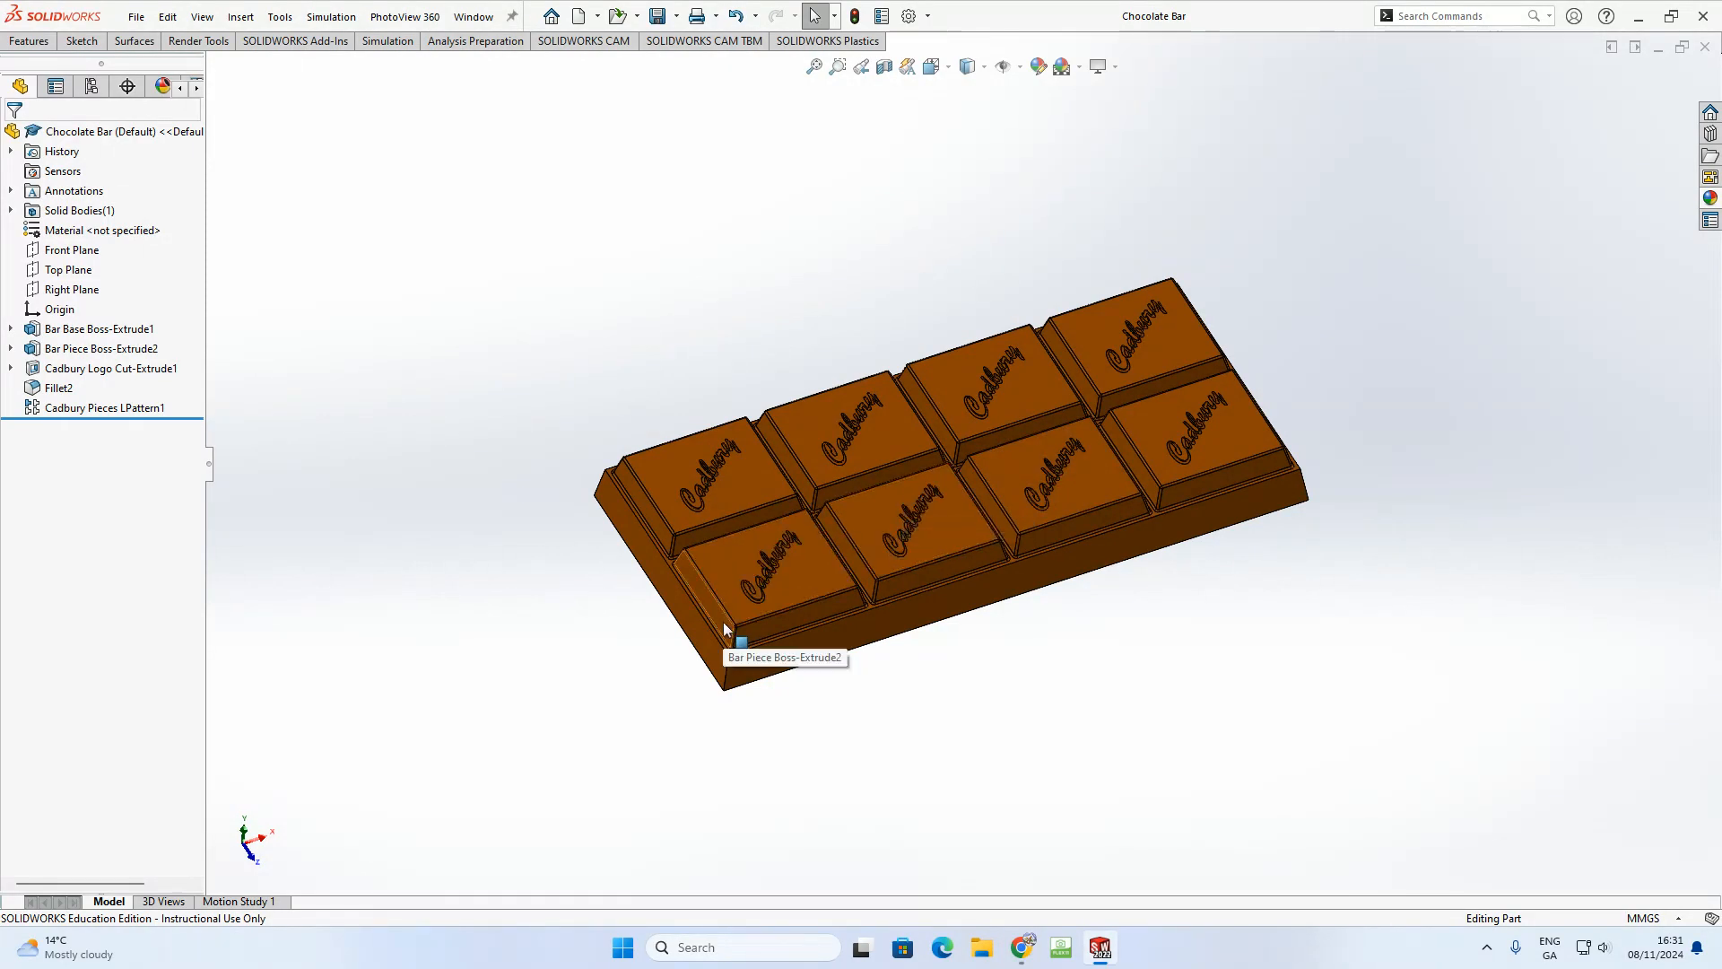
# - Close the finished Chocolate Bar part
pyautogui.moveTo(882, 504); pyautogui.dragTo(834, 431, button='middle')
pyautogui.moveTo(185, 418)
pyautogui.mouseDown()
pyautogui.moveTo(178, 346)
pyautogui.moveTo(157, 338)
pyautogui.moveTo(193, 417)
pyautogui.mouseUp()
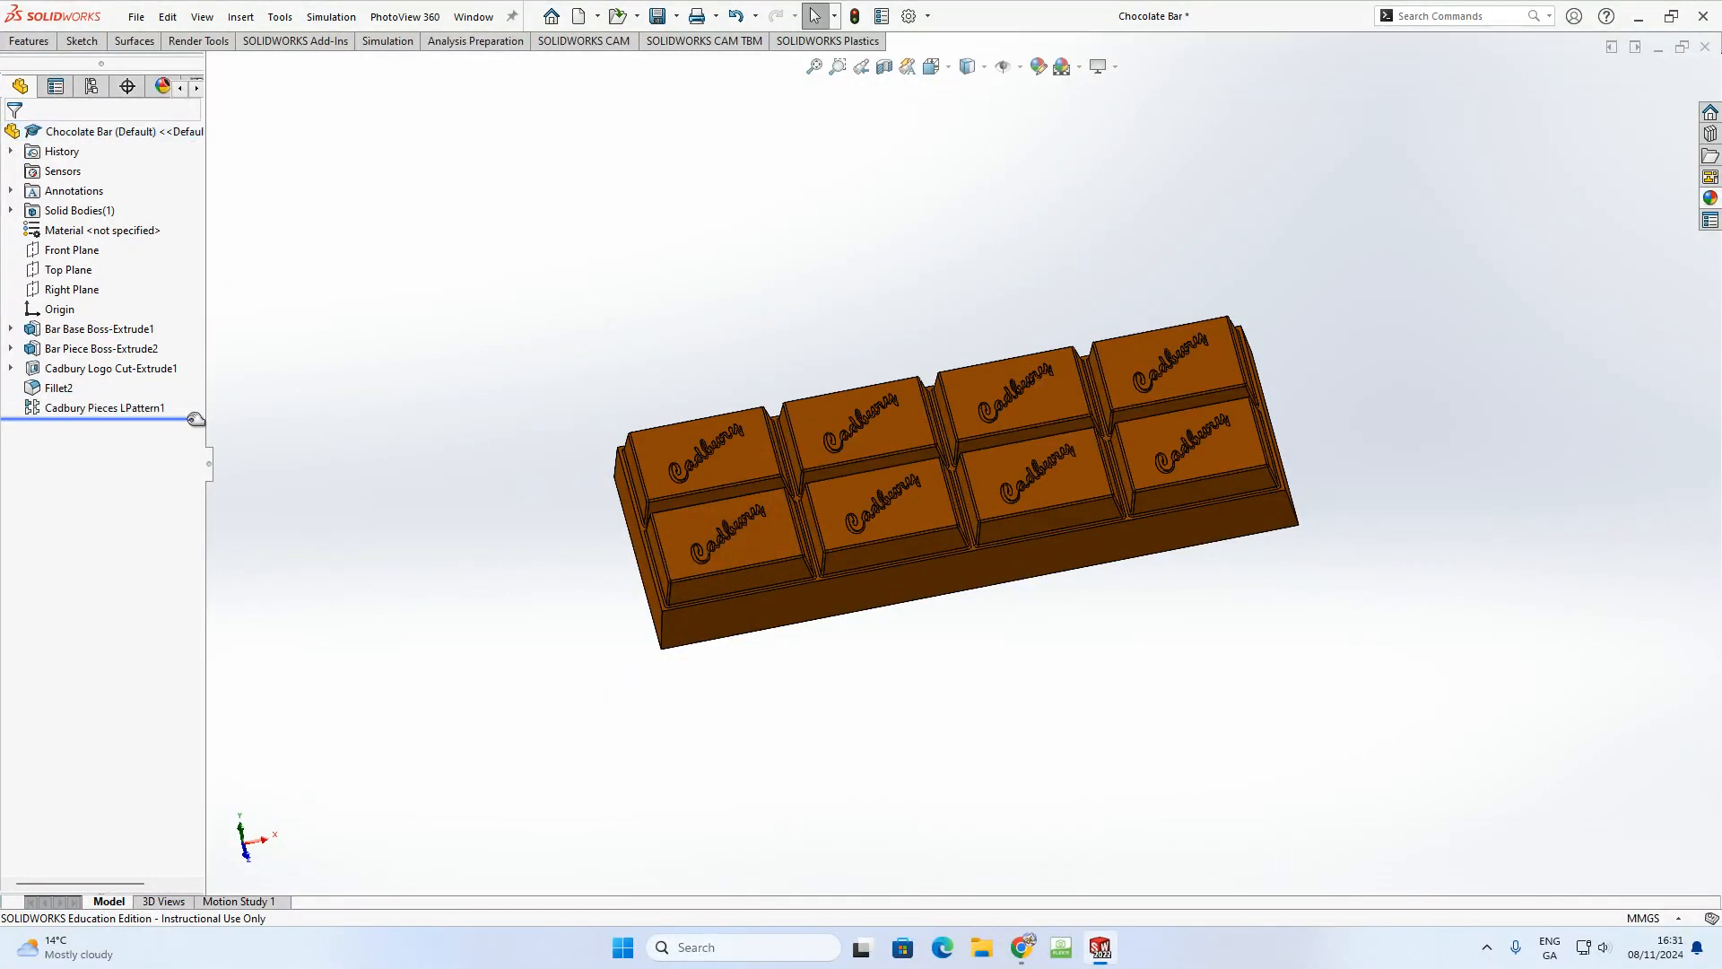
pyautogui.click(1704, 46)
pyautogui.click(826, 484)
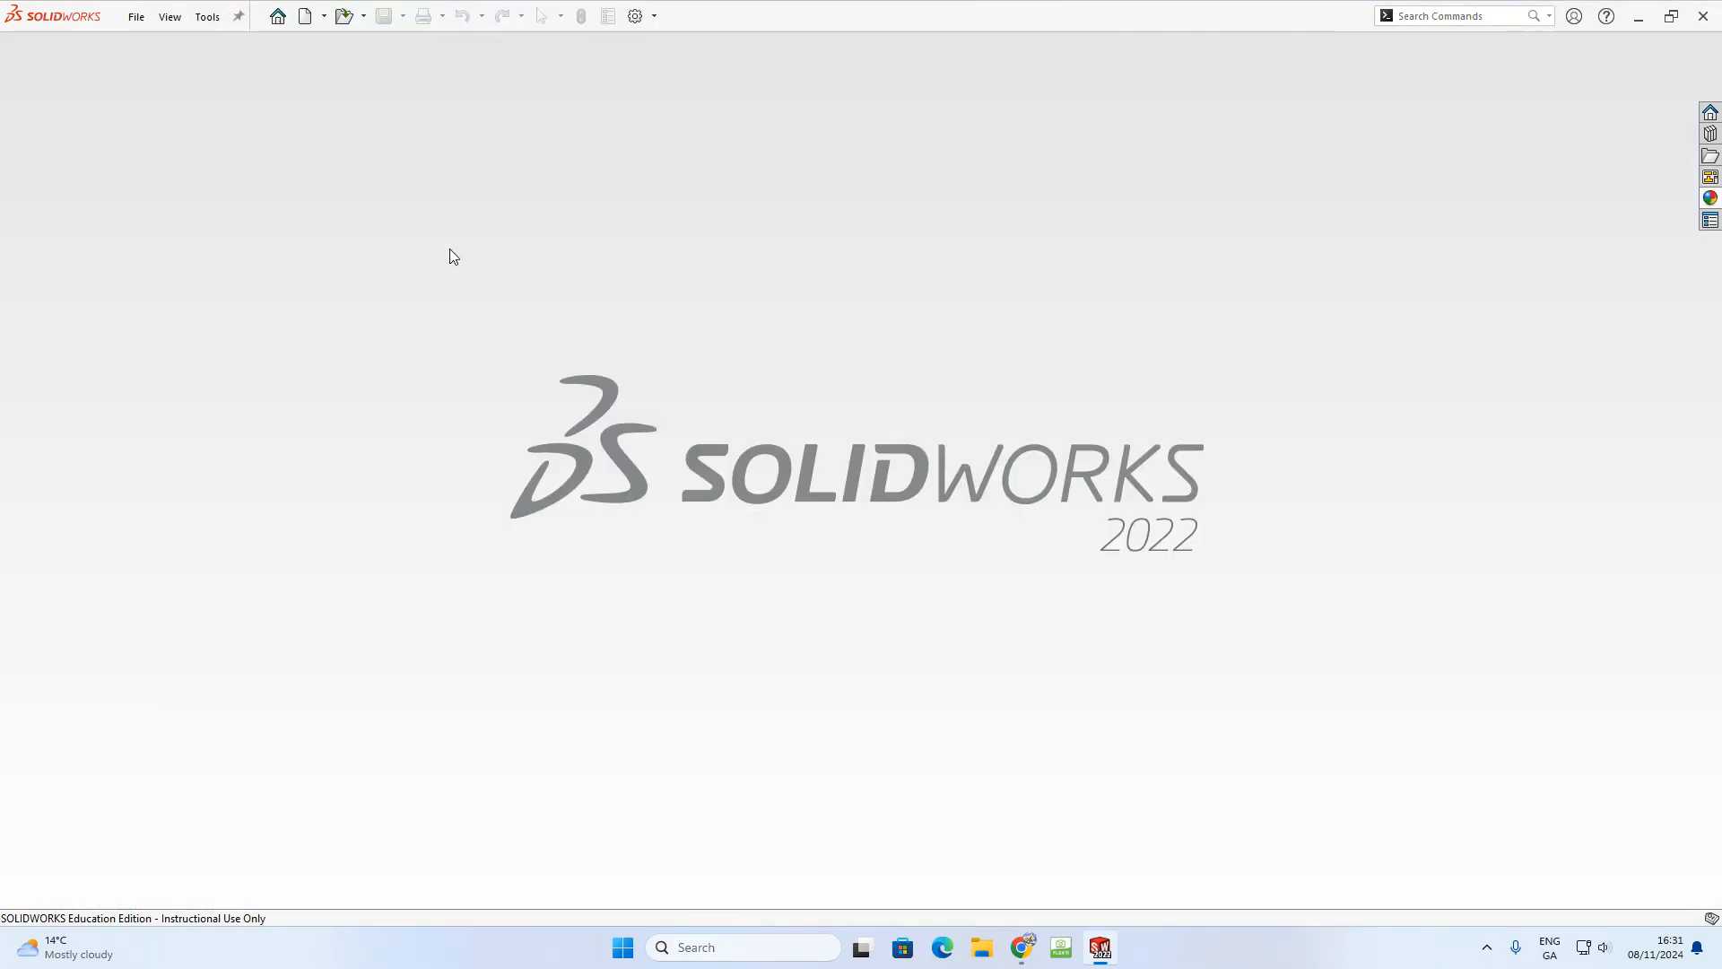
# - Create a new blank part document
pyautogui.click(140, 24)
pyautogui.click(149, 45)
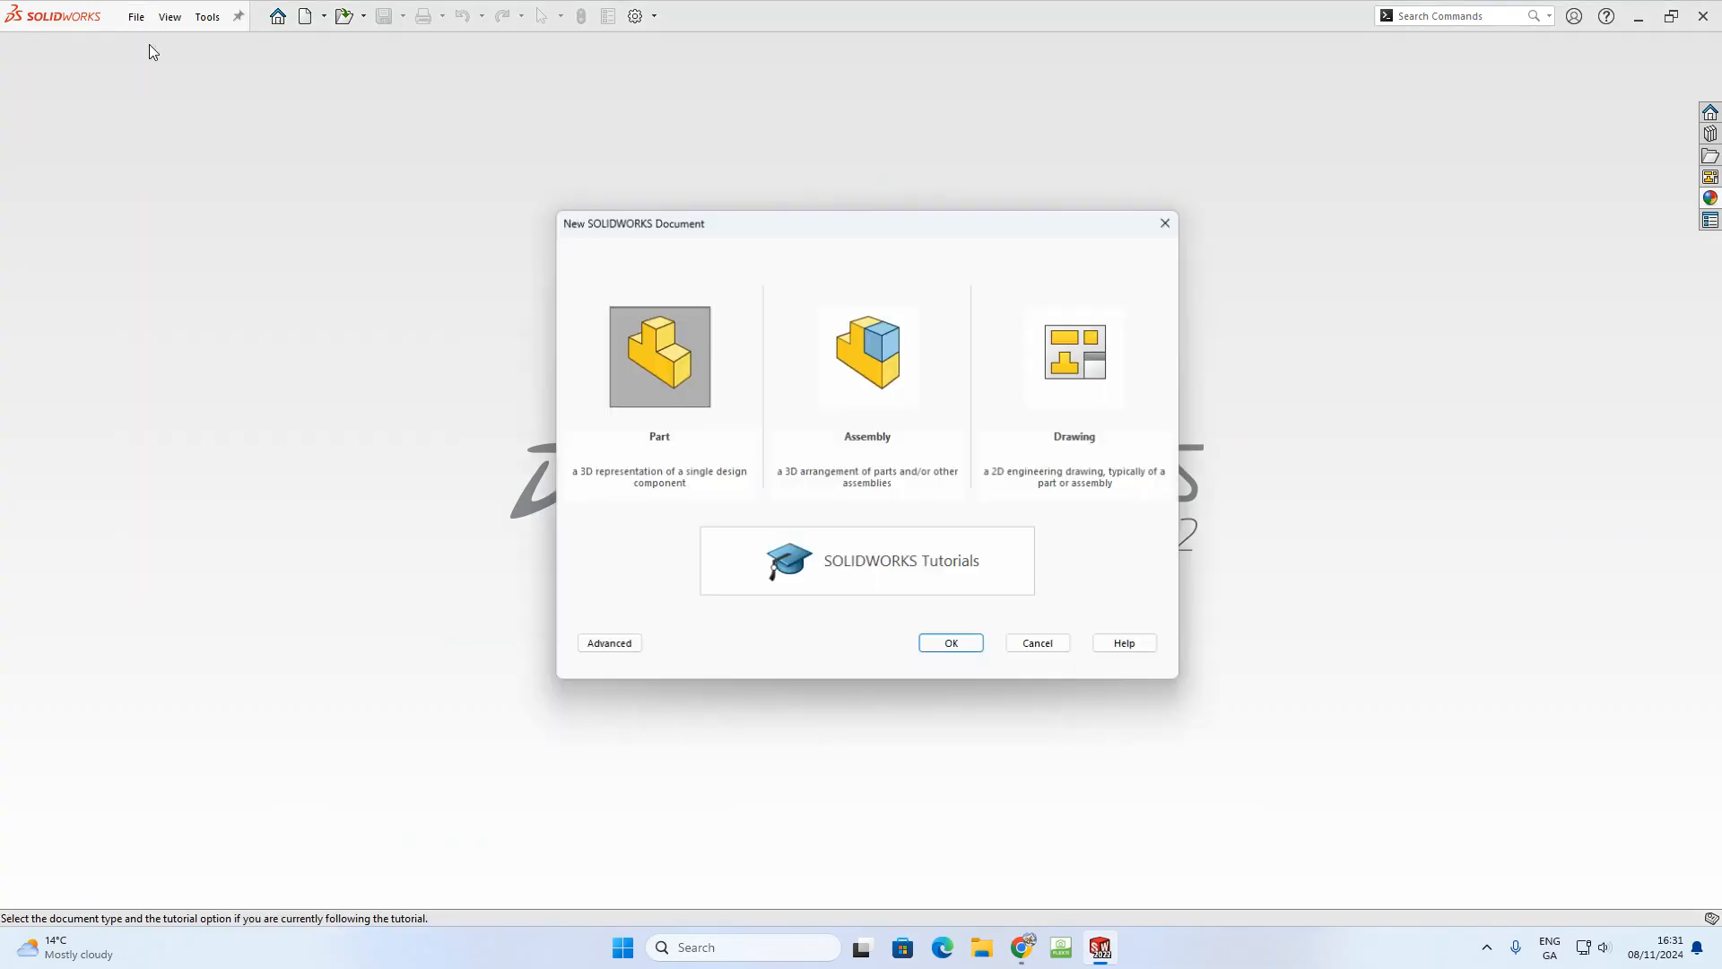
pyautogui.click(682, 370)
pyautogui.click(966, 647)
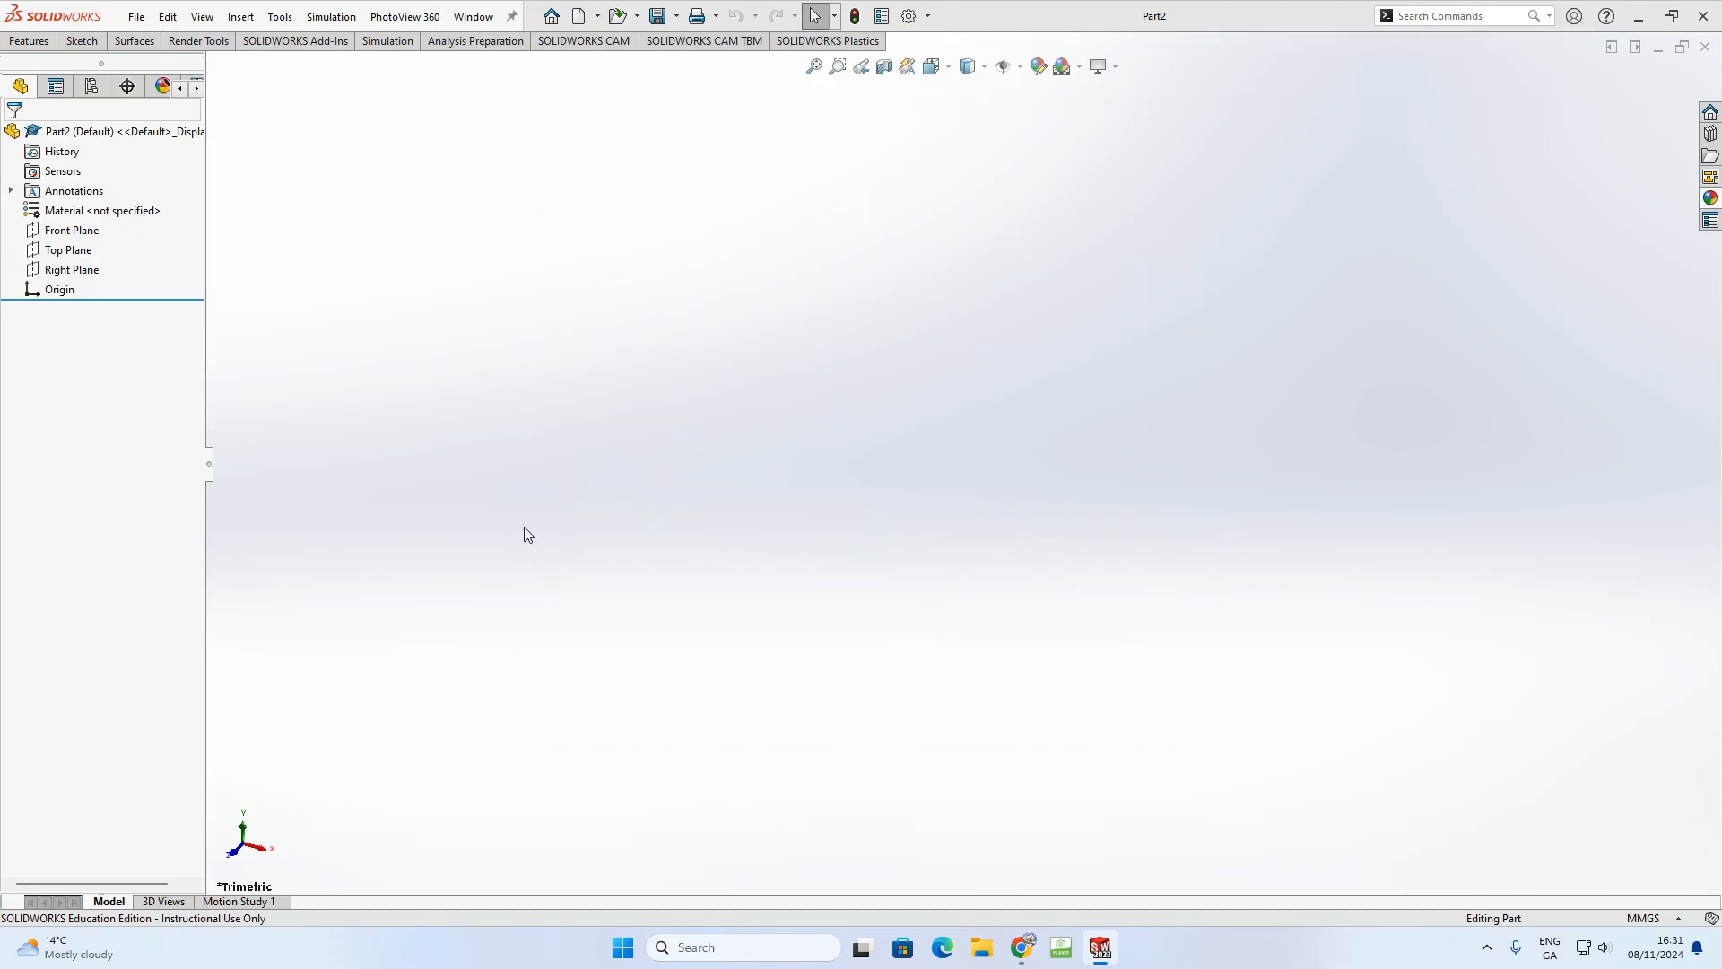
# - Sketch a center rectangle about 135 by 73 mm on the Top Plane, centered on the origin
pyautogui.click(71, 253)
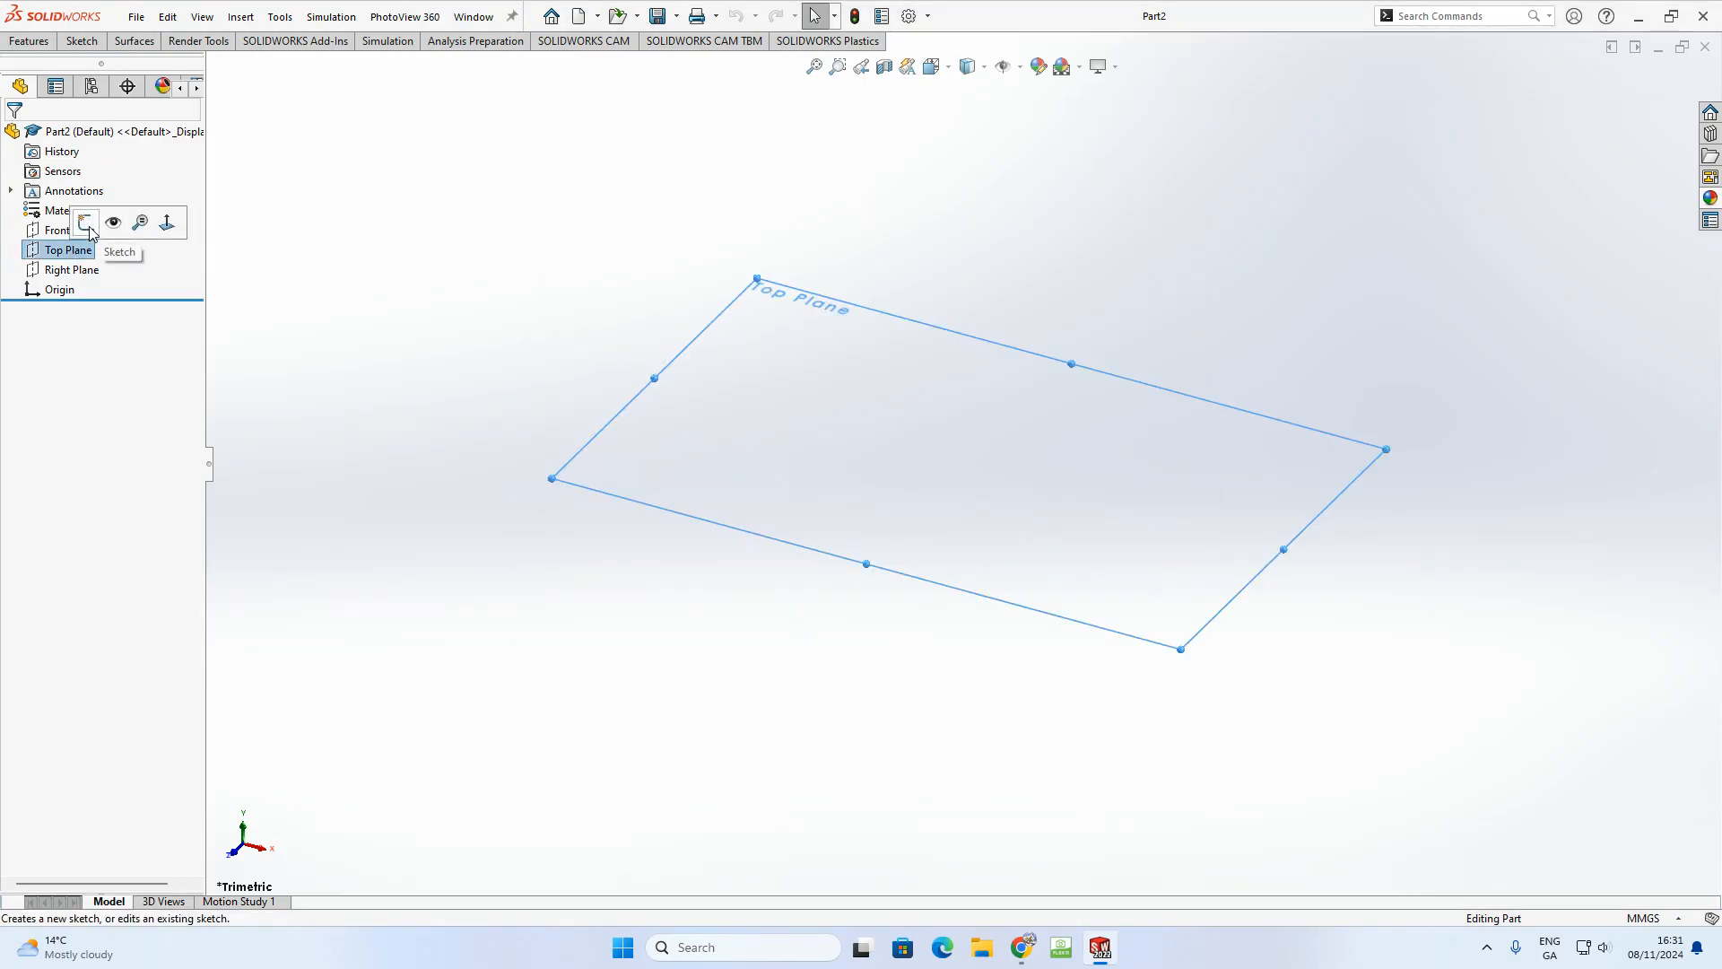
pyautogui.click(87, 226)
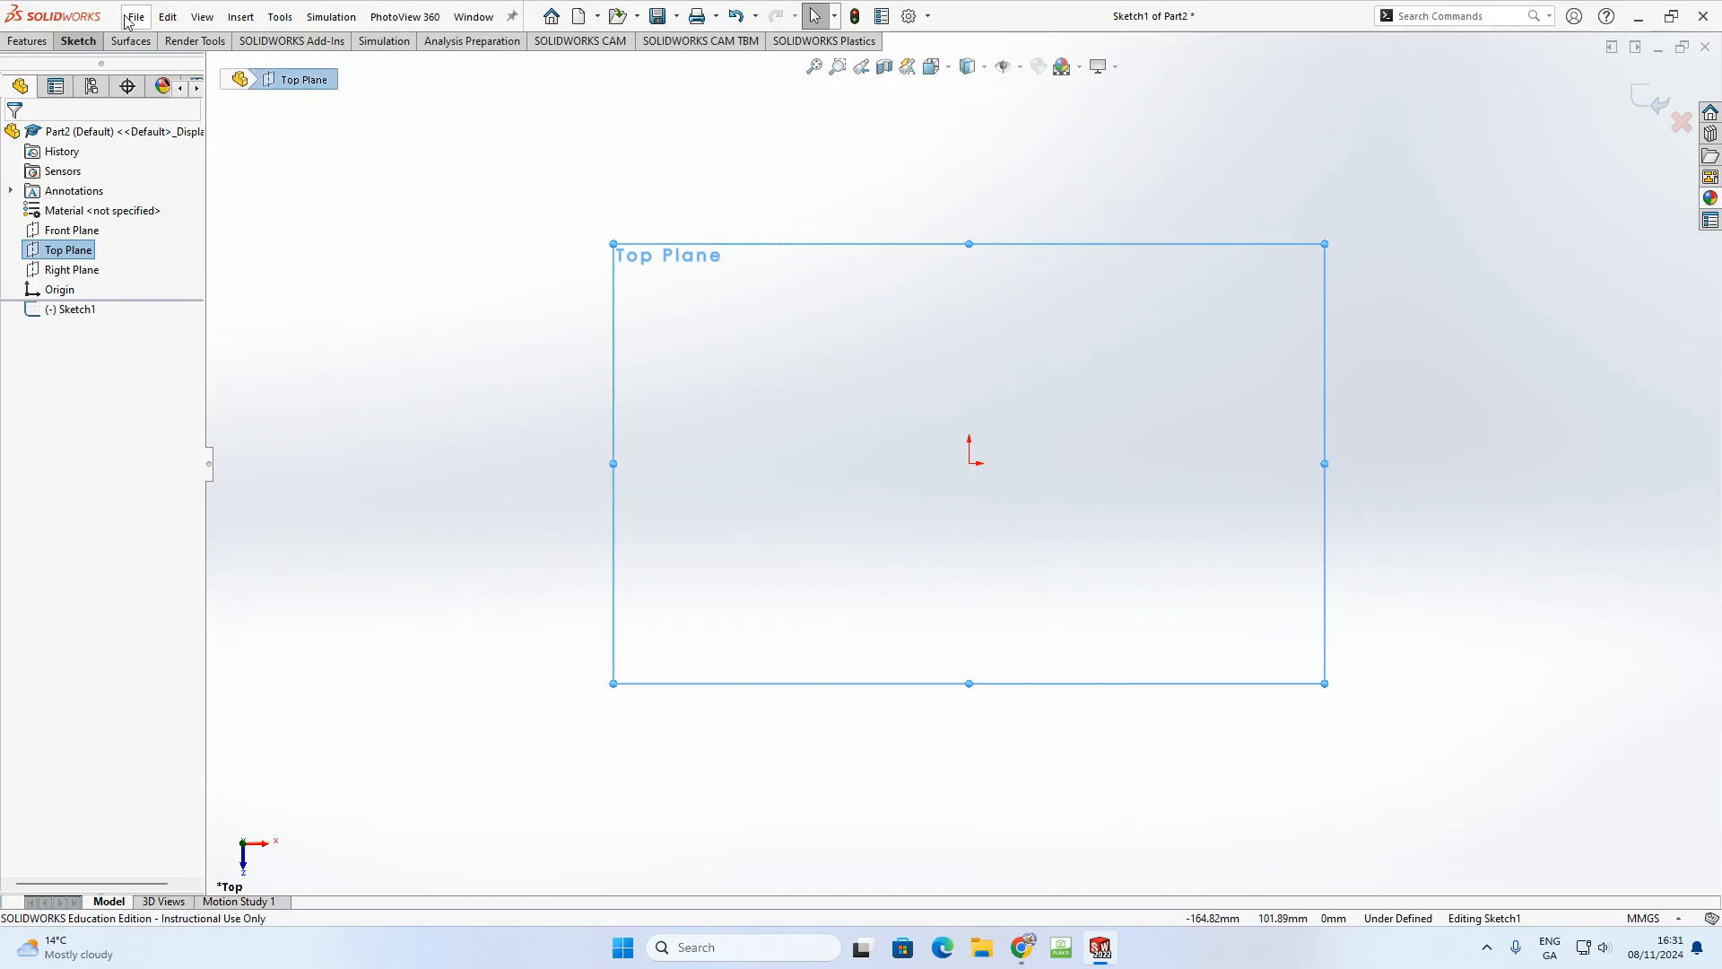
pyautogui.click(76, 44)
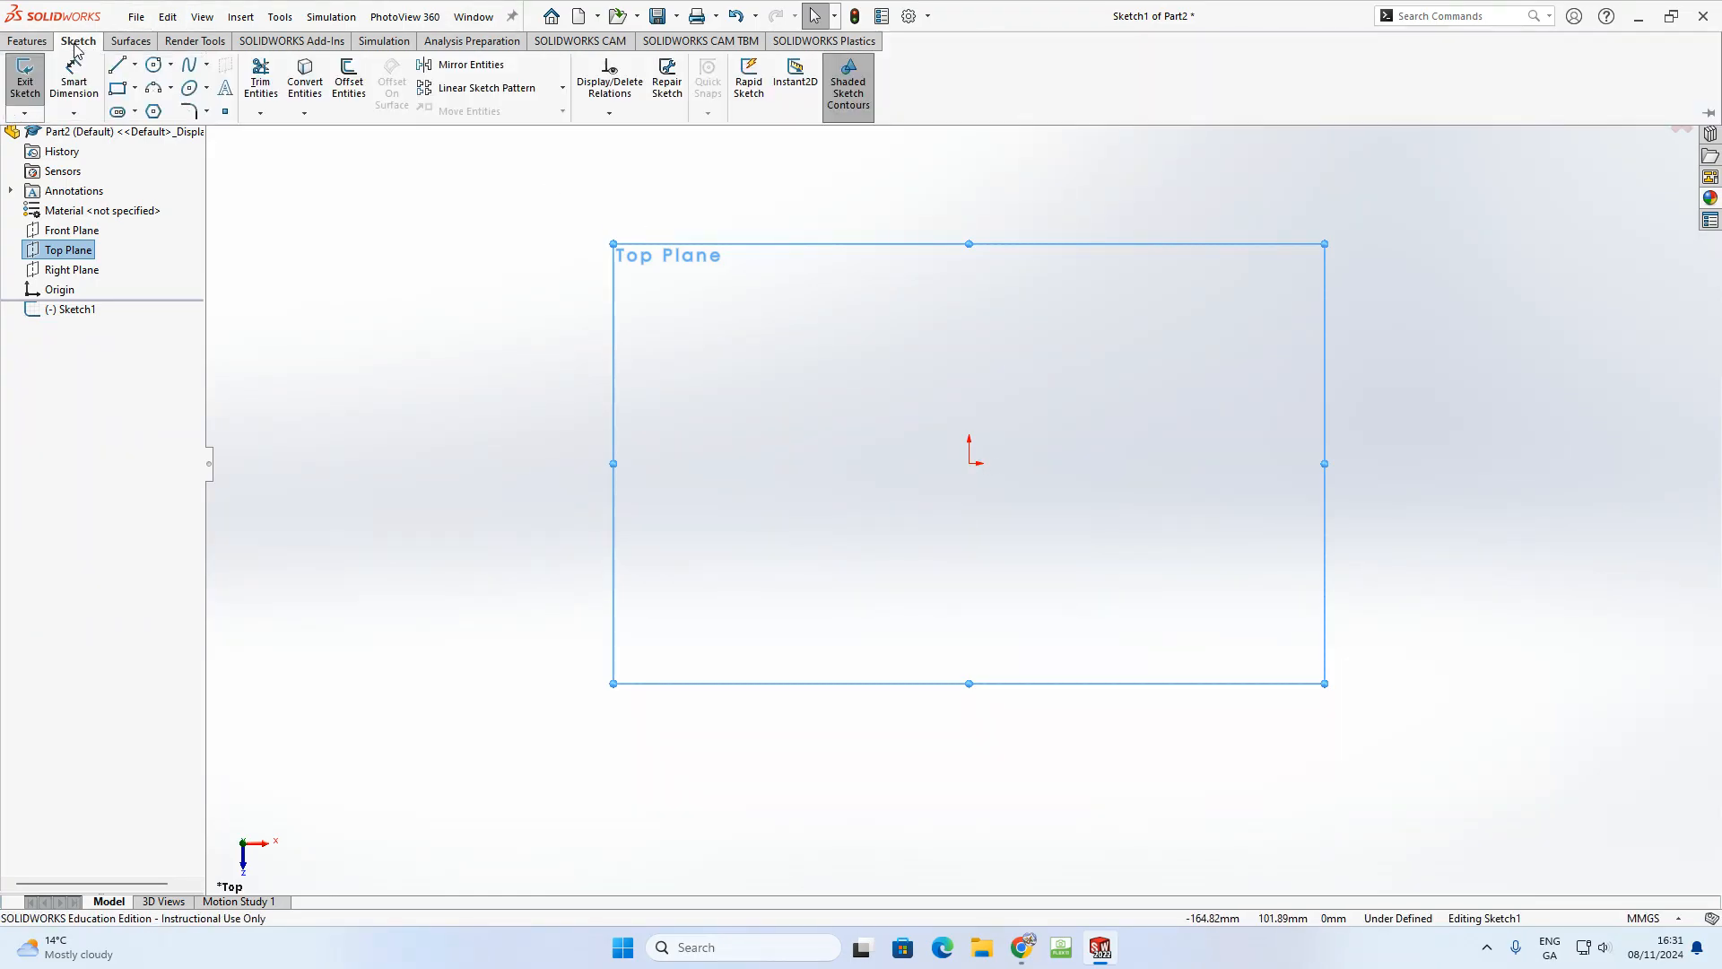
pyautogui.click(135, 89)
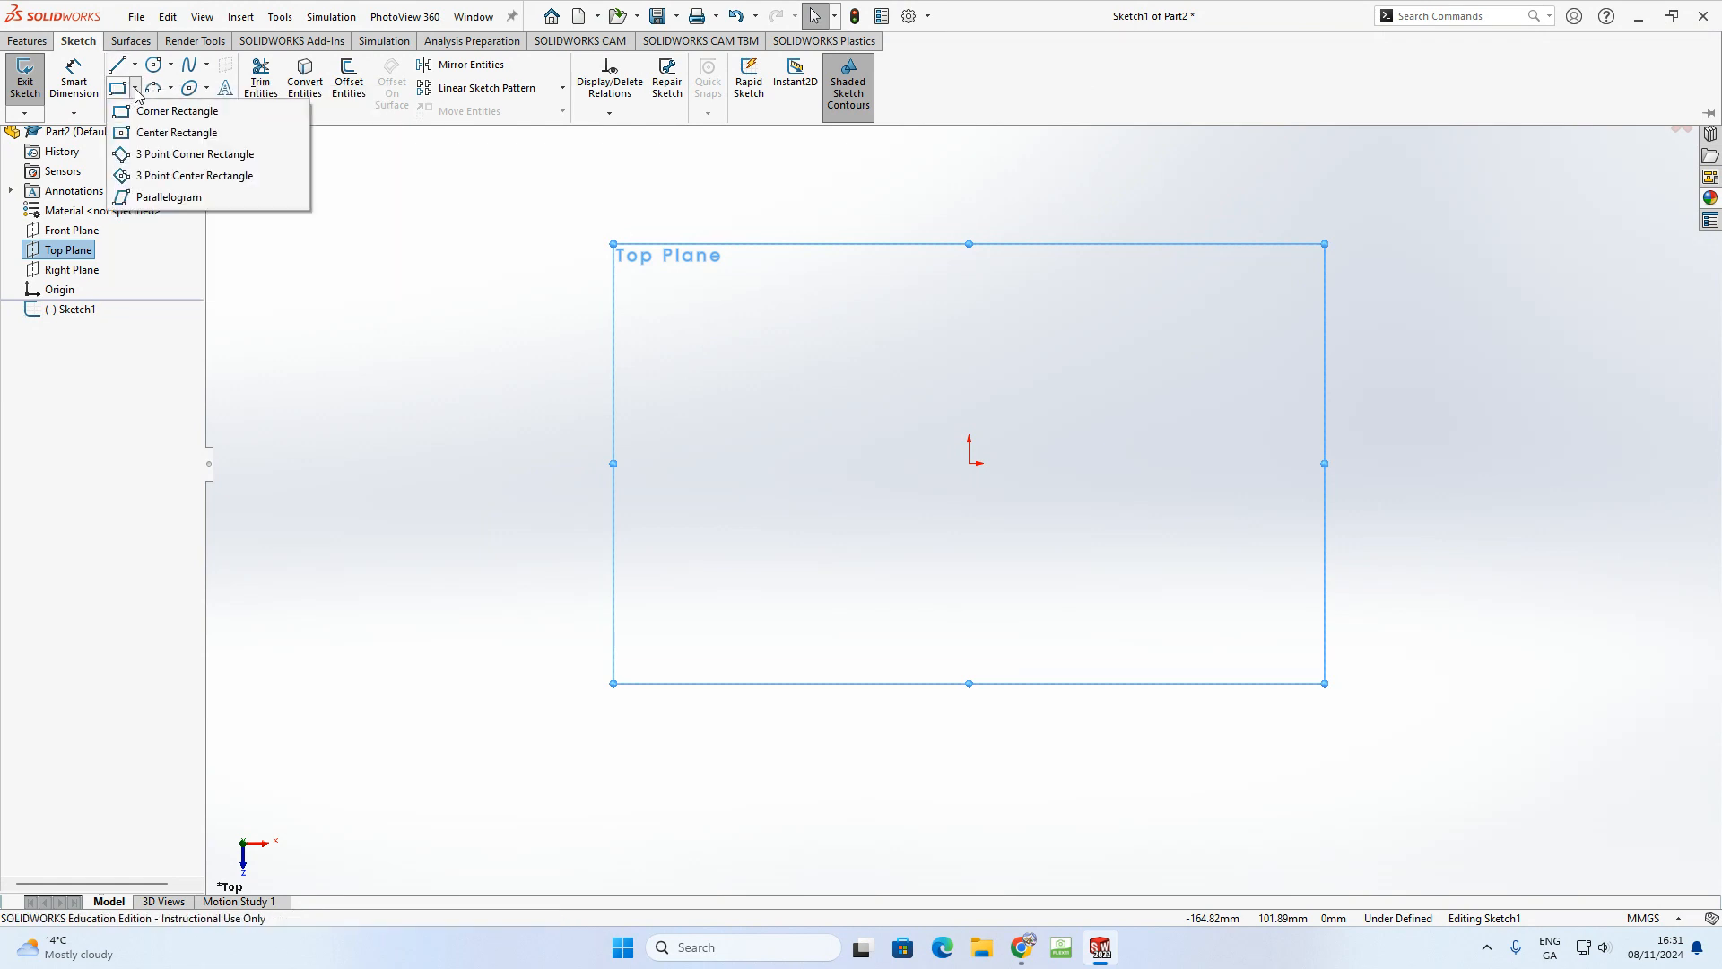
pyautogui.click(150, 133)
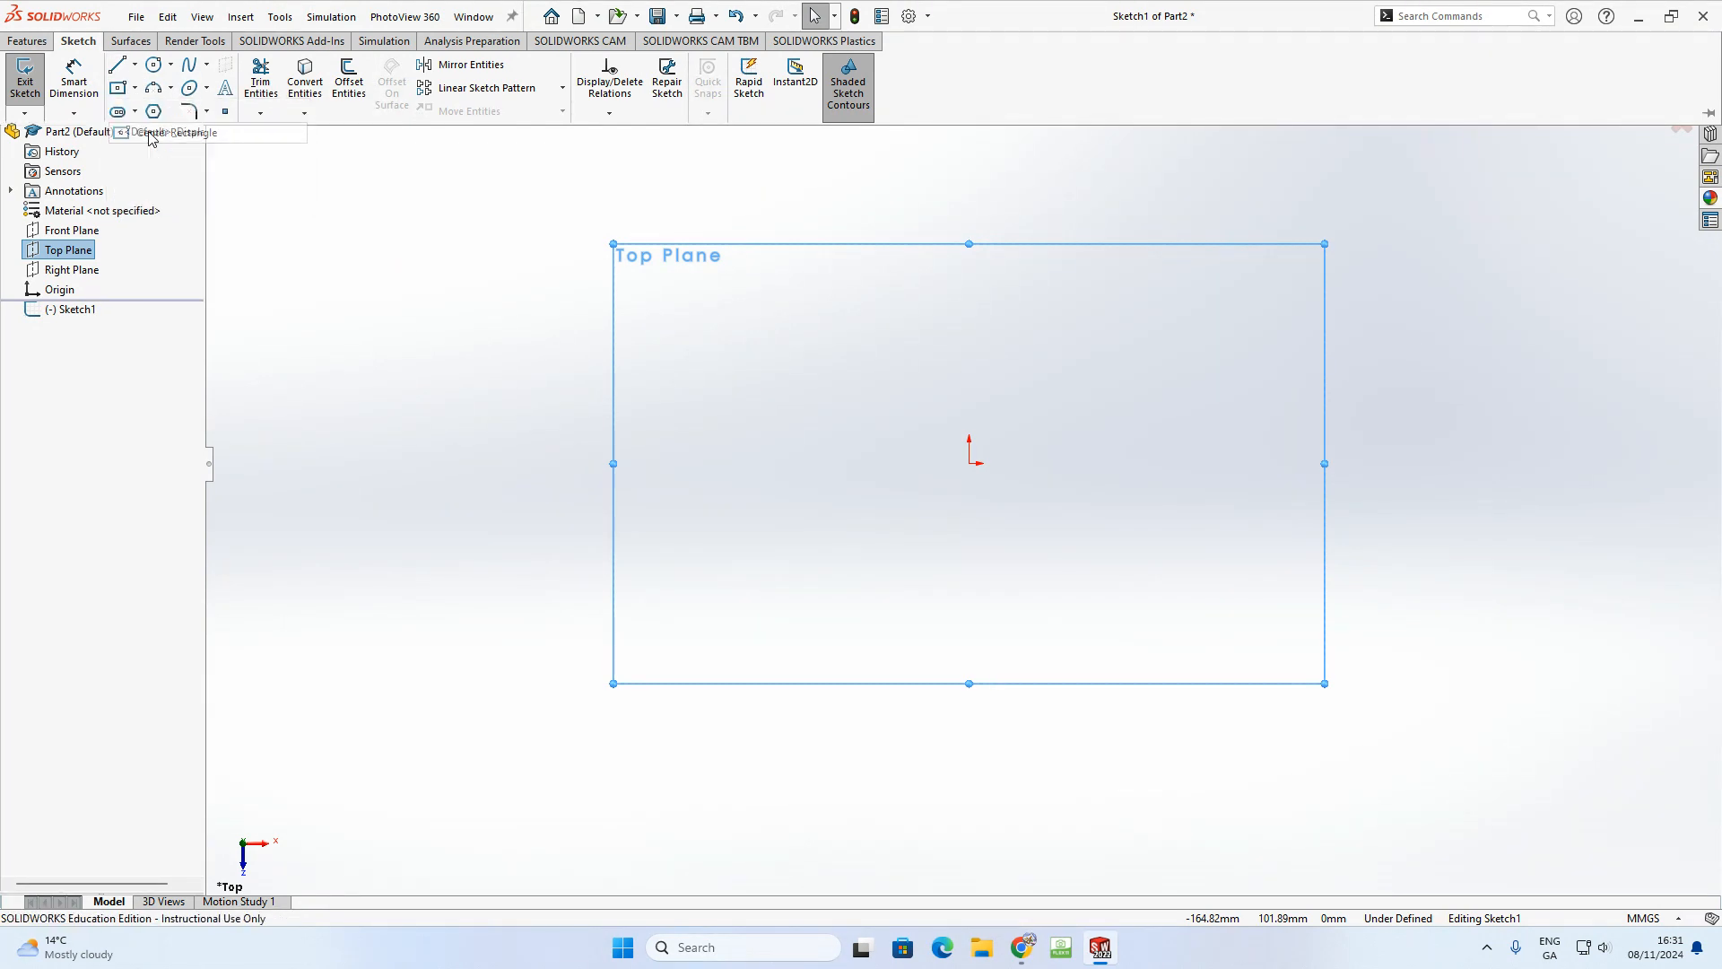
pyautogui.click(968, 464)
pyautogui.click(700, 609)
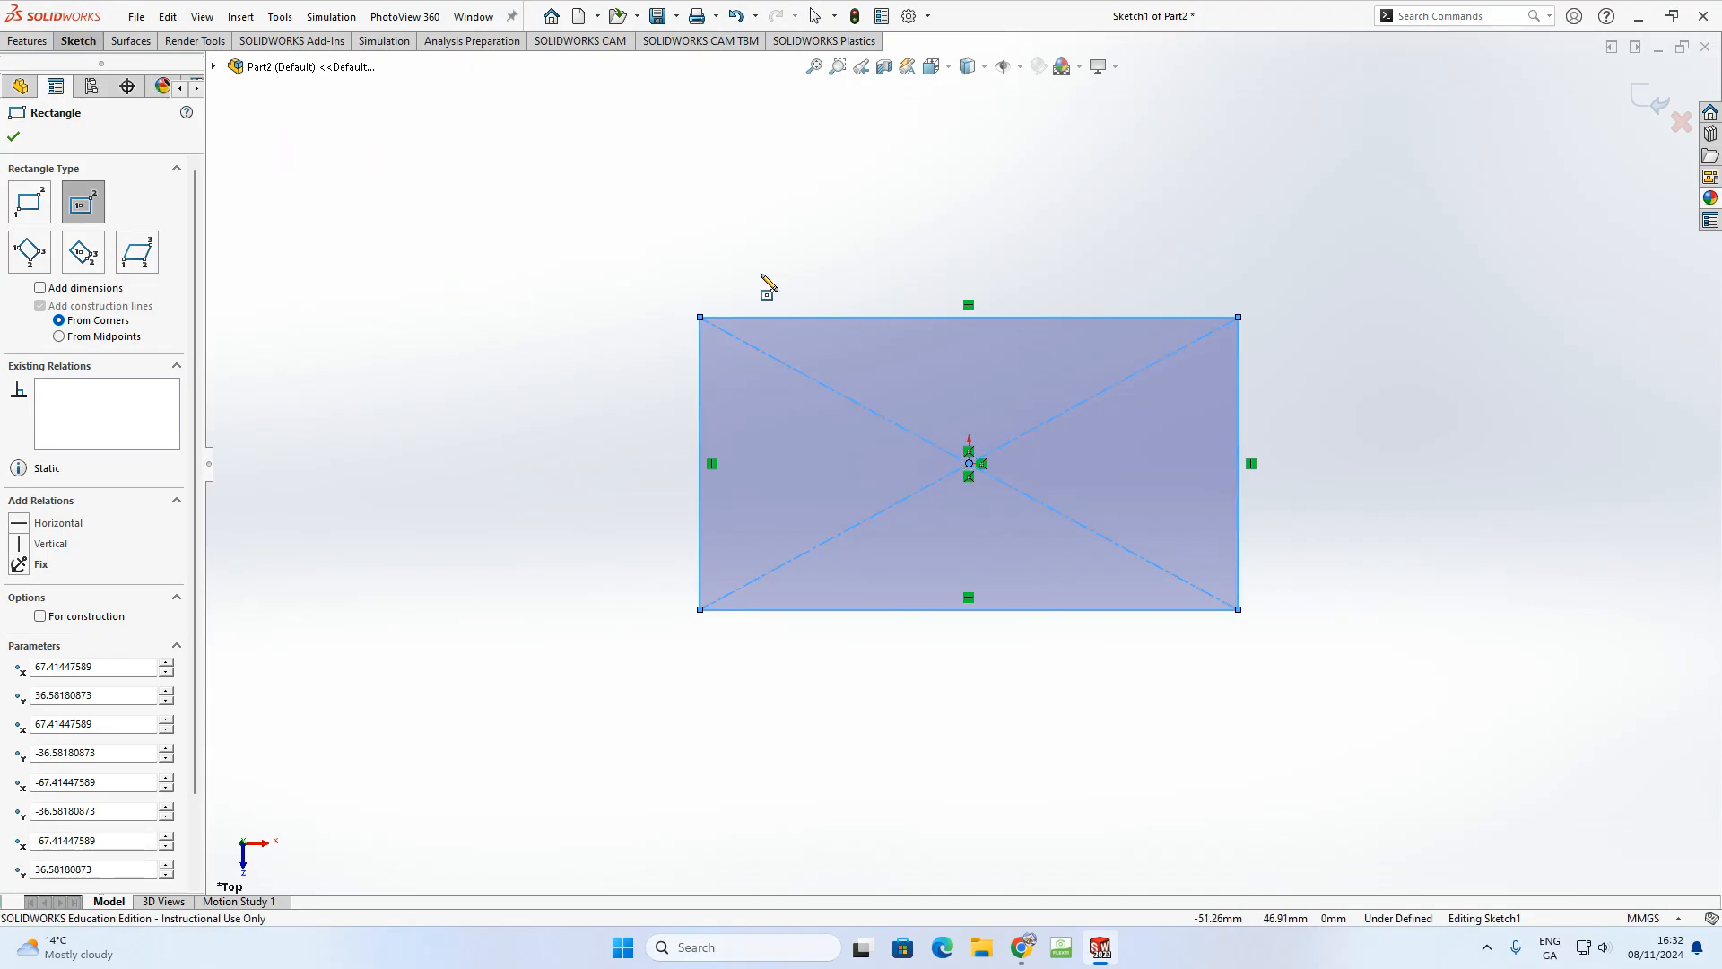
pyautogui.press('Escape')
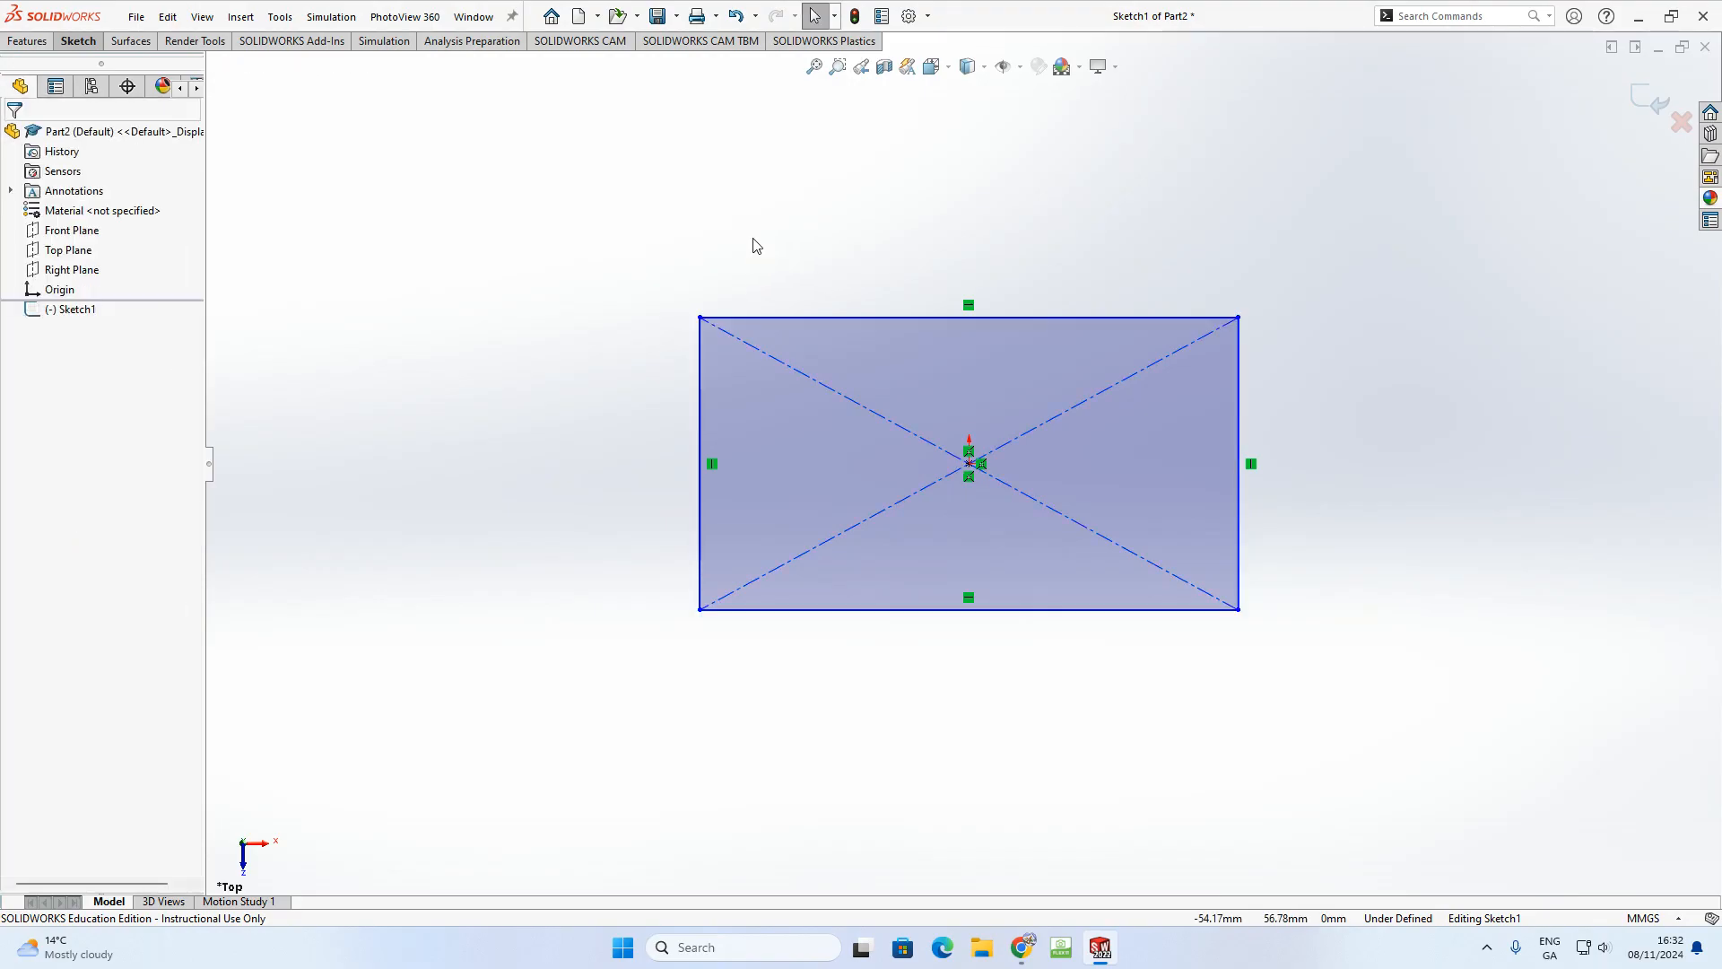
# - Dimension the rectangle with a horizontal length of 103 mm and a vertical width of 47 mm
pyautogui.click(79, 41)
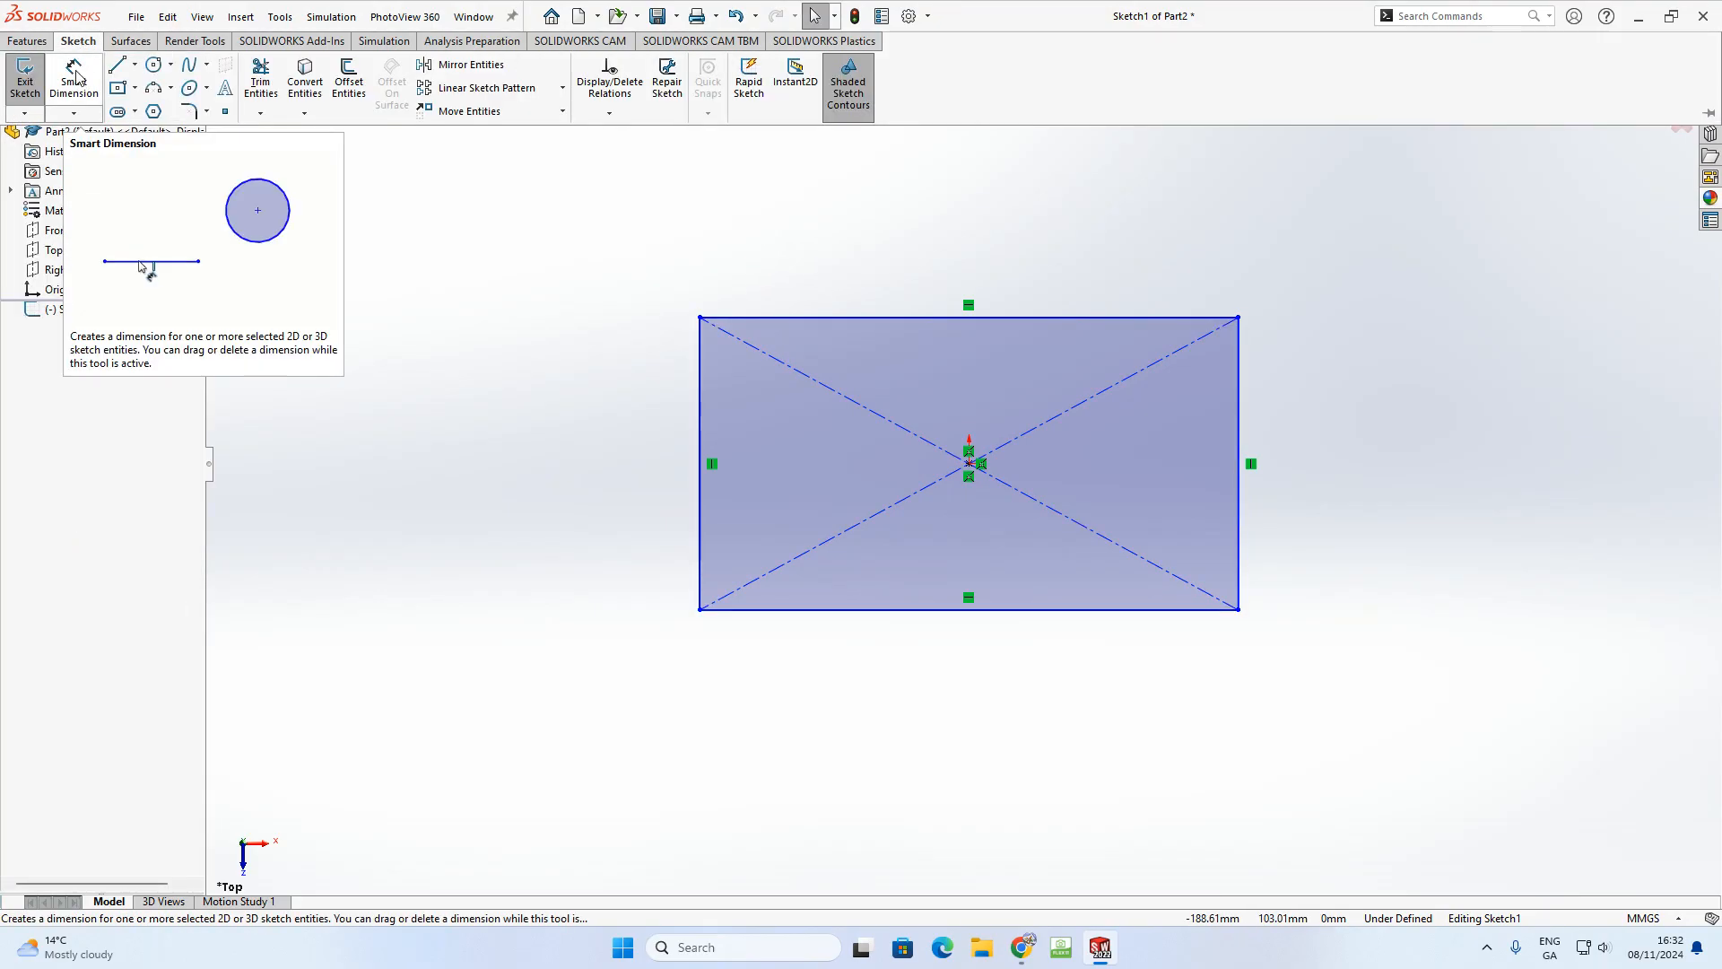
pyautogui.click(74, 79)
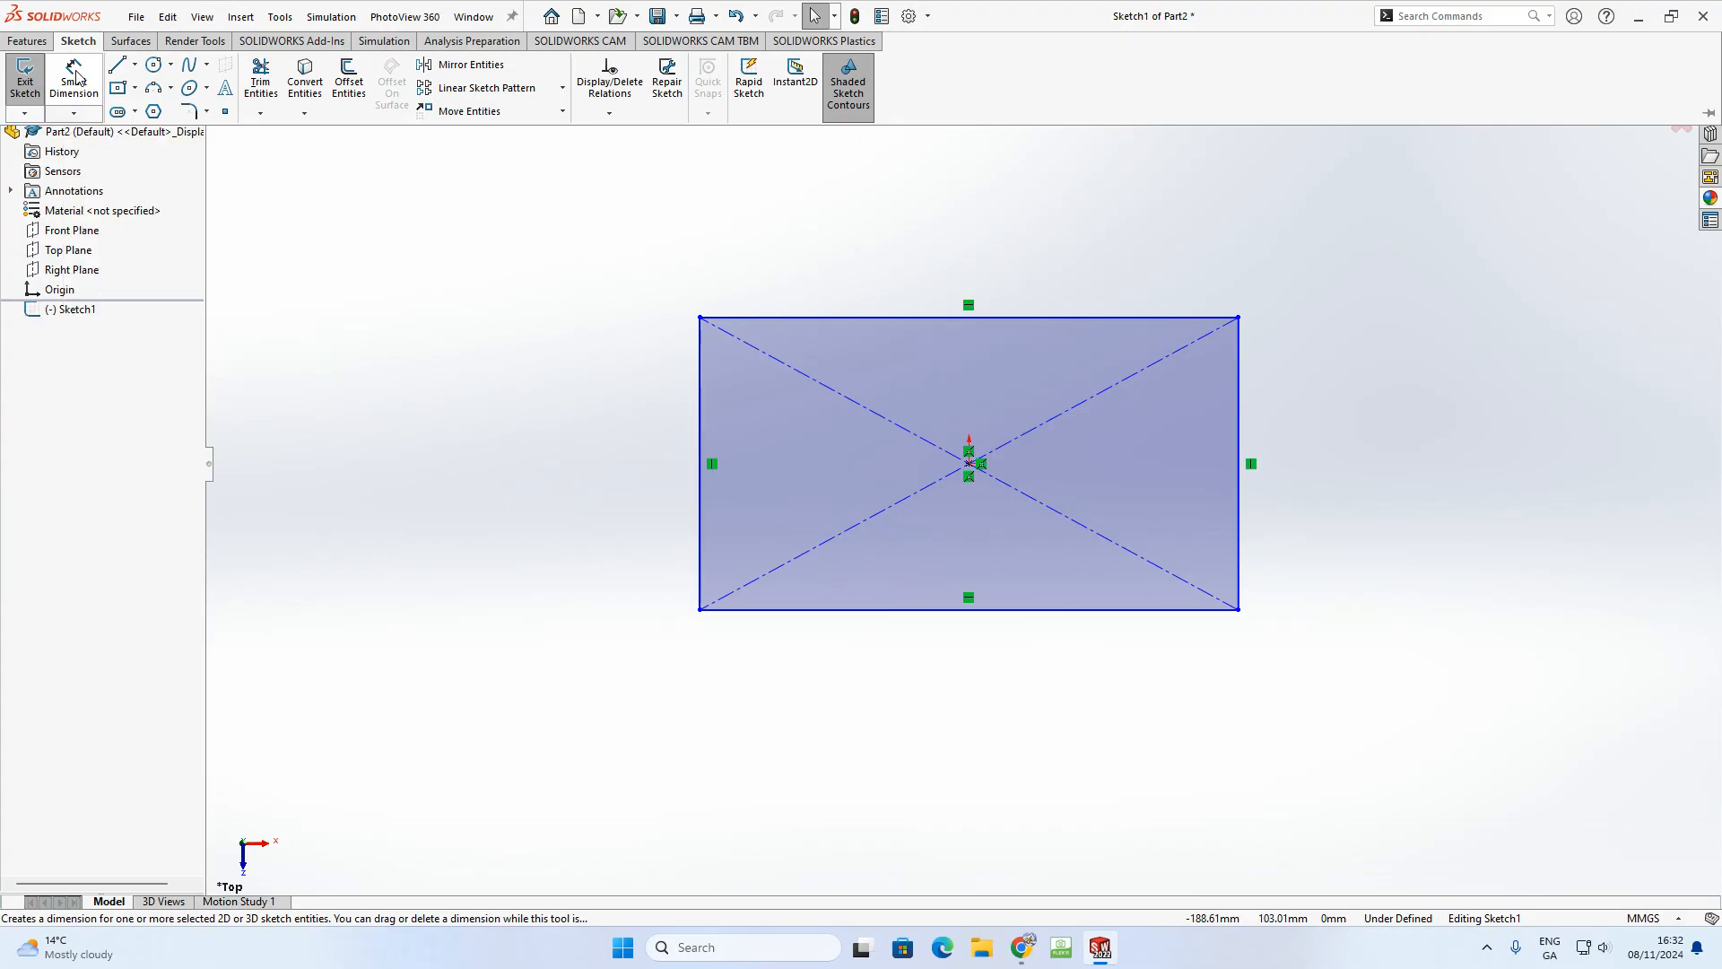
pyautogui.click(916, 317)
pyautogui.click(932, 228)
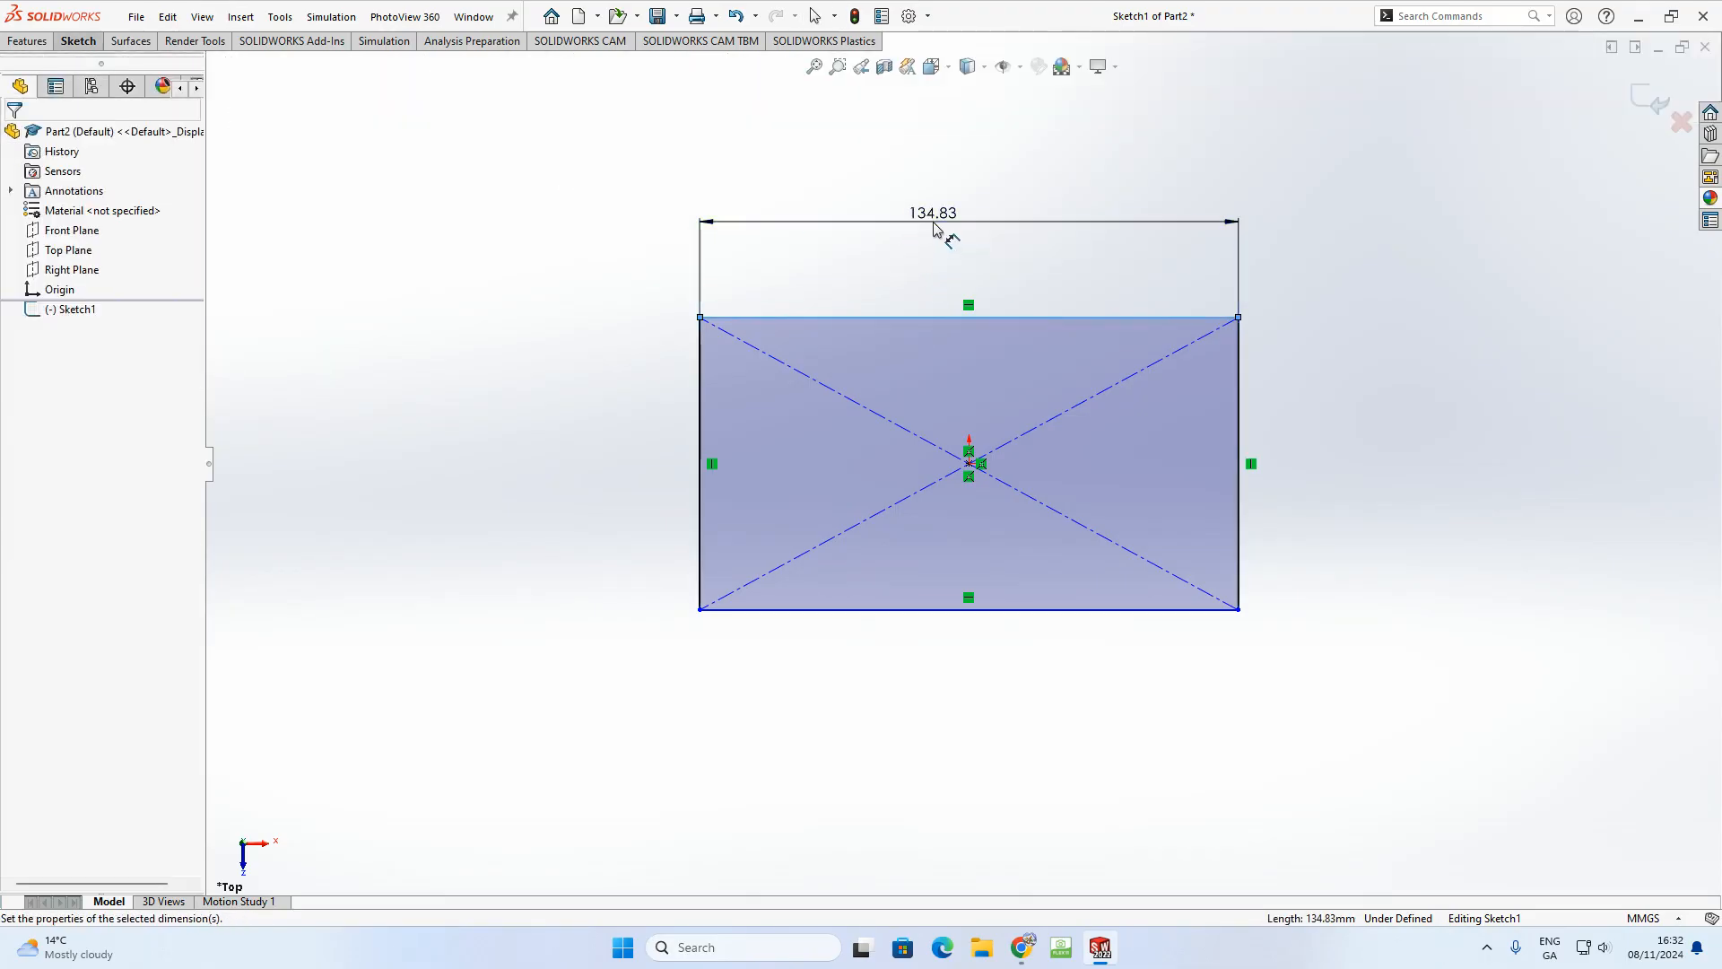
pyautogui.write('103')
pyautogui.press('Return')
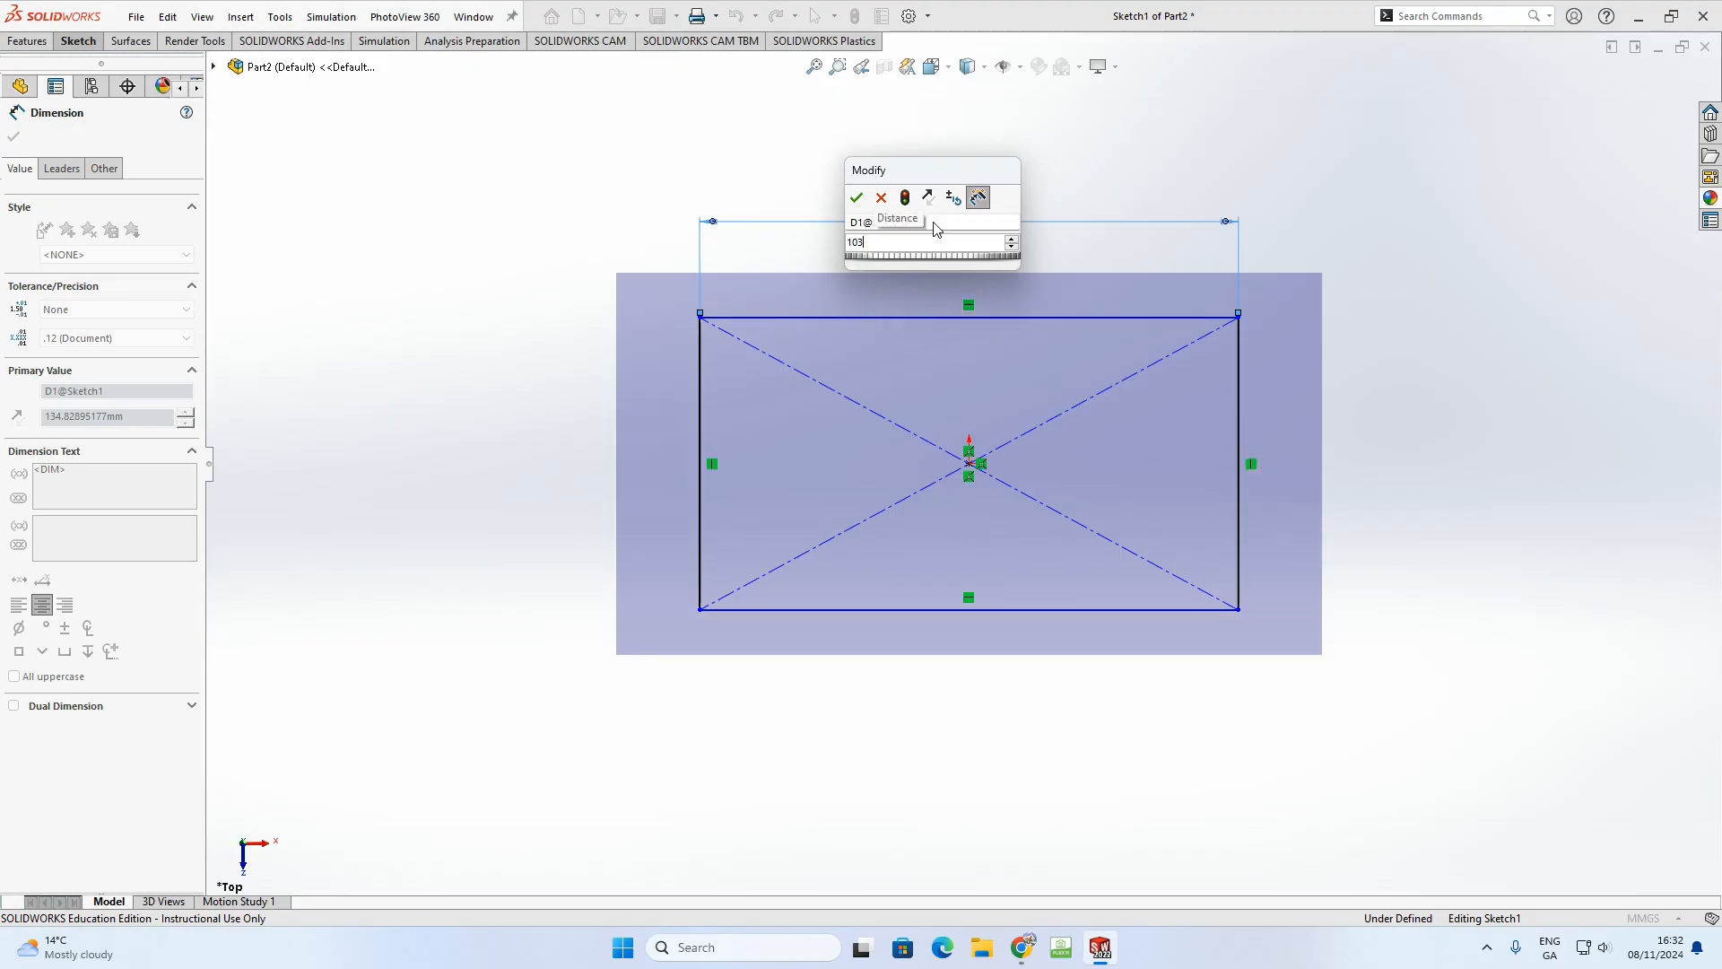
pyautogui.click(708, 405)
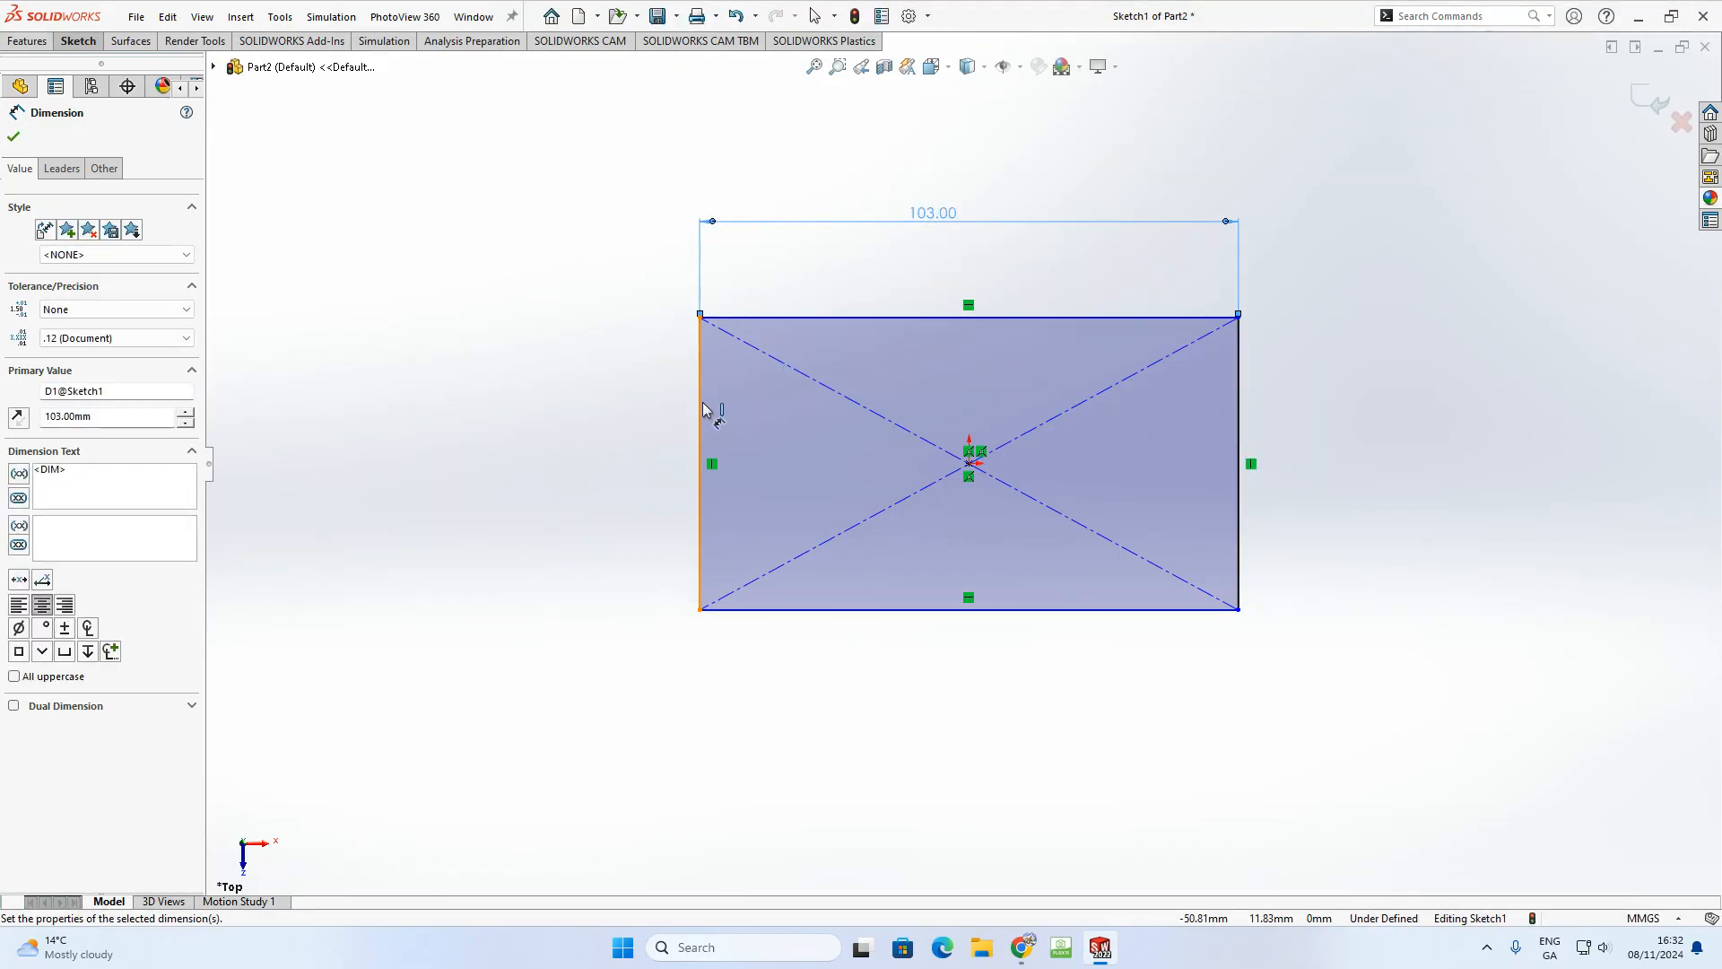
pyautogui.click(589, 461)
pyautogui.write('4')
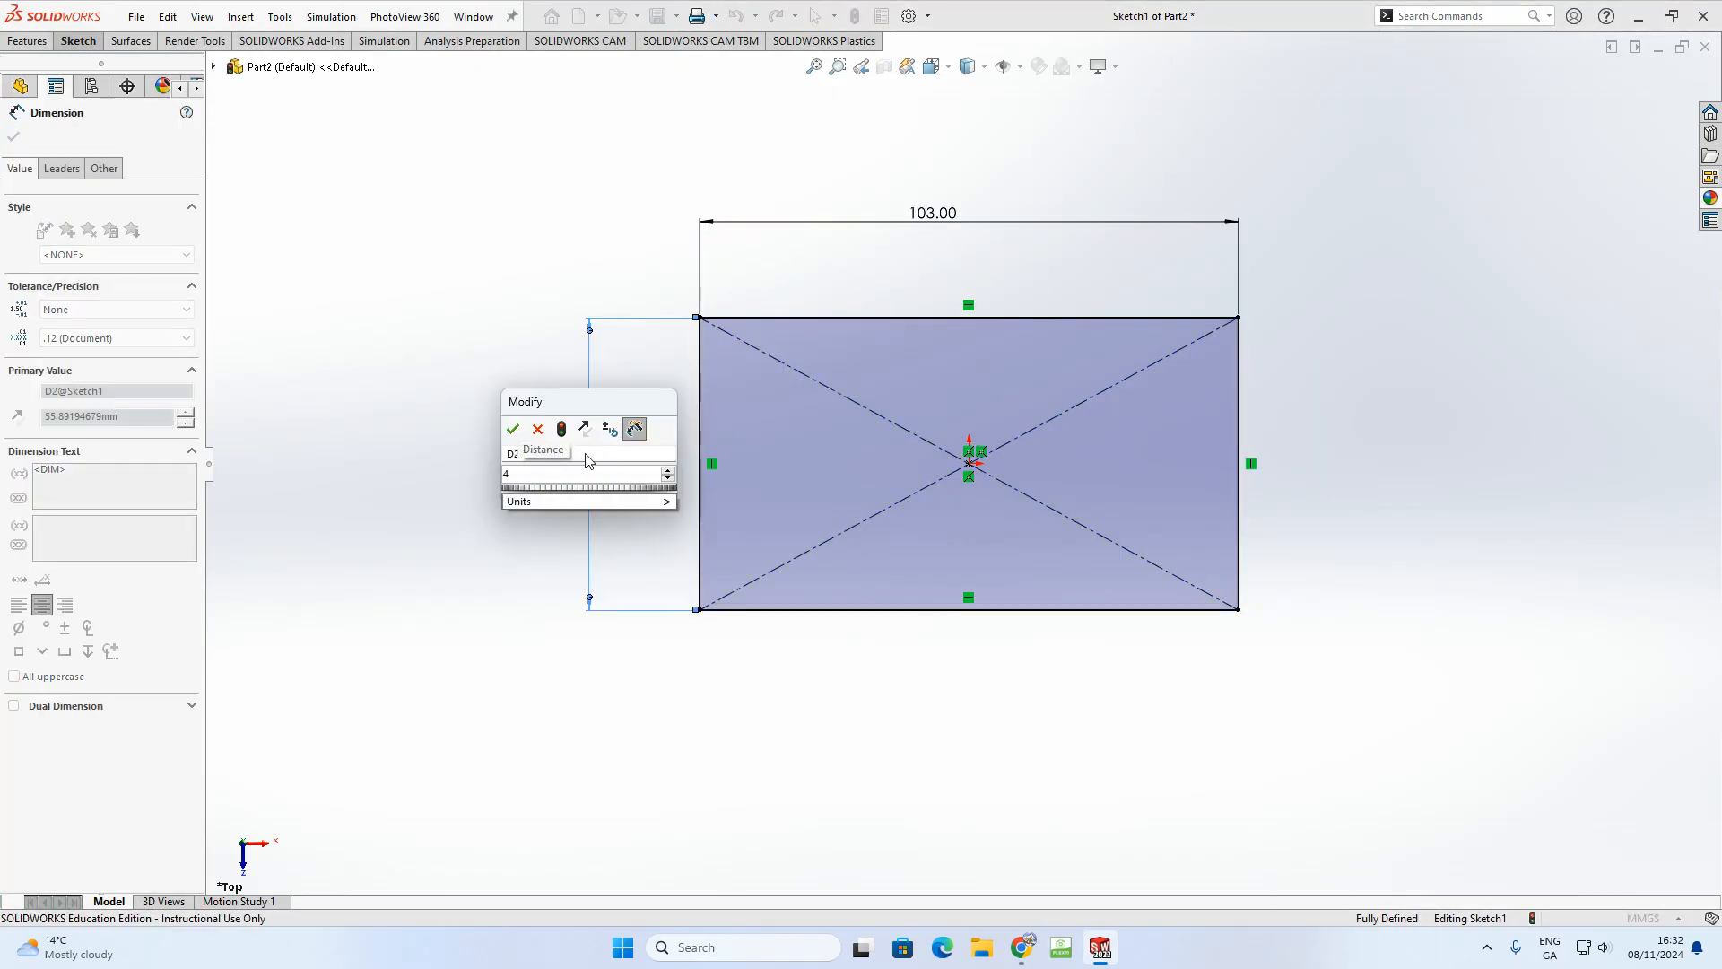
pyautogui.write('7')
pyautogui.press('Return')
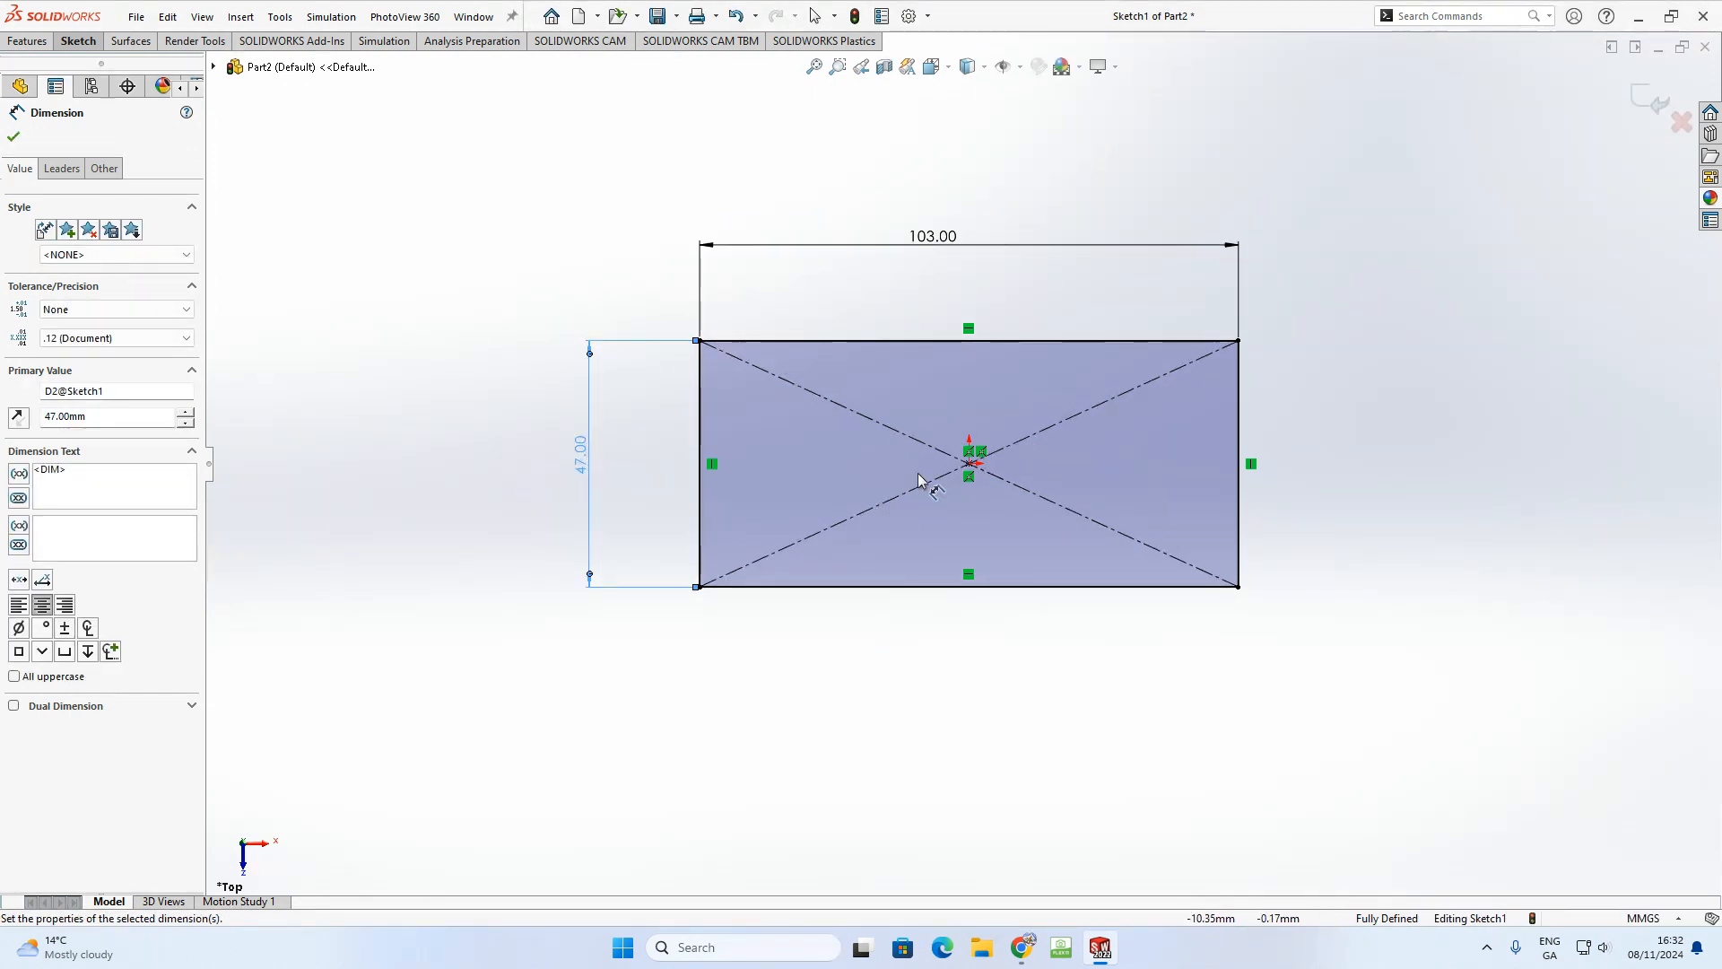
# - Set up a blind boss extrusion of the rectangle with a depth of 6.5 mm
pyautogui.click(30, 42)
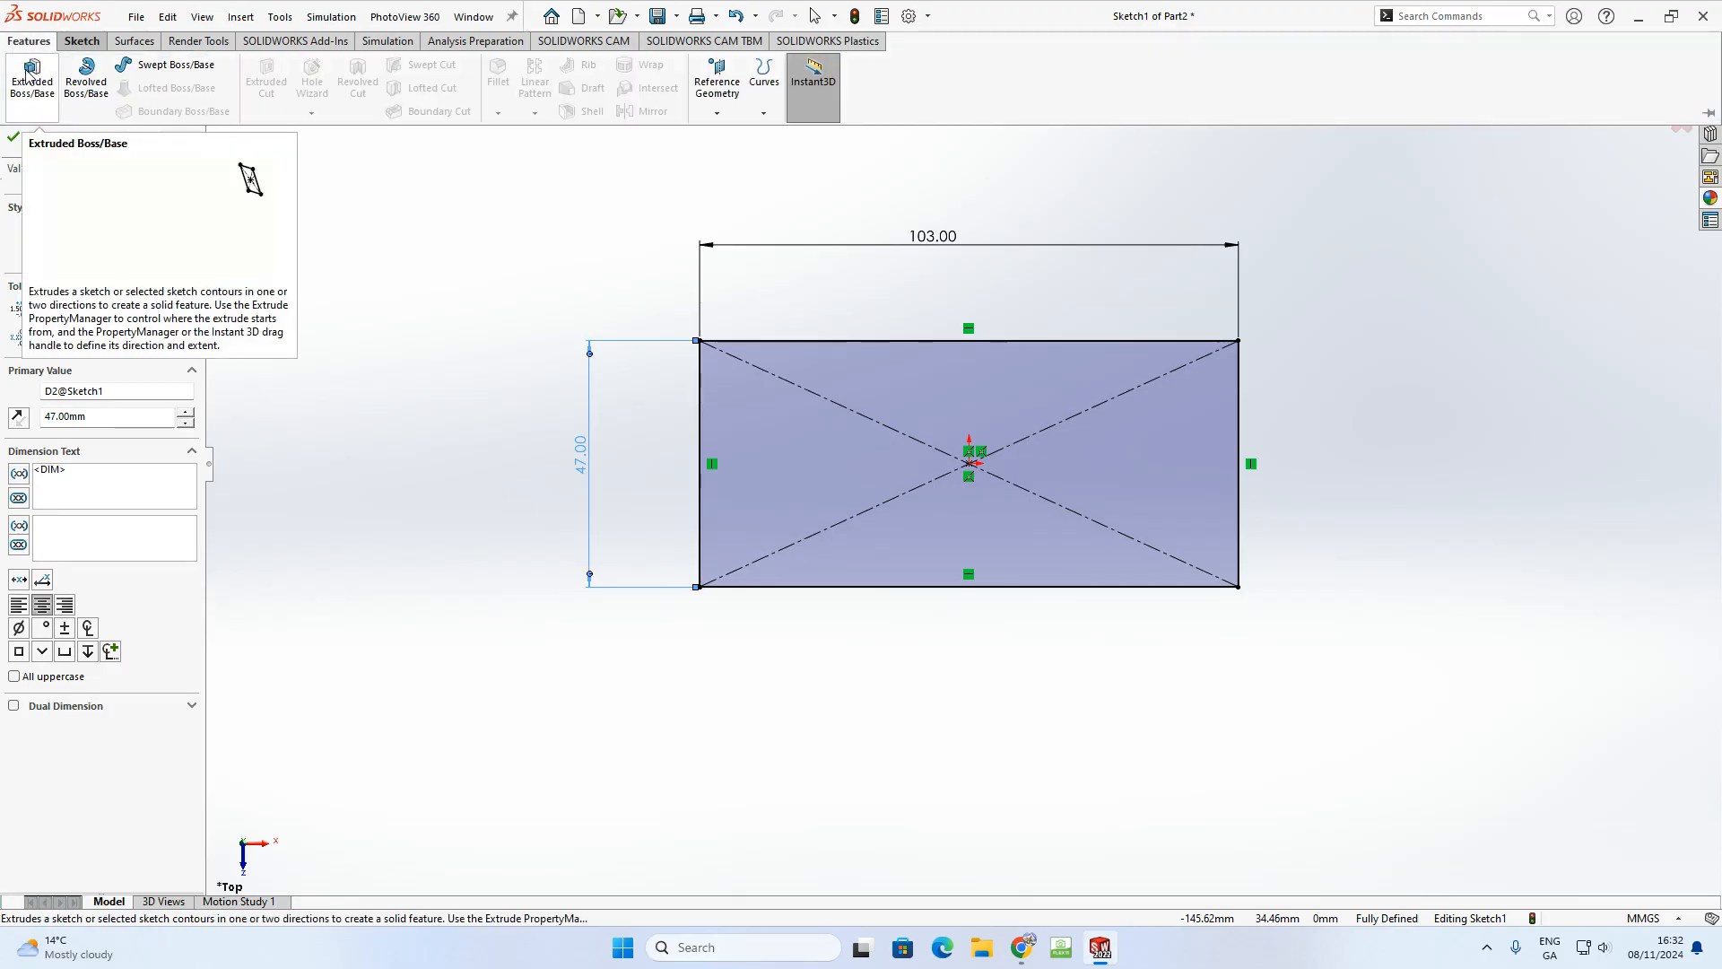
pyautogui.click(49, 90)
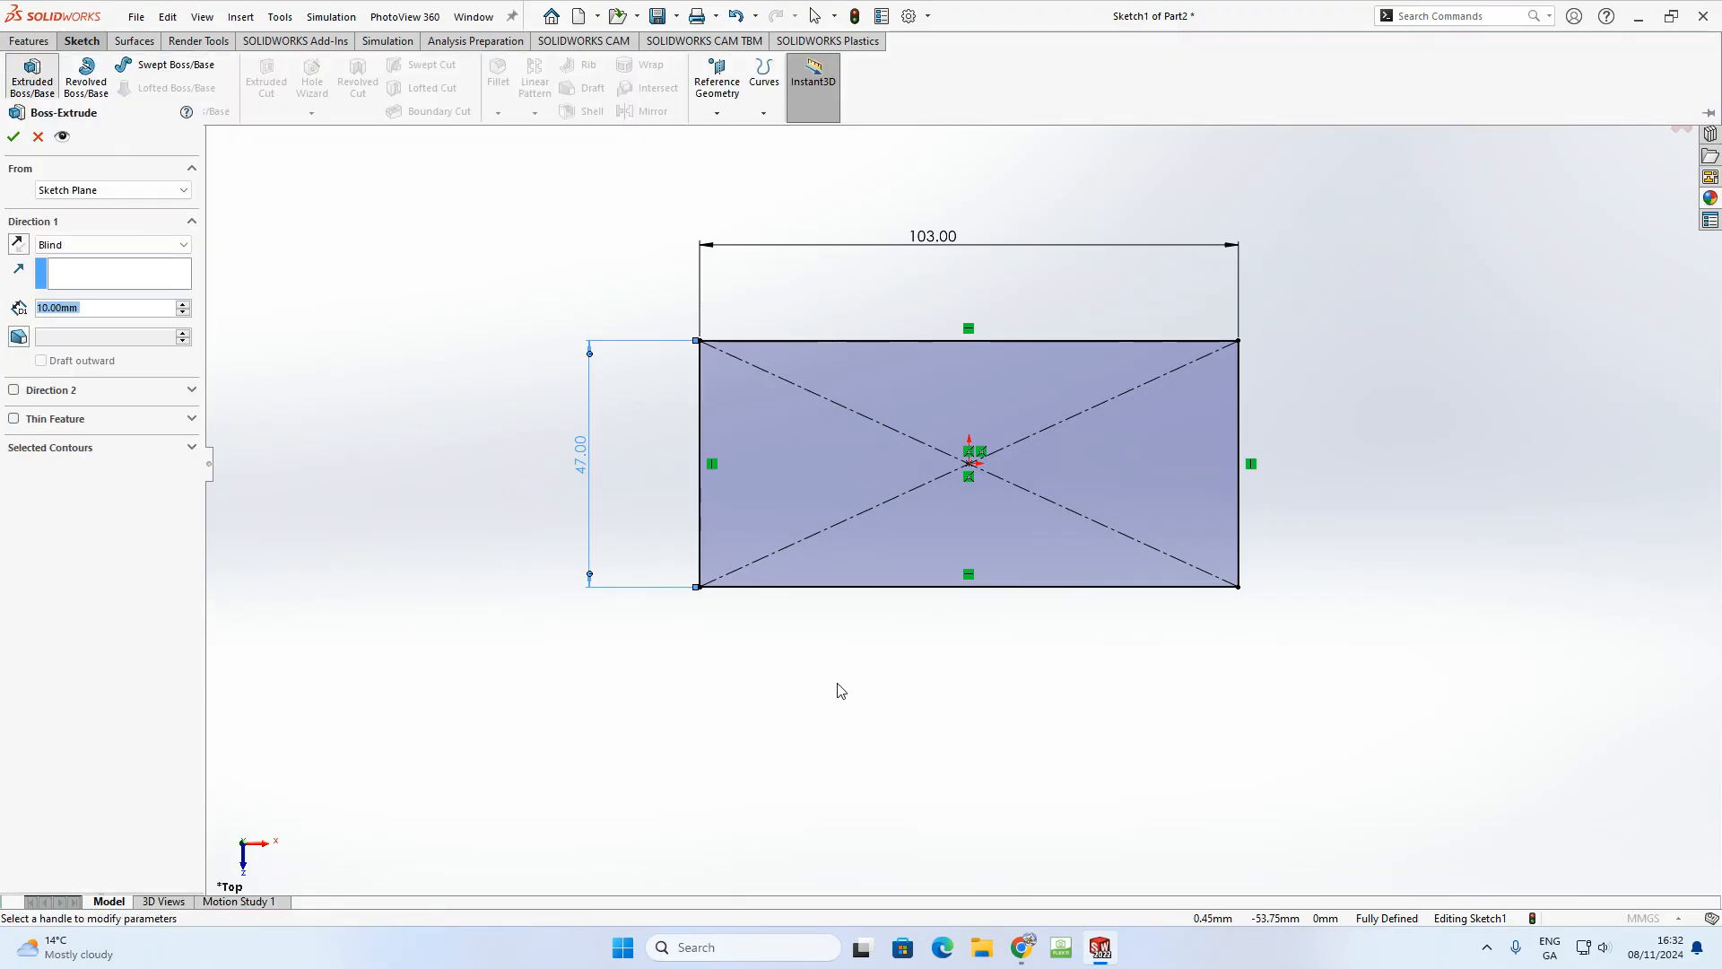
pyautogui.moveTo(994, 463)
pyautogui.mouseDown()
pyautogui.moveTo(992, 499)
pyautogui.moveTo(992, 372)
pyautogui.moveTo(992, 493)
pyautogui.moveTo(993, 457)
pyautogui.mouseUp()
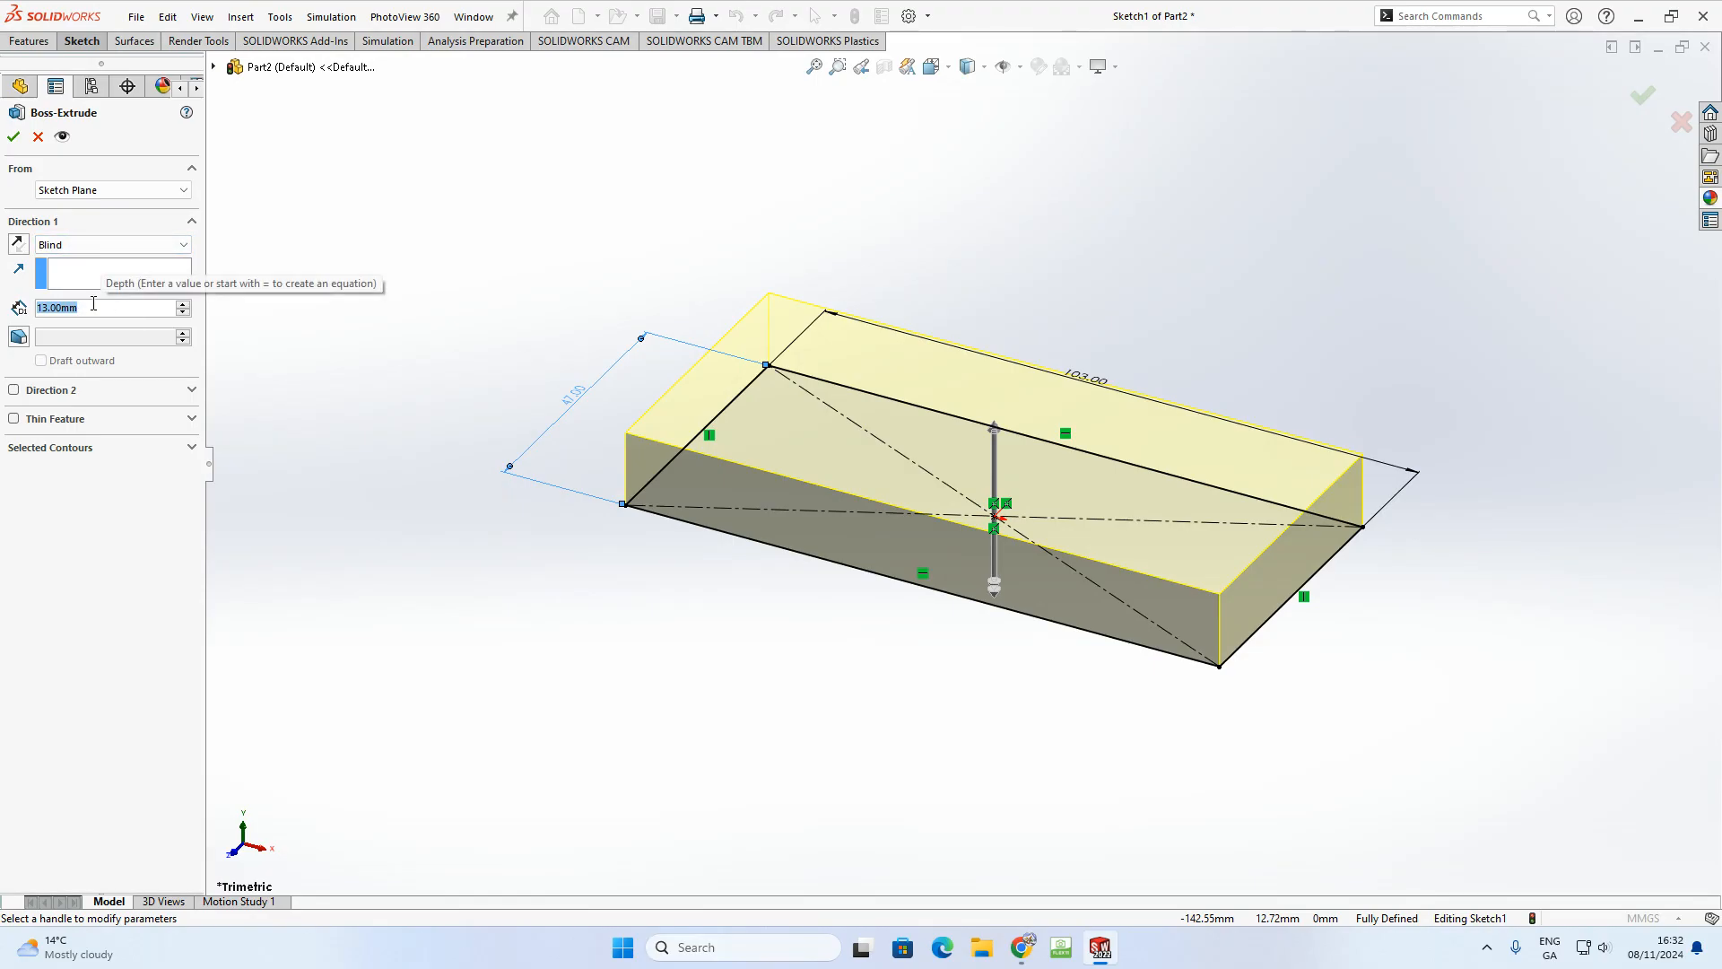
pyautogui.write('6')
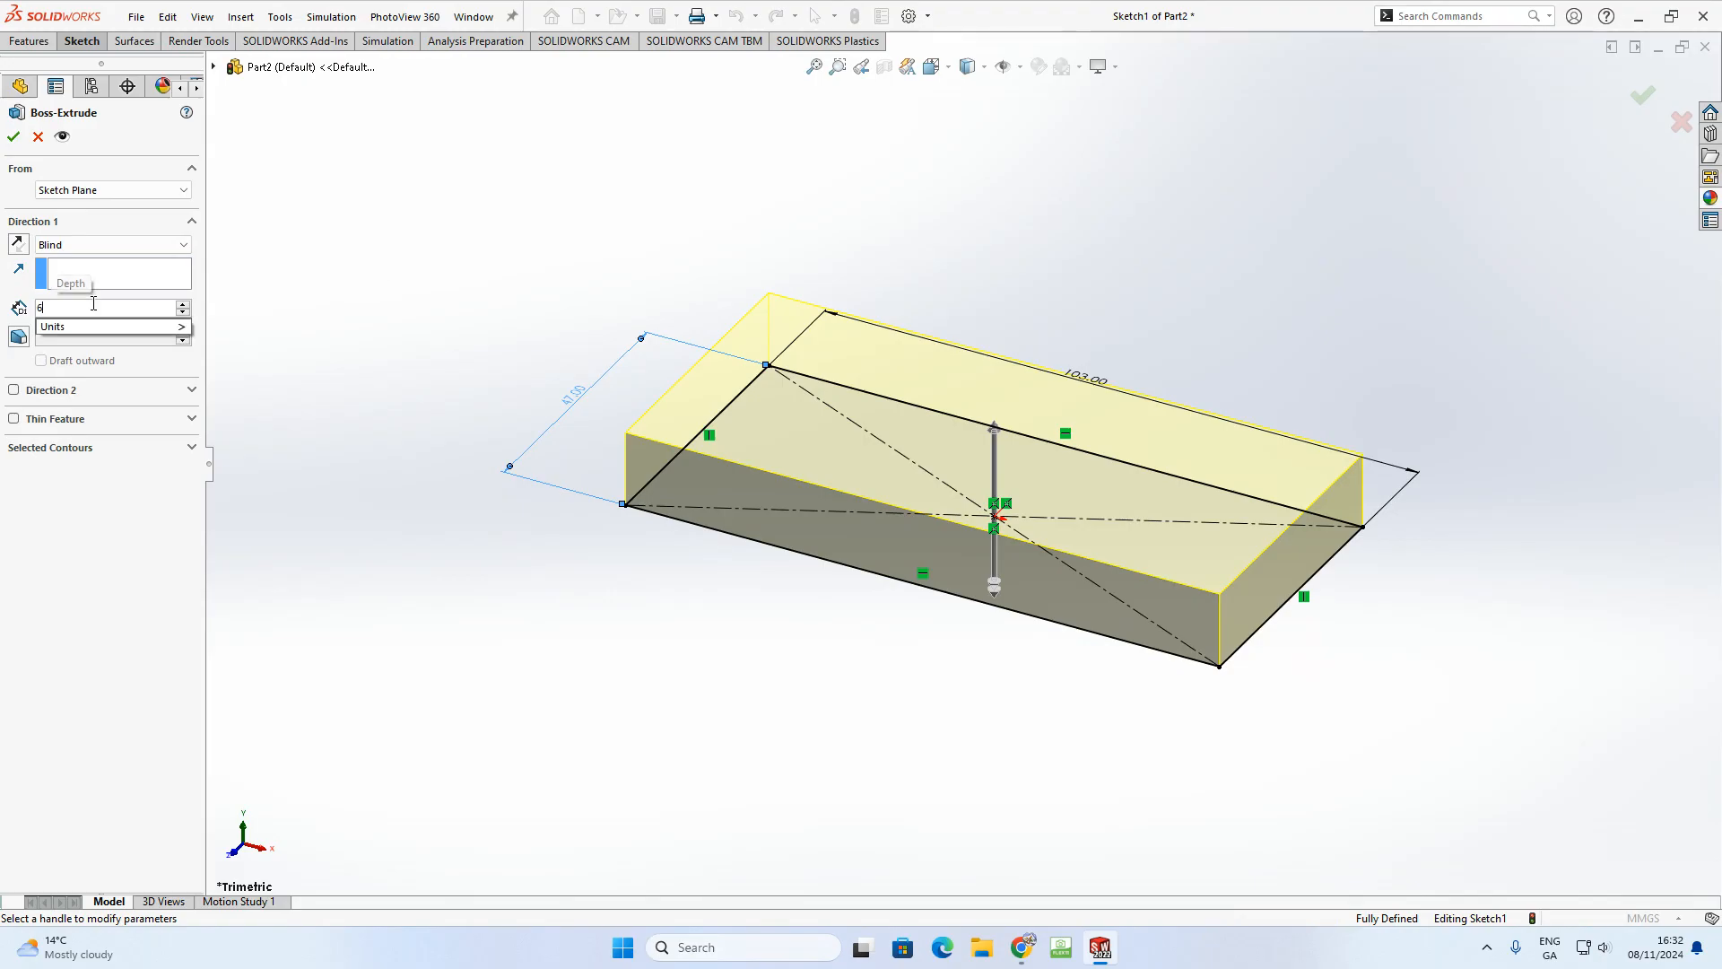
pyautogui.write('.5')
pyautogui.press('Return')
# - Turn on inward draft for the extrusion at 15 degrees
pyautogui.scroll(-2, 995, 578)
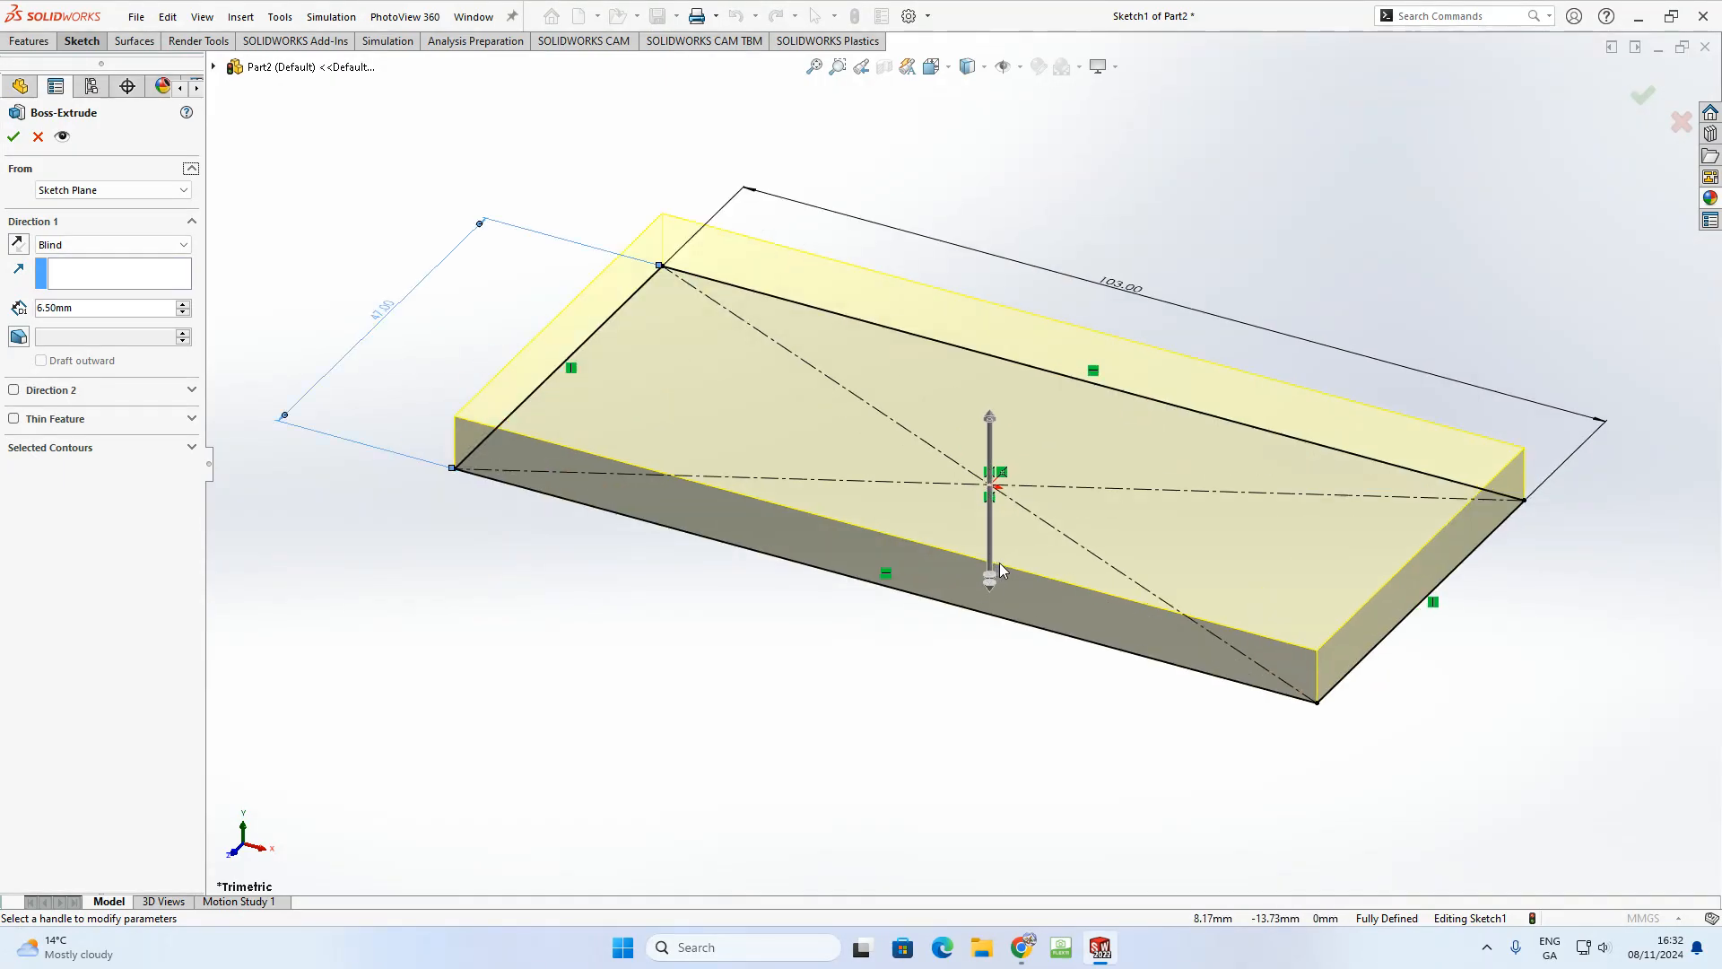
pyautogui.moveTo(1002, 571); pyautogui.dragTo(1054, 448, button='middle')
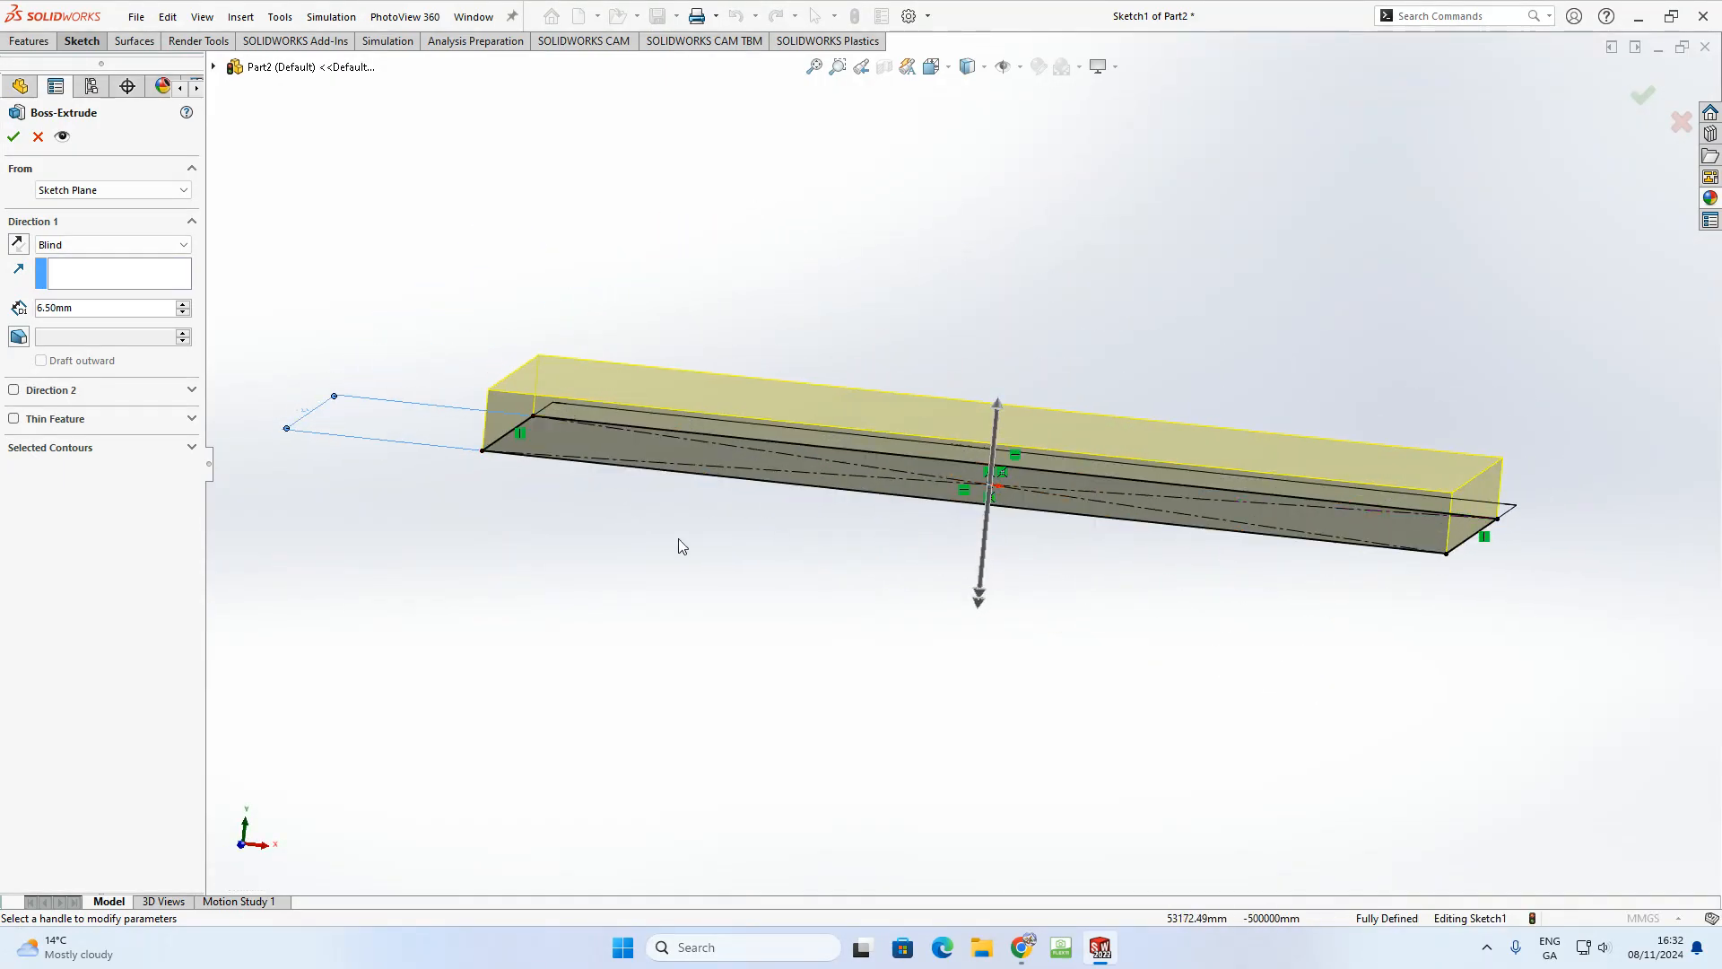
pyautogui.click(16, 339)
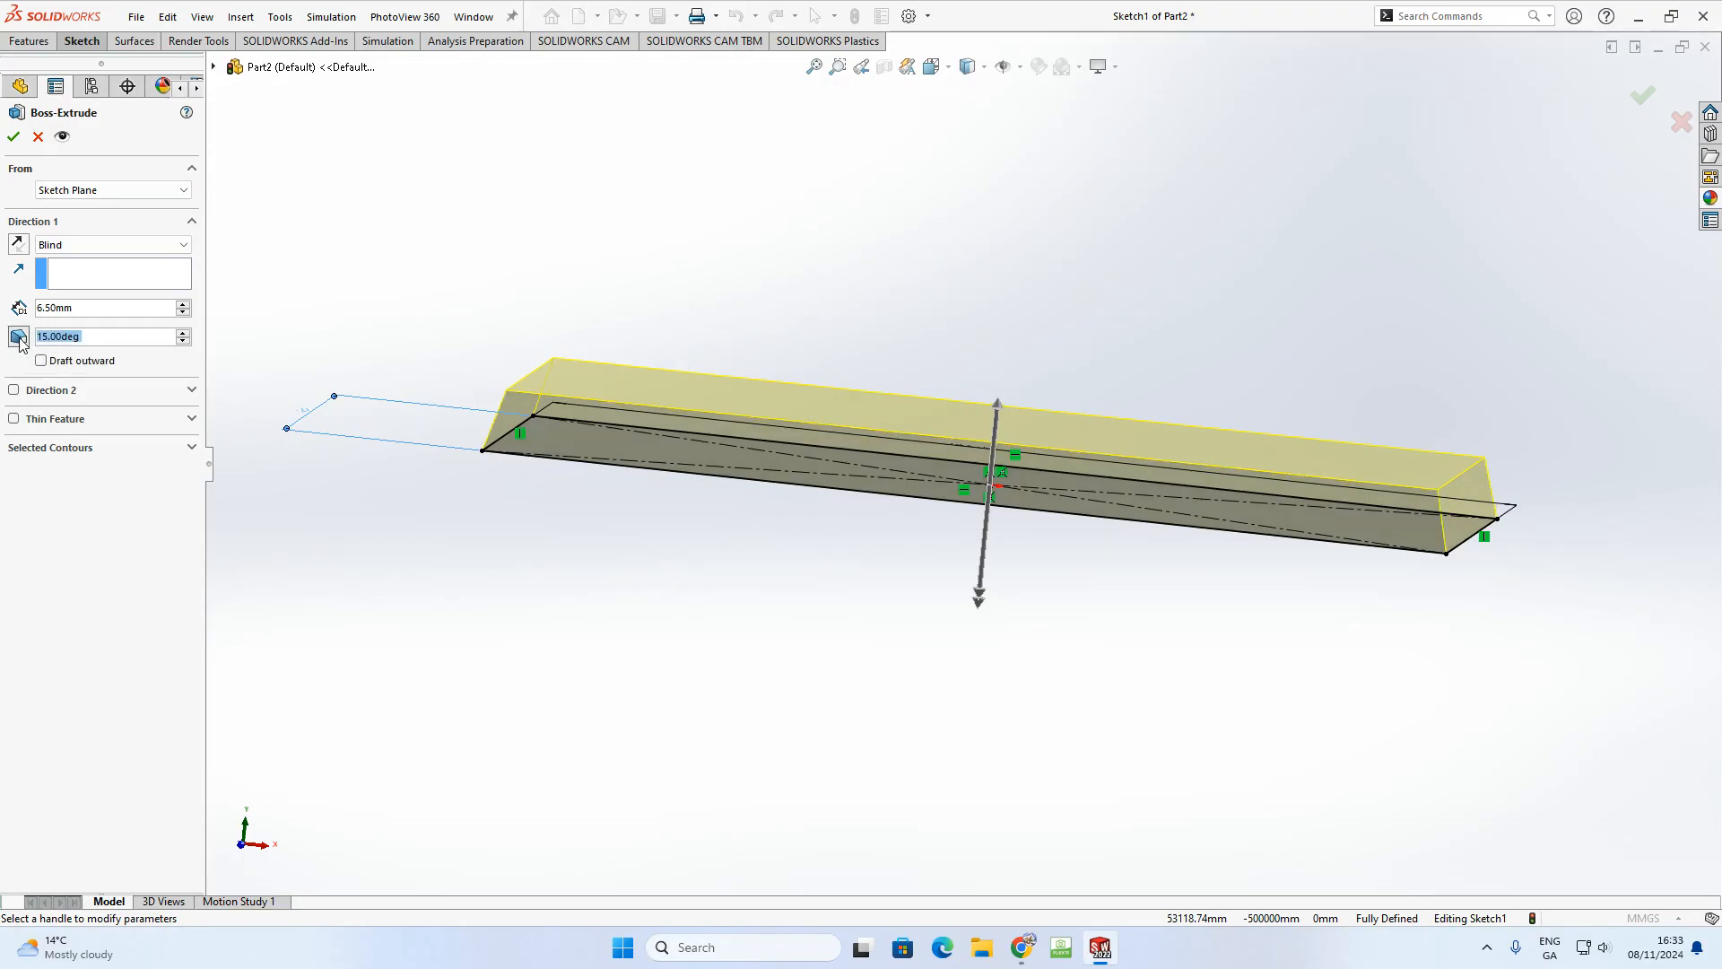
pyautogui.moveTo(523, 346); pyautogui.dragTo(555, 347, button='middle')
pyautogui.scroll(2, 543, 360)
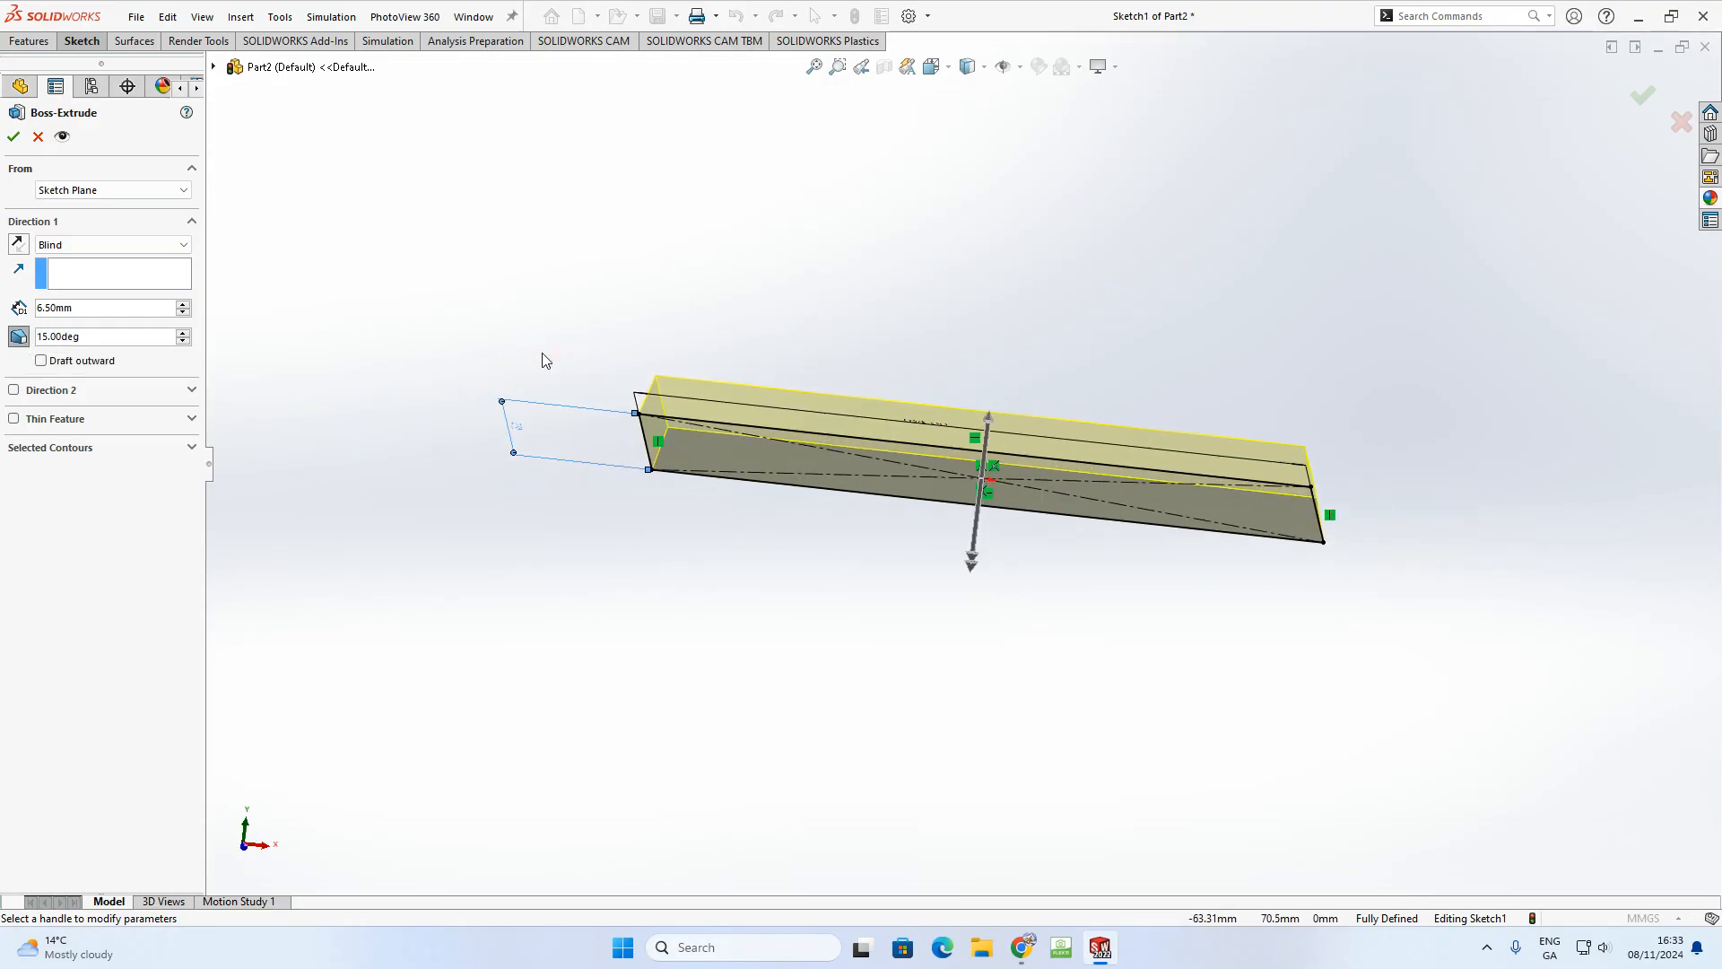
# - Try reducing the extrusion's draft angle to 6 degrees and inspect the sloped sides
pyautogui.click(182, 341)
pyautogui.click(182, 341)
pyautogui.click(182, 340)
pyautogui.click(182, 340)
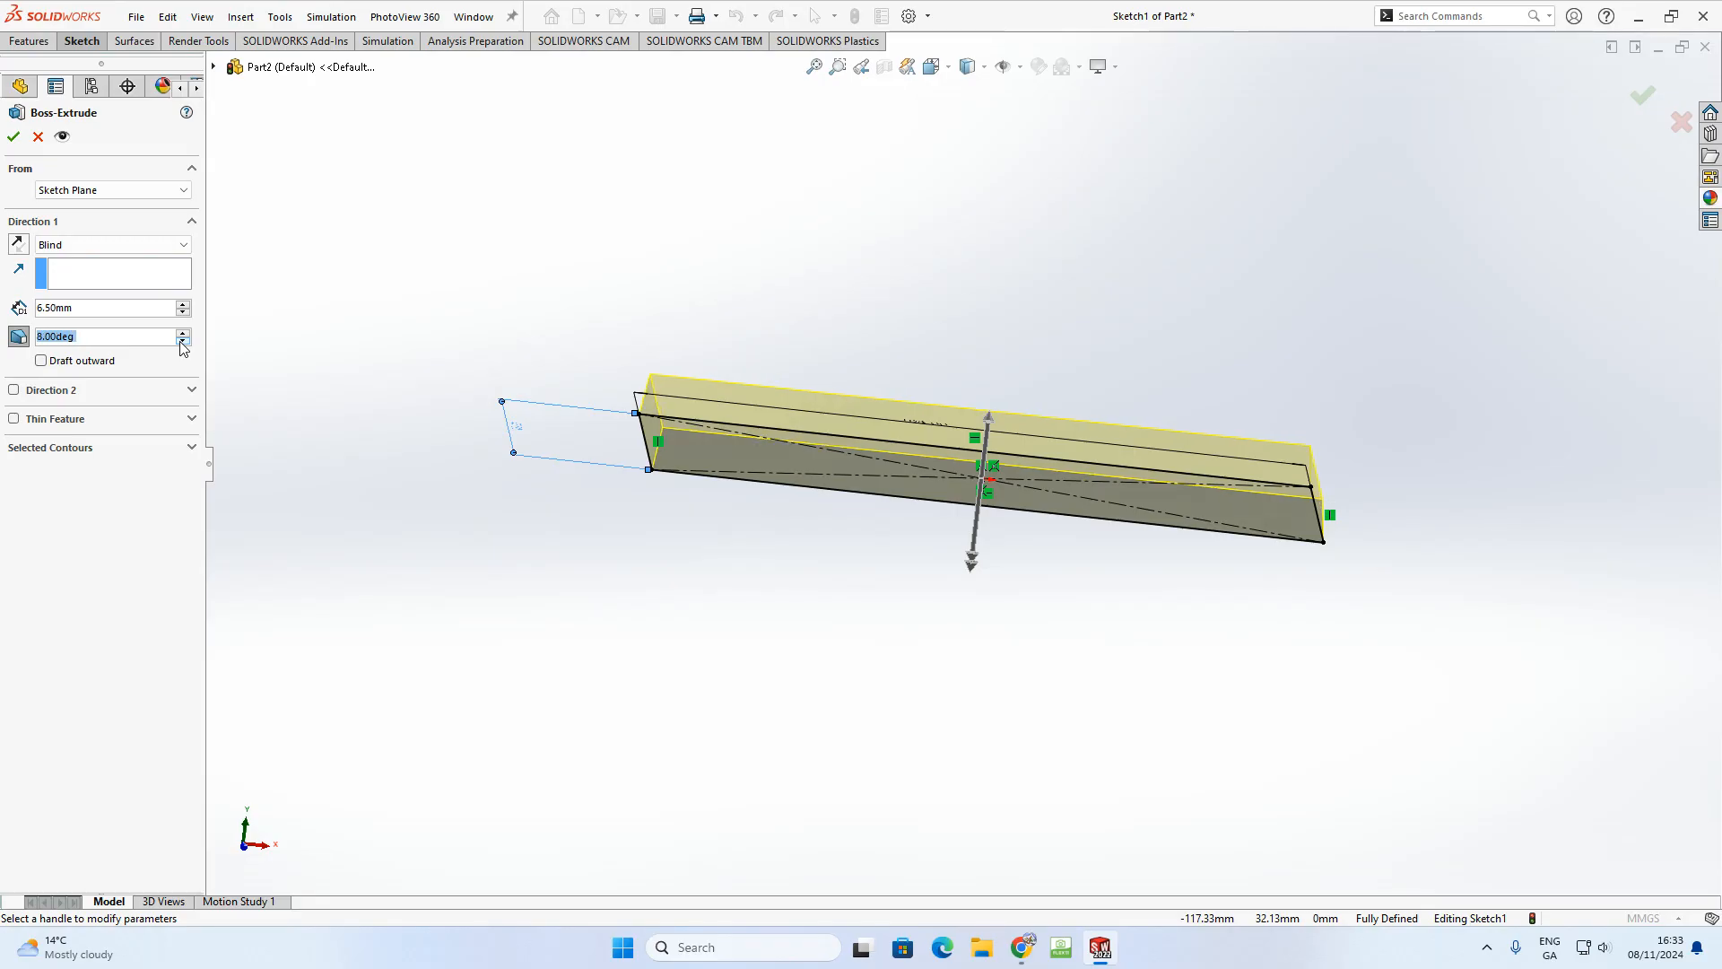
pyautogui.click(181, 341)
pyautogui.click(181, 342)
pyautogui.scroll(-4, 778, 433)
pyautogui.moveTo(737, 460); pyautogui.dragTo(734, 421, button='middle')
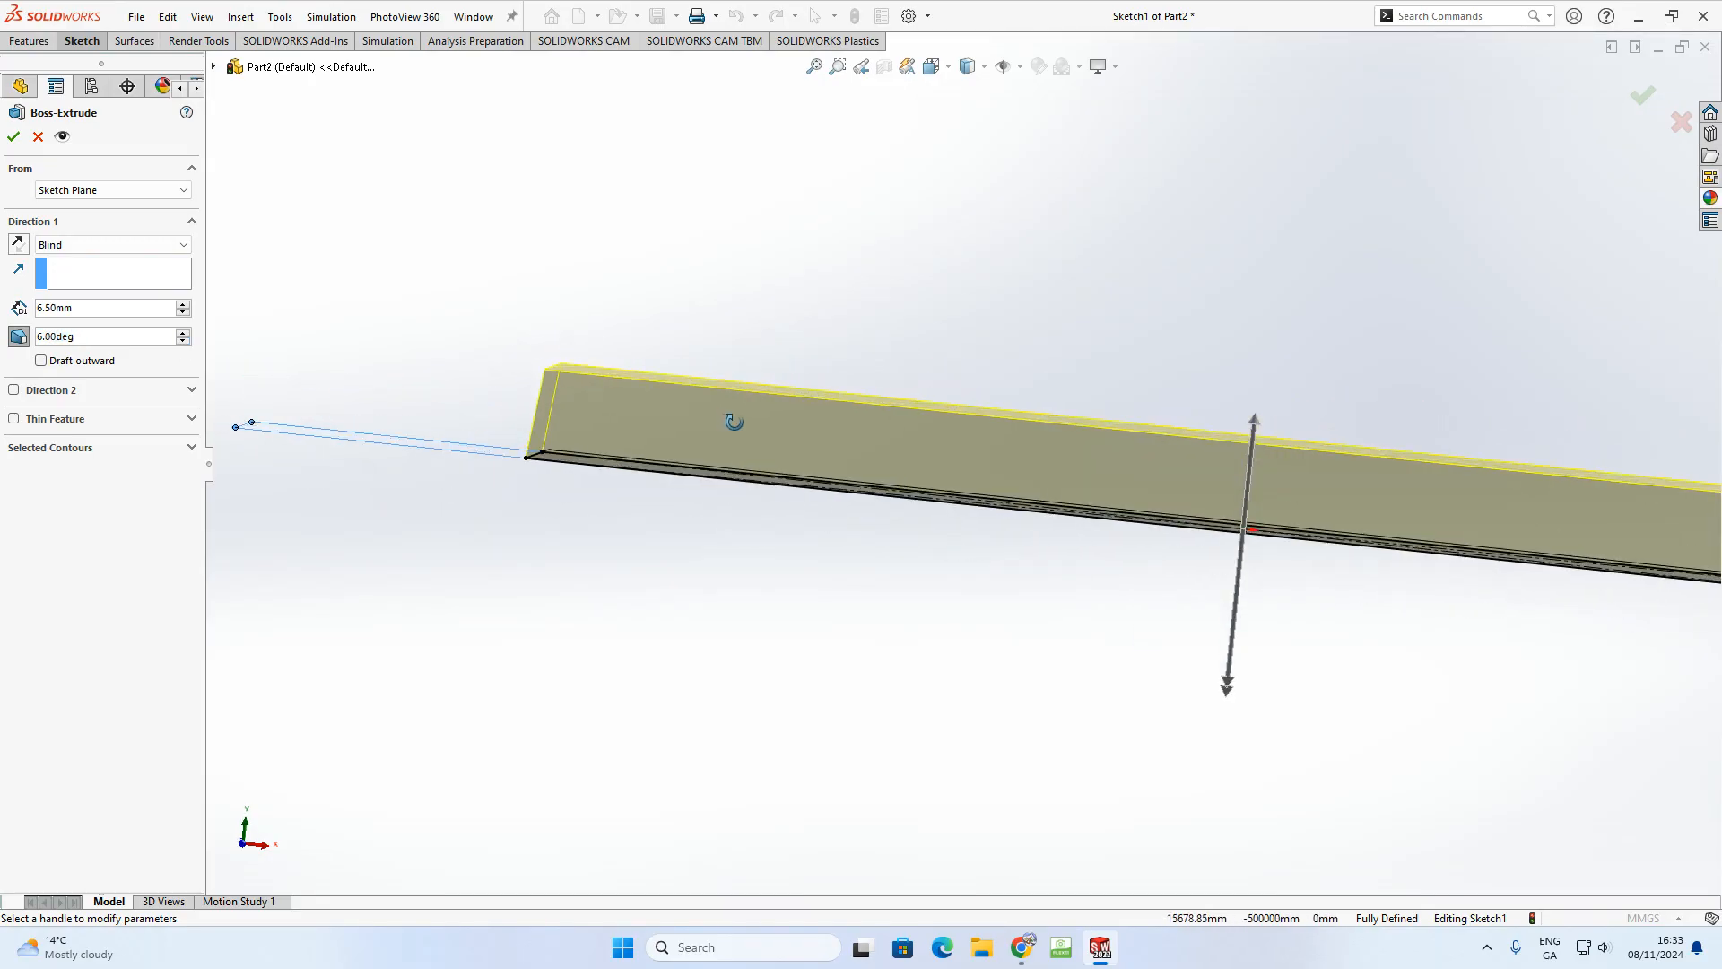
# - Try an almost vertical draft angle of 1 degree on the extrusion and inspect its profile
pyautogui.doubleClick(81, 339)
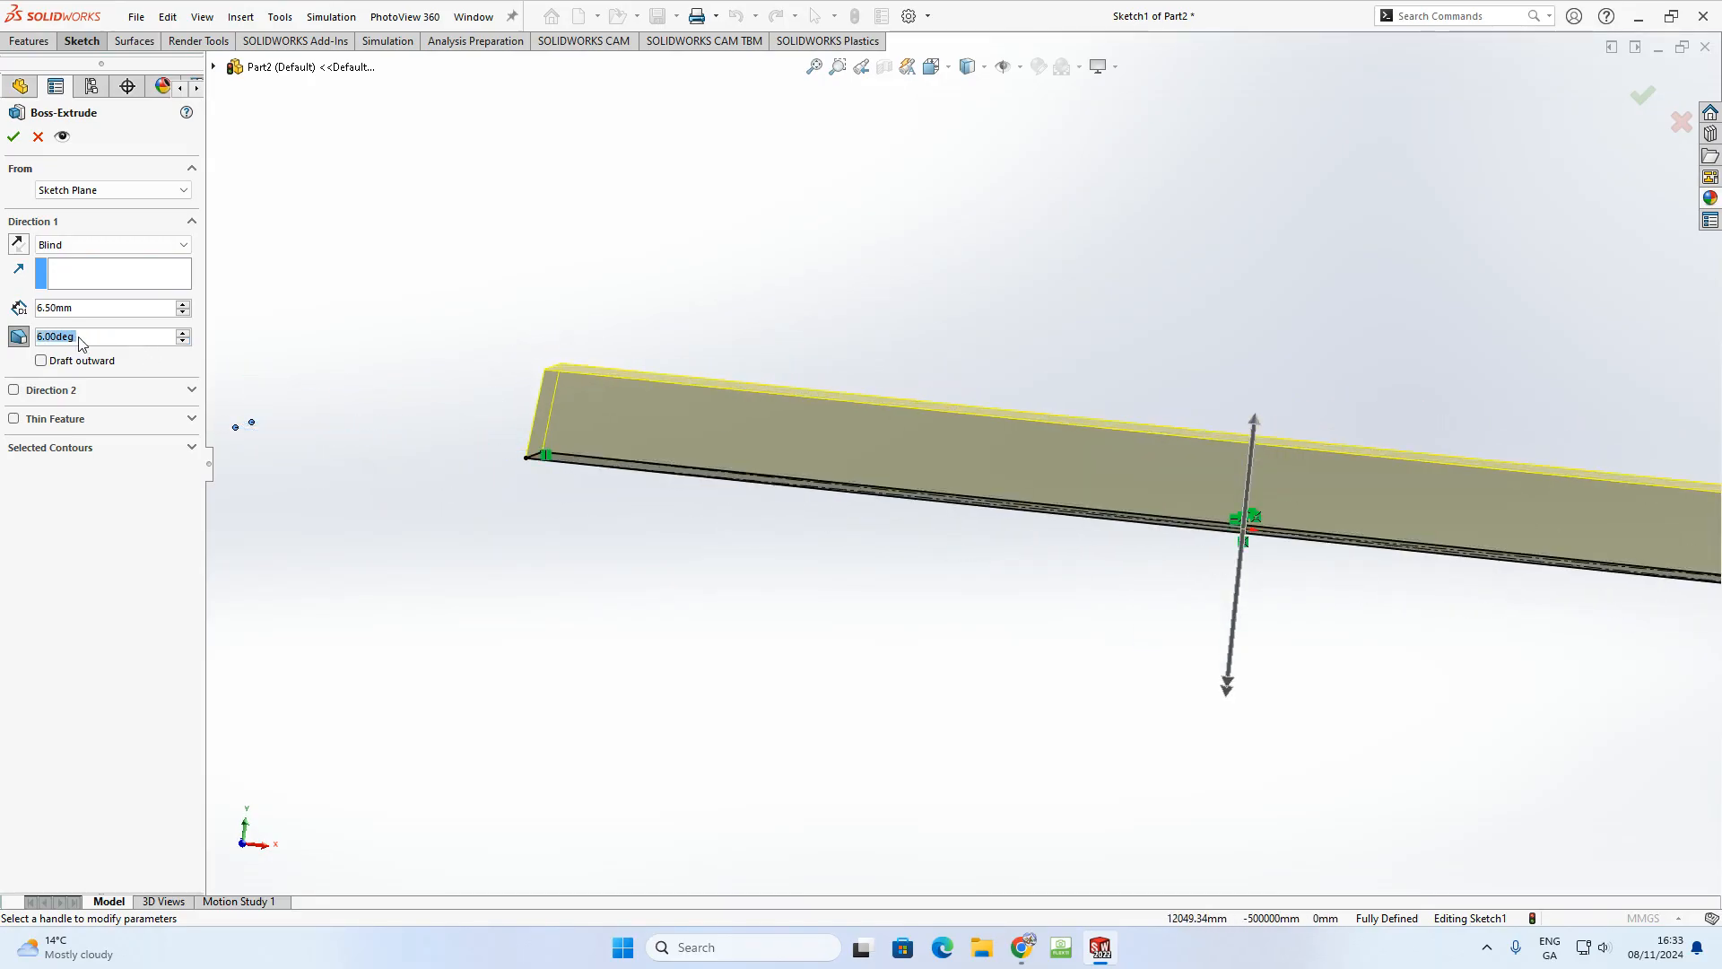
pyautogui.click(183, 341)
pyautogui.click(183, 342)
pyautogui.click(183, 341)
pyautogui.moveTo(608, 321); pyautogui.dragTo(696, 315, button='middle')
pyautogui.scroll(3, 1251, 439)
pyautogui.scroll(-1, 1291, 444)
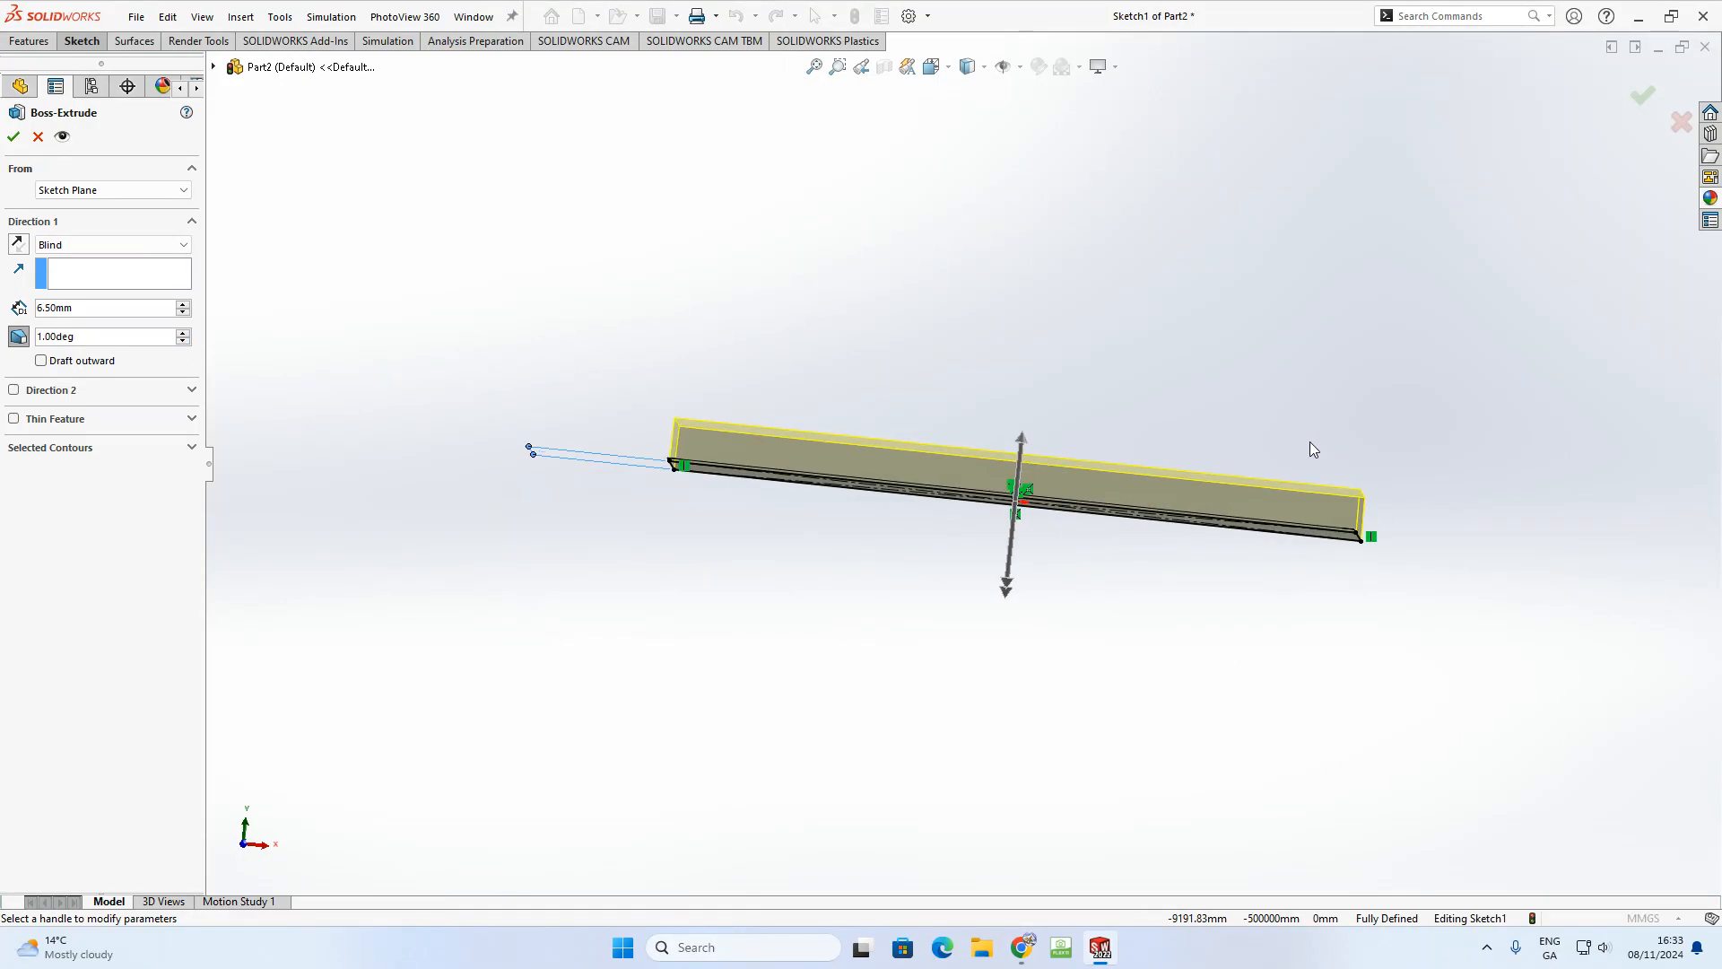
pyautogui.moveTo(1309, 449); pyautogui.dragTo(361, 451, button='middle')
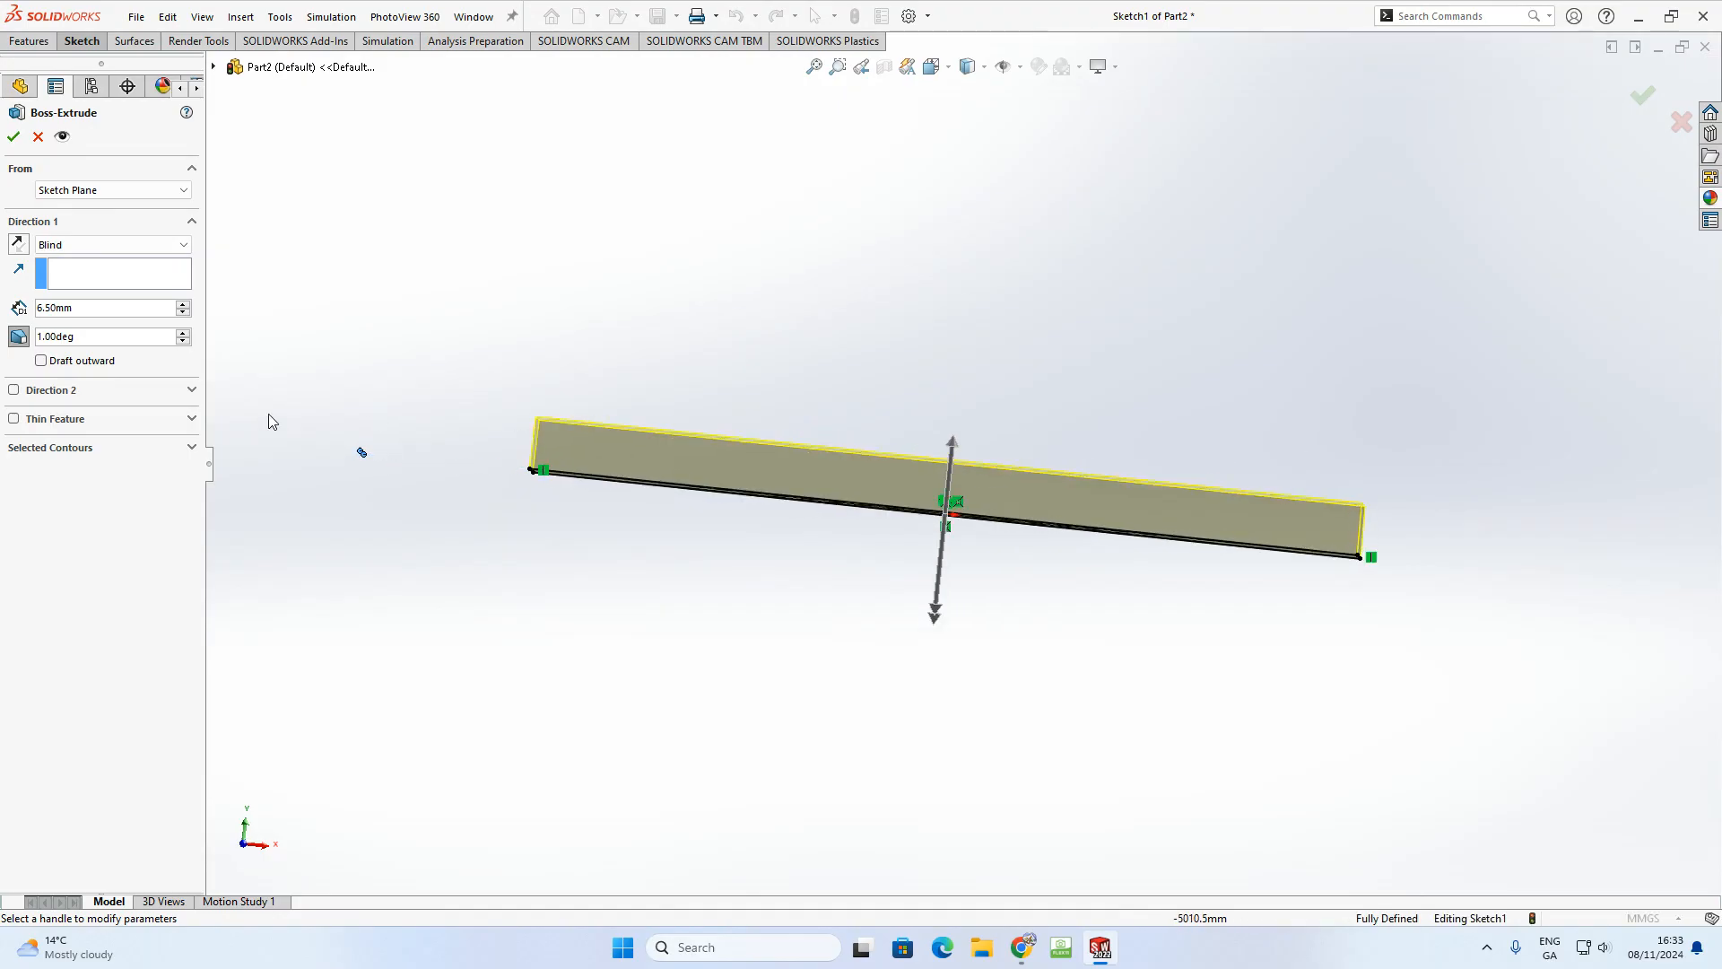
# - Try increasing the extrusion's draft angle to 36 degrees
pyautogui.click(180, 334)
pyautogui.click(180, 333)
pyautogui.click(180, 333)
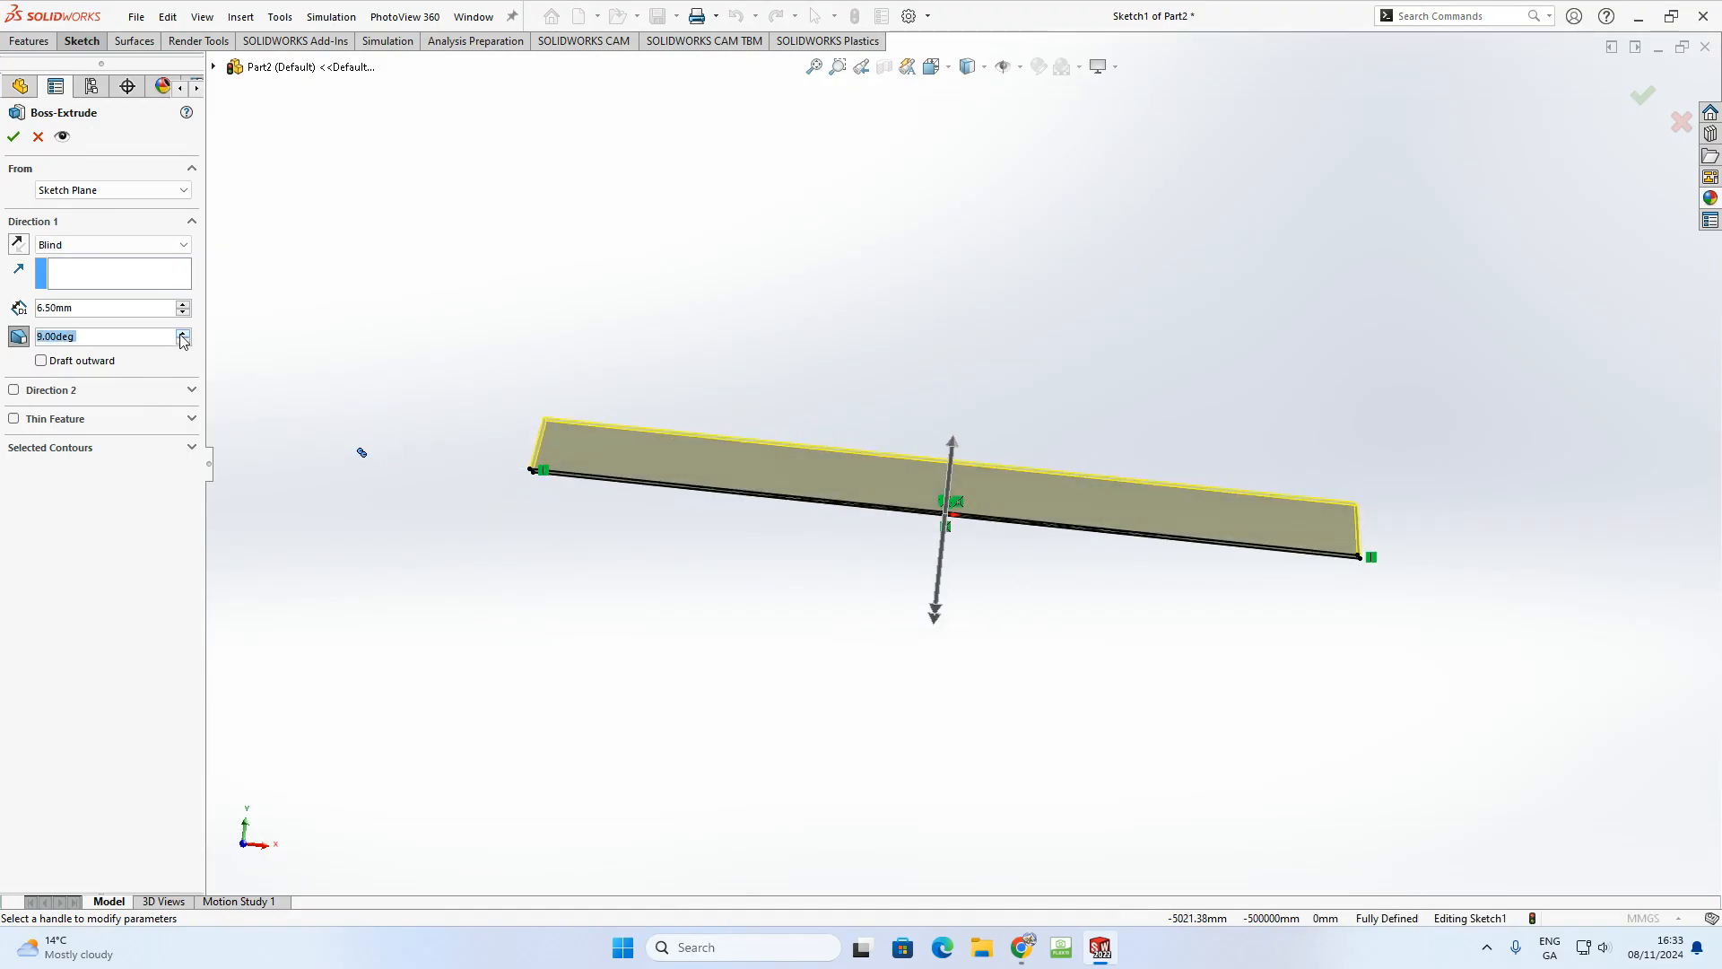
pyautogui.click(181, 334)
pyautogui.click(181, 335)
pyautogui.click(181, 334)
pyautogui.click(181, 334)
pyautogui.click(181, 335)
pyautogui.click(181, 335)
pyautogui.click(181, 335)
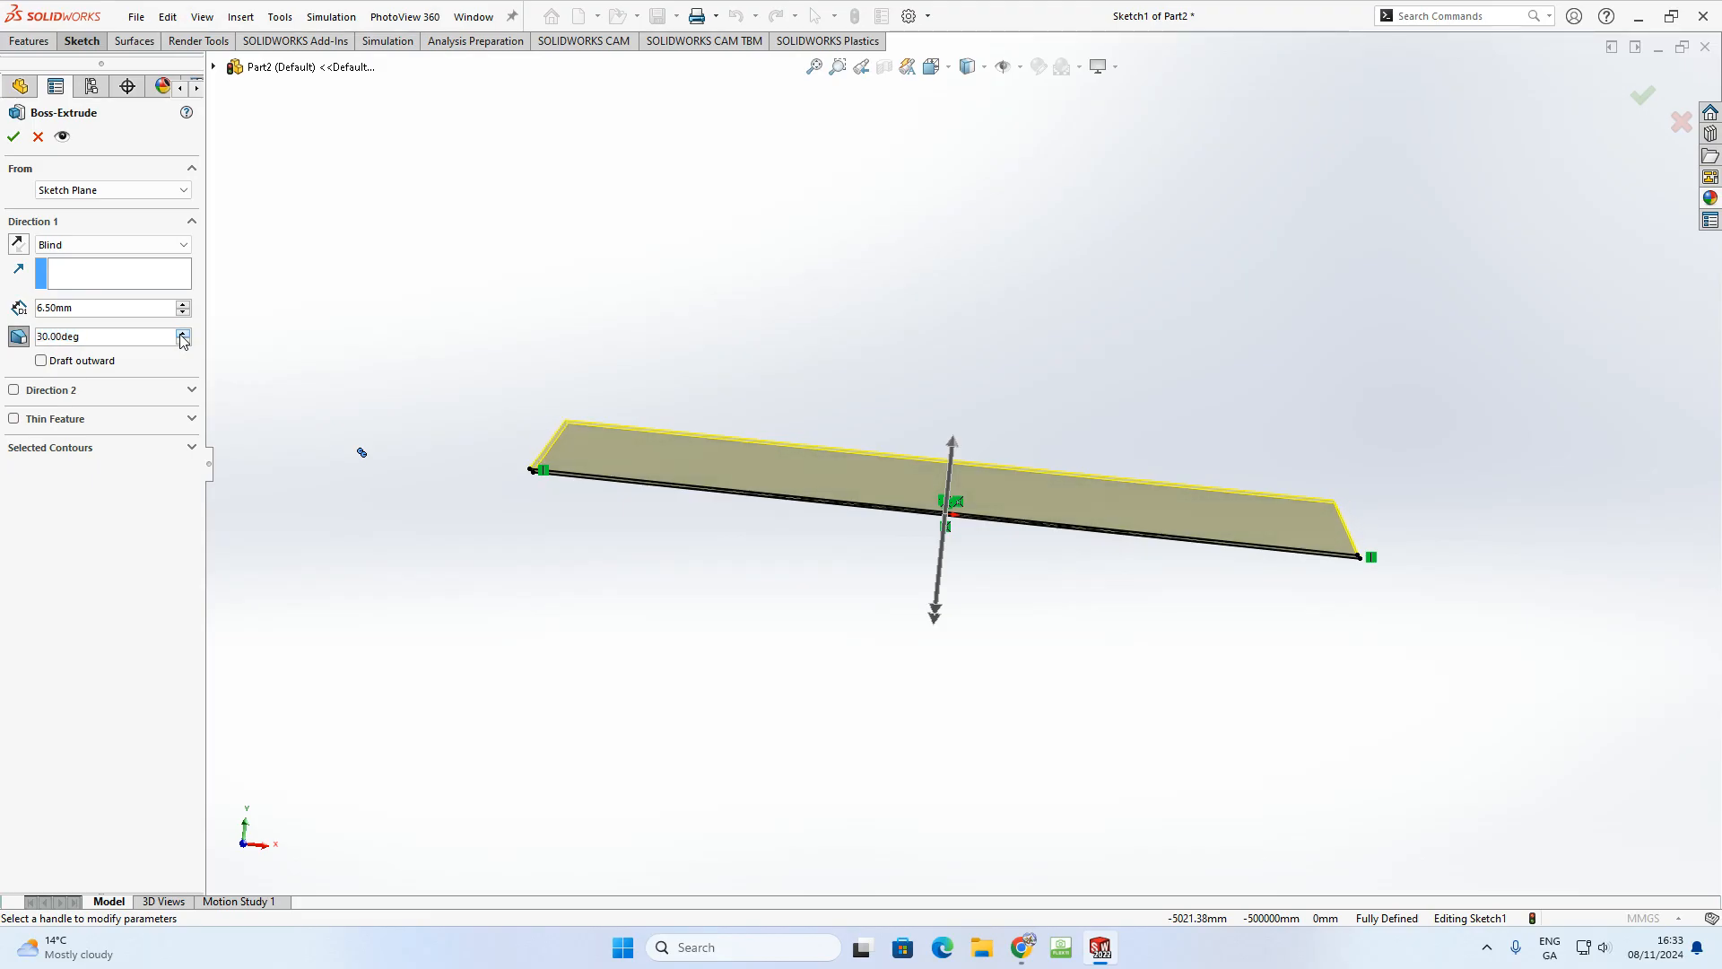
pyautogui.click(181, 335)
pyautogui.click(181, 335)
pyautogui.click(181, 334)
# - Set the extrusion's draft angle to 10 degrees and inspect the sloped profile
pyautogui.moveTo(299, 350)
pyautogui.mouseDown(button='middle')
pyautogui.moveTo(480, 600)
pyautogui.moveTo(619, 565)
pyautogui.moveTo(691, 595)
pyautogui.moveTo(780, 560)
pyautogui.moveTo(637, 373)
pyautogui.moveTo(619, 375)
pyautogui.mouseUp(button='middle')
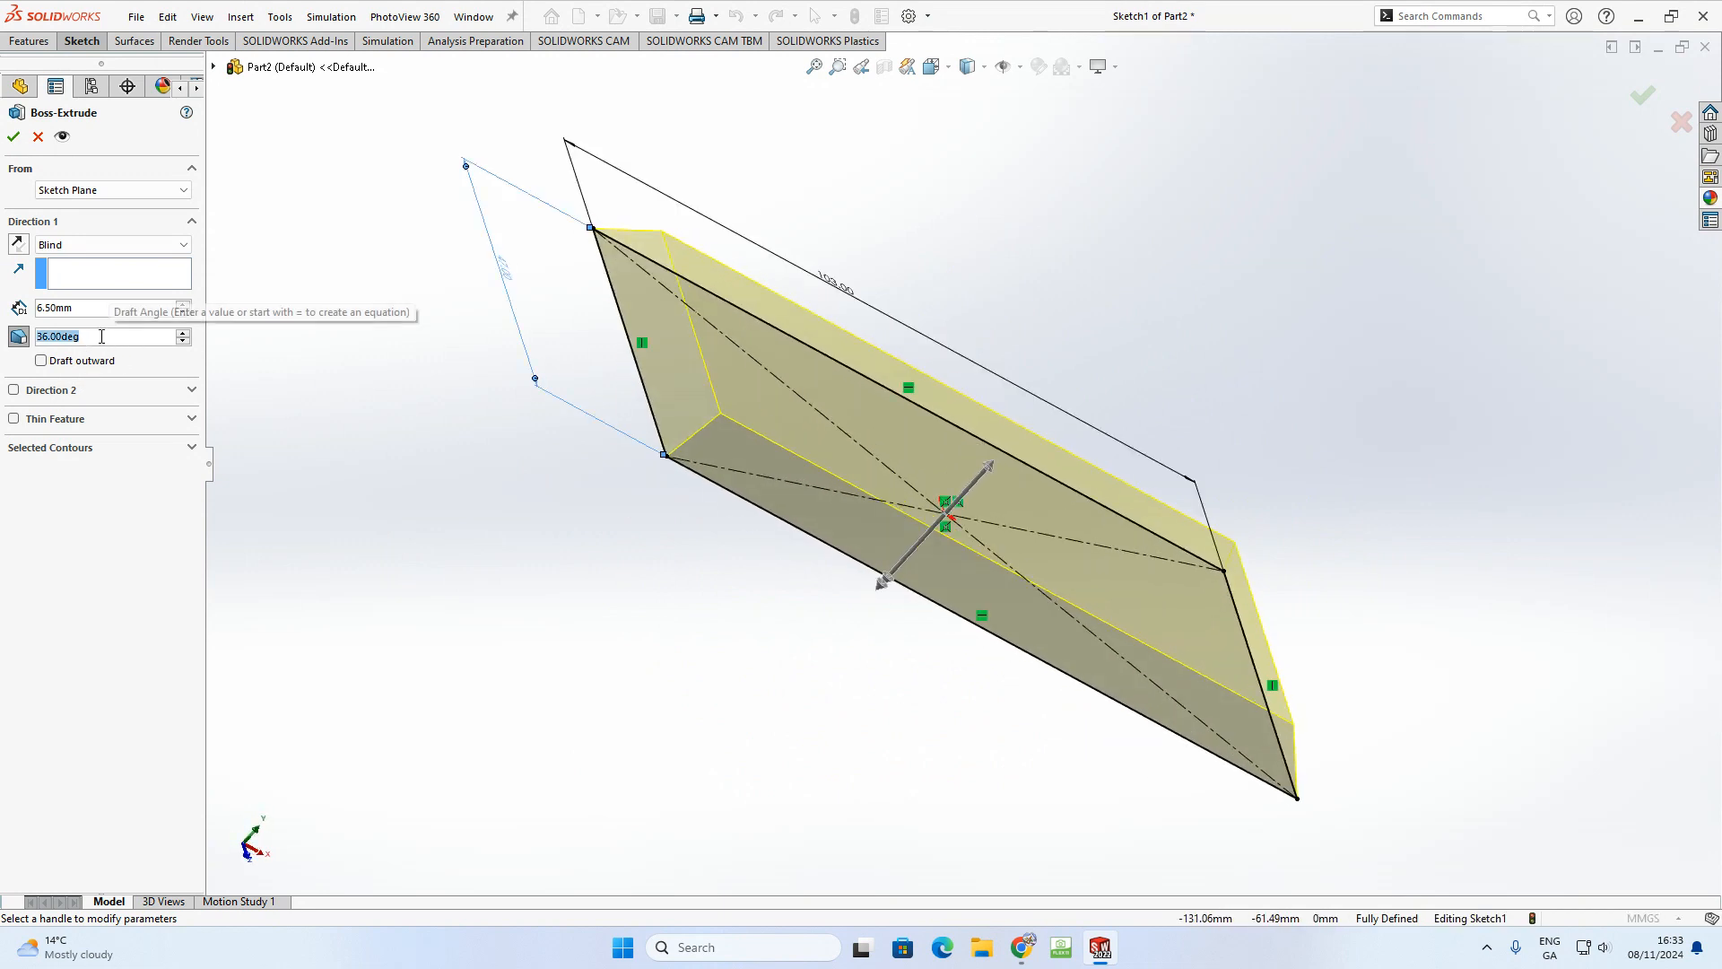
pyautogui.write('1')
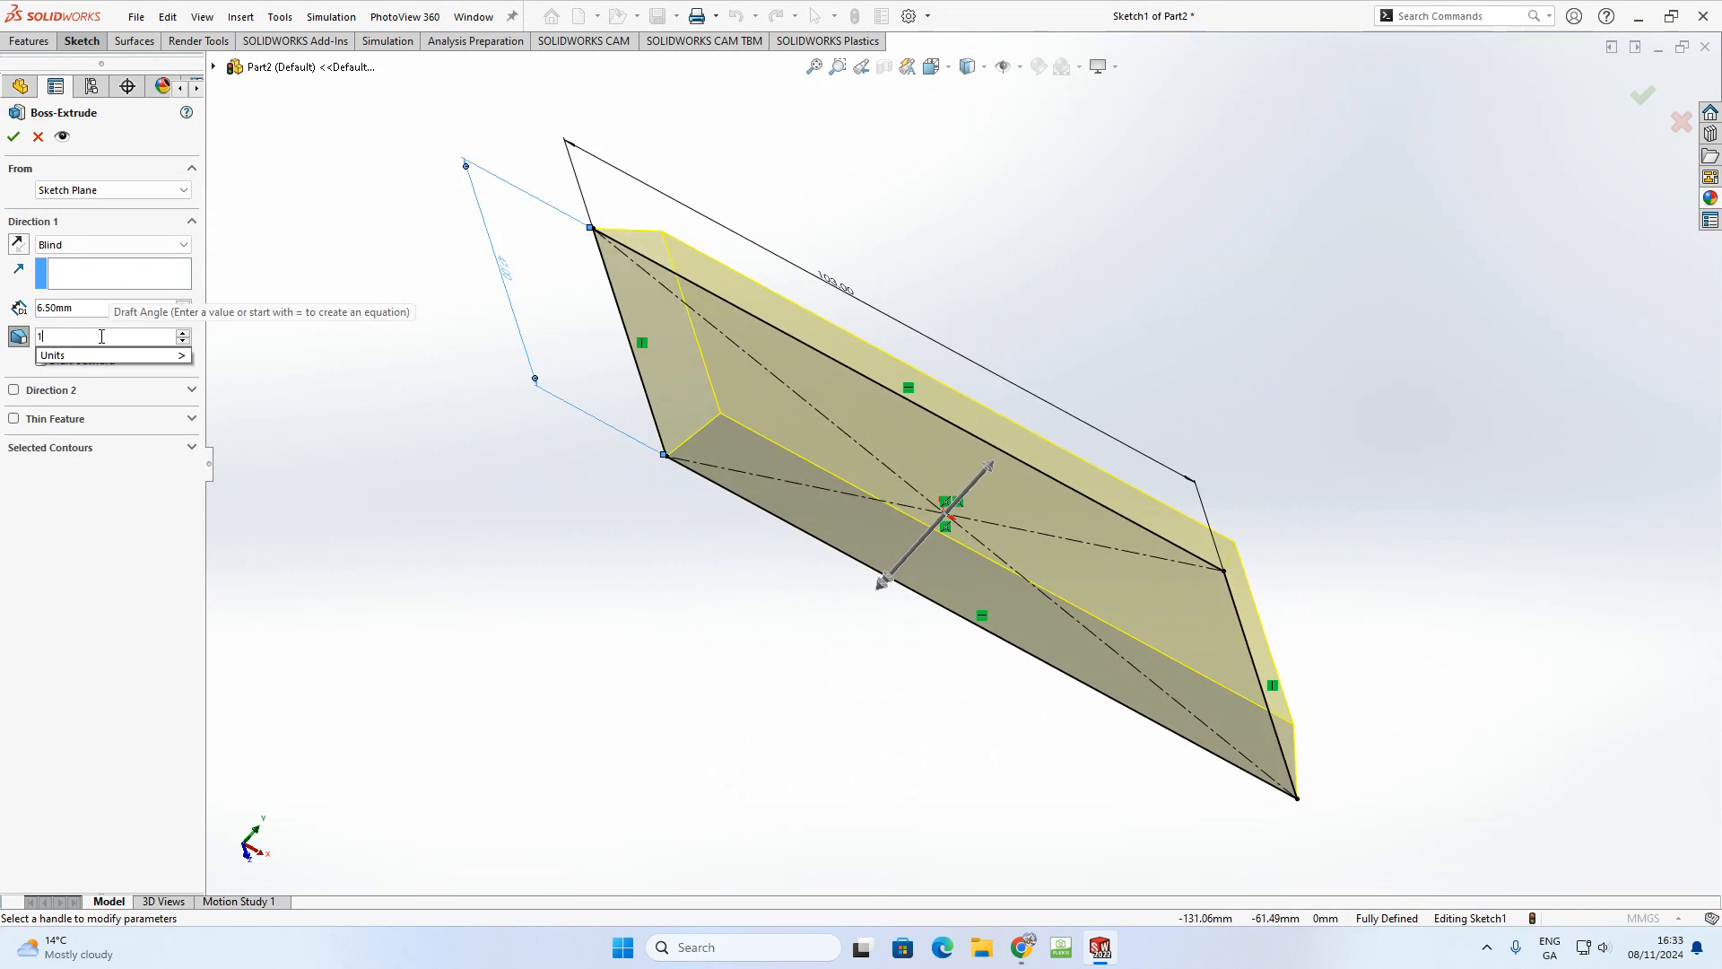
pyautogui.write('0')
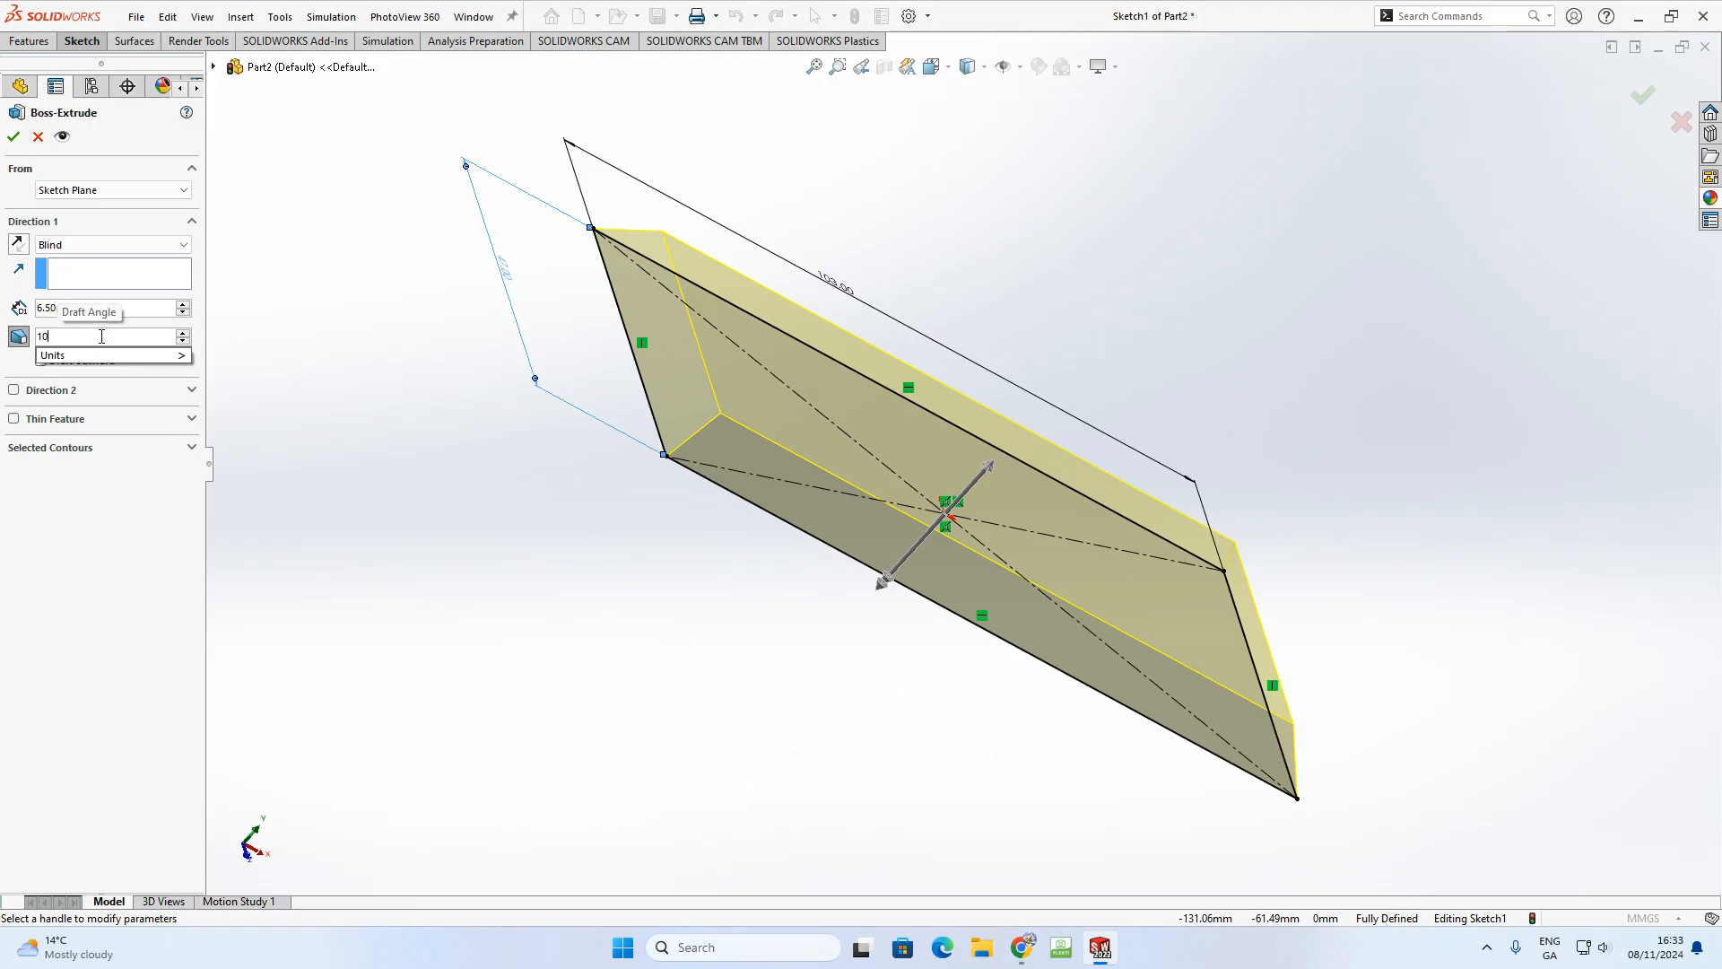
pyautogui.press('Return')
pyautogui.moveTo(547, 422); pyautogui.dragTo(559, 363, button='middle')
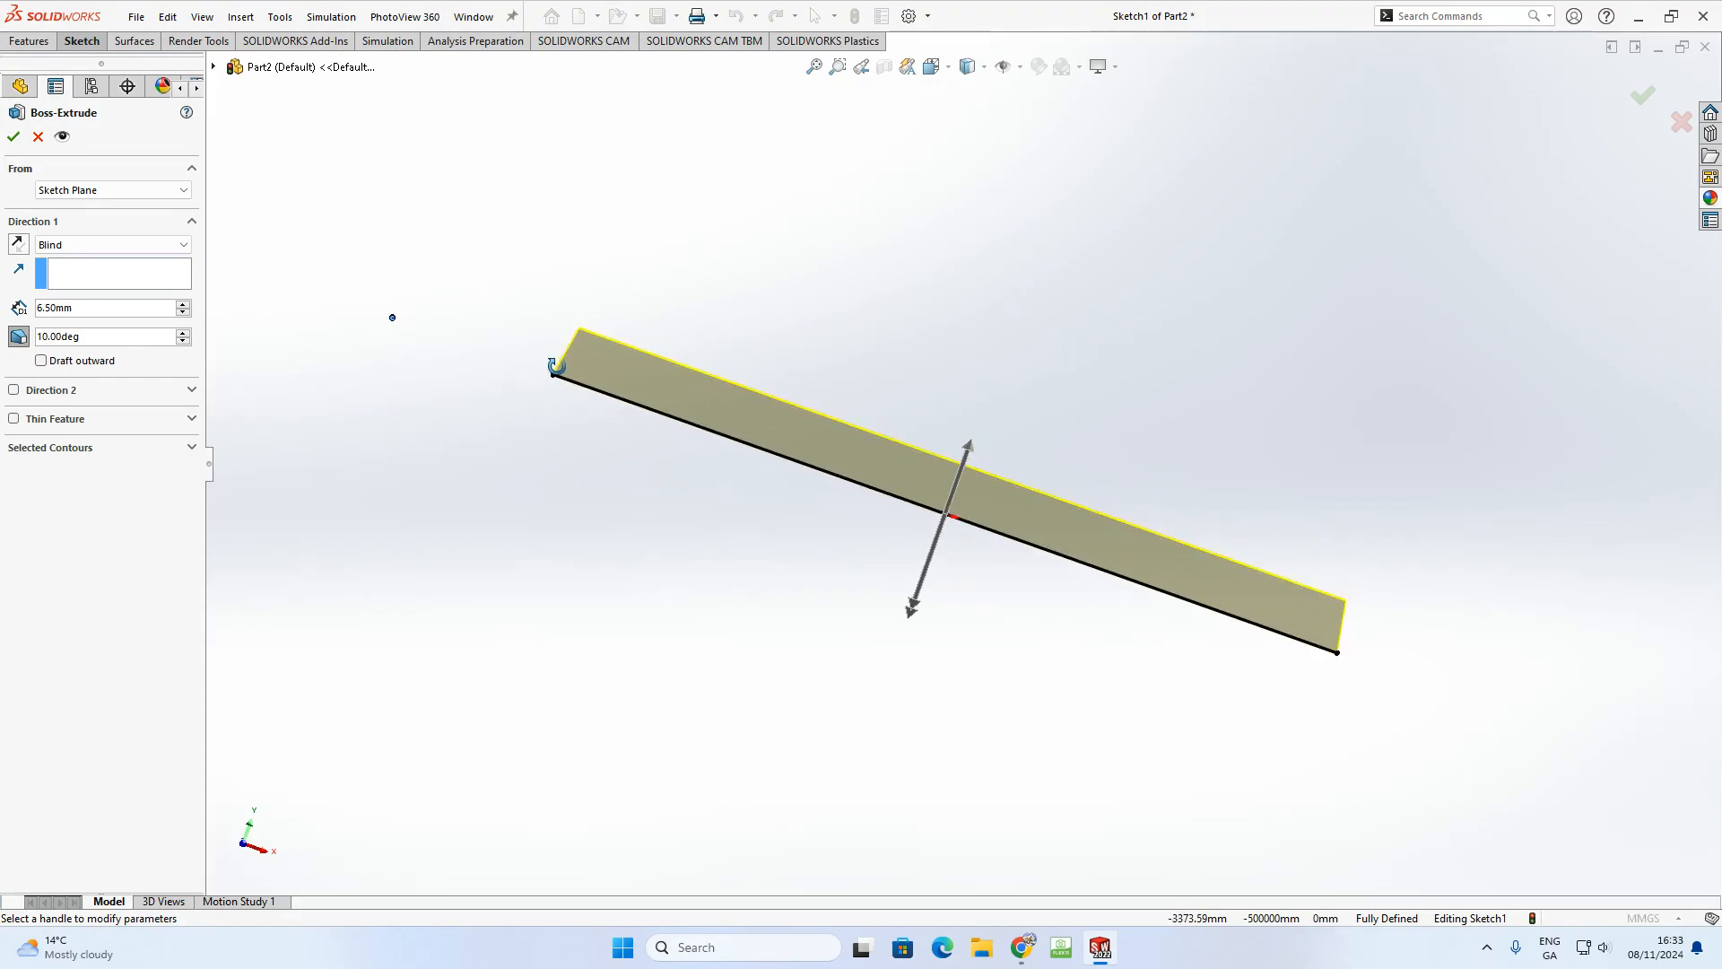
# - Try outward draft on the extrusion and switch back to inward draft
pyautogui.click(42, 361)
pyautogui.moveTo(311, 357); pyautogui.dragTo(310, 361, button='middle')
pyautogui.click(41, 361)
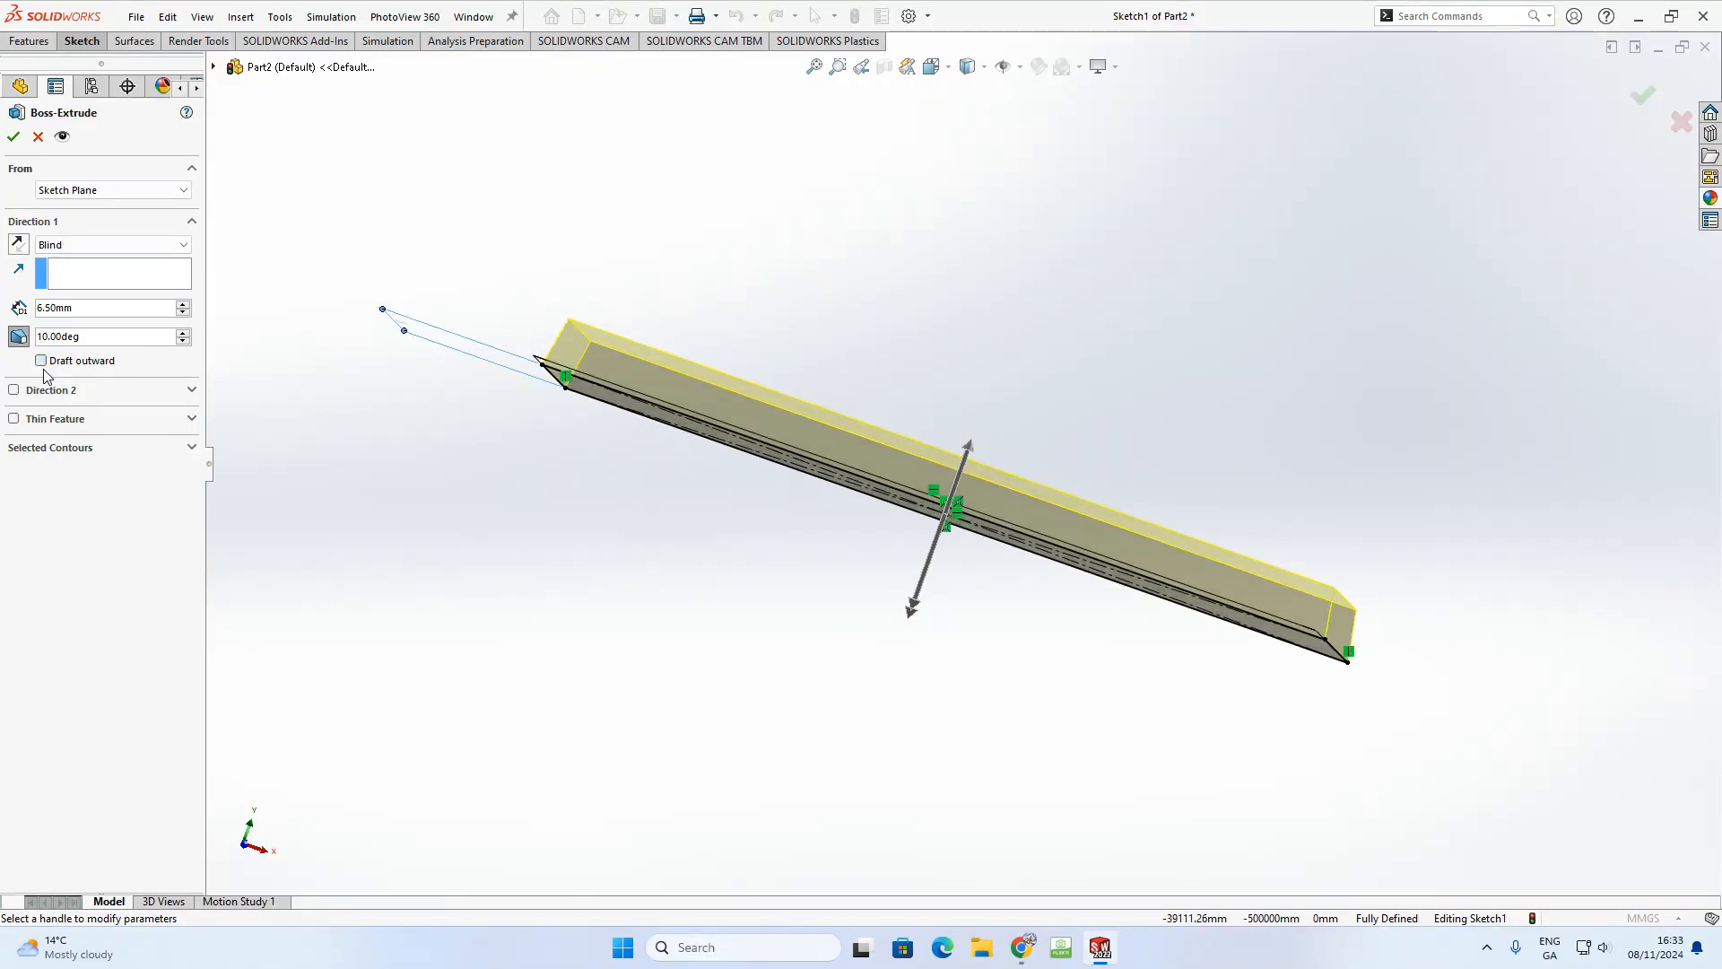
# - Accept the drafted base extrusion
pyautogui.moveTo(525, 401); pyautogui.dragTo(499, 446, button='middle')
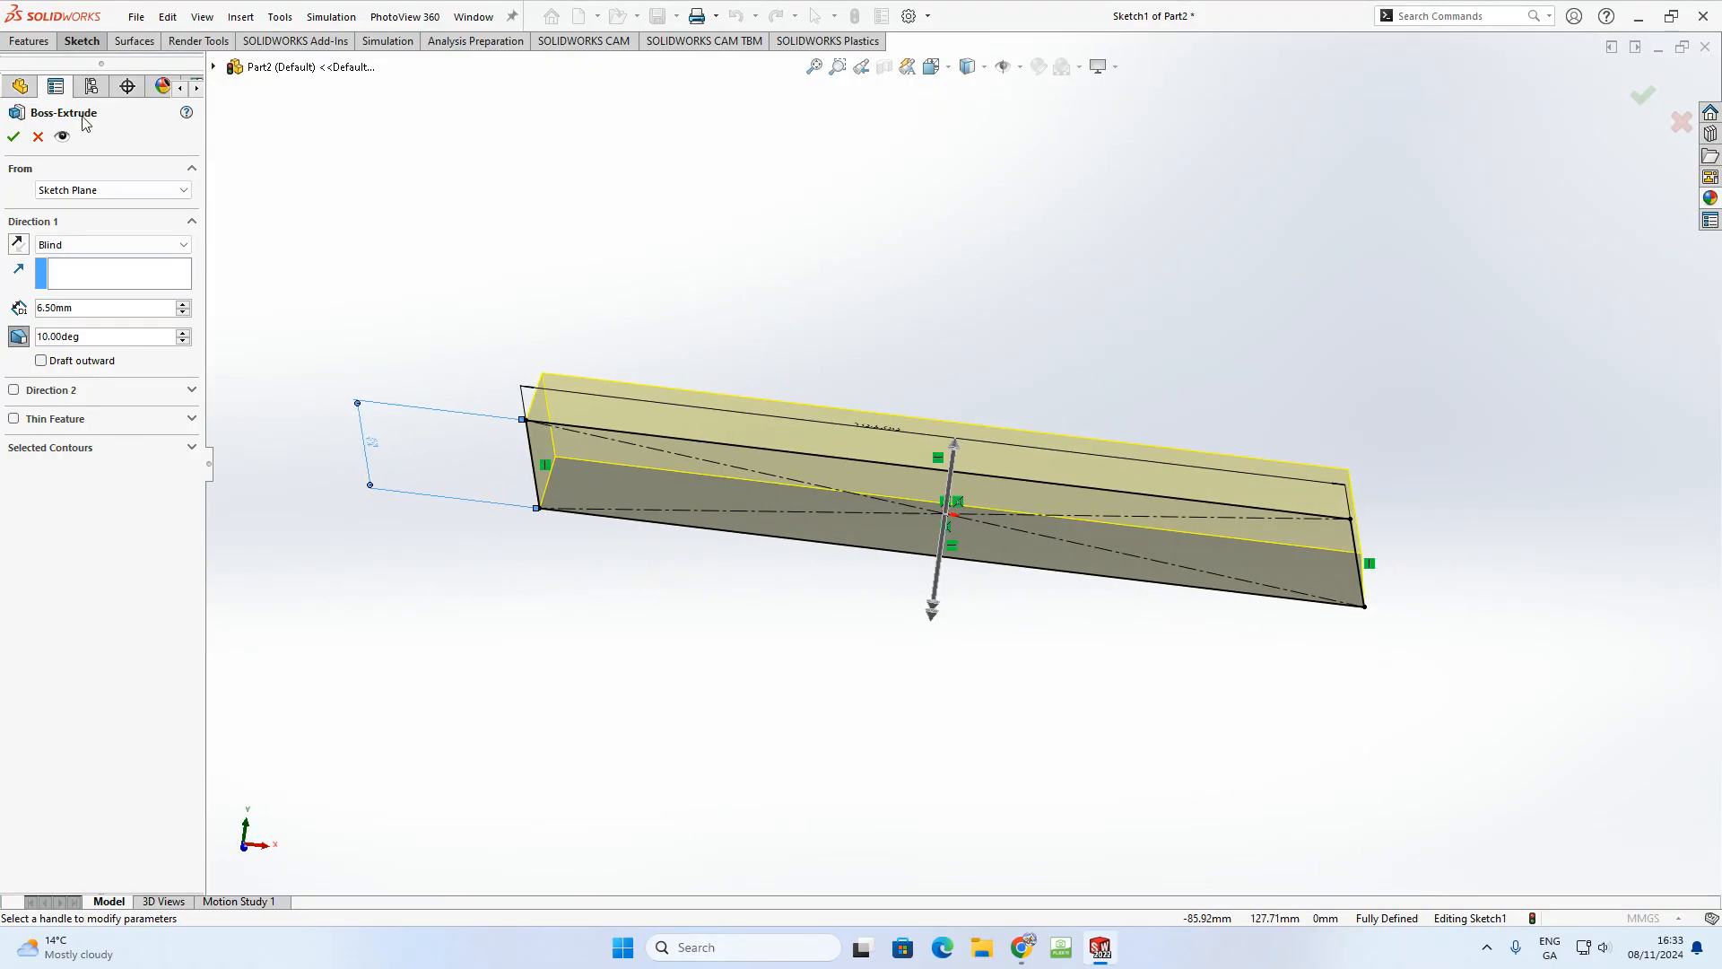
pyautogui.click(15, 138)
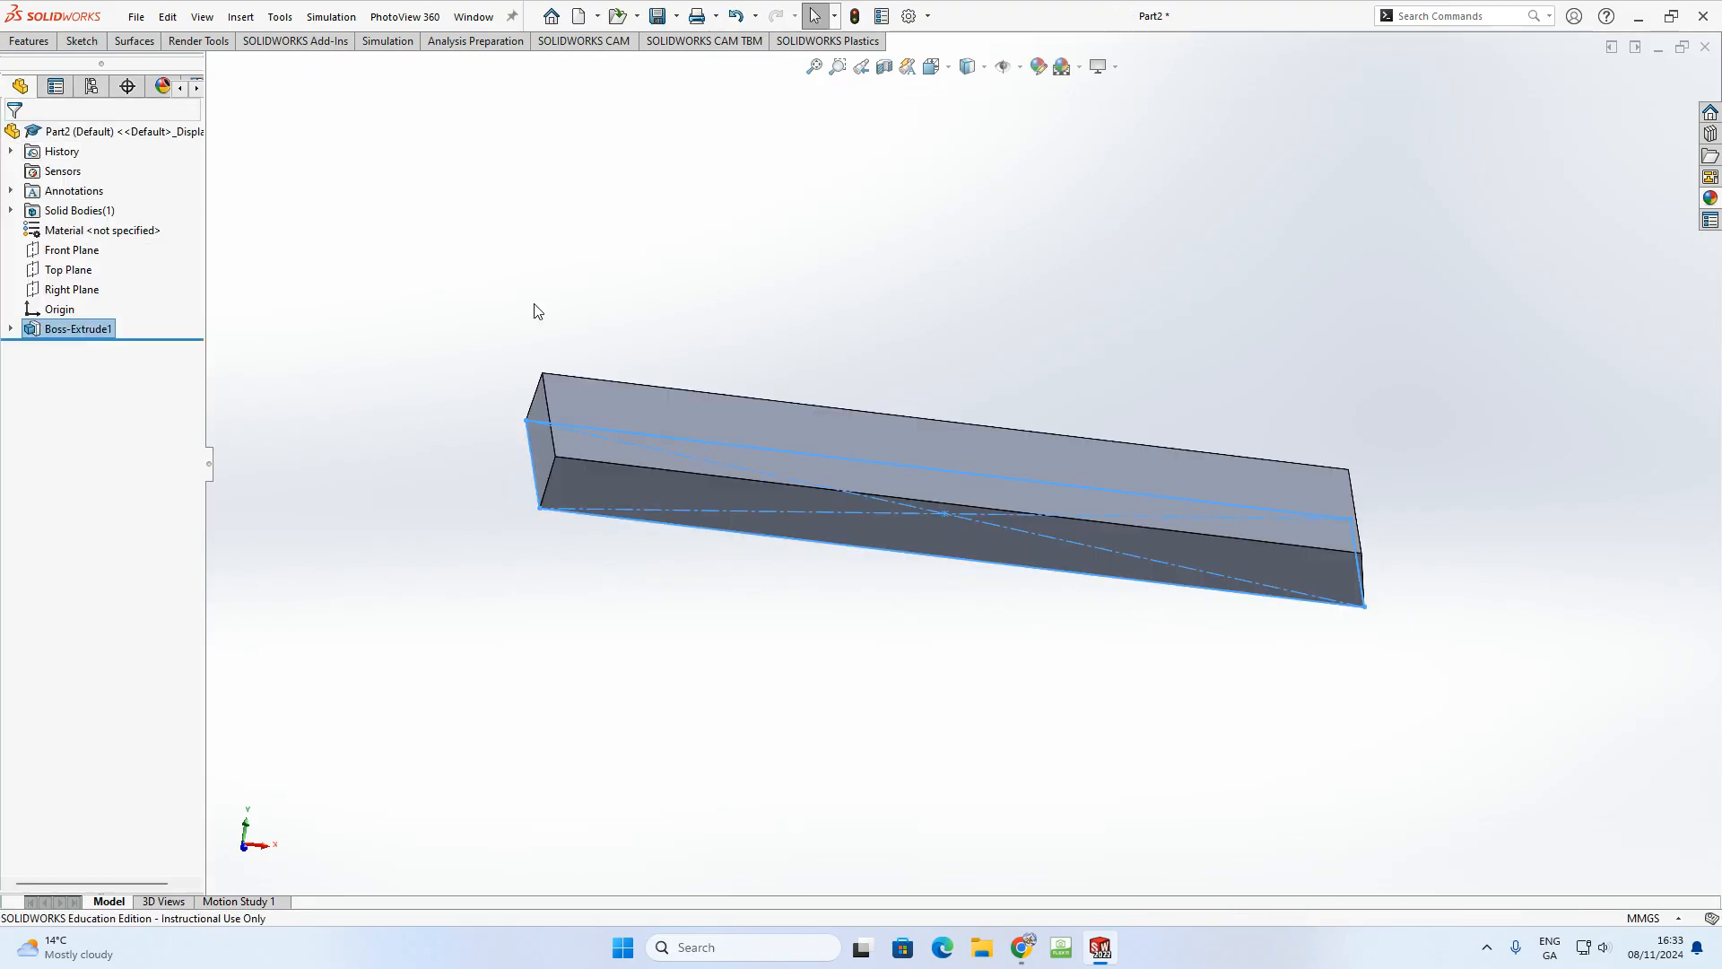
pyautogui.moveTo(616, 379)
pyautogui.mouseDown(button='middle')
pyautogui.moveTo(676, 396)
pyautogui.moveTo(610, 391)
pyautogui.mouseUp(button='middle')
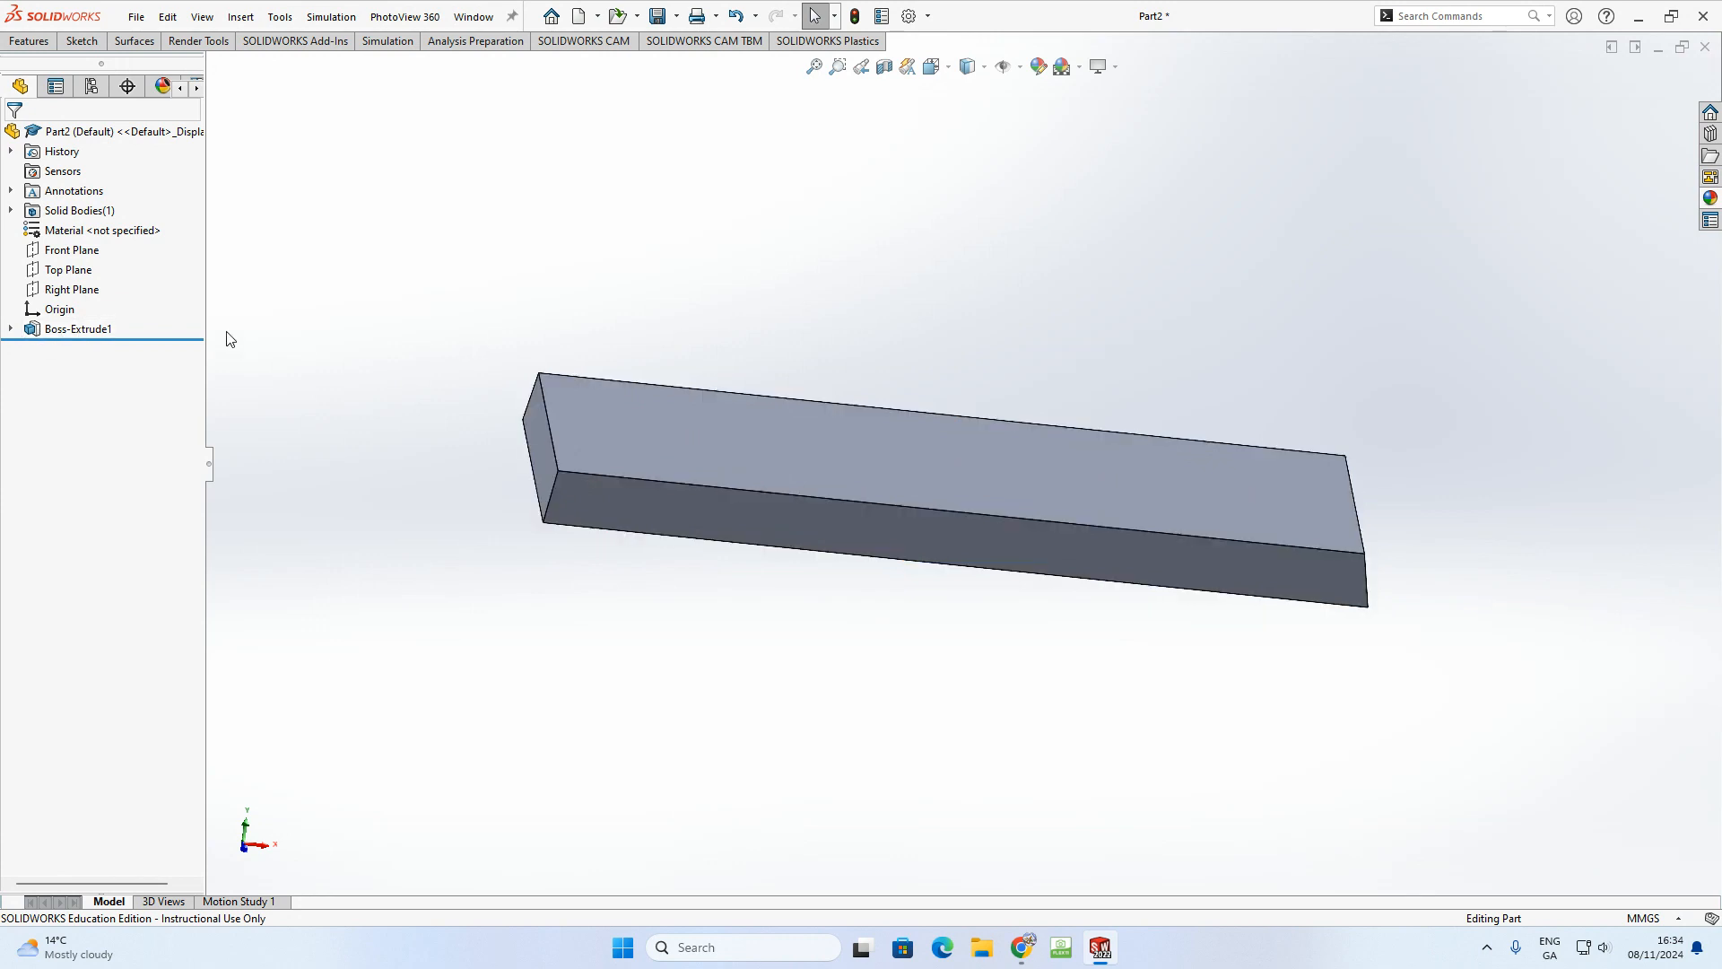
# - Rename the base extrusion feature as "Bar Base Boss-Extrude1"
pyautogui.click(56, 330)
pyautogui.click(55, 329)
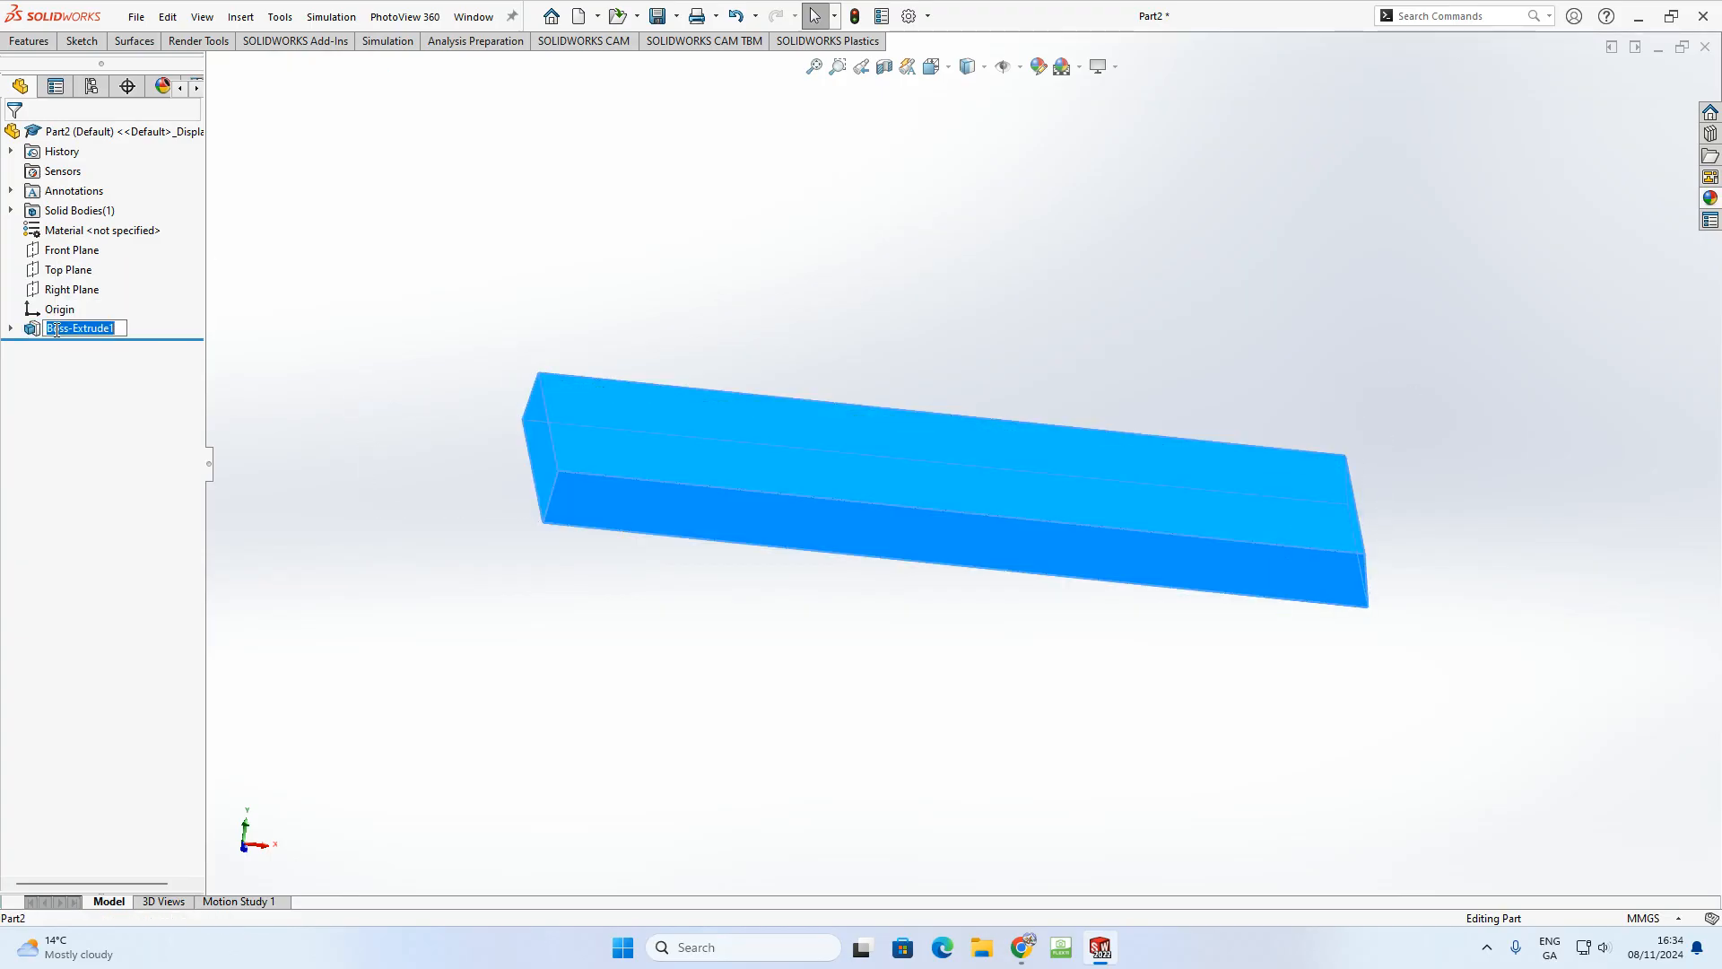
pyautogui.click(49, 328)
pyautogui.write('Bar Base')
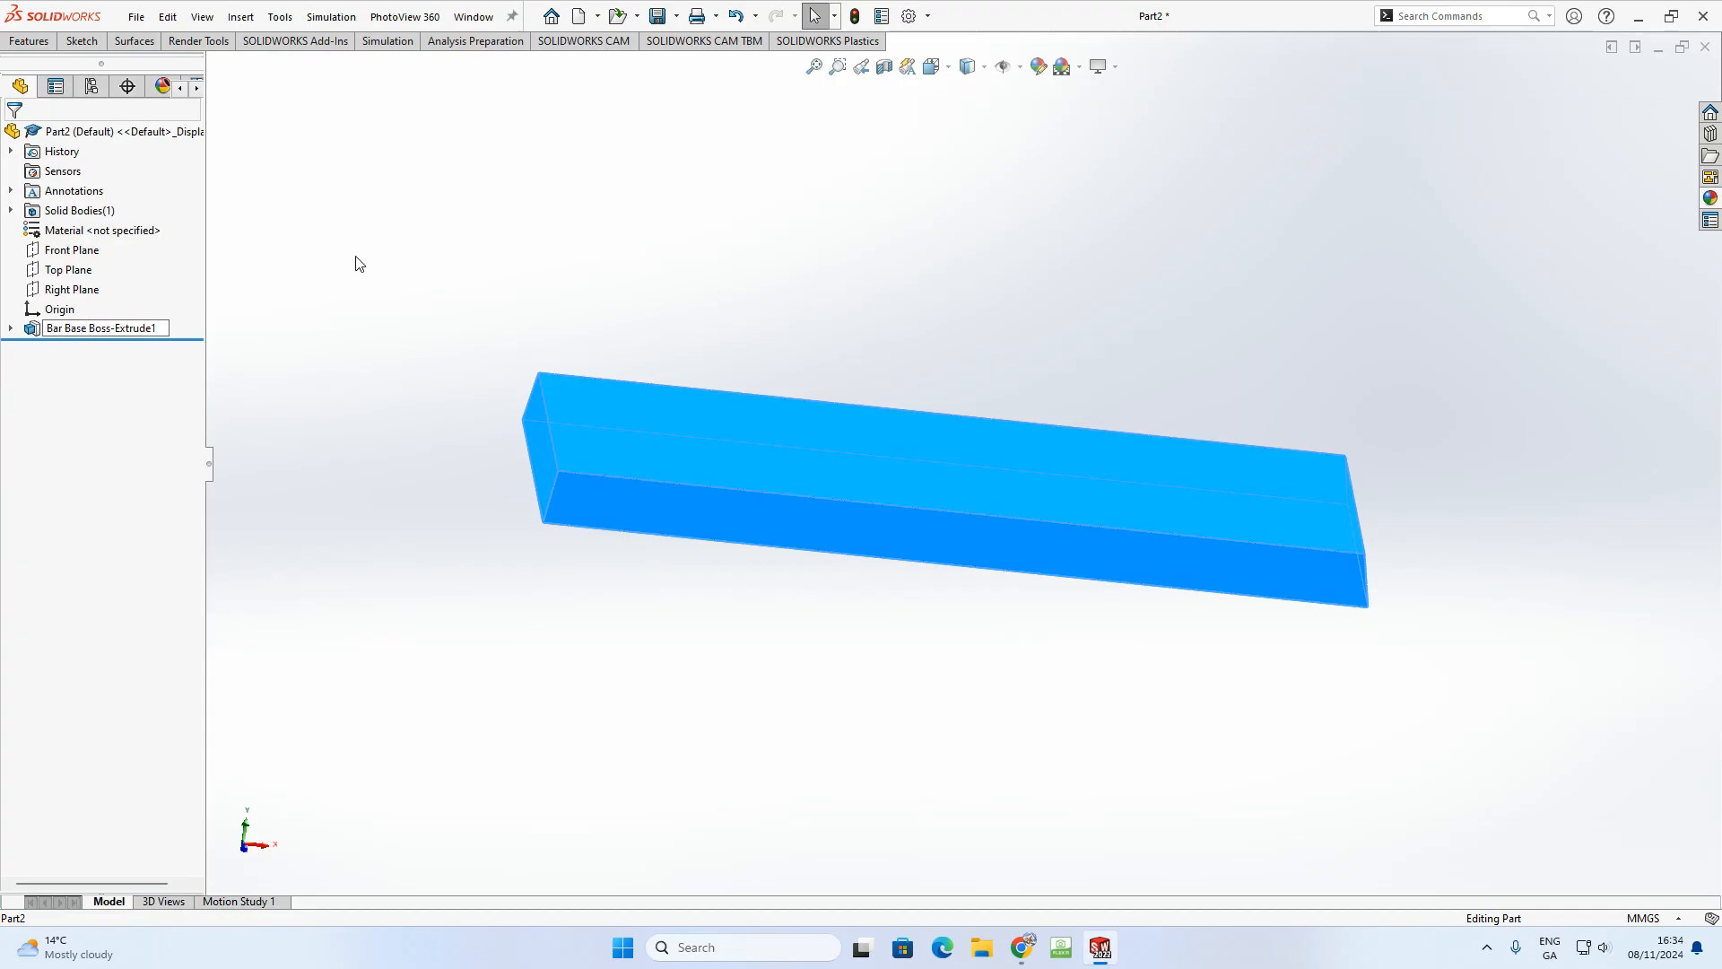
pyautogui.click(357, 263)
pyautogui.click(89, 330)
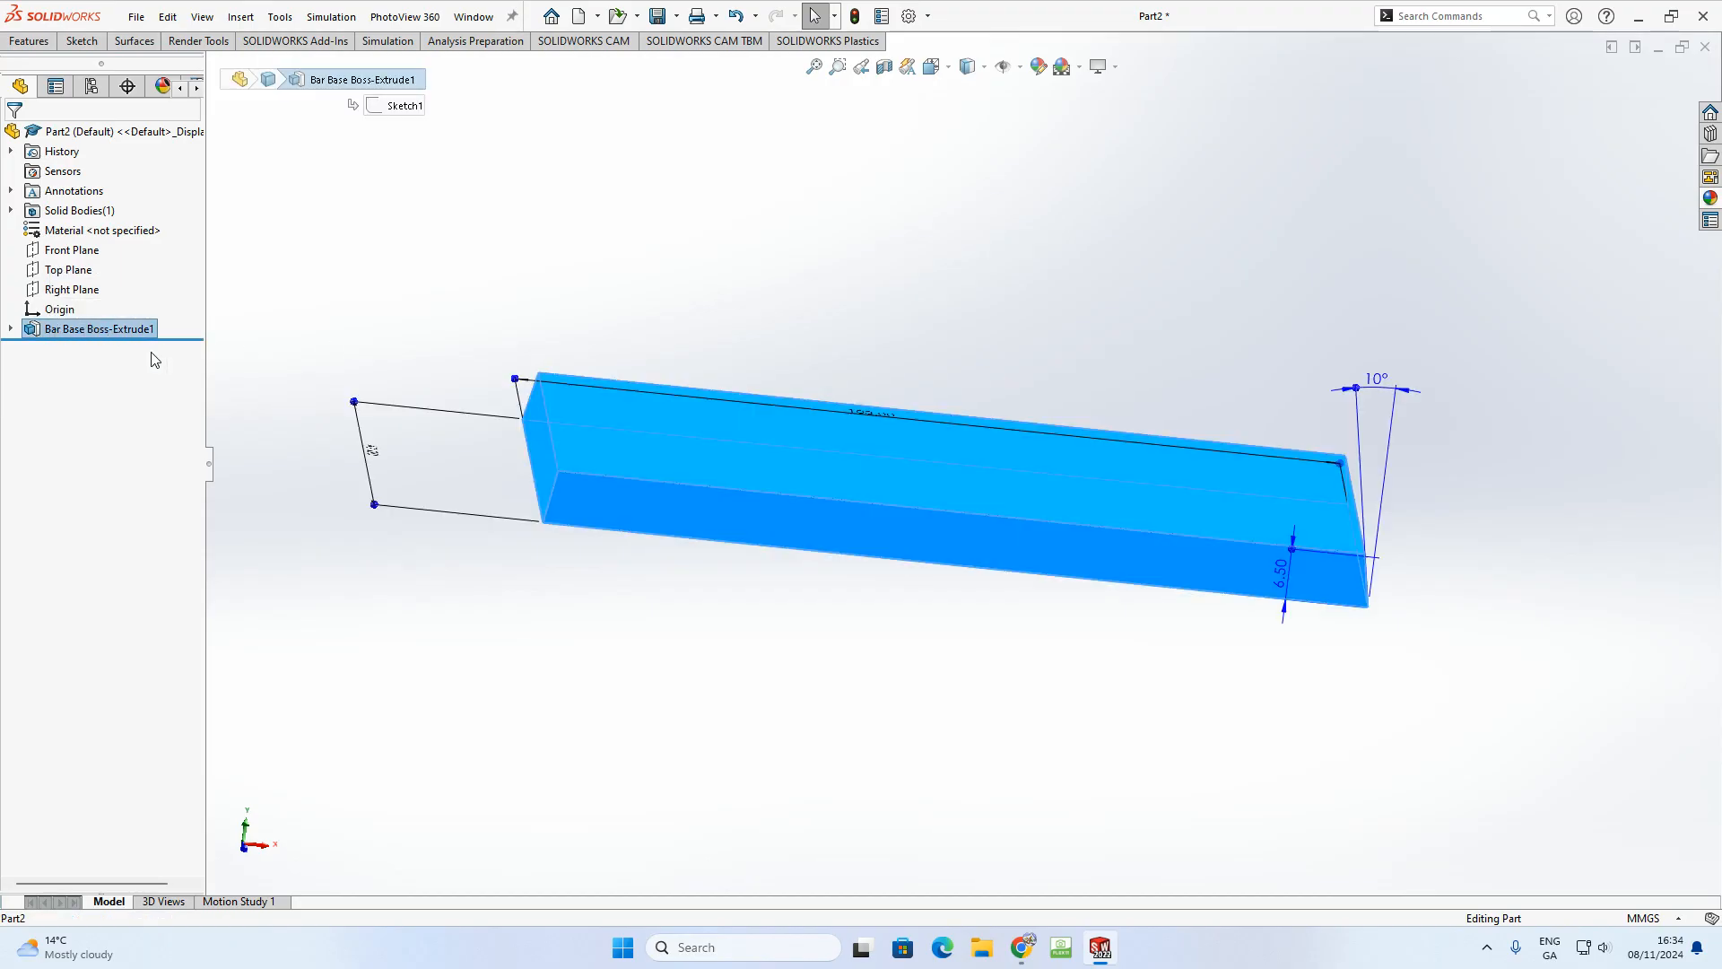
pyautogui.click(305, 335)
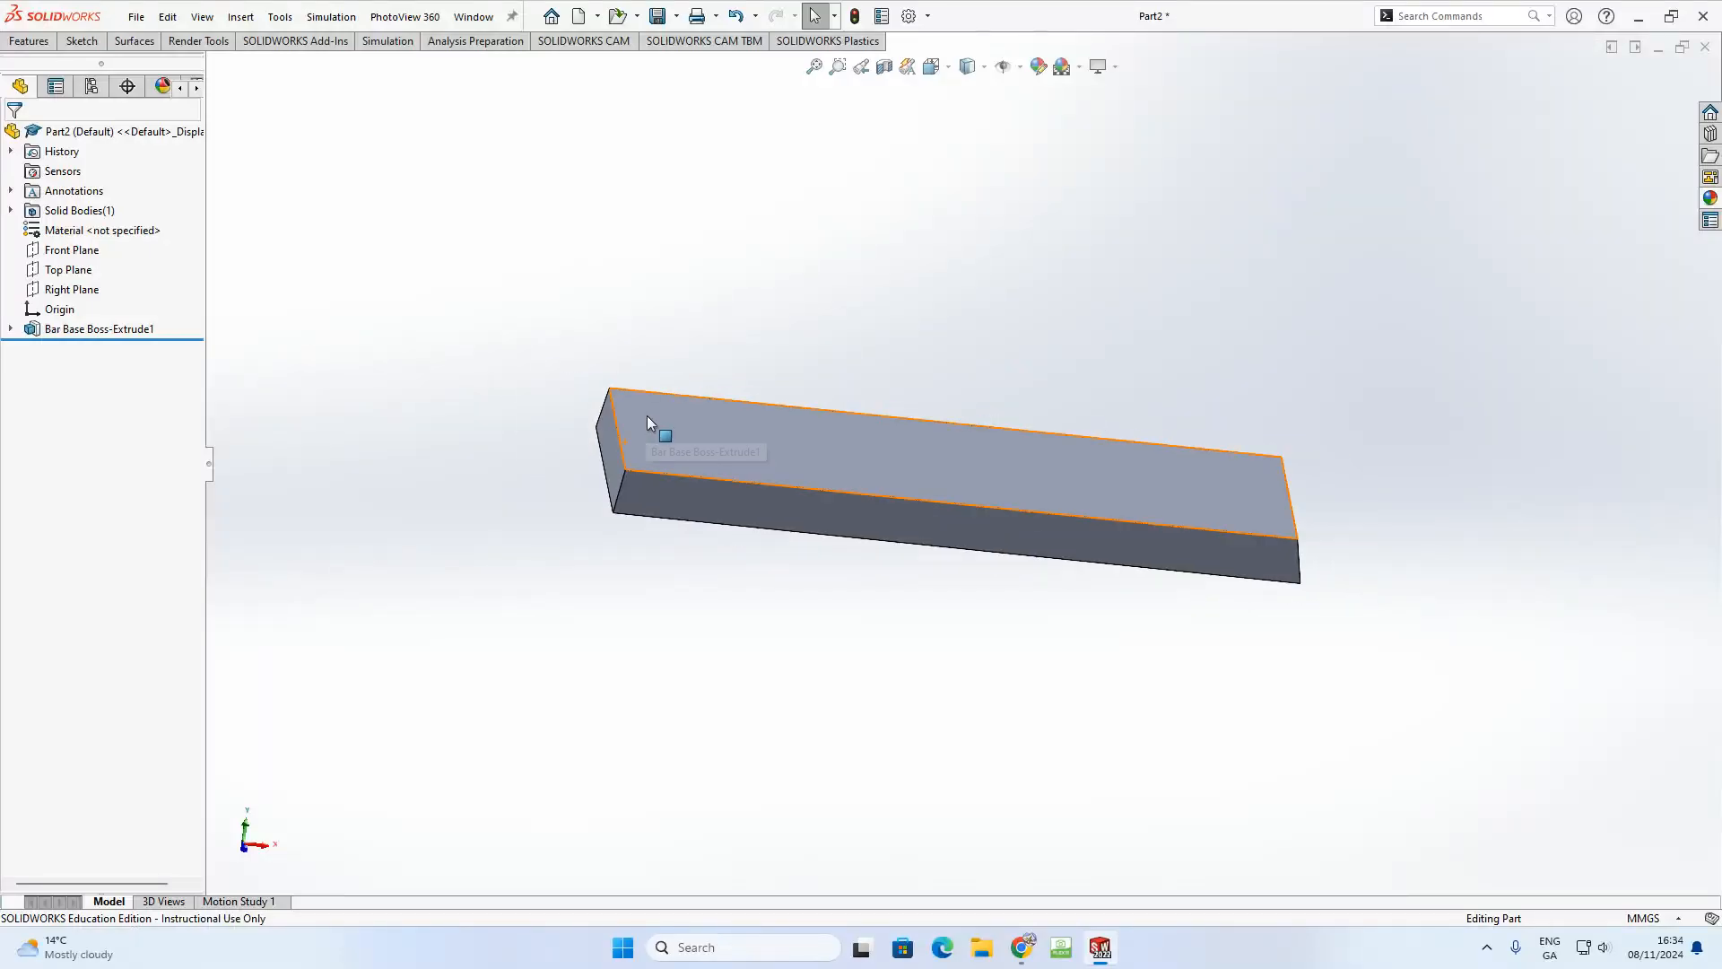
# - Start a new sketch on the large top face of the bar base, at the narrow end of the draft
pyautogui.moveTo(648, 416); pyautogui.dragTo(692, 509, button='middle')
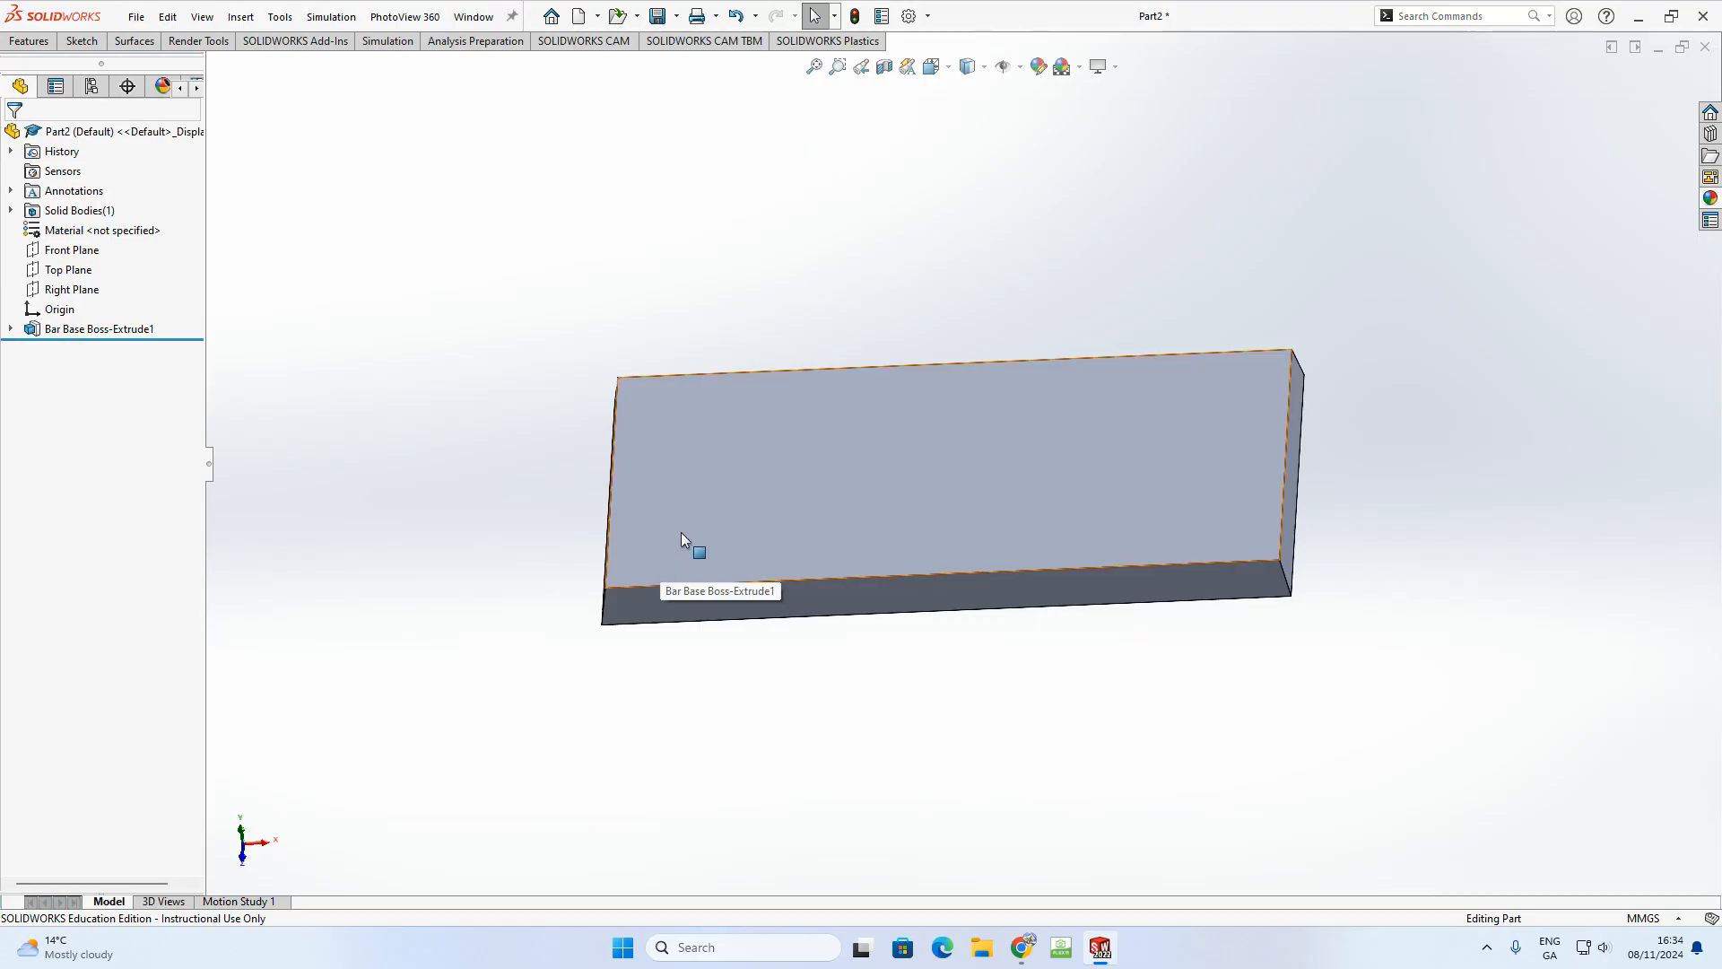
pyautogui.click(695, 535)
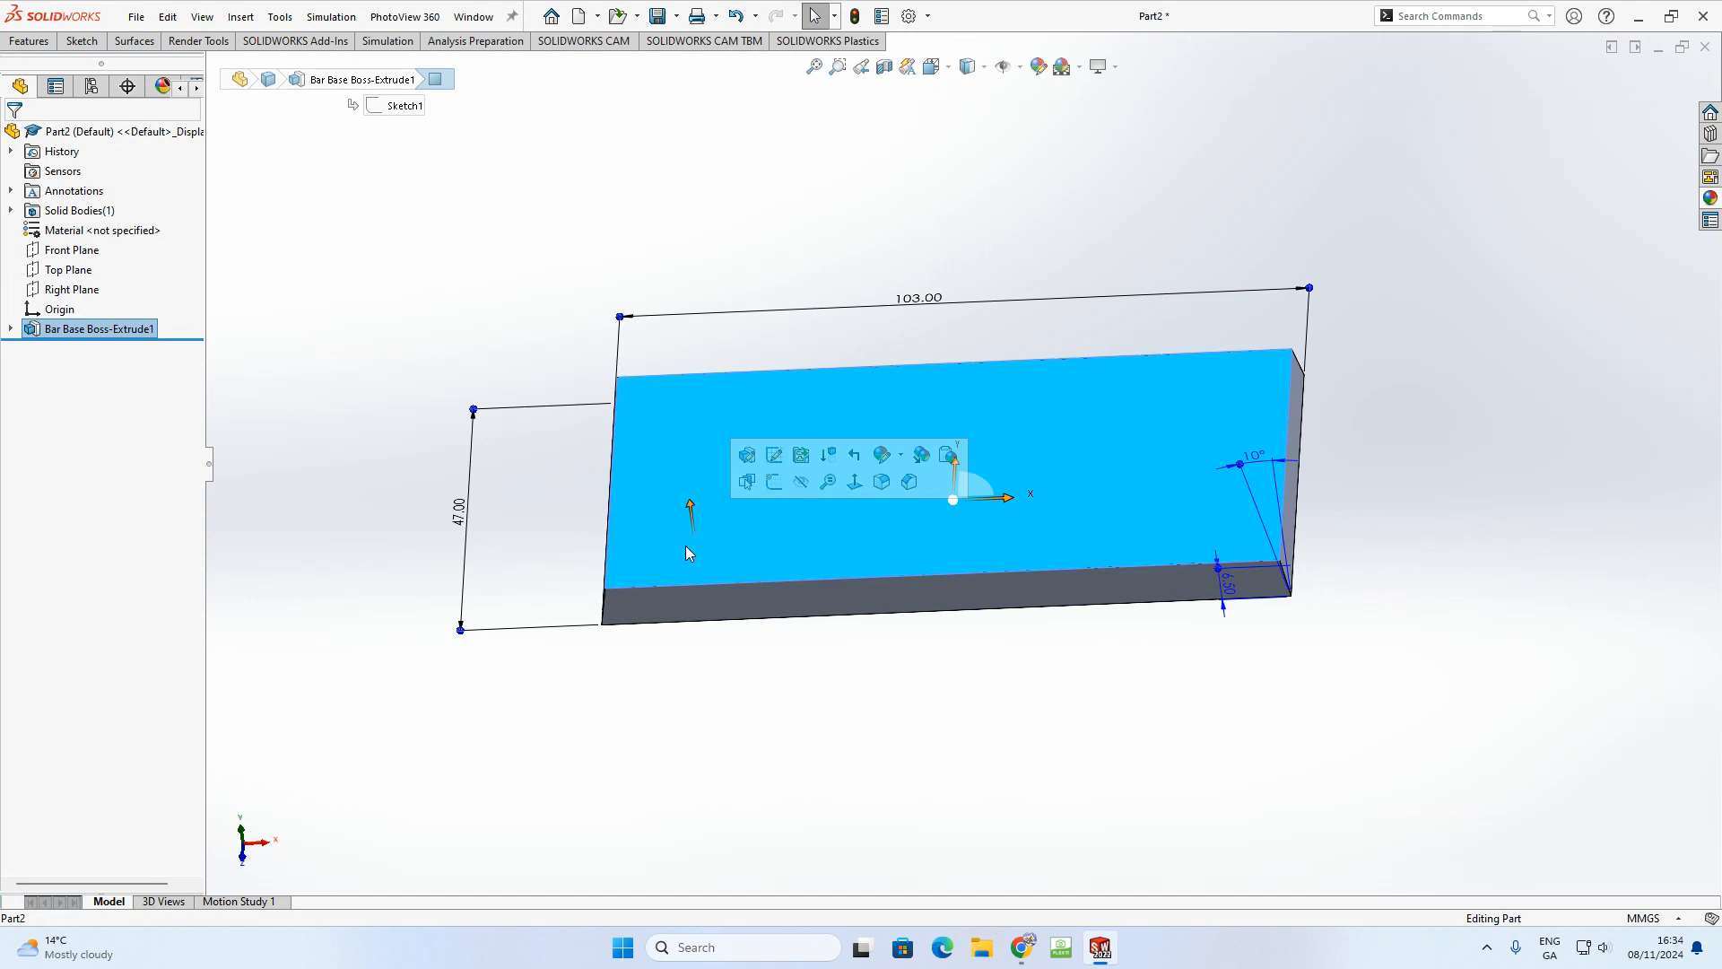
pyautogui.click(773, 484)
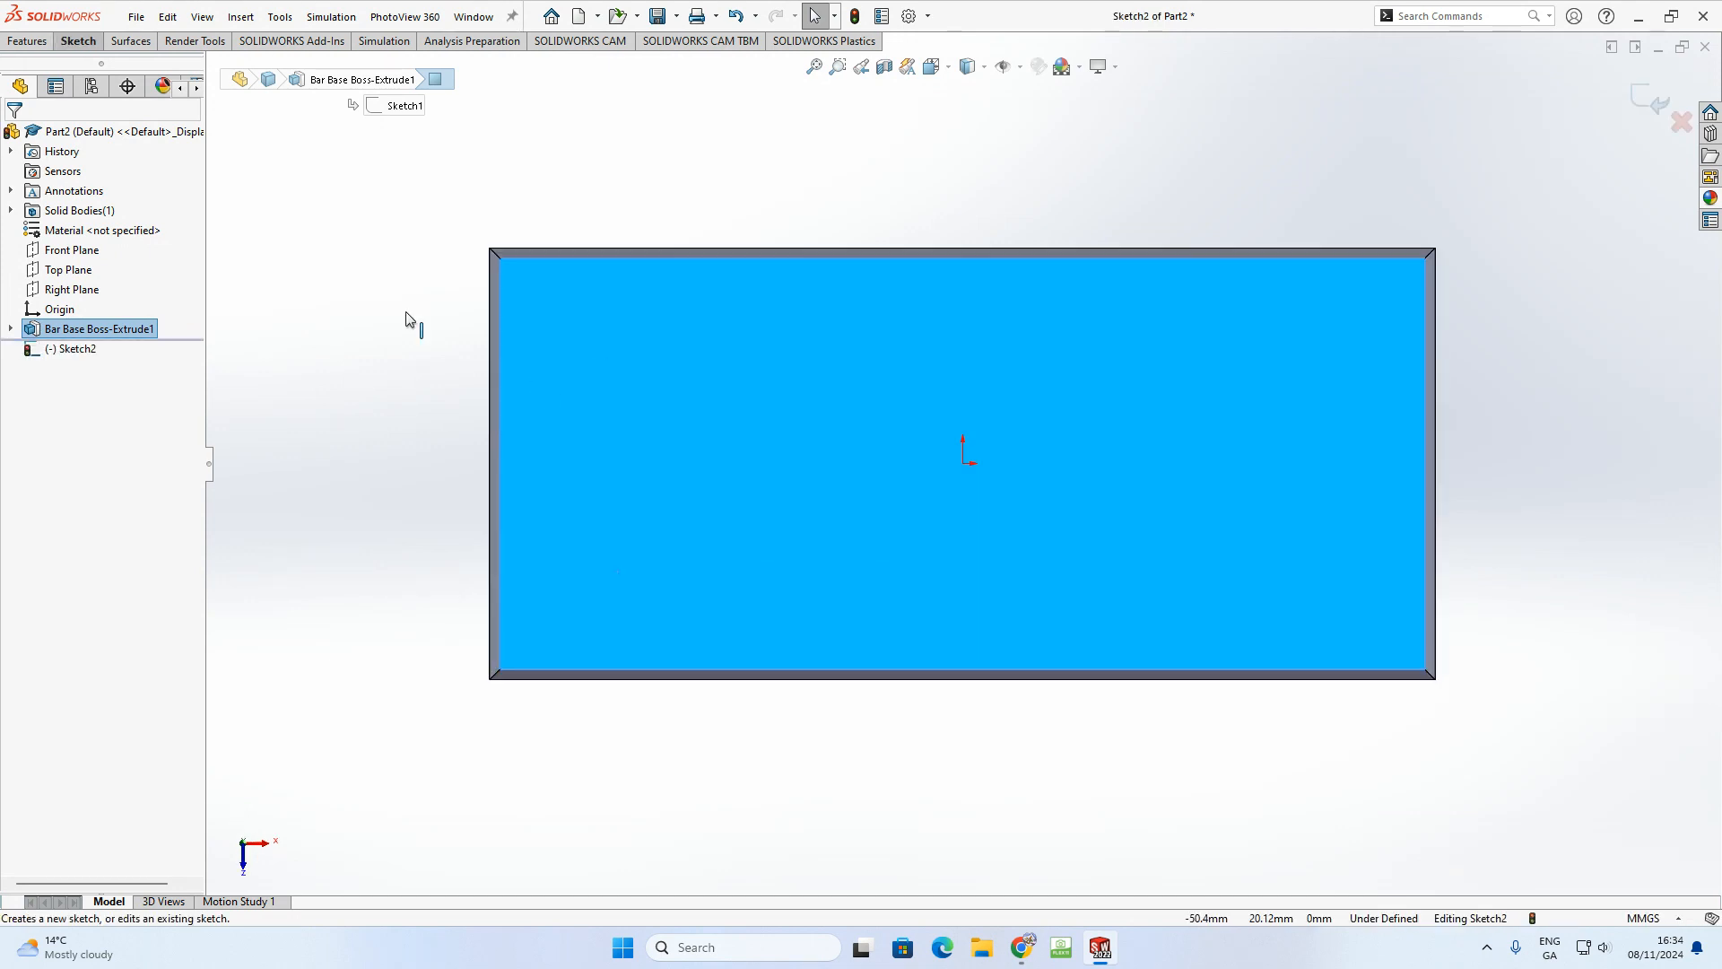
pyautogui.click(430, 350)
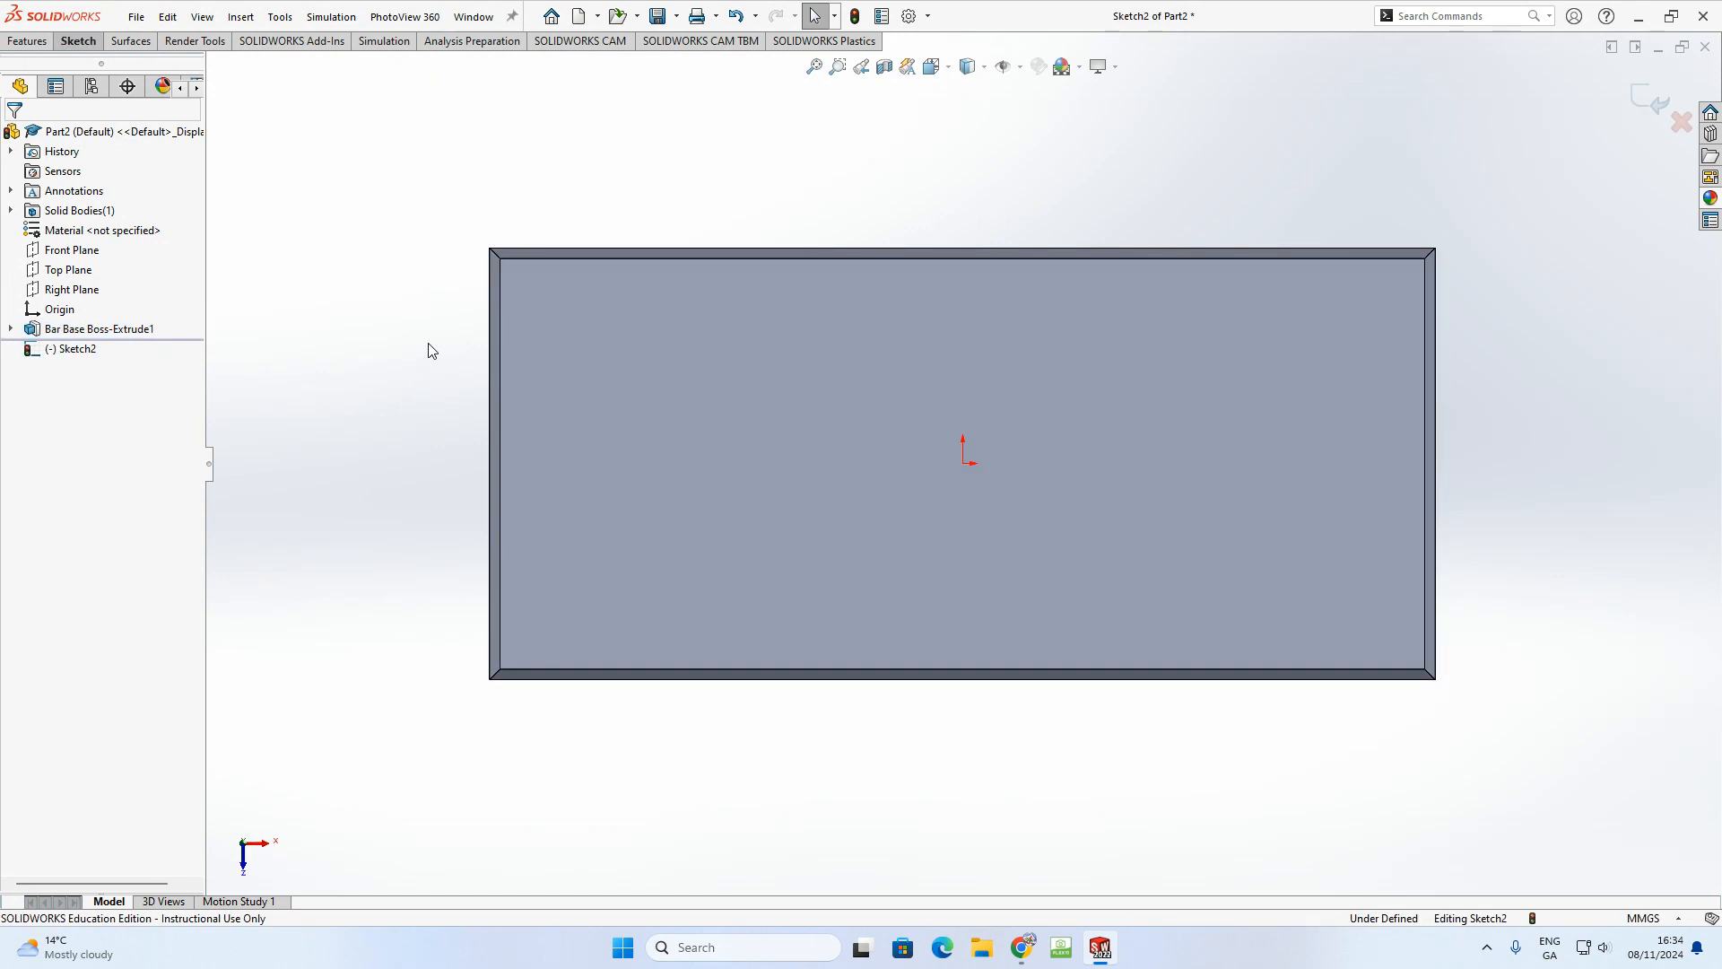
pyautogui.click(89, 42)
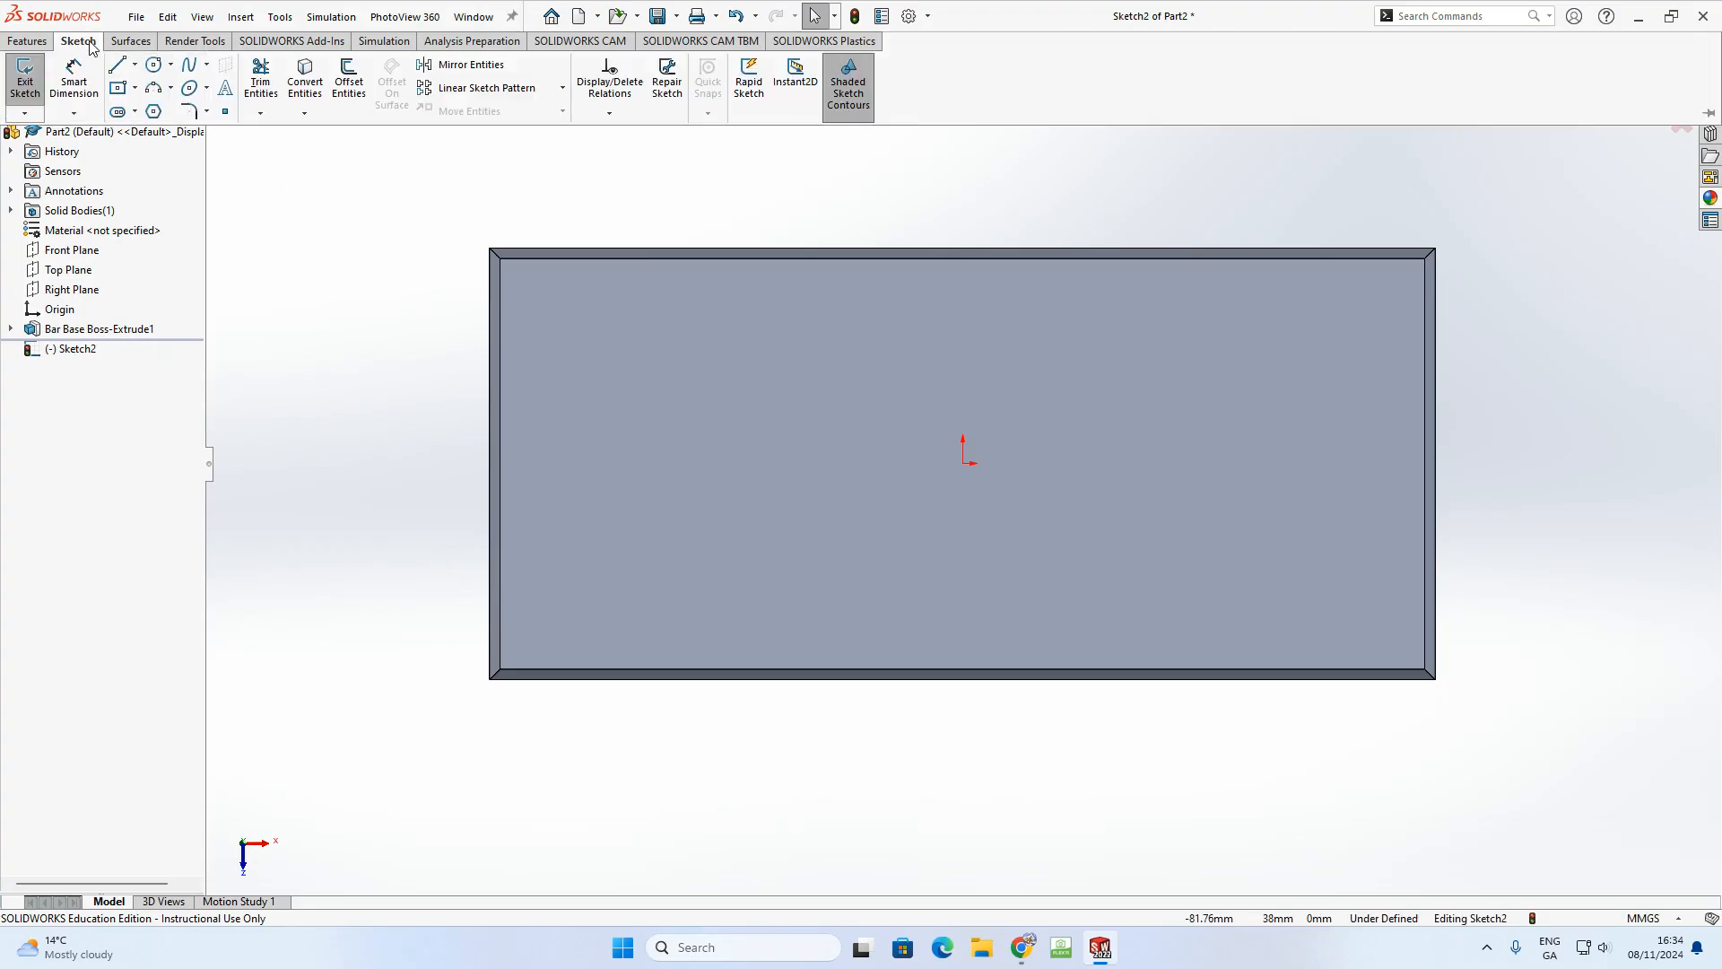
pyautogui.click(135, 89)
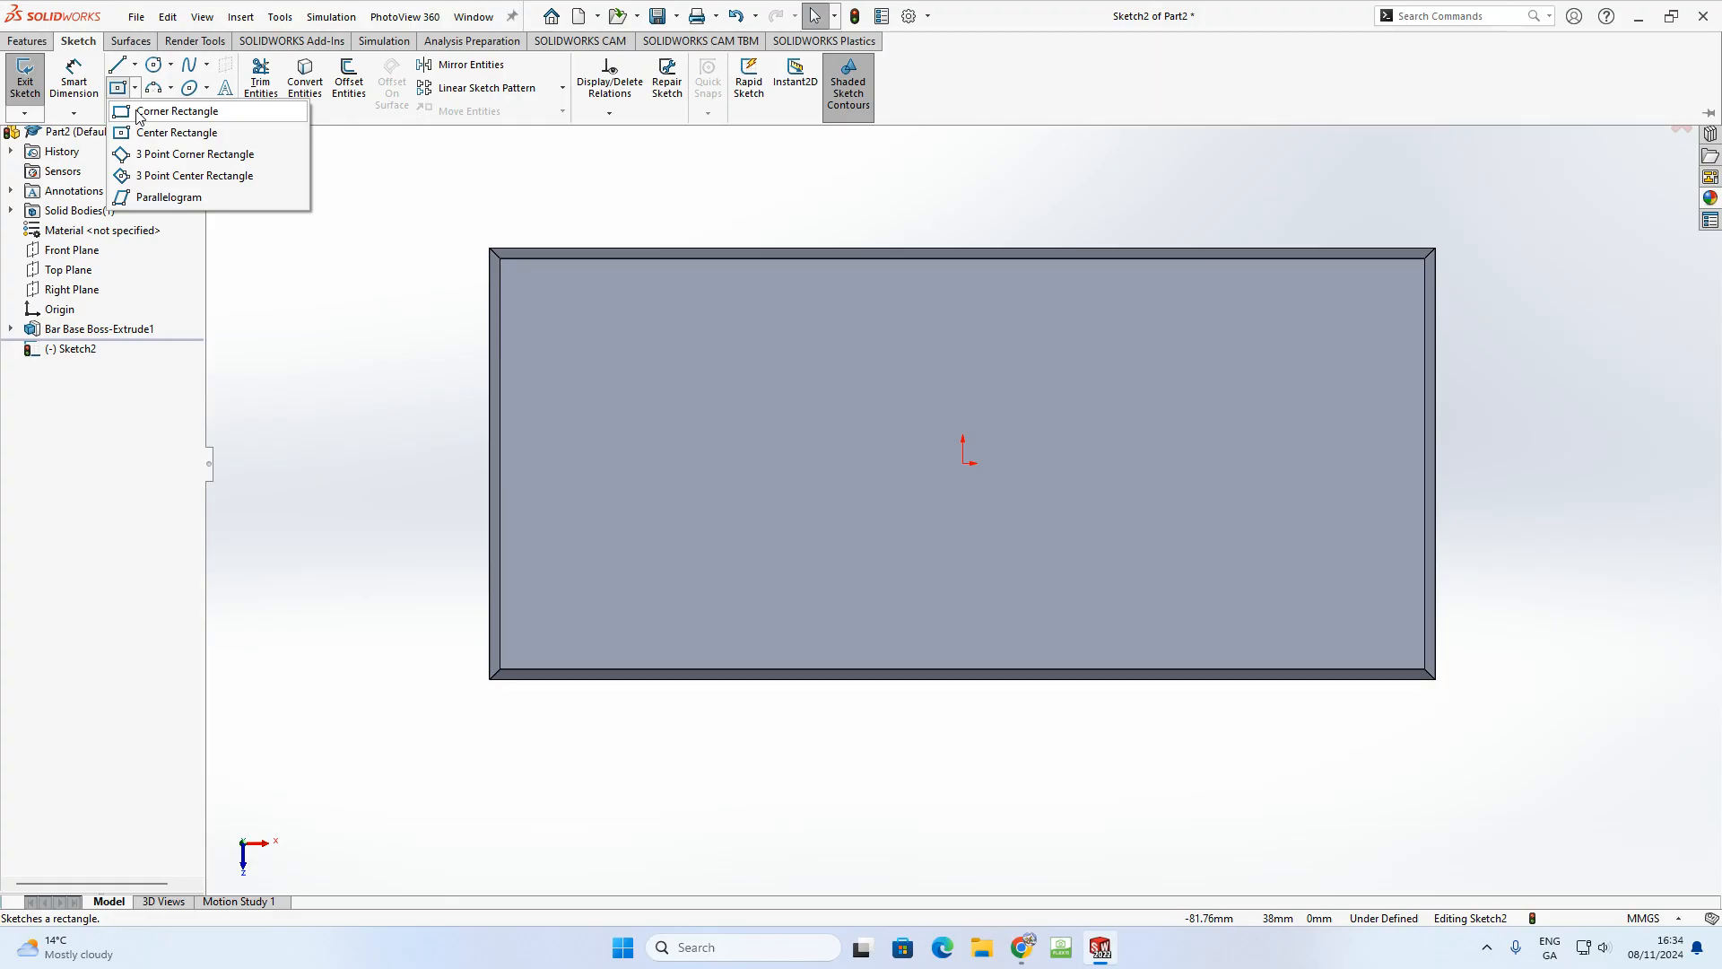
pyautogui.click(176, 111)
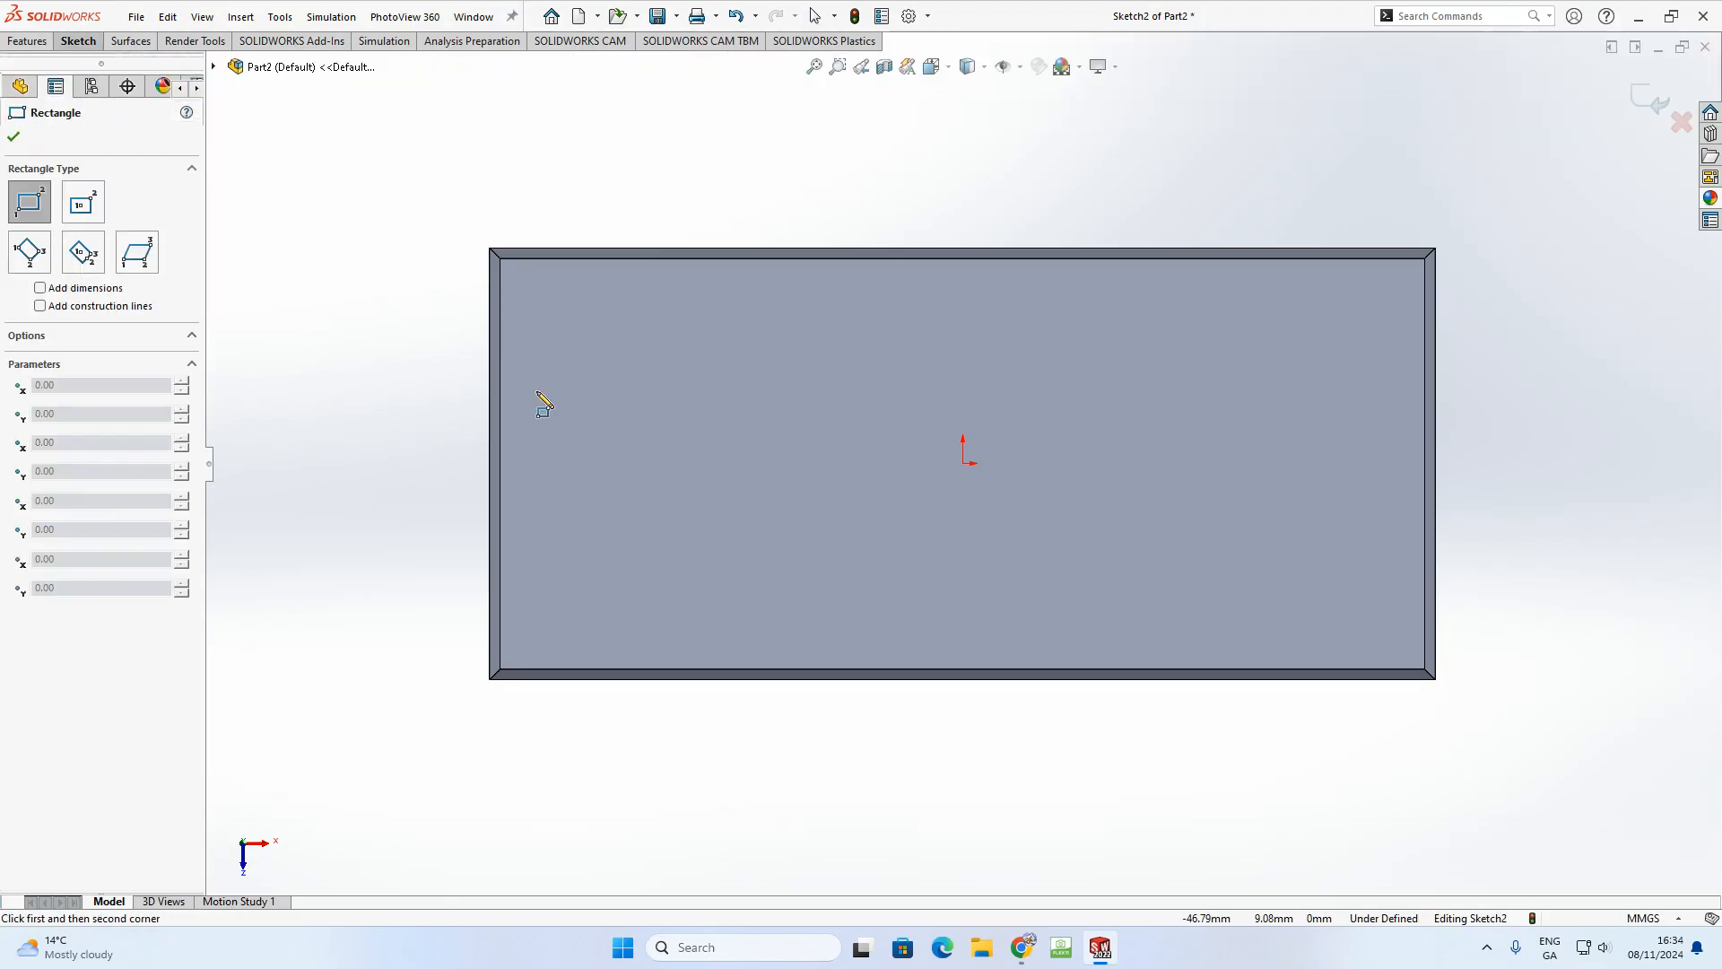
pyautogui.click(517, 464)
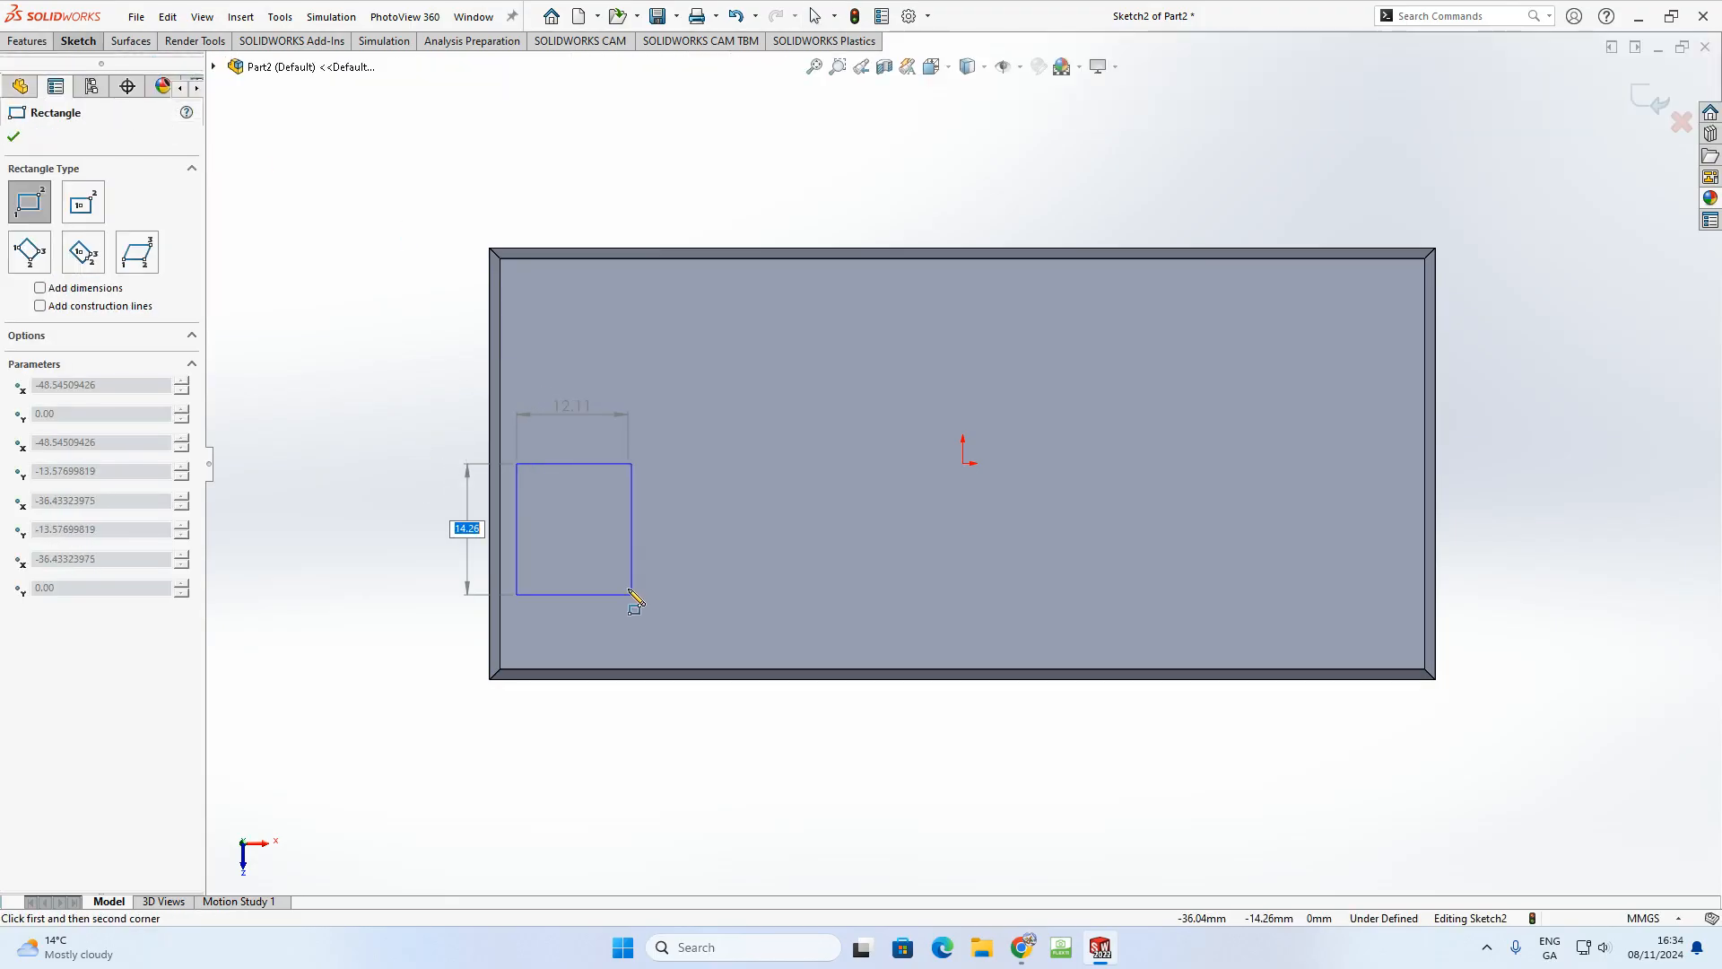
pyautogui.press('Escape')
# - Sketch a corner rectangle about 15.5 by 14.8 mm inside the lower-left corner of the face
pyautogui.click(78, 40)
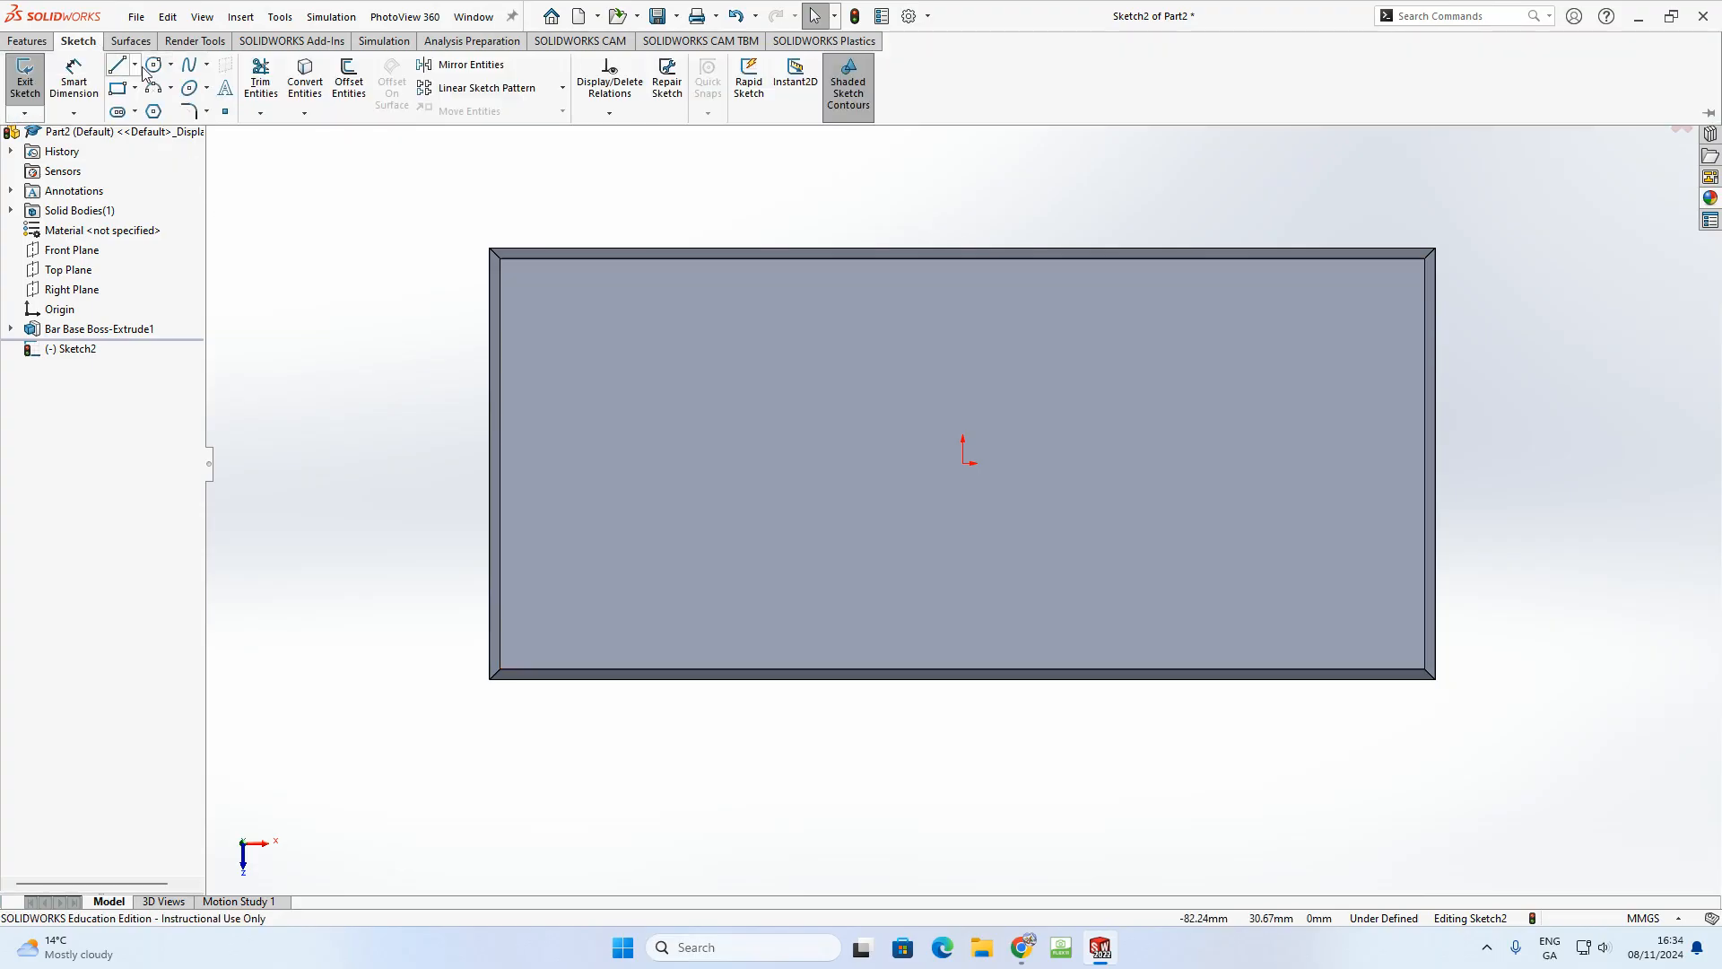
pyautogui.click(116, 88)
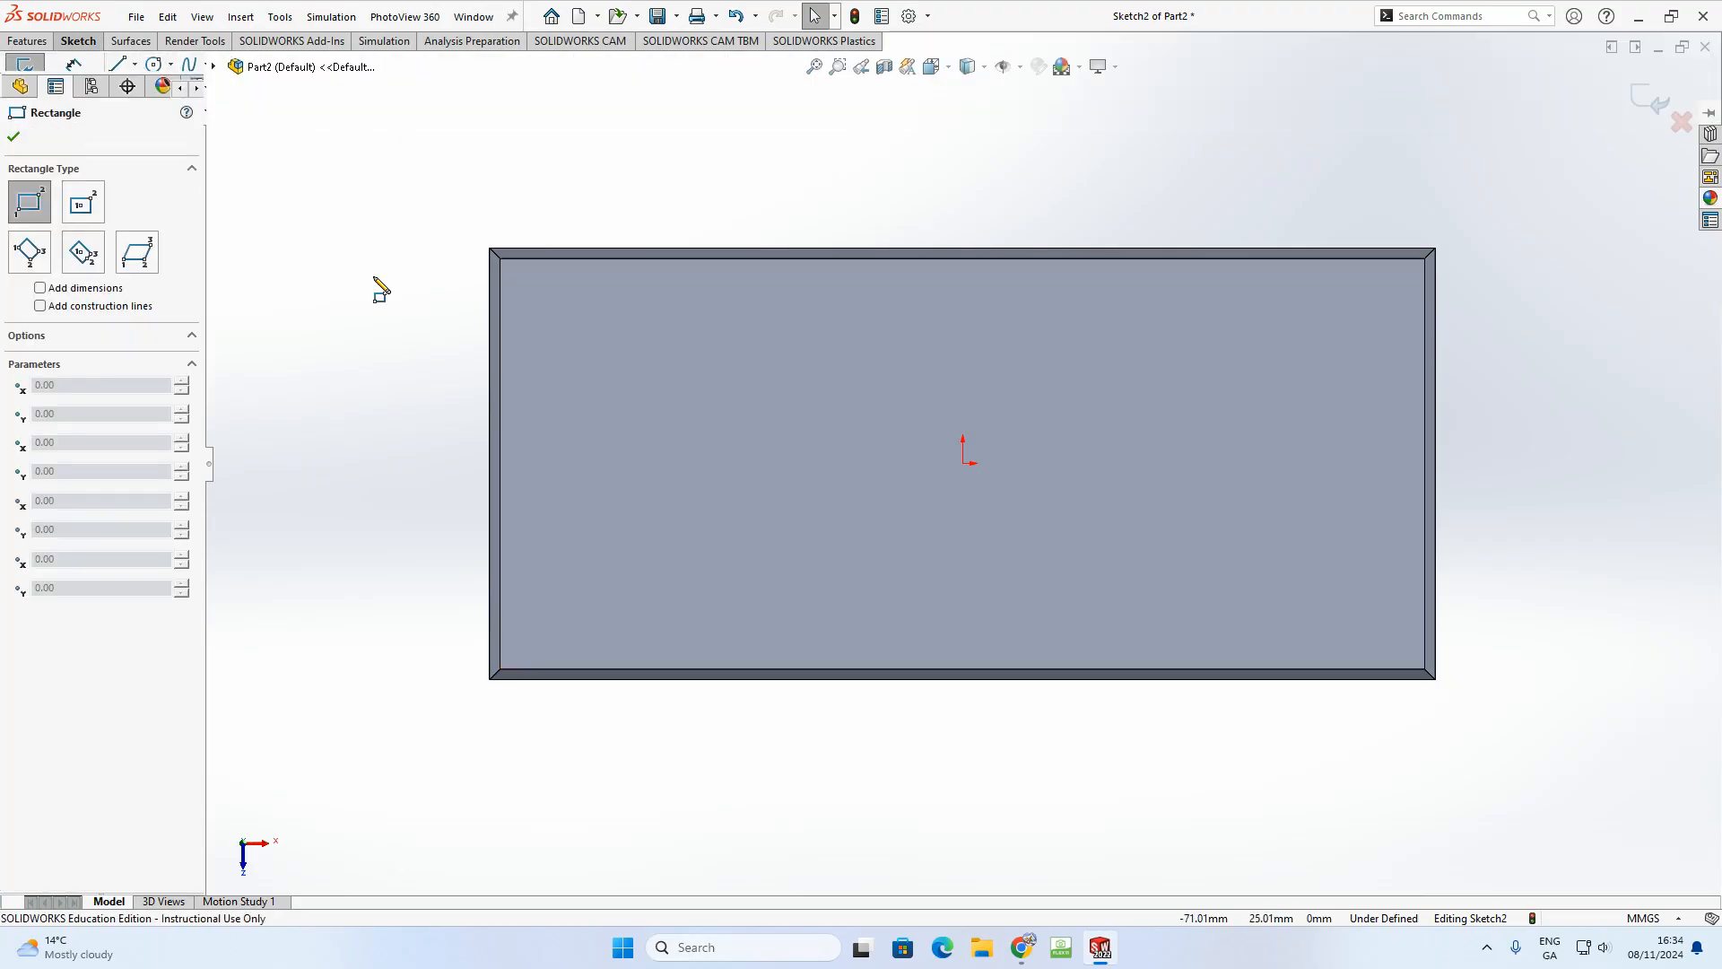
pyautogui.click(509, 524)
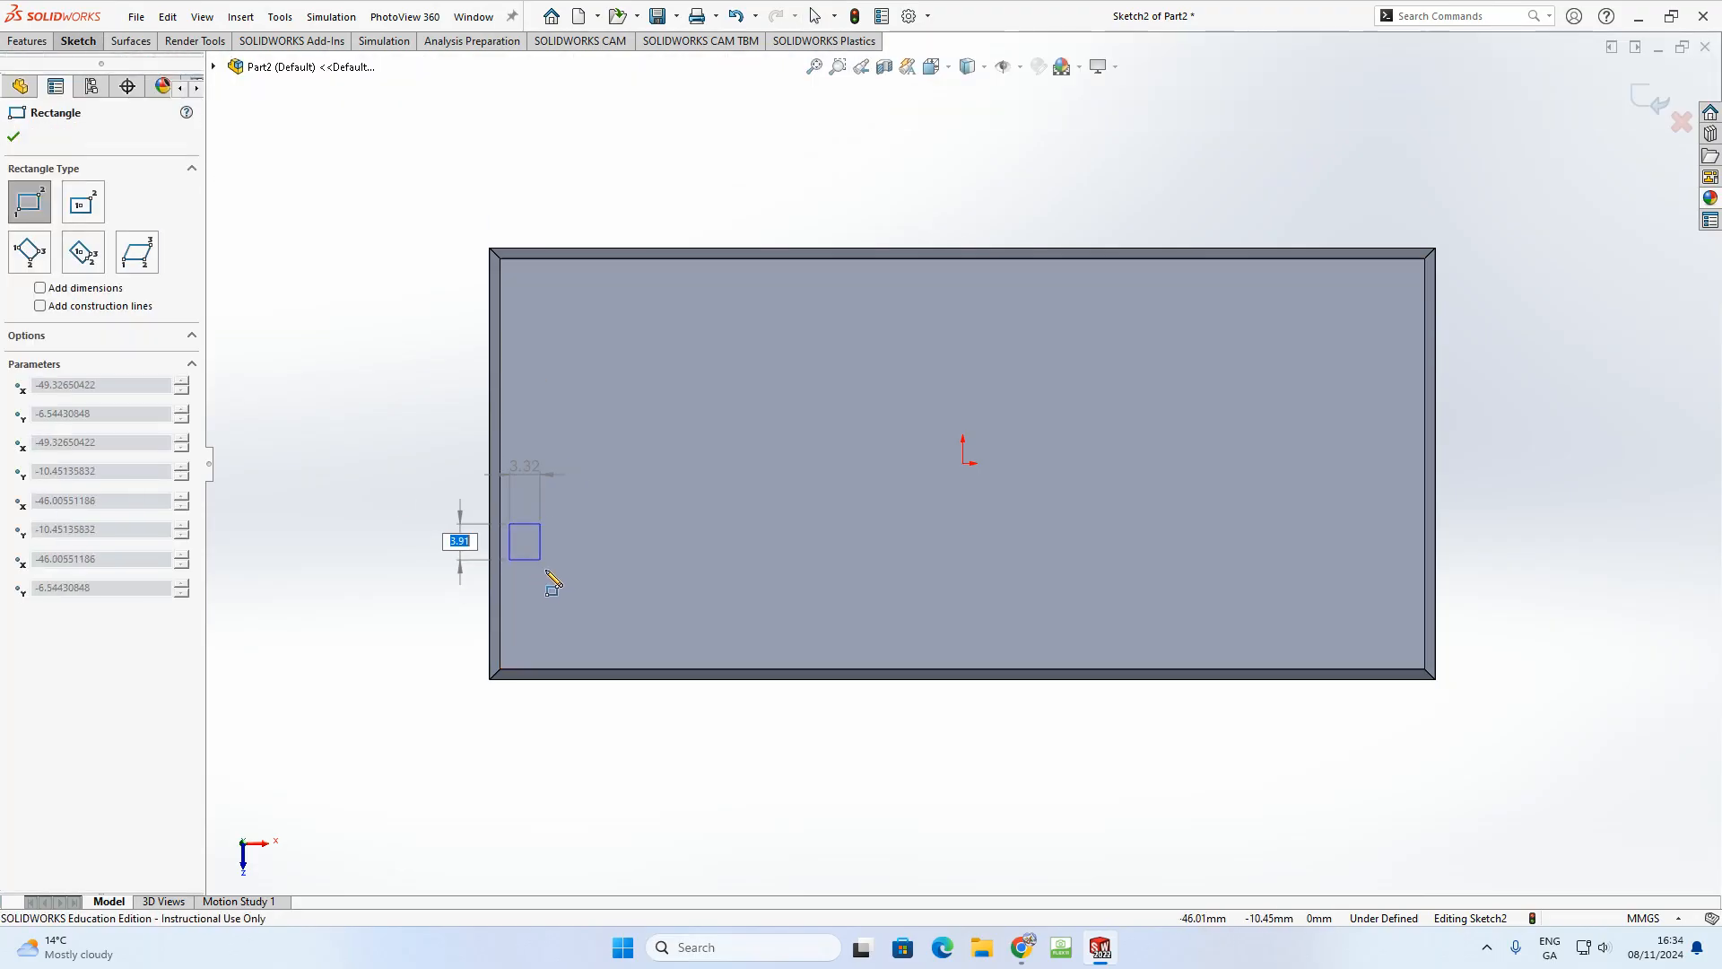
pyautogui.click(653, 660)
pyautogui.press('Escape')
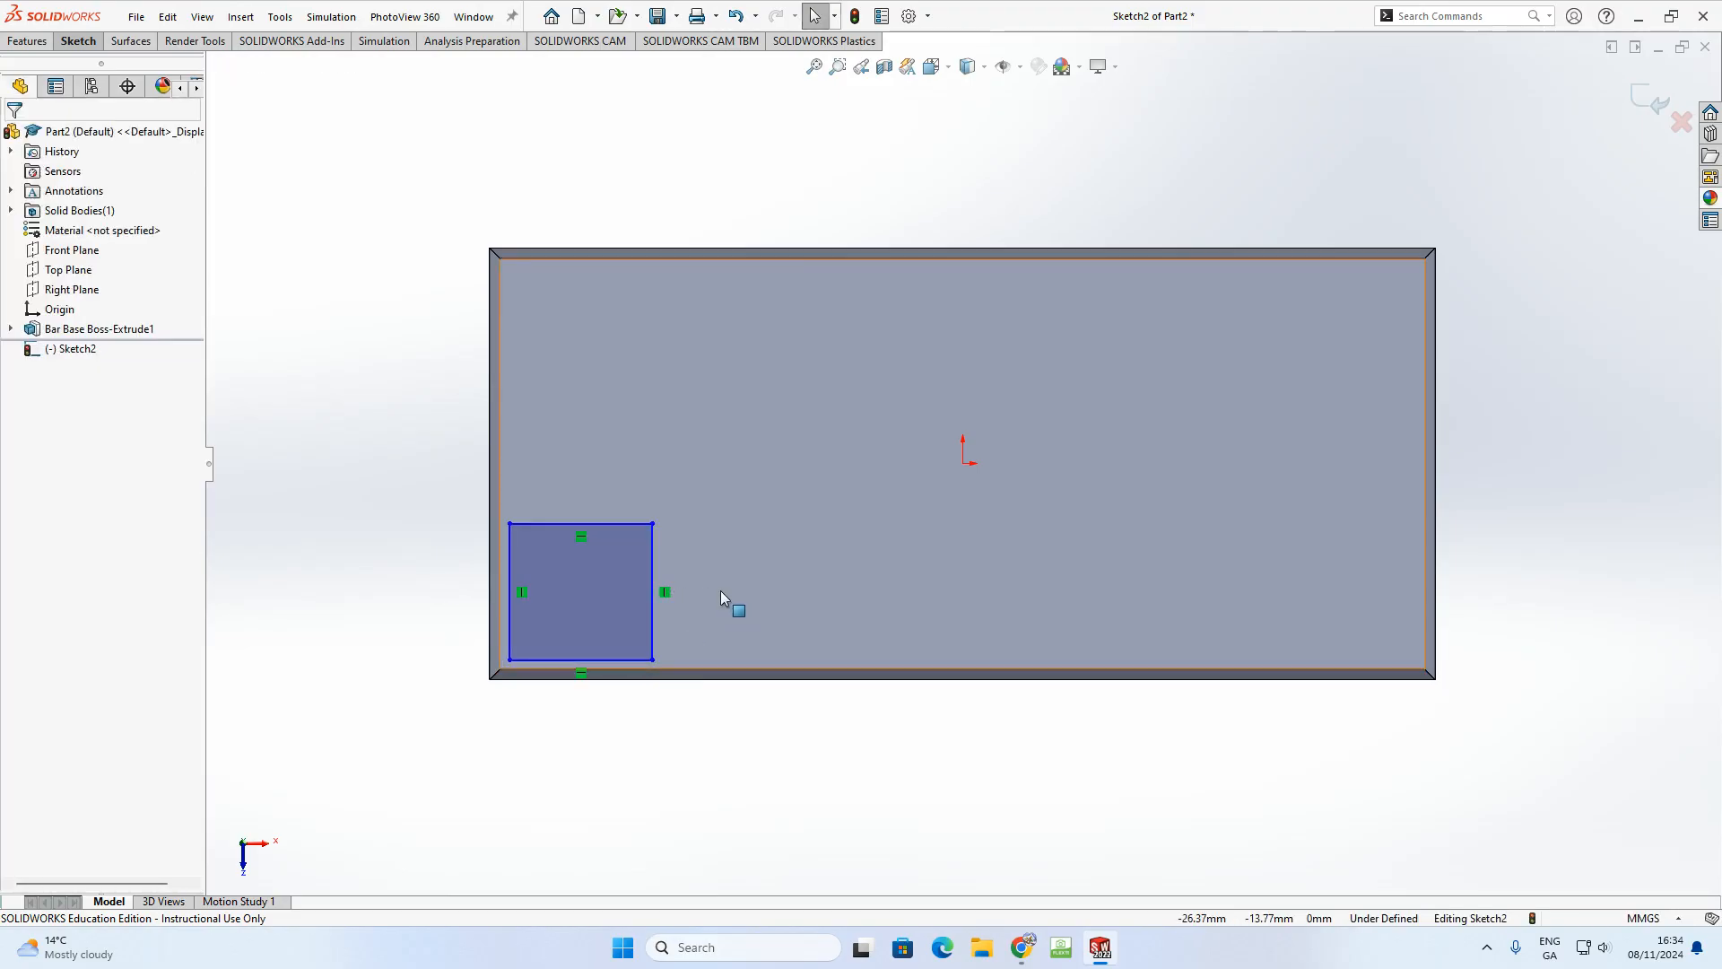
# - Try dimensioning the length of the rectangle's left side with Smart Dimension and delete that dimension
pyautogui.click(77, 41)
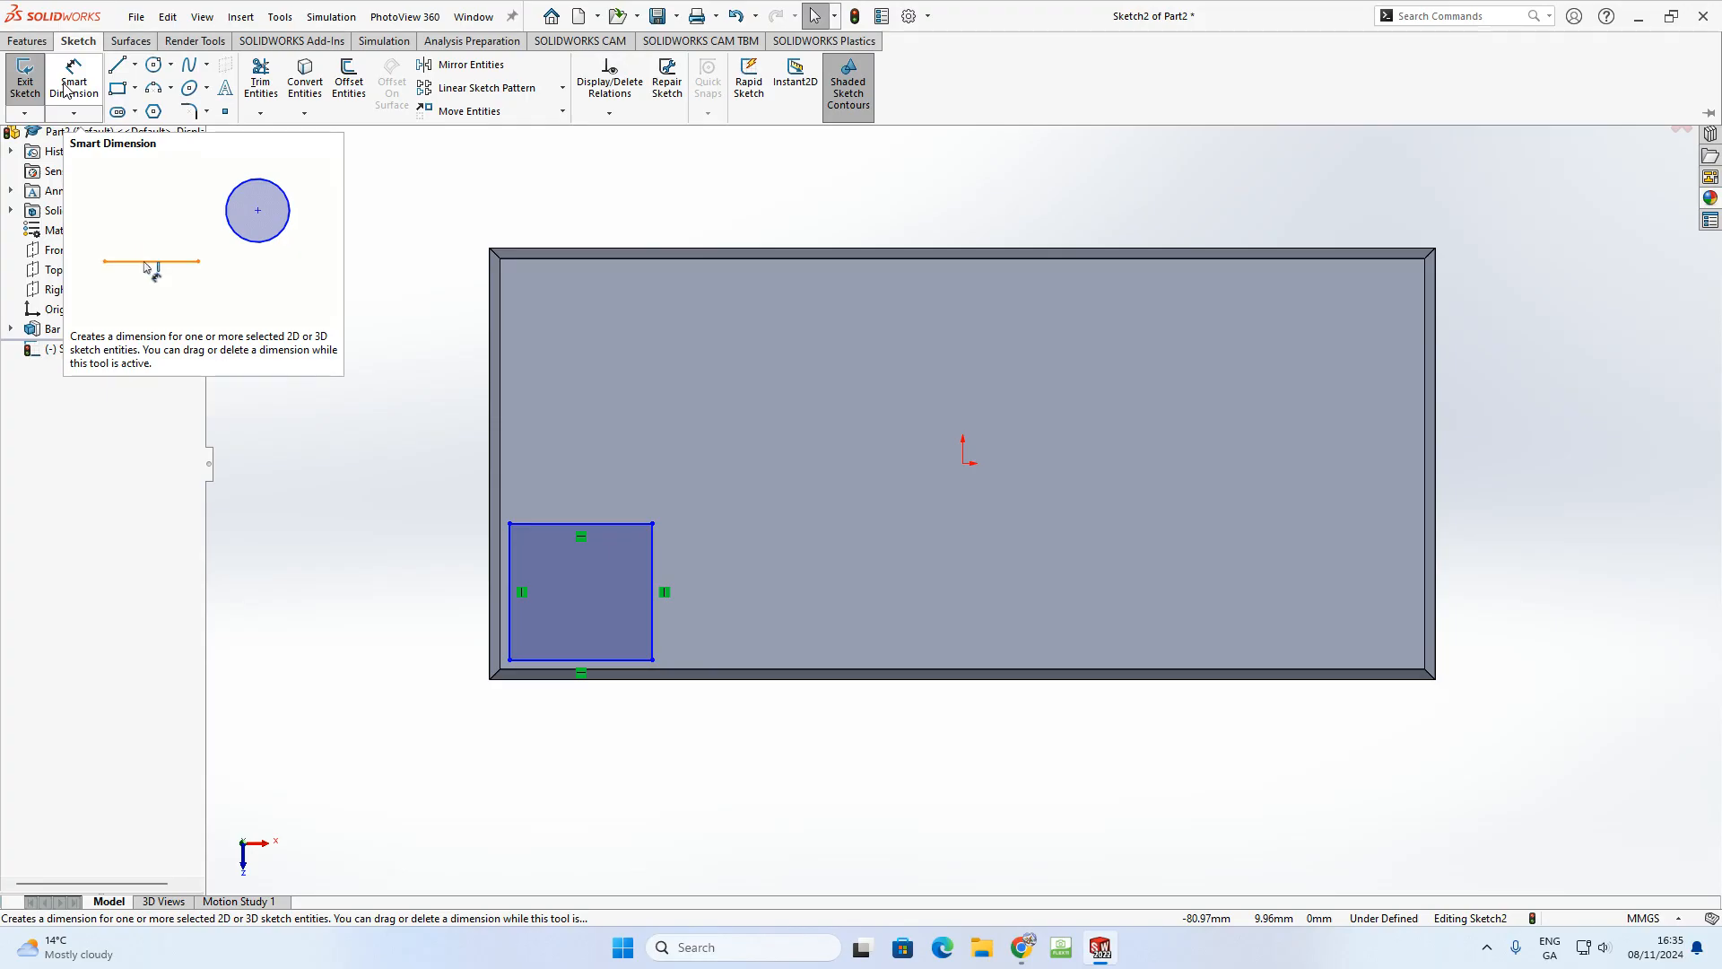
pyautogui.scroll(-4, 528, 646)
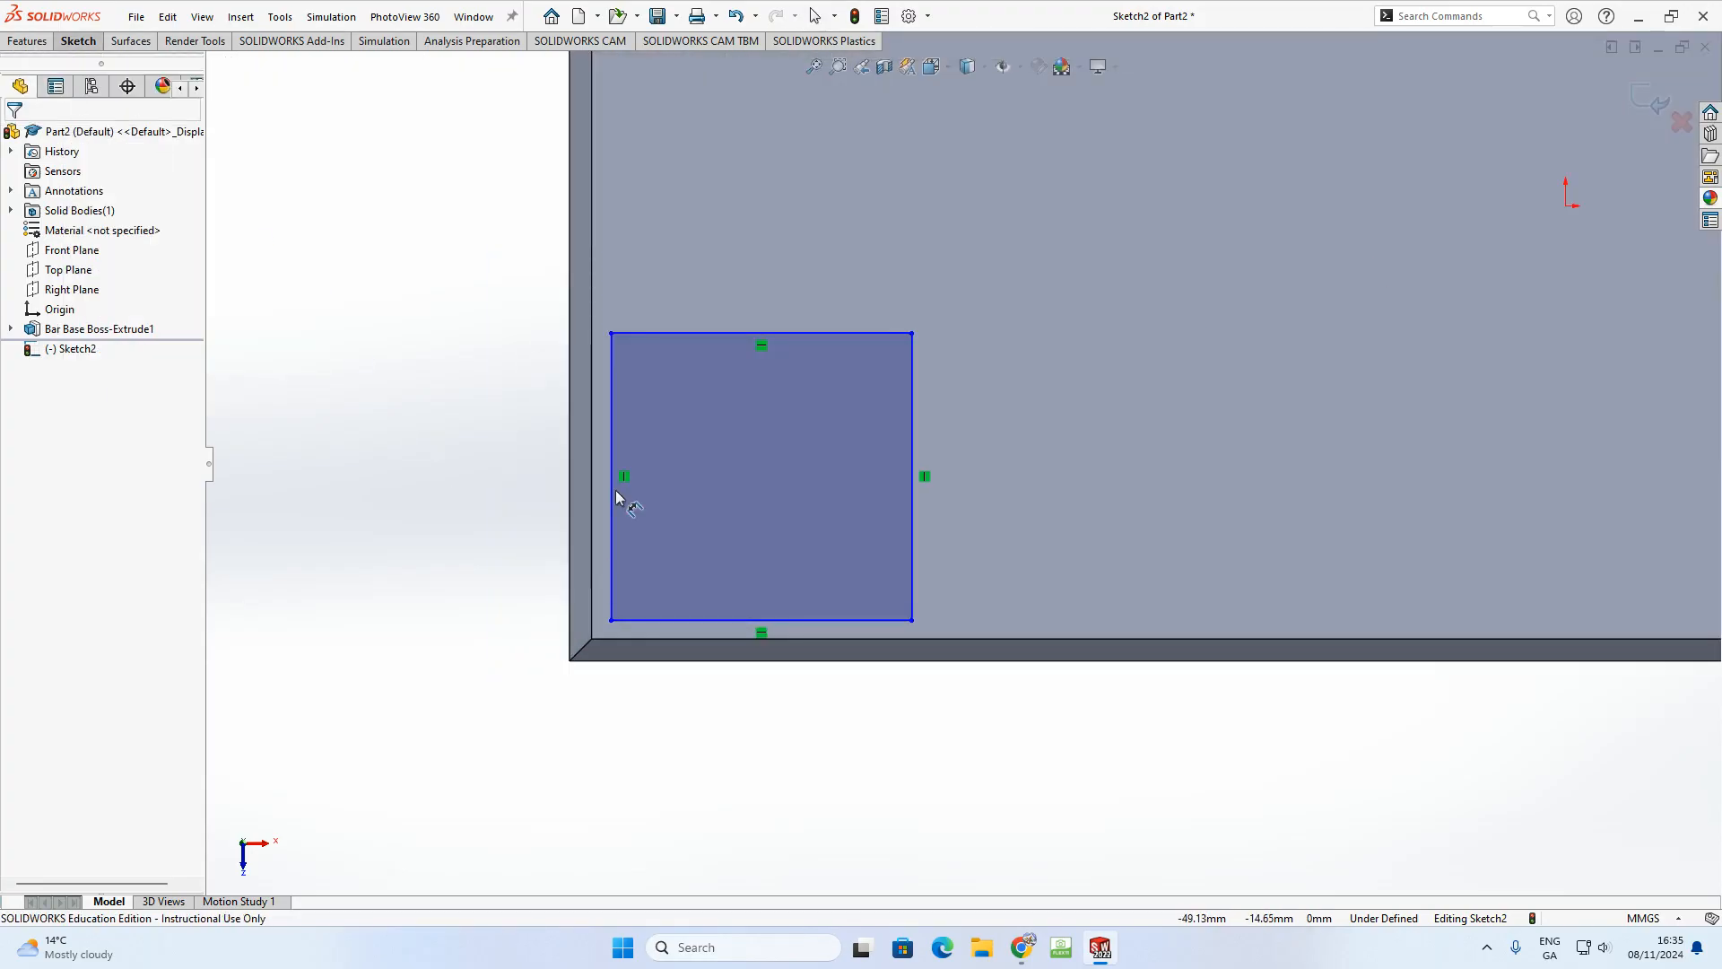
pyautogui.scroll(-4, 615, 520)
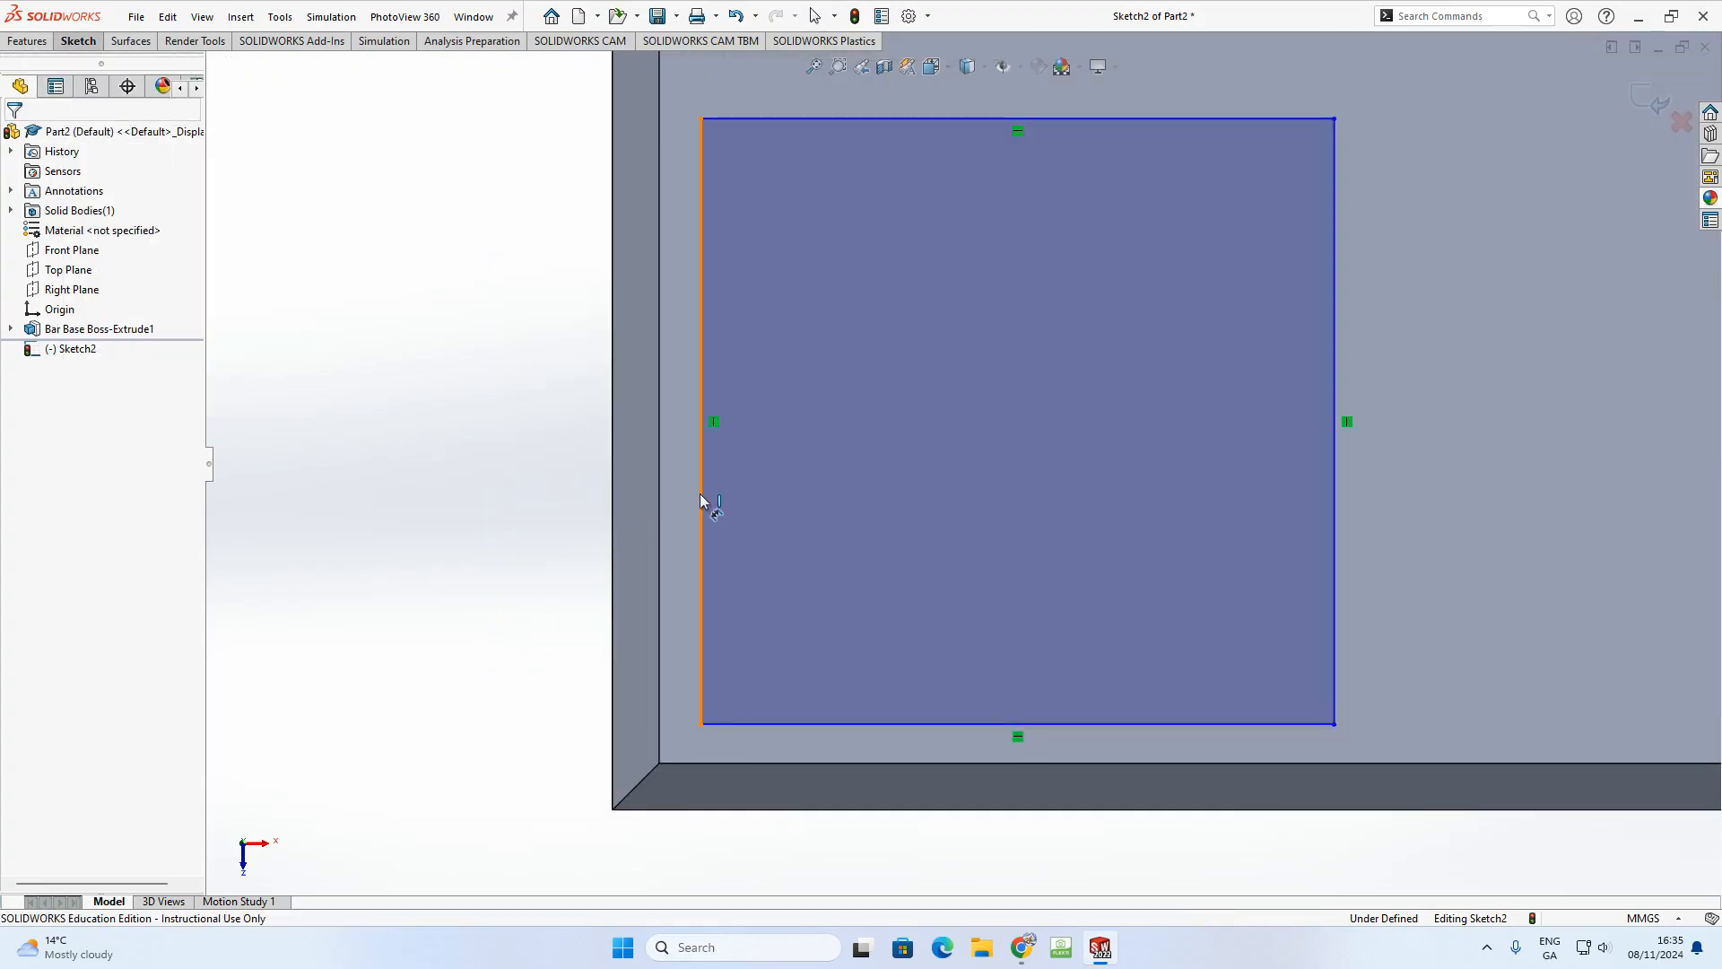
pyautogui.click(699, 493)
pyautogui.scroll(1, 646, 535)
pyautogui.scroll(2, 645, 535)
pyautogui.click(764, 449)
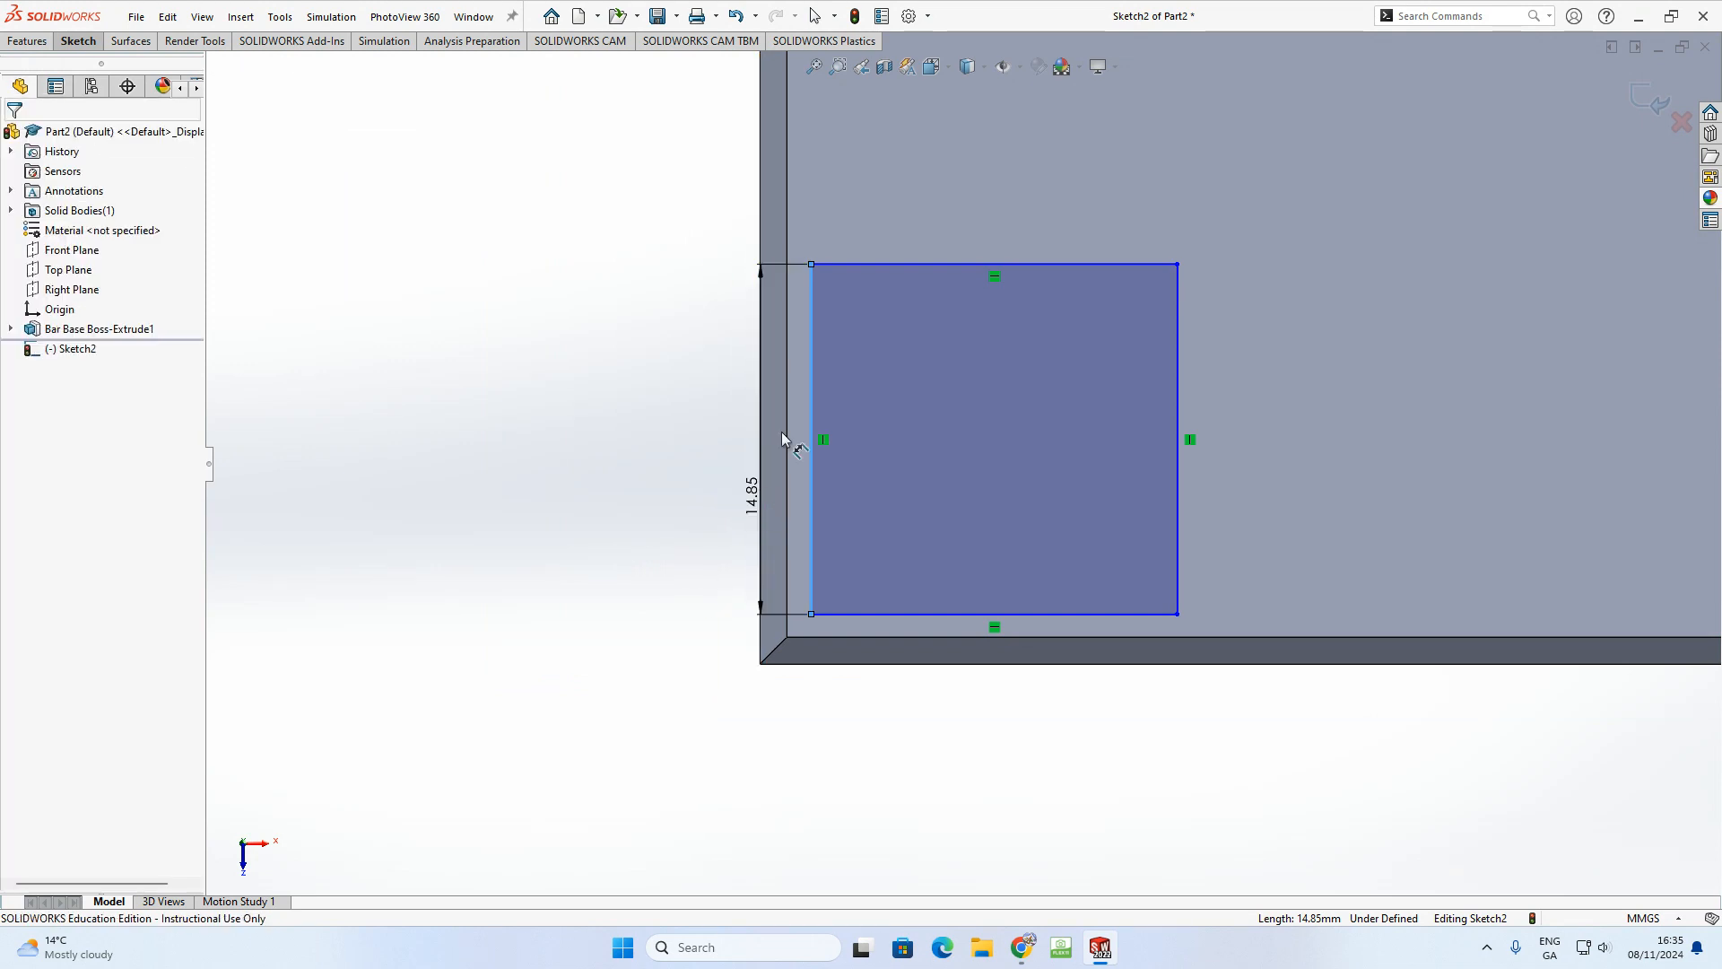
pyautogui.click(708, 473)
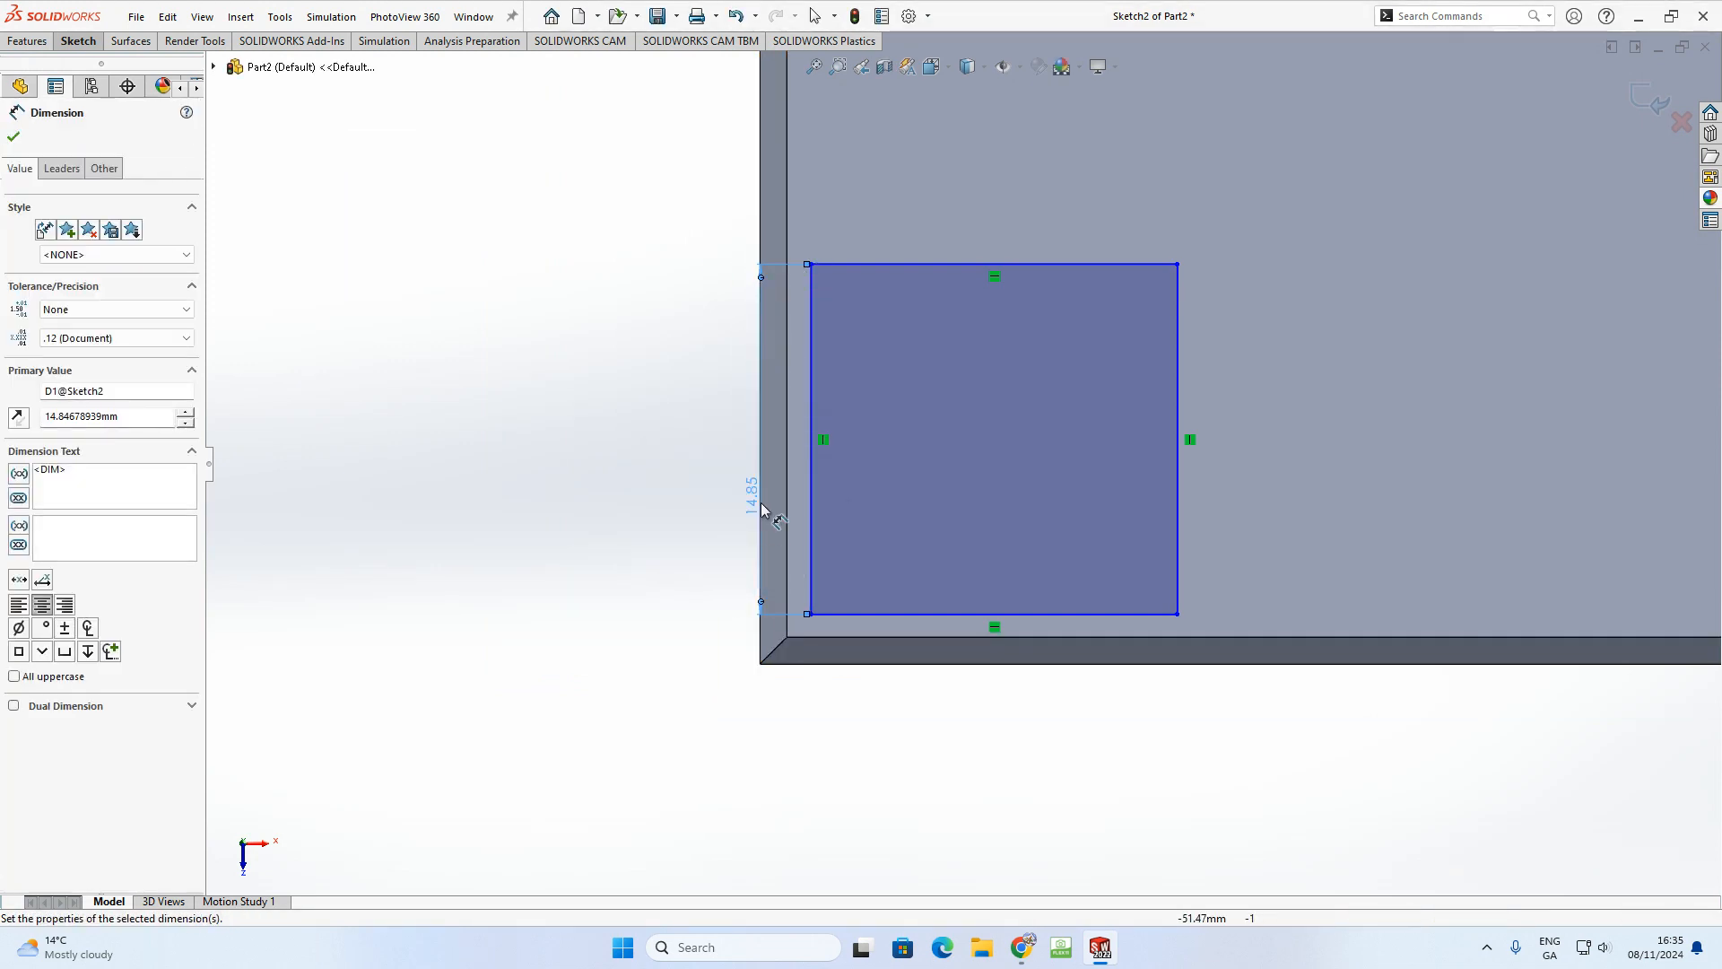
pyautogui.press('Delete')
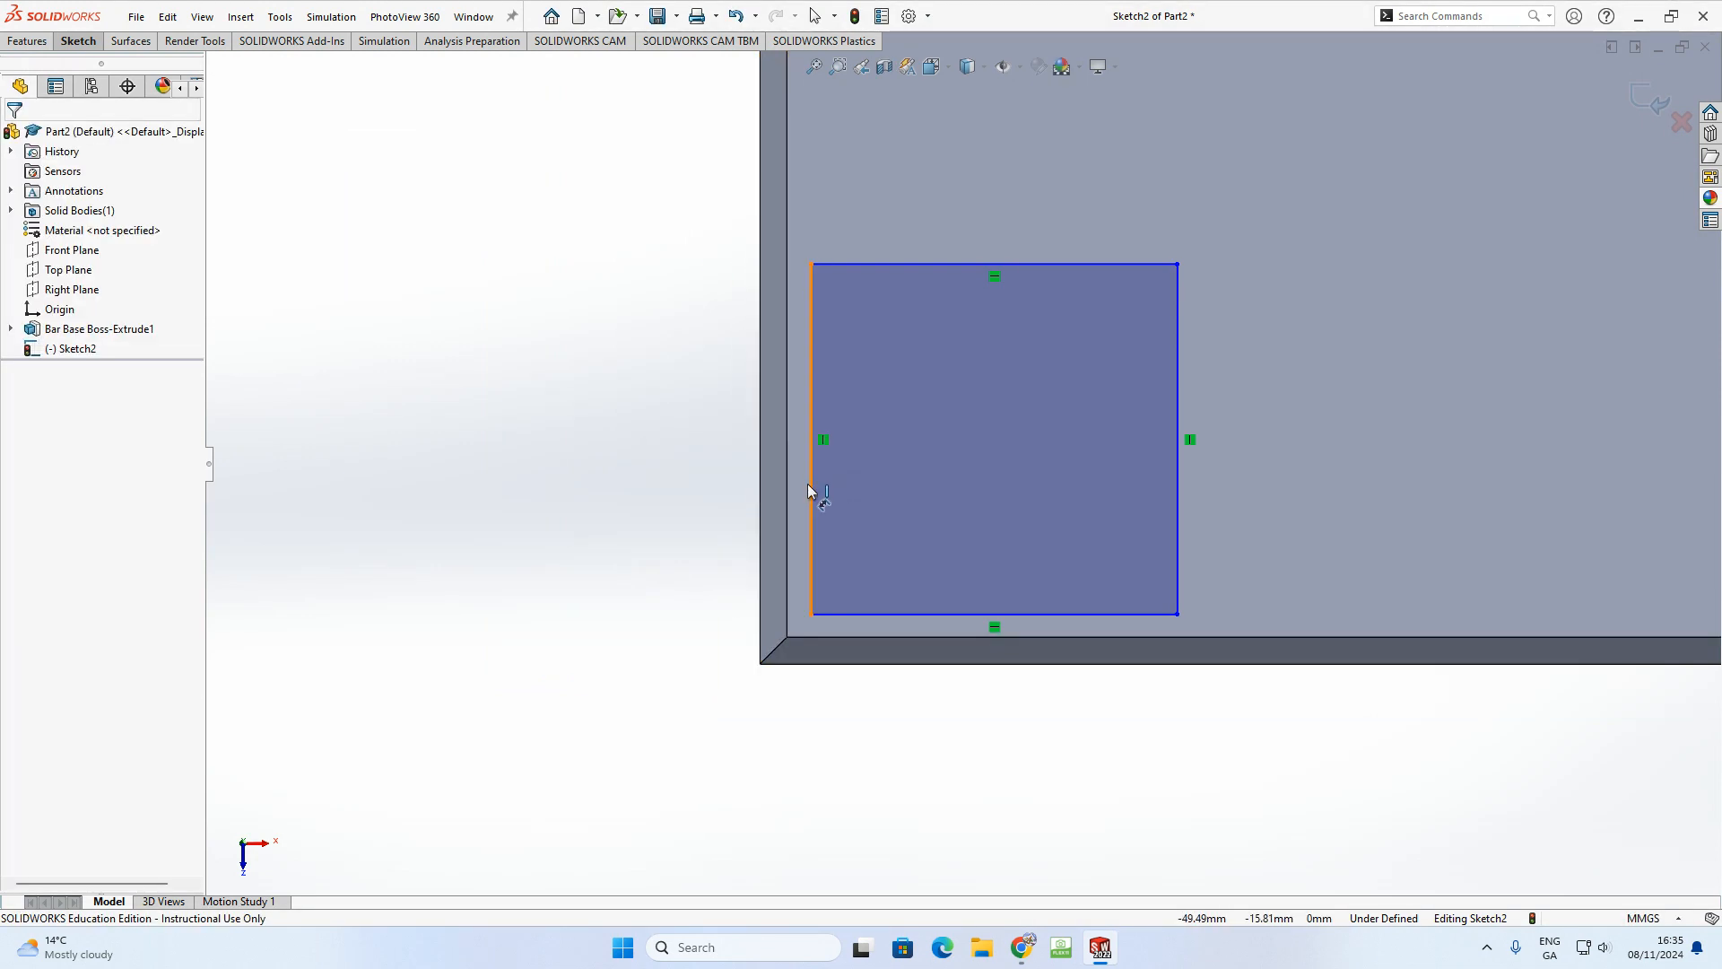
# - Dimension the rectangle's left side 2 mm from the outer left edge of the bar base
pyautogui.click(783, 491)
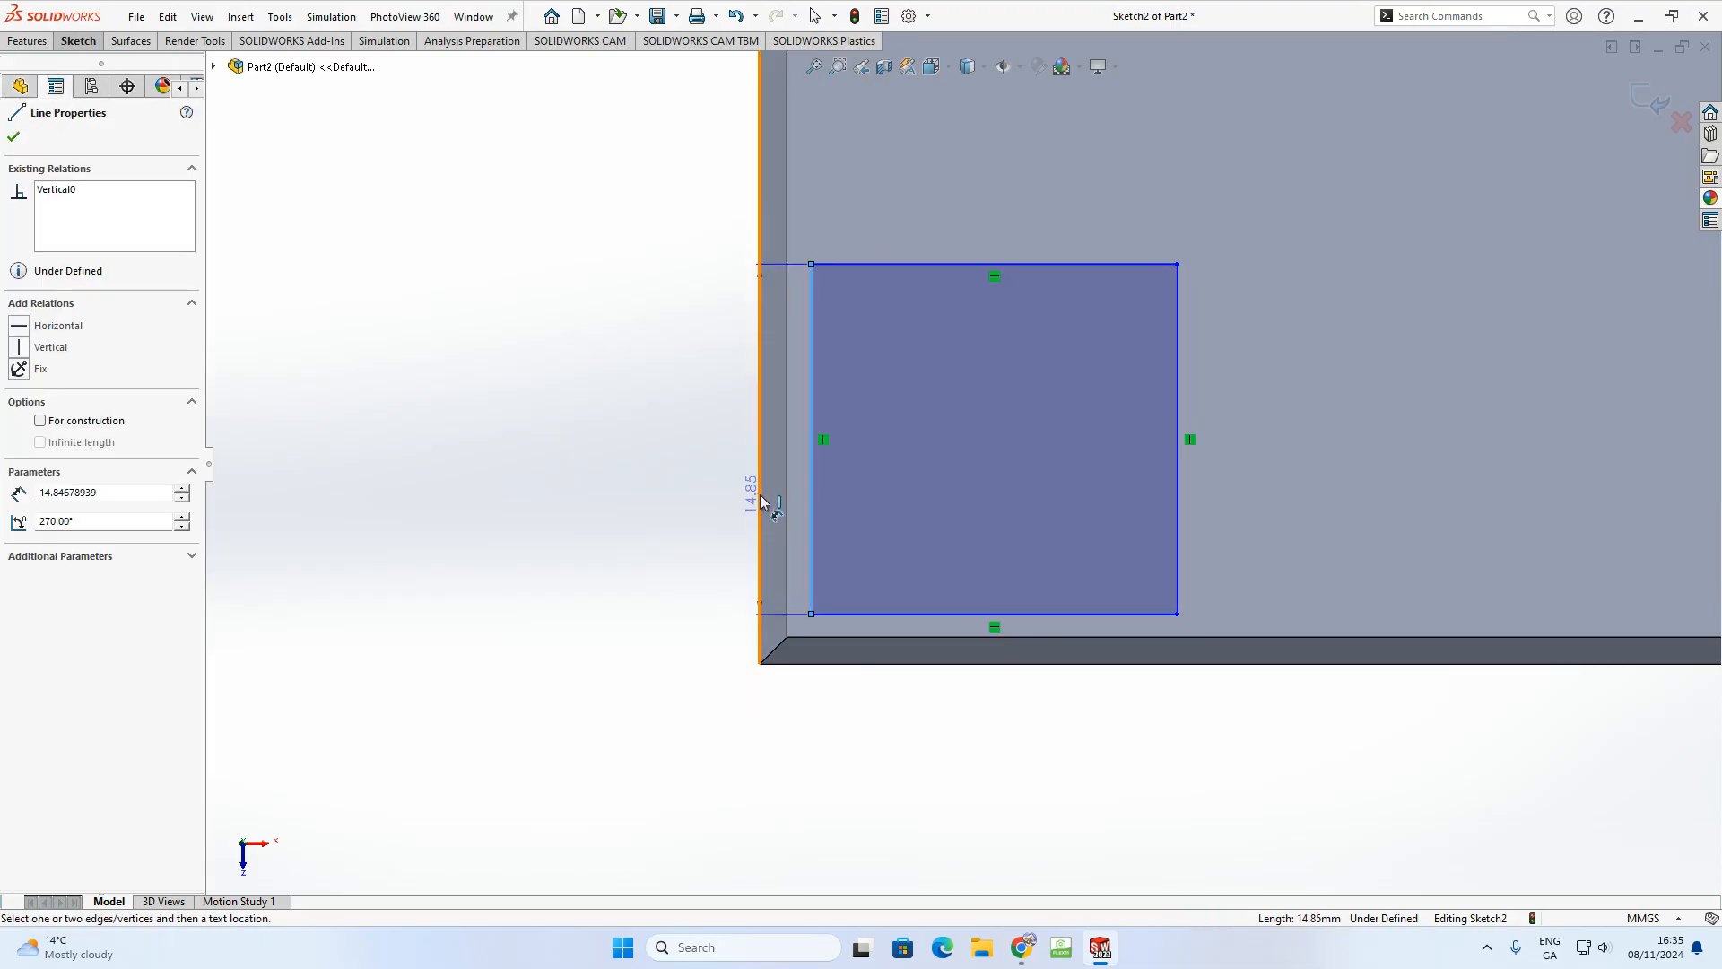
pyautogui.click(759, 493)
pyautogui.scroll(-3, 799, 242)
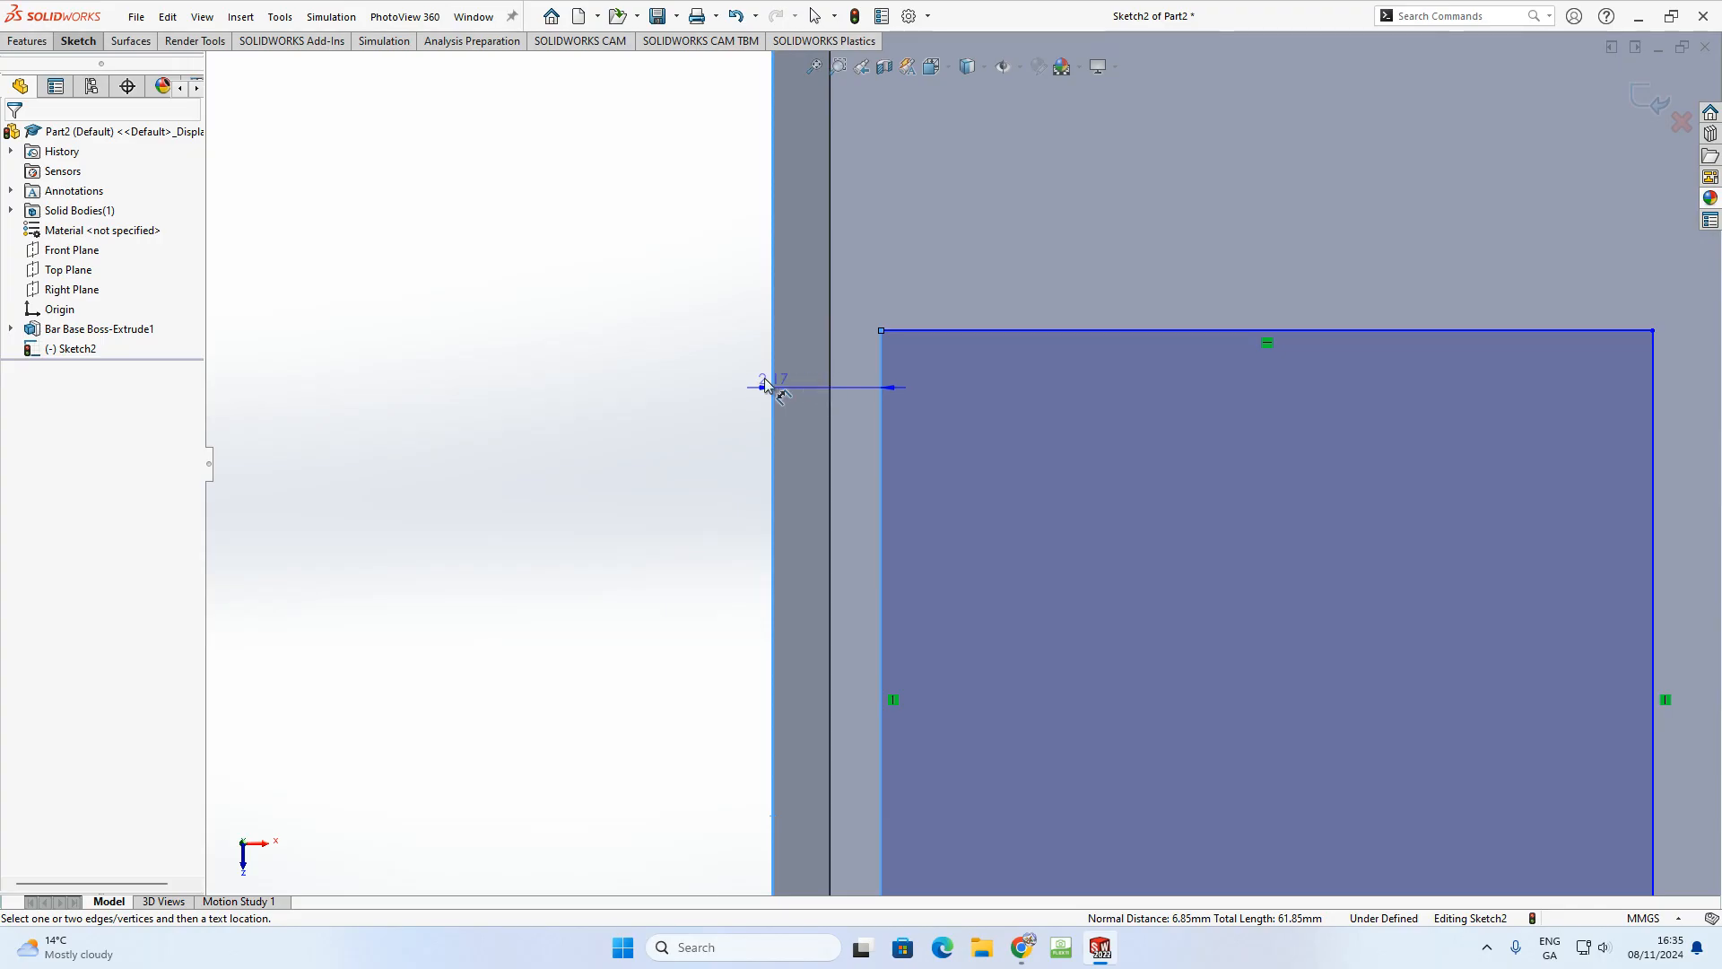
pyautogui.click(682, 373)
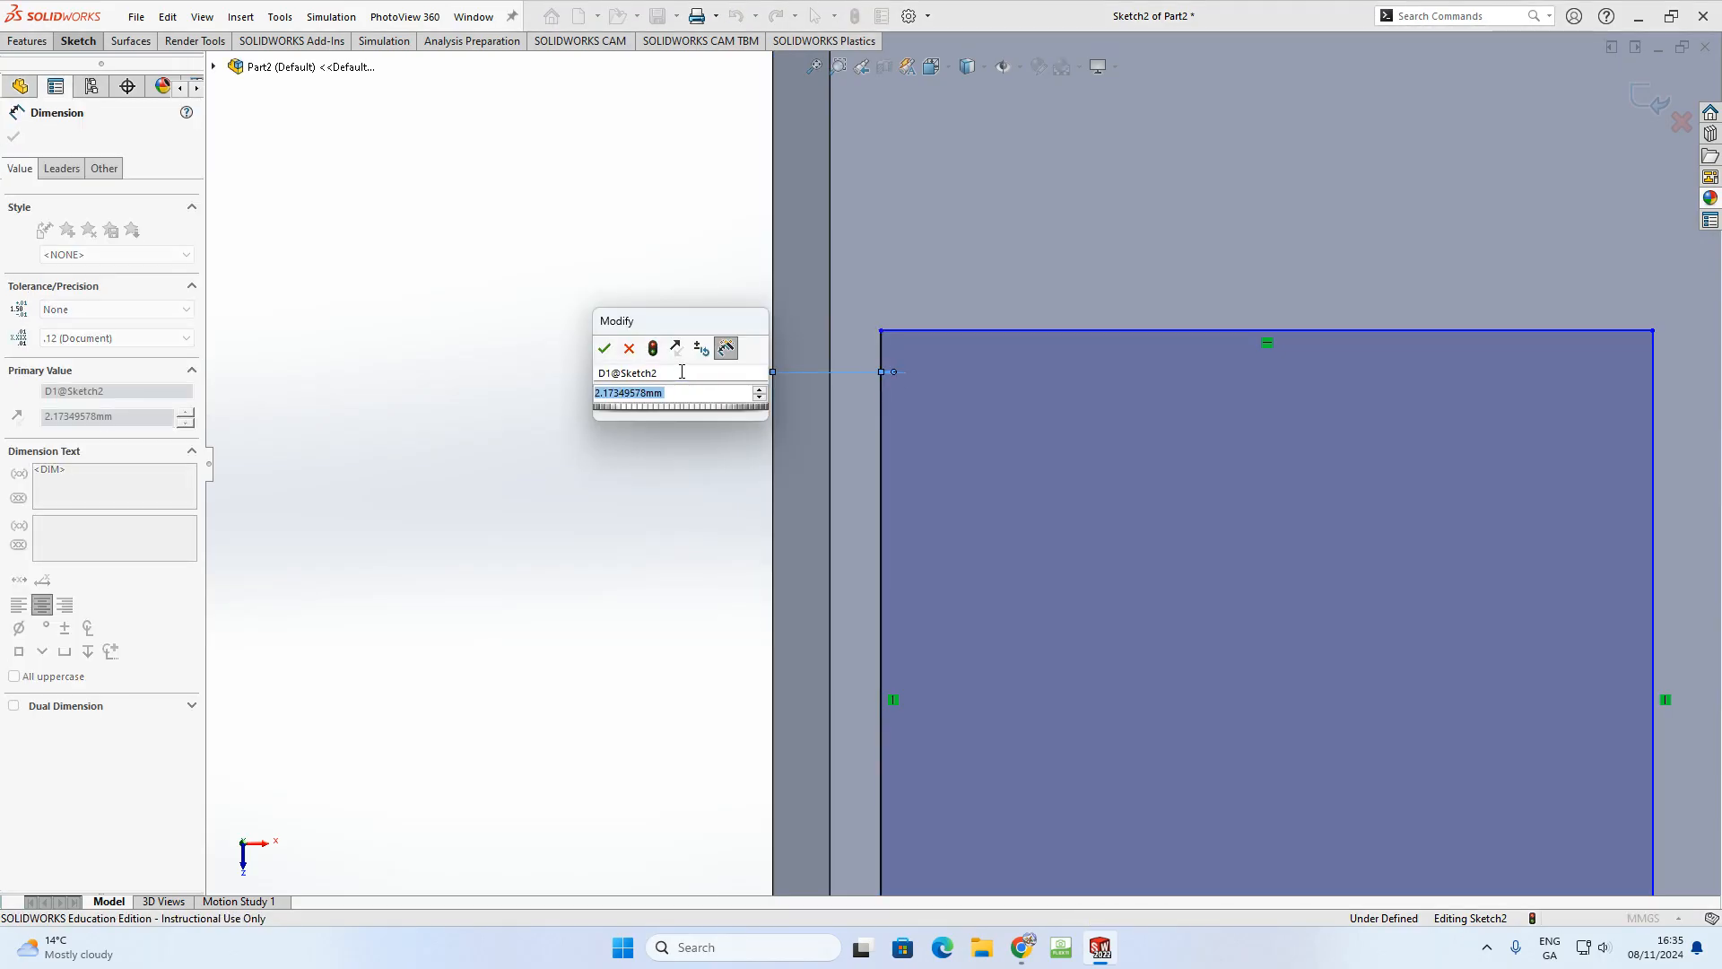
pyautogui.write('2')
pyautogui.press('Return')
# - Dimension the rectangle's bottom side 2 mm from the outer bottom edge of the bar base
pyautogui.scroll(5, 1125, 514)
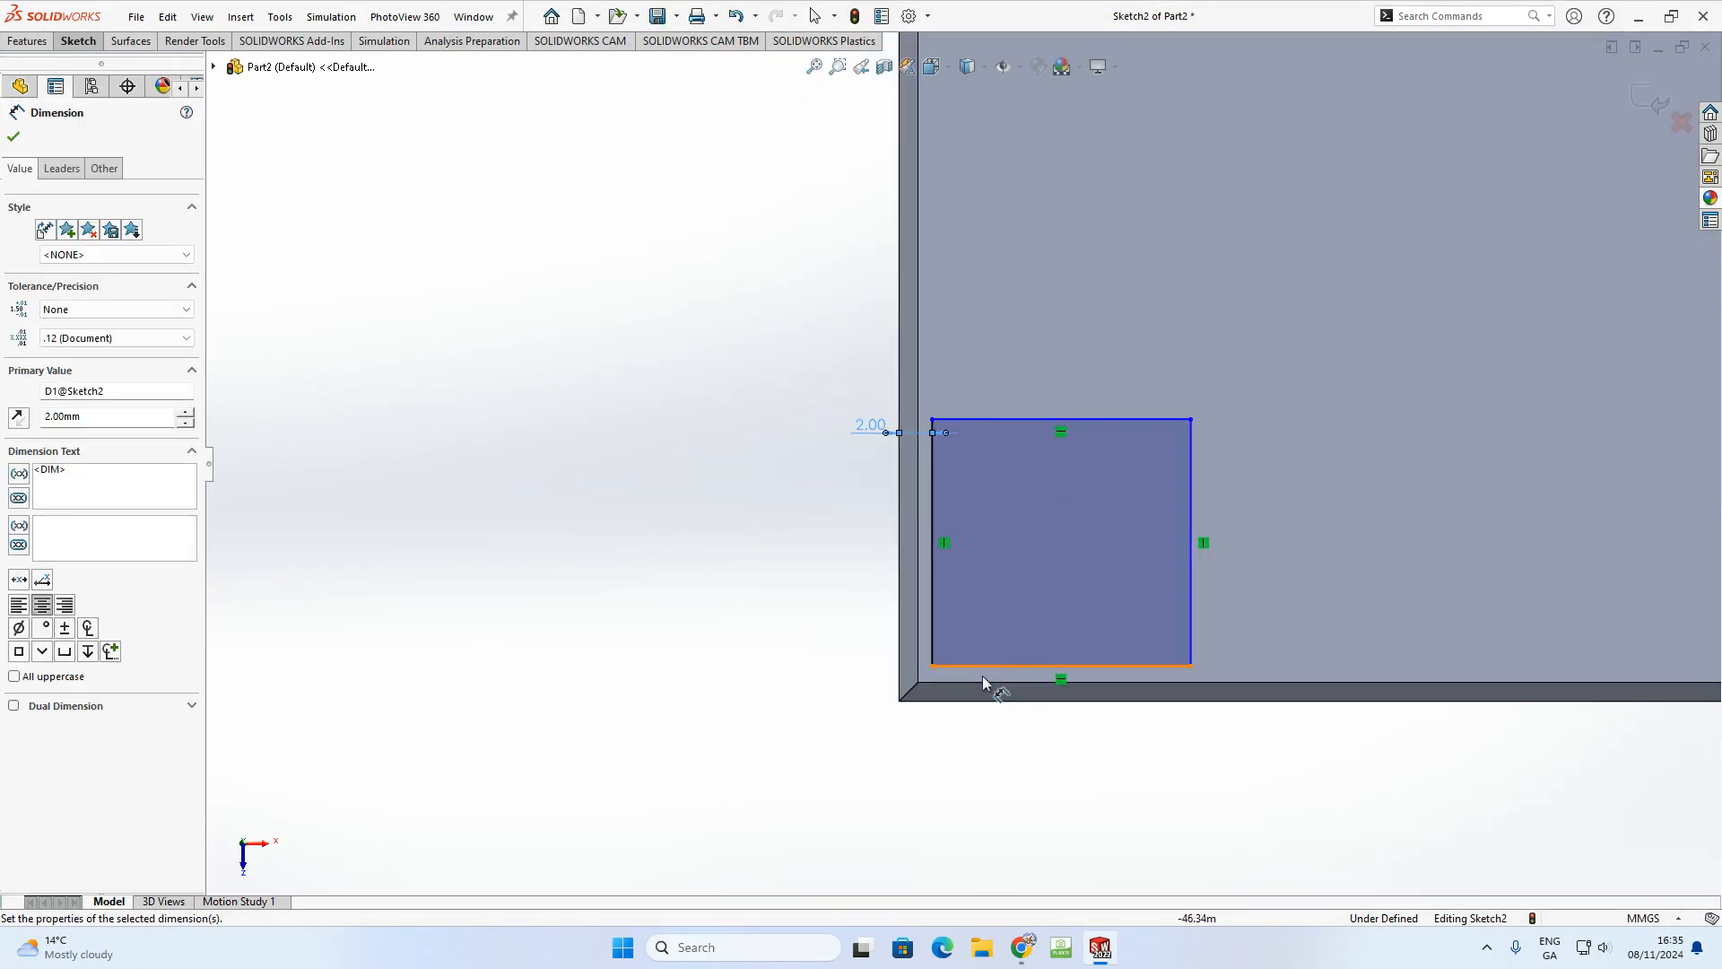
pyautogui.scroll(-3, 983, 682)
pyautogui.click(998, 617)
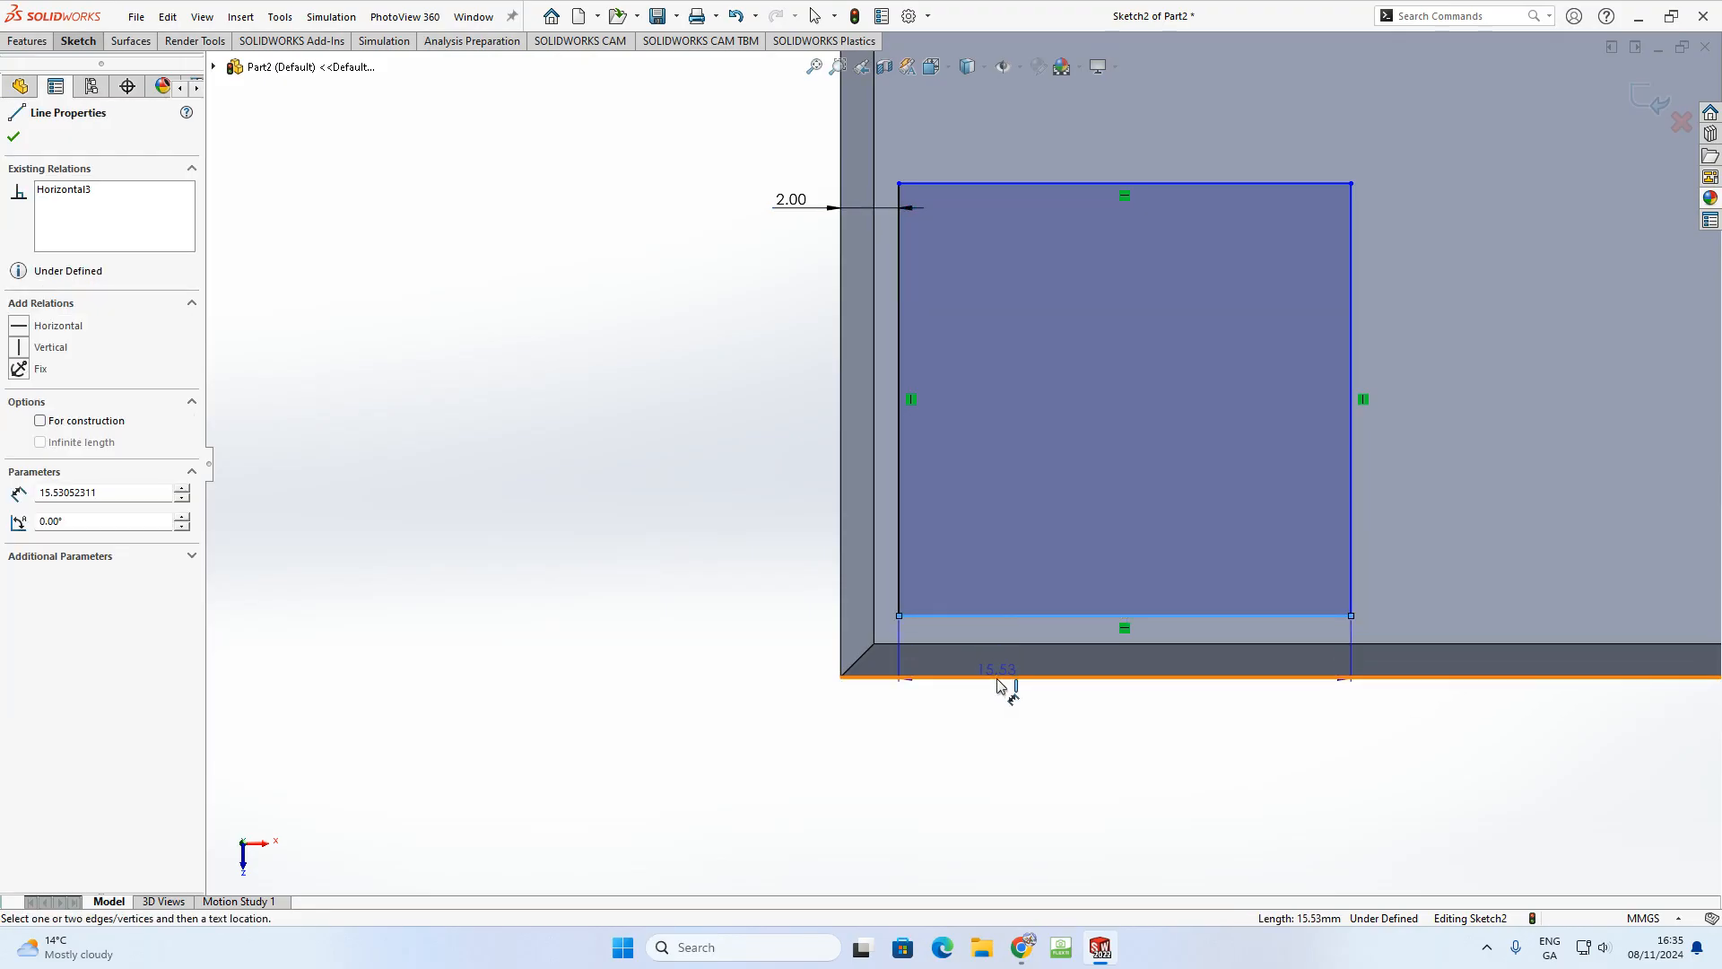
pyautogui.click(998, 677)
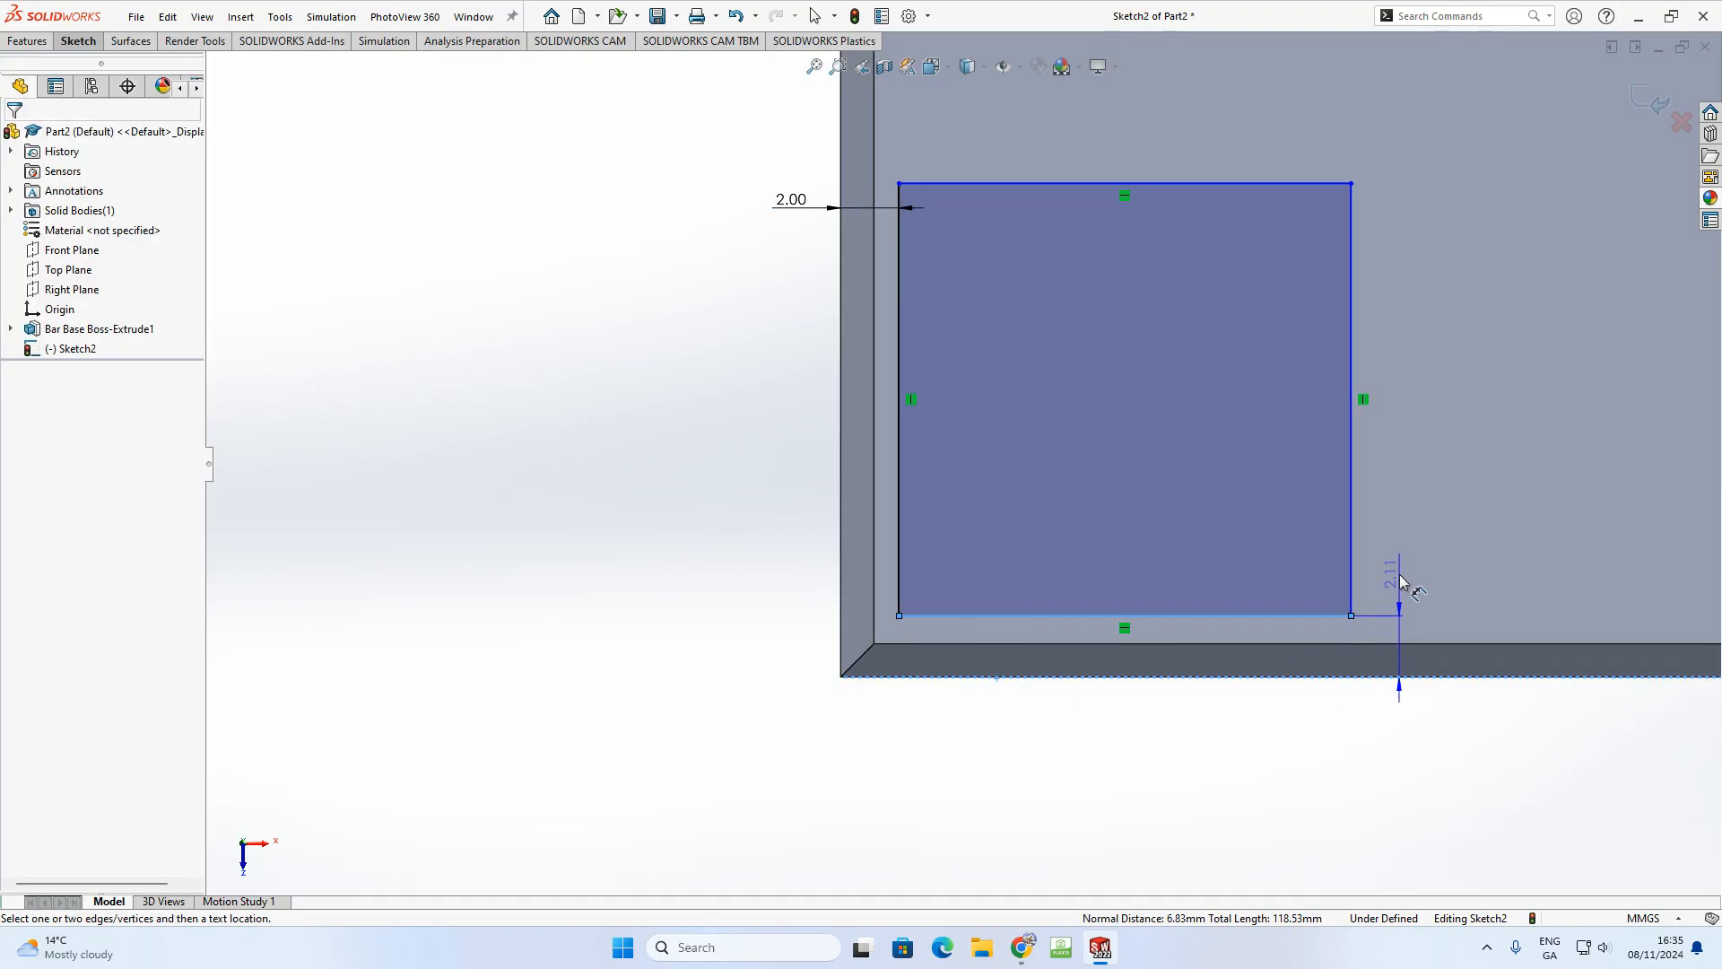
pyautogui.click(1392, 732)
pyautogui.write('2')
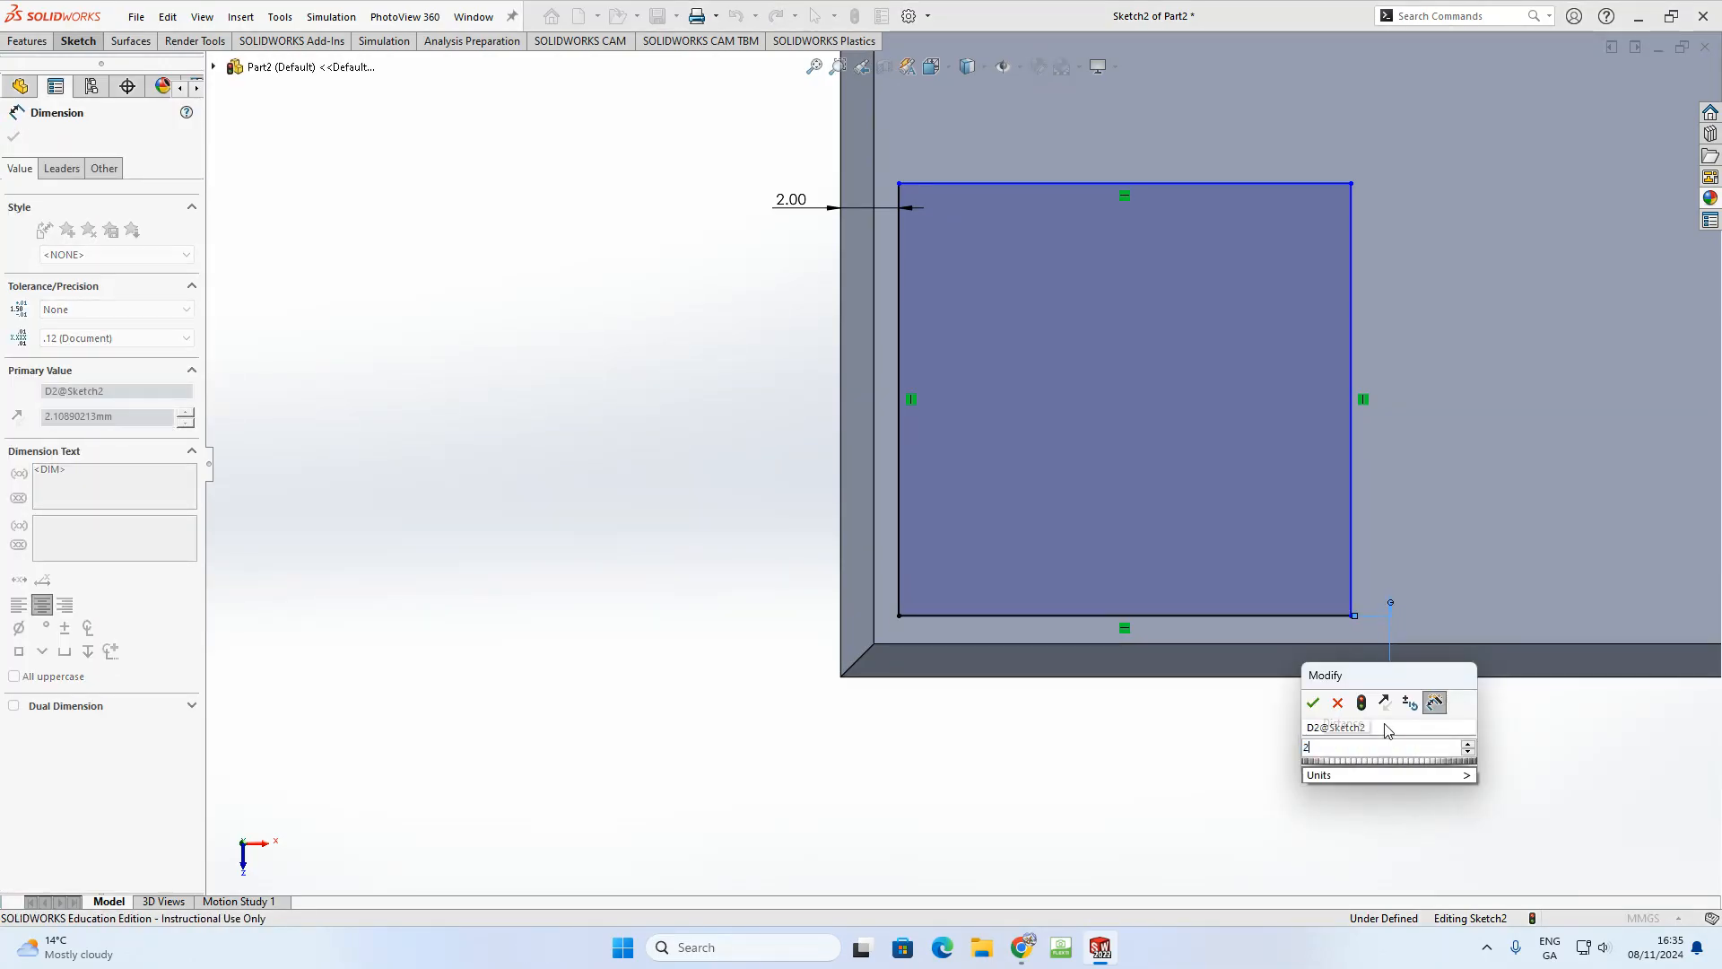
pyautogui.press('Return')
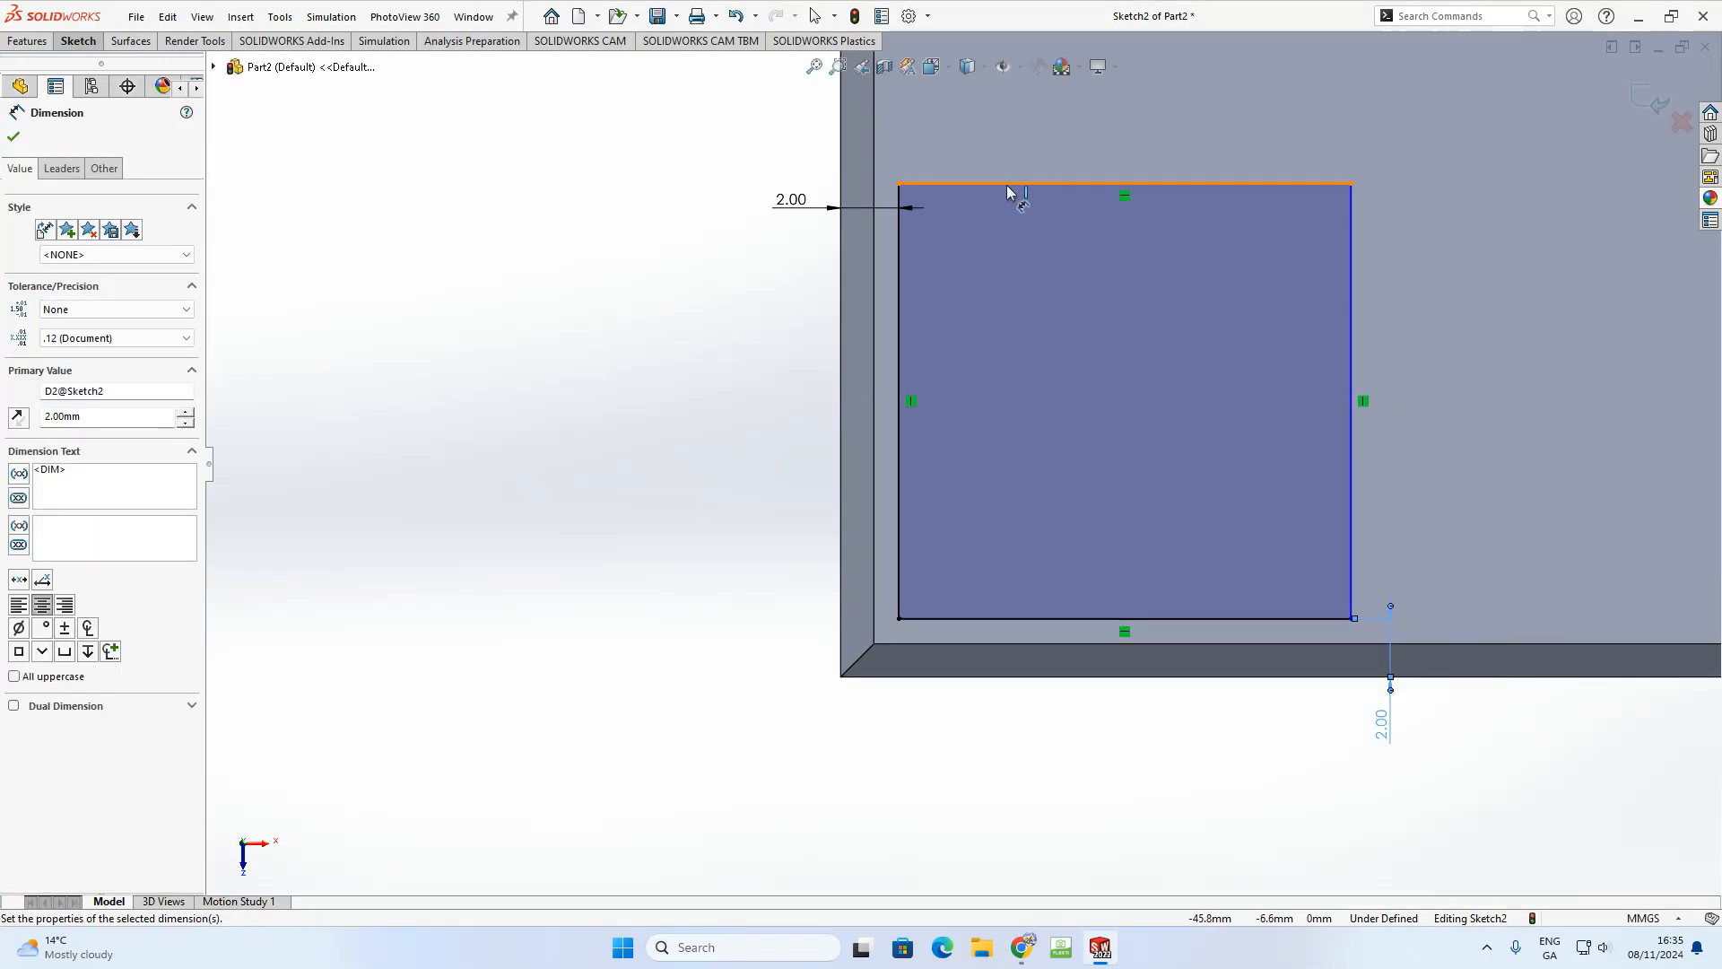
# - Dimension the rectangle's top side and set its length to 24 mm
pyautogui.click(1039, 184)
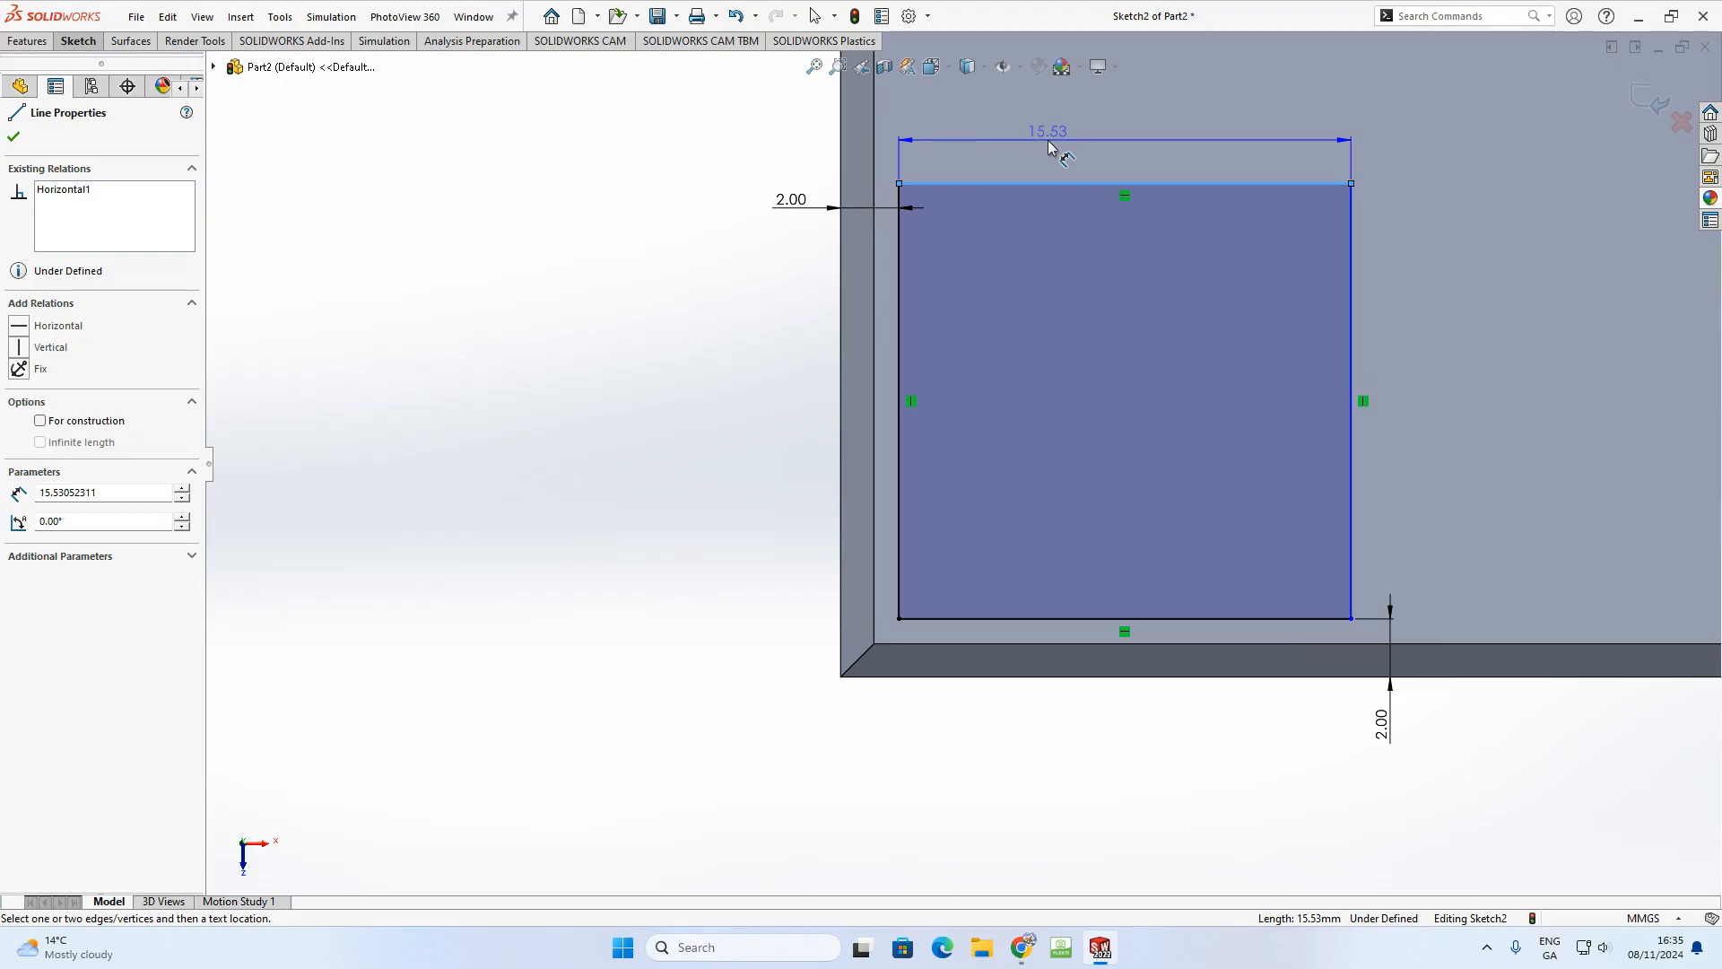
pyautogui.click(1048, 142)
pyautogui.write('2')
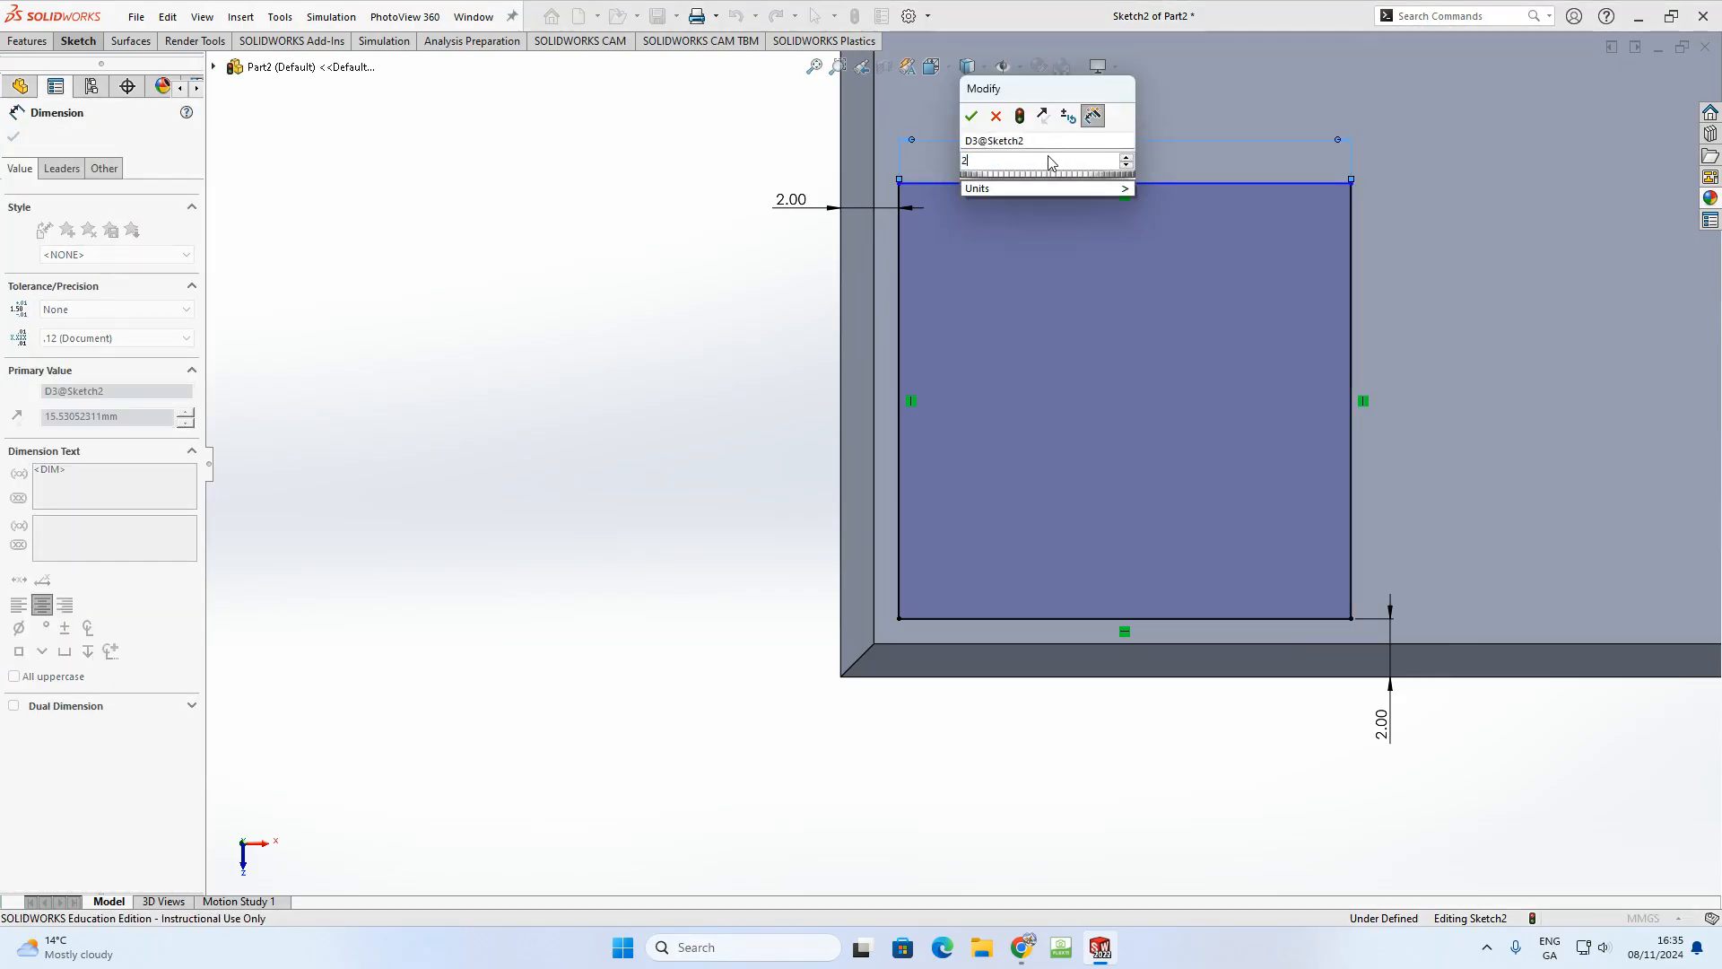
pyautogui.write('4')
pyautogui.press('Return')
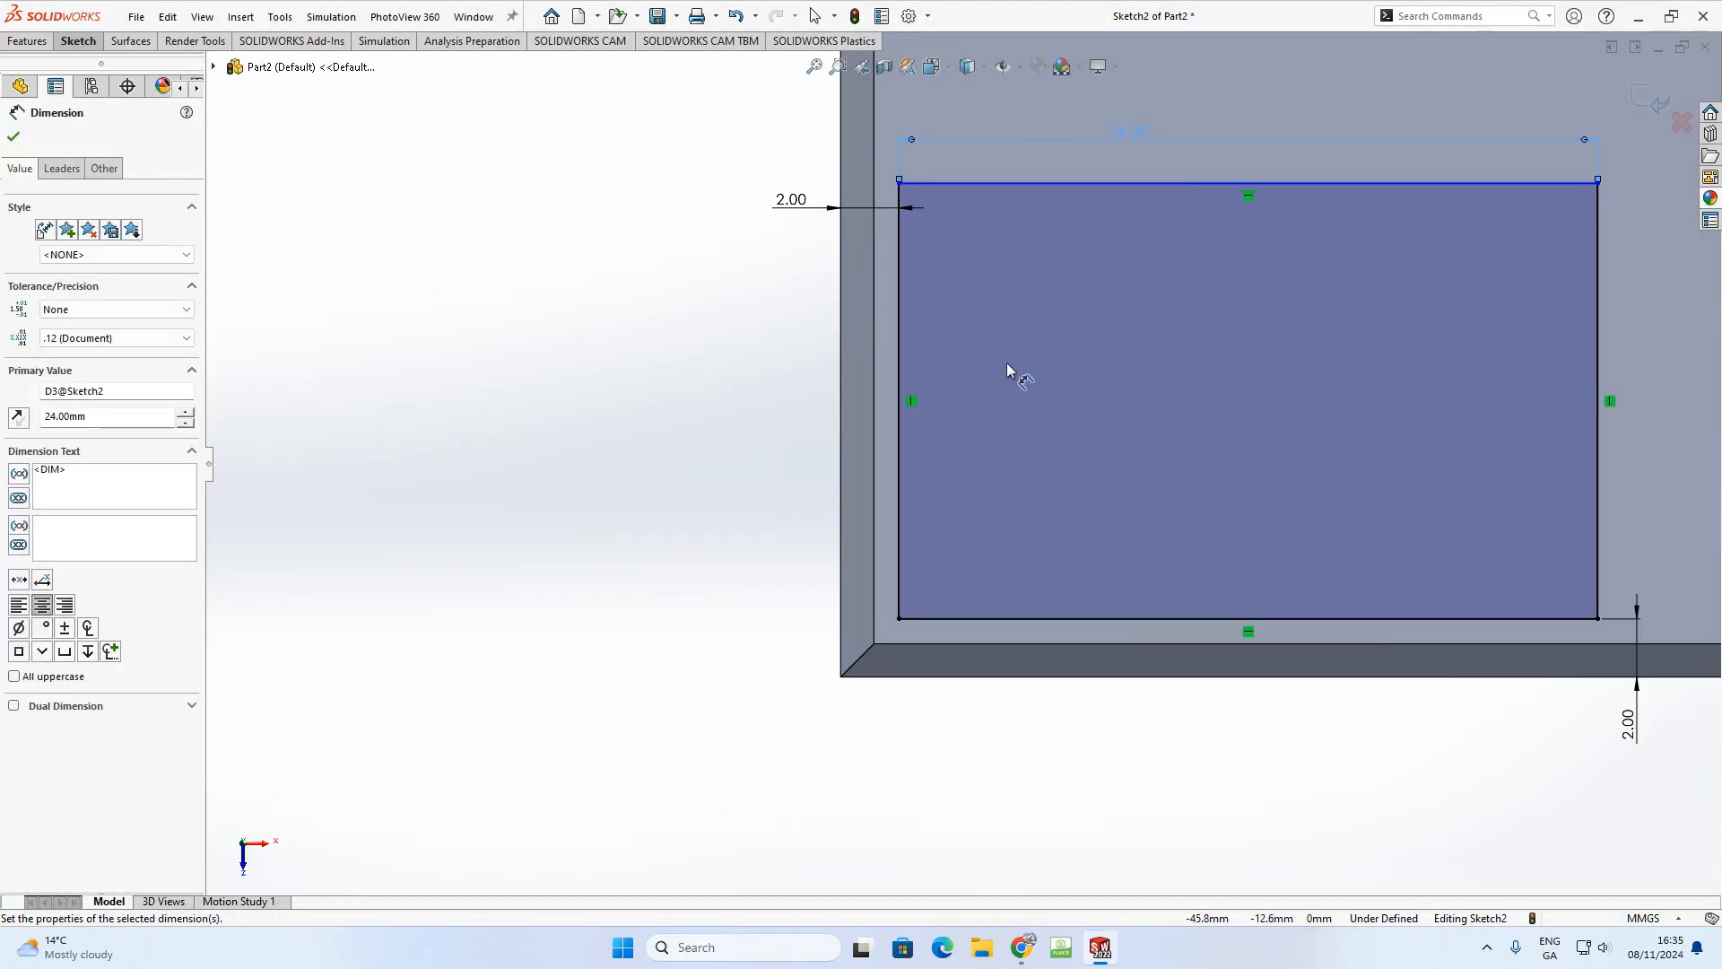
# - Dimension the rectangle's left side and set its height to 21 mm
pyautogui.click(900, 454)
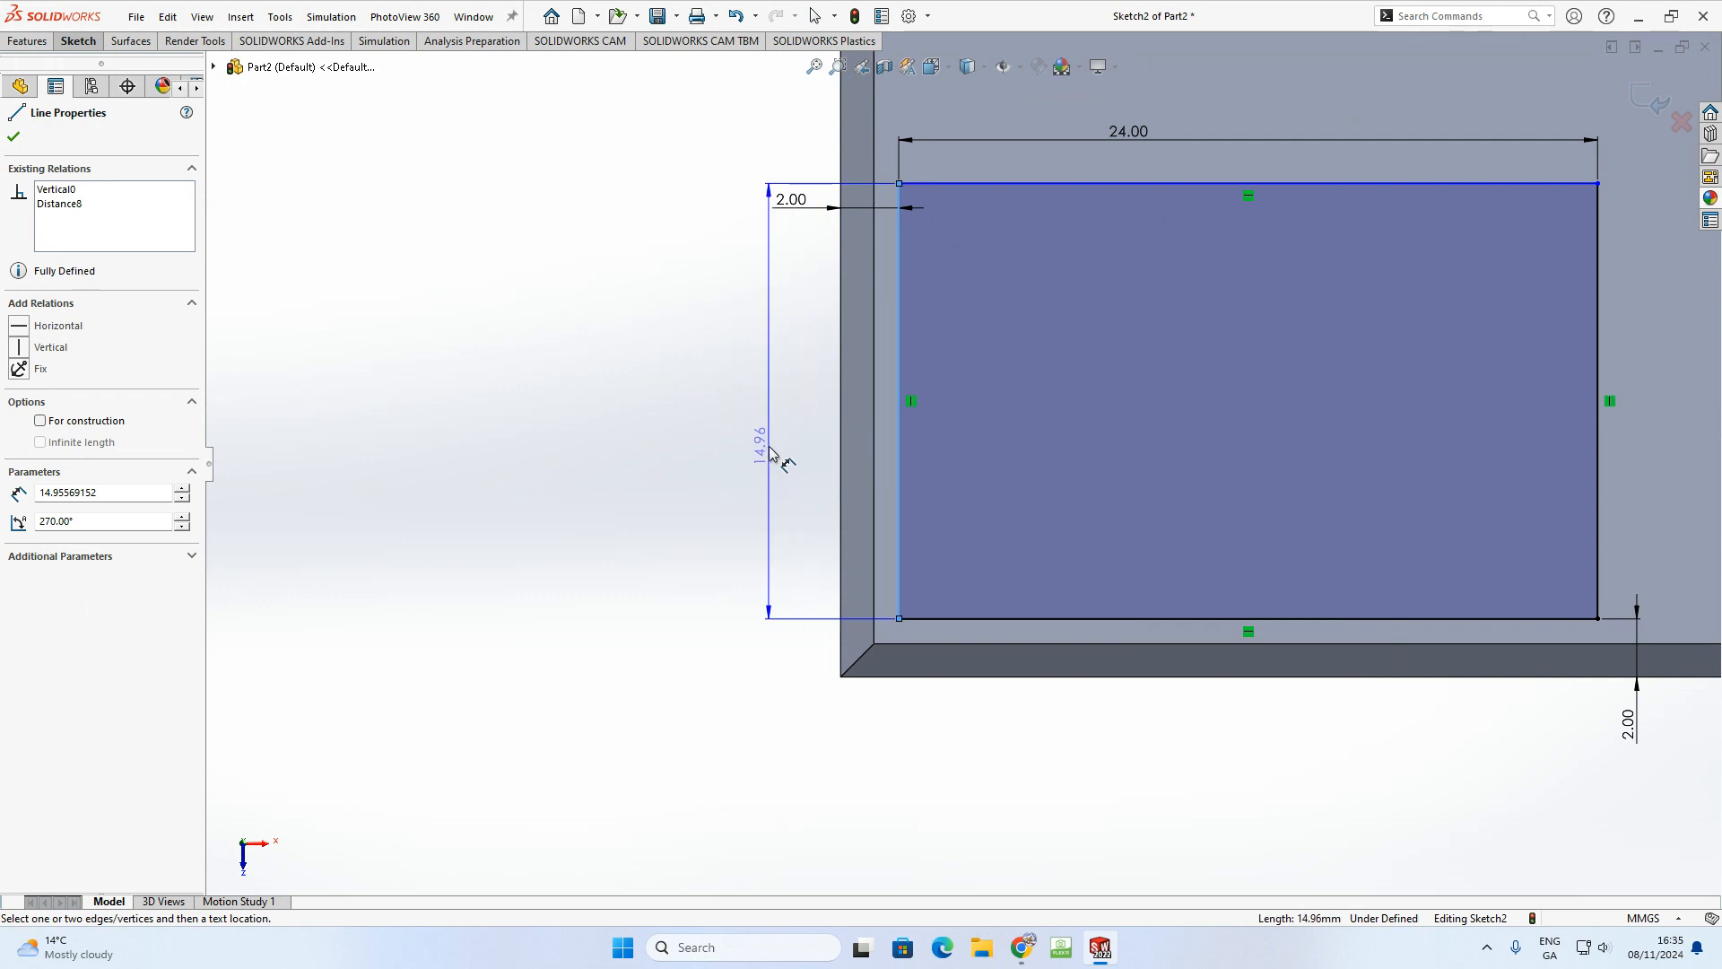
pyautogui.click(769, 453)
pyautogui.press('Return')
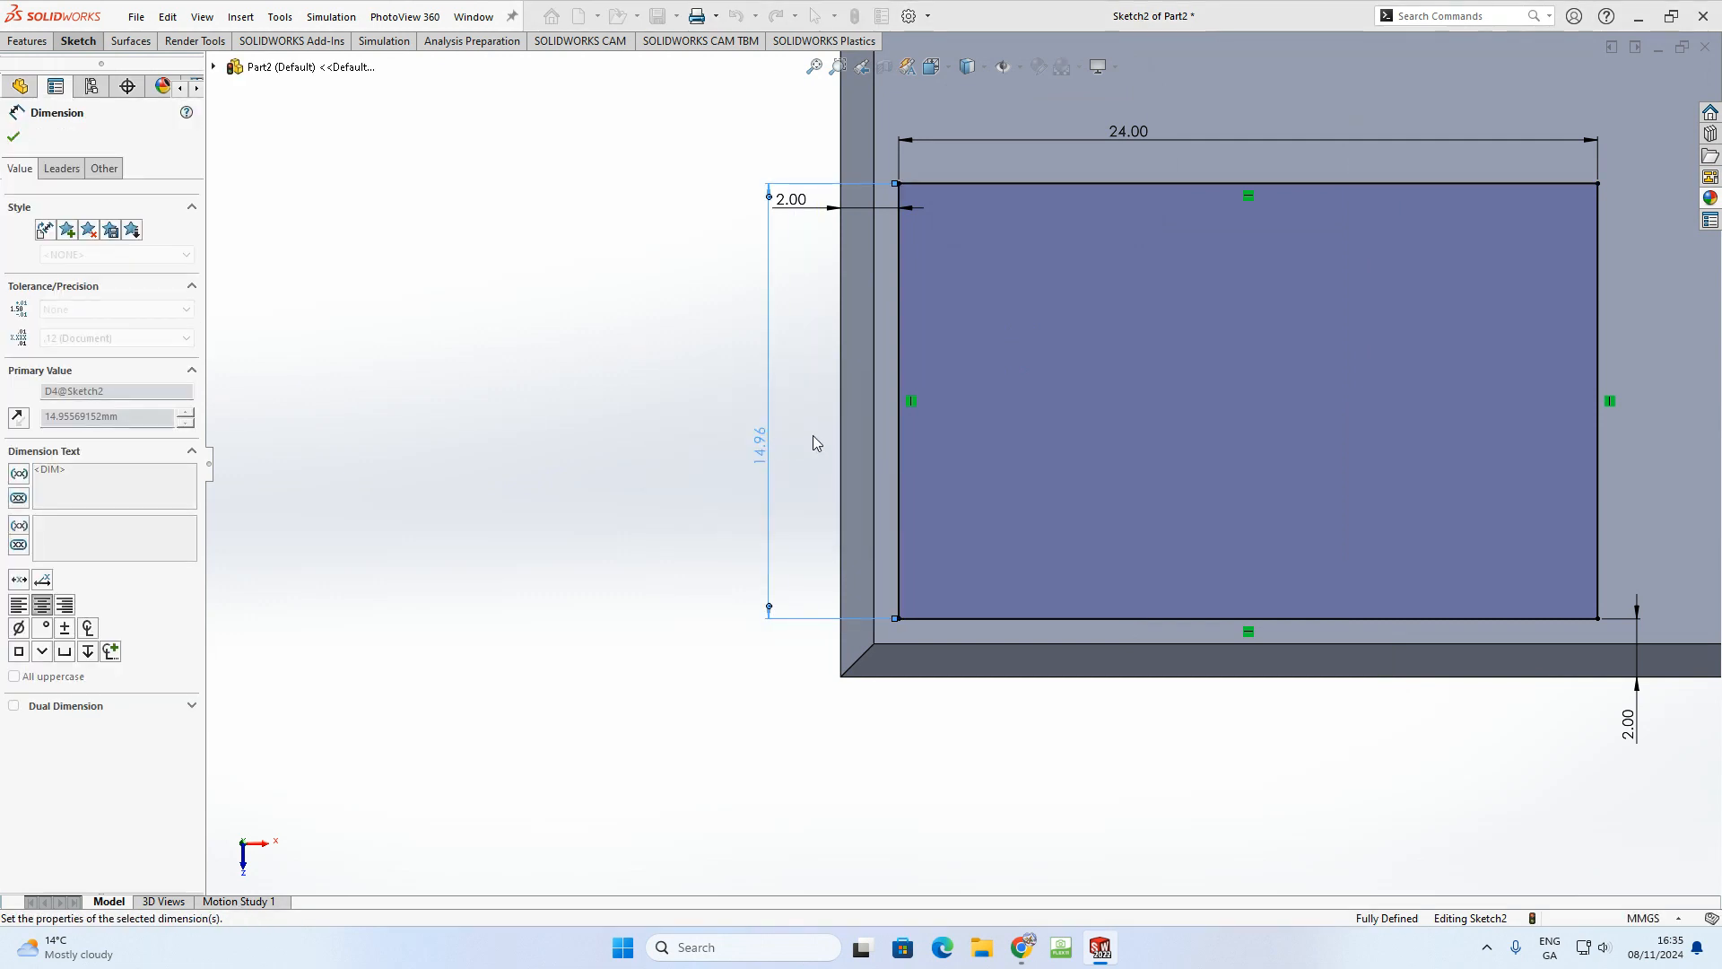
pyautogui.scroll(5, 988, 404)
pyautogui.scroll(1, 1154, 380)
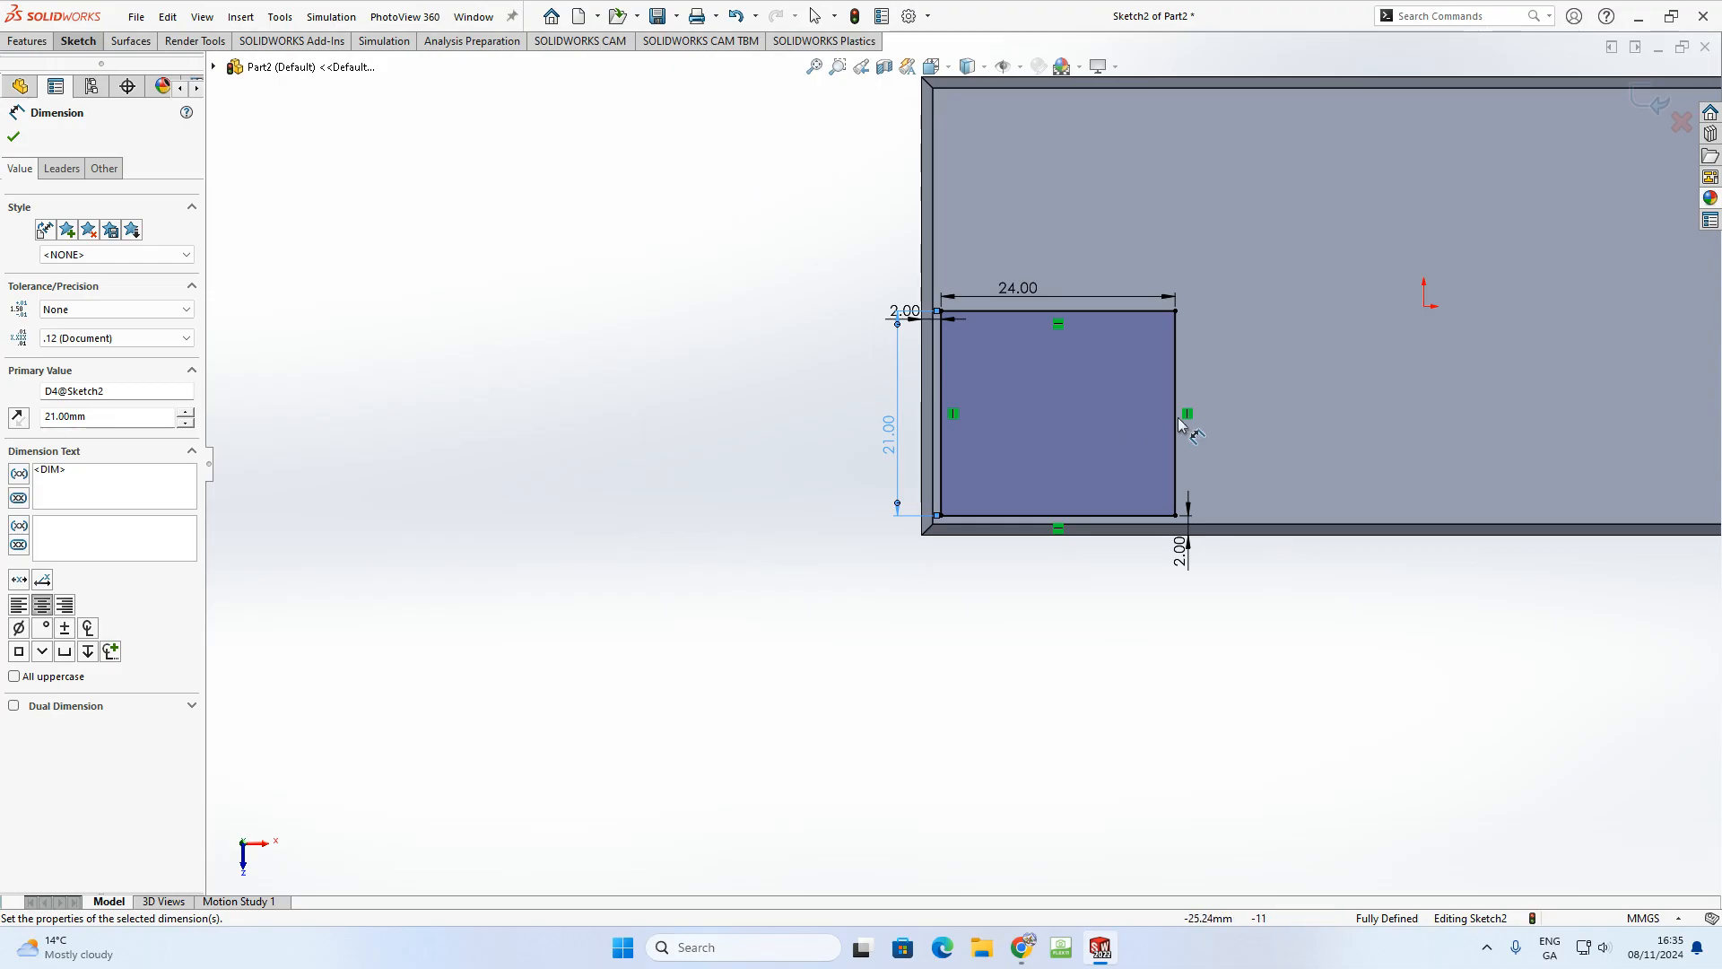
pyautogui.scroll(3, 1175, 408)
pyautogui.scroll(-4, 1182, 401)
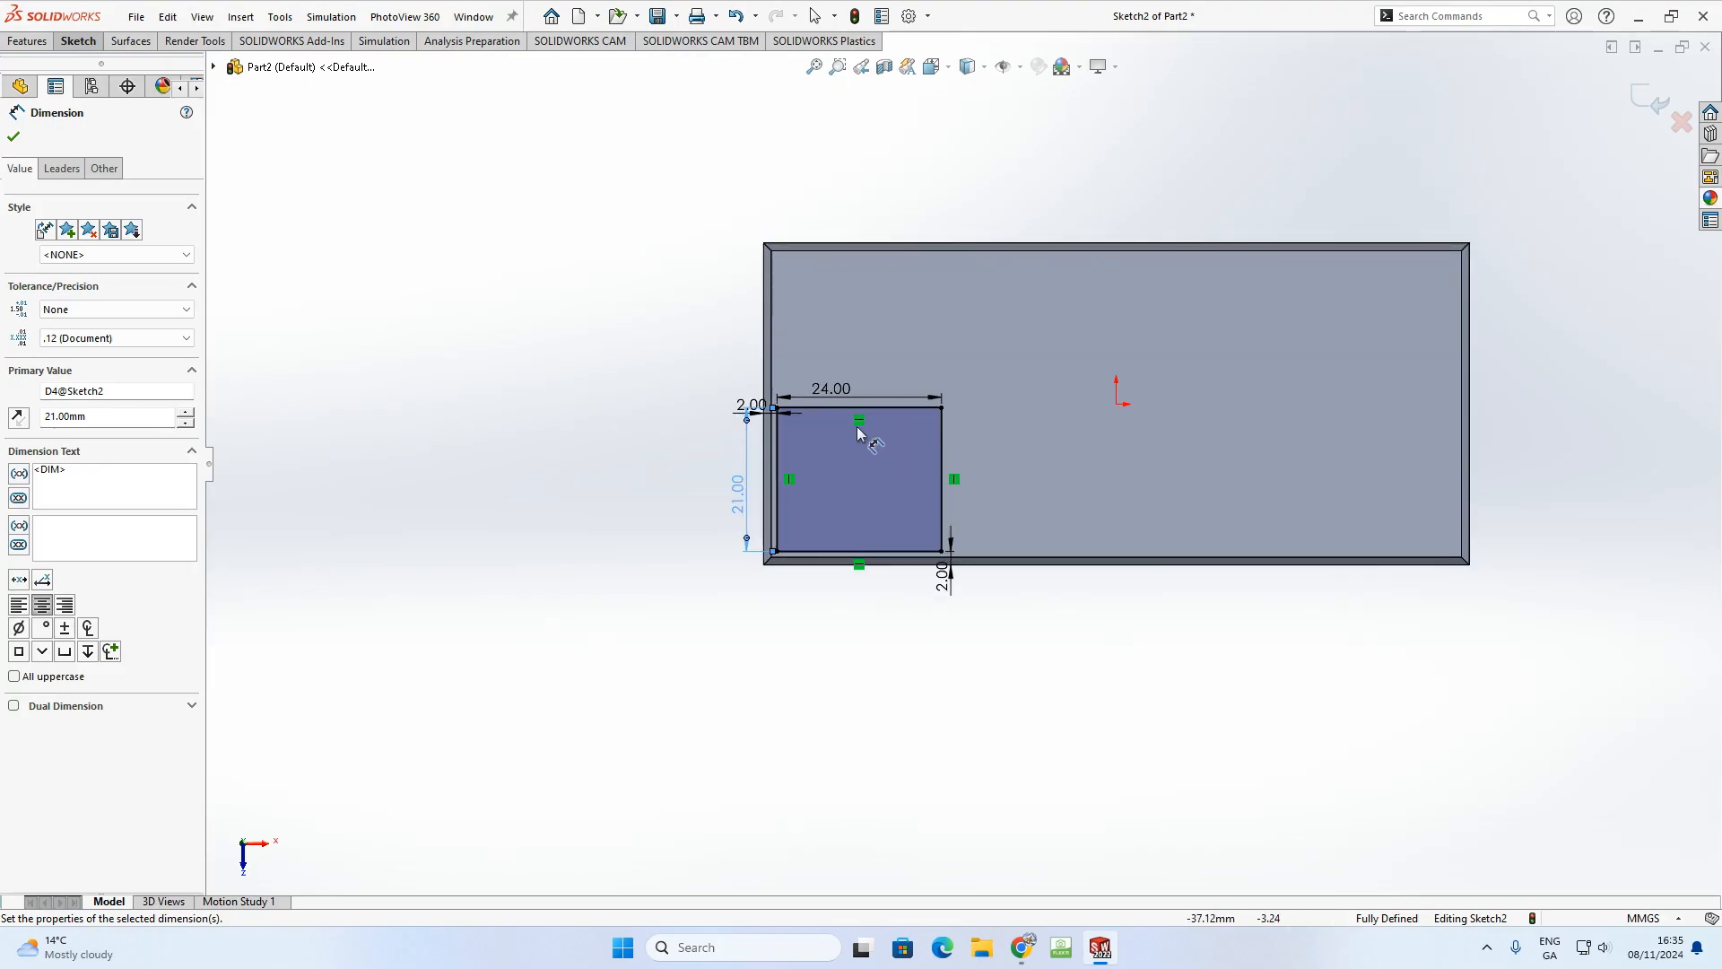
# - Extrude the 24 by 21 mm rectangle 4 mm upward from the bar base with a 15-degree inward draft
pyautogui.click(37, 41)
pyautogui.click(22, 60)
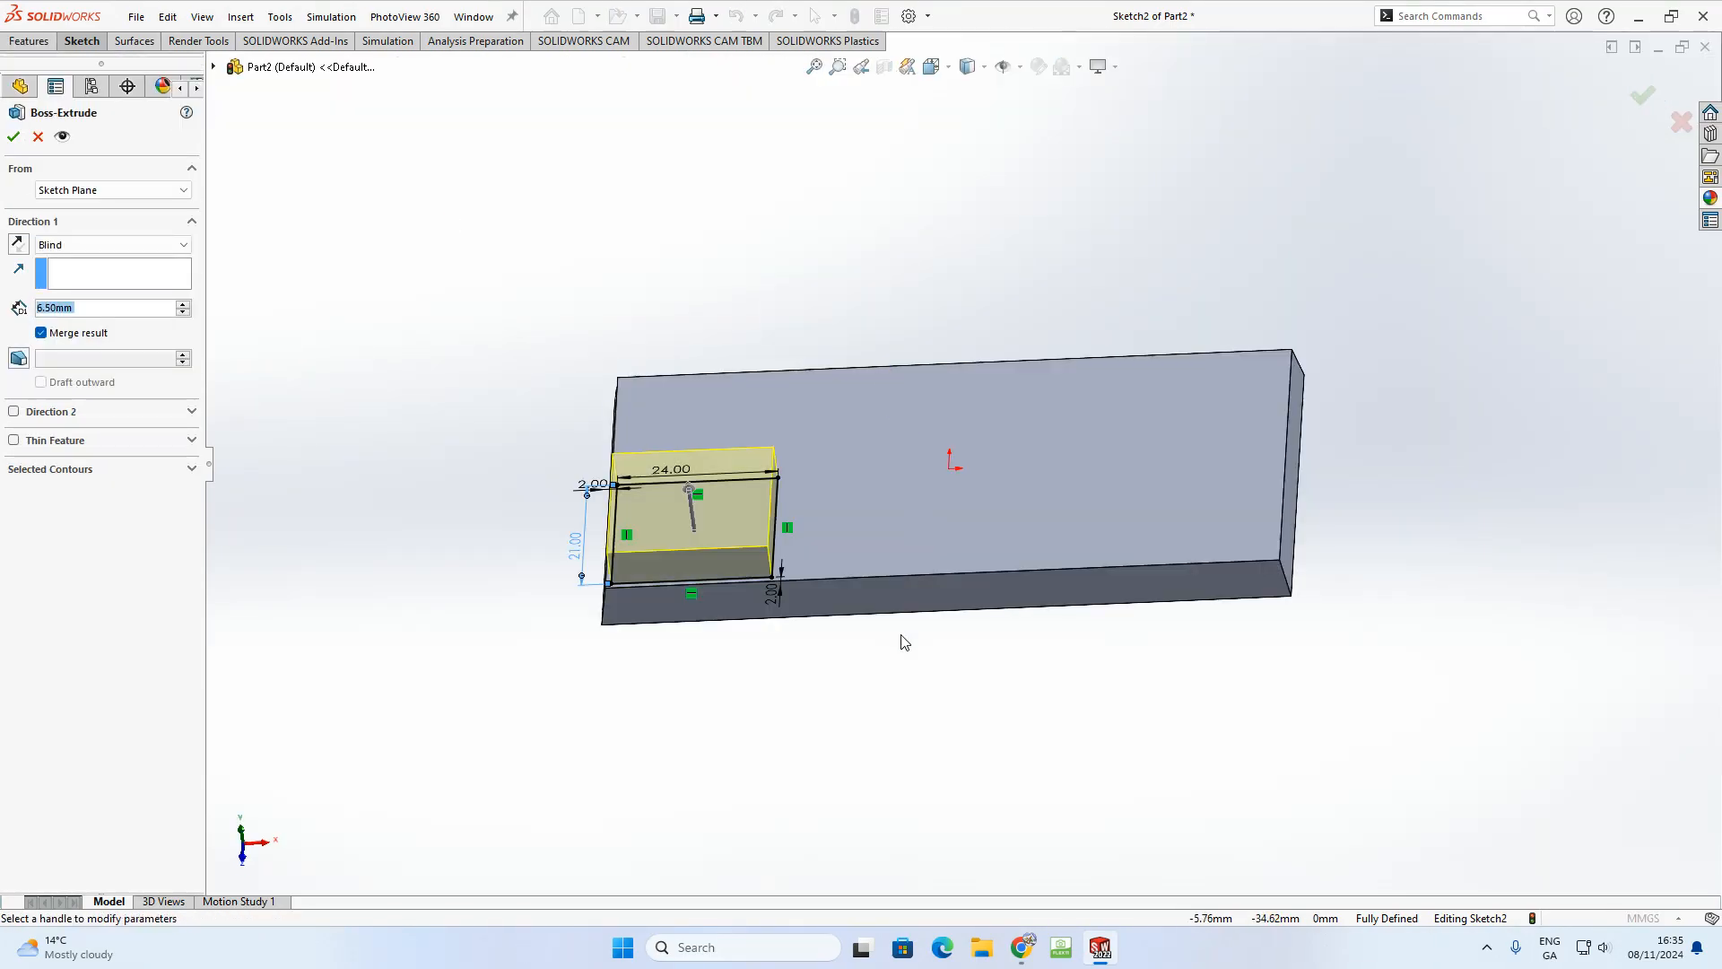
pyautogui.moveTo(901, 633); pyautogui.dragTo(903, 484, button='middle')
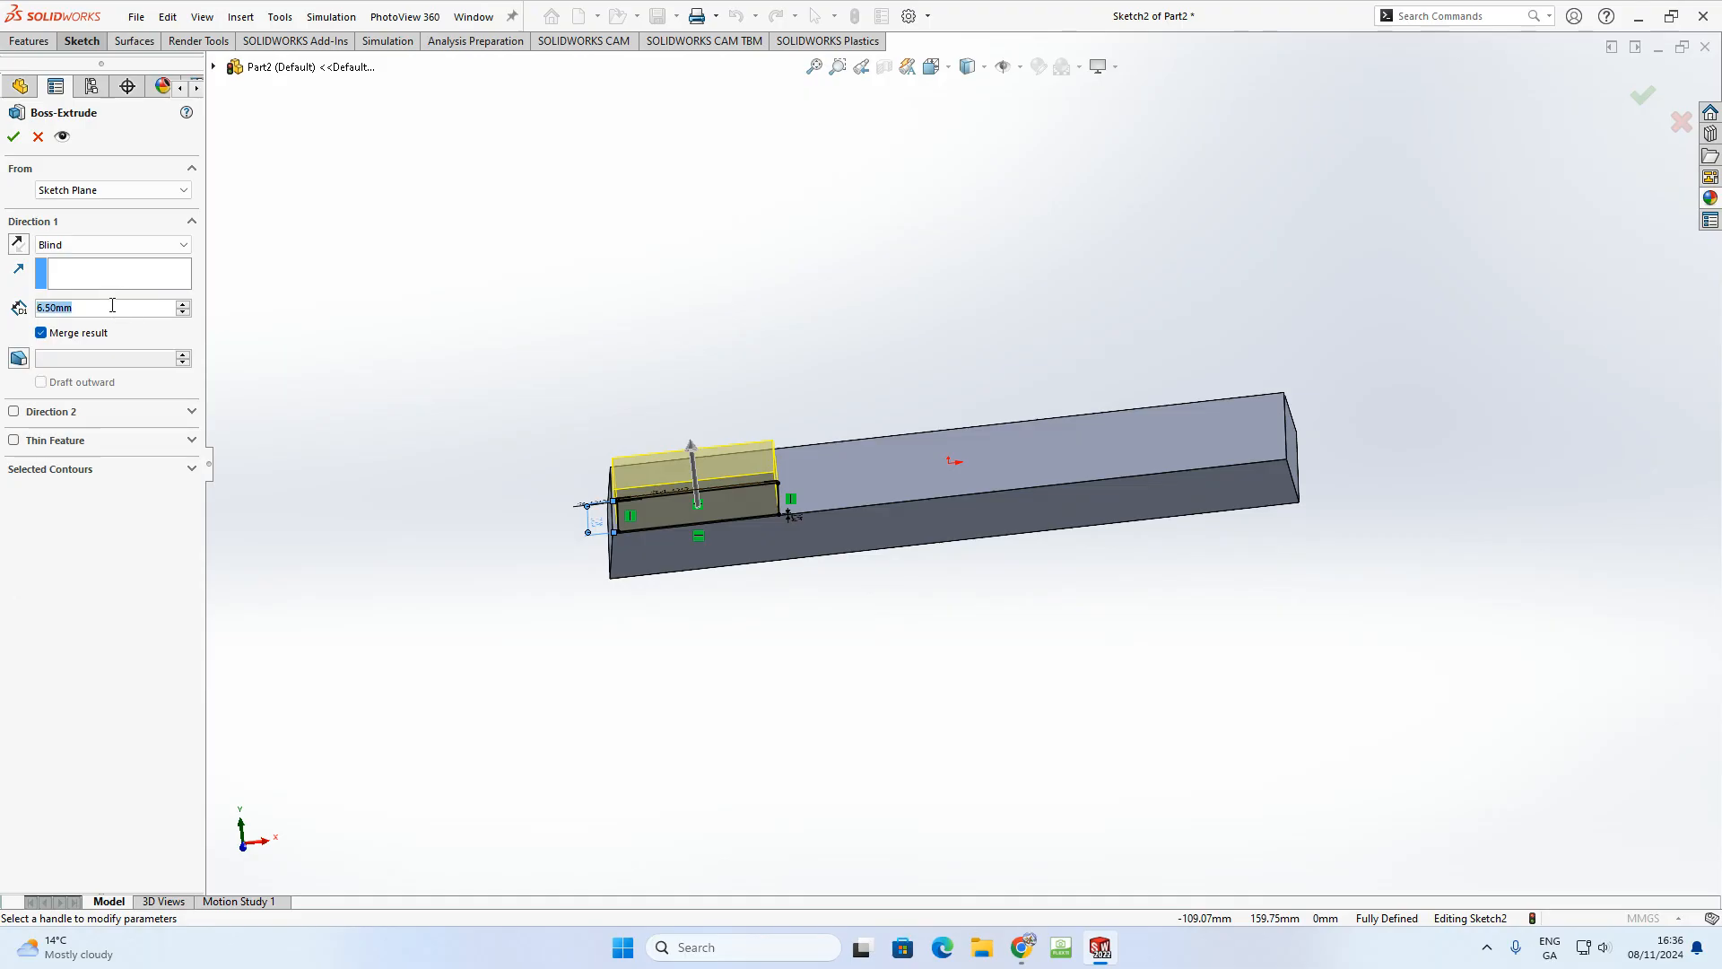
pyautogui.write('4')
pyautogui.press('Return')
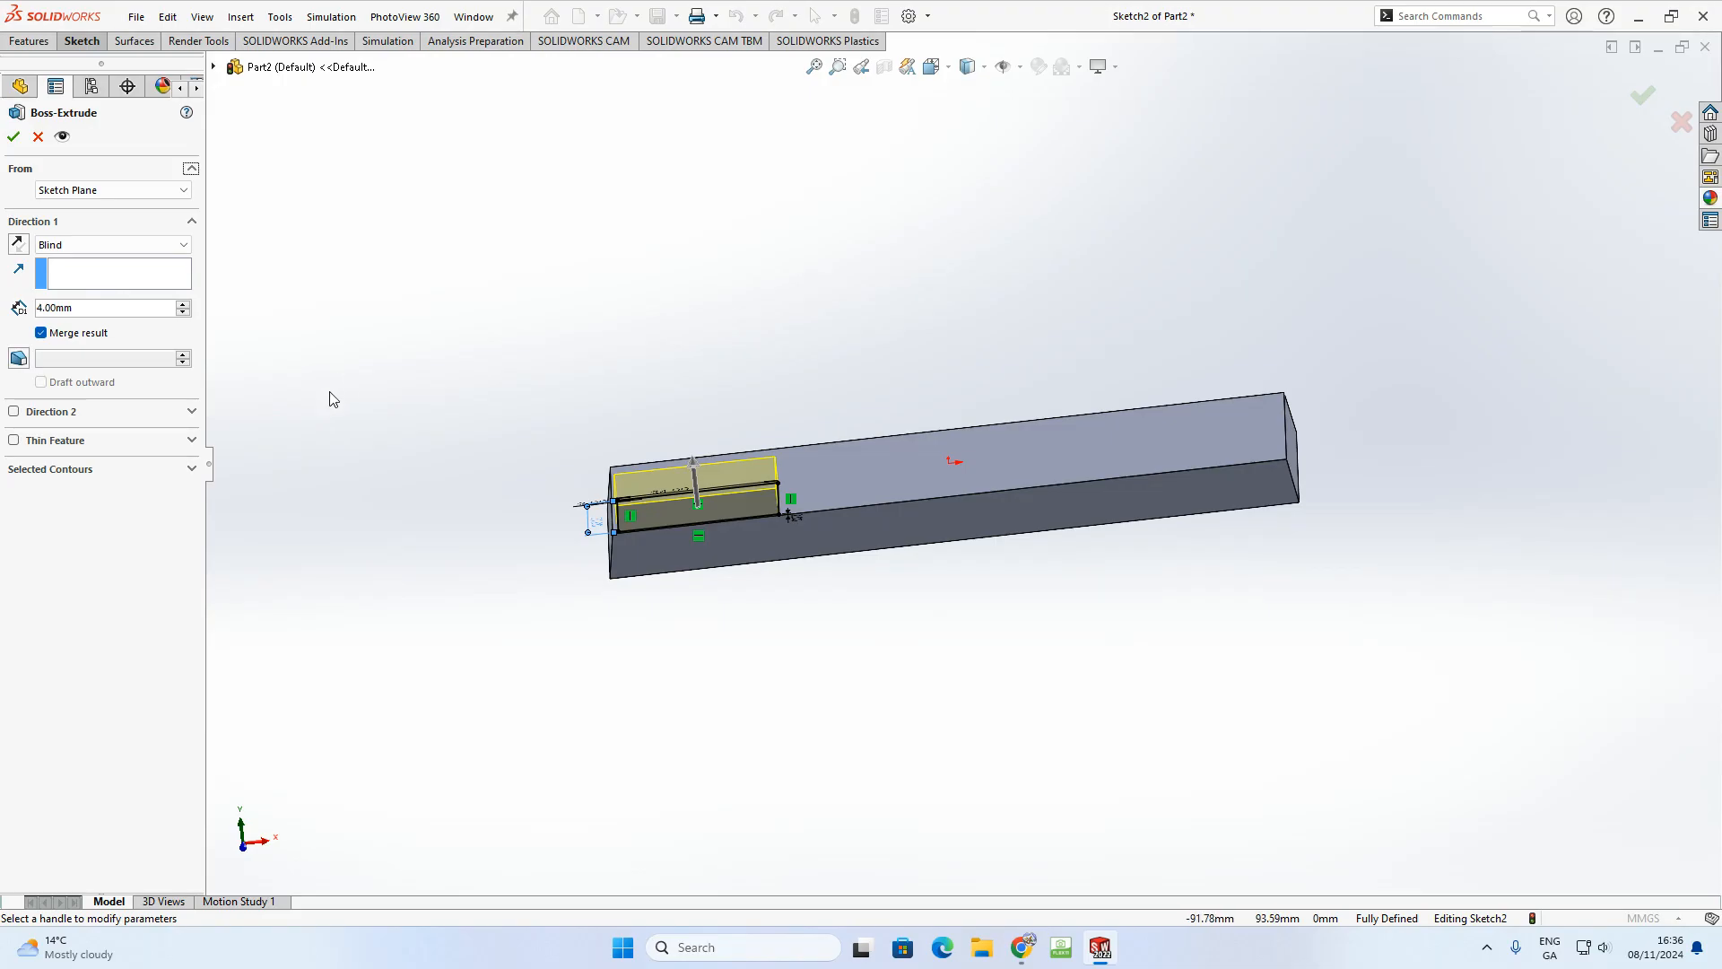
pyautogui.scroll(-3, 780, 445)
pyautogui.moveTo(781, 446); pyautogui.dragTo(781, 418, button='middle')
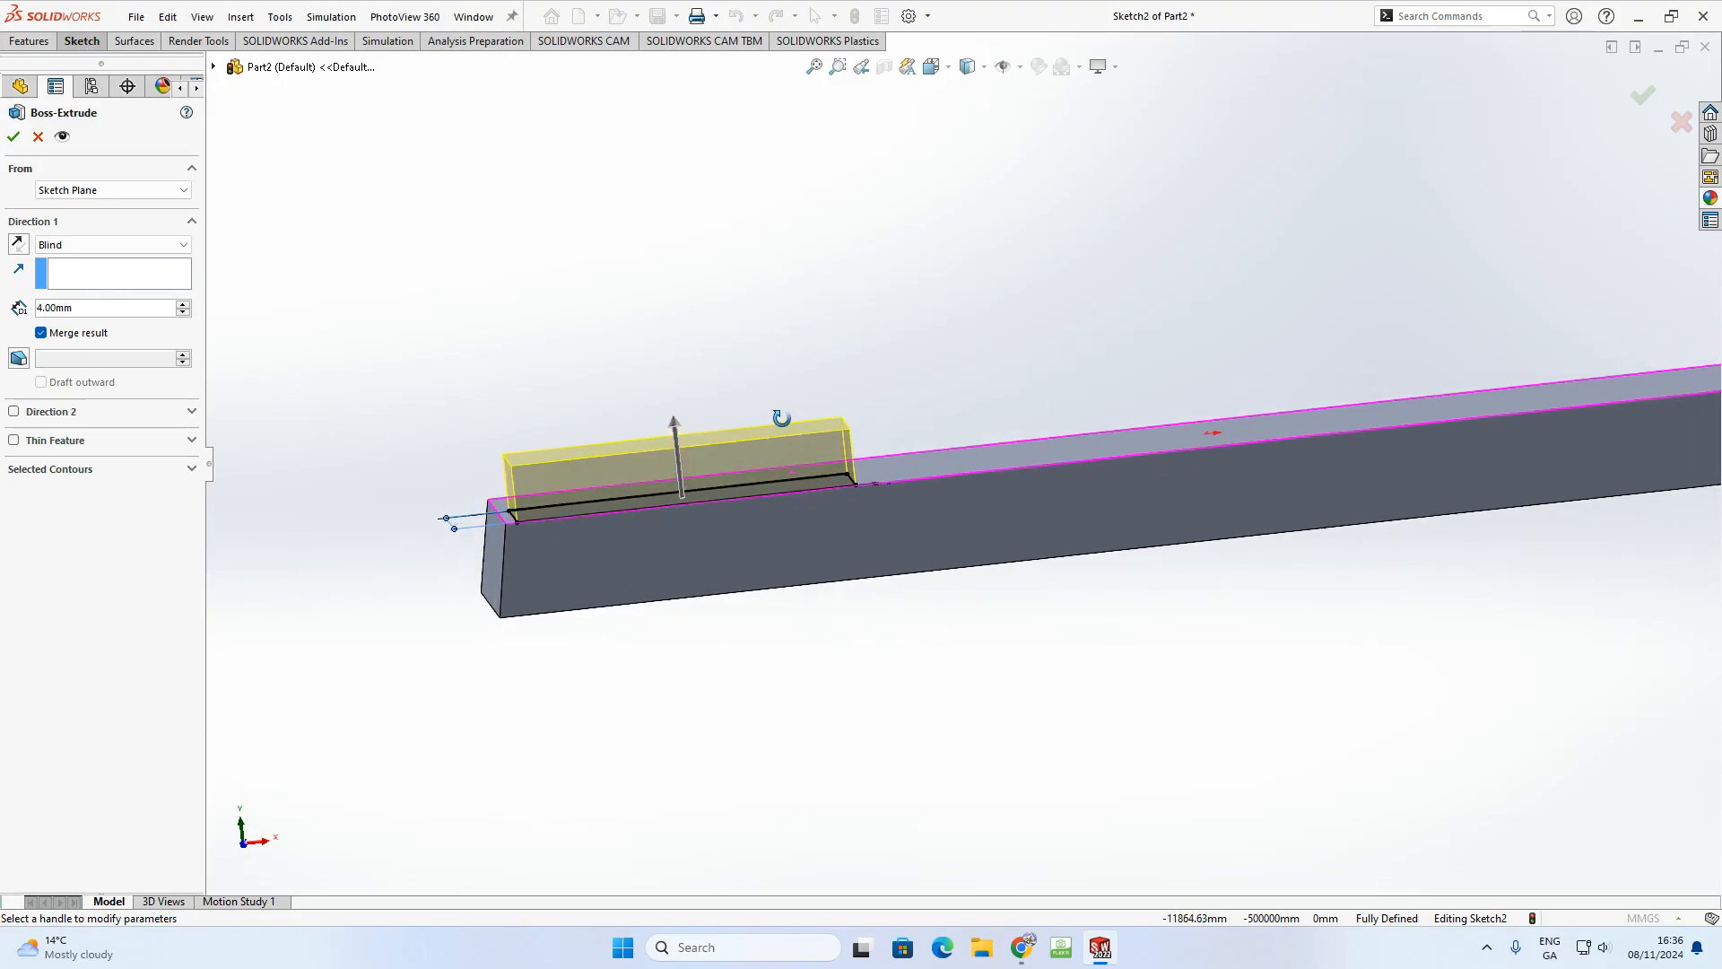
pyautogui.click(23, 360)
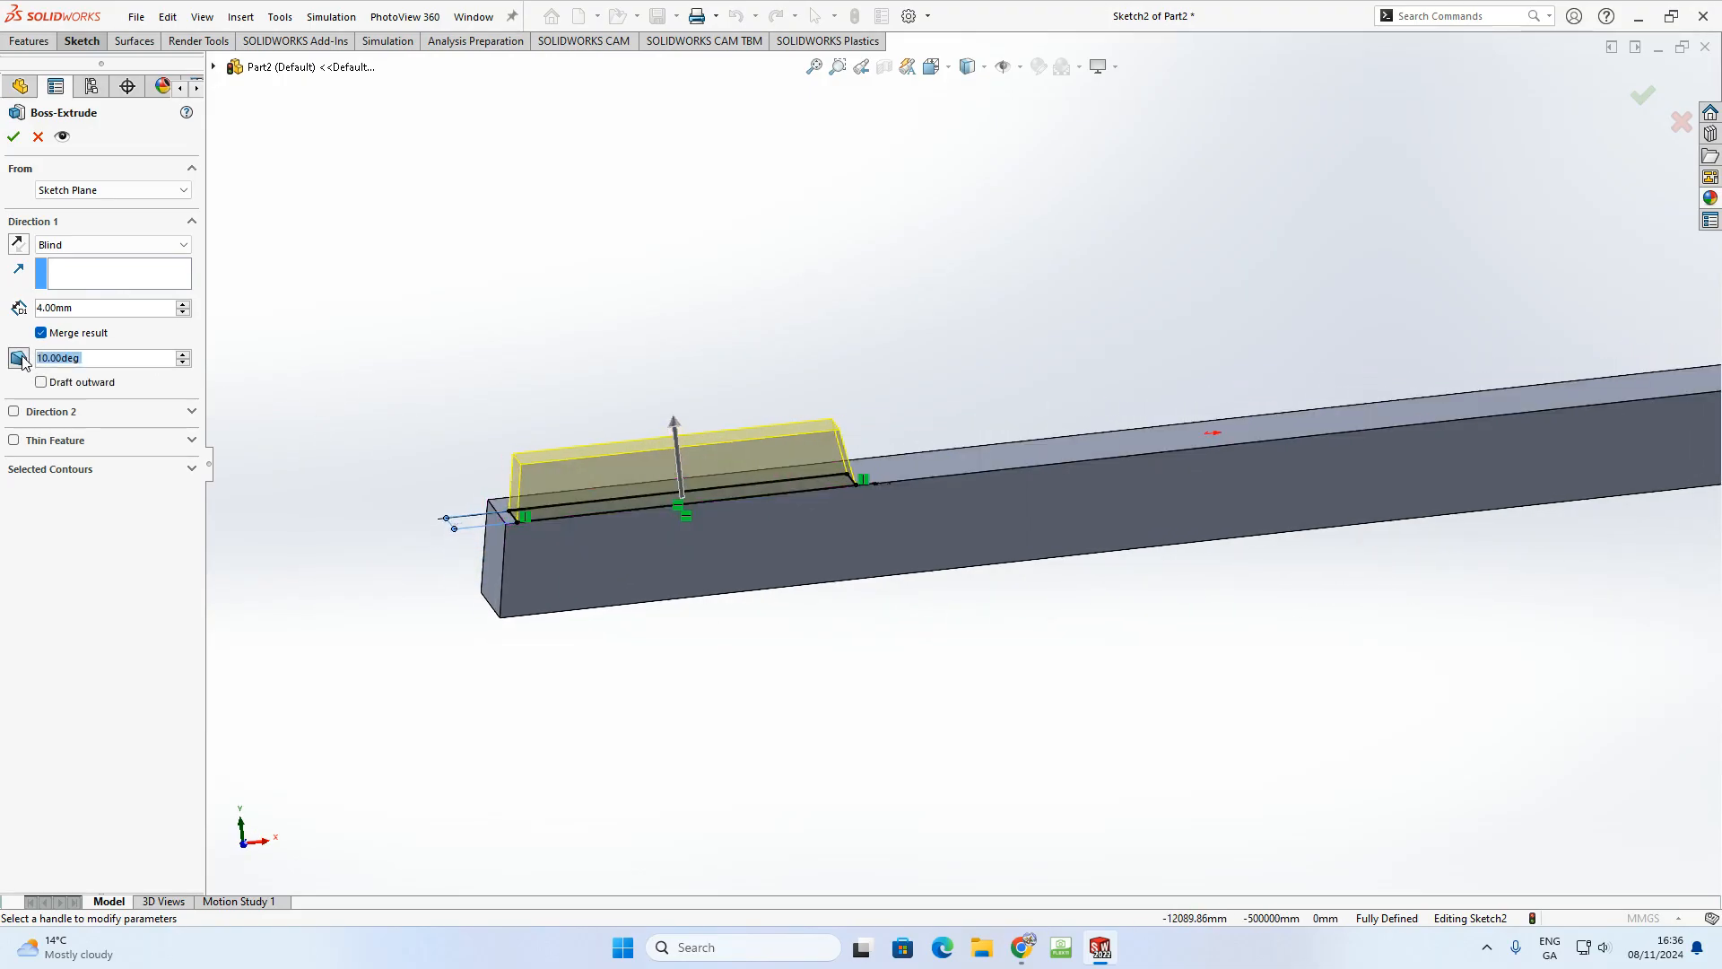
pyautogui.click(182, 356)
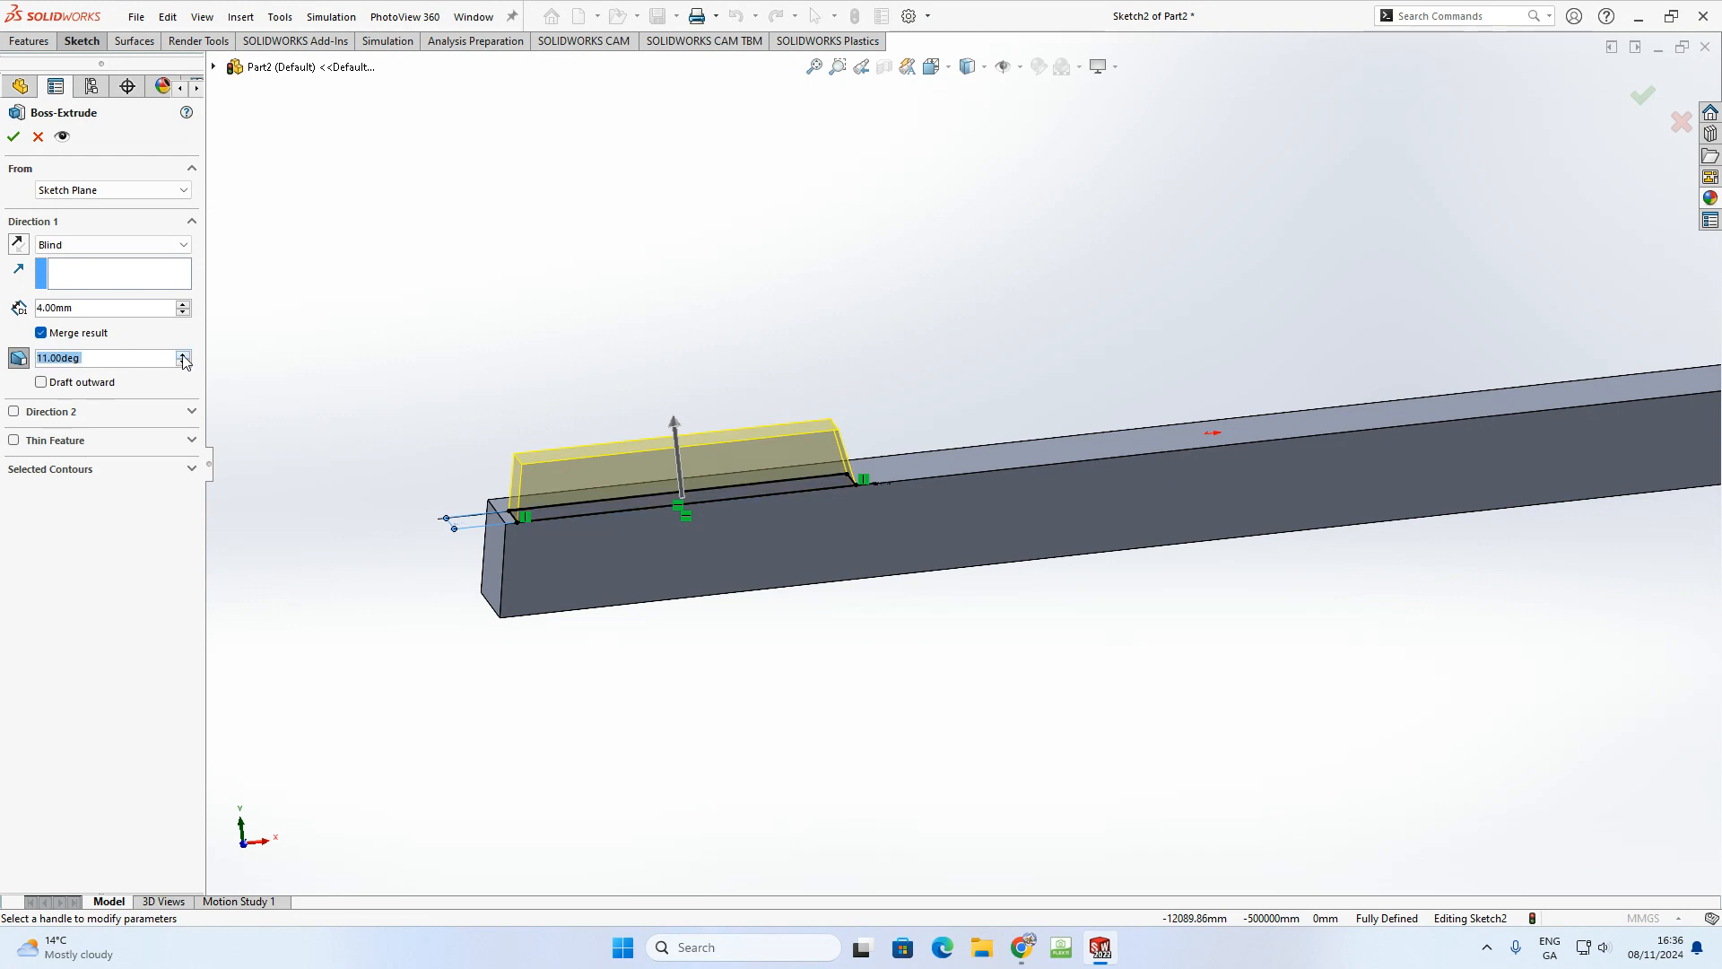
pyautogui.click(13, 139)
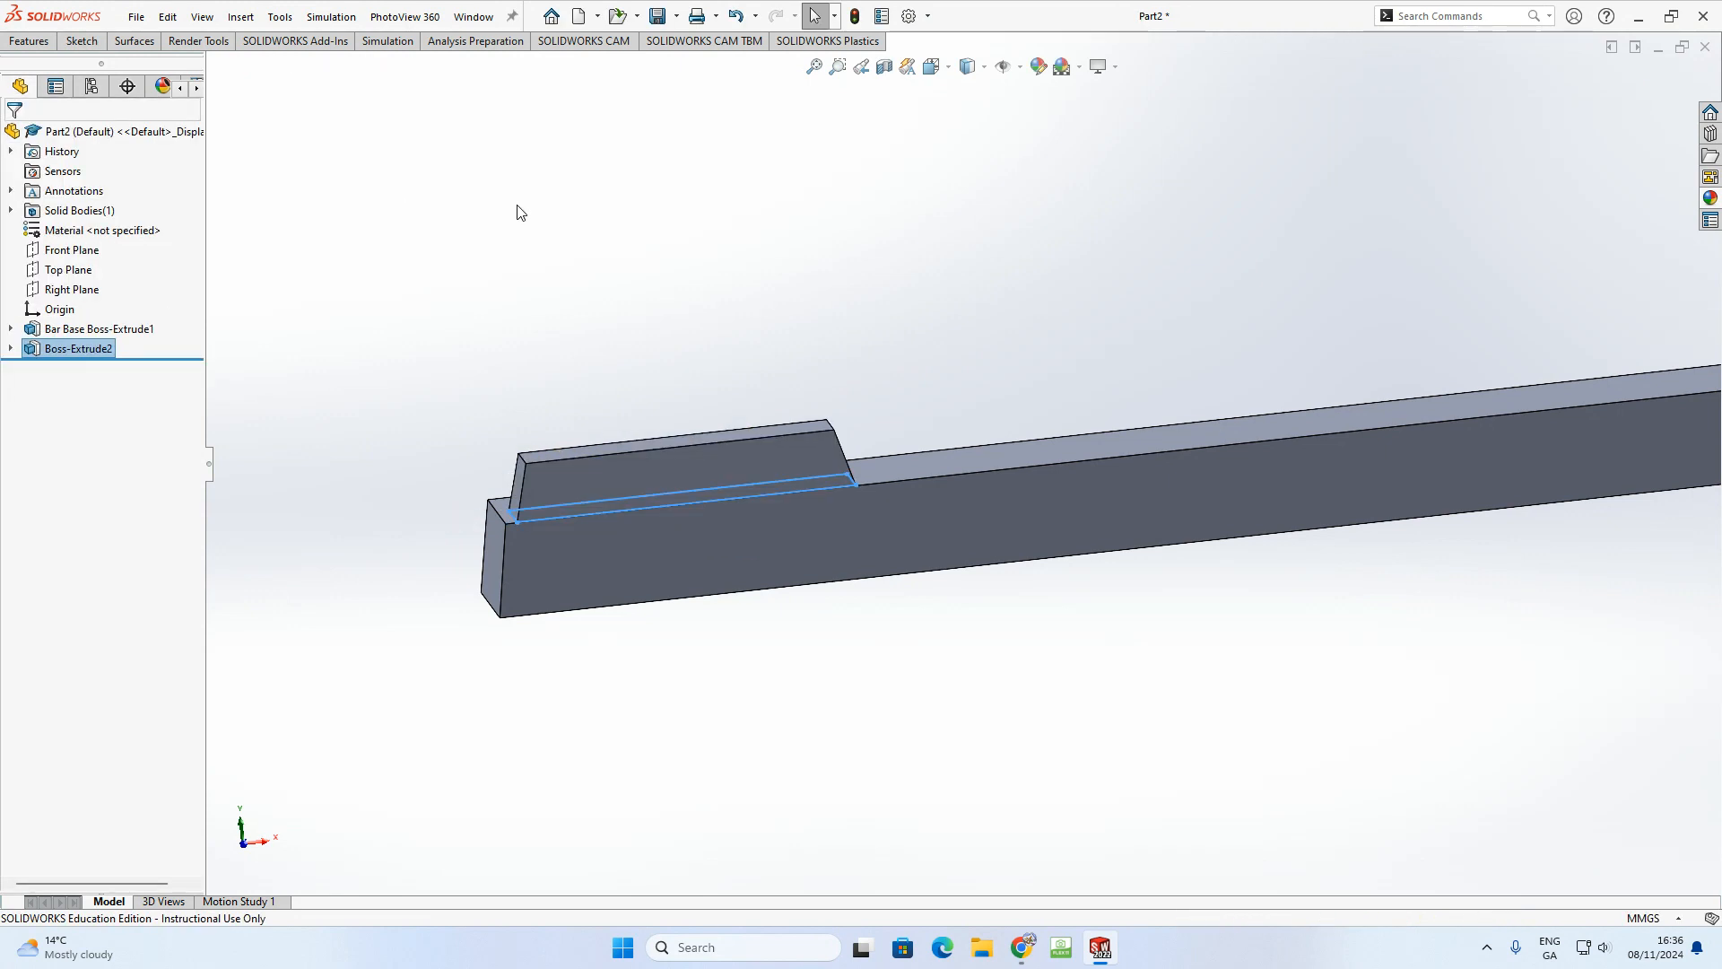
# - Start a new sketch on the top face of the raised chocolate piece
pyautogui.click(521, 212)
pyautogui.moveTo(523, 215); pyautogui.dragTo(558, 320, button='middle')
pyautogui.scroll(6, 849, 377)
pyautogui.moveTo(847, 377); pyautogui.dragTo(1031, 453, button='middle')
pyautogui.scroll(3, 956, 456)
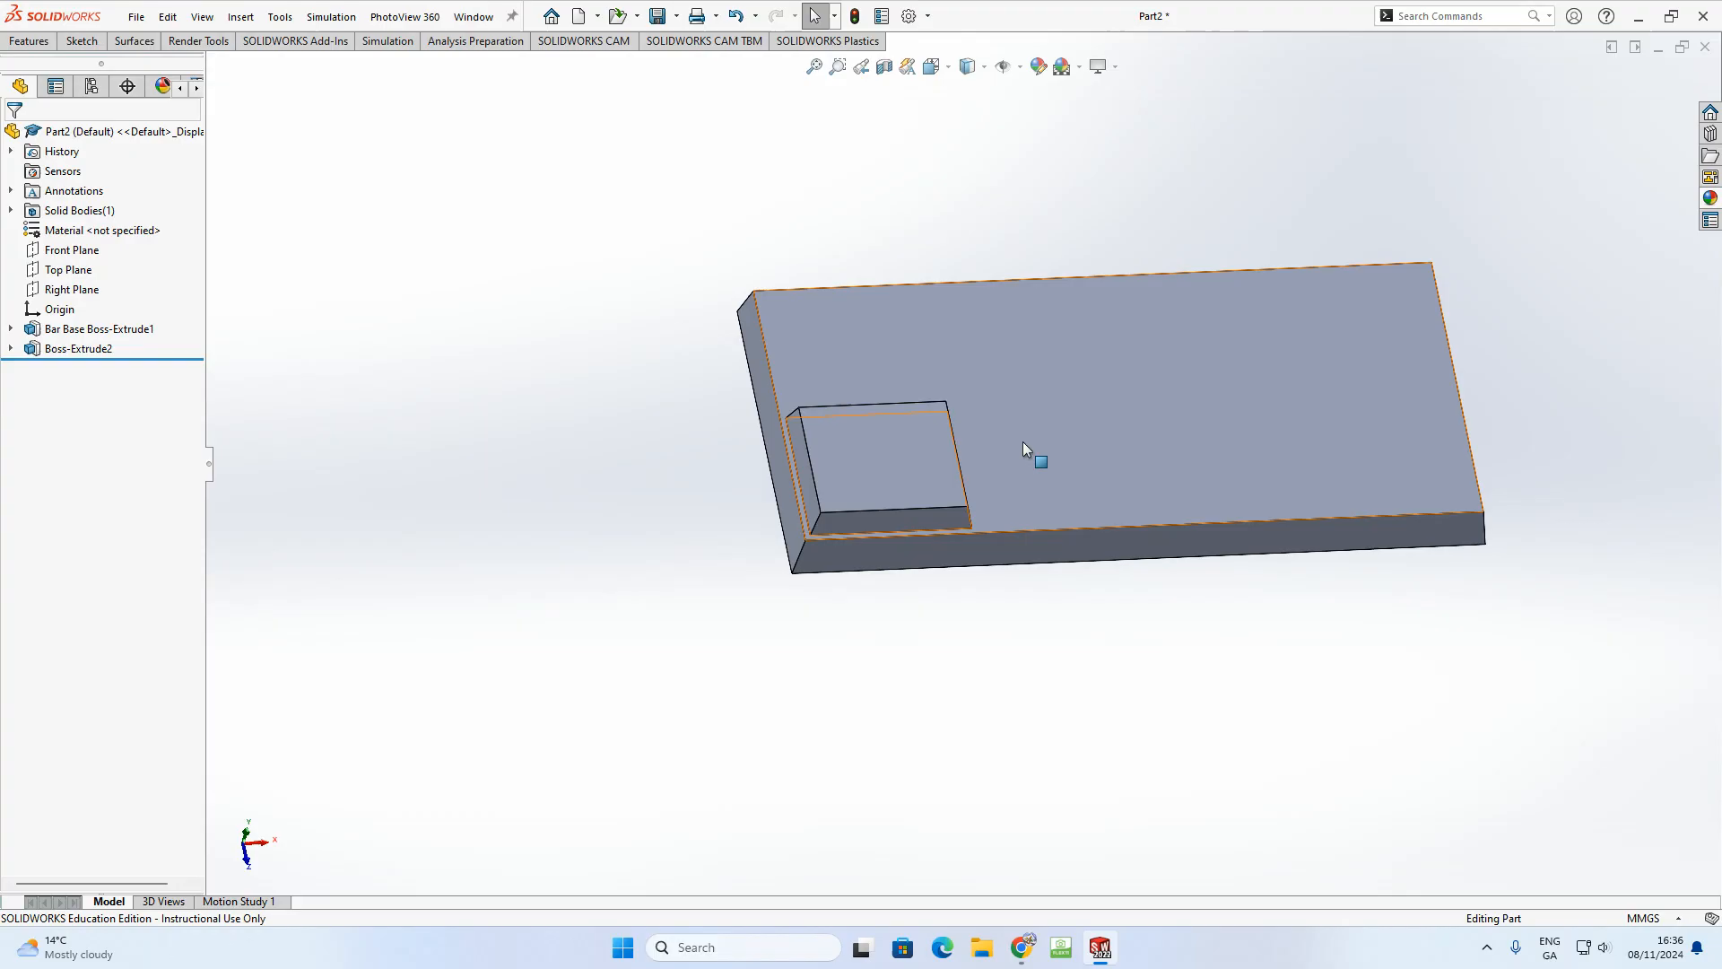
pyautogui.click(891, 461)
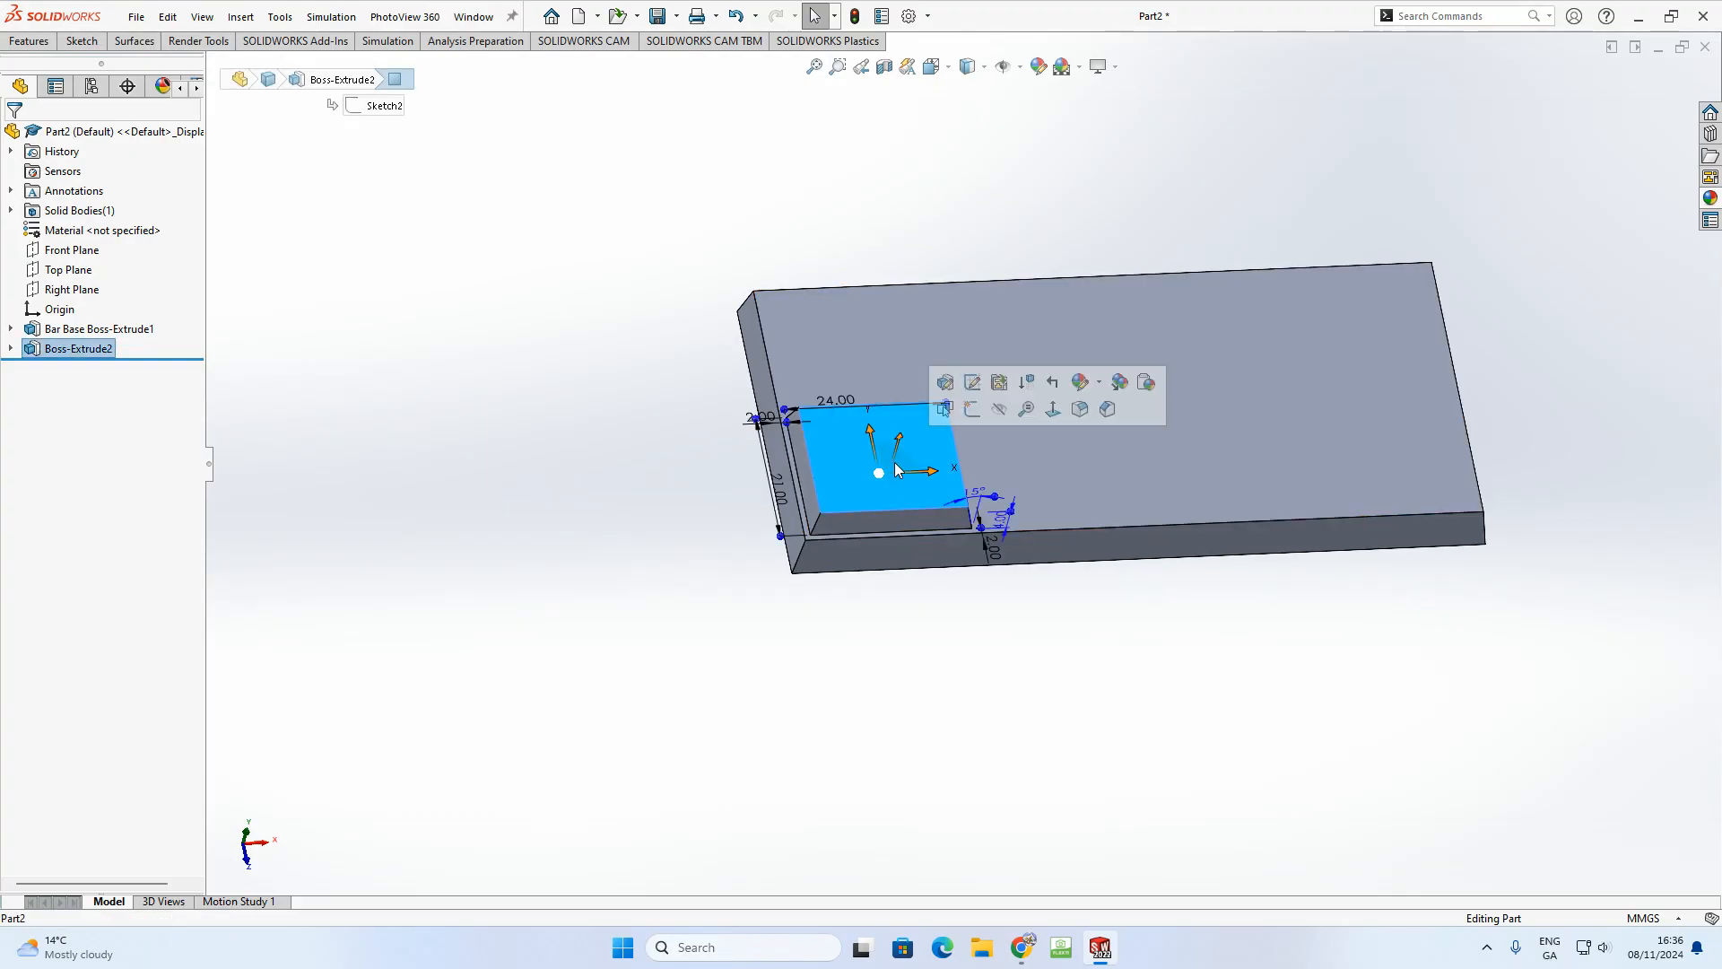
pyautogui.click(973, 409)
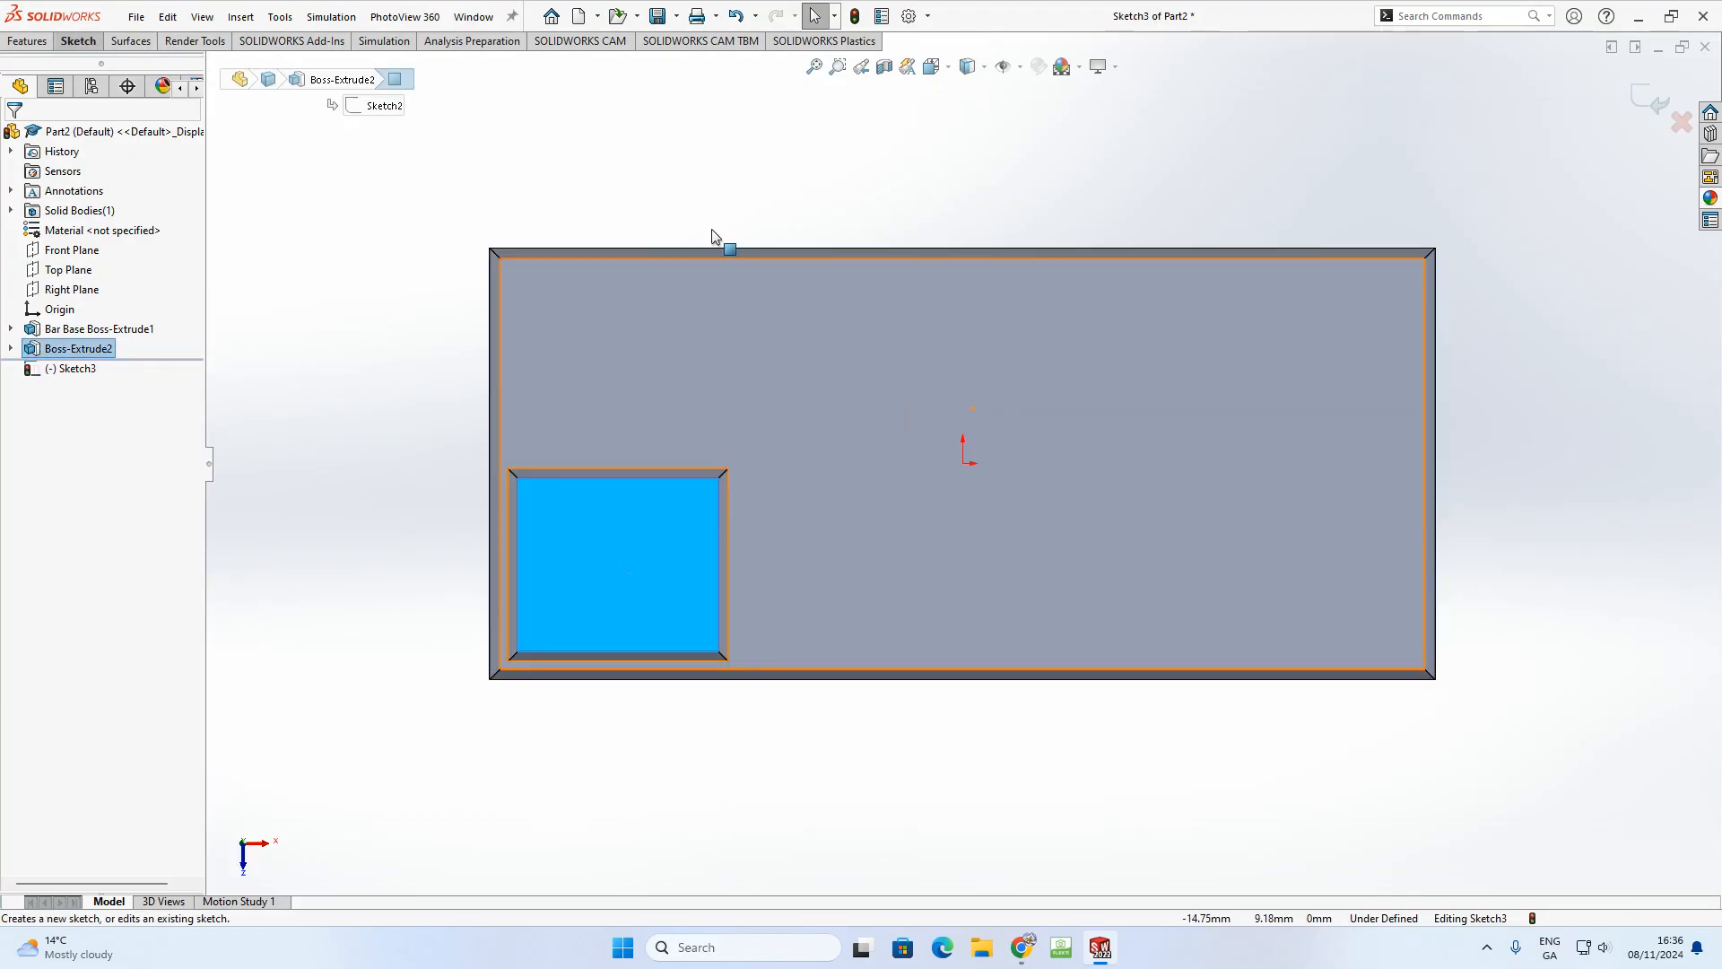
pyautogui.click(693, 171)
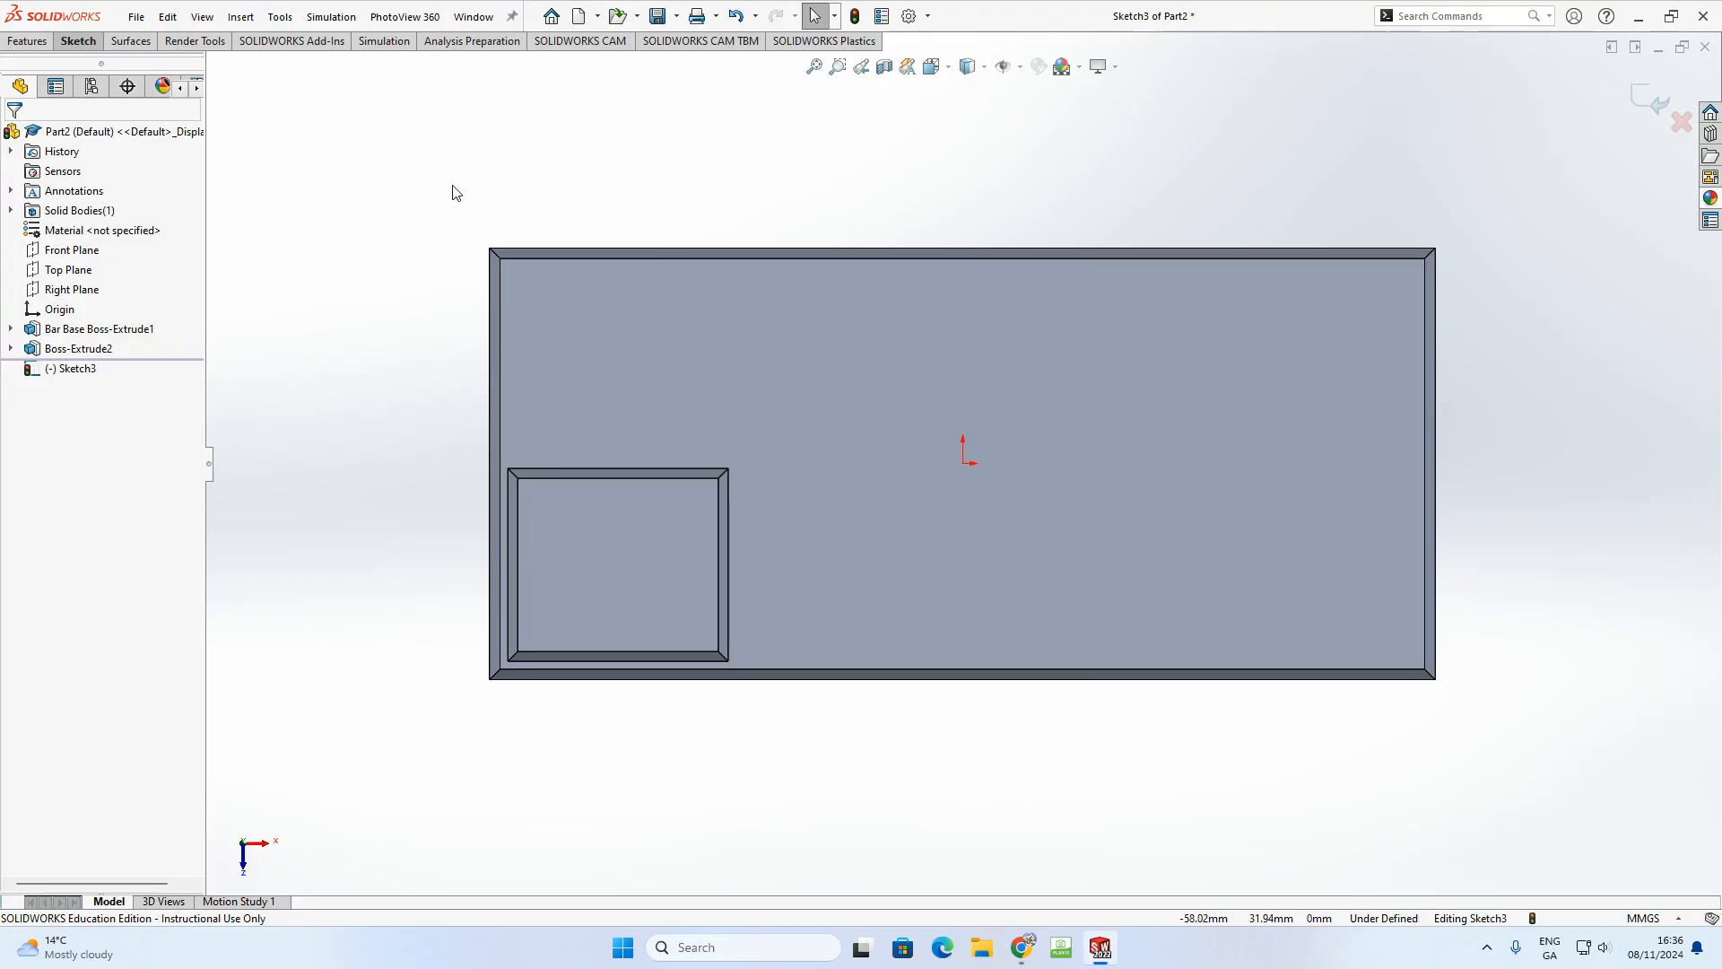
pyautogui.click(615, 614)
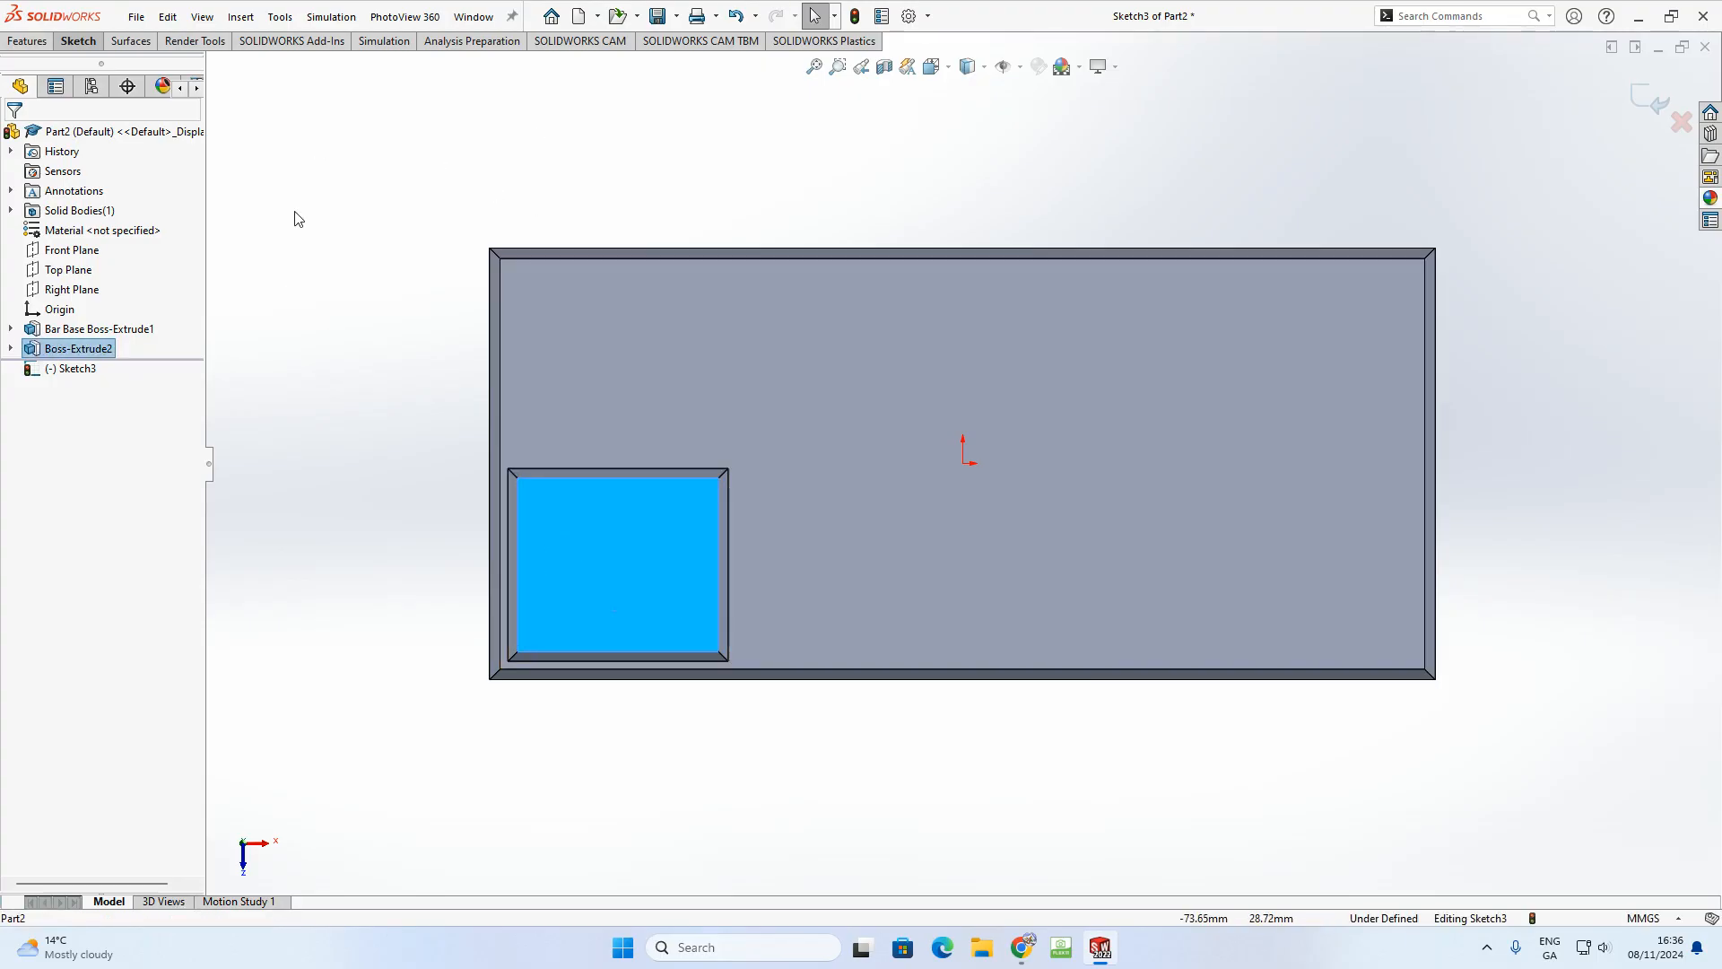
pyautogui.click(368, 226)
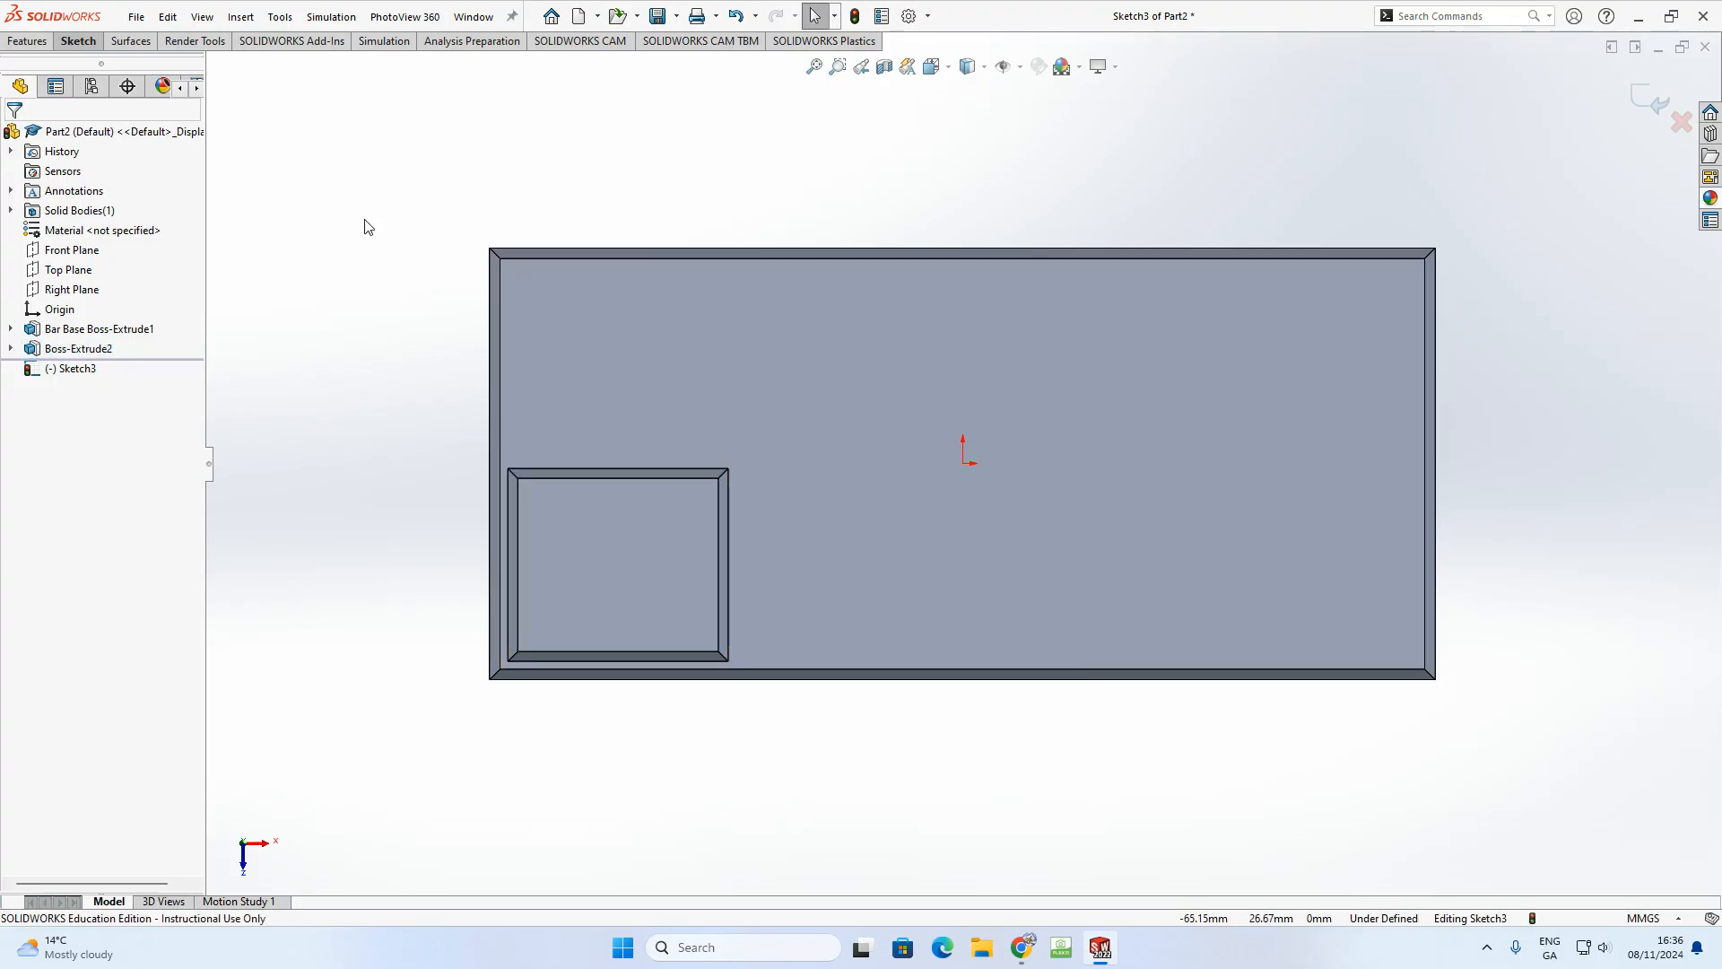
# - Draw a diagonal centerline across the piece's top face from its lower-left corner to its upper-right corner
pyautogui.click(85, 42)
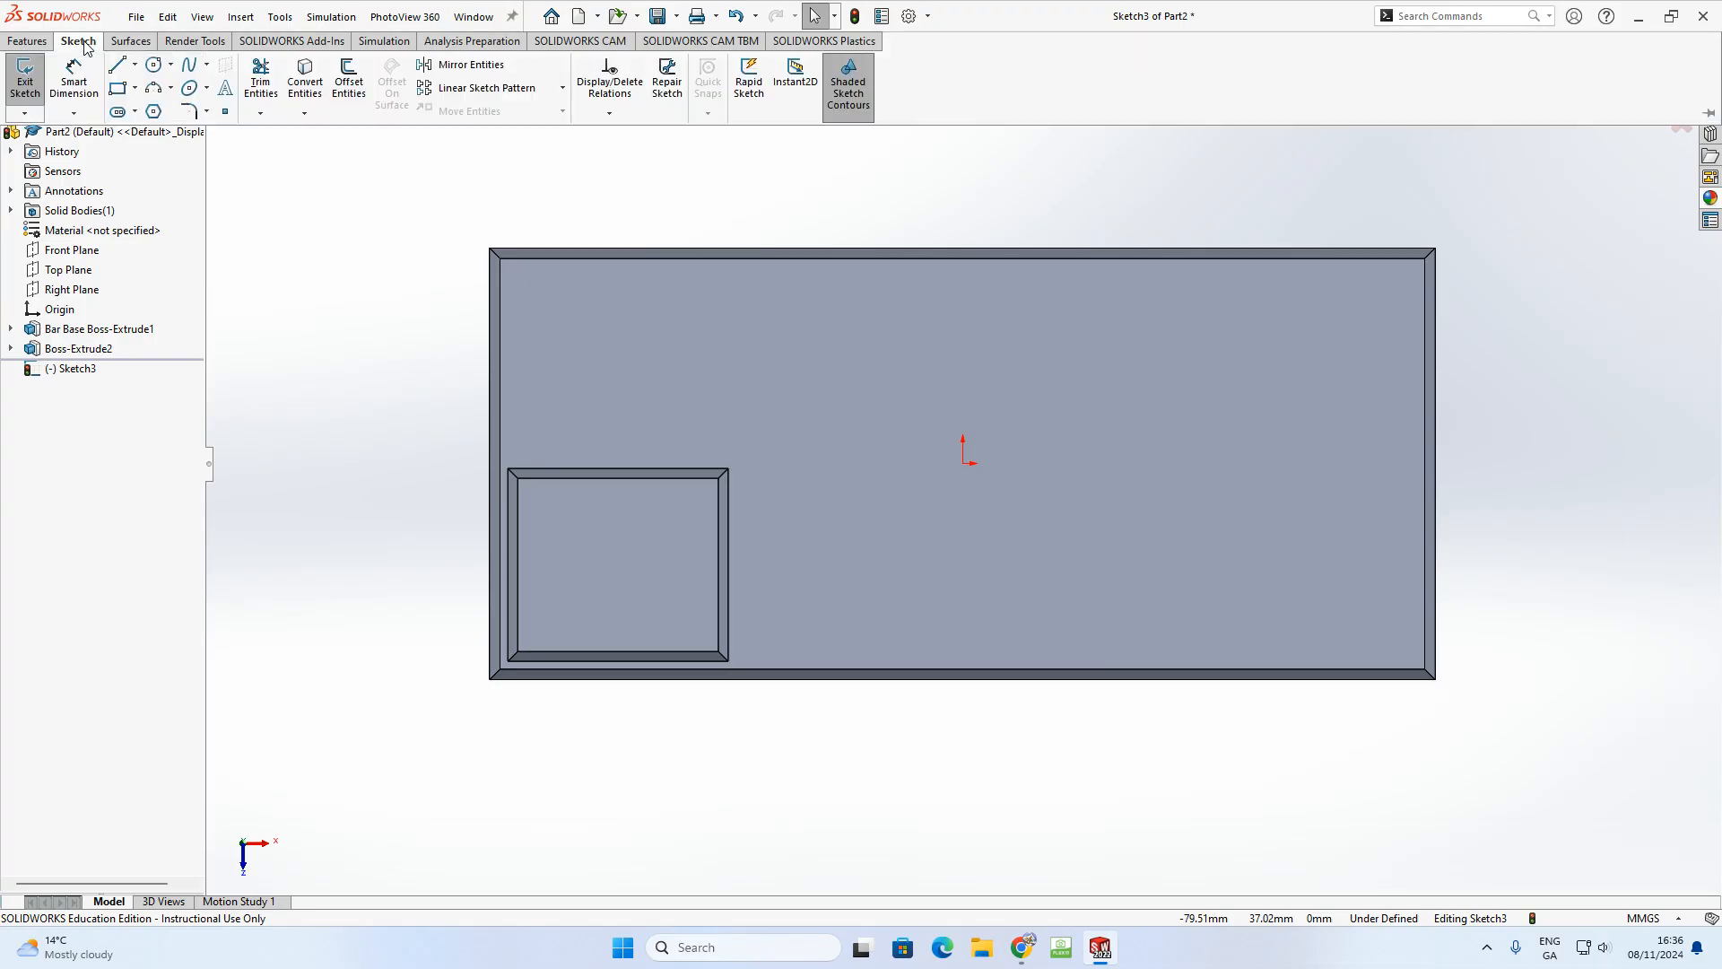
pyautogui.click(135, 66)
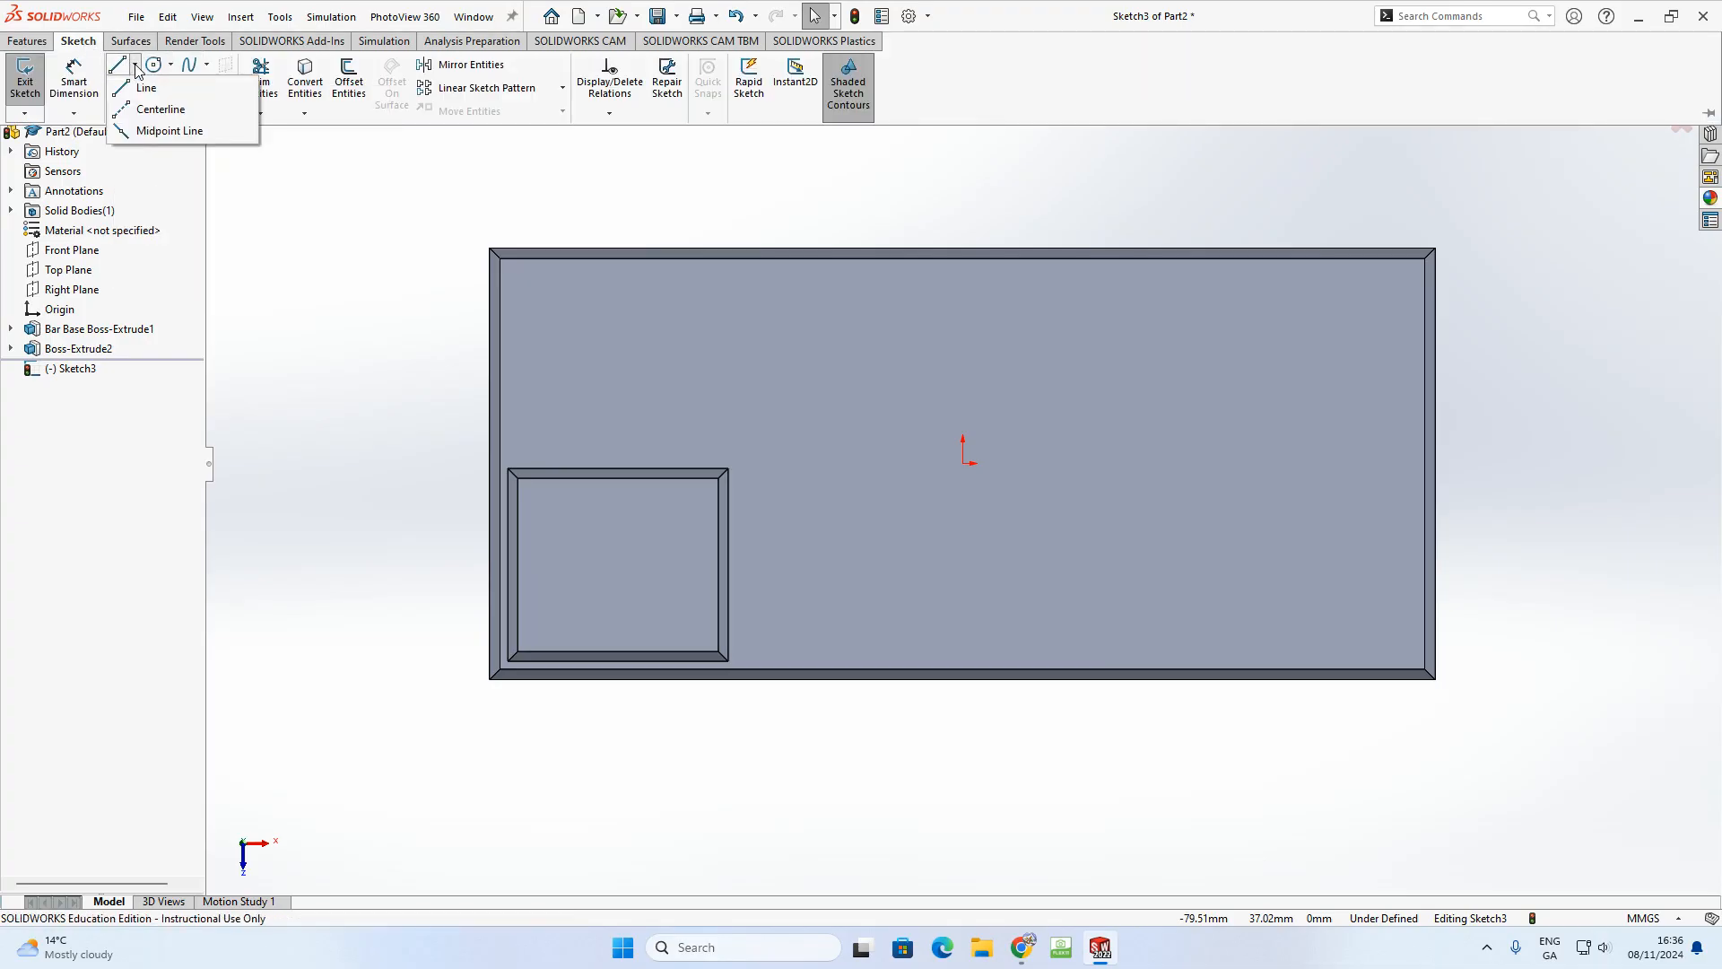
pyautogui.click(145, 116)
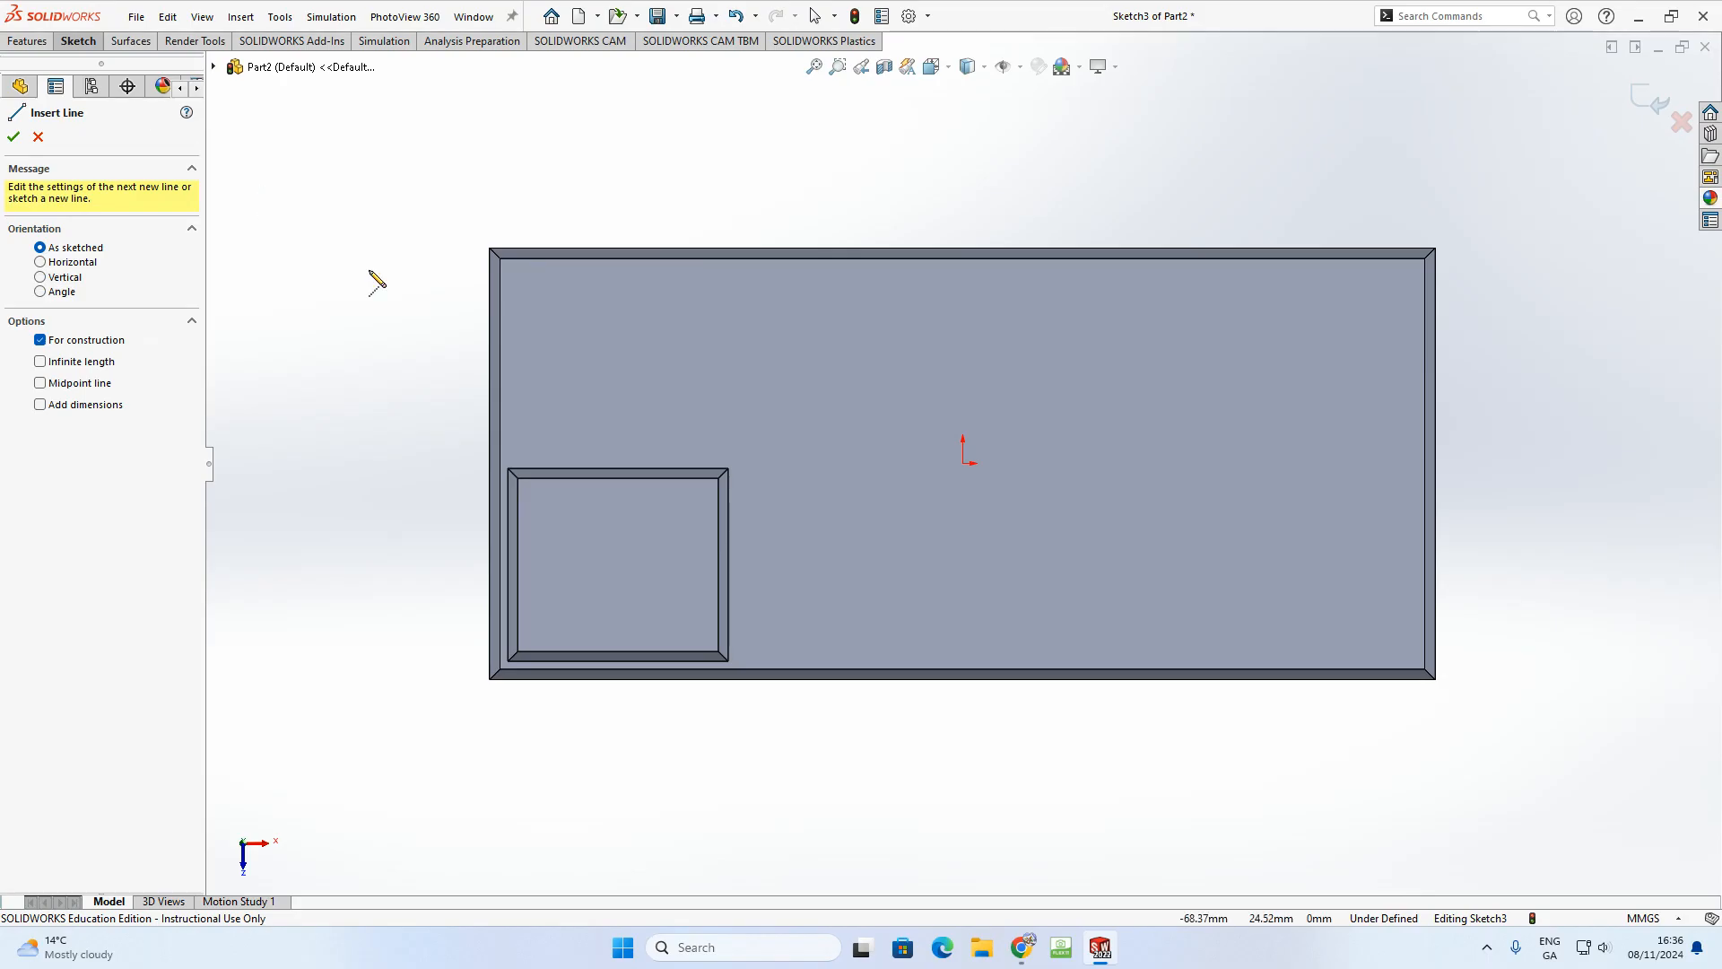
pyautogui.scroll(-1, 538, 654)
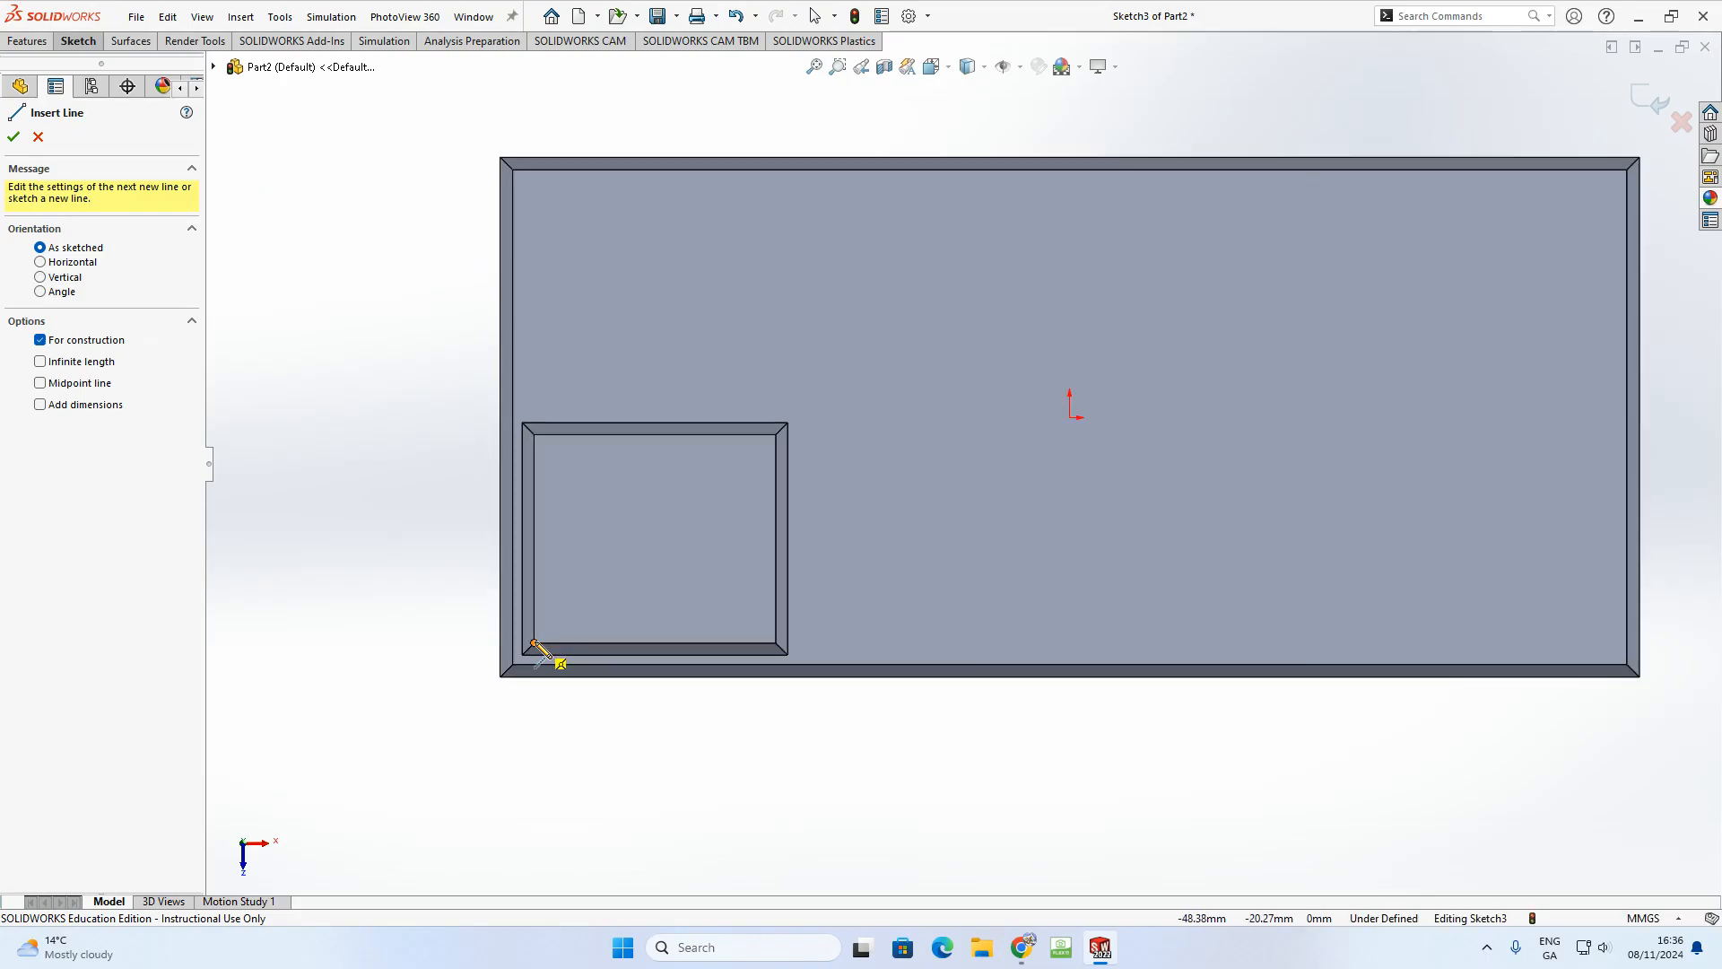
pyautogui.click(535, 643)
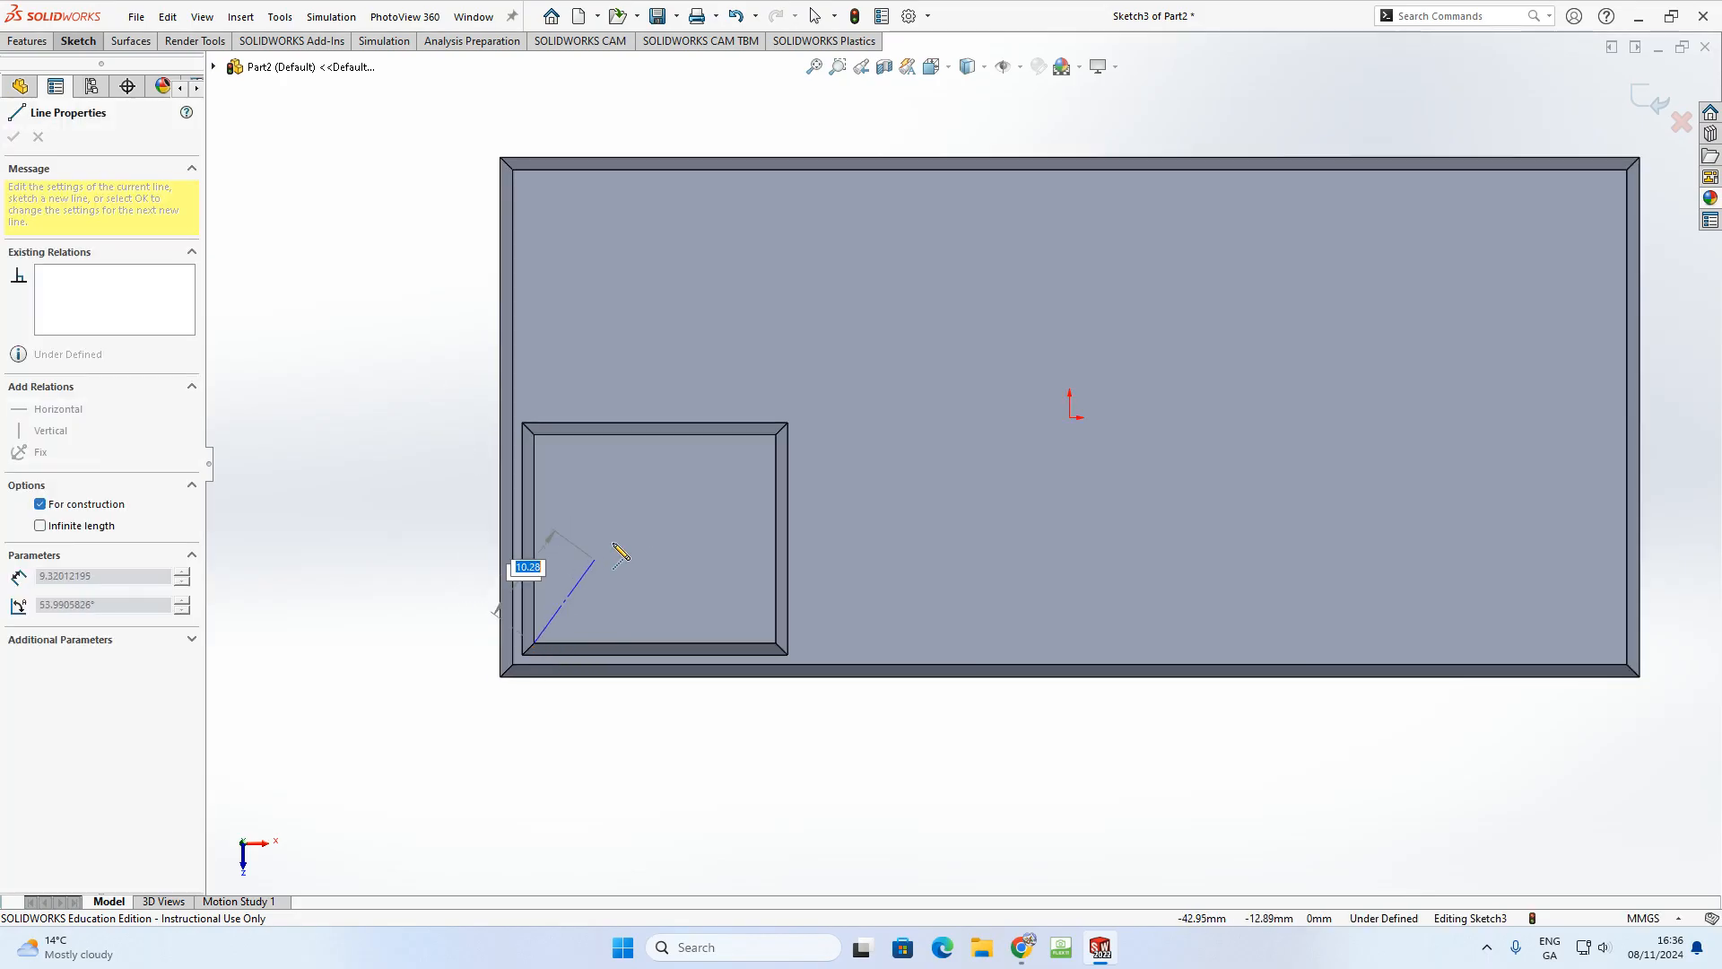
pyautogui.click(776, 436)
pyautogui.press('Escape')
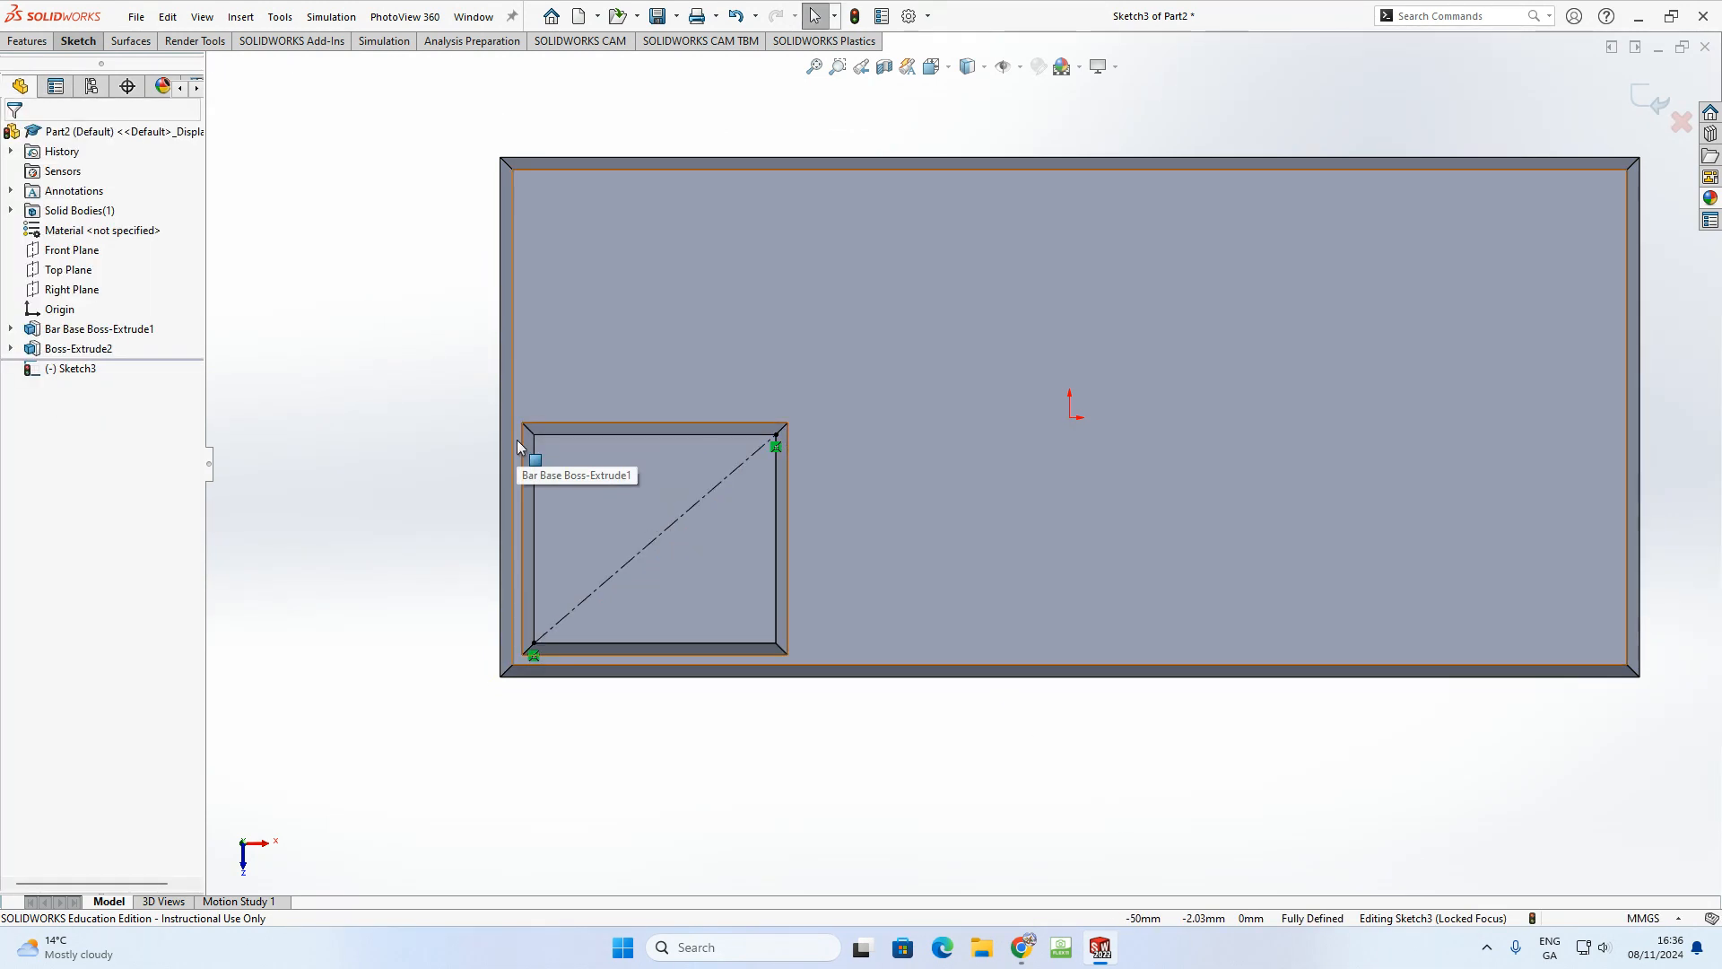
# - Offset the diagonal centerline by 1 mm toward the piece's lower-right side, with a dimension added
pyautogui.click(69, 47)
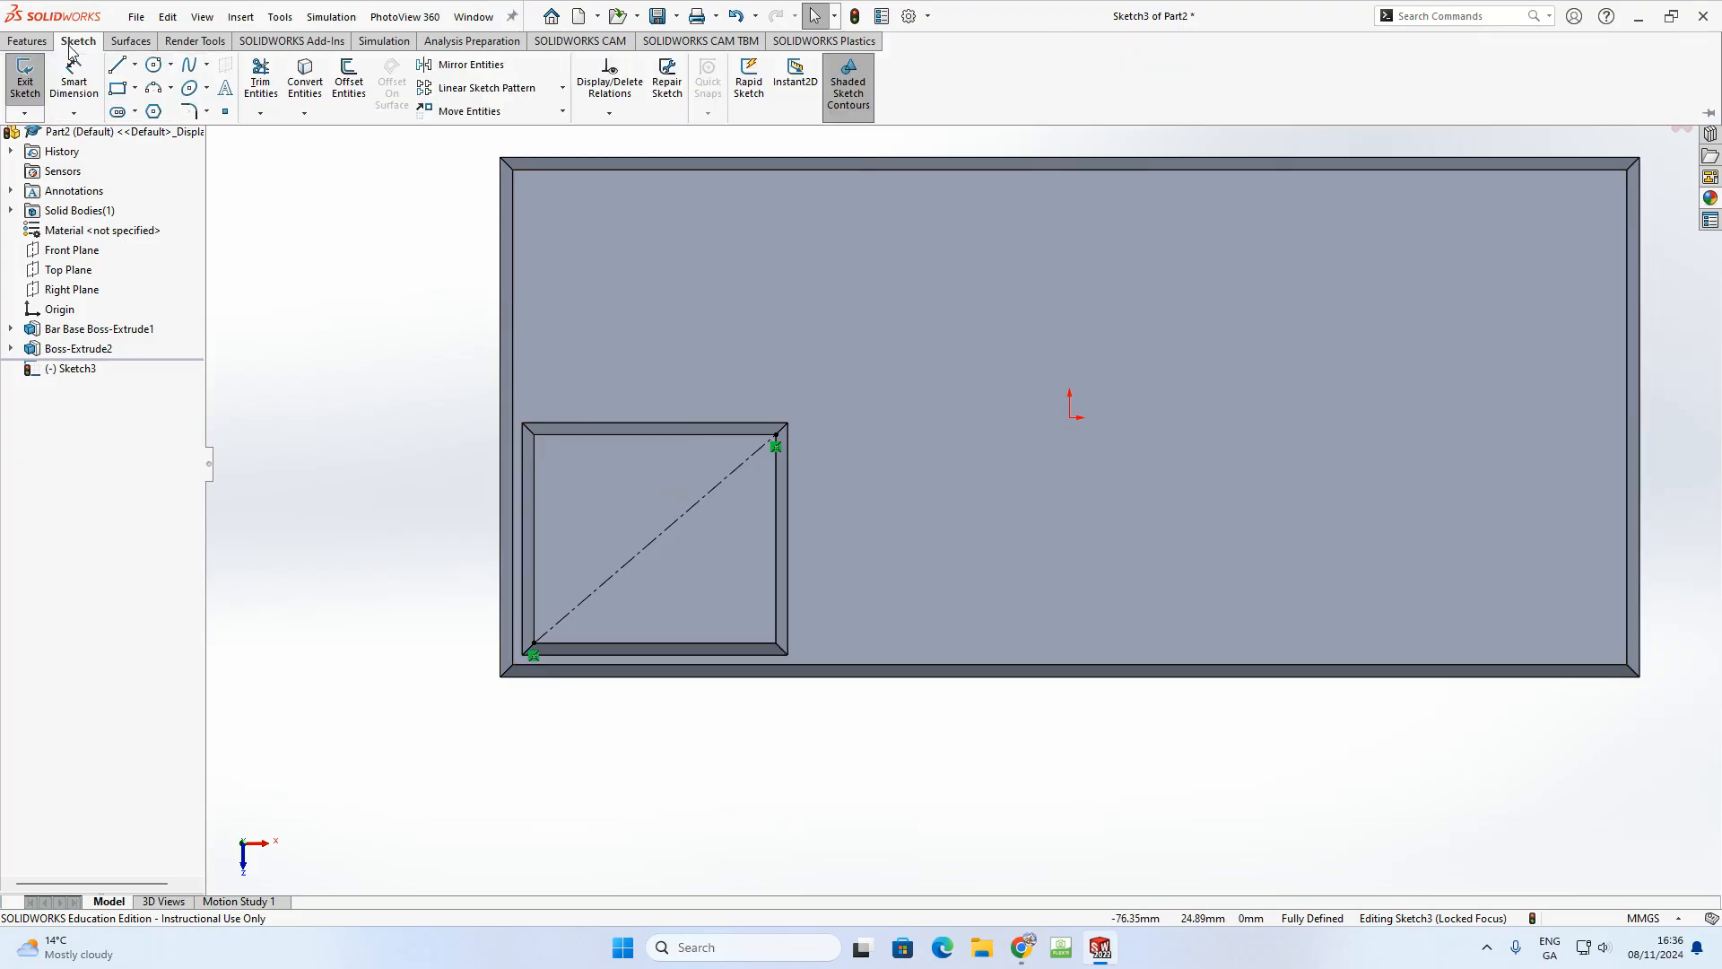
pyautogui.click(353, 87)
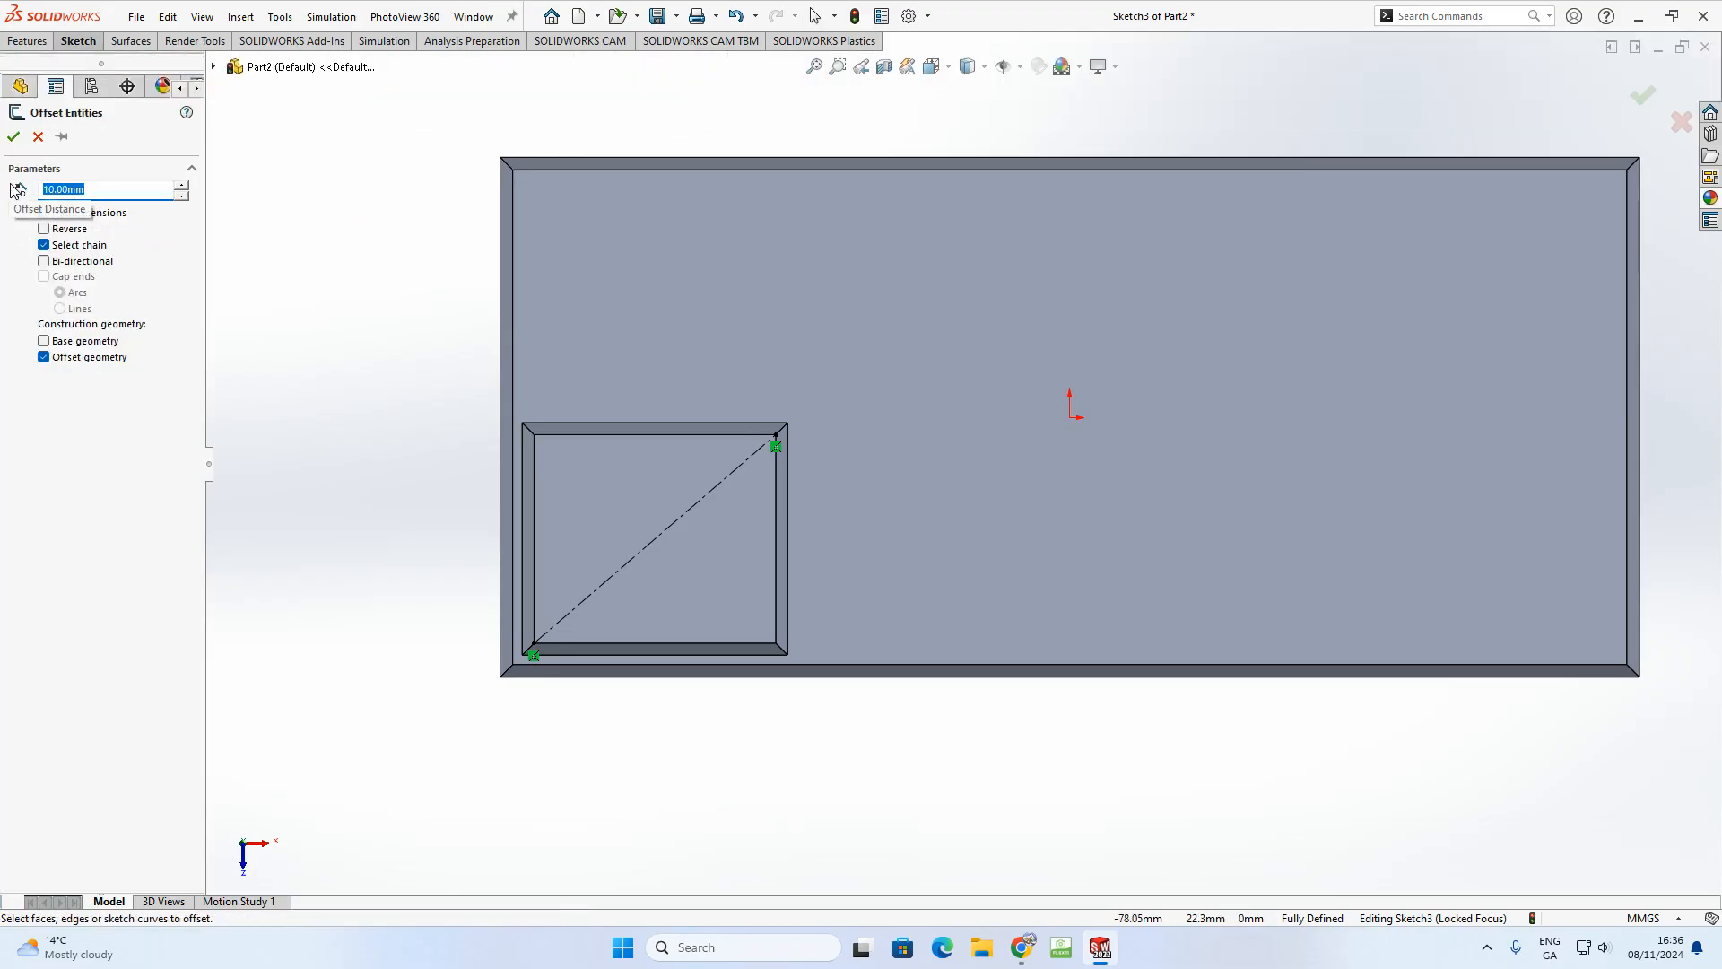
pyautogui.write('1')
pyautogui.press('Return')
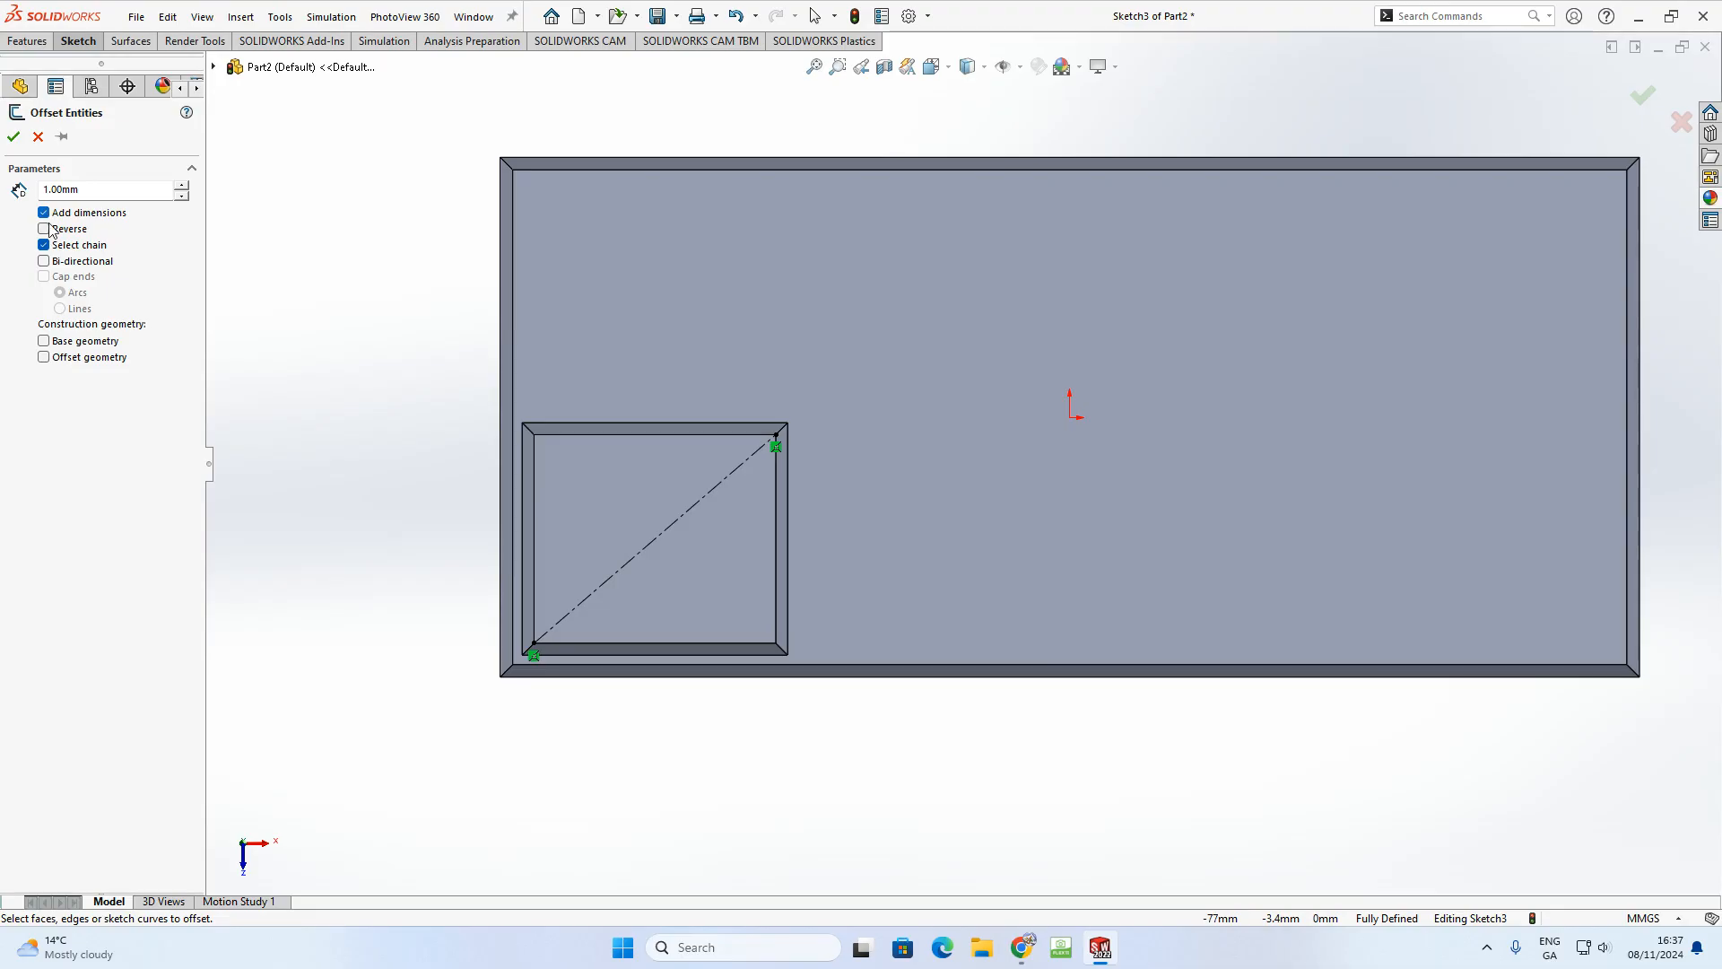
pyautogui.click(44, 261)
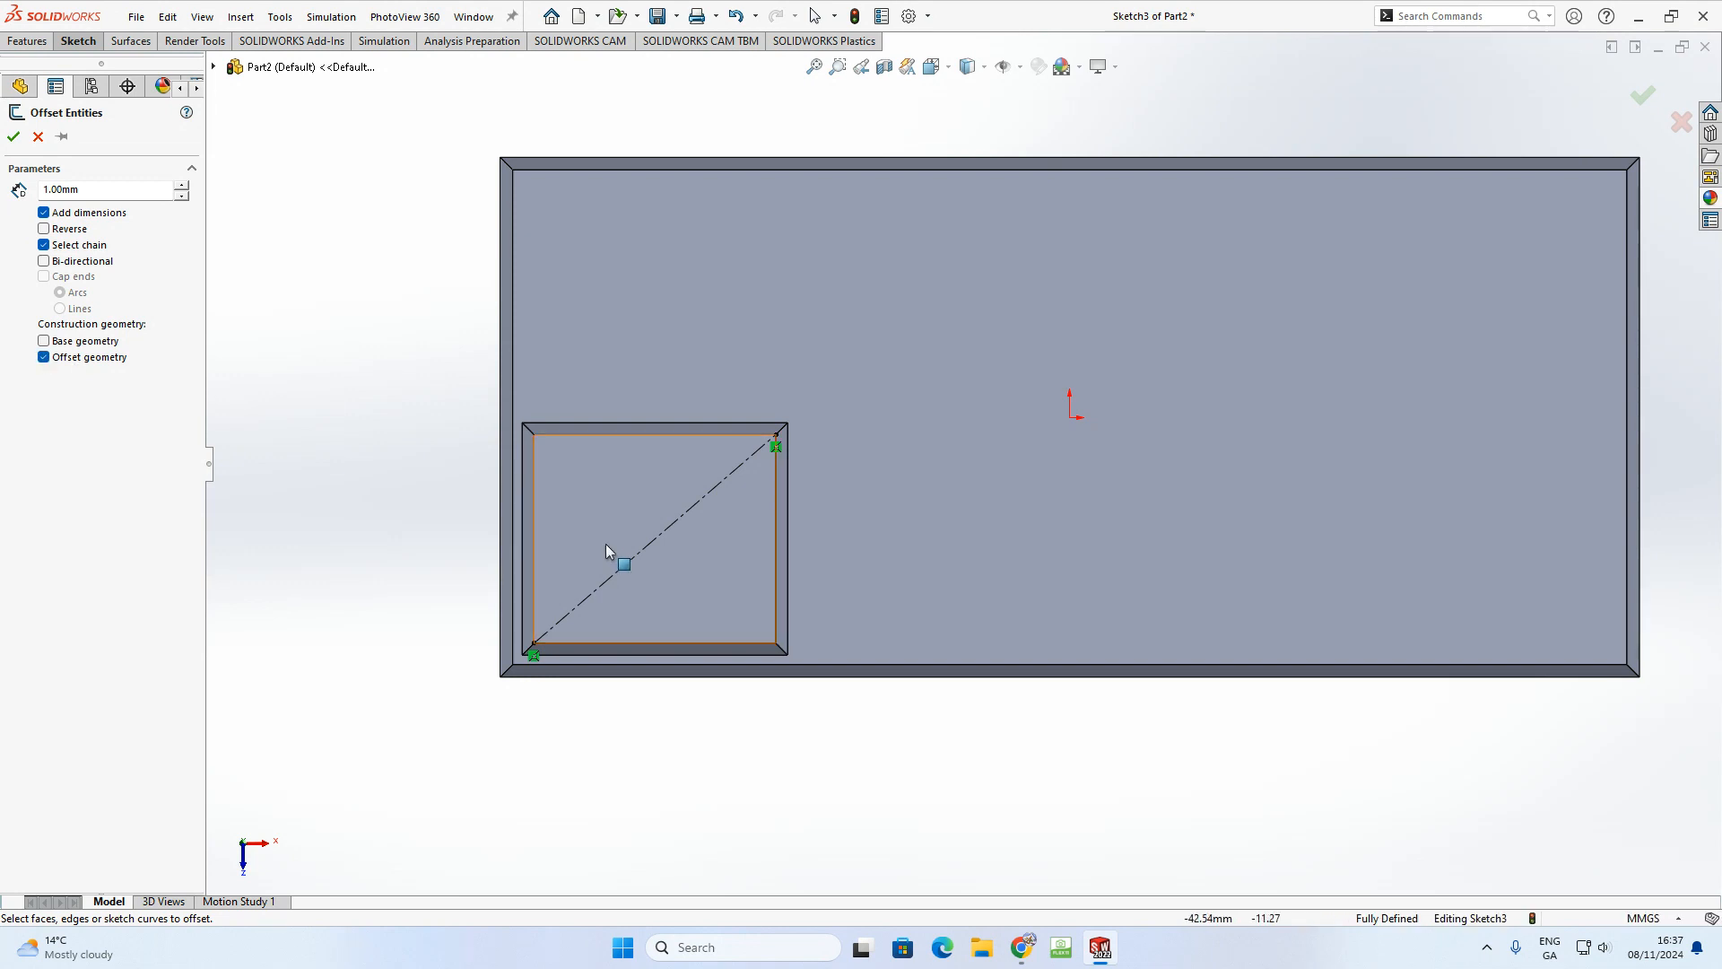
pyautogui.click(630, 569)
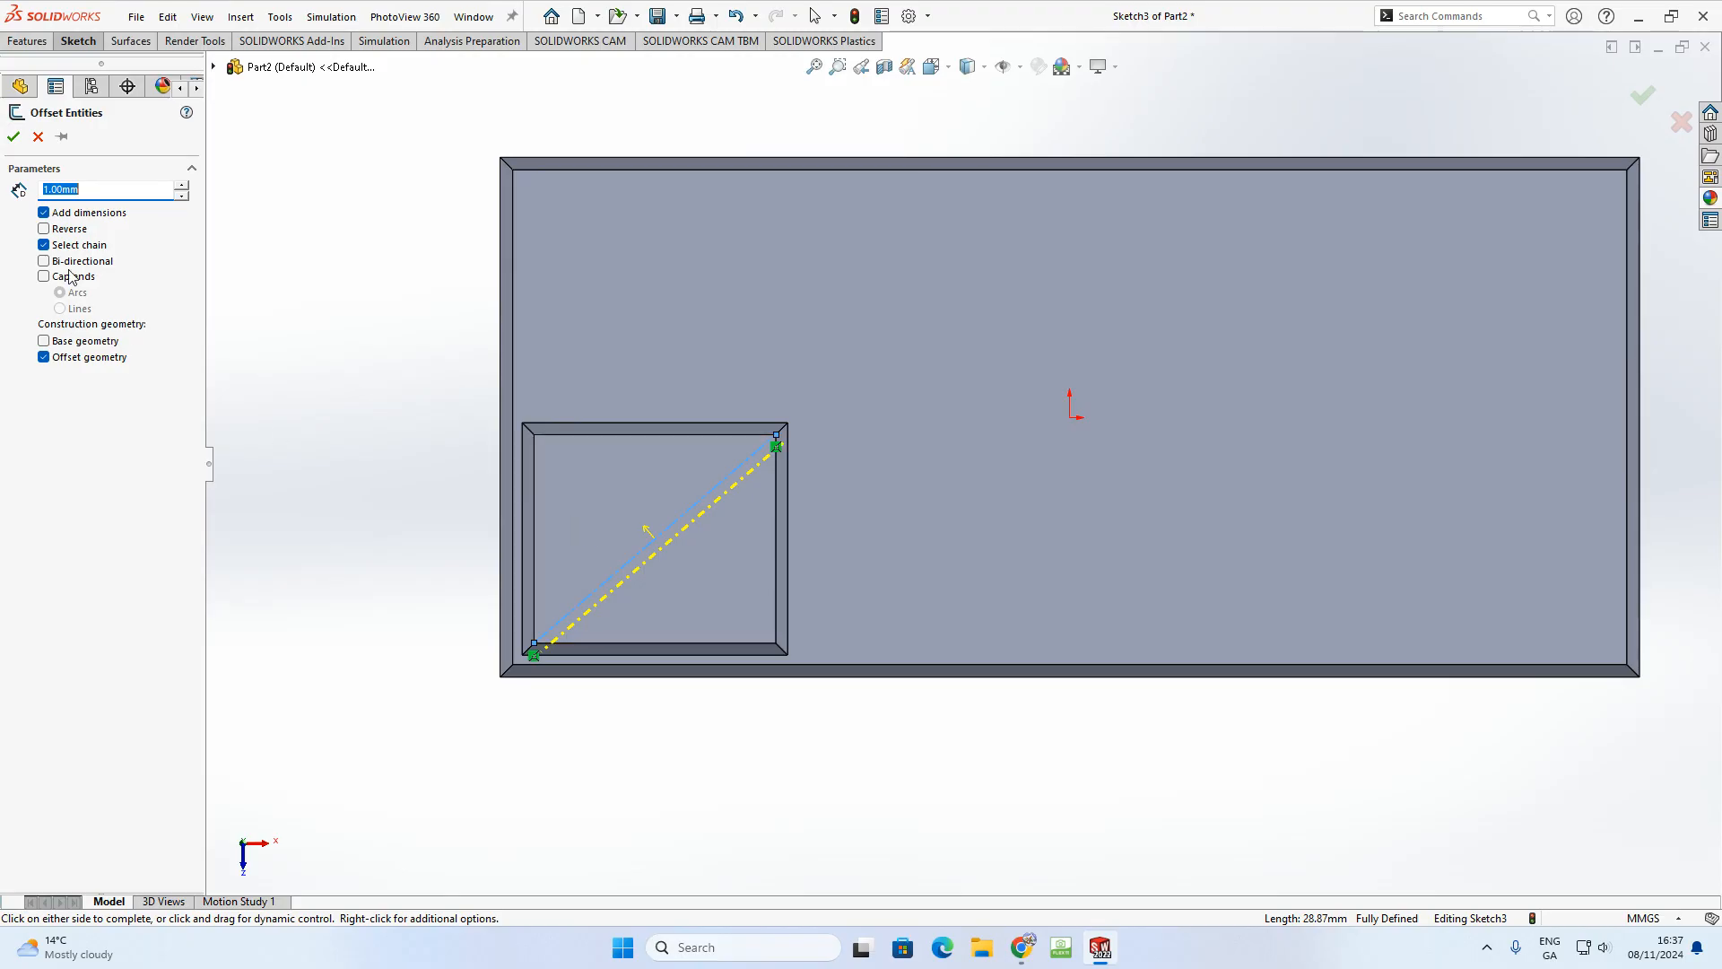
pyautogui.click(43, 230)
pyautogui.click(43, 230)
pyautogui.click(13, 138)
# - Move the offset dimension's text clear of the two diagonal lines
pyautogui.scroll(-3, 687, 576)
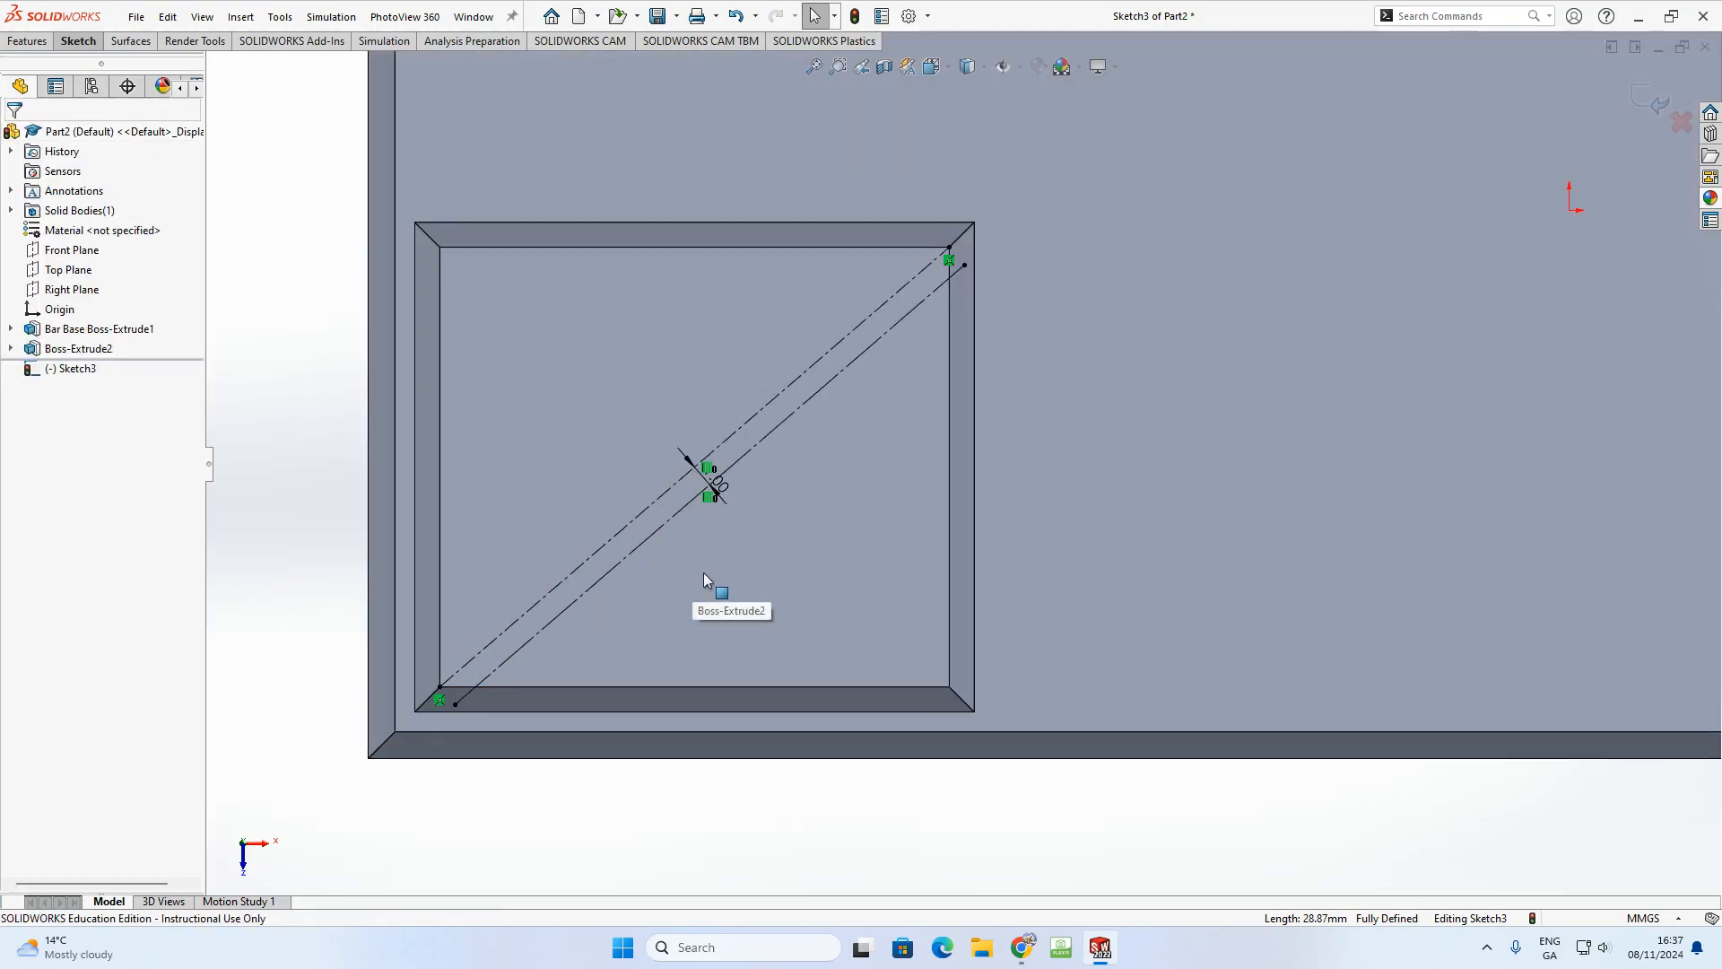
pyautogui.scroll(-1, 739, 497)
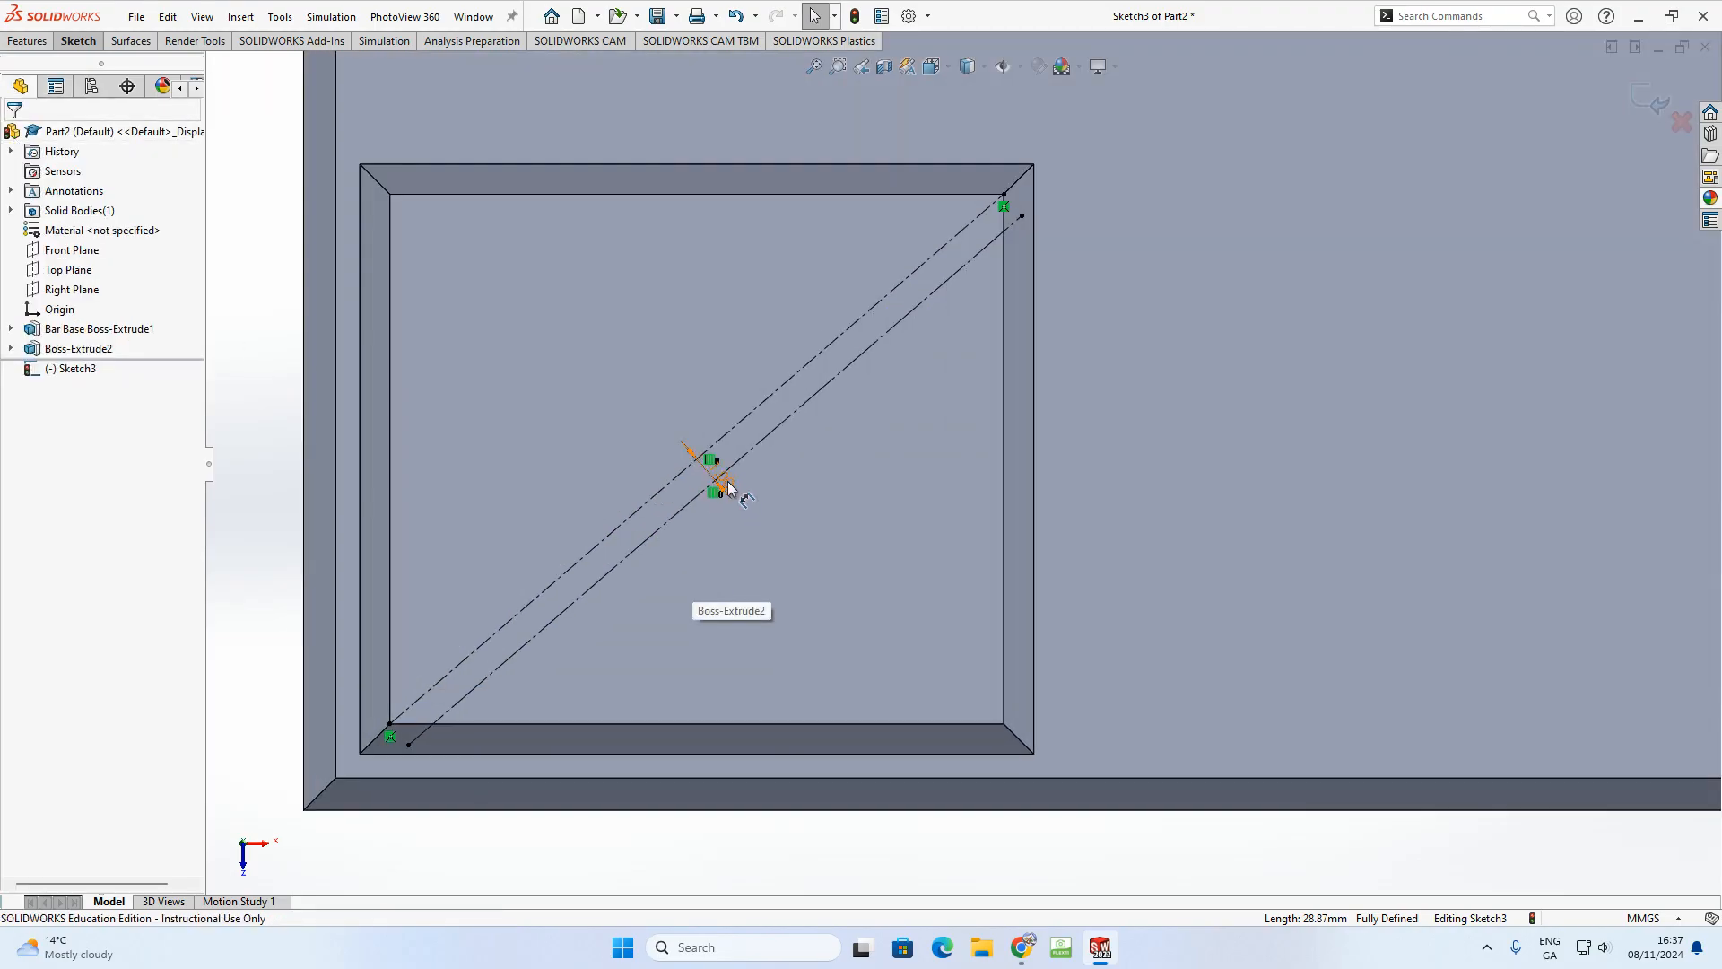
pyautogui.click(758, 530)
pyautogui.scroll(-5, 731, 471)
pyautogui.scroll(5, 780, 484)
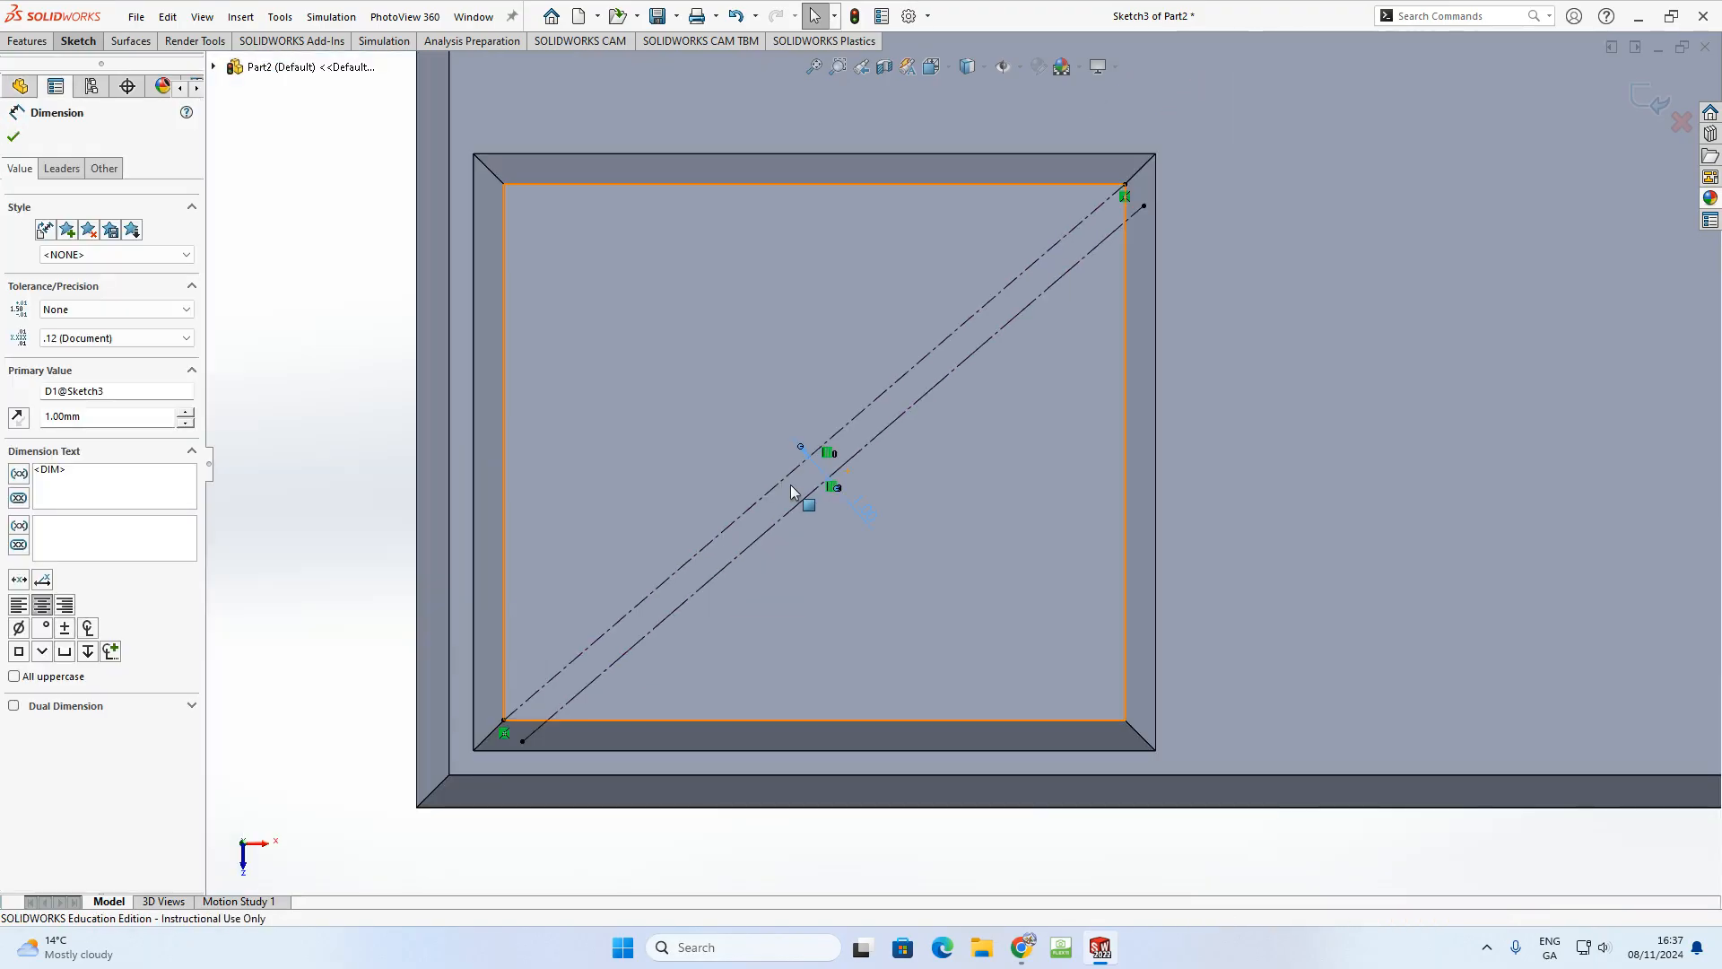
pyautogui.scroll(4, 789, 484)
pyautogui.click(638, 504)
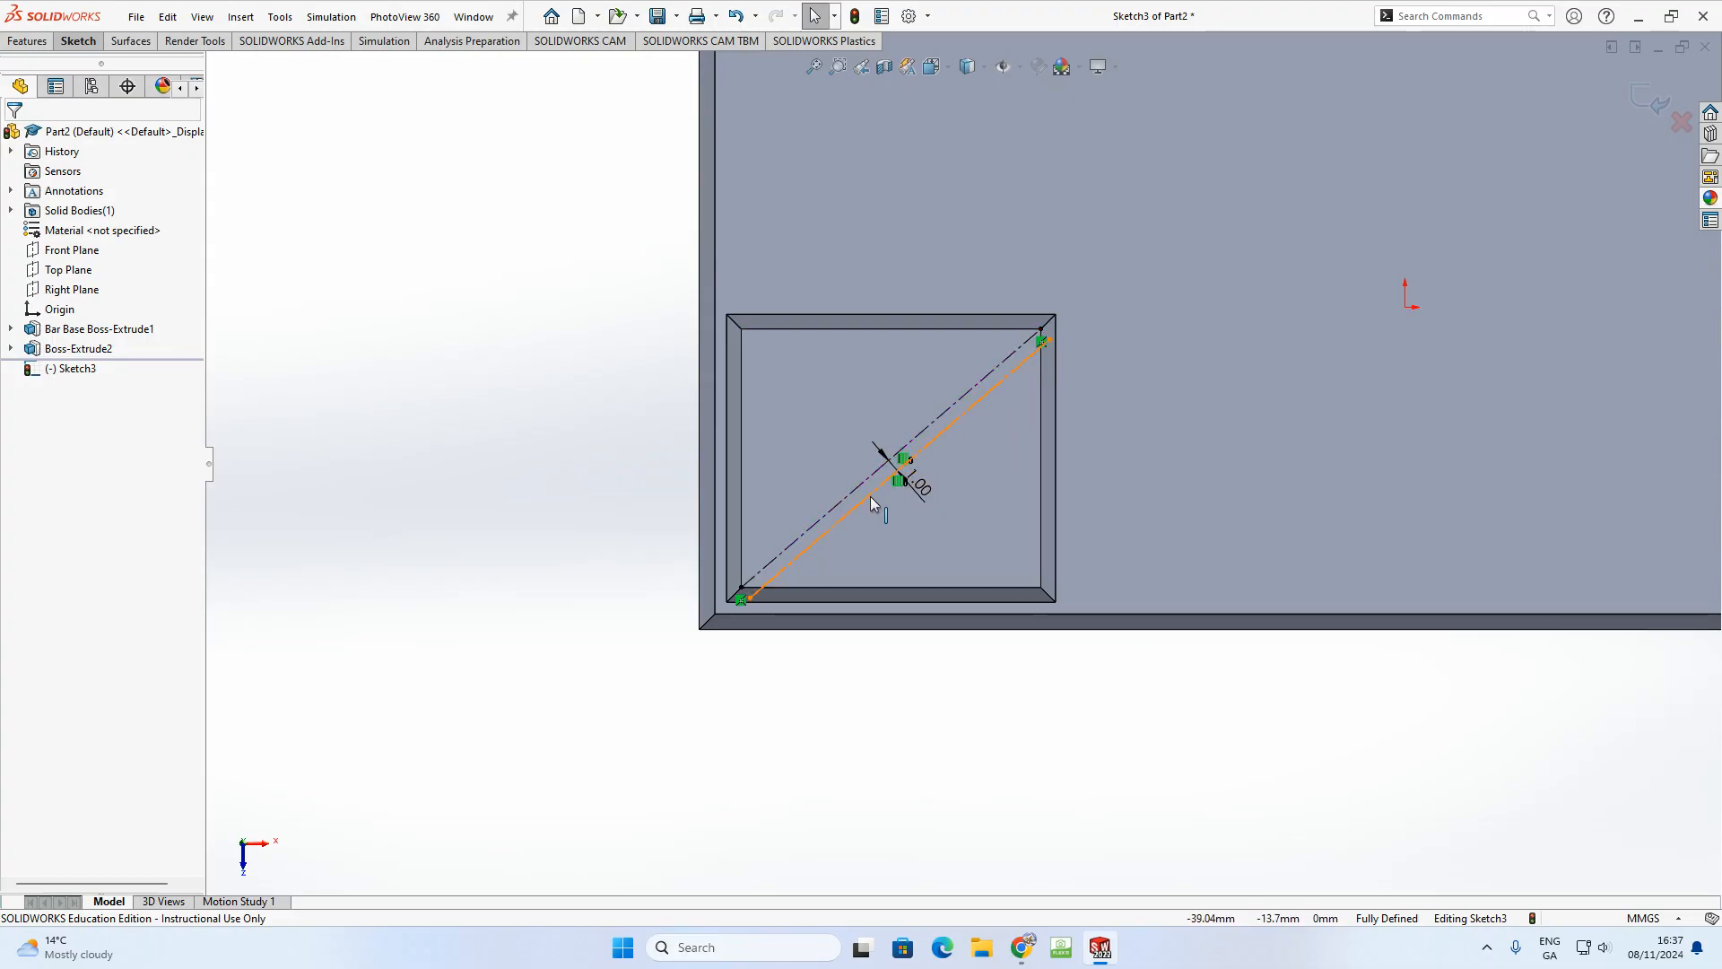
# - Switch the offset diagonal line to solid geometry and back to construction geometry
pyautogui.click(851, 511)
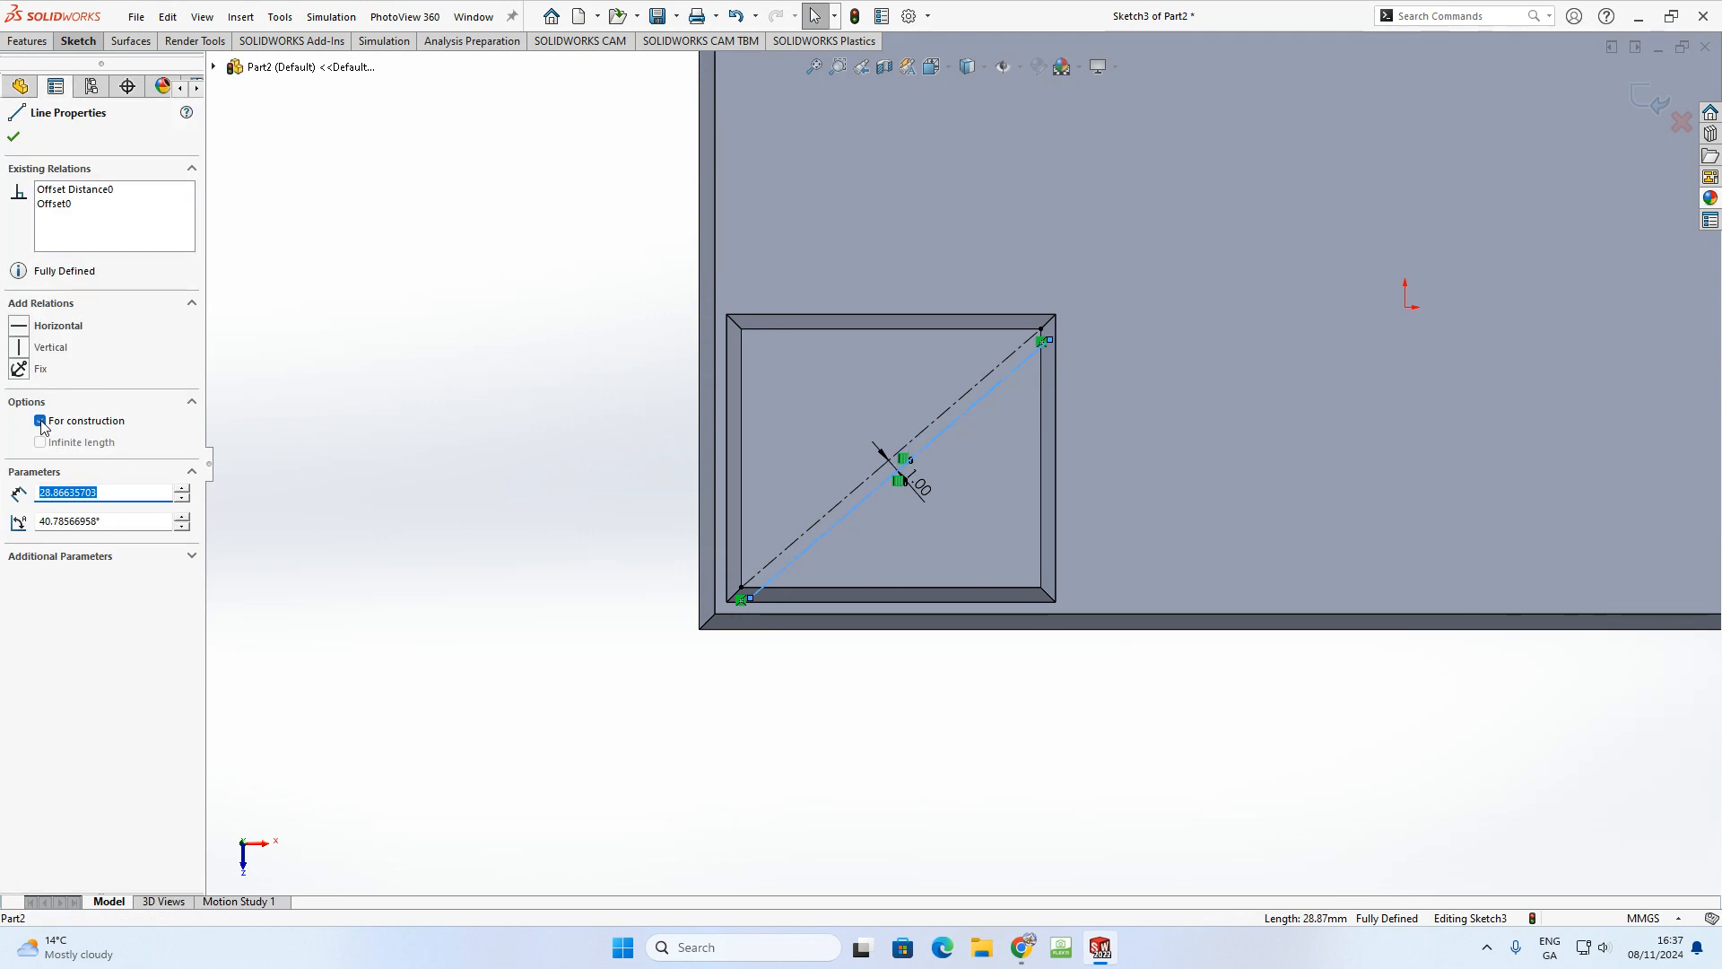
pyautogui.click(14, 137)
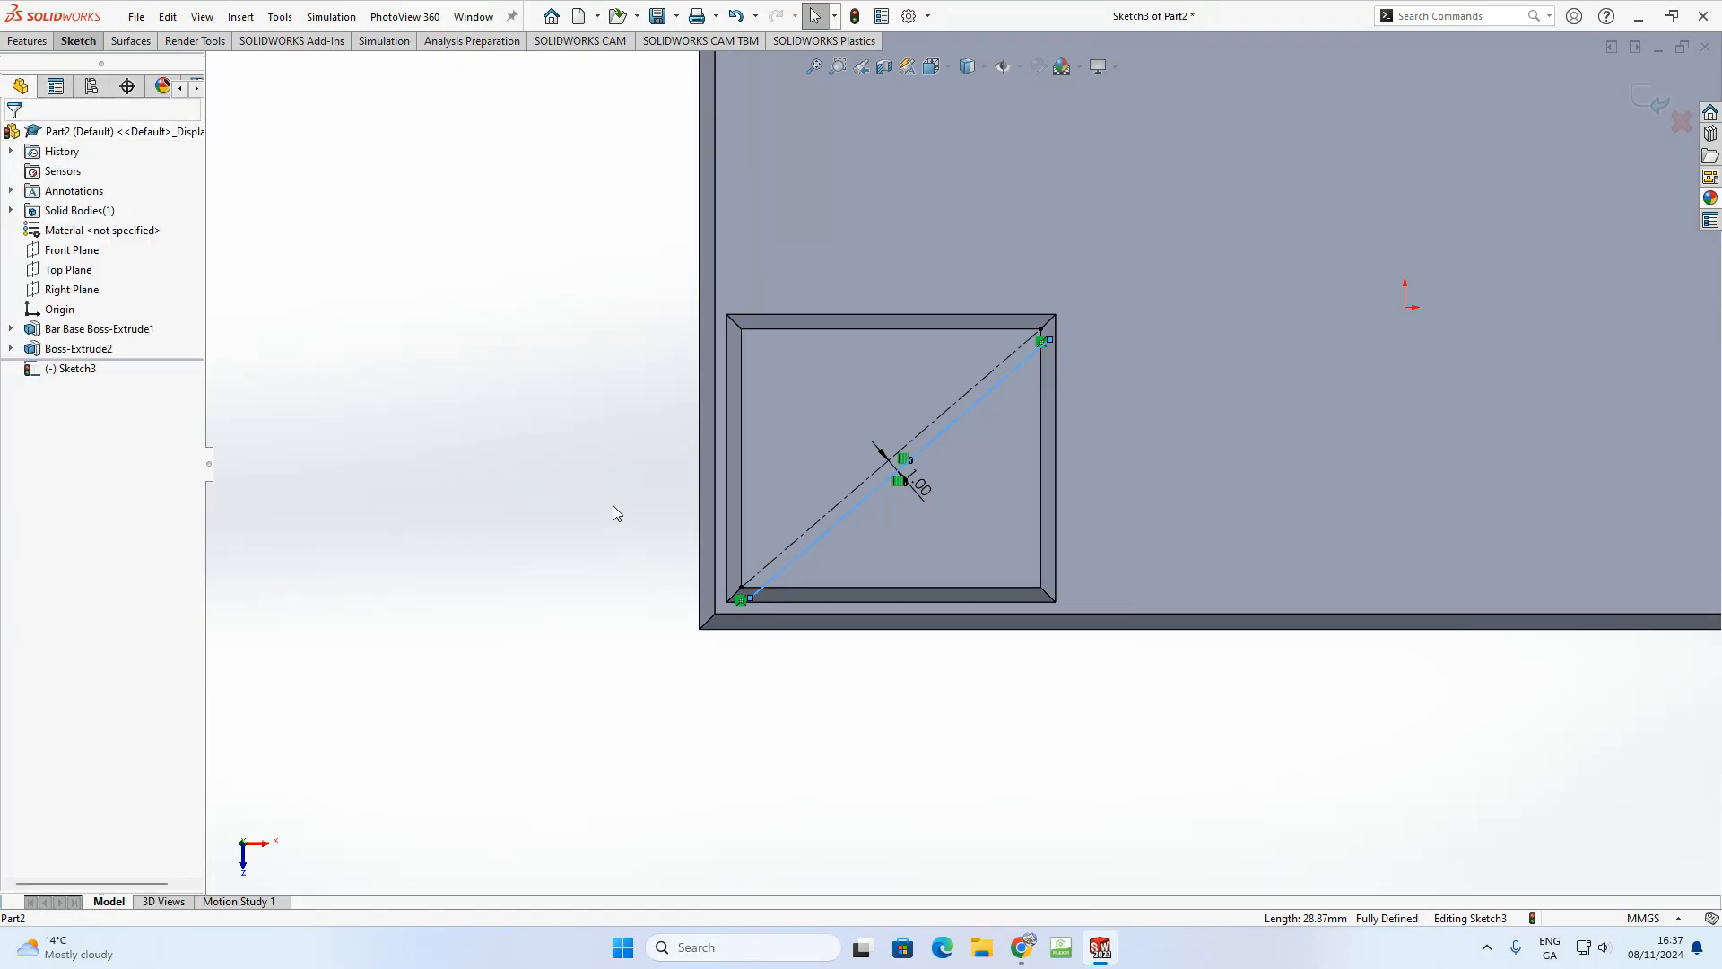
pyautogui.click(850, 516)
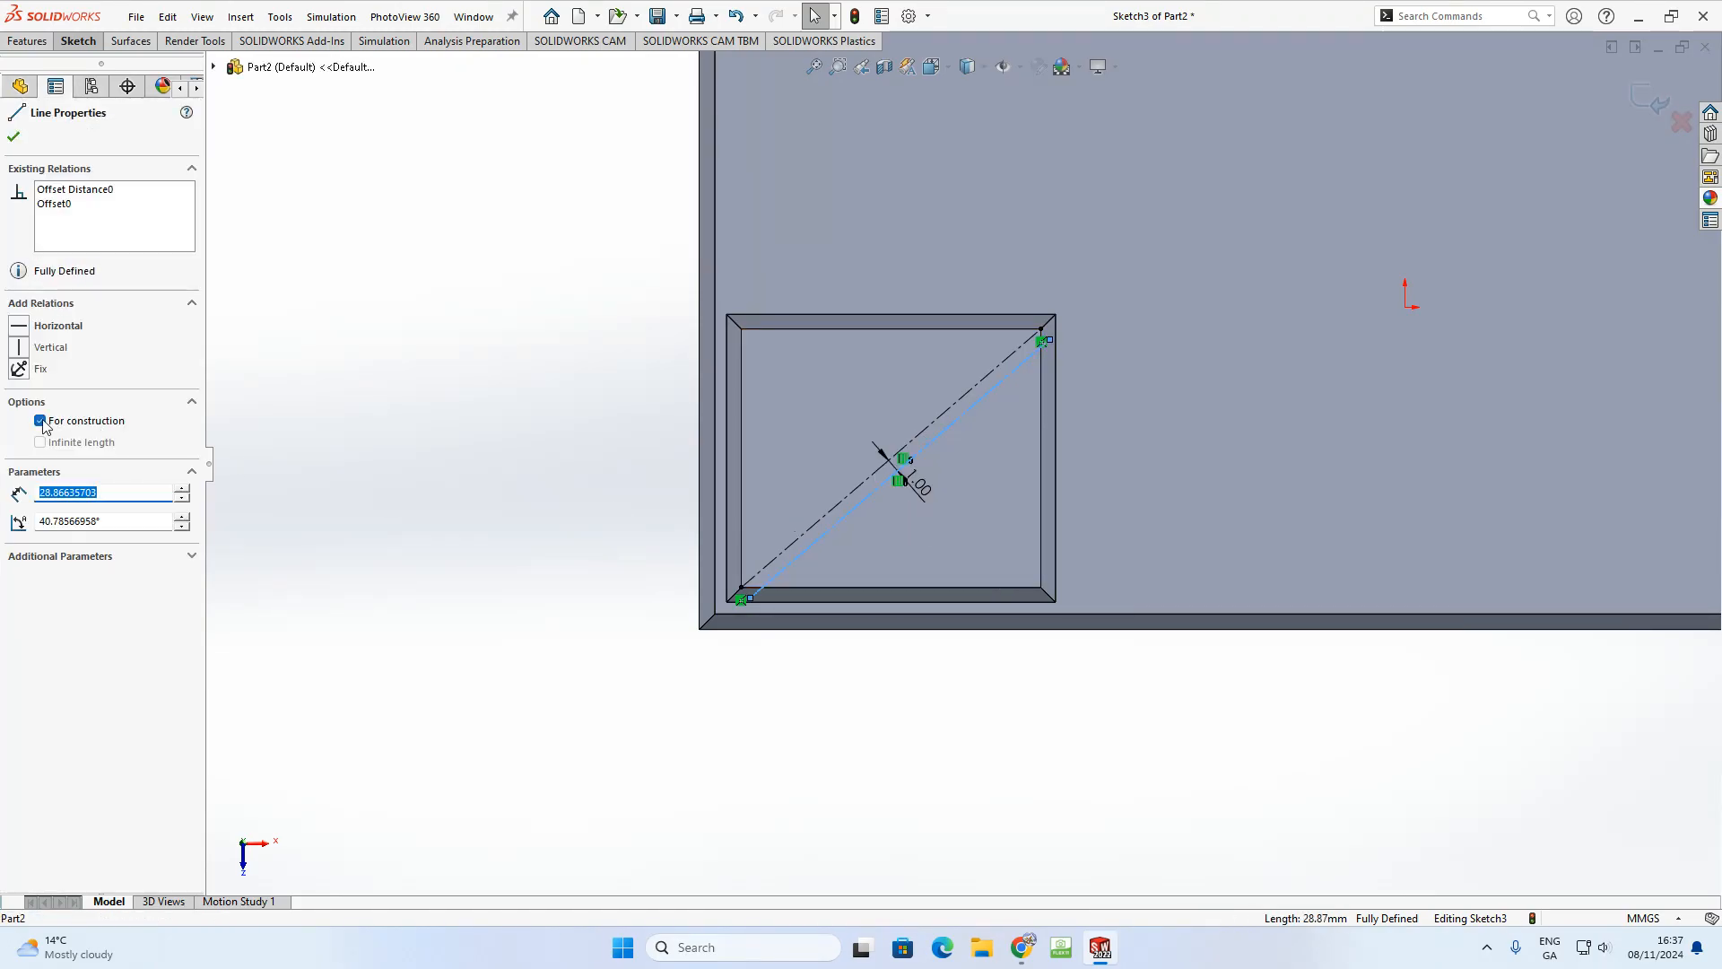
pyautogui.click(14, 137)
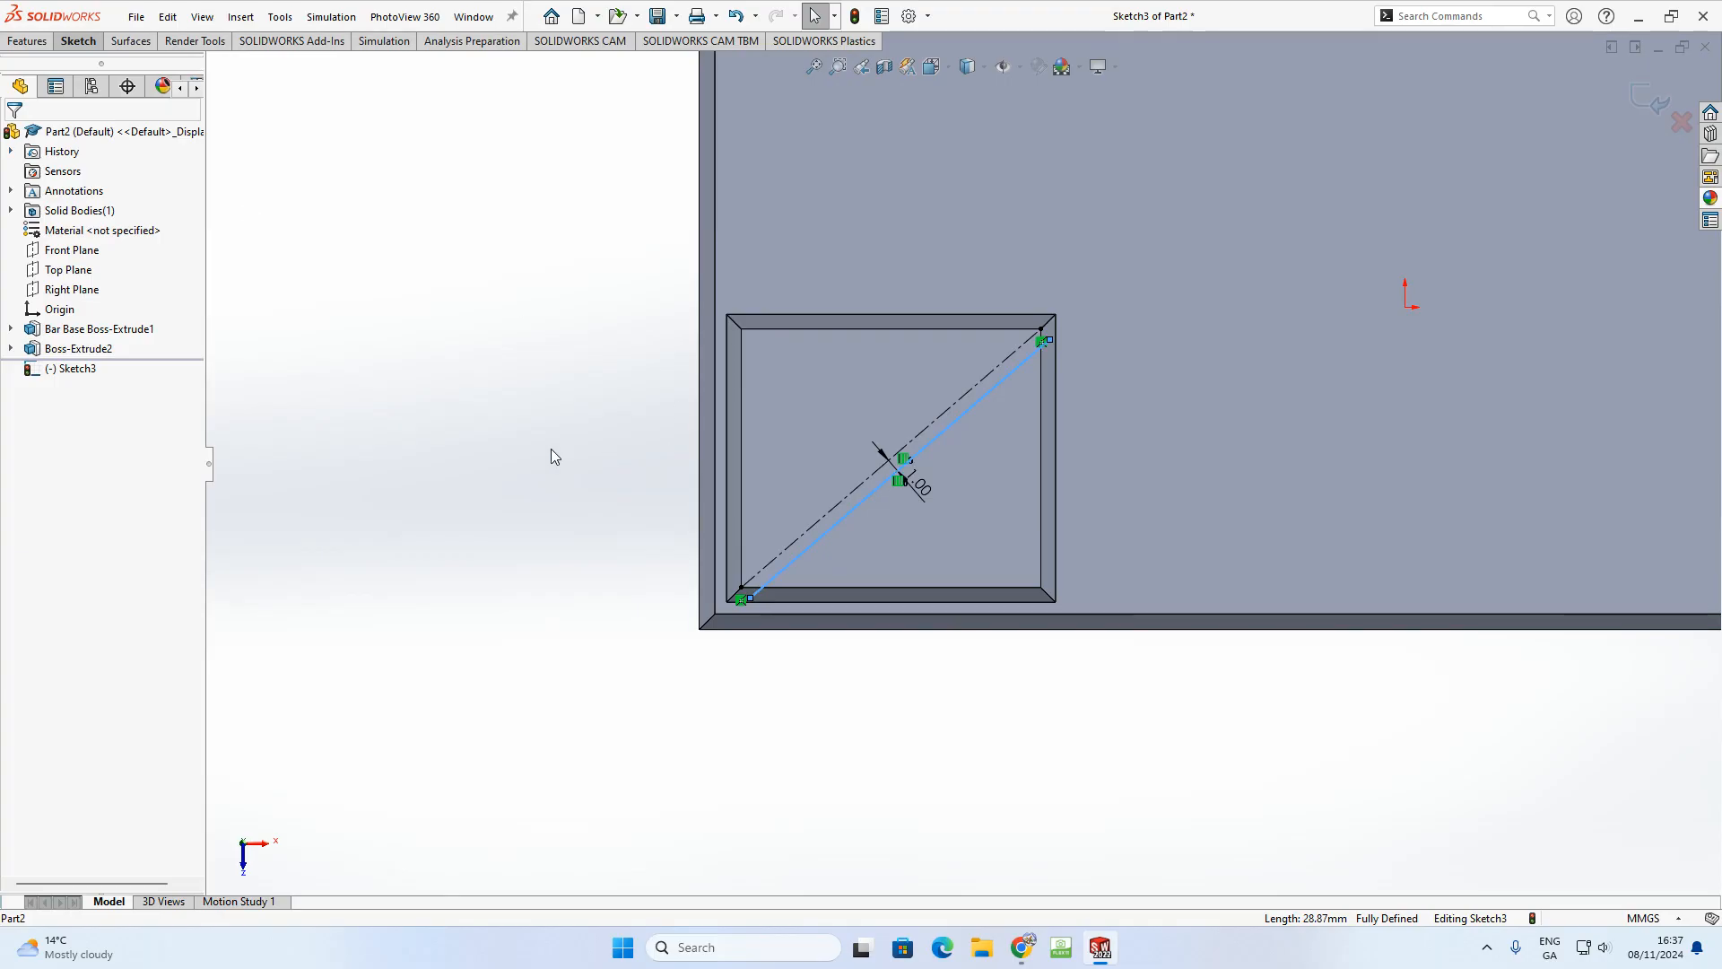
pyautogui.click(526, 371)
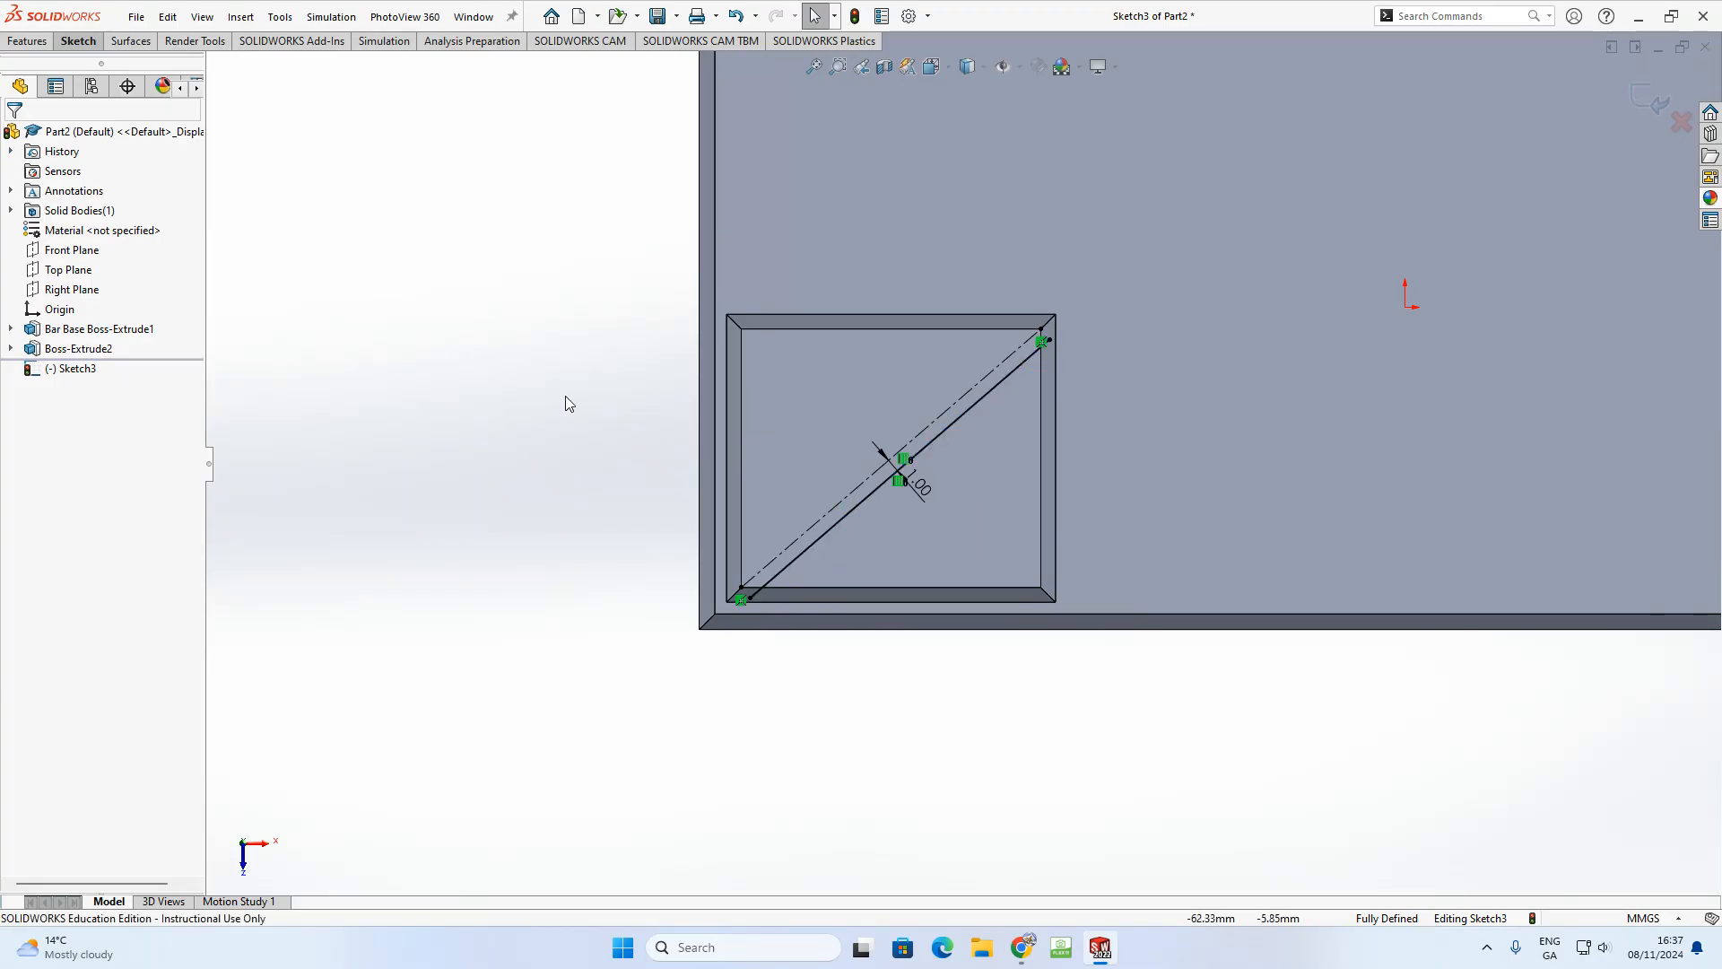
pyautogui.click(868, 499)
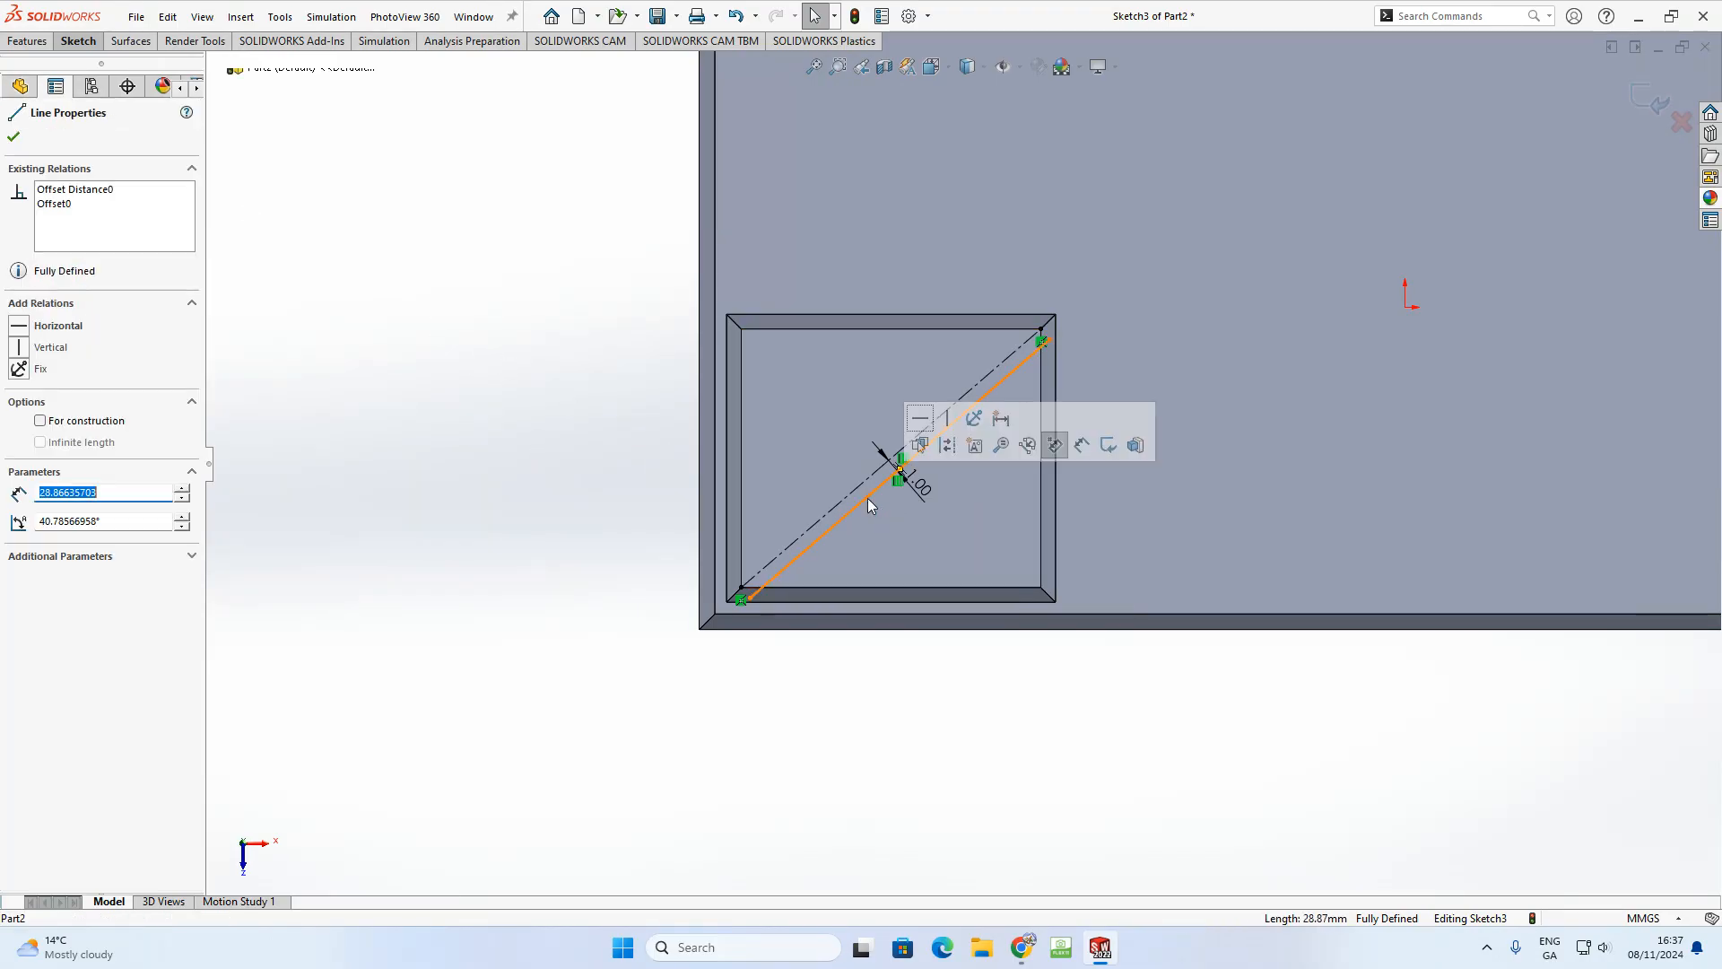
pyautogui.click(40, 421)
pyautogui.click(14, 137)
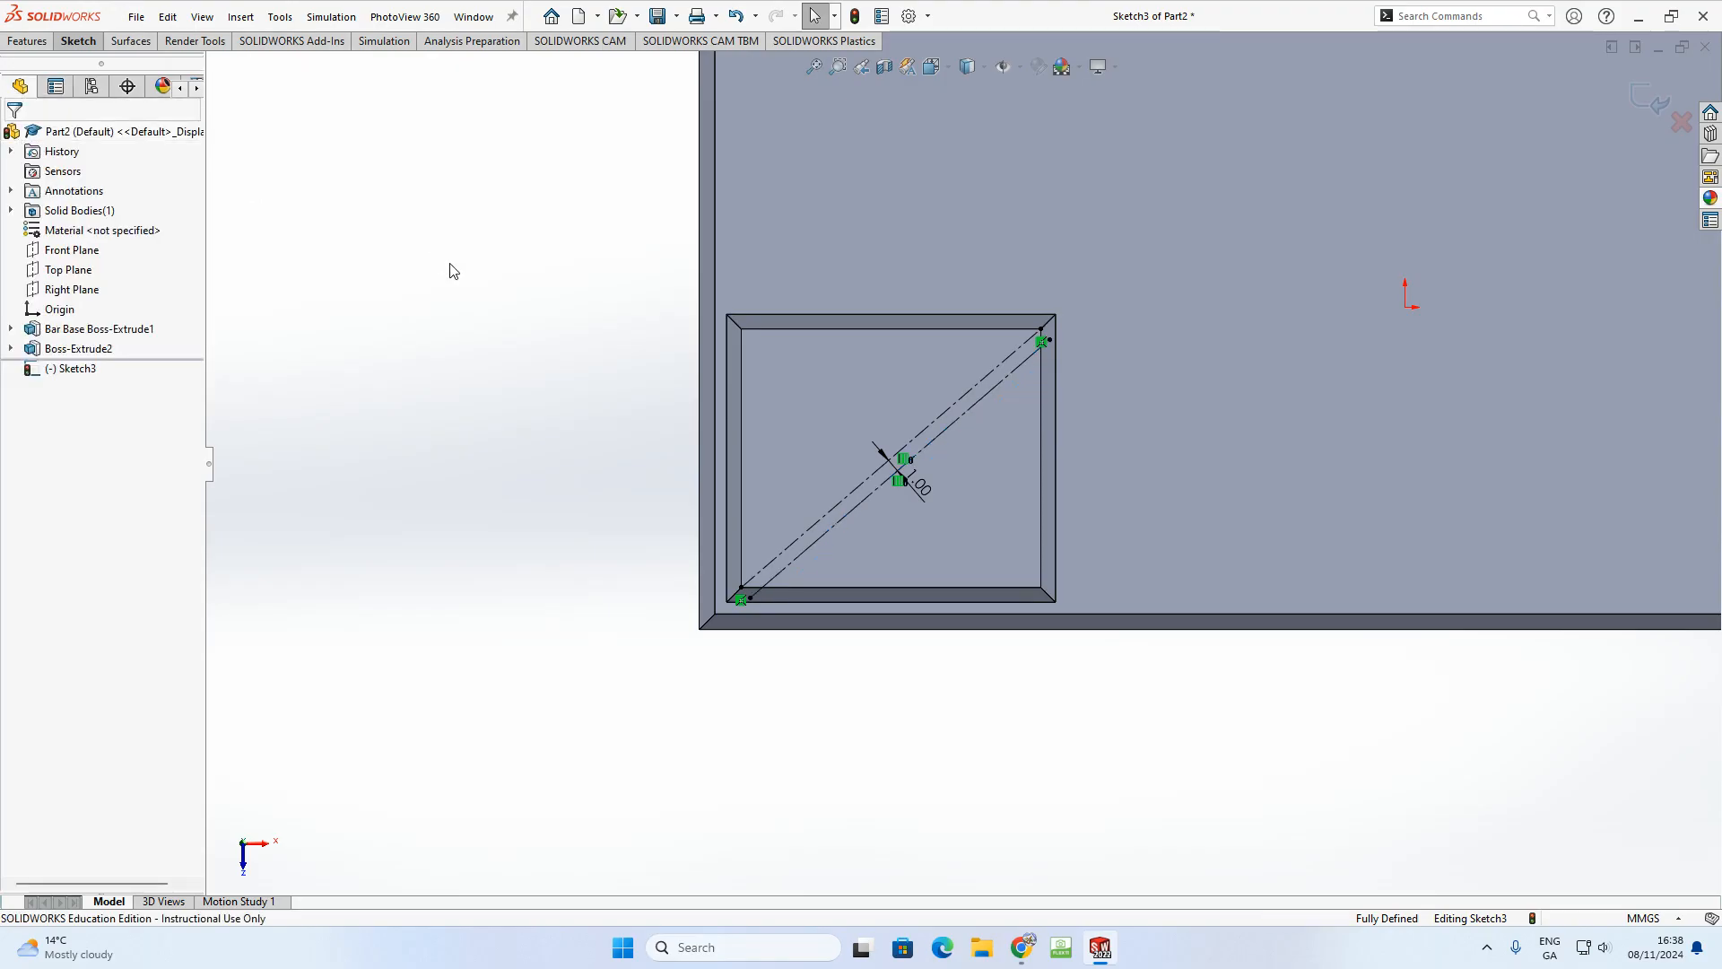
# - Start sketch text in the piece's top-face sketch and enter Cadbury as its wording
pyautogui.scroll(4, 492, 290)
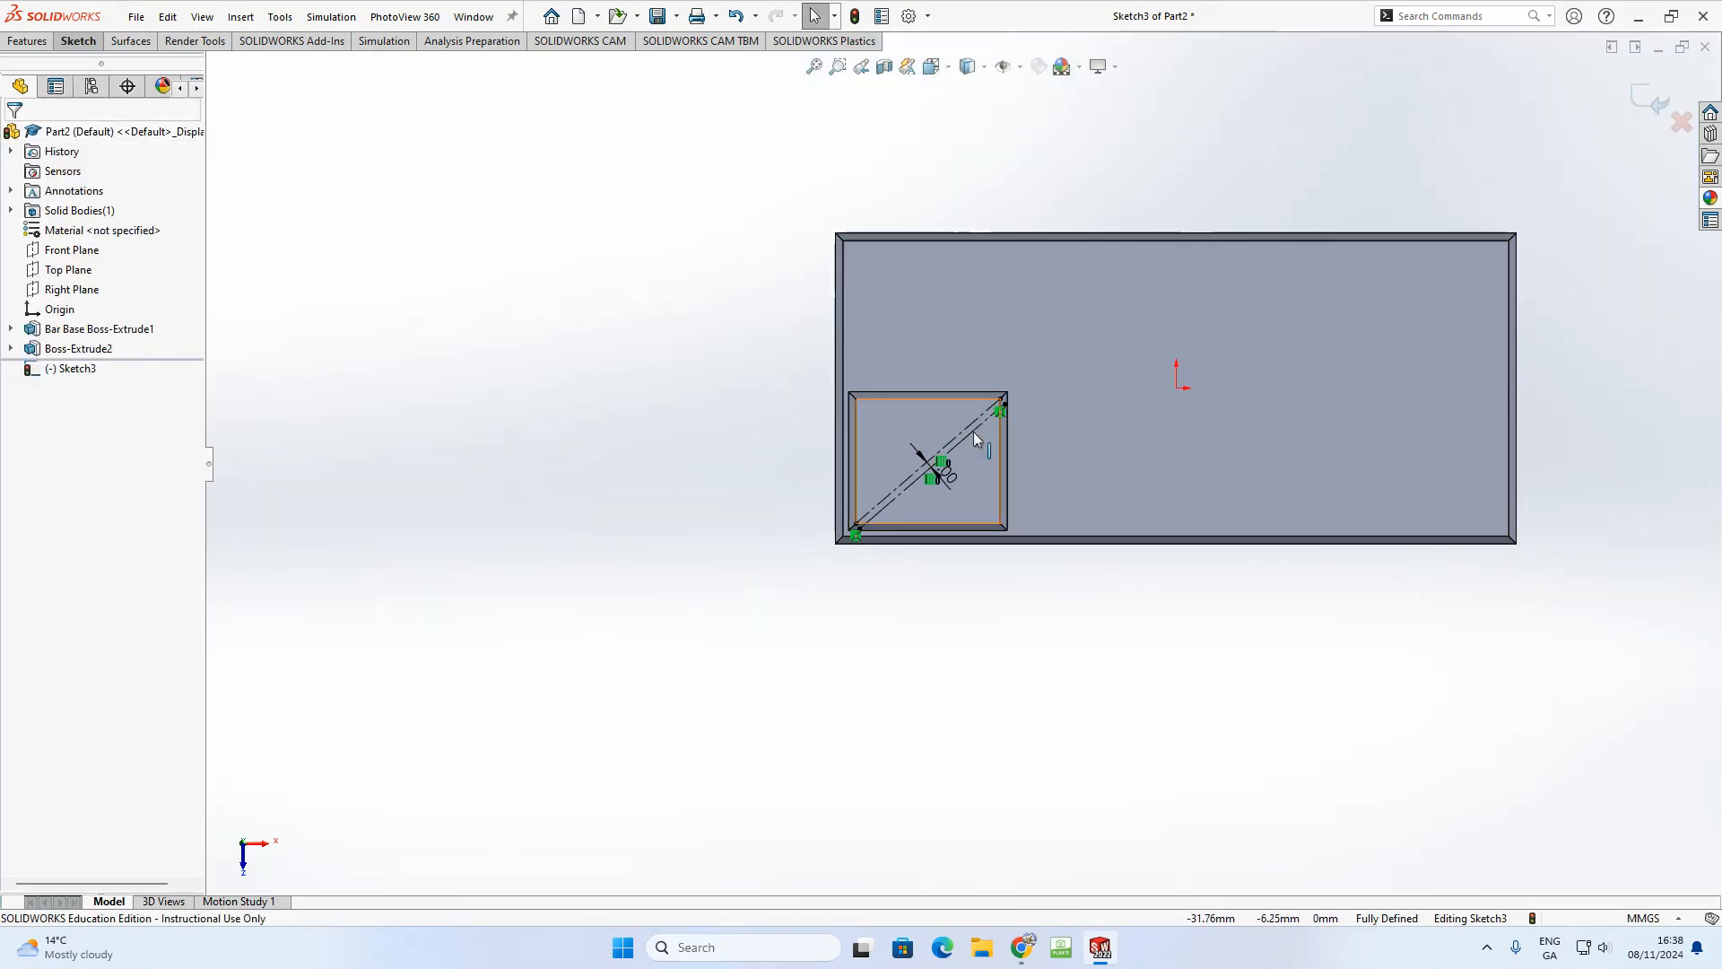
pyautogui.scroll(-4, 949, 489)
pyautogui.scroll(-3, 972, 417)
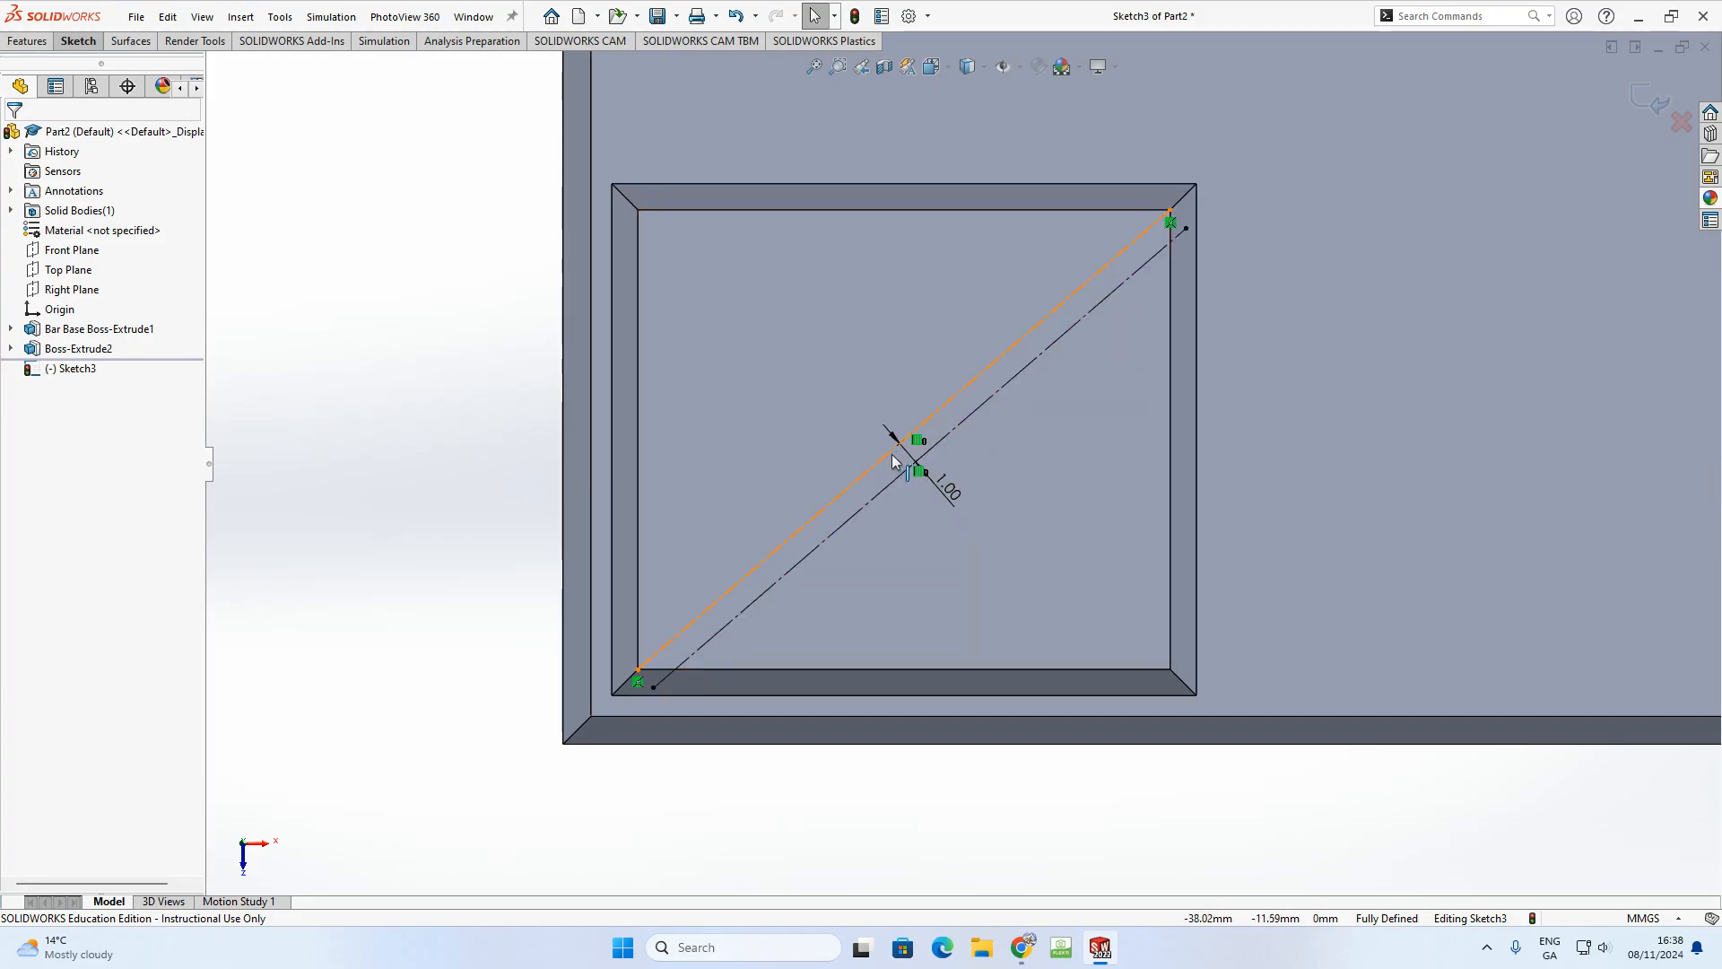
pyautogui.click(79, 46)
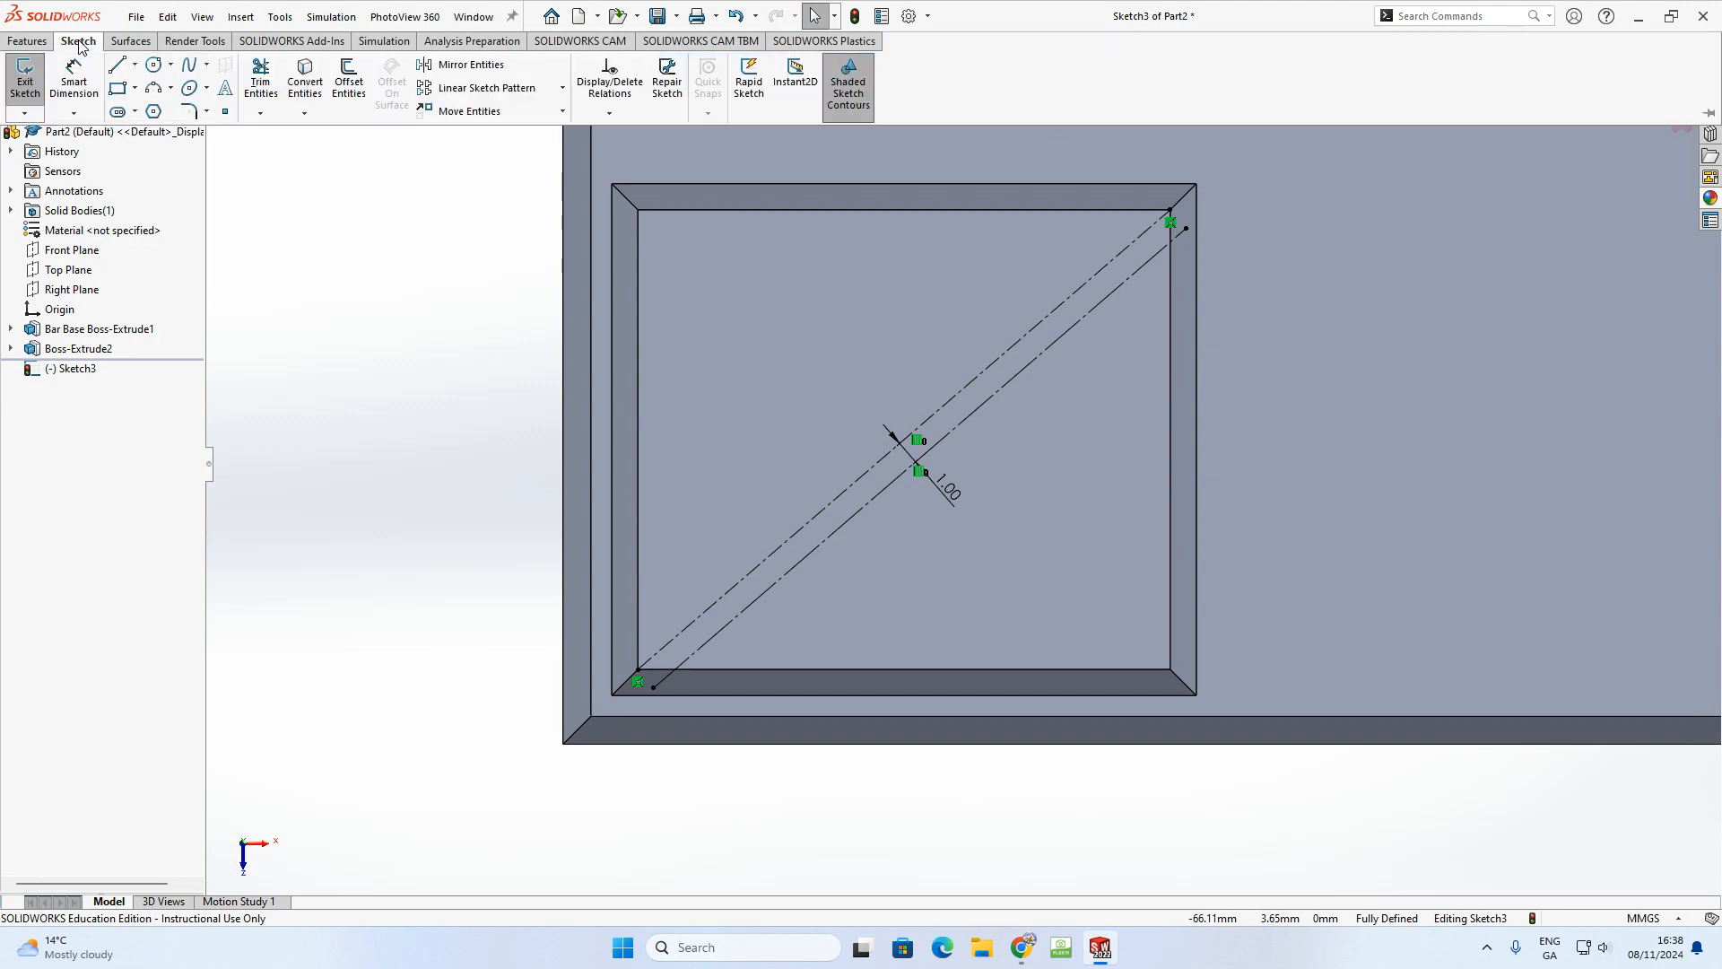
pyautogui.click(226, 92)
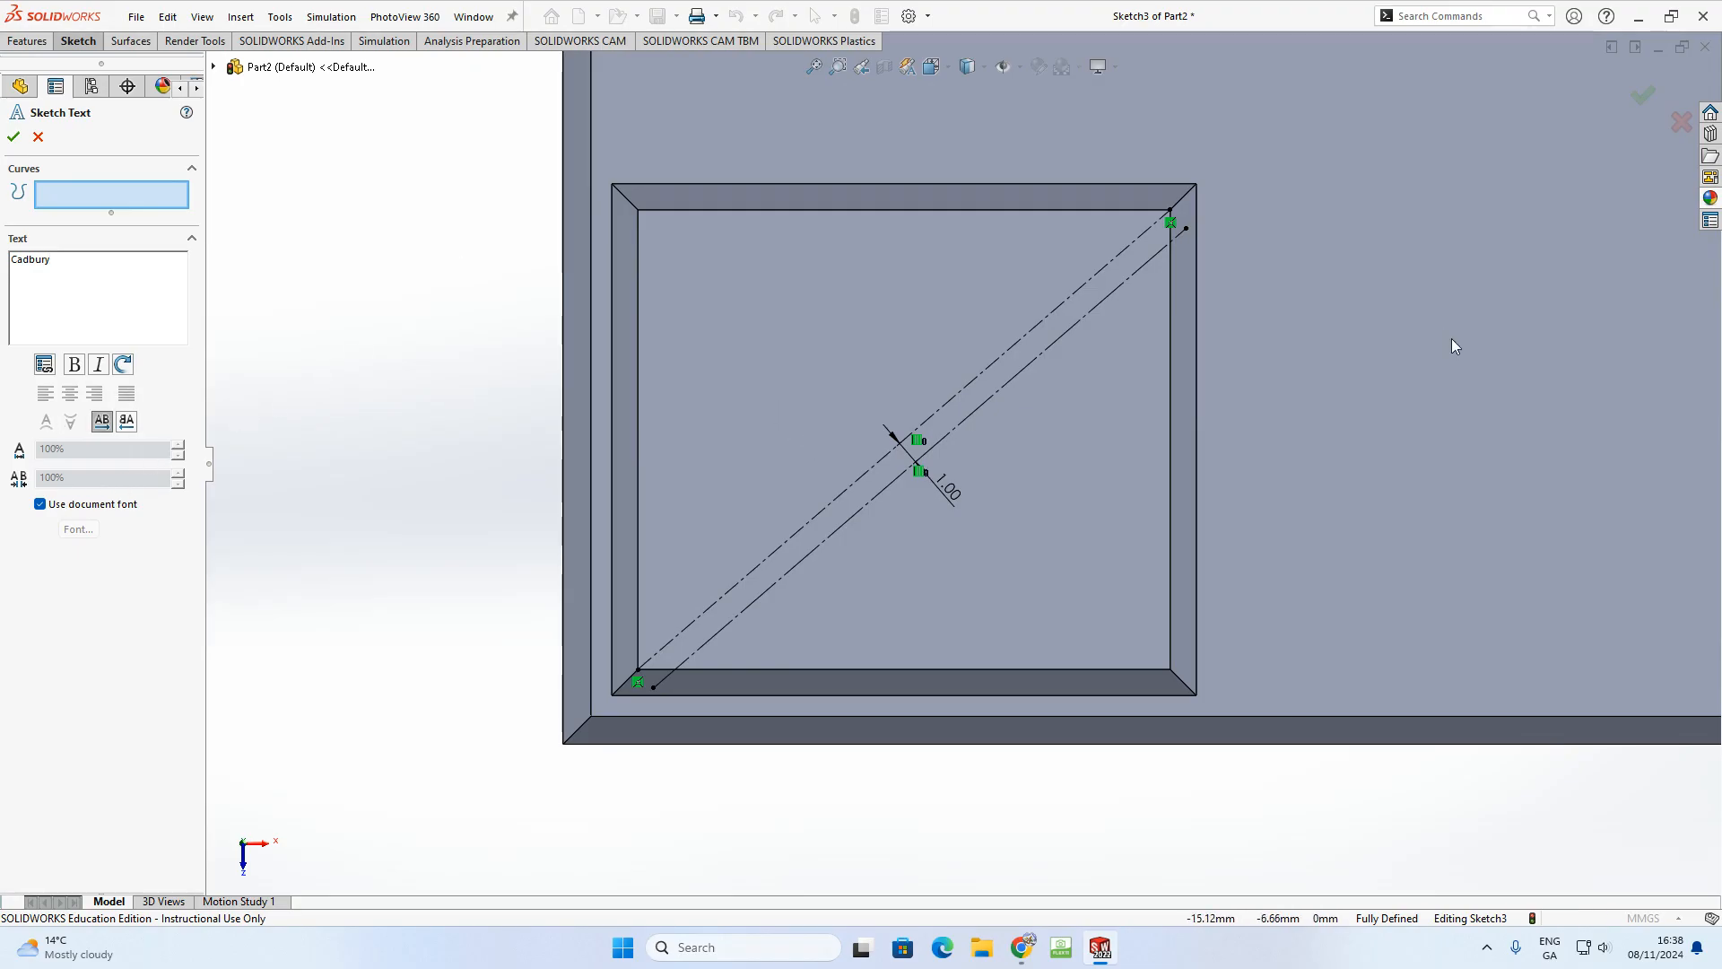
pyautogui.scroll(5, 1451, 340)
pyautogui.scroll(2, 1424, 376)
pyautogui.scroll(-2, 1236, 392)
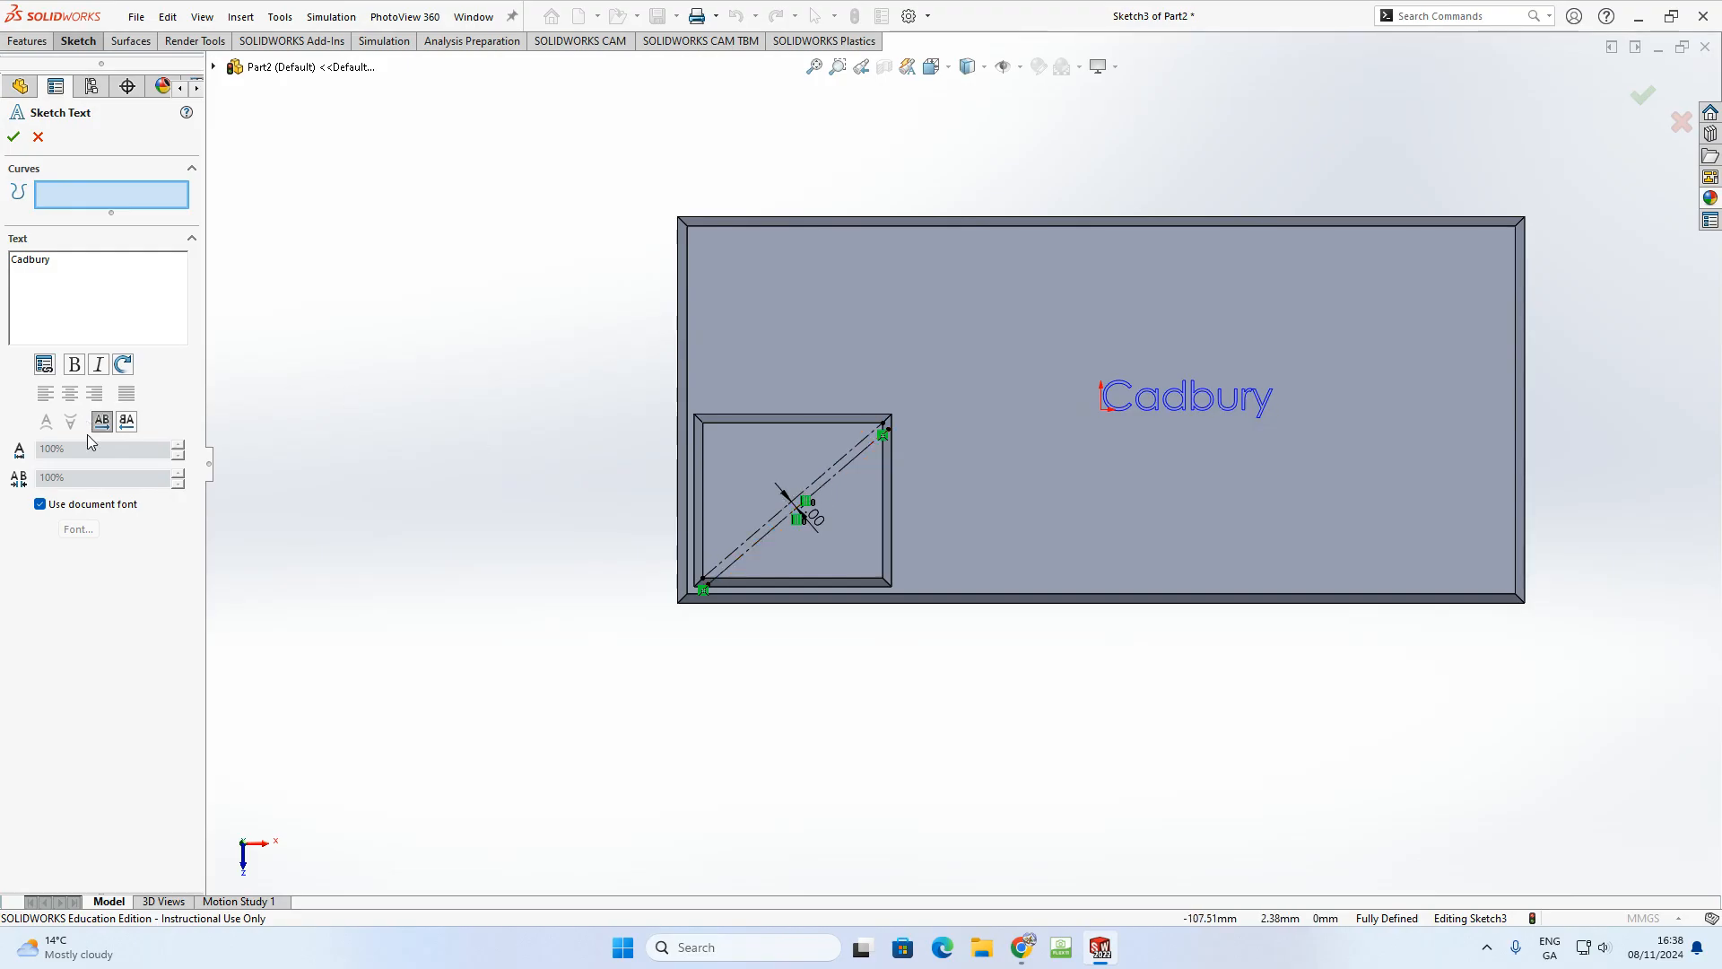
# - Override the document font for the Cadbury text with Brush Script MT Italic at a height of 4 mm
pyautogui.click(41, 504)
pyautogui.click(78, 529)
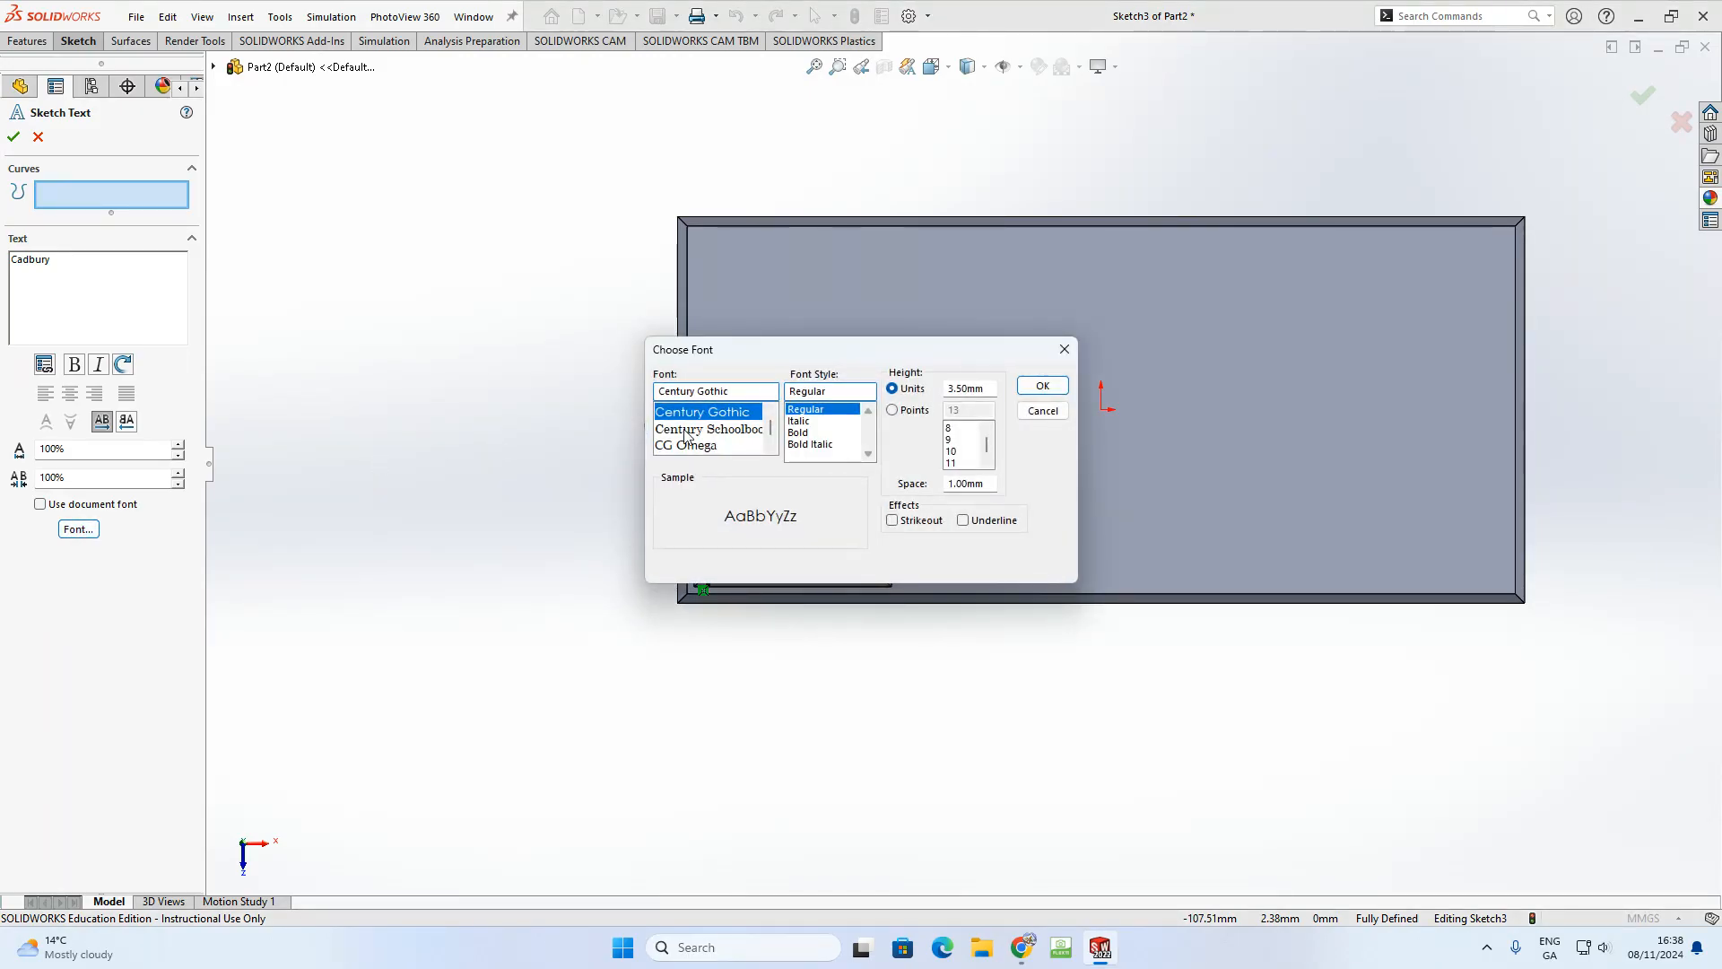
pyautogui.scroll(3, 738, 437)
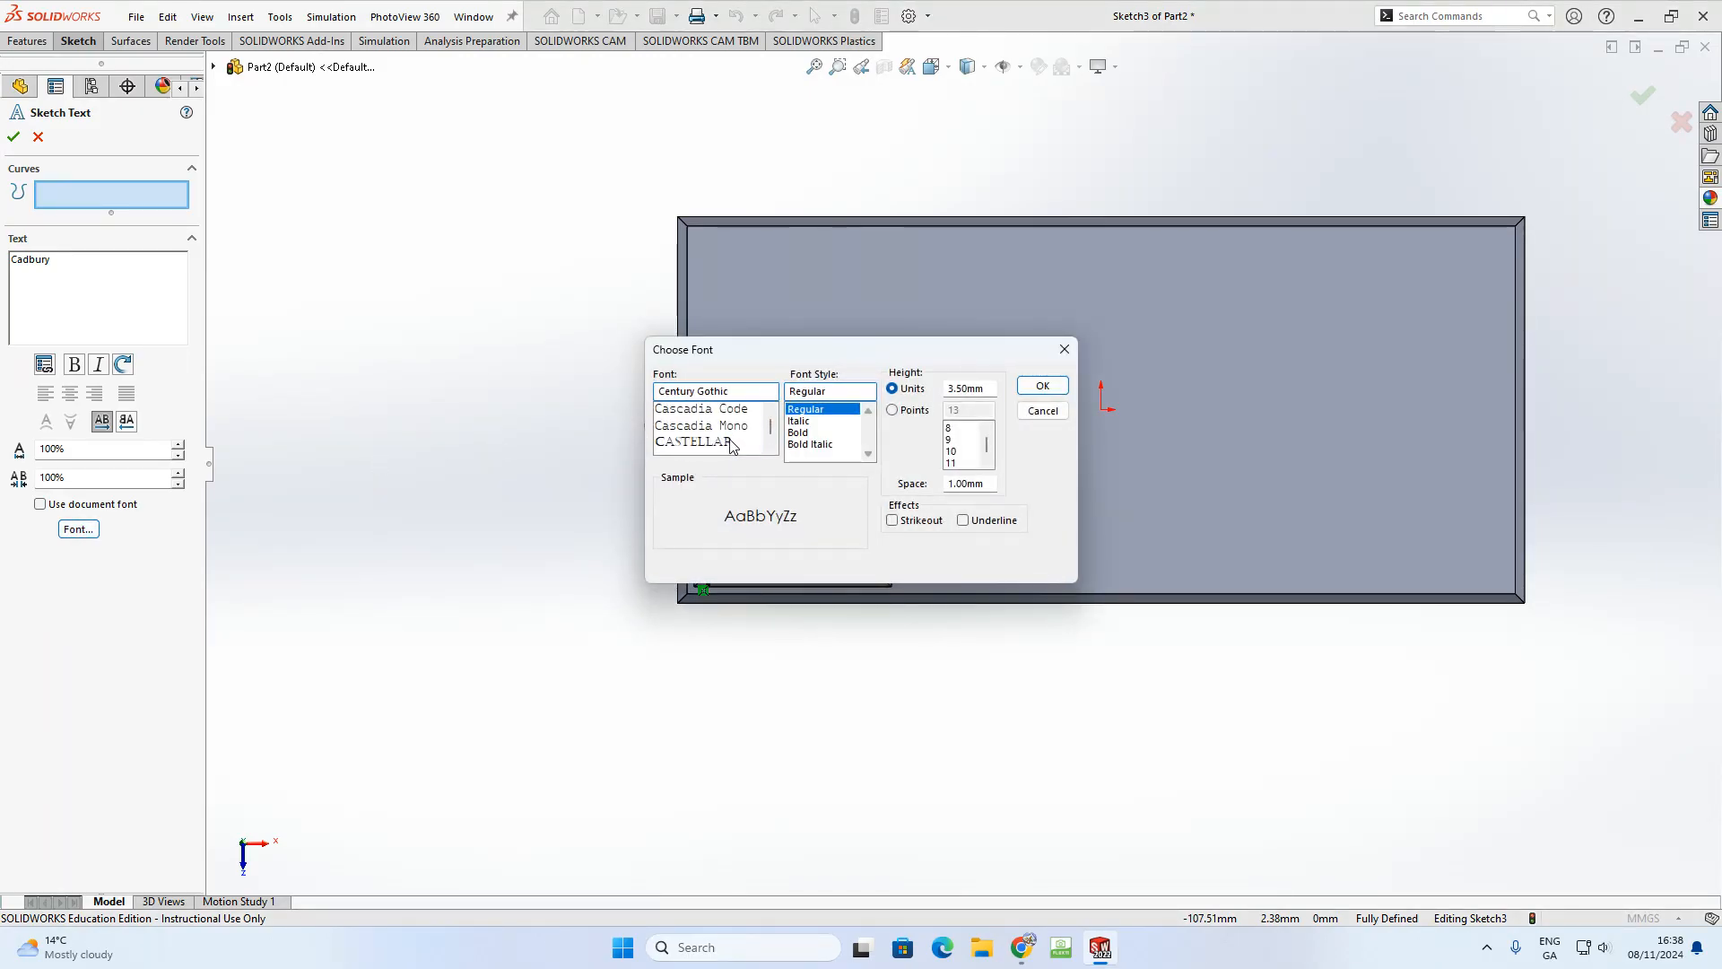
pyautogui.scroll(3, 732, 445)
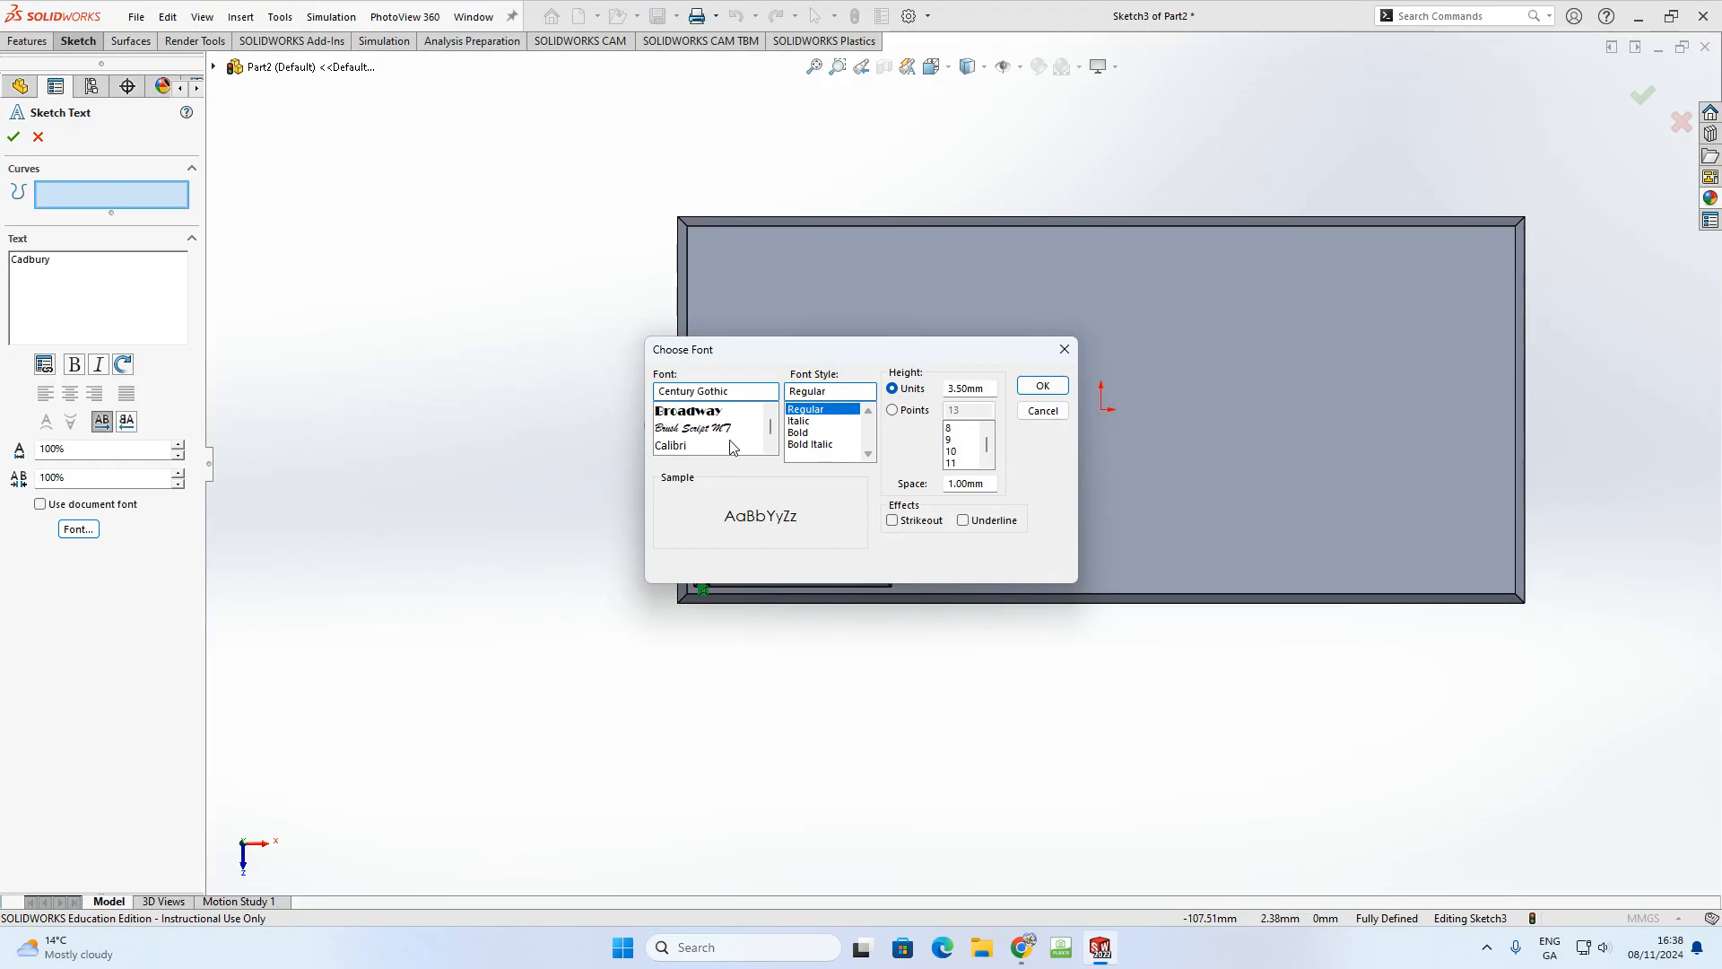
pyautogui.click(676, 428)
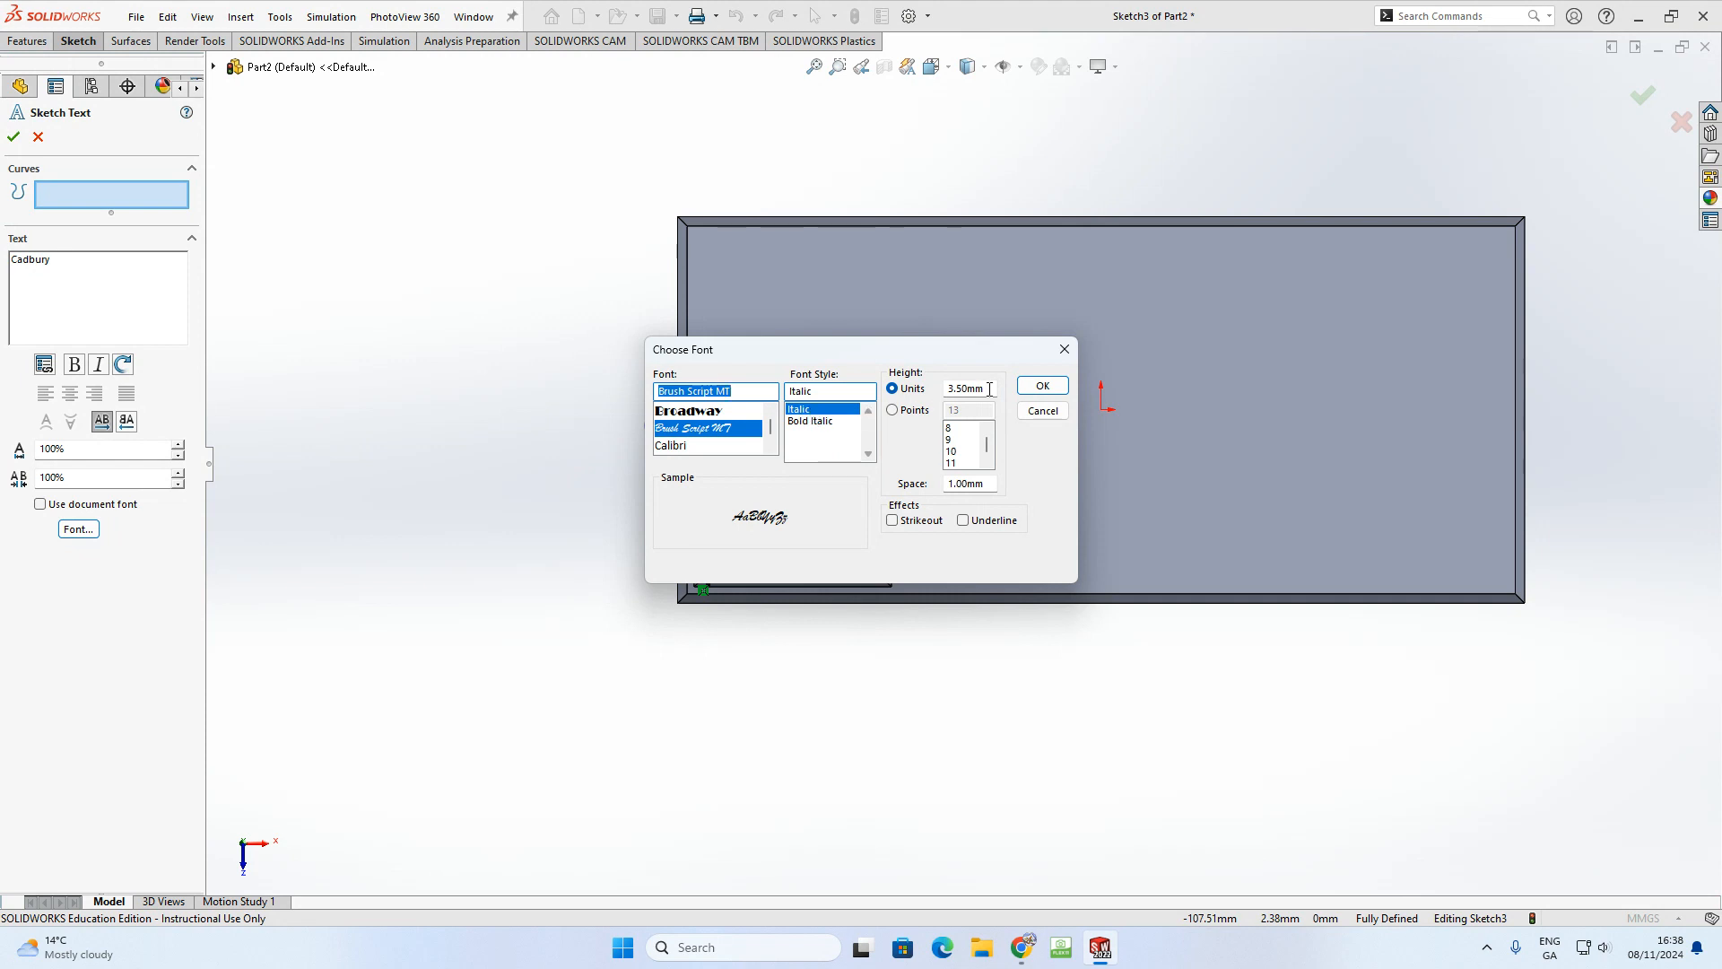
pyautogui.moveTo(989, 389); pyautogui.dragTo(944, 392)
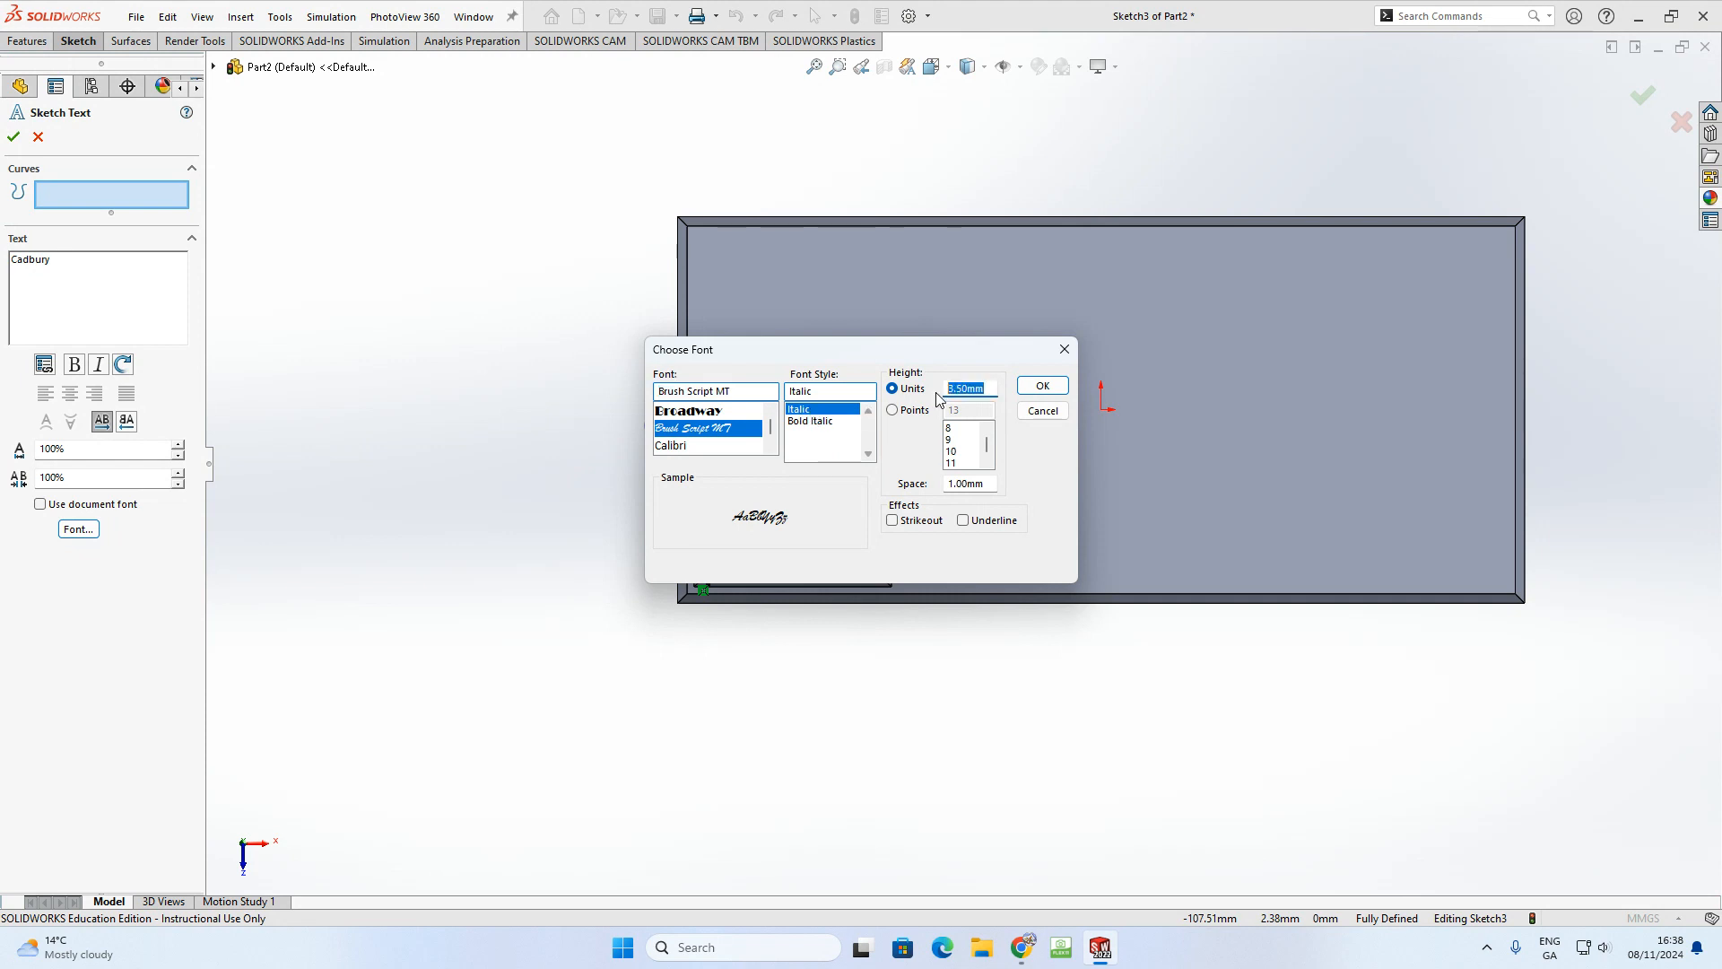
pyautogui.write('4')
pyautogui.moveTo(949, 484); pyautogui.dragTo(989, 485)
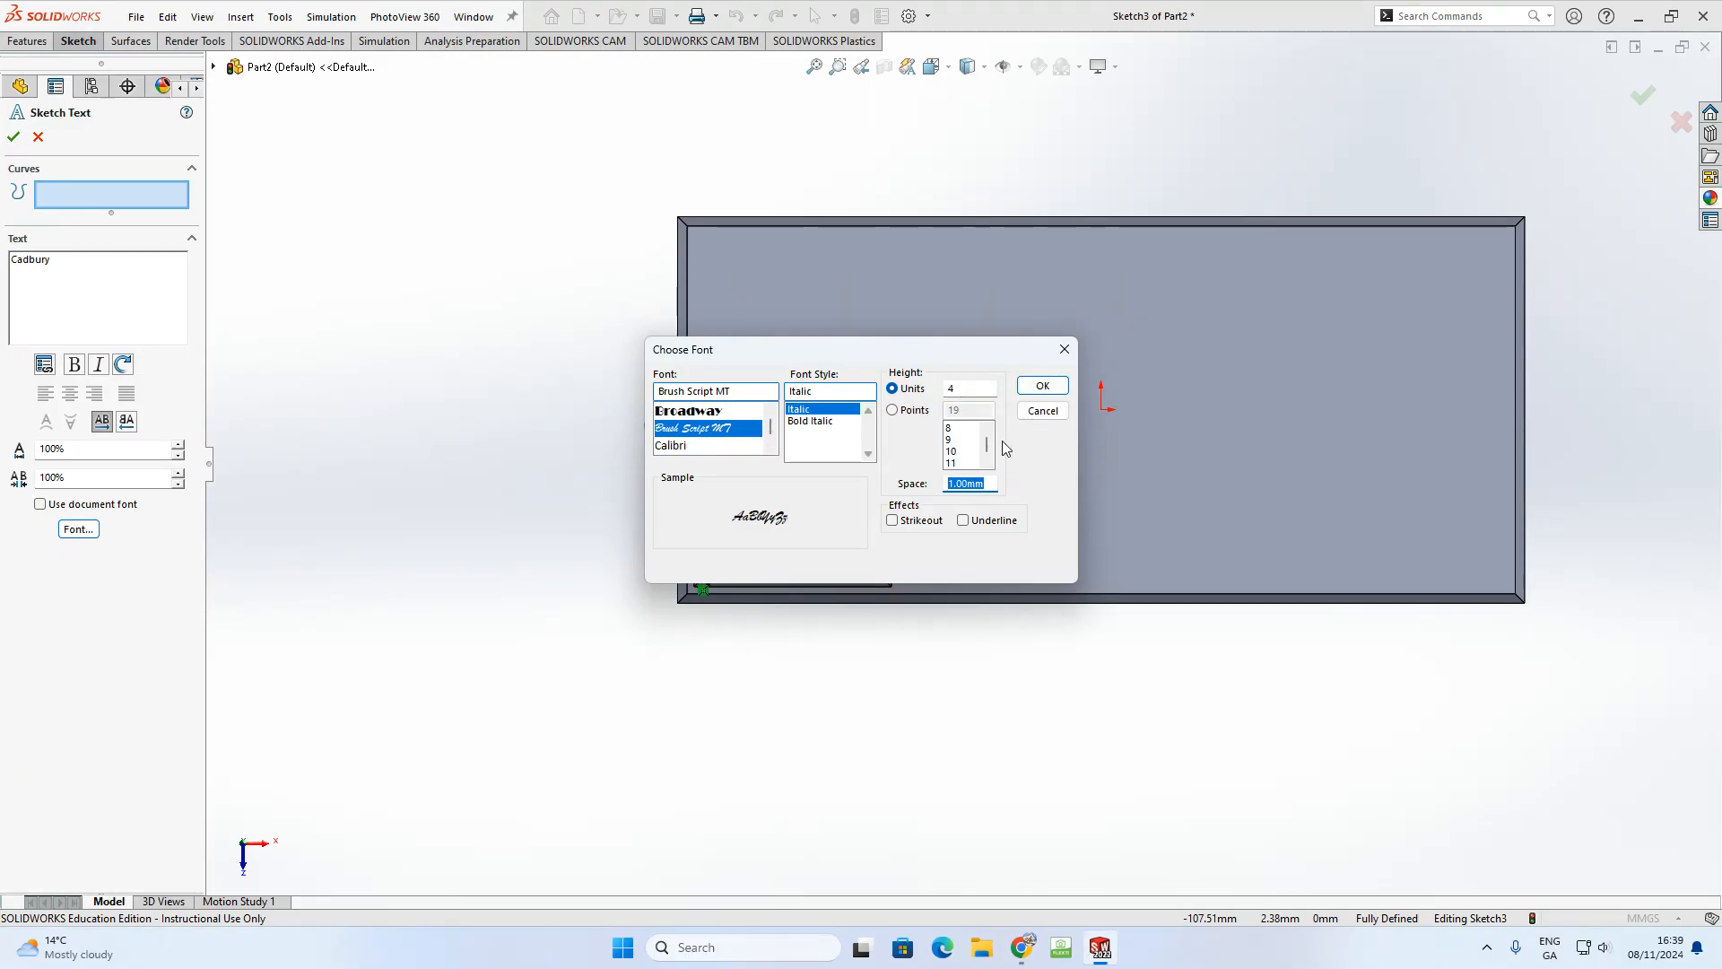
pyautogui.click(1041, 388)
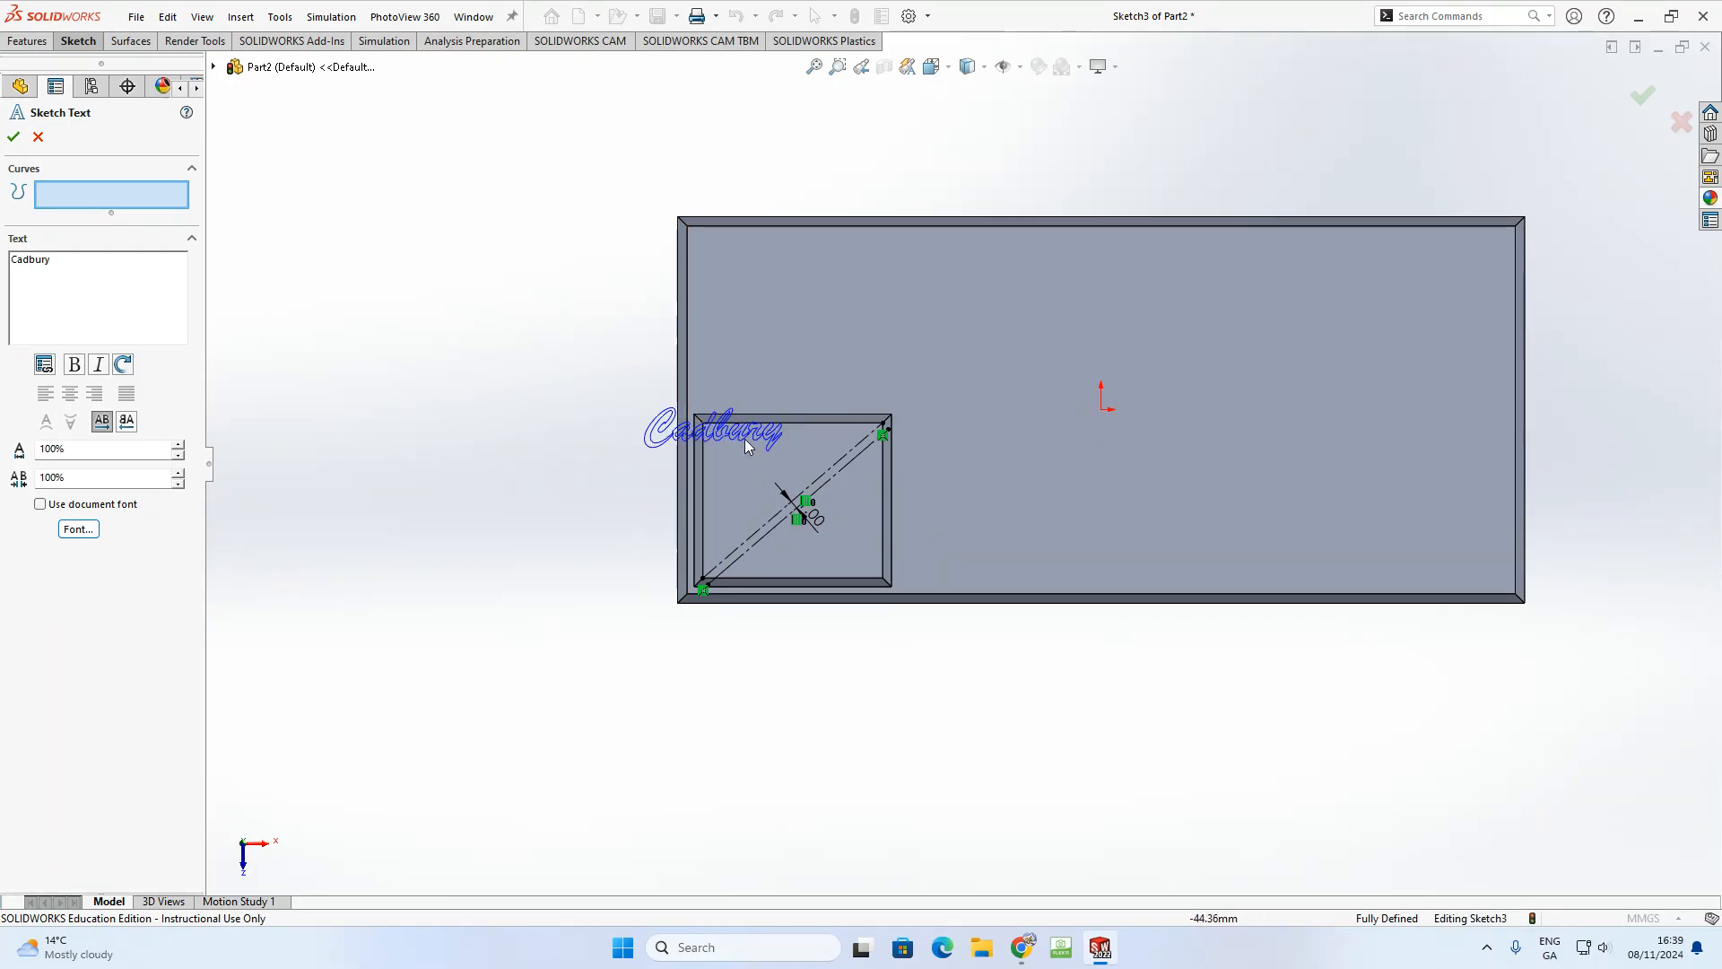
# - Attach the Cadbury text to the offset construction line and centre-align it along that line
pyautogui.scroll(-1, 749, 446)
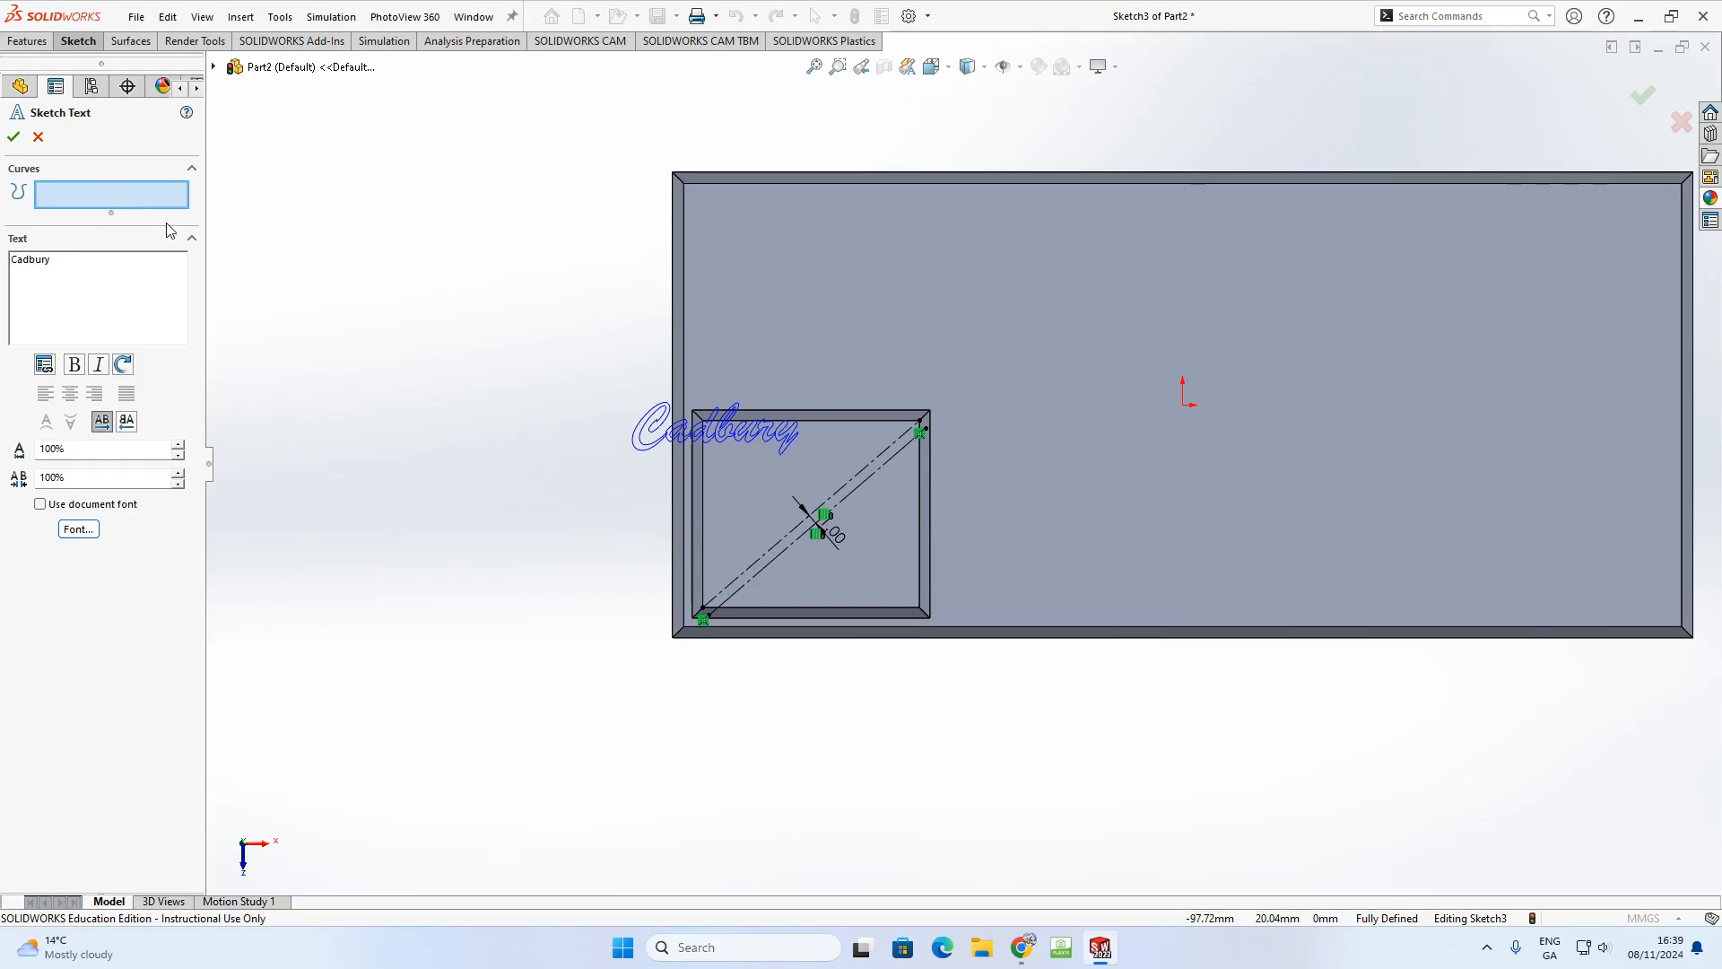
pyautogui.click(800, 535)
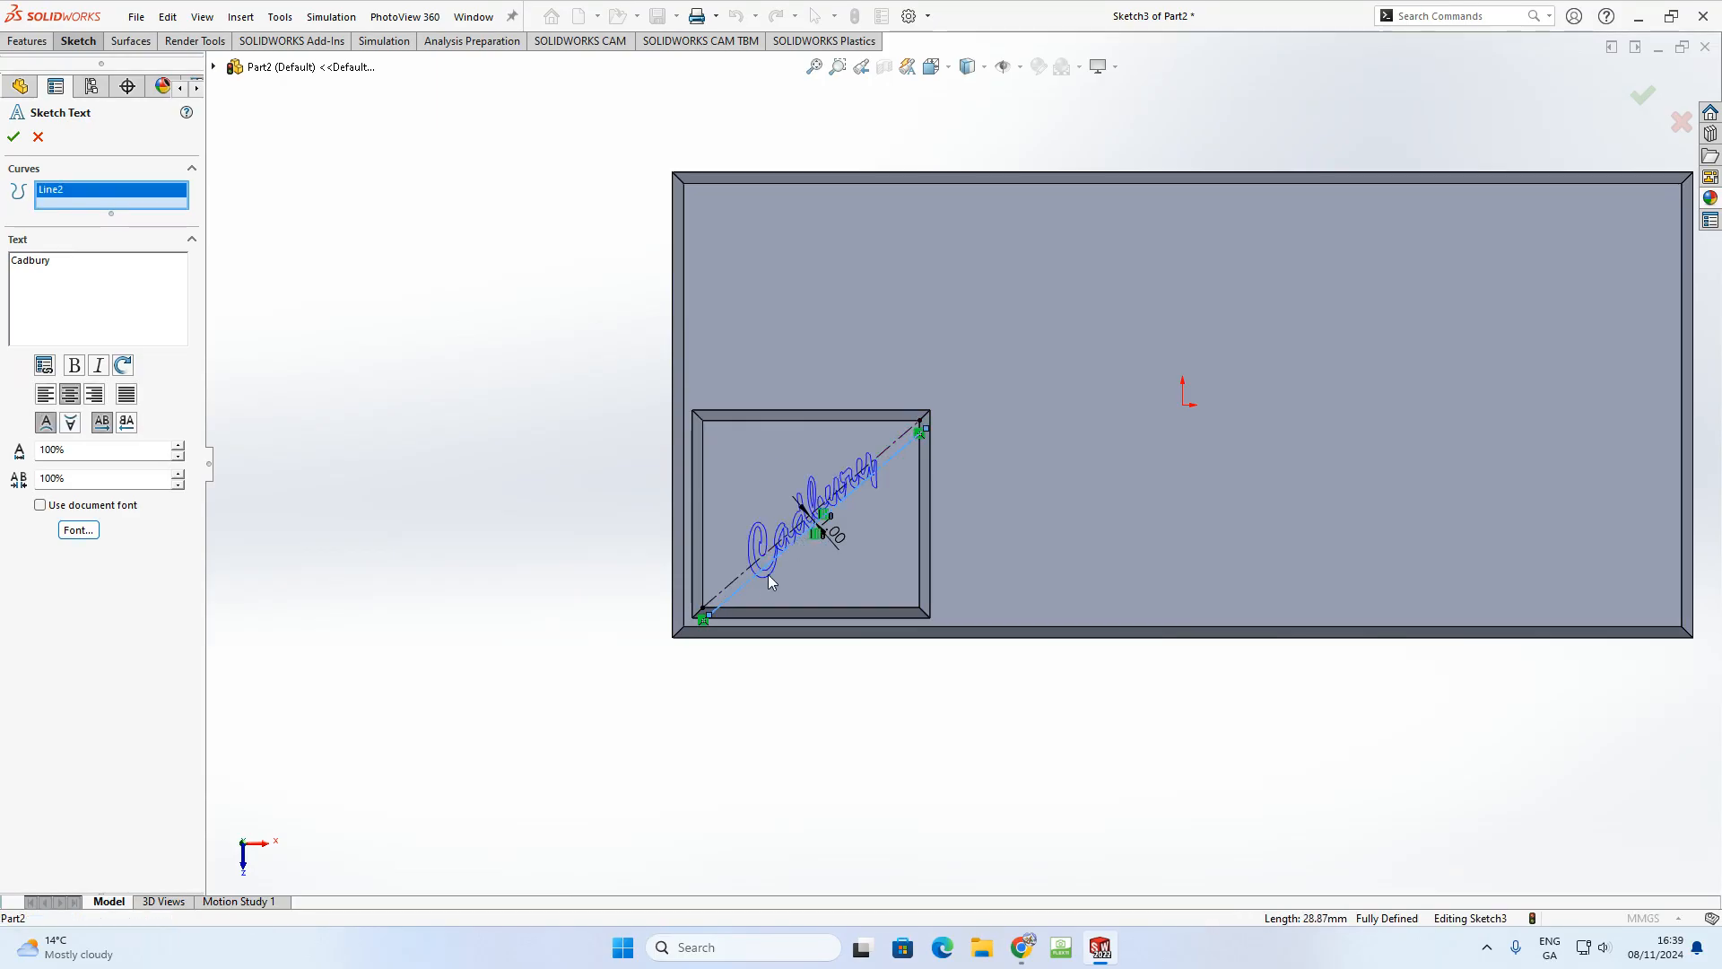
pyautogui.scroll(-1, 875, 526)
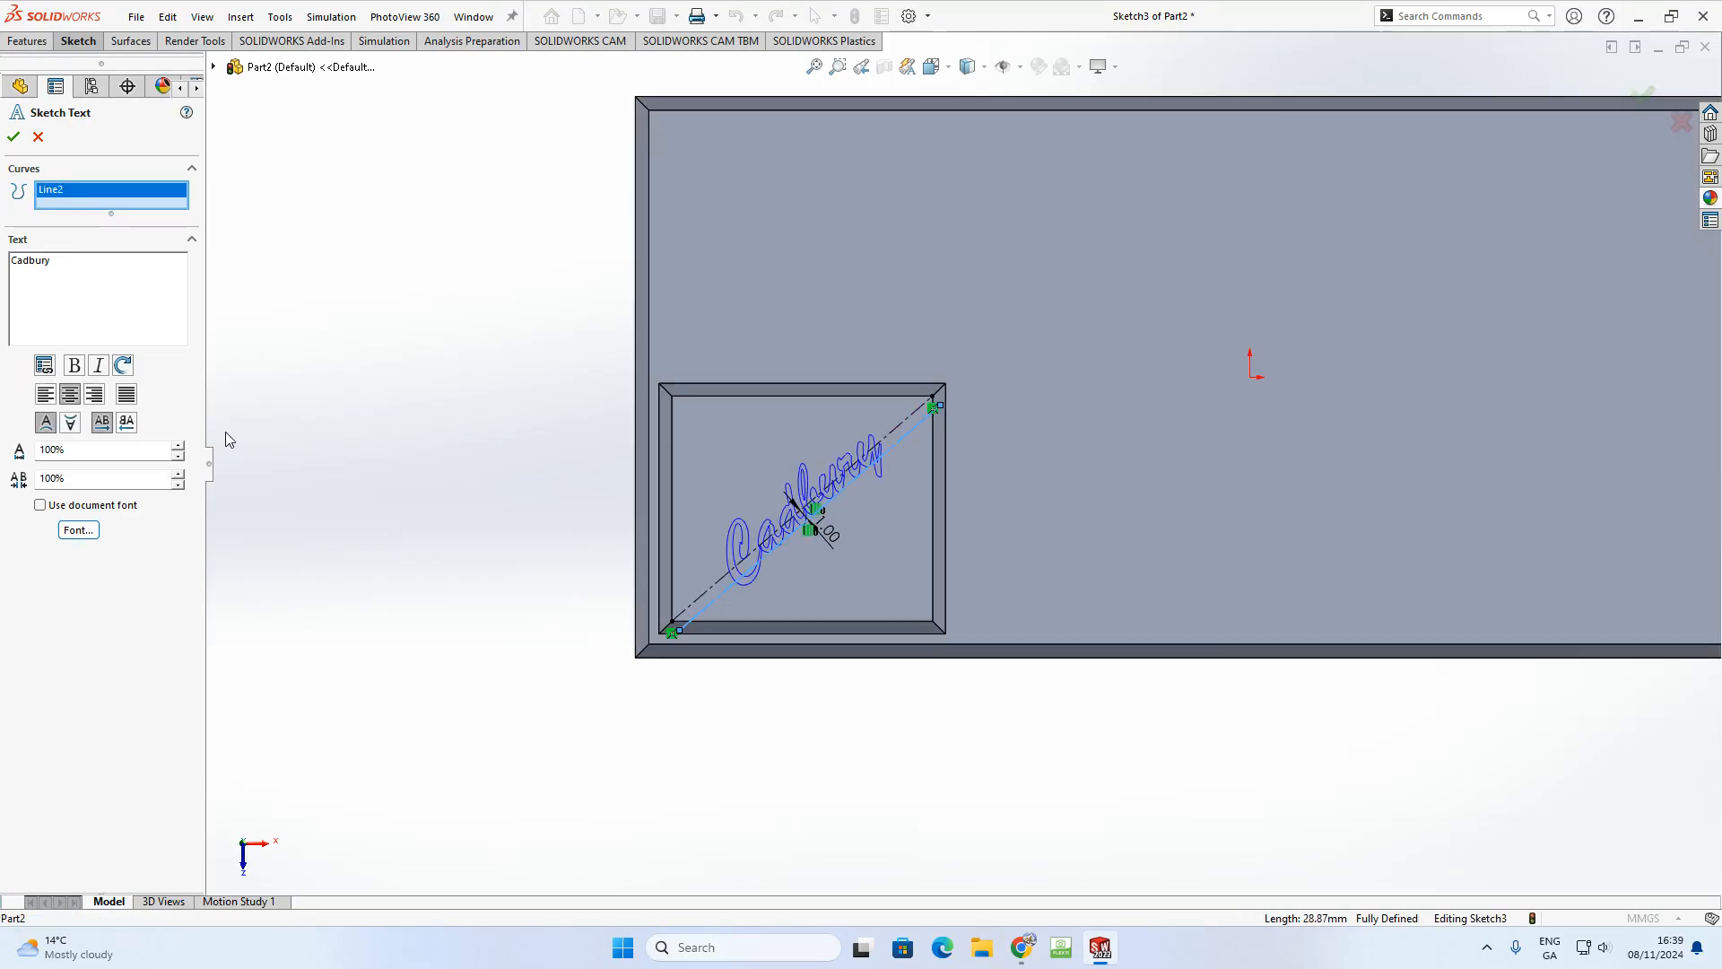
pyautogui.click(43, 399)
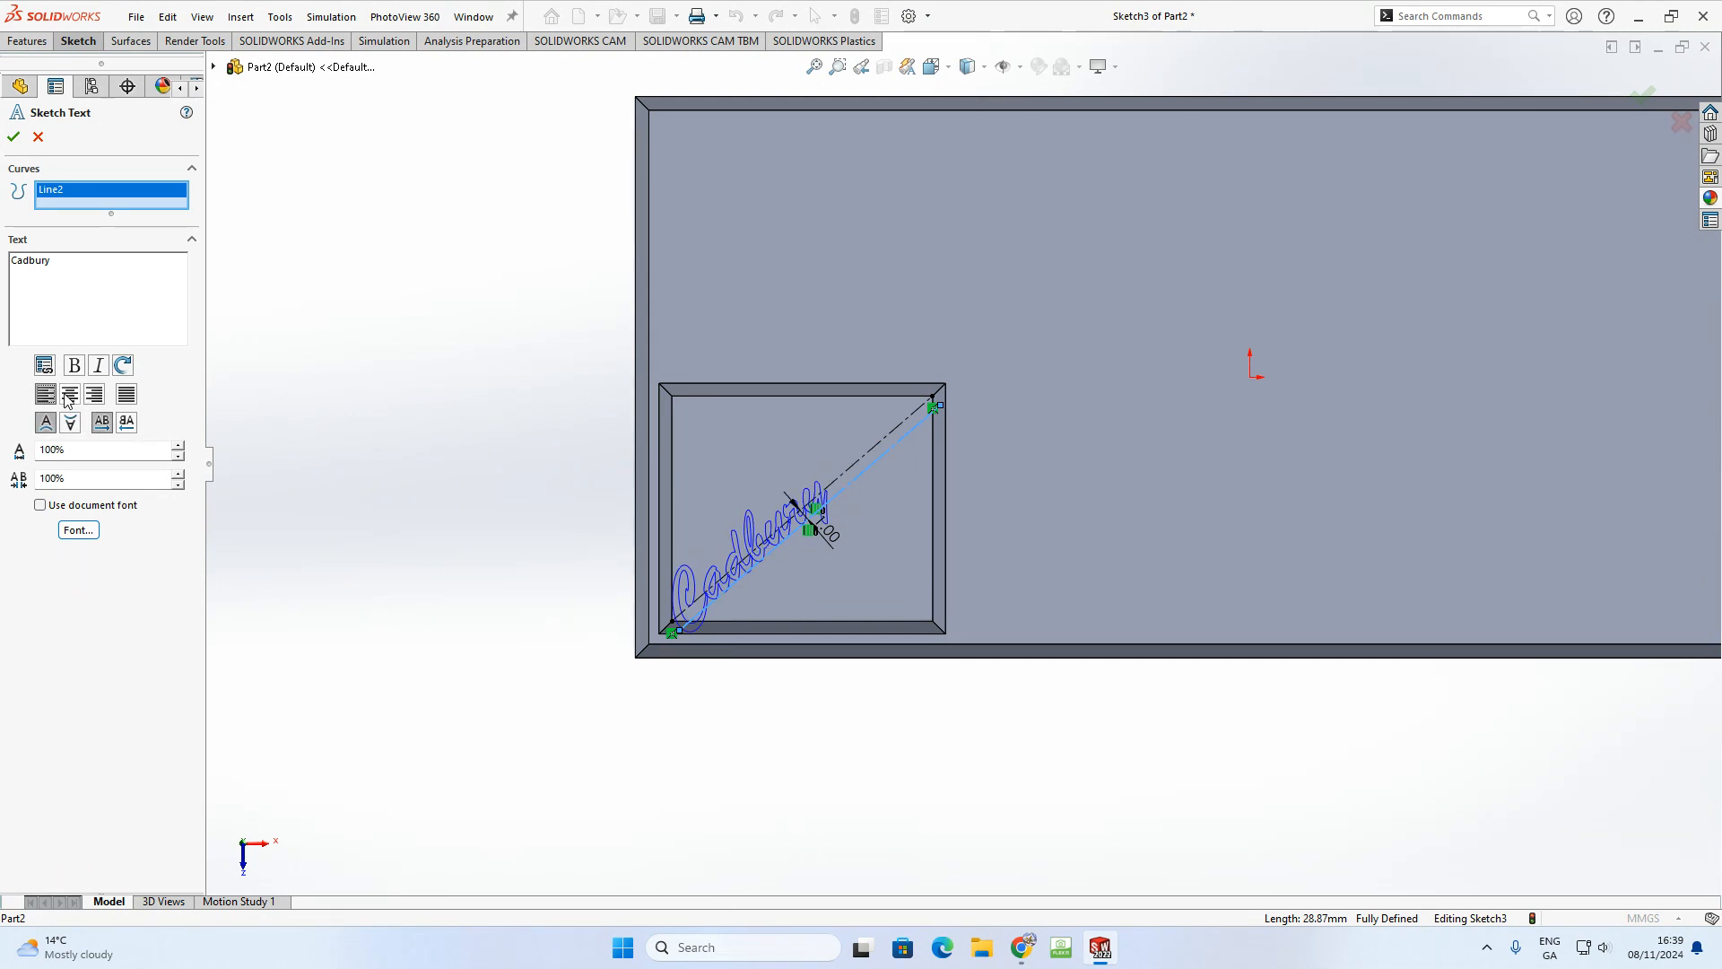
pyautogui.click(70, 396)
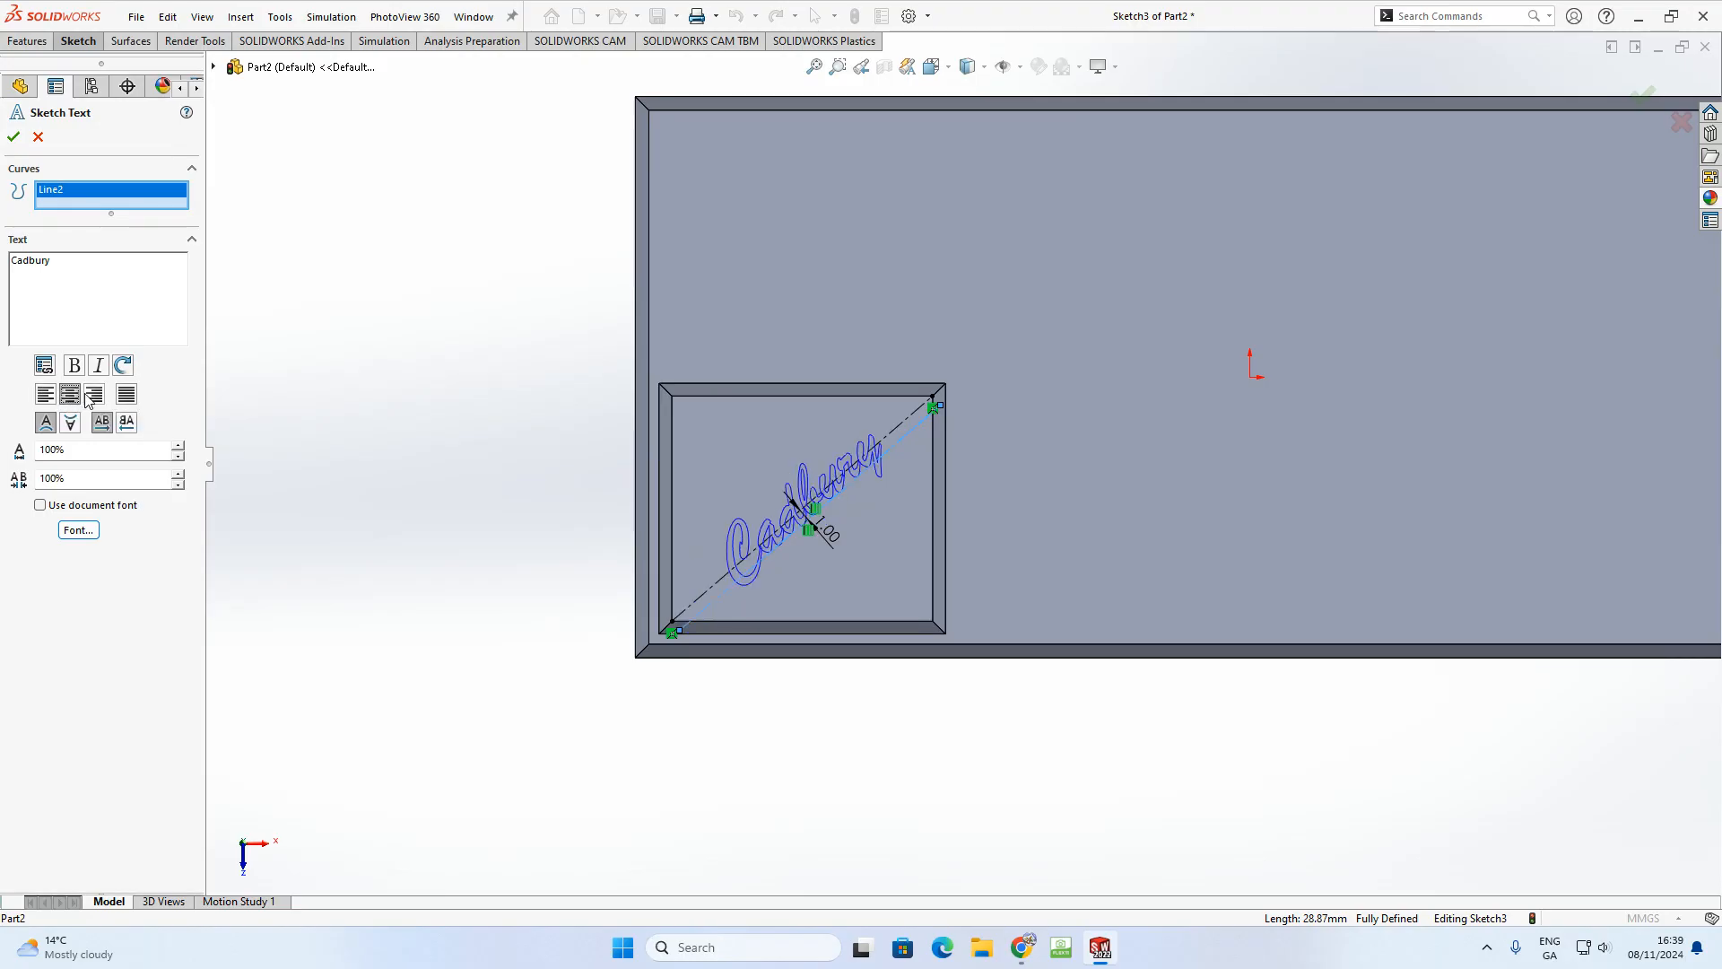
pyautogui.click(95, 397)
pyautogui.click(71, 396)
# - Flip the Cadbury text vertically along the offset construction line
pyautogui.click(71, 422)
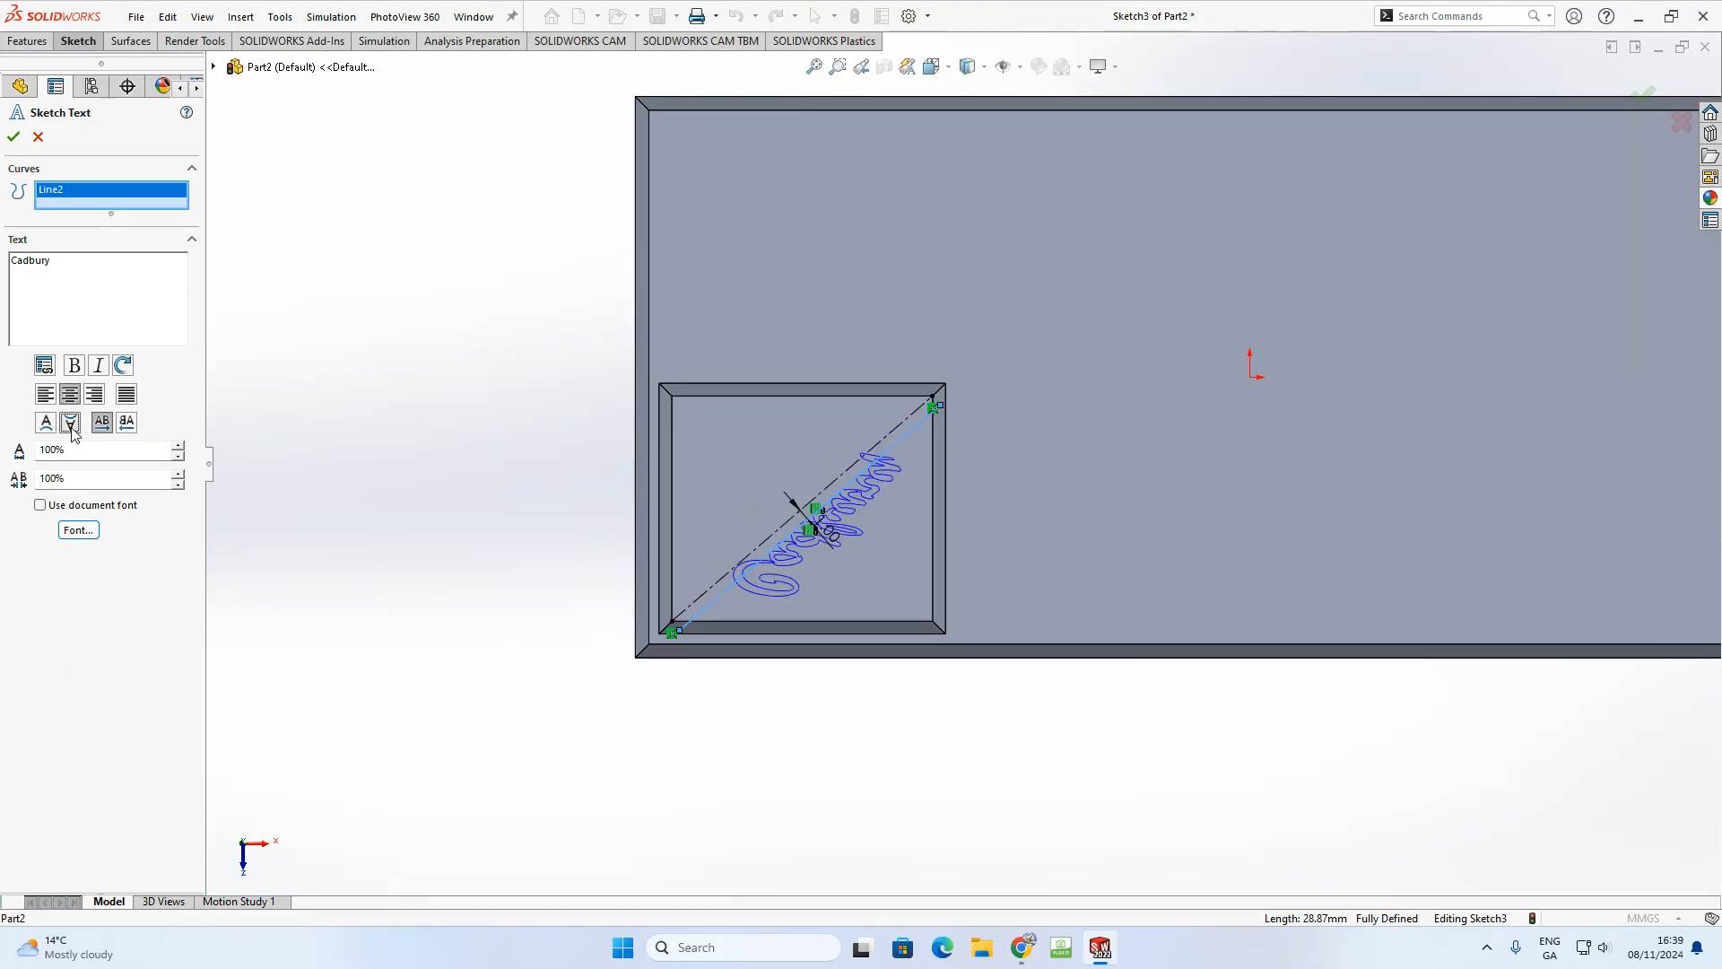
pyautogui.click(72, 425)
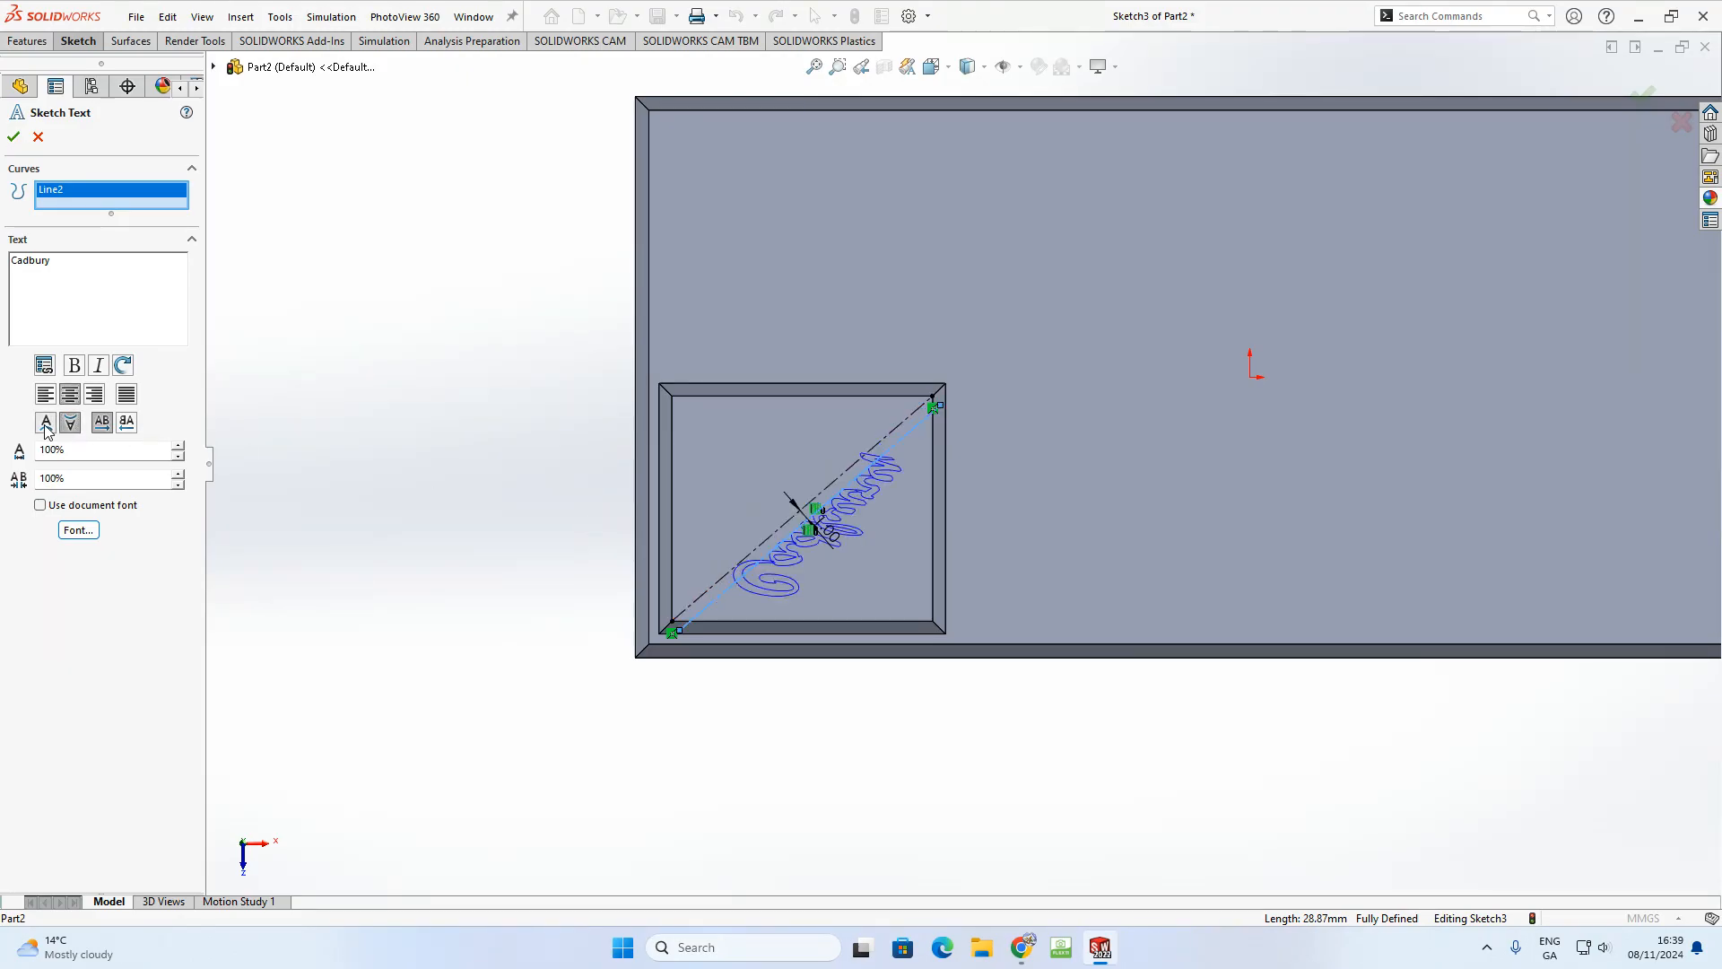
# - Orient the Cadbury text upright and reading from the lower corner to the upper corner, and accept the sketch text
pyautogui.click(126, 423)
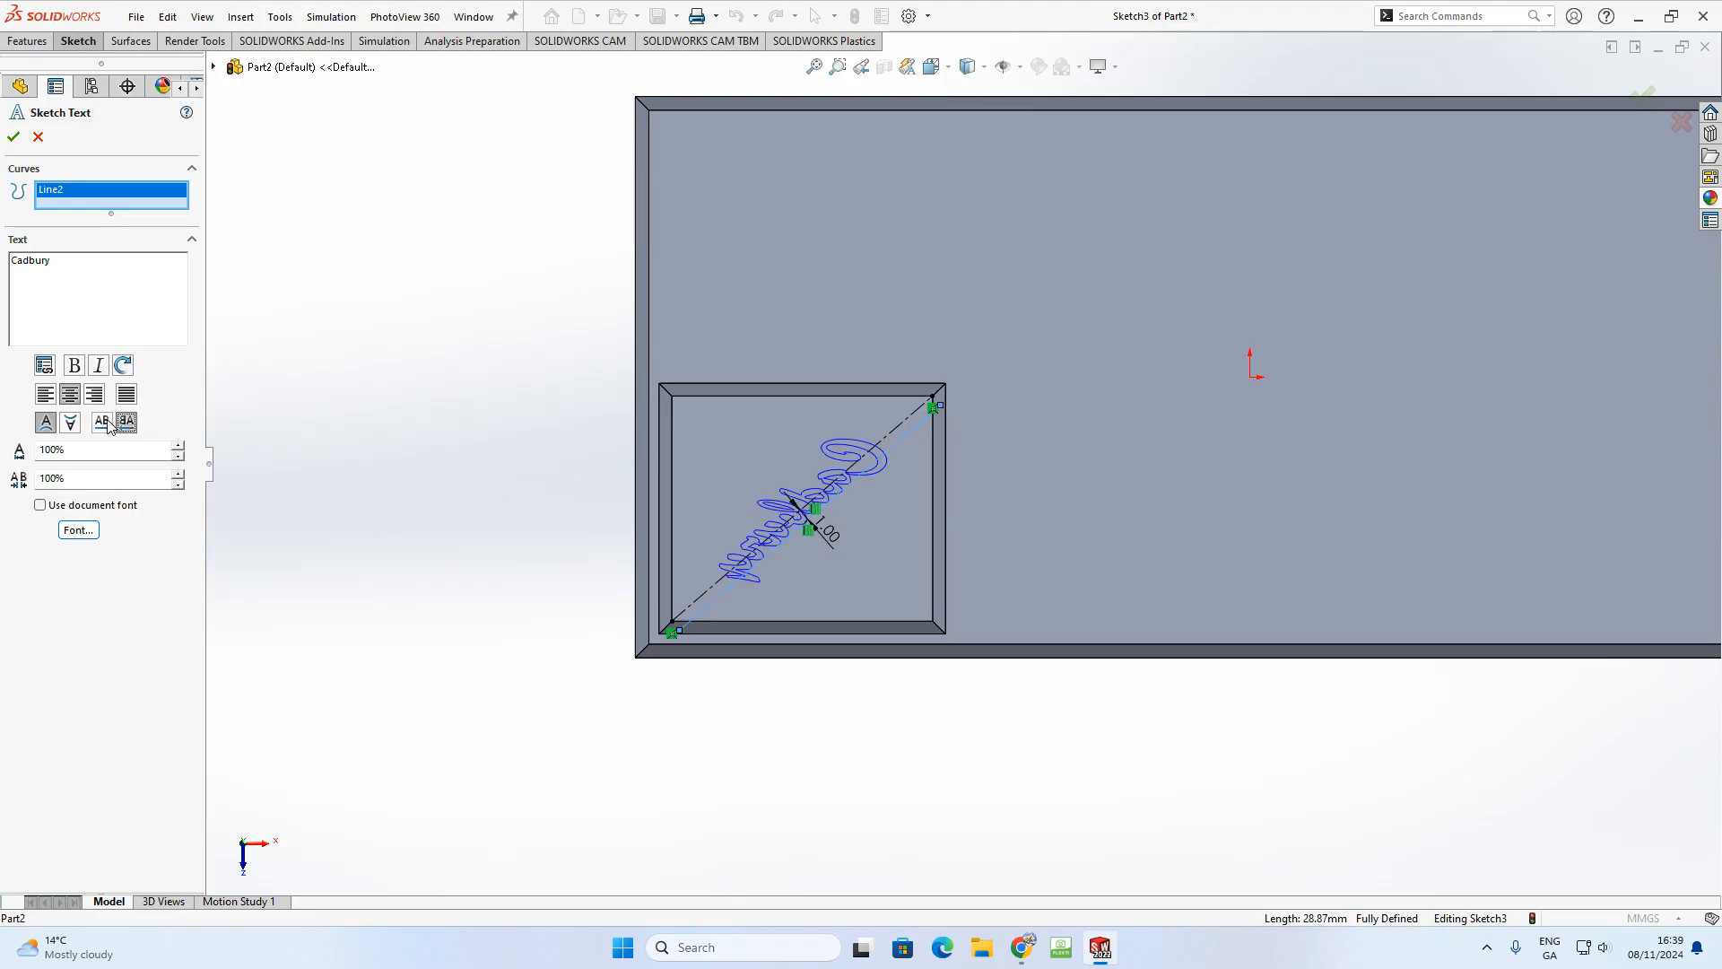
pyautogui.click(103, 423)
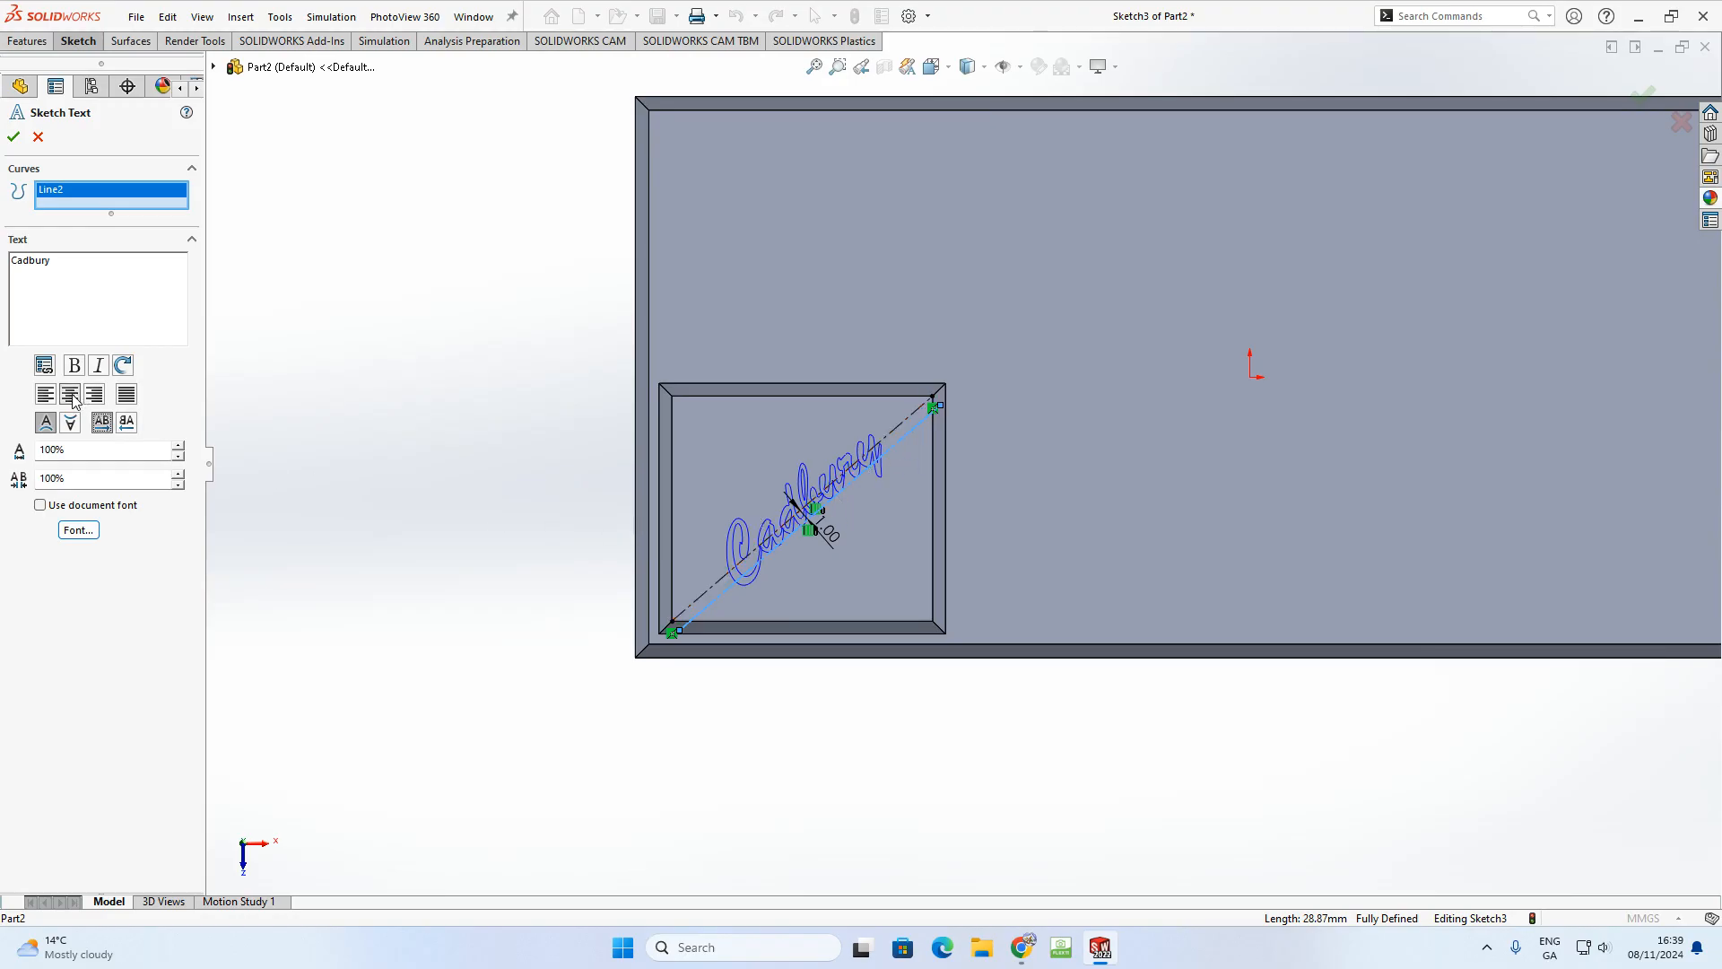
pyautogui.click(14, 138)
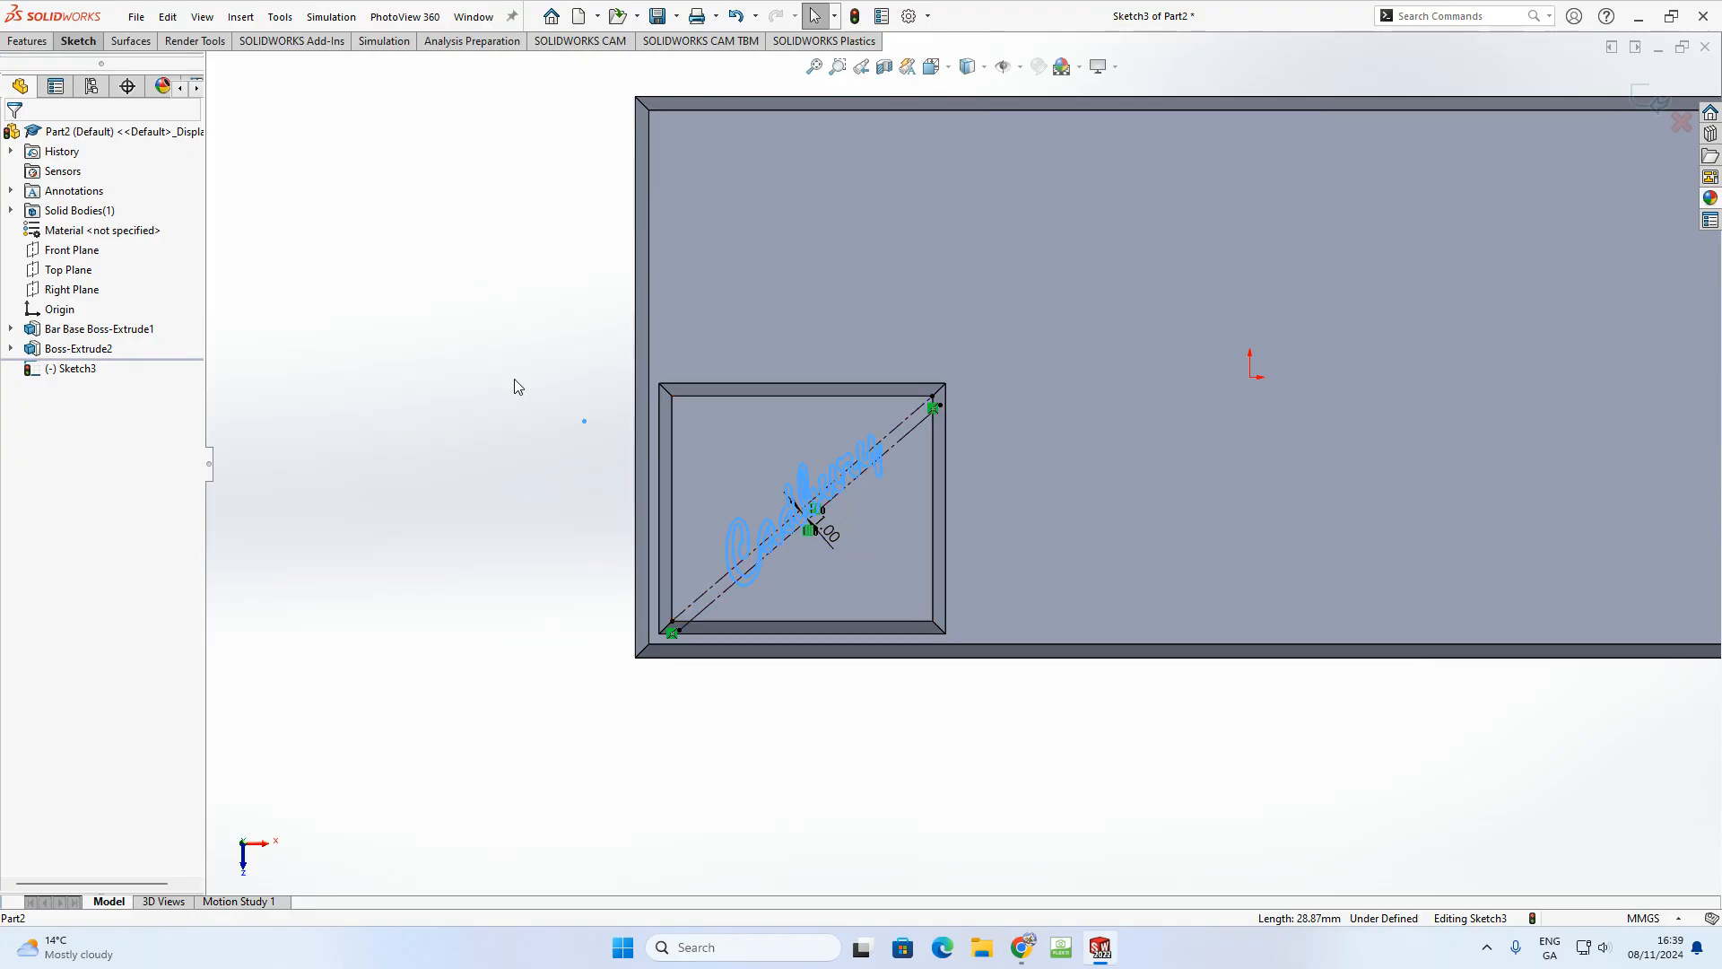
pyautogui.click(419, 339)
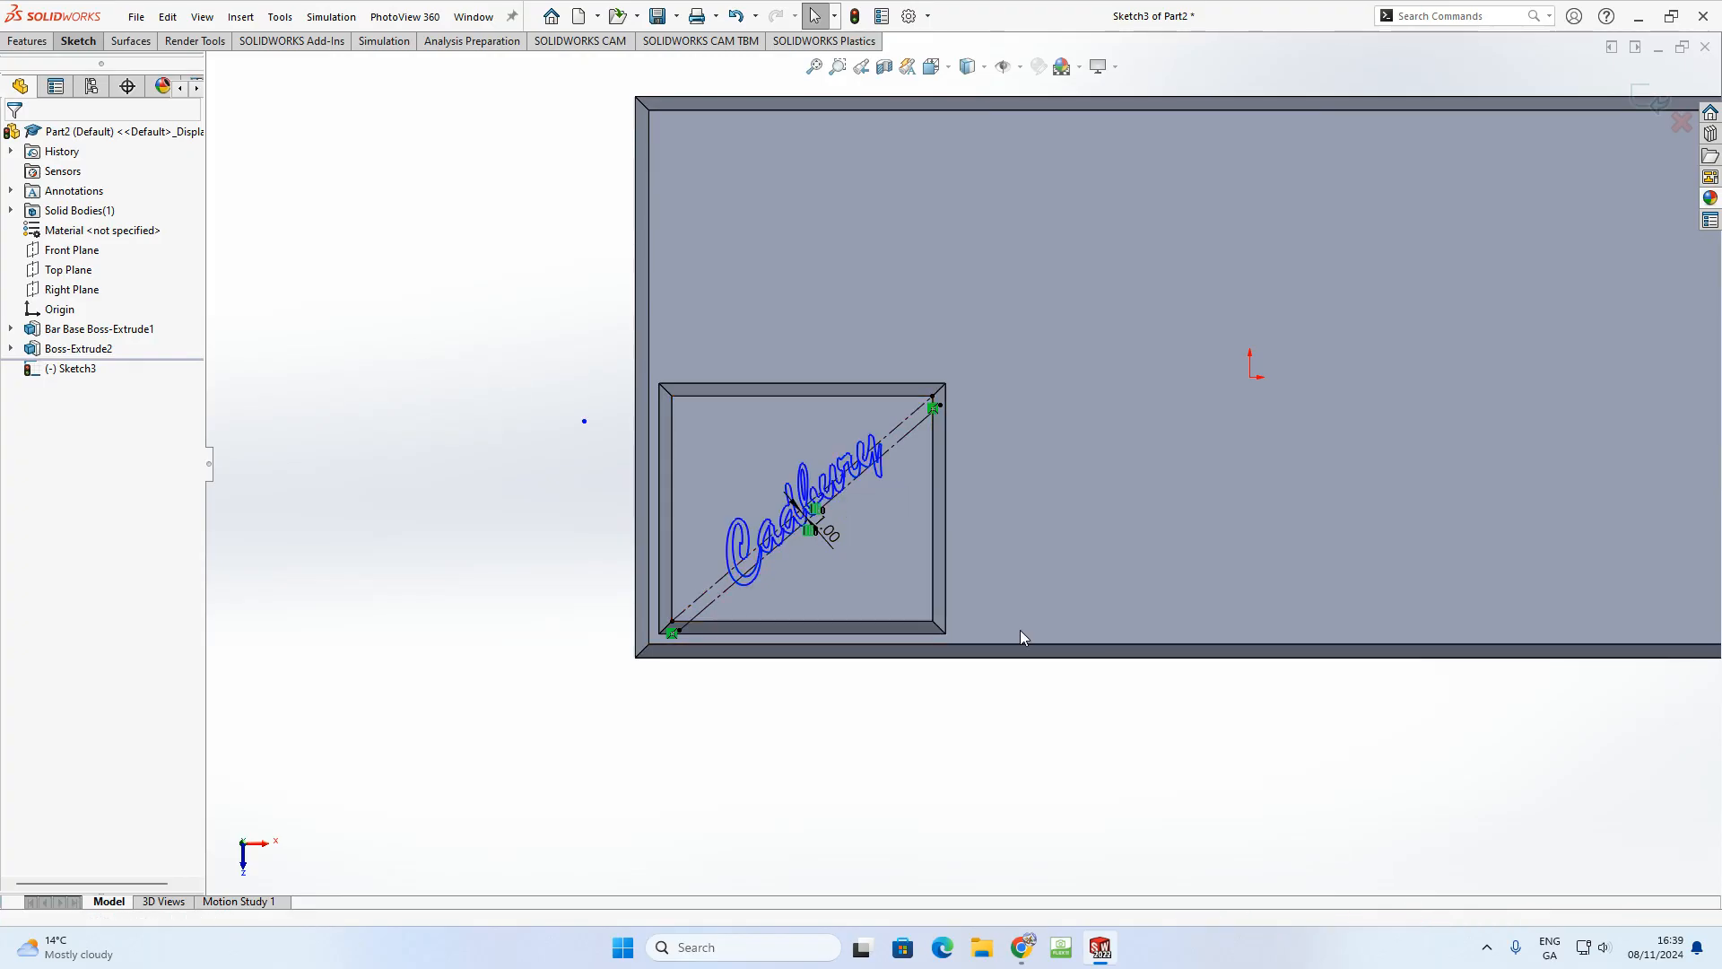
pyautogui.scroll(-2, 848, 493)
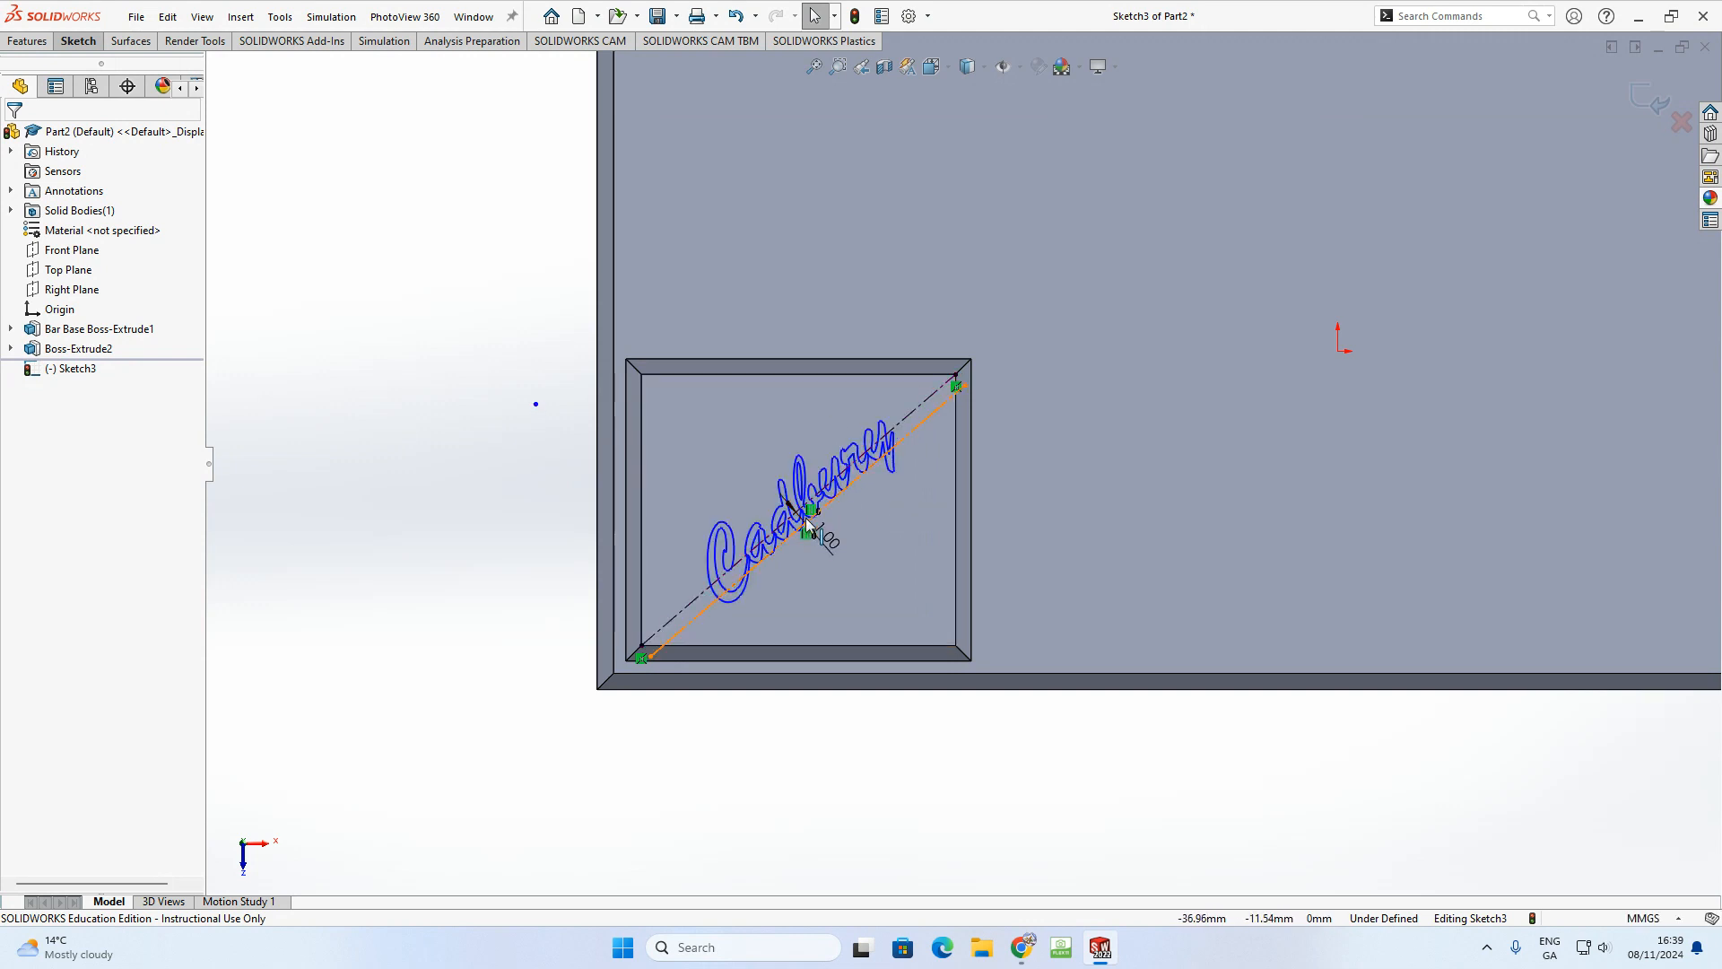
pyautogui.click(733, 540)
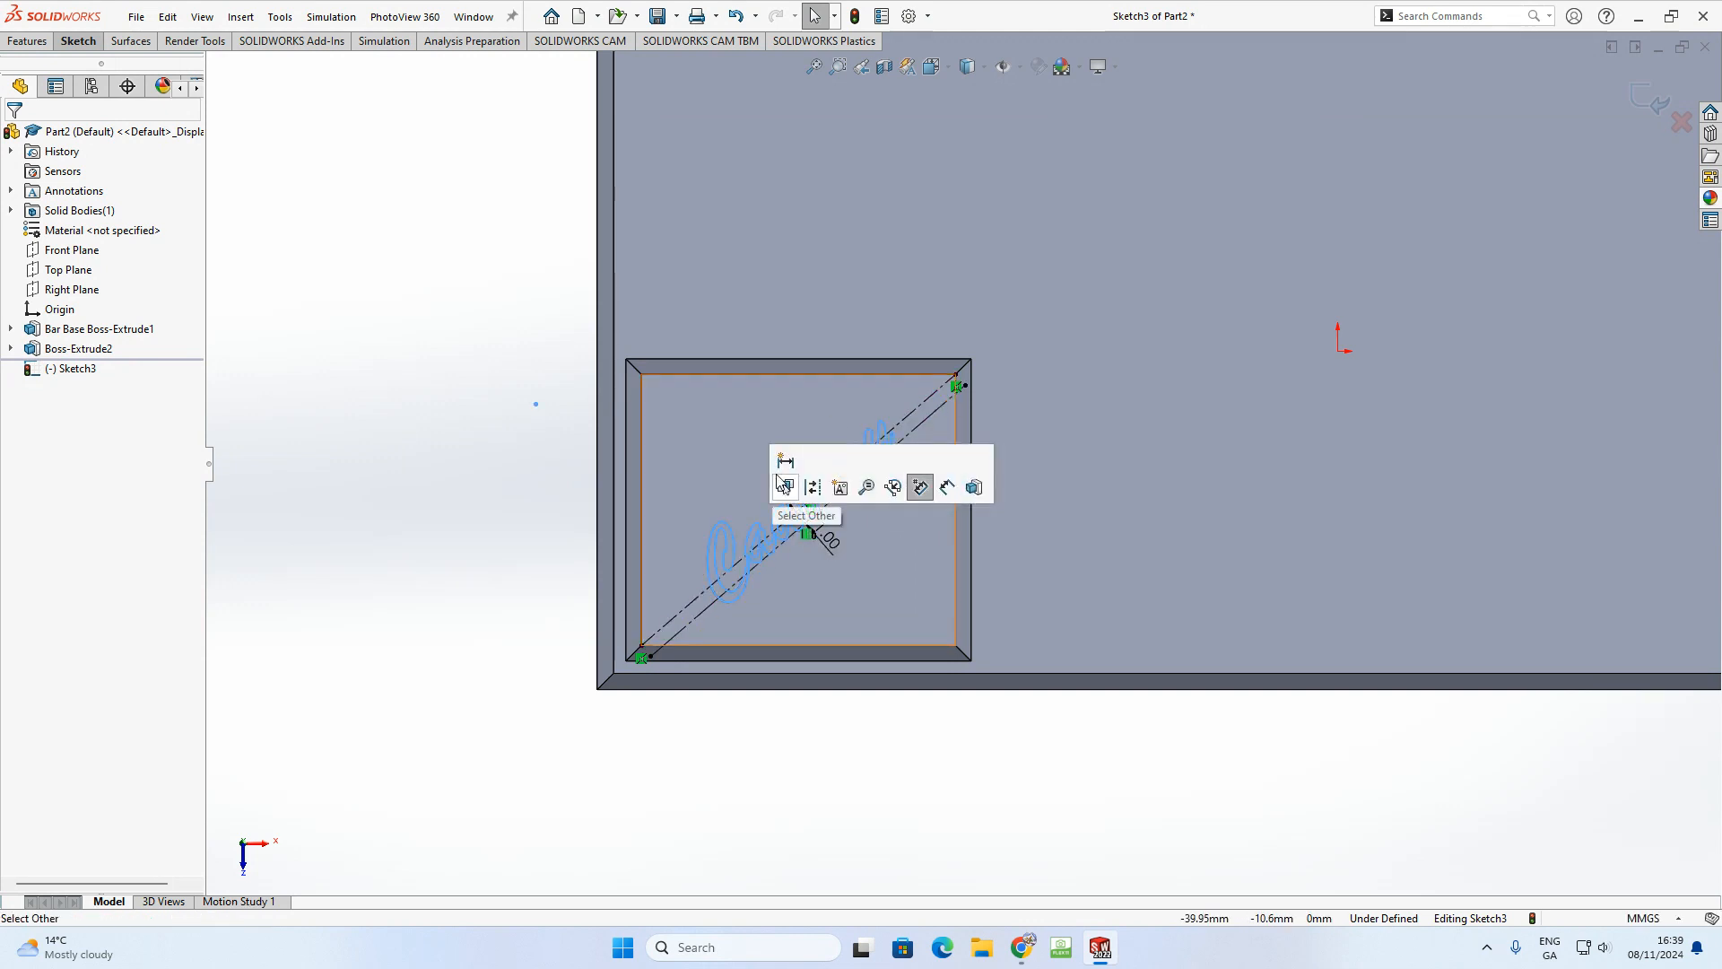
pyautogui.click(420, 499)
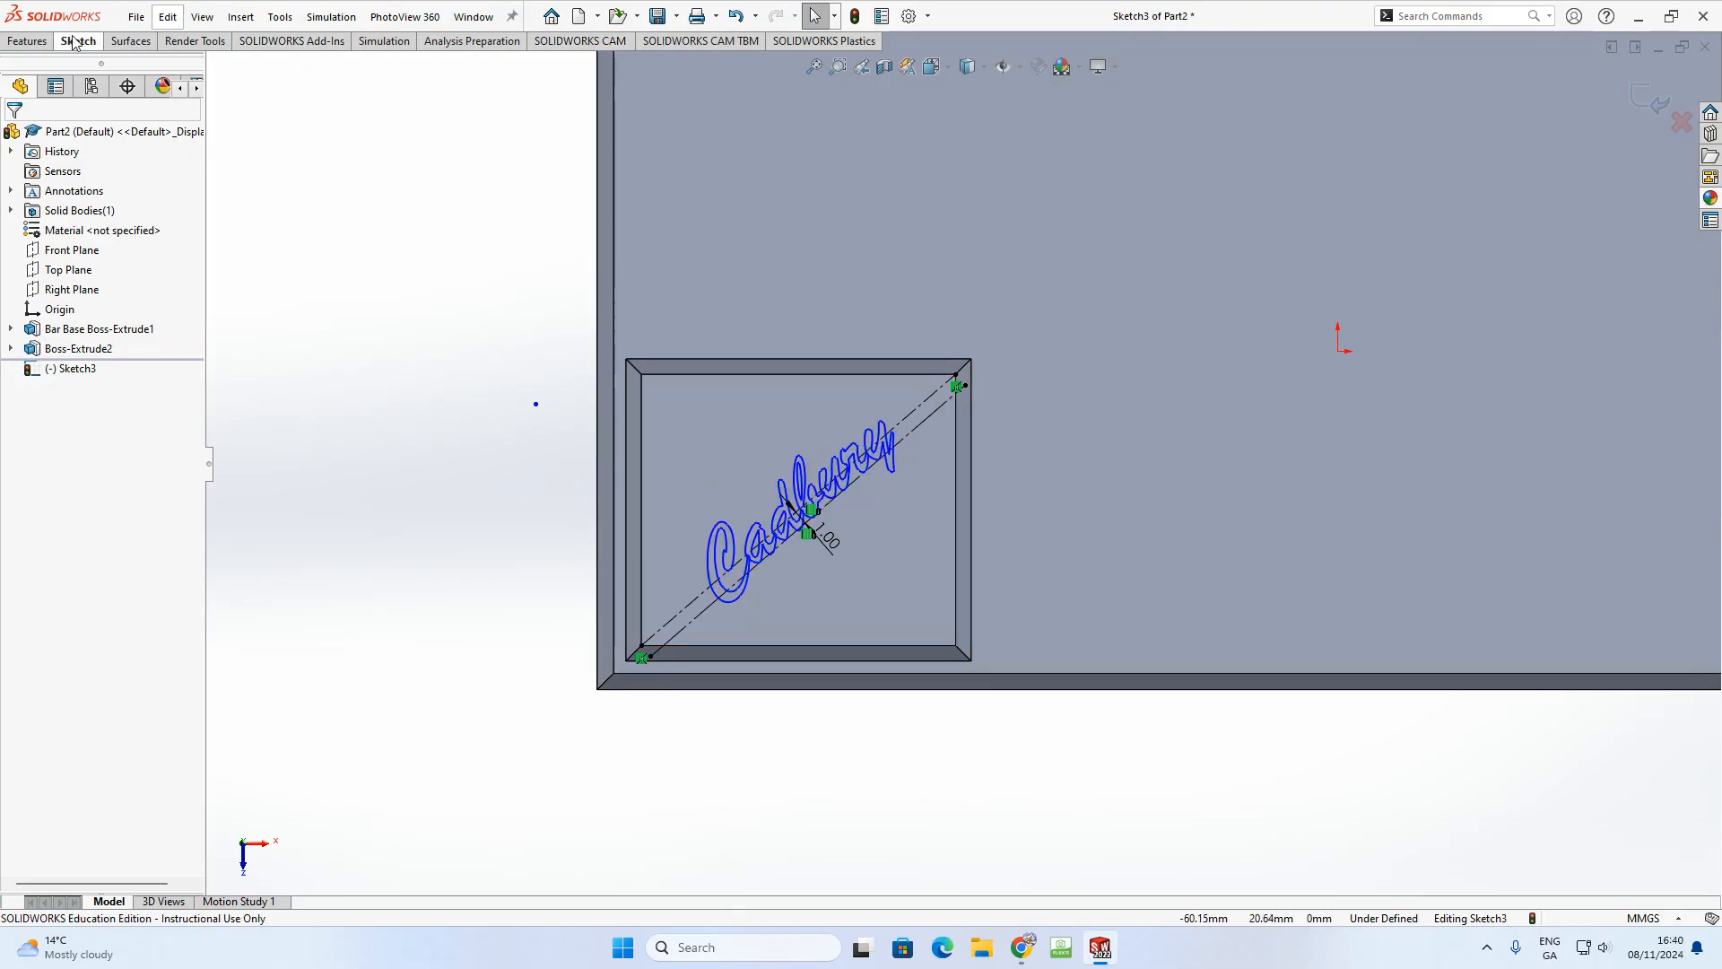
# - Cut the Cadbury text sketch 0.1 mm deep into the piece's top face with a blind Extruded Cut
pyautogui.click(27, 42)
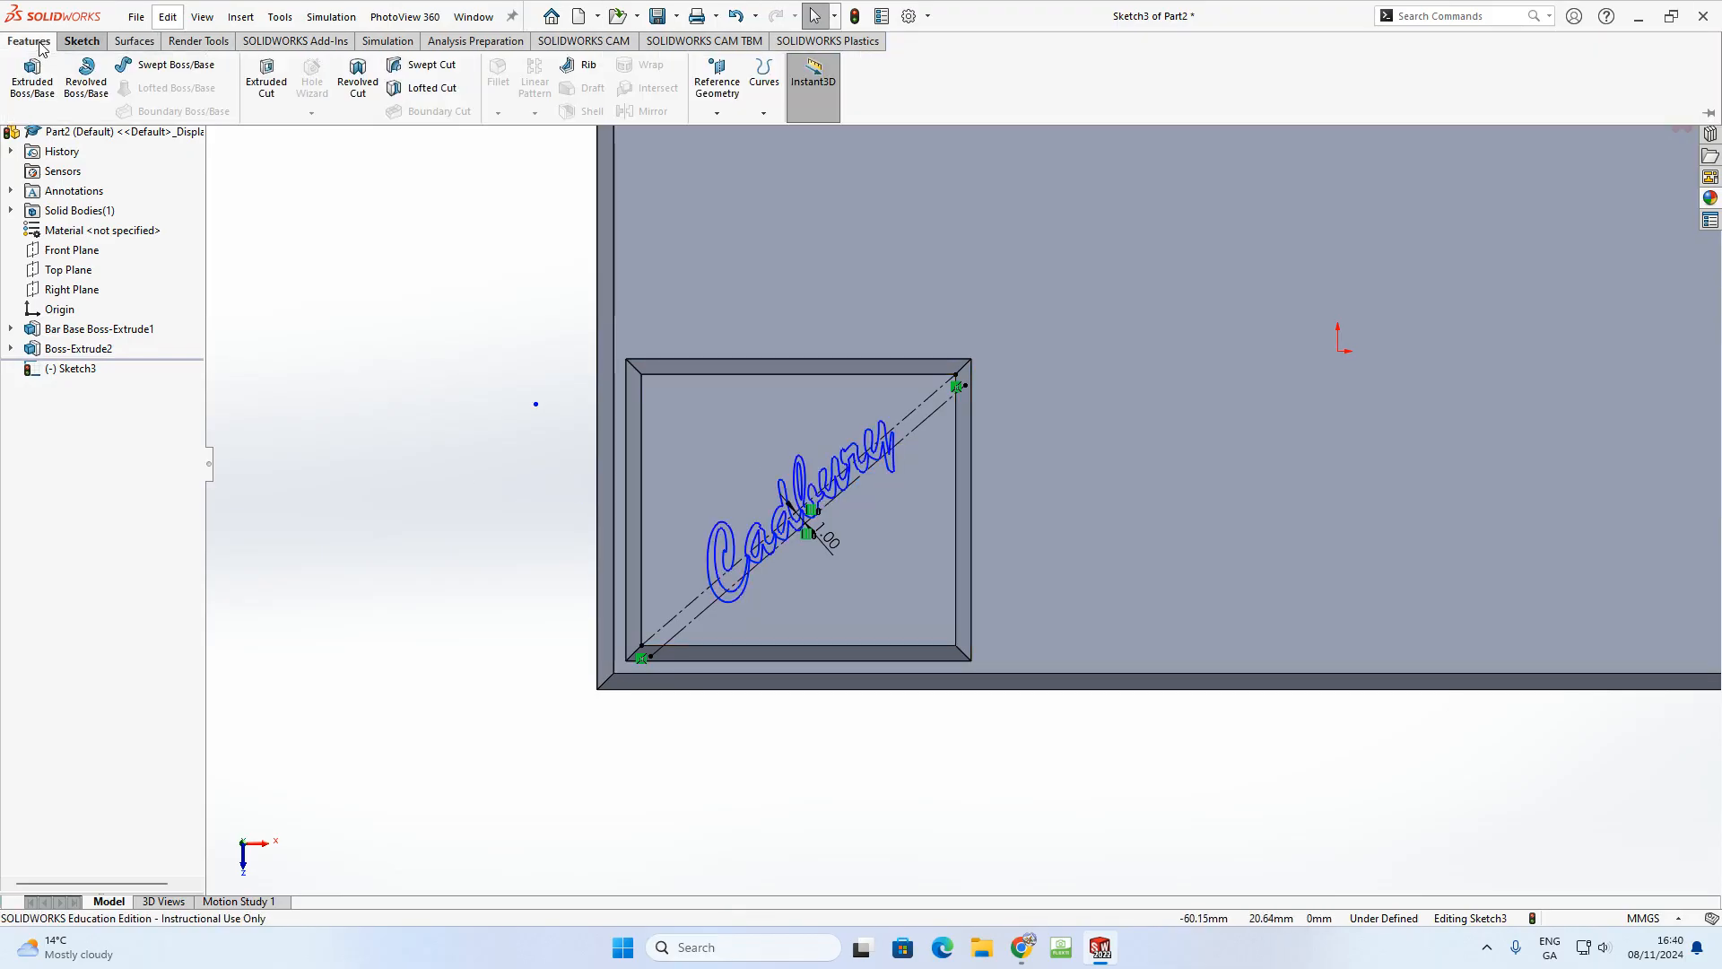
pyautogui.click(259, 86)
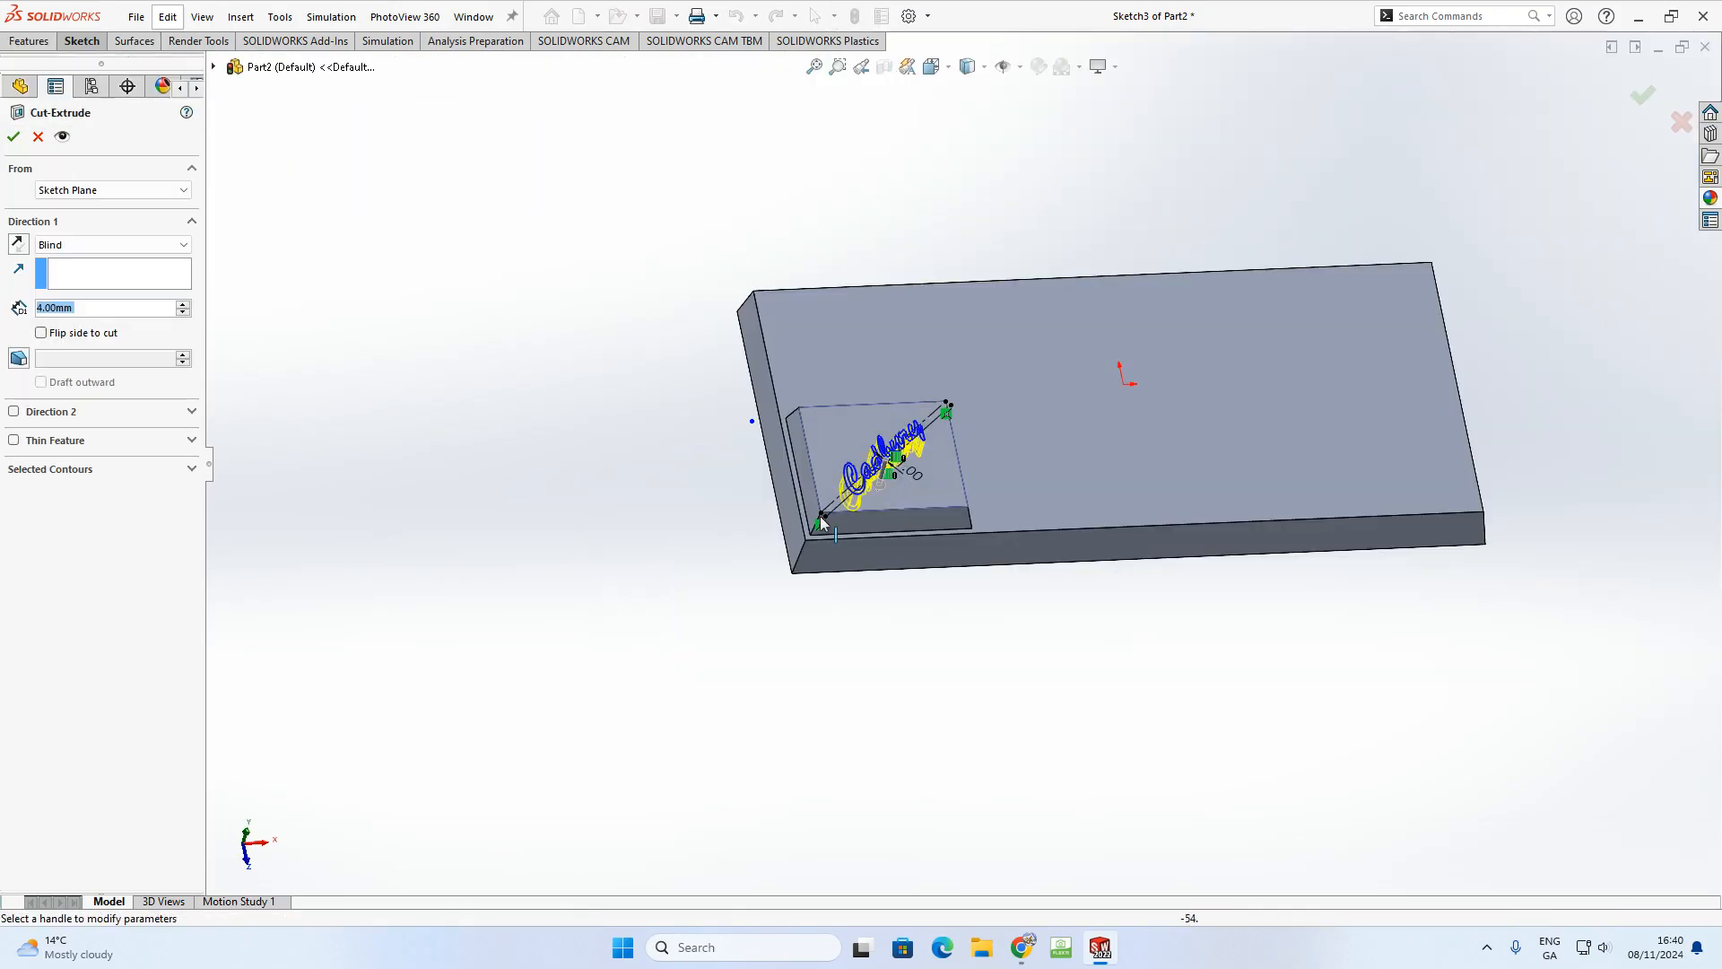
pyautogui.moveTo(882, 625); pyautogui.dragTo(906, 408, button='middle')
pyautogui.scroll(-3, 900, 358)
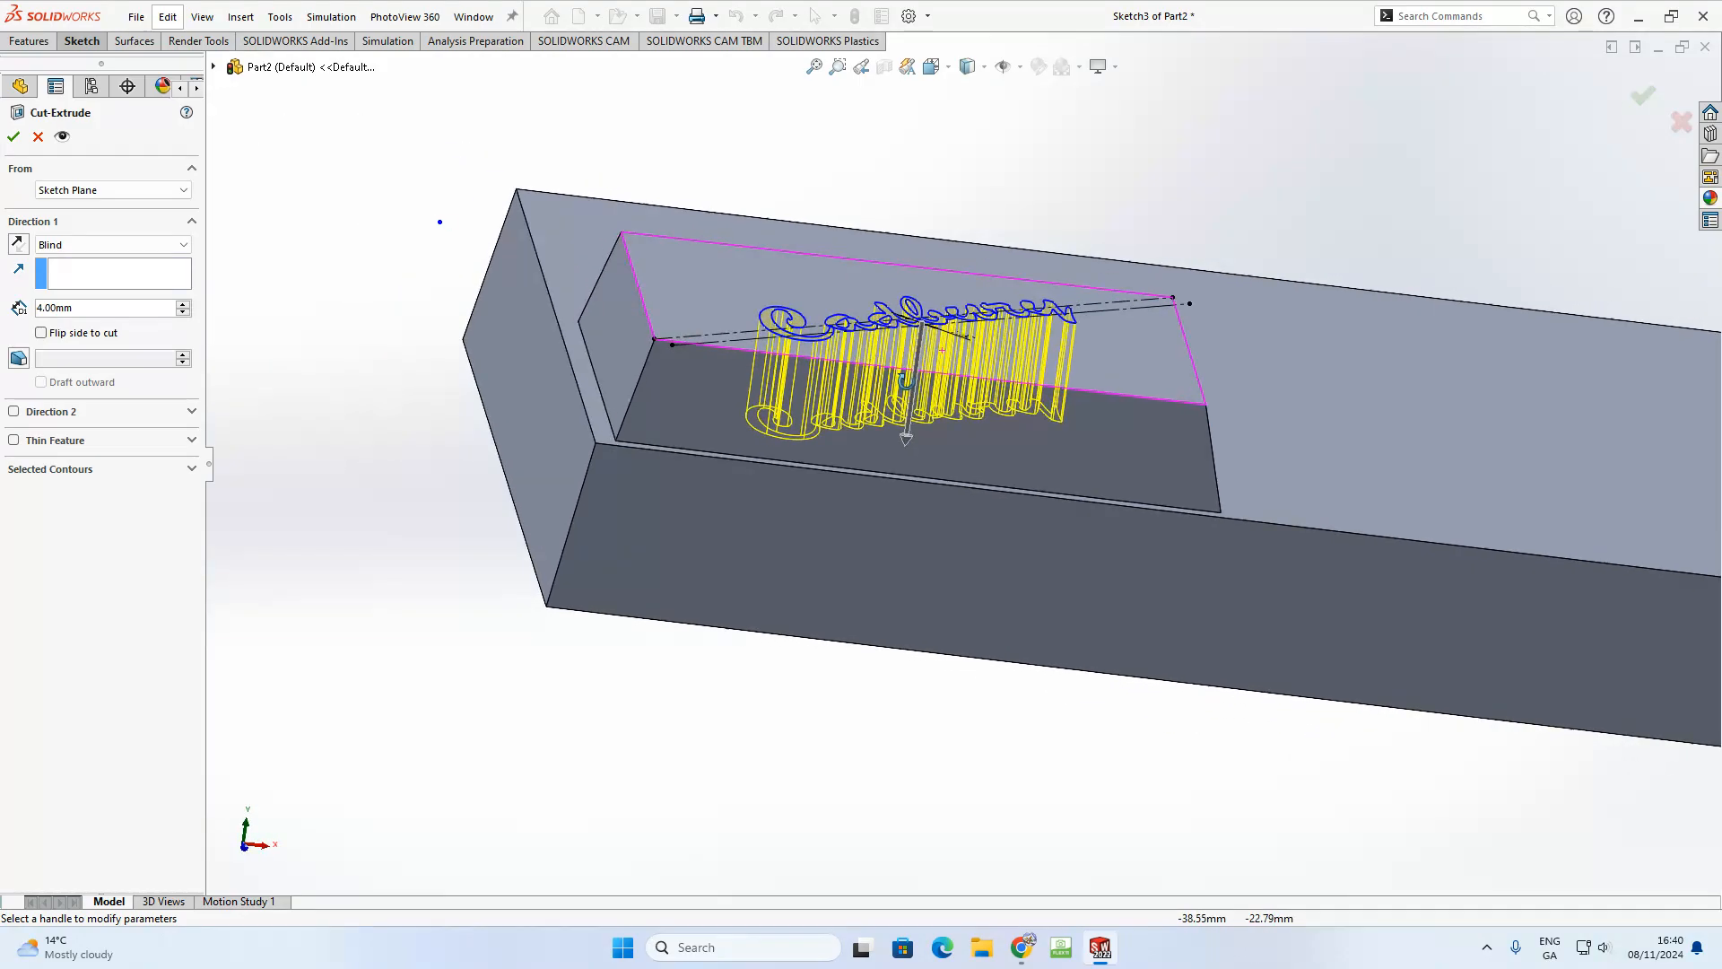
pyautogui.doubleClick(91, 309)
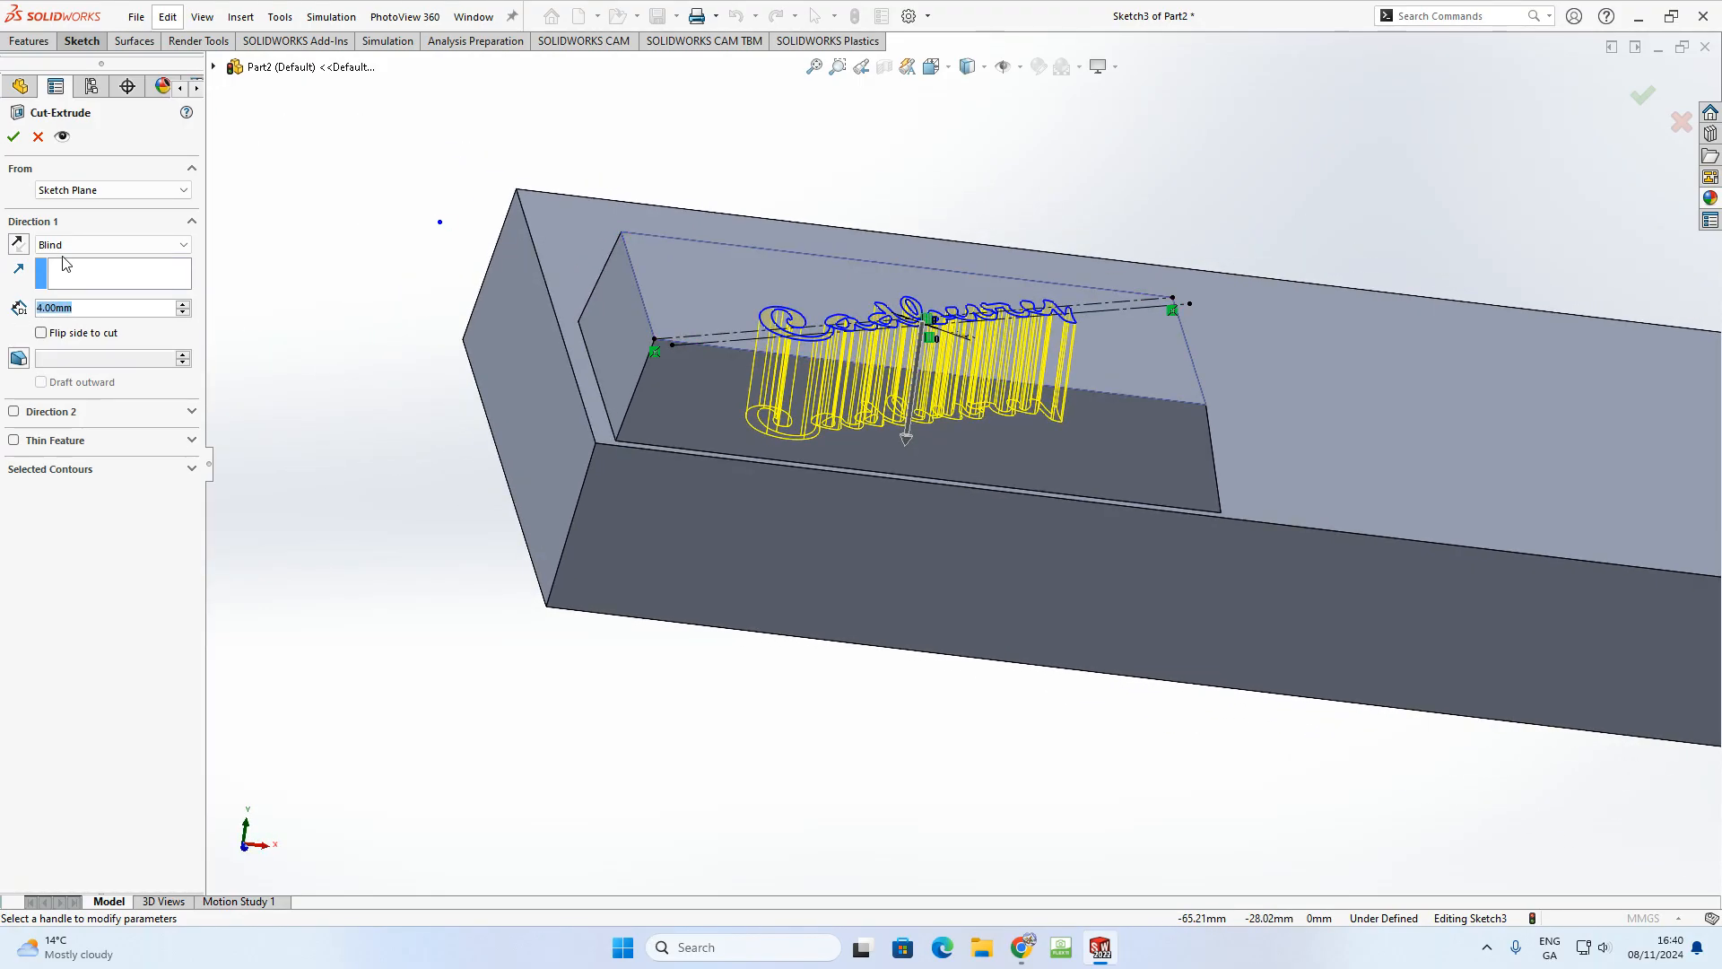
pyautogui.write('0.1')
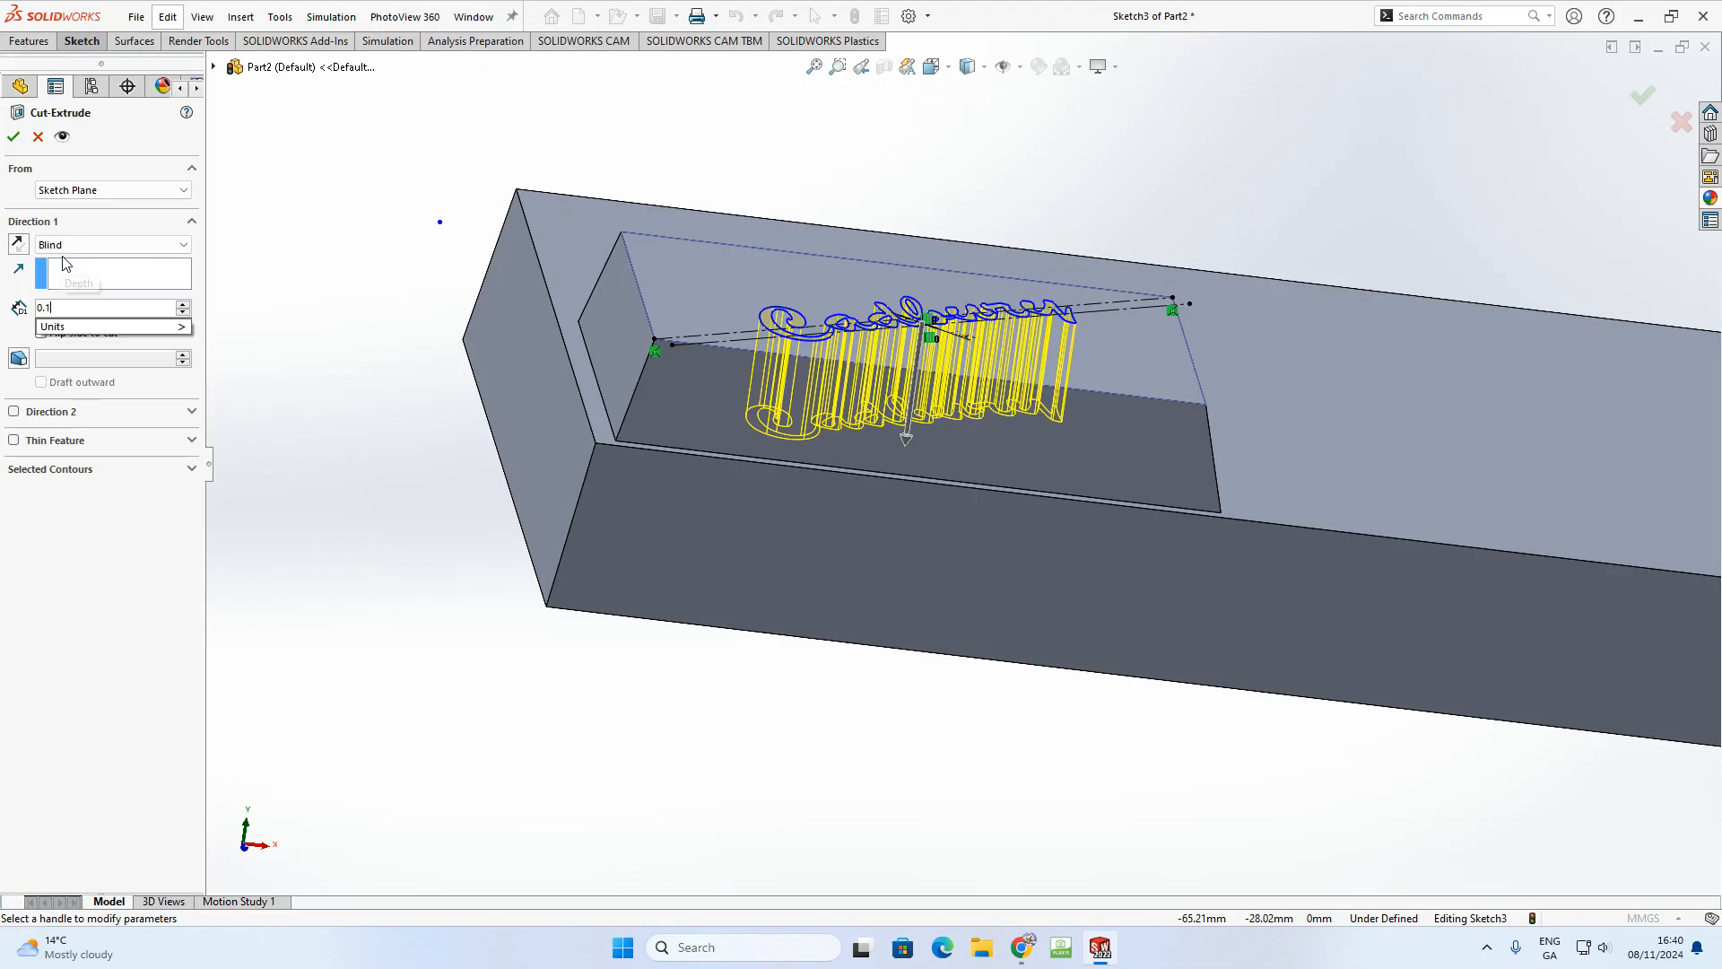
pyautogui.press('Return')
pyautogui.scroll(-4, 699, 384)
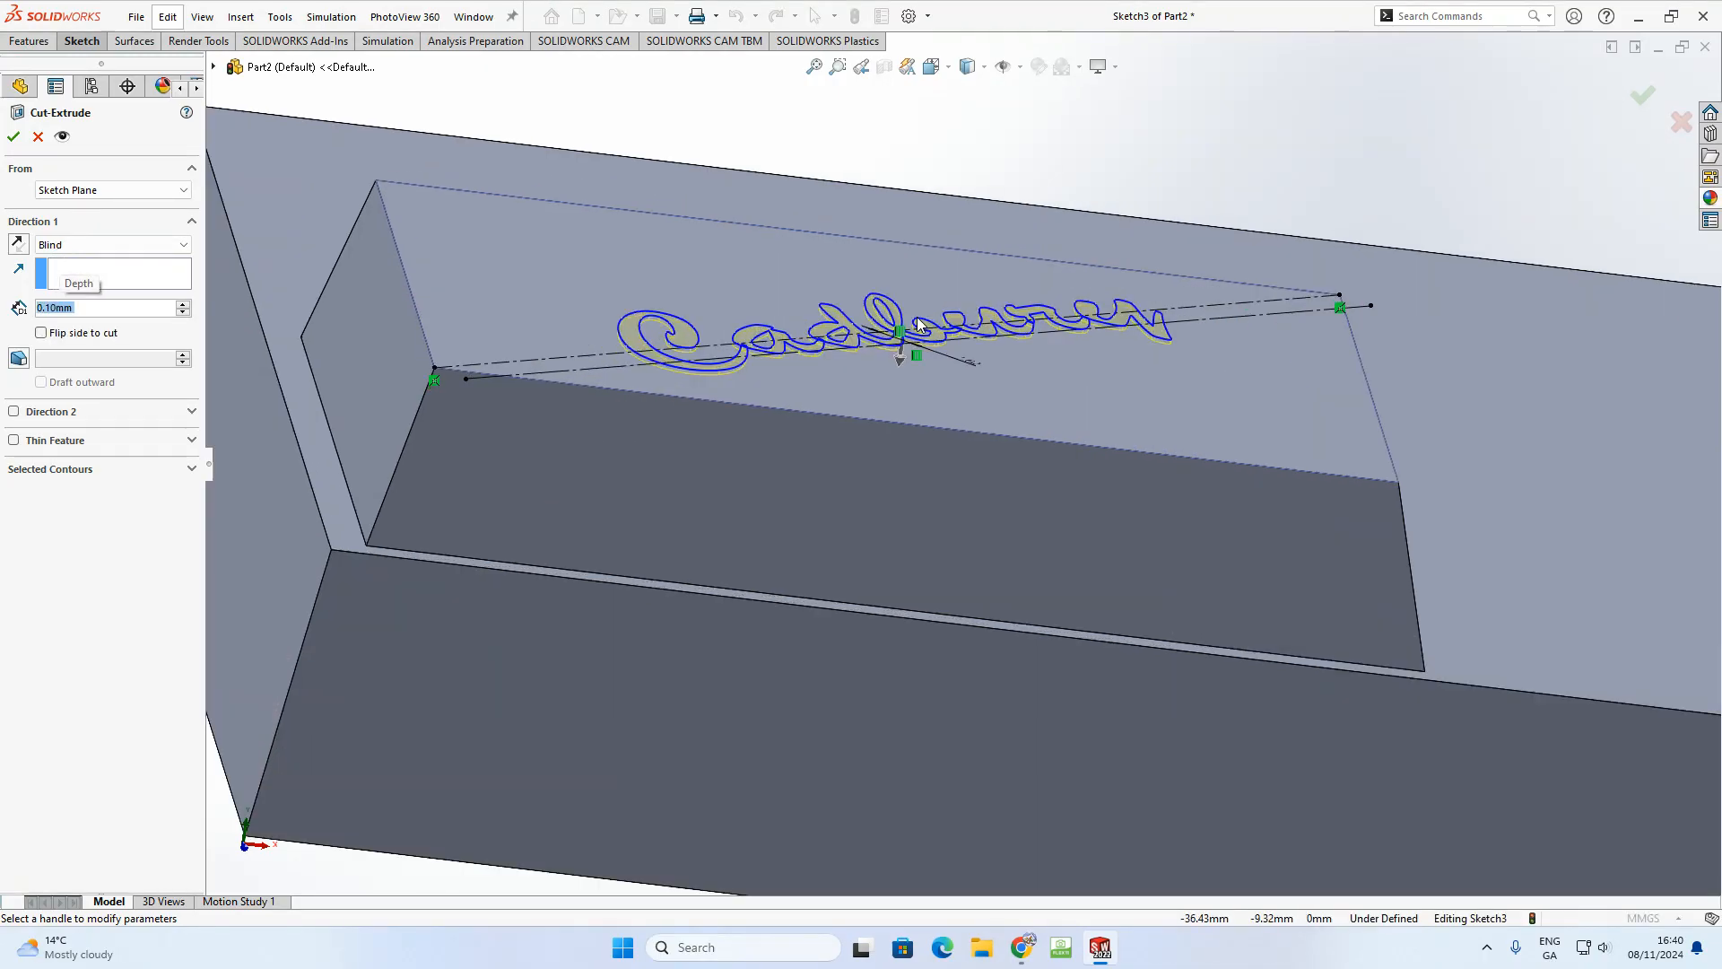
pyautogui.scroll(5, 691, 382)
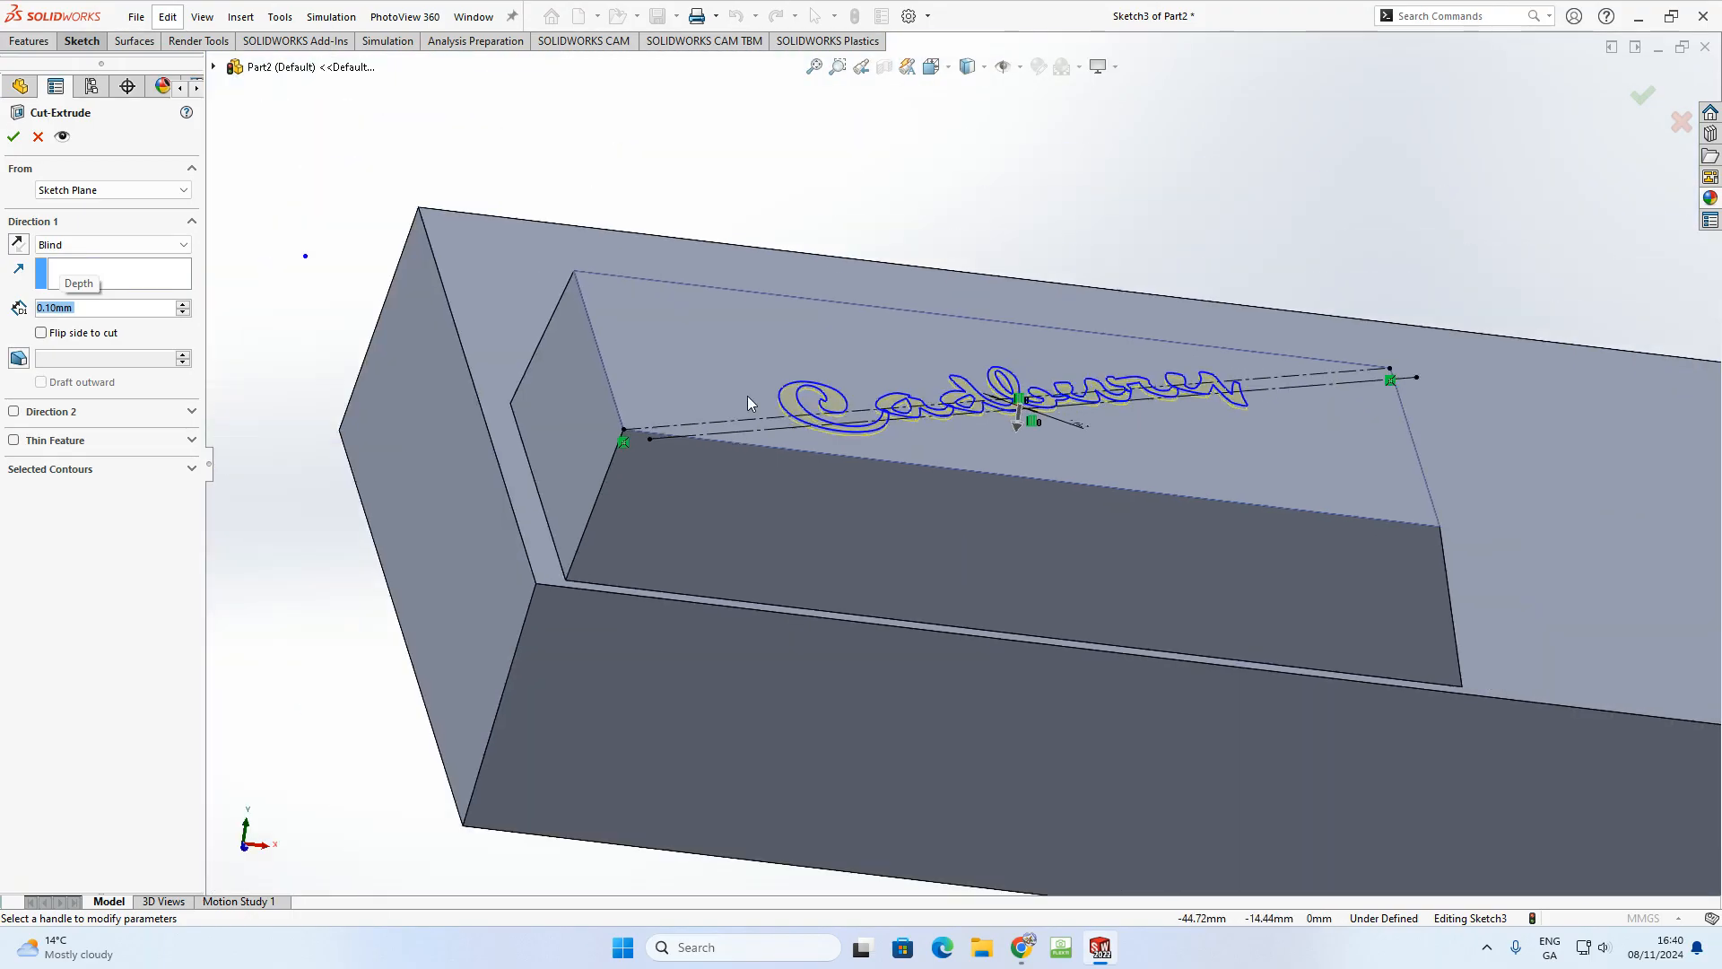
pyautogui.click(13, 139)
# - Start a symmetric constant-size fillet with a circular profile and set its radius to 0.35 mm
pyautogui.moveTo(819, 230); pyautogui.dragTo(996, 440, button='middle')
pyautogui.scroll(1, 996, 440)
pyautogui.scroll(5, 1048, 801)
pyautogui.moveTo(1020, 651); pyautogui.dragTo(1032, 718, button='middle')
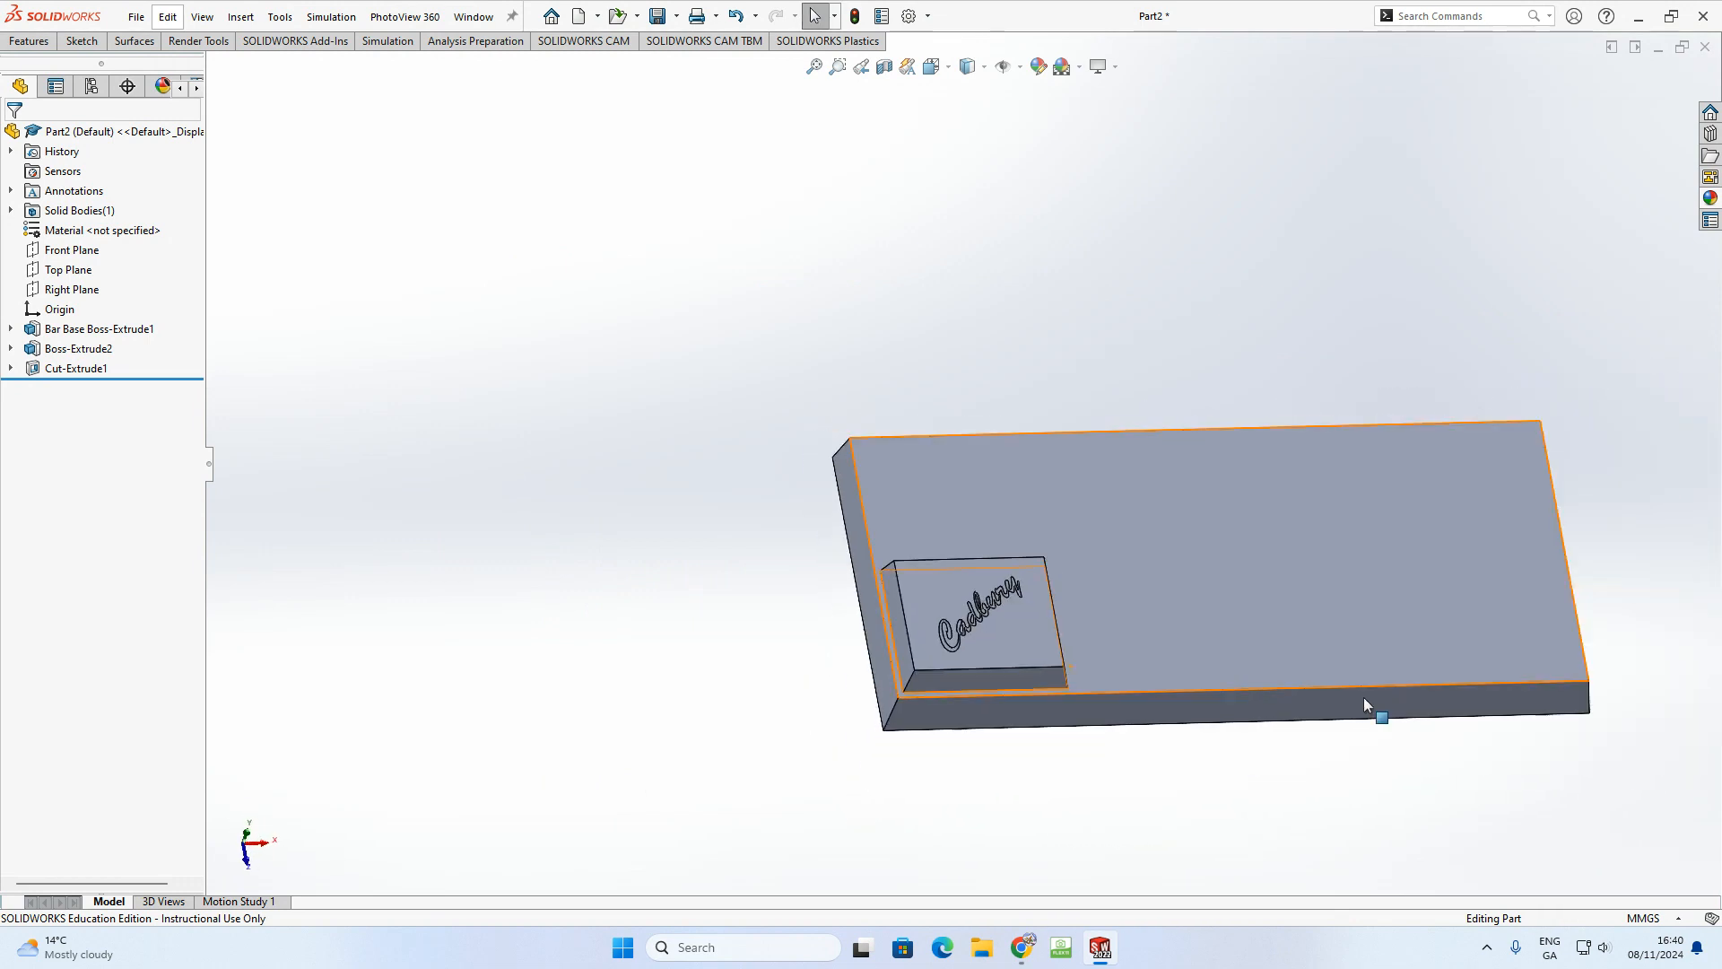
pyautogui.scroll(-2, 1399, 696)
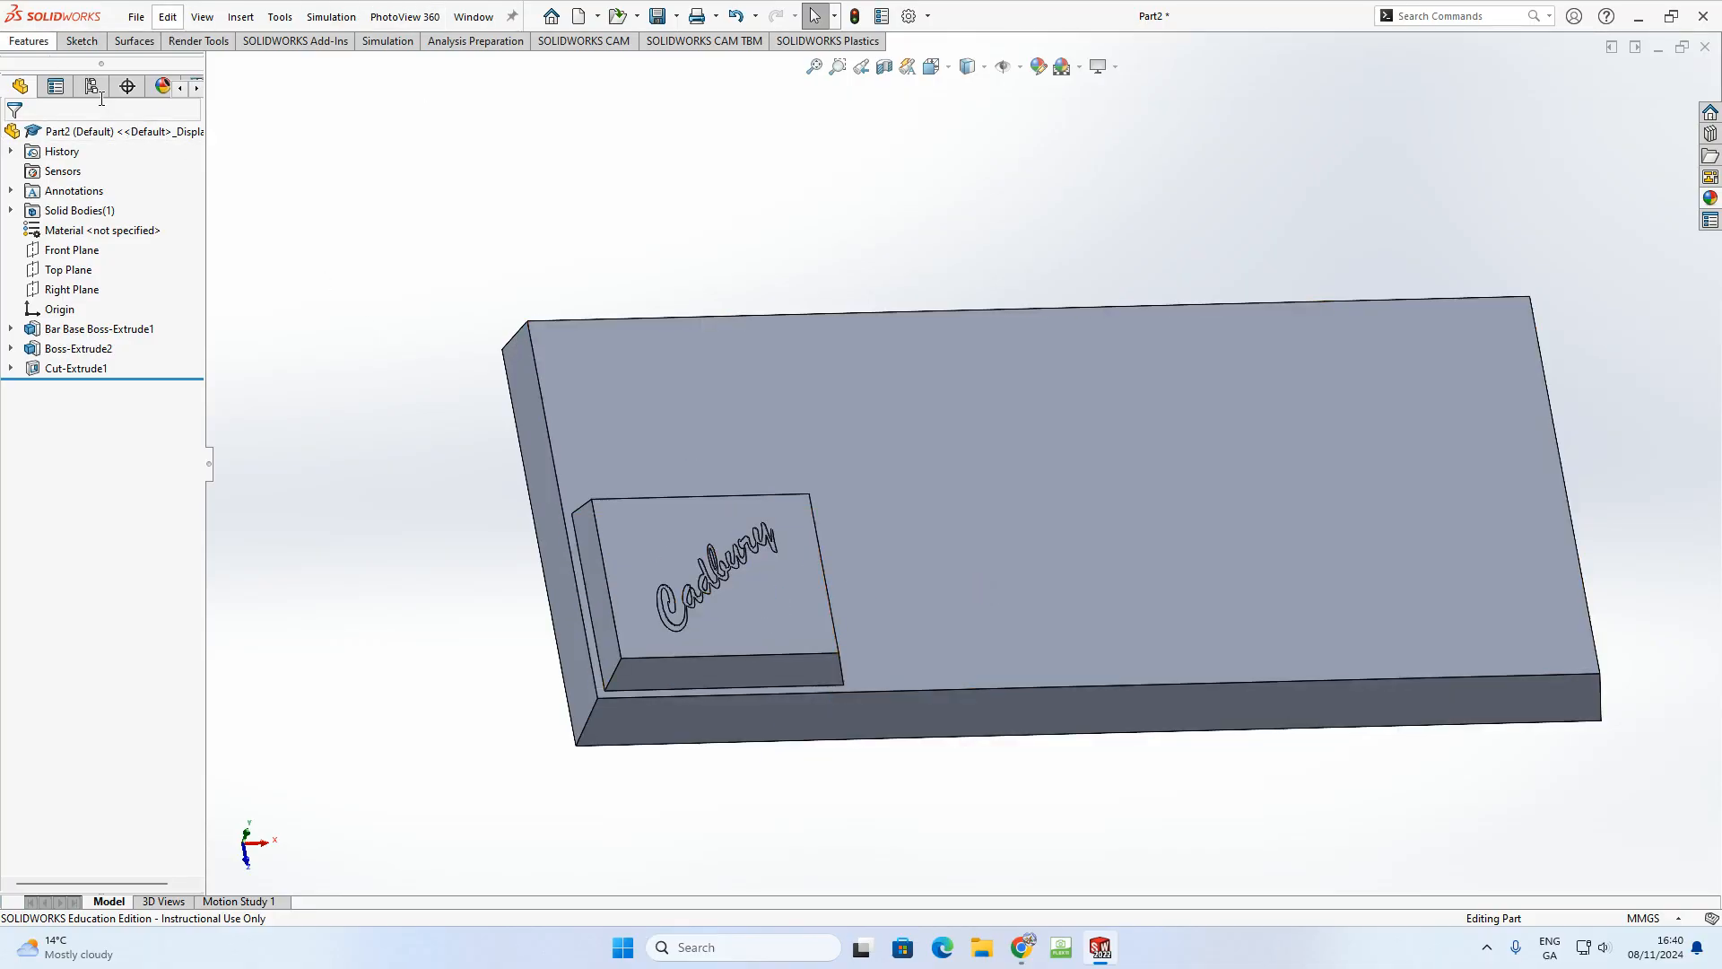
pyautogui.click(30, 41)
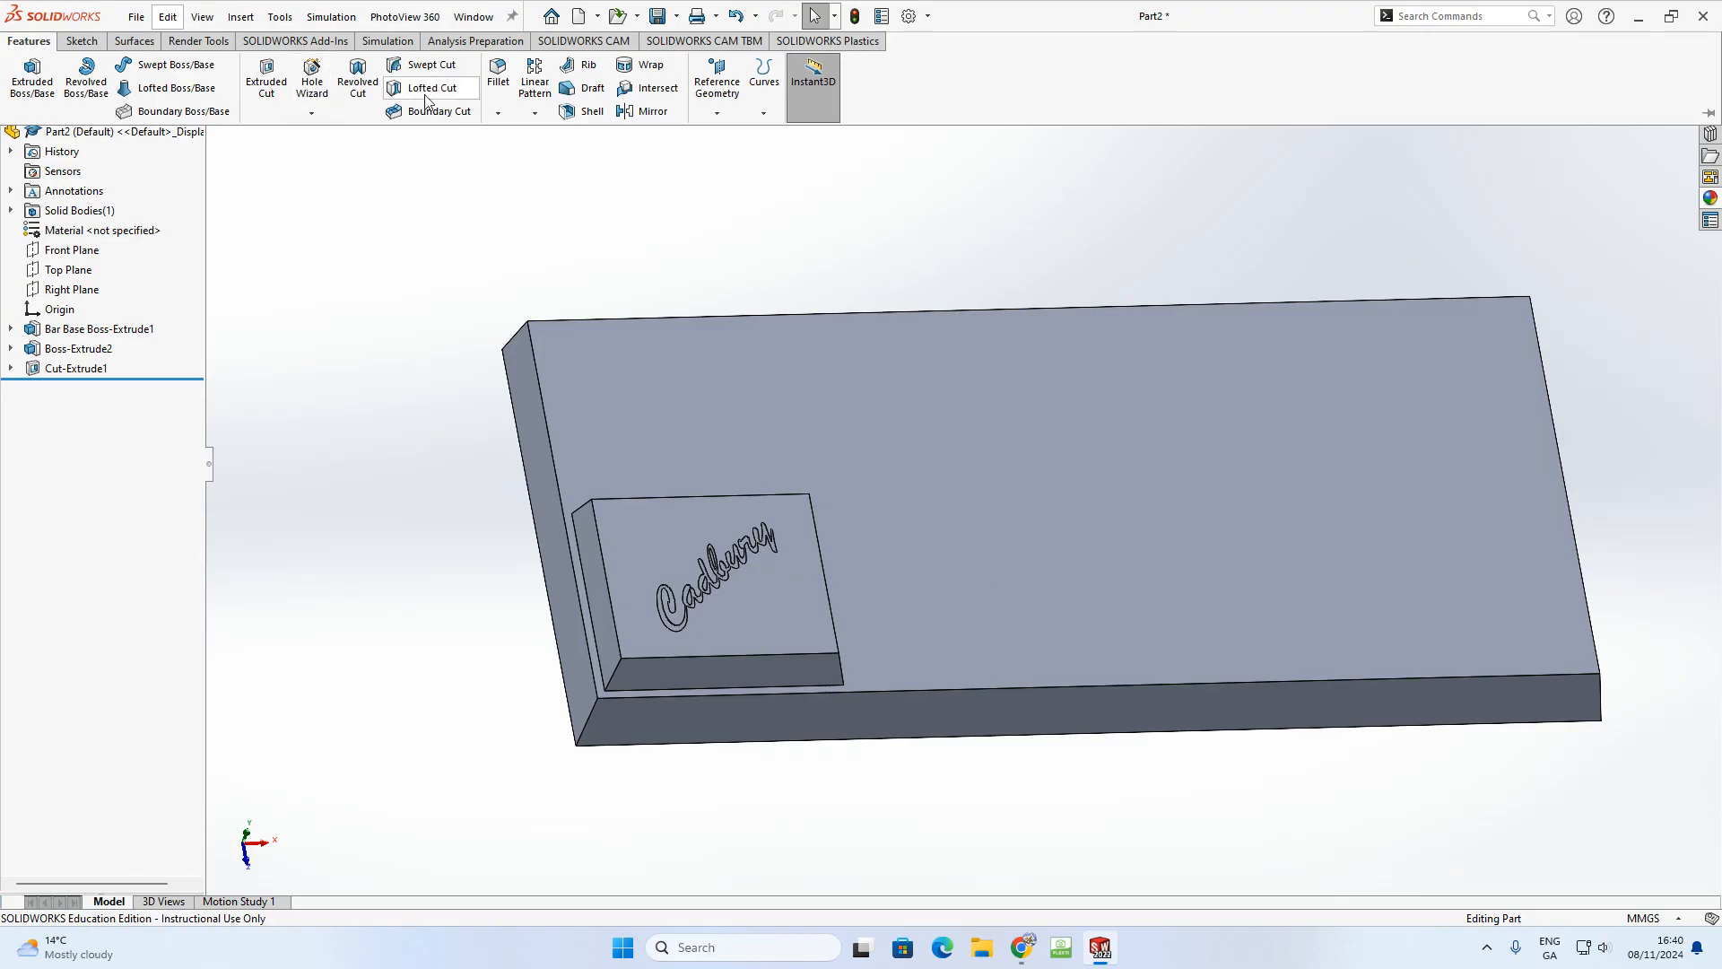
pyautogui.click(498, 114)
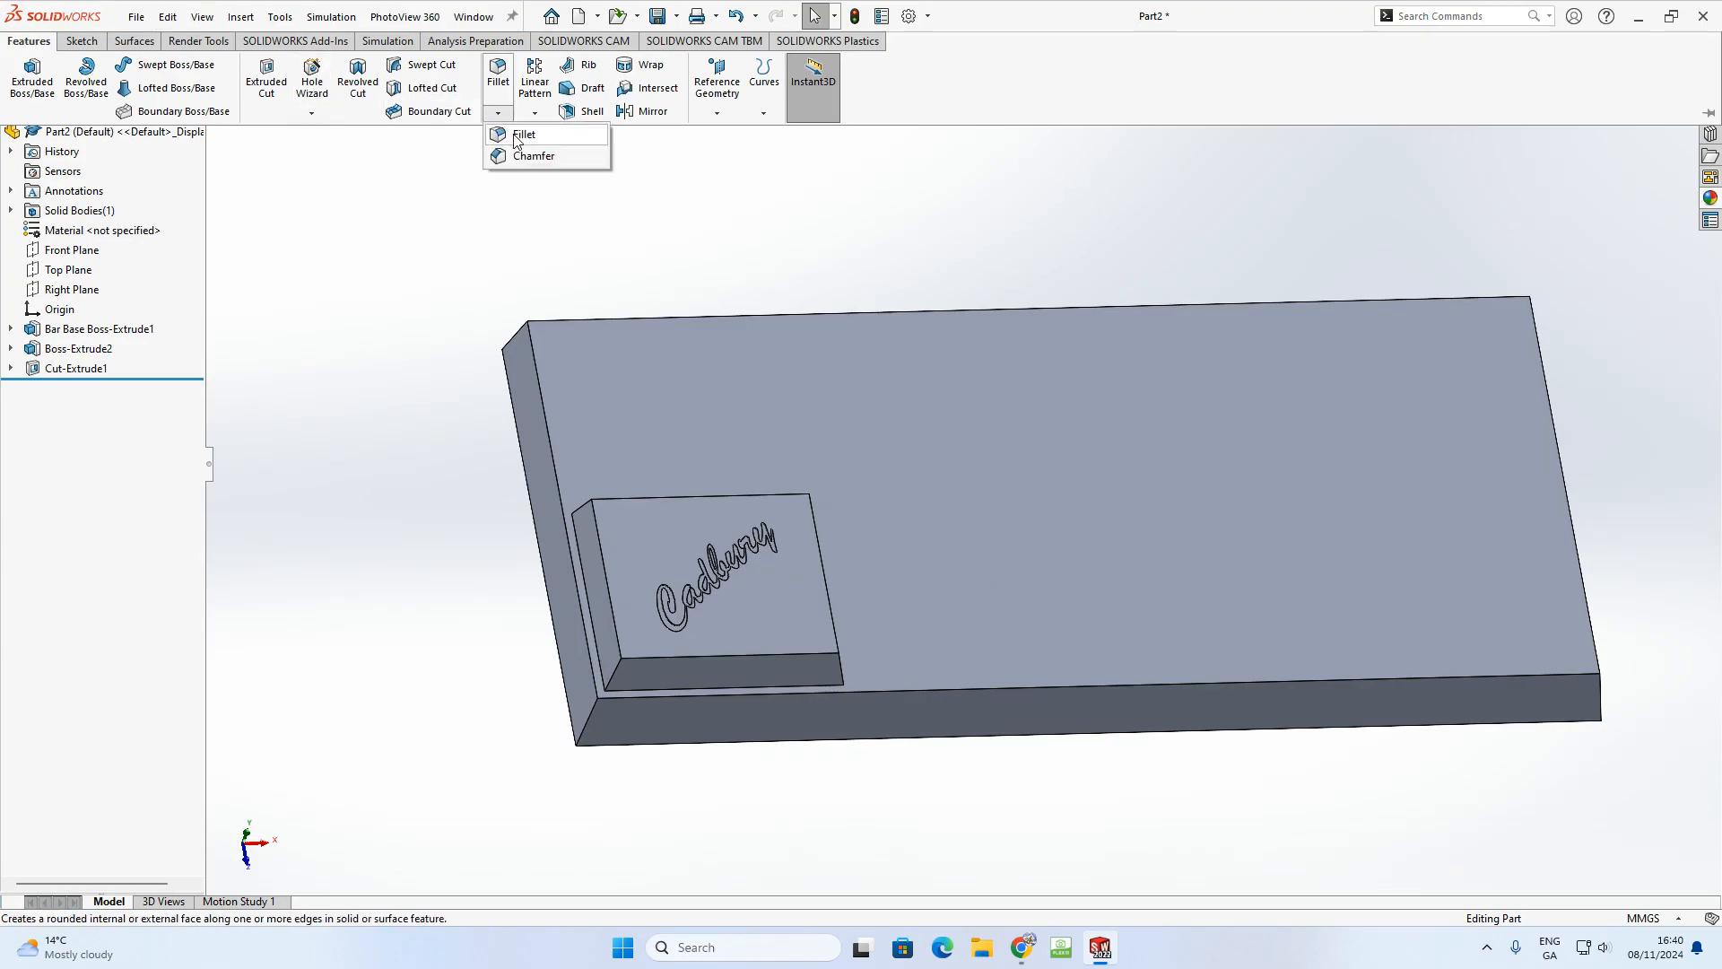
pyautogui.click(524, 135)
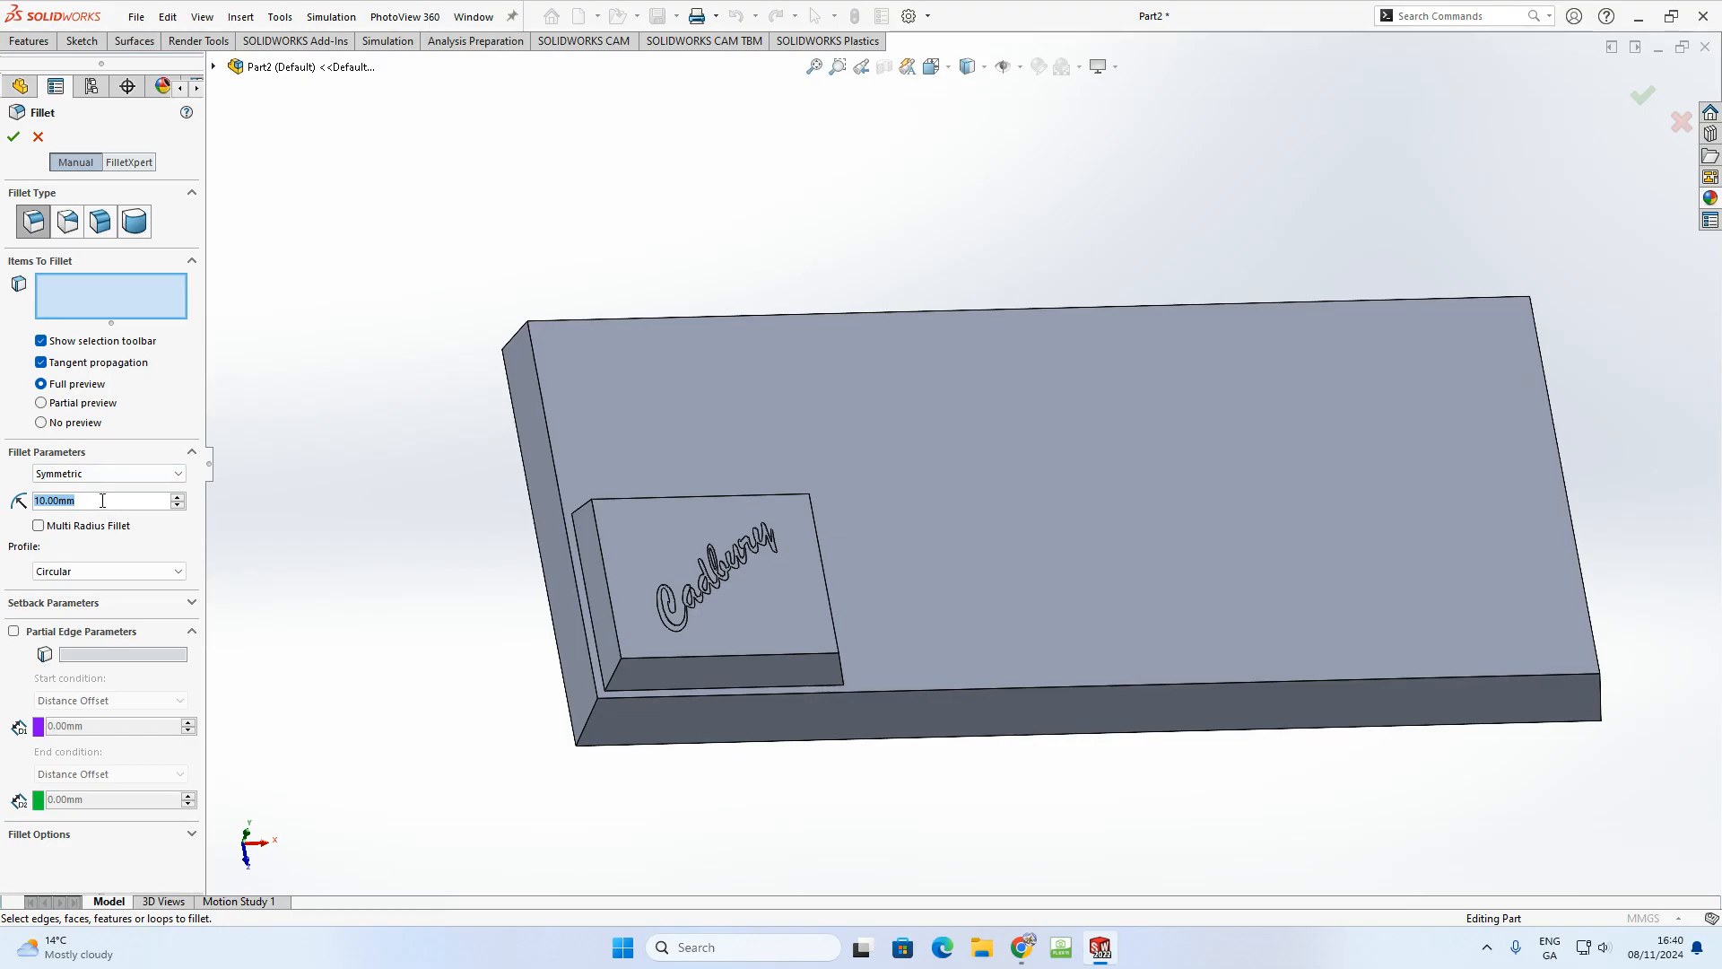
pyautogui.press('BackSpace')
pyautogui.write('.35')
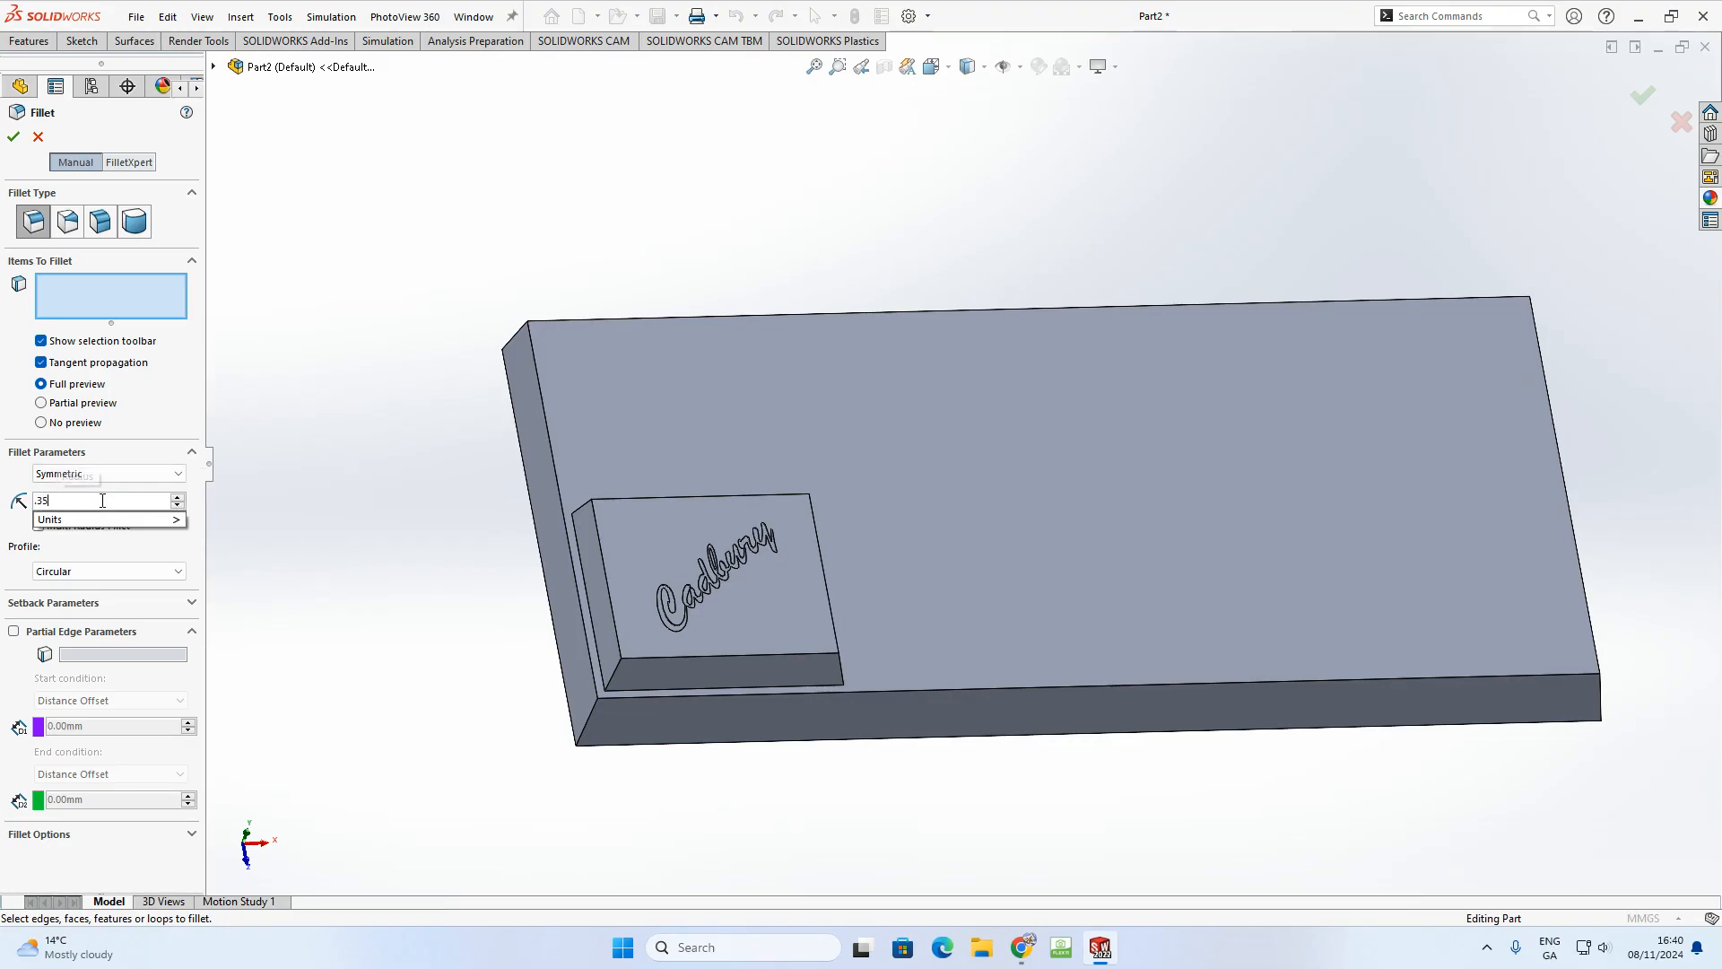
pyautogui.press('Return')
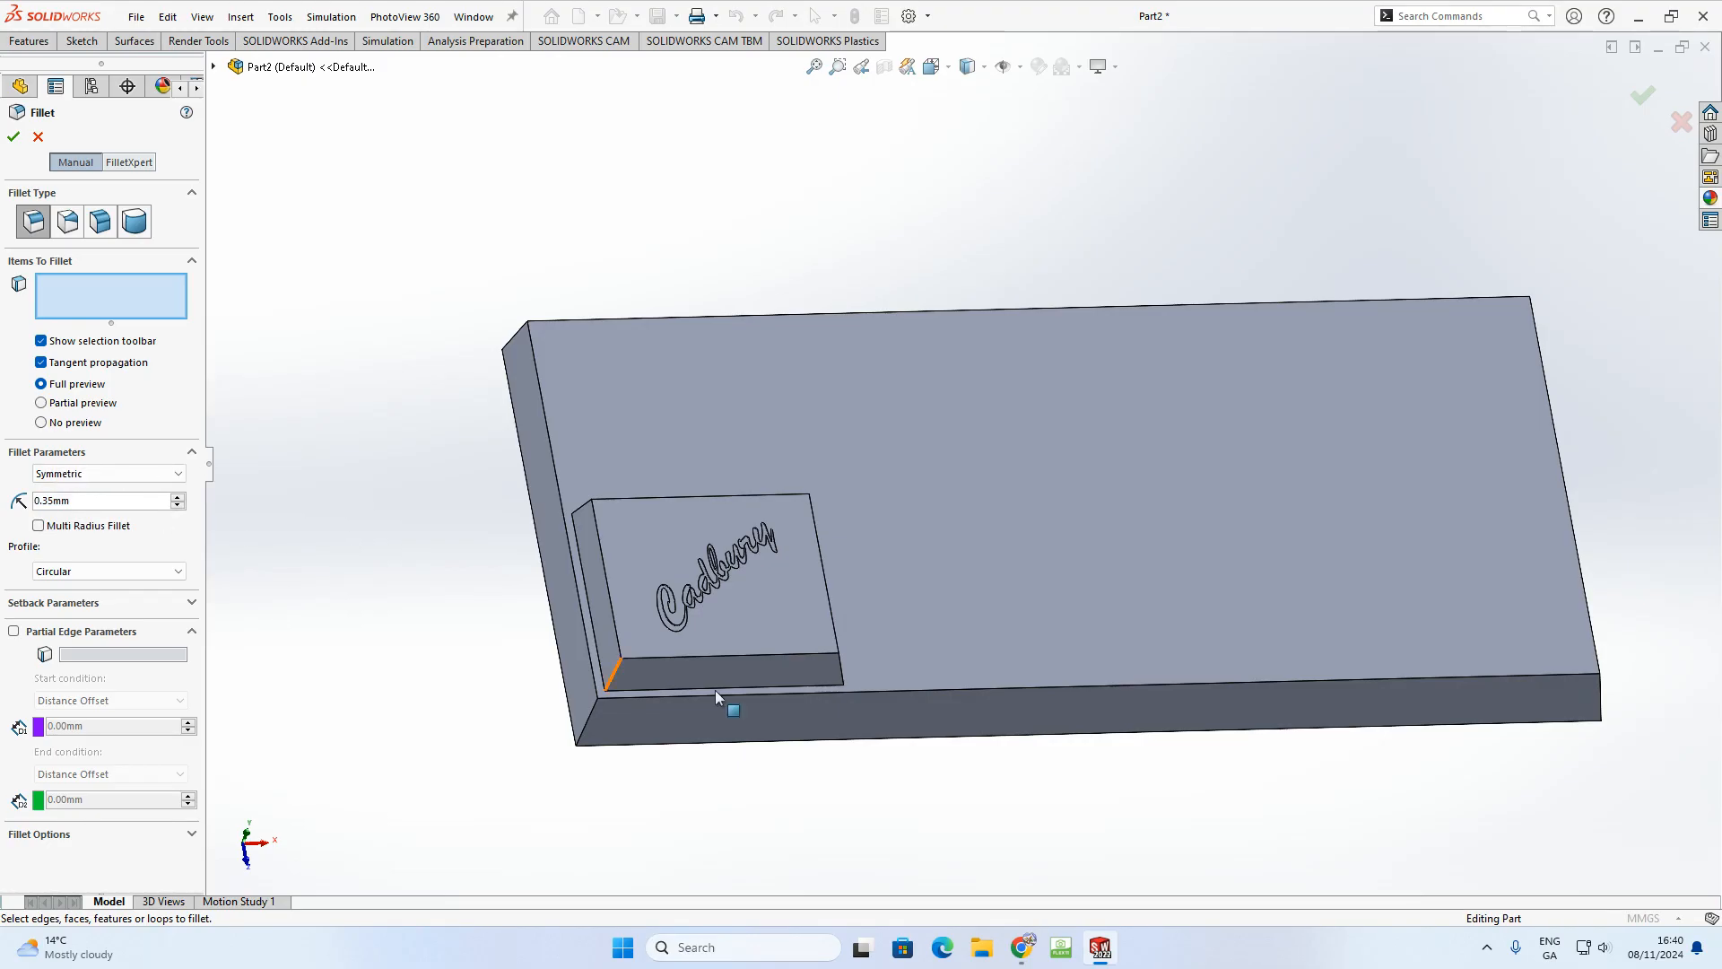
# - Select the raised piece's four drafted side faces and apply the fillet along all their edges
pyautogui.scroll(-3, 782, 583)
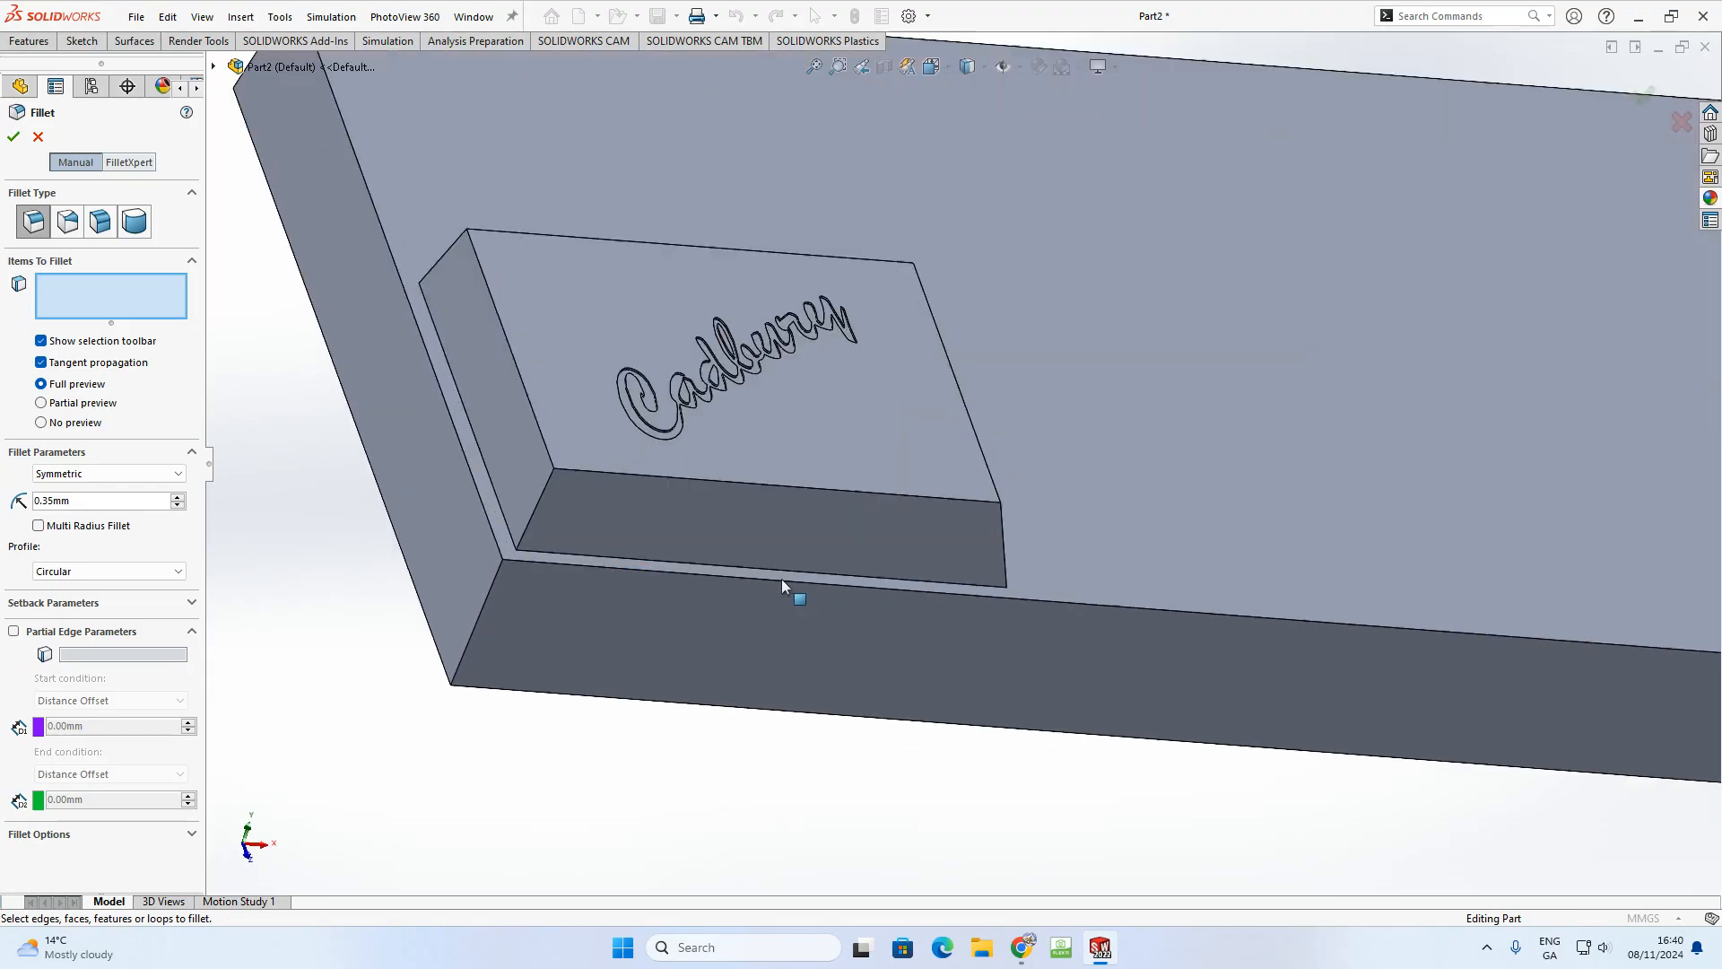
pyautogui.click(717, 525)
pyautogui.click(504, 415)
pyautogui.moveTo(594, 452); pyautogui.dragTo(545, 373, button='middle')
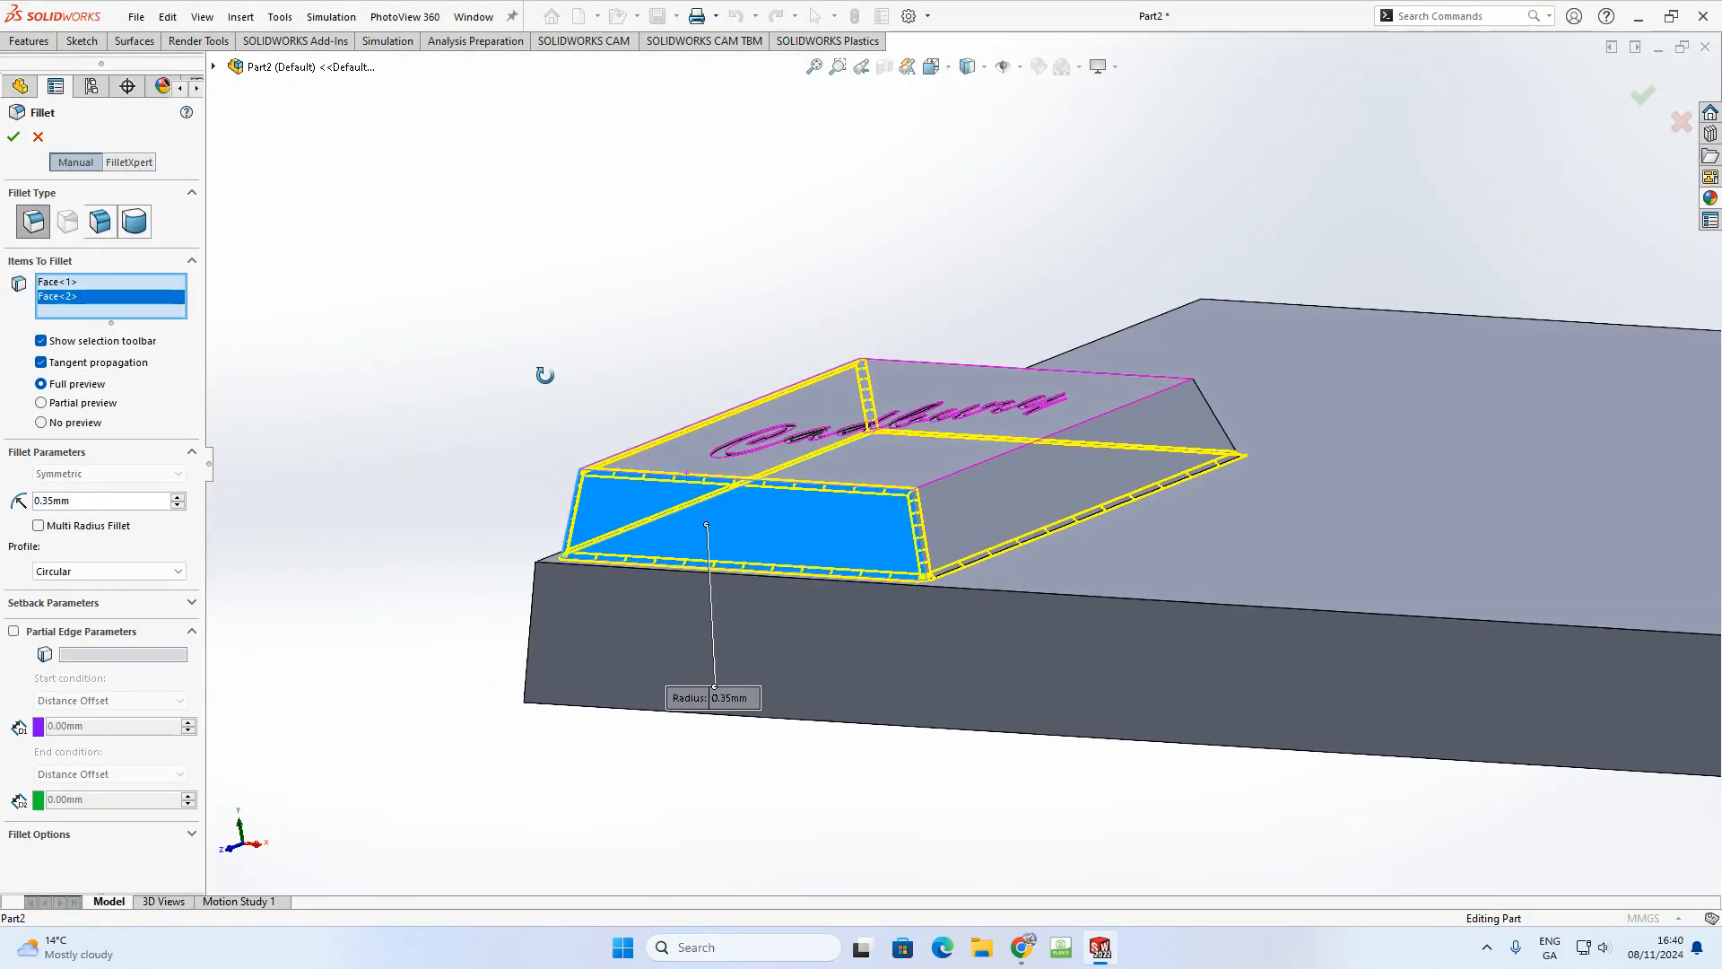
pyautogui.click(1021, 494)
pyautogui.moveTo(1031, 463); pyautogui.dragTo(951, 529, button='middle')
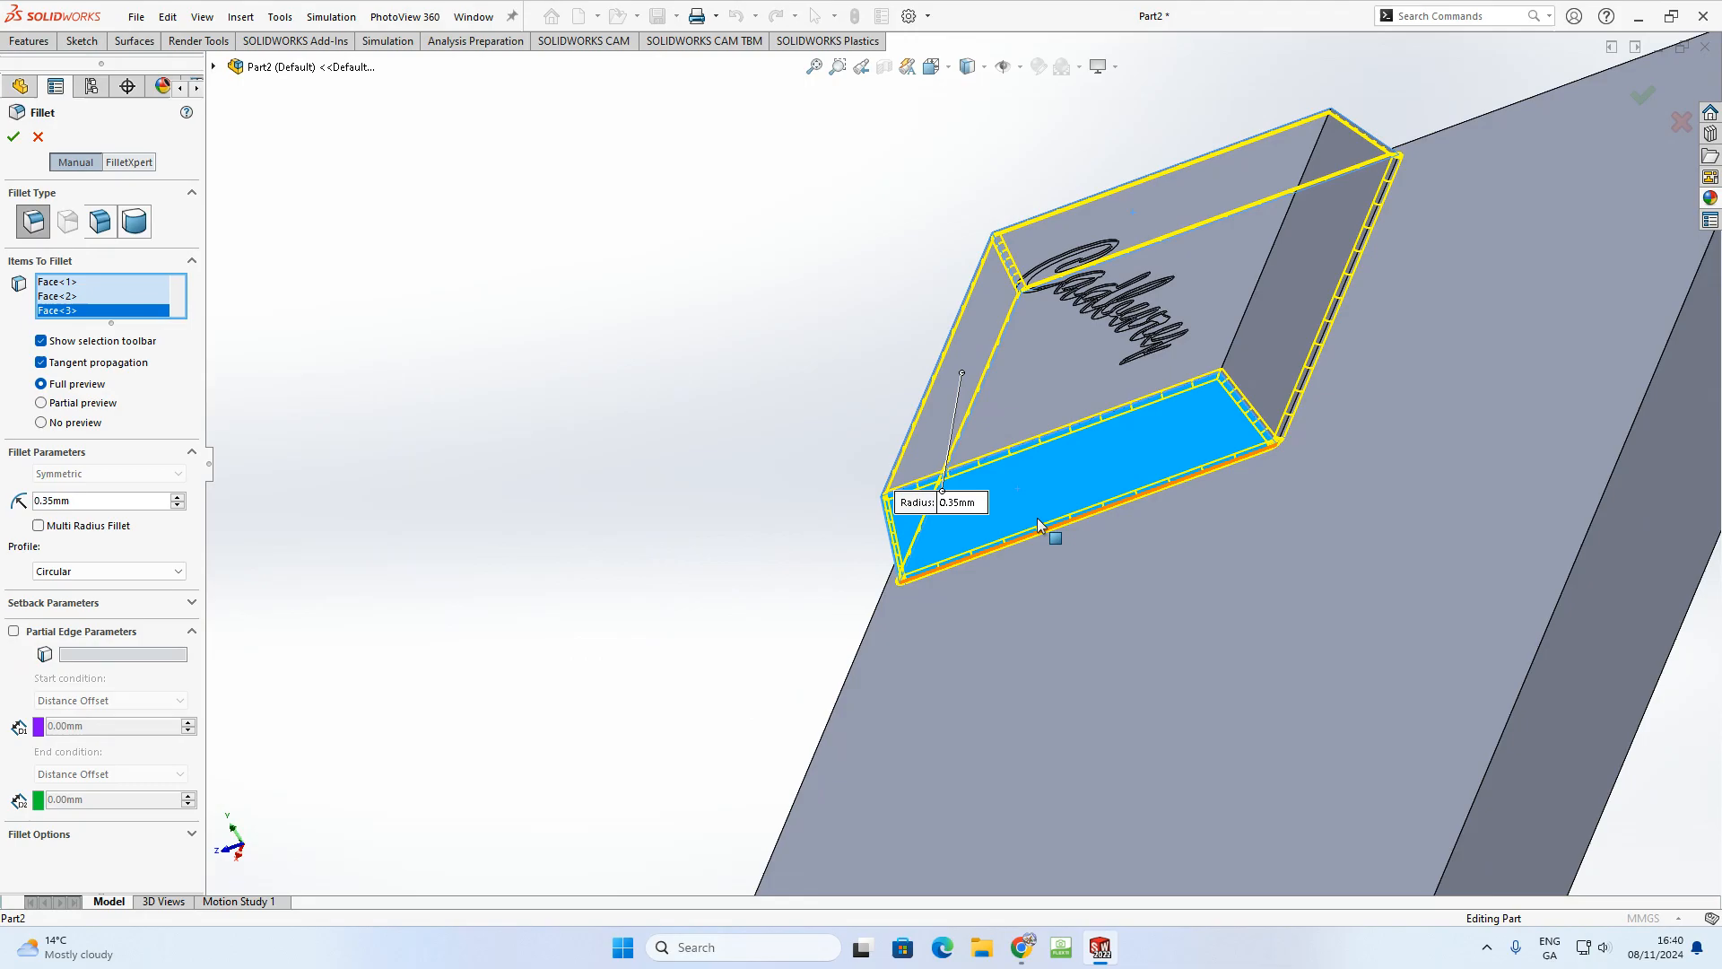
pyautogui.click(1280, 315)
pyautogui.moveTo(1161, 493); pyautogui.dragTo(1208, 563, button='middle')
pyautogui.scroll(4, 1201, 563)
pyautogui.scroll(-1, 990, 587)
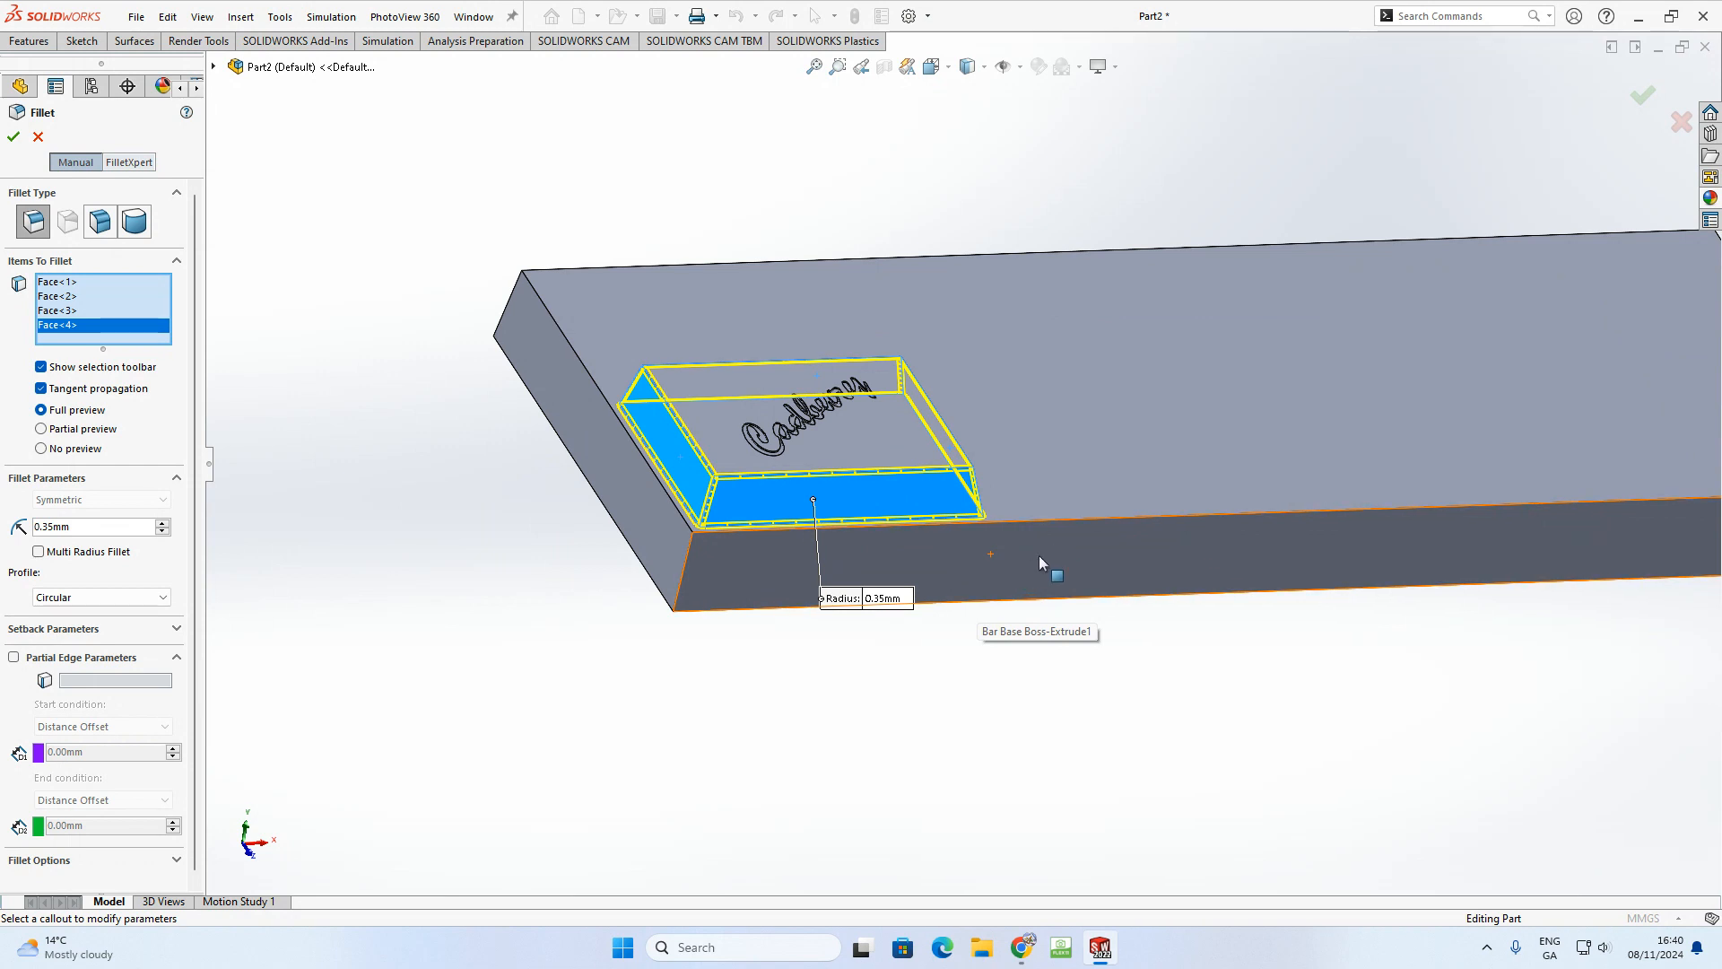
pyautogui.scroll(3, 922, 484)
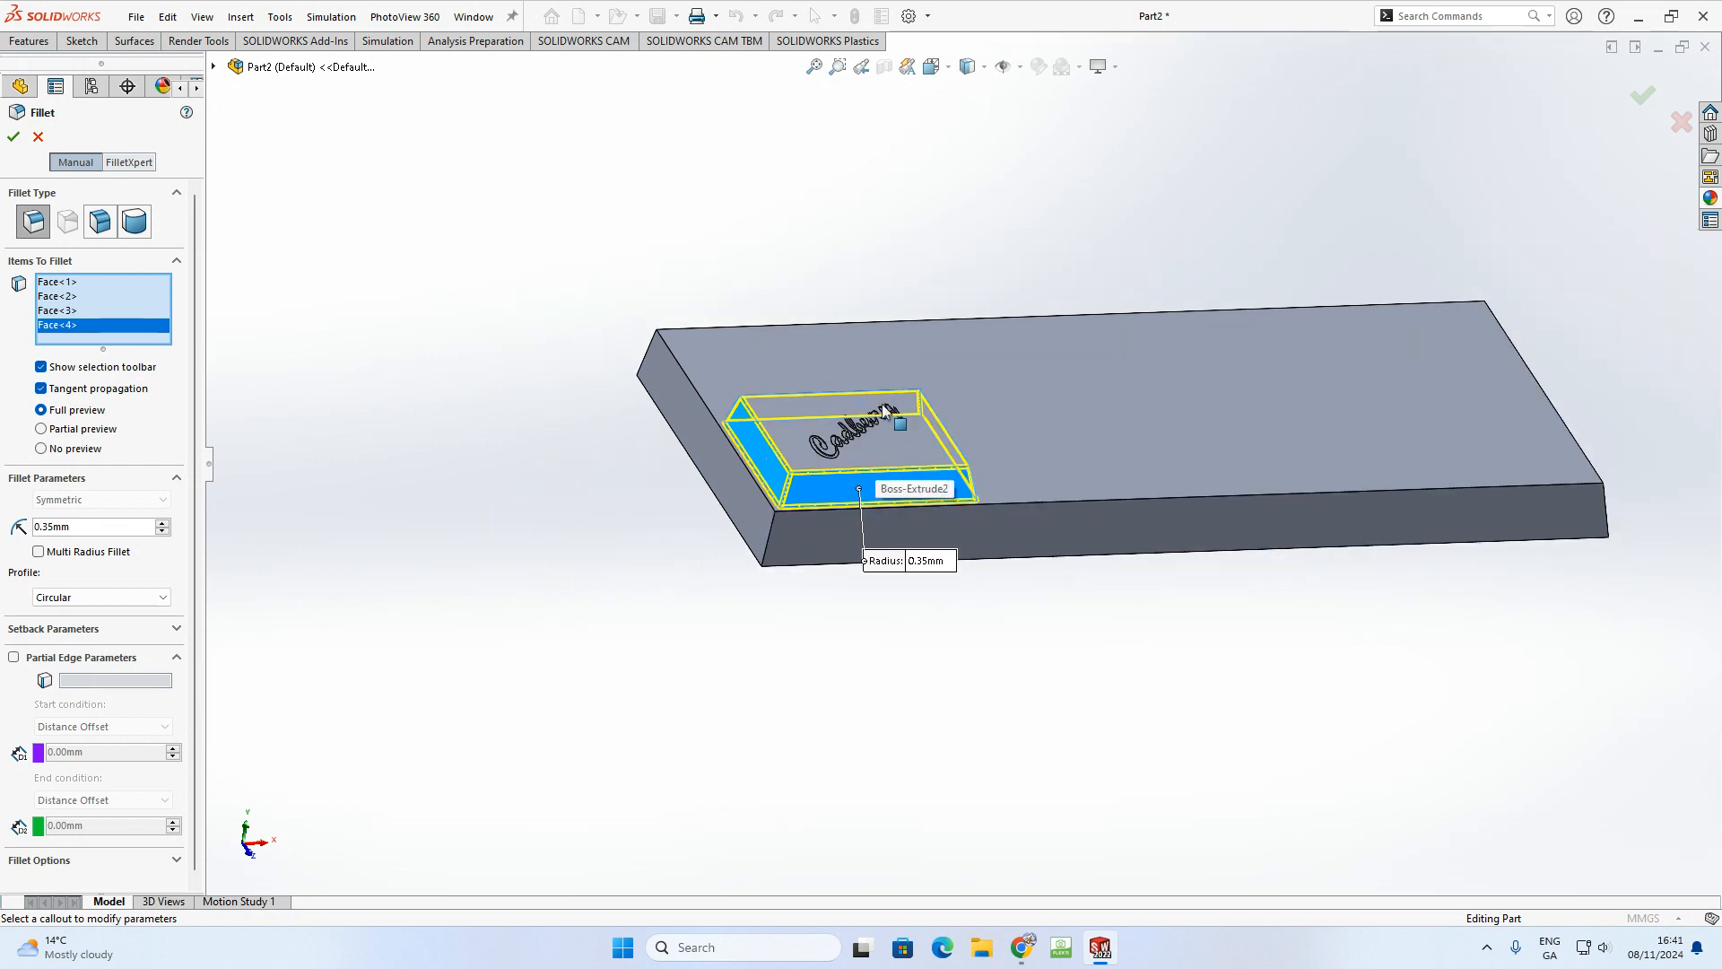
pyautogui.click(14, 137)
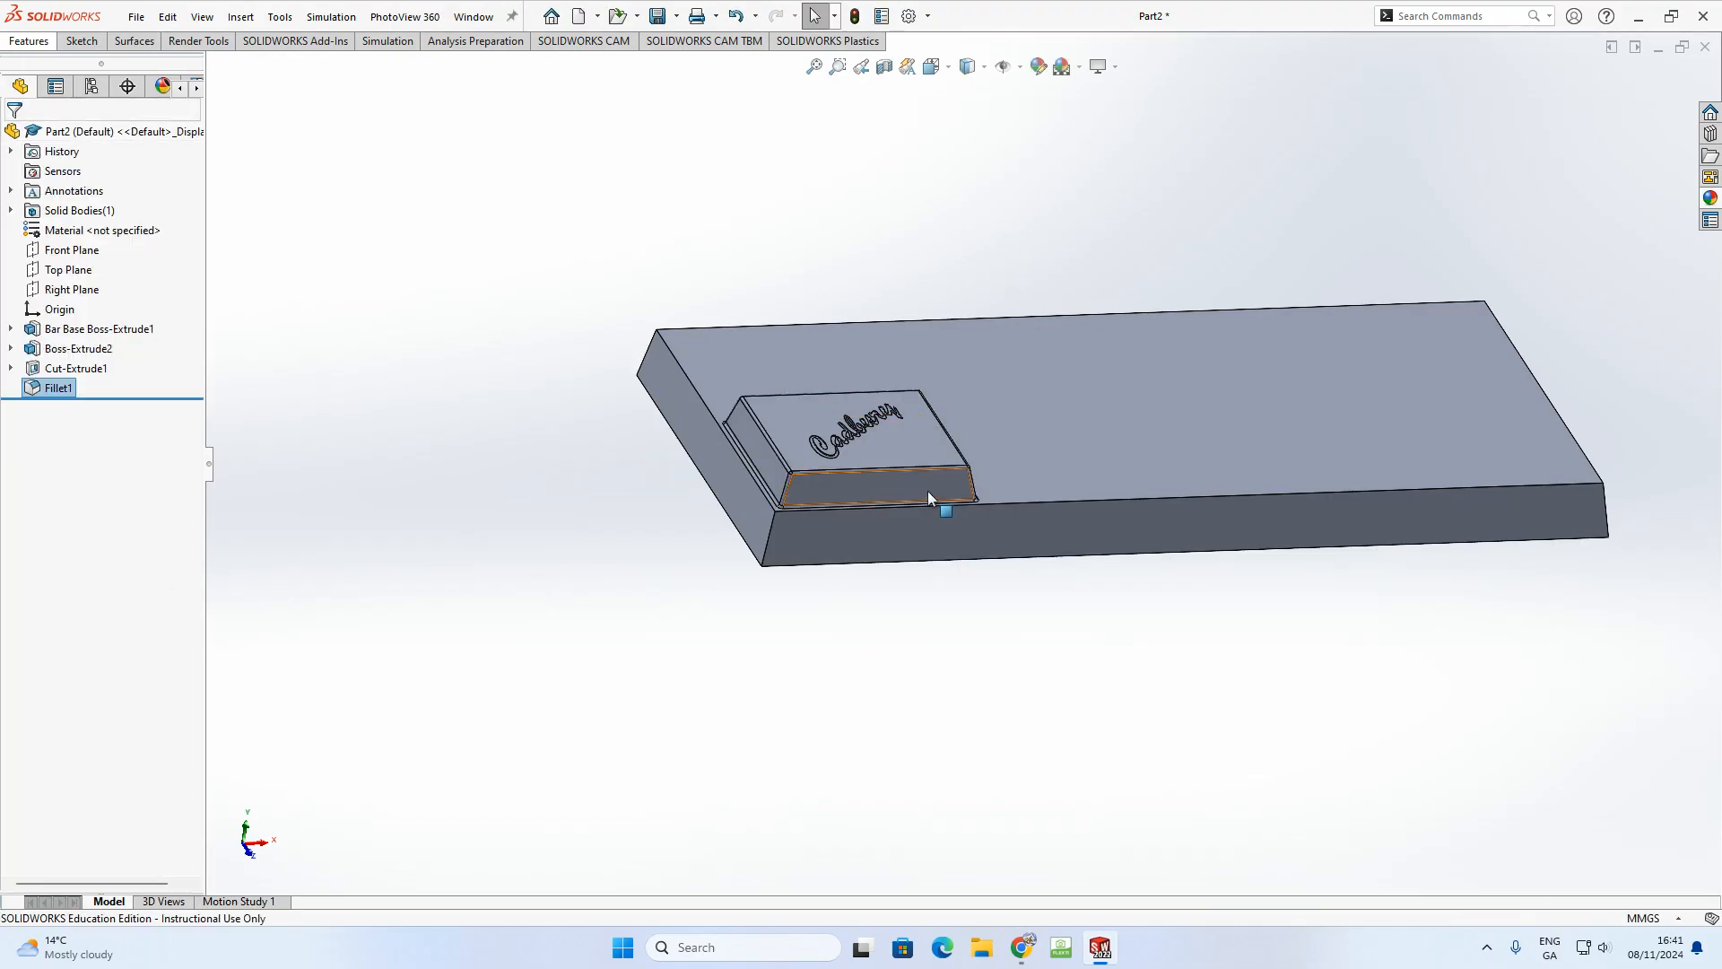
pyautogui.scroll(-6, 897, 466)
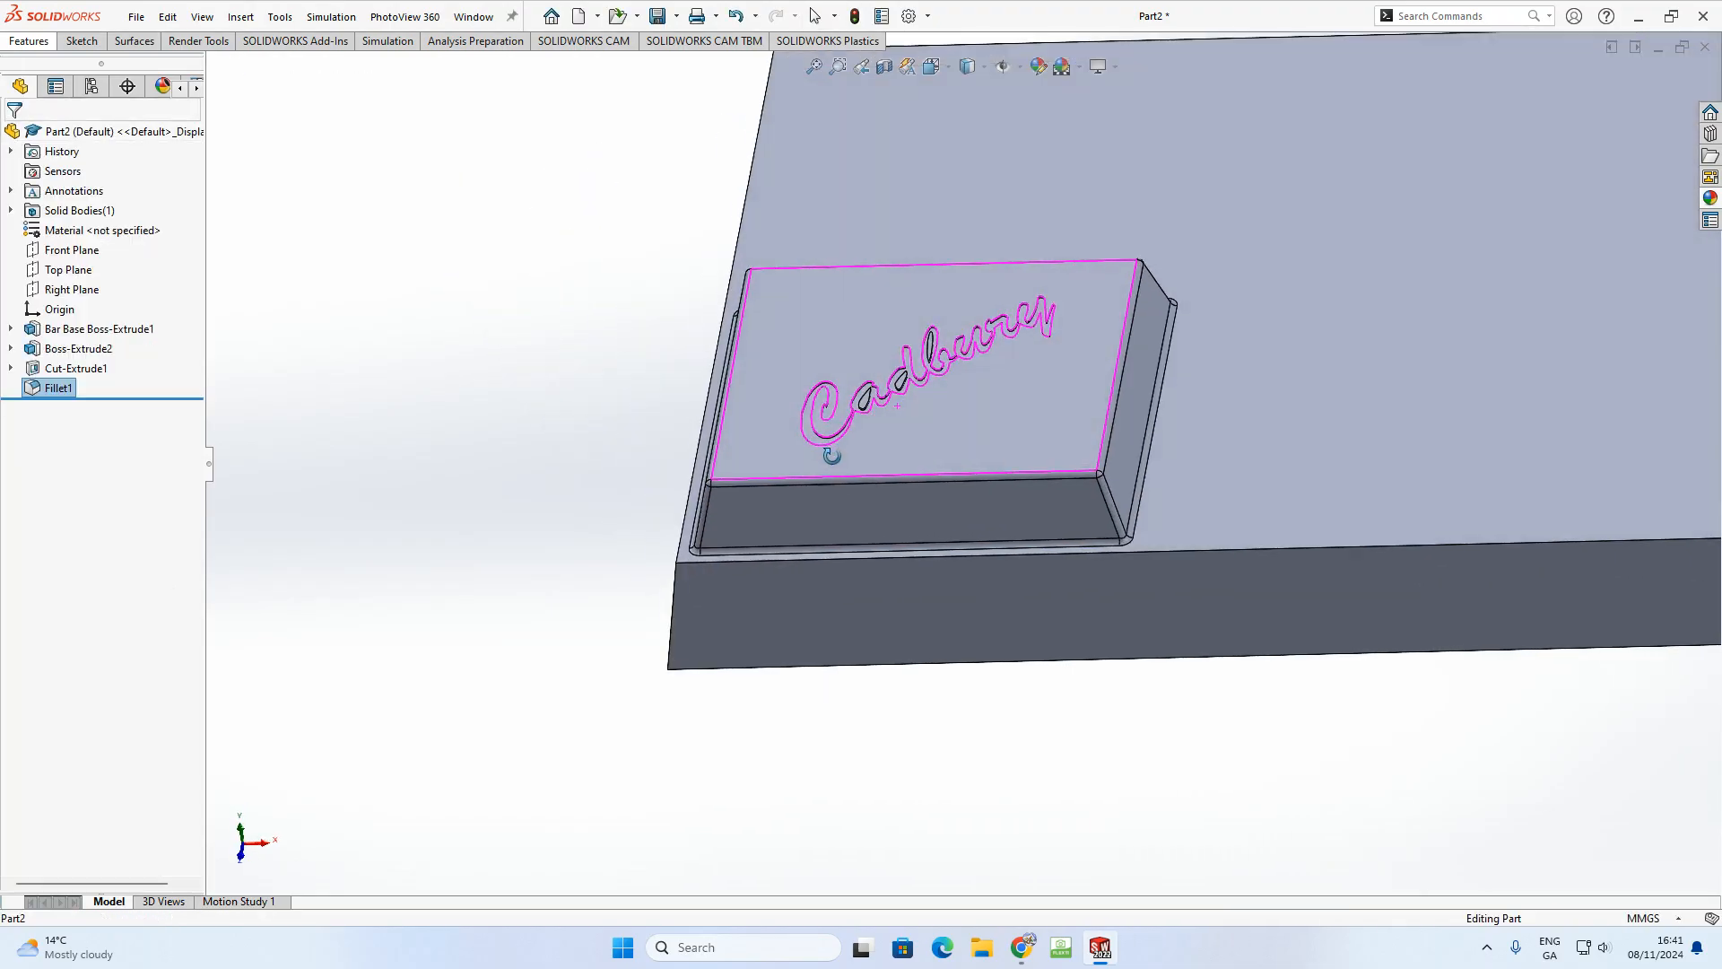
pyautogui.moveTo(831, 455); pyautogui.dragTo(868, 453, button='middle')
pyautogui.scroll(8, 965, 450)
pyautogui.scroll(-3, 1007, 461)
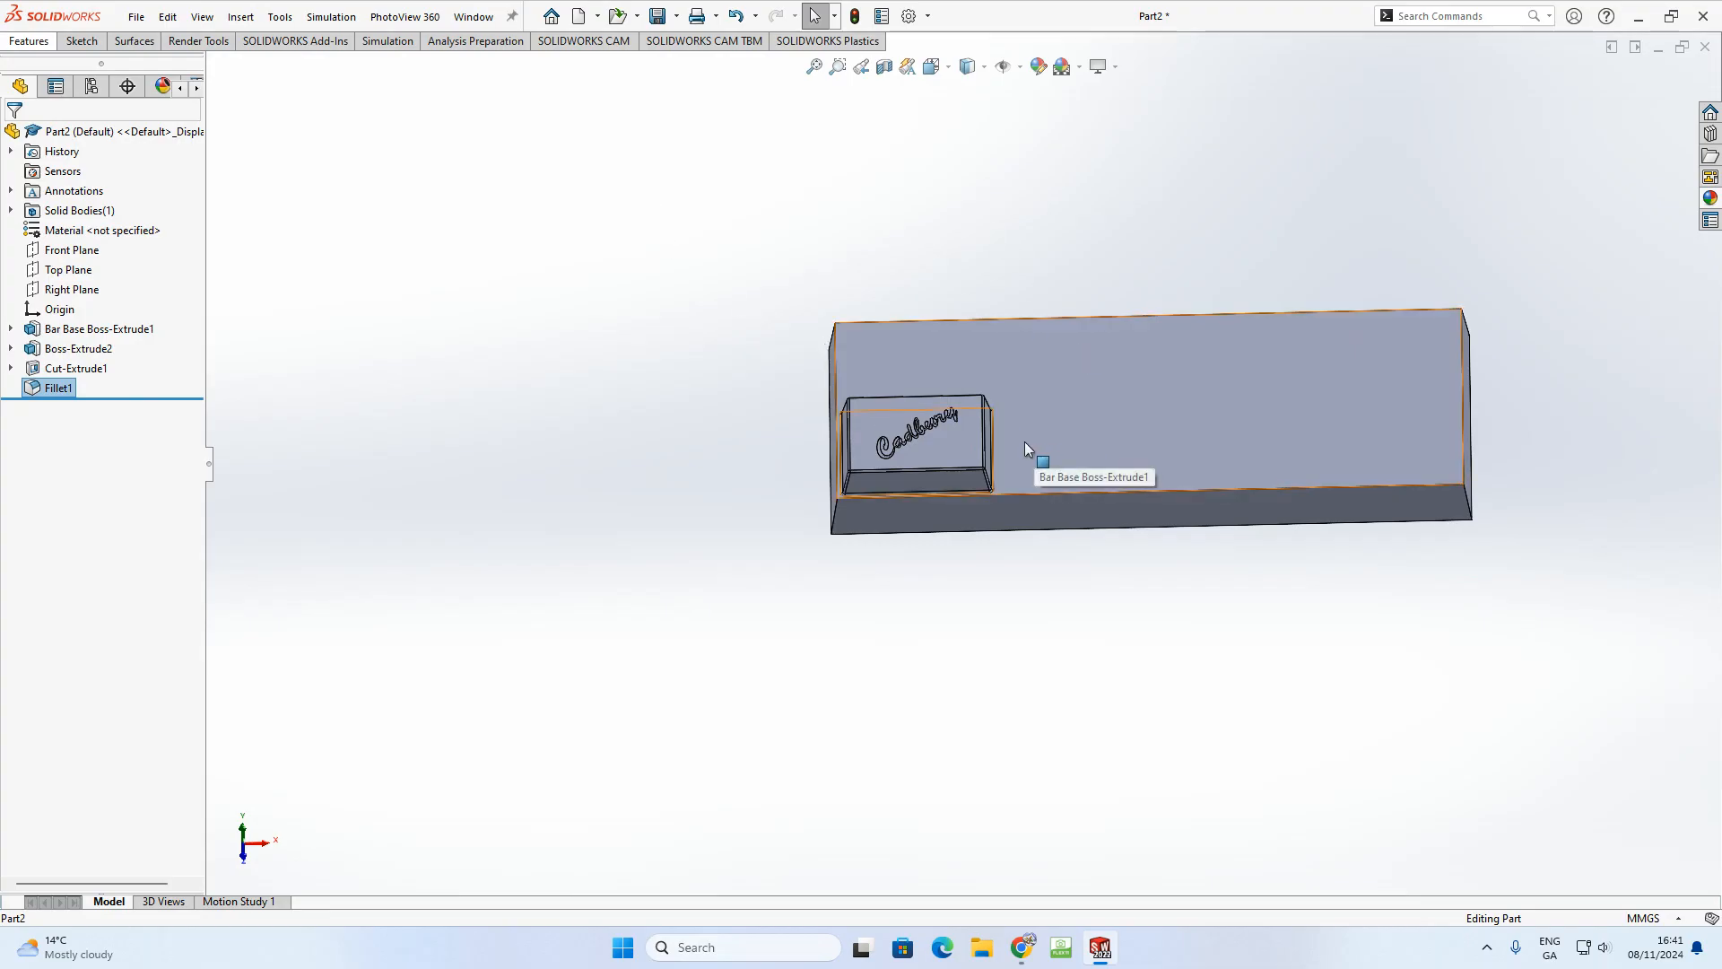
pyautogui.moveTo(1112, 448); pyautogui.dragTo(1087, 547, button='middle')
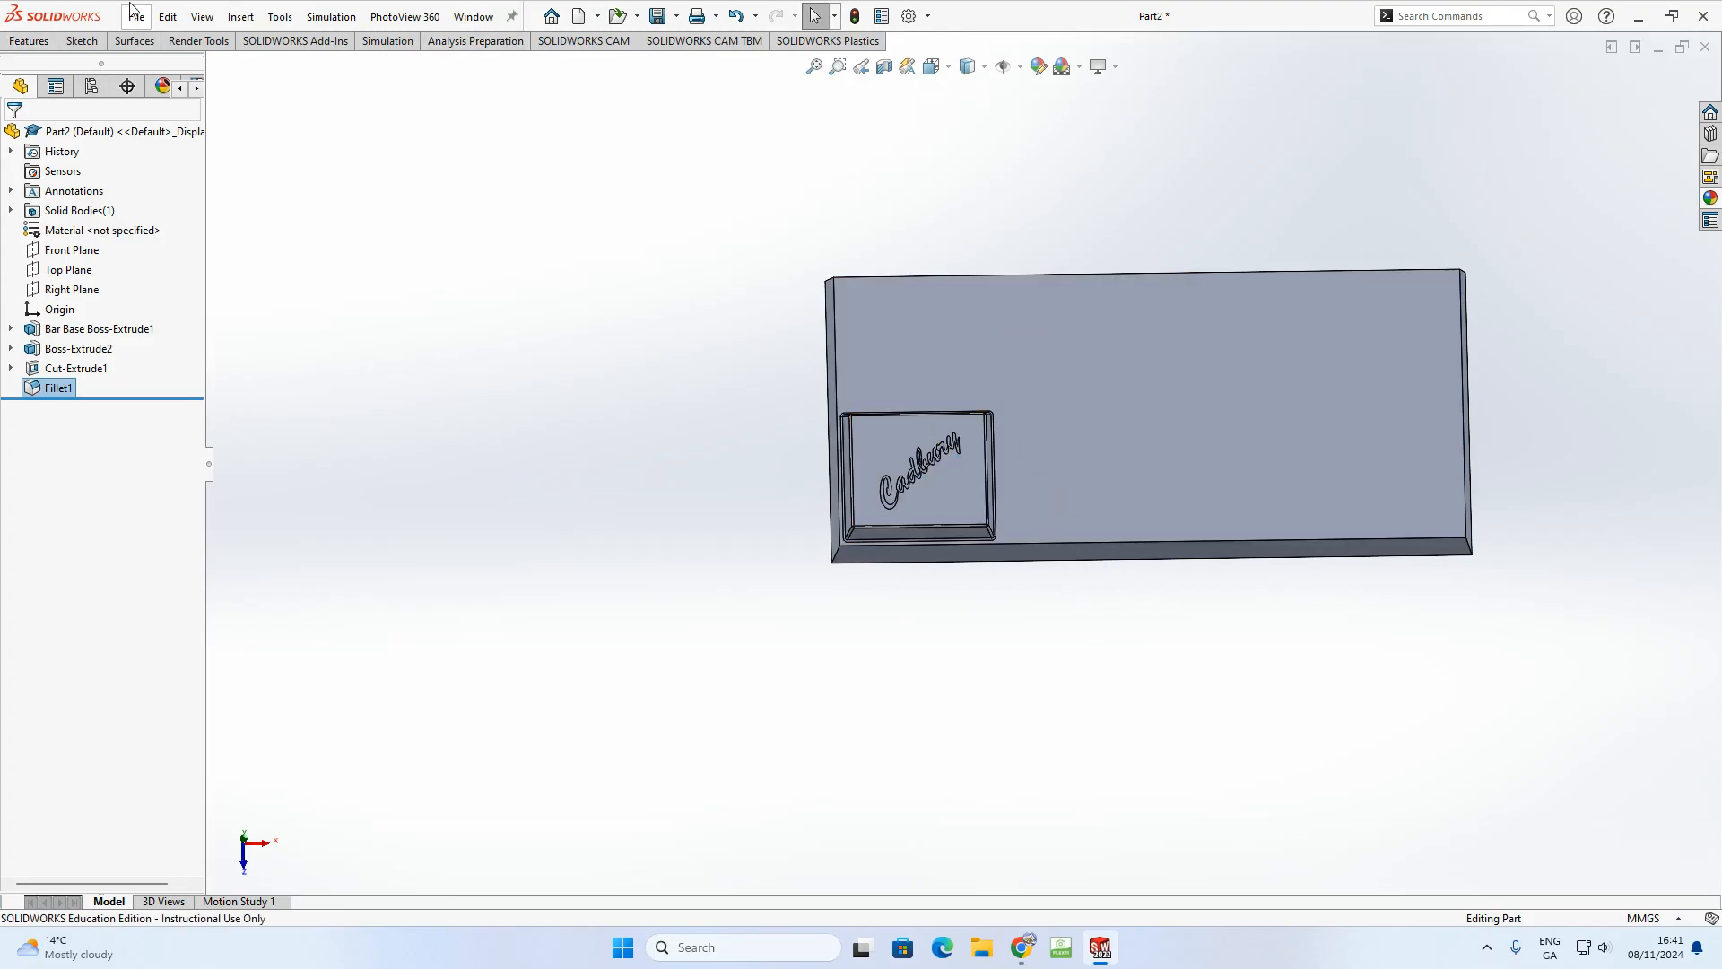
# - Start a Linear Pattern and use the base's long lower front edge as the Direction 1 reference
pyautogui.click(38, 45)
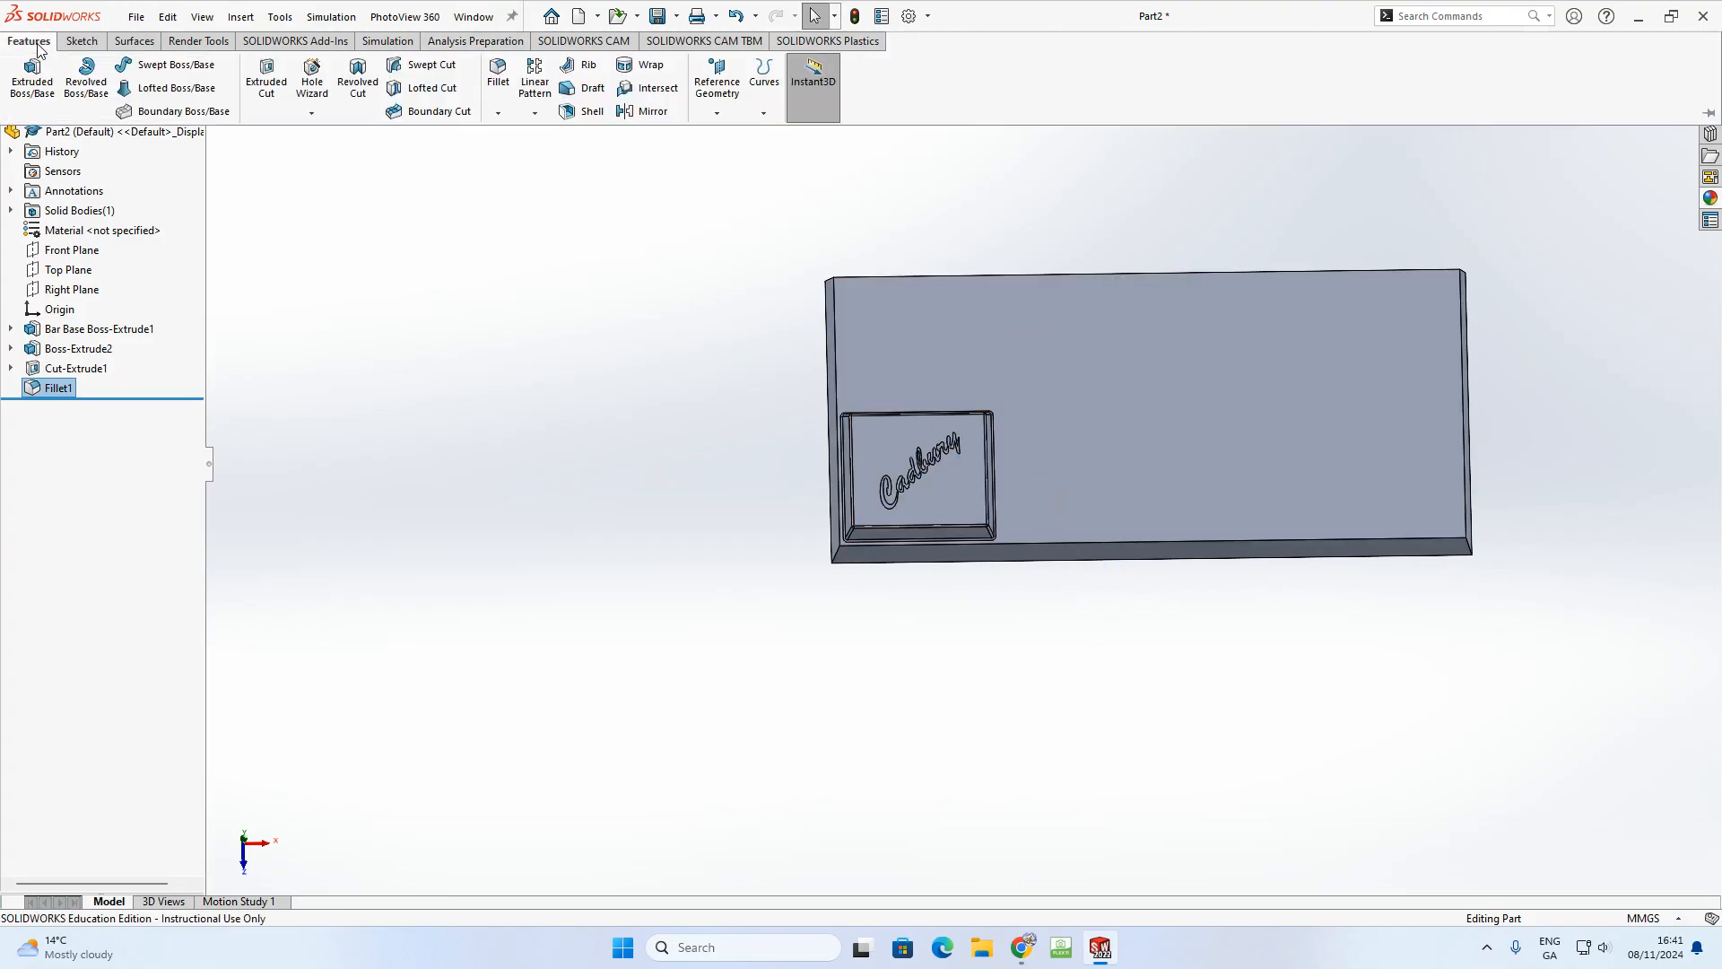
pyautogui.click(536, 114)
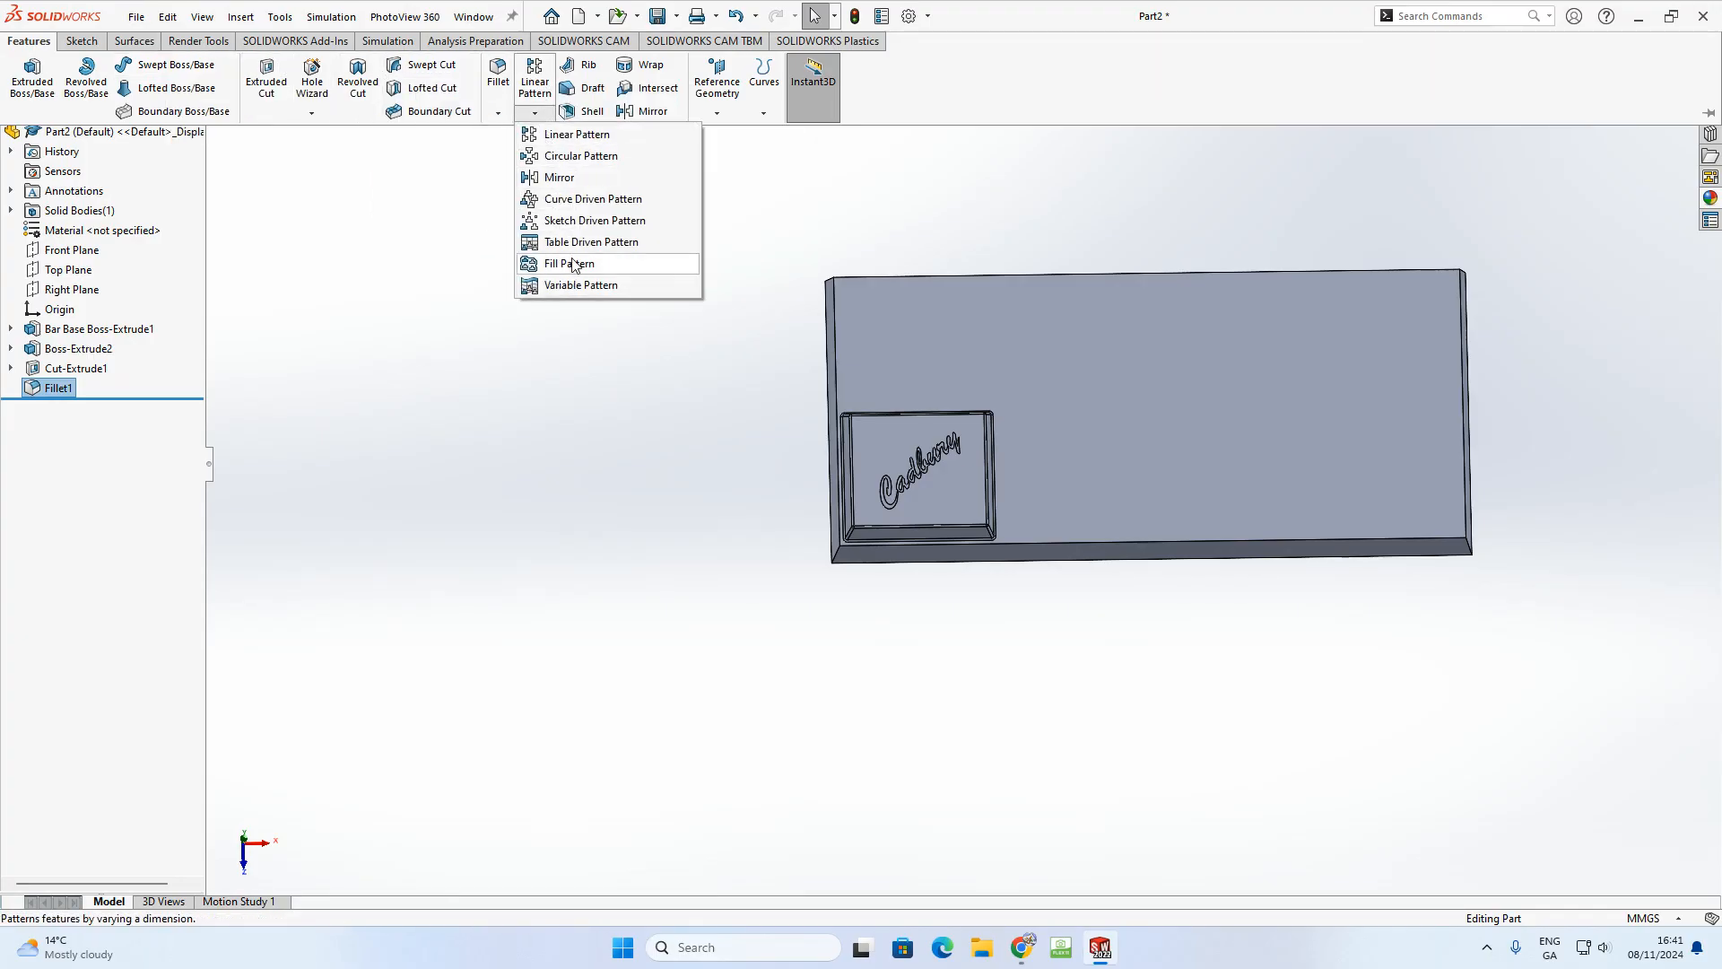
pyautogui.click(567, 136)
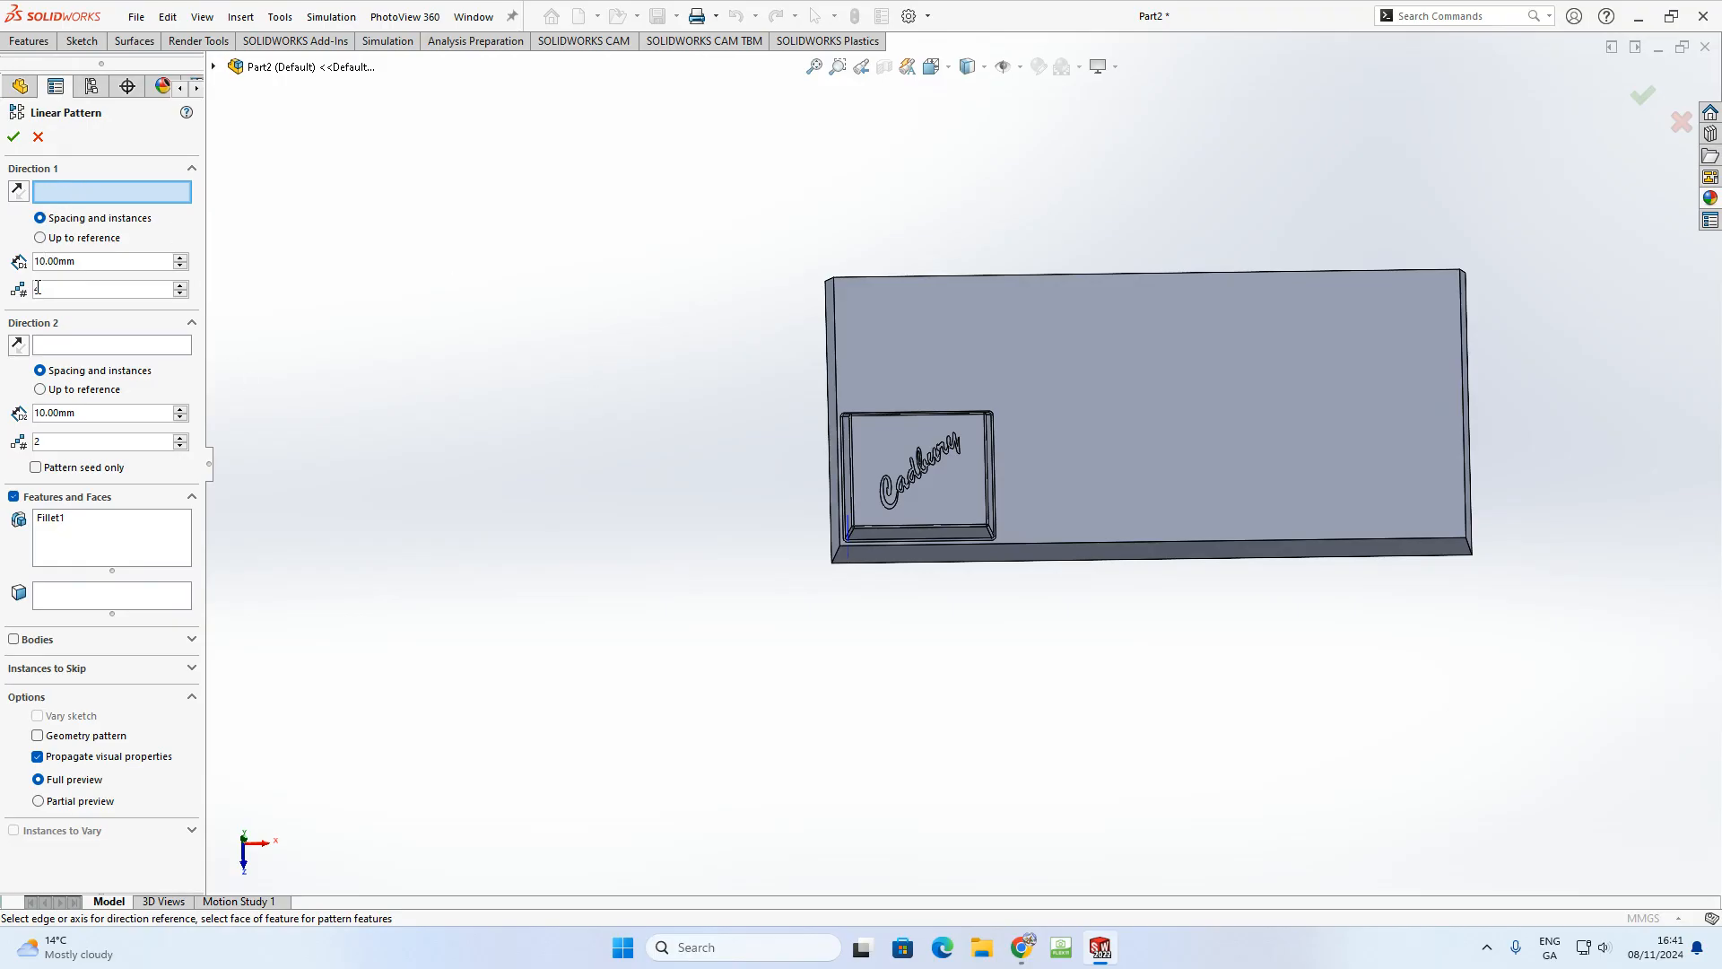
pyautogui.moveTo(838, 603); pyautogui.dragTo(859, 570, button='middle')
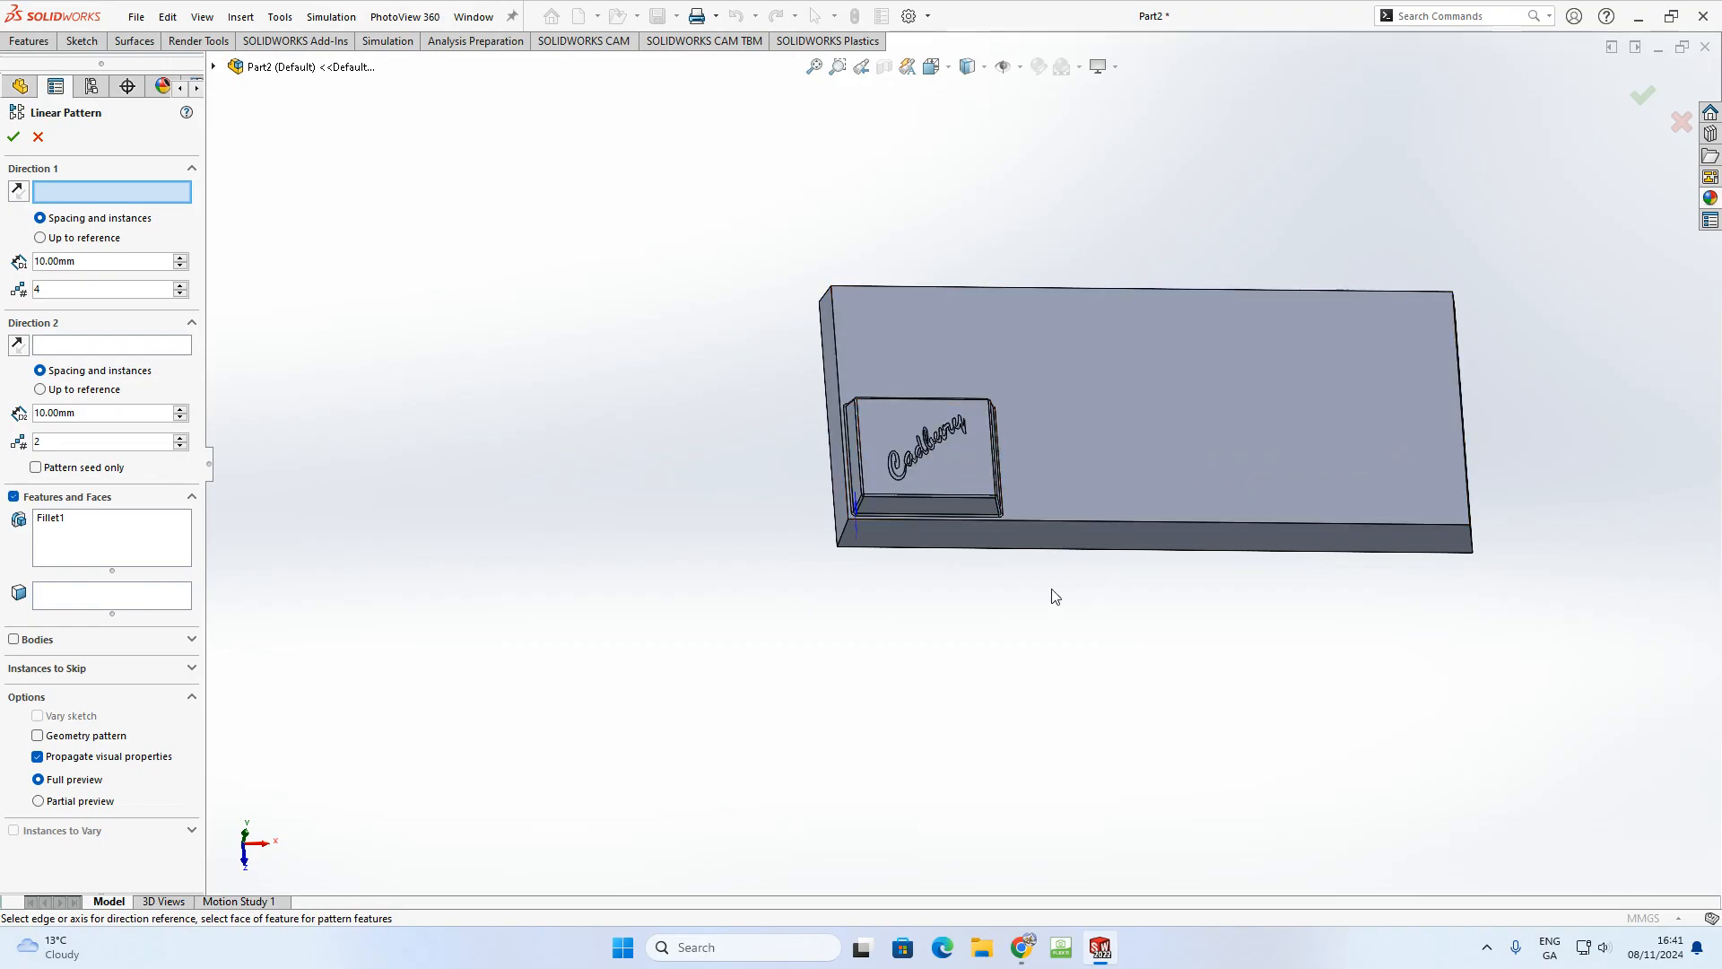
pyautogui.scroll(-3, 1050, 592)
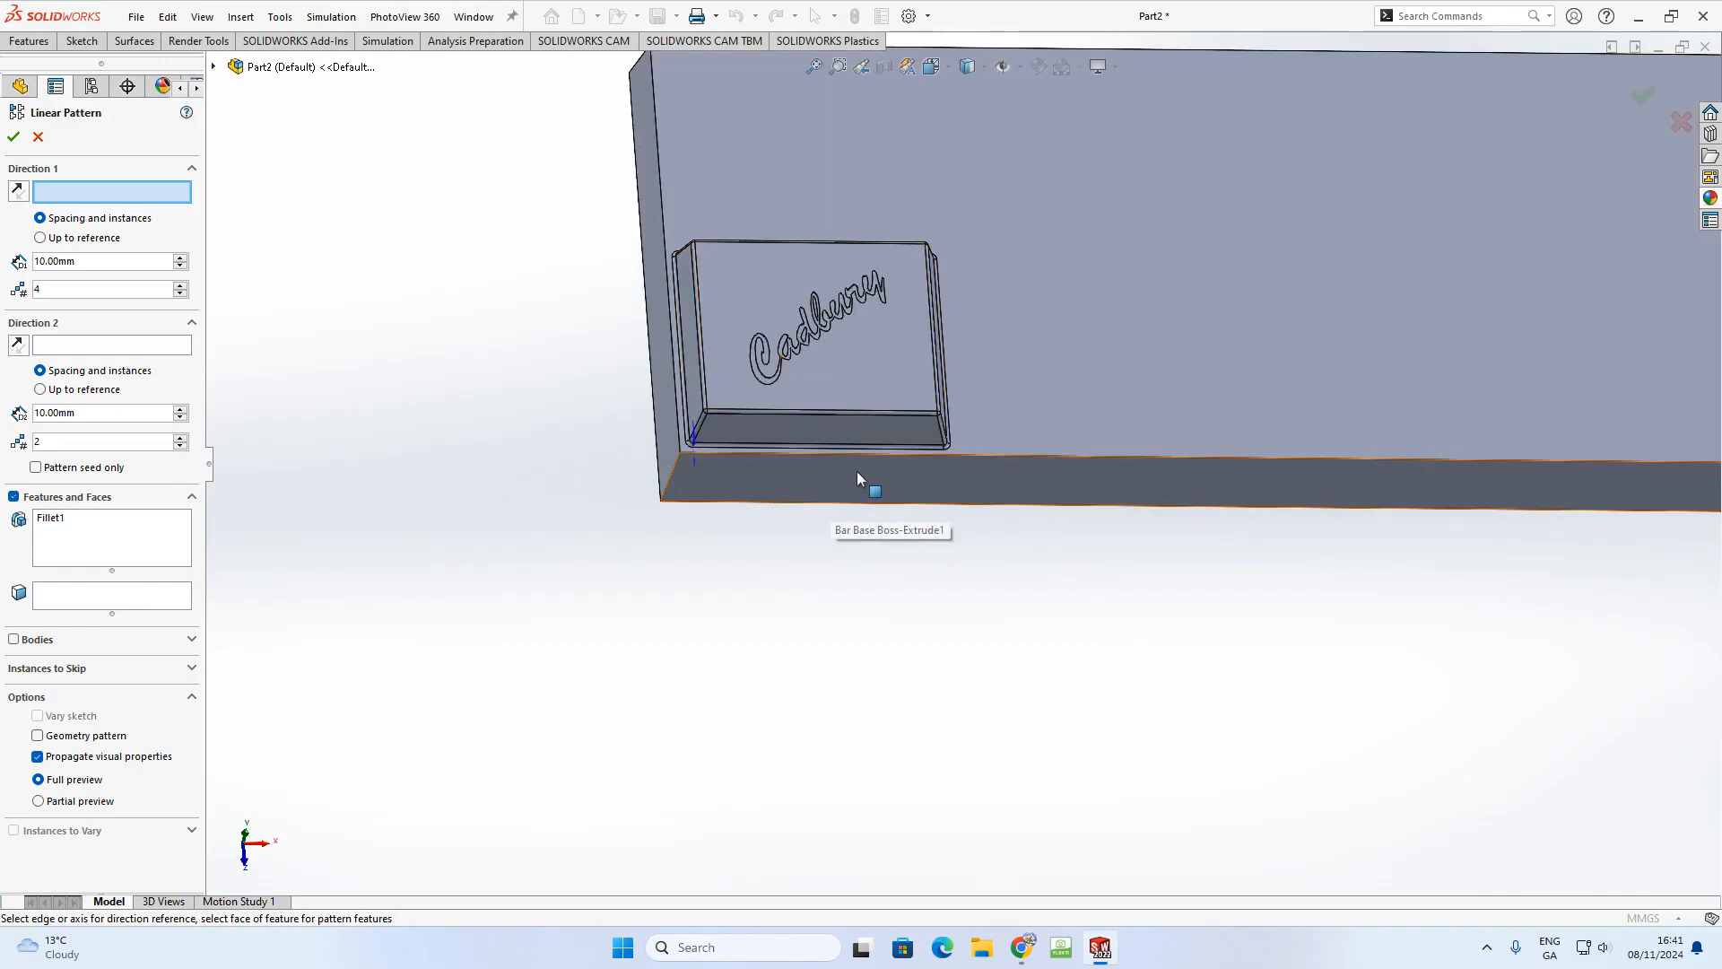
pyautogui.scroll(4, 1096, 528)
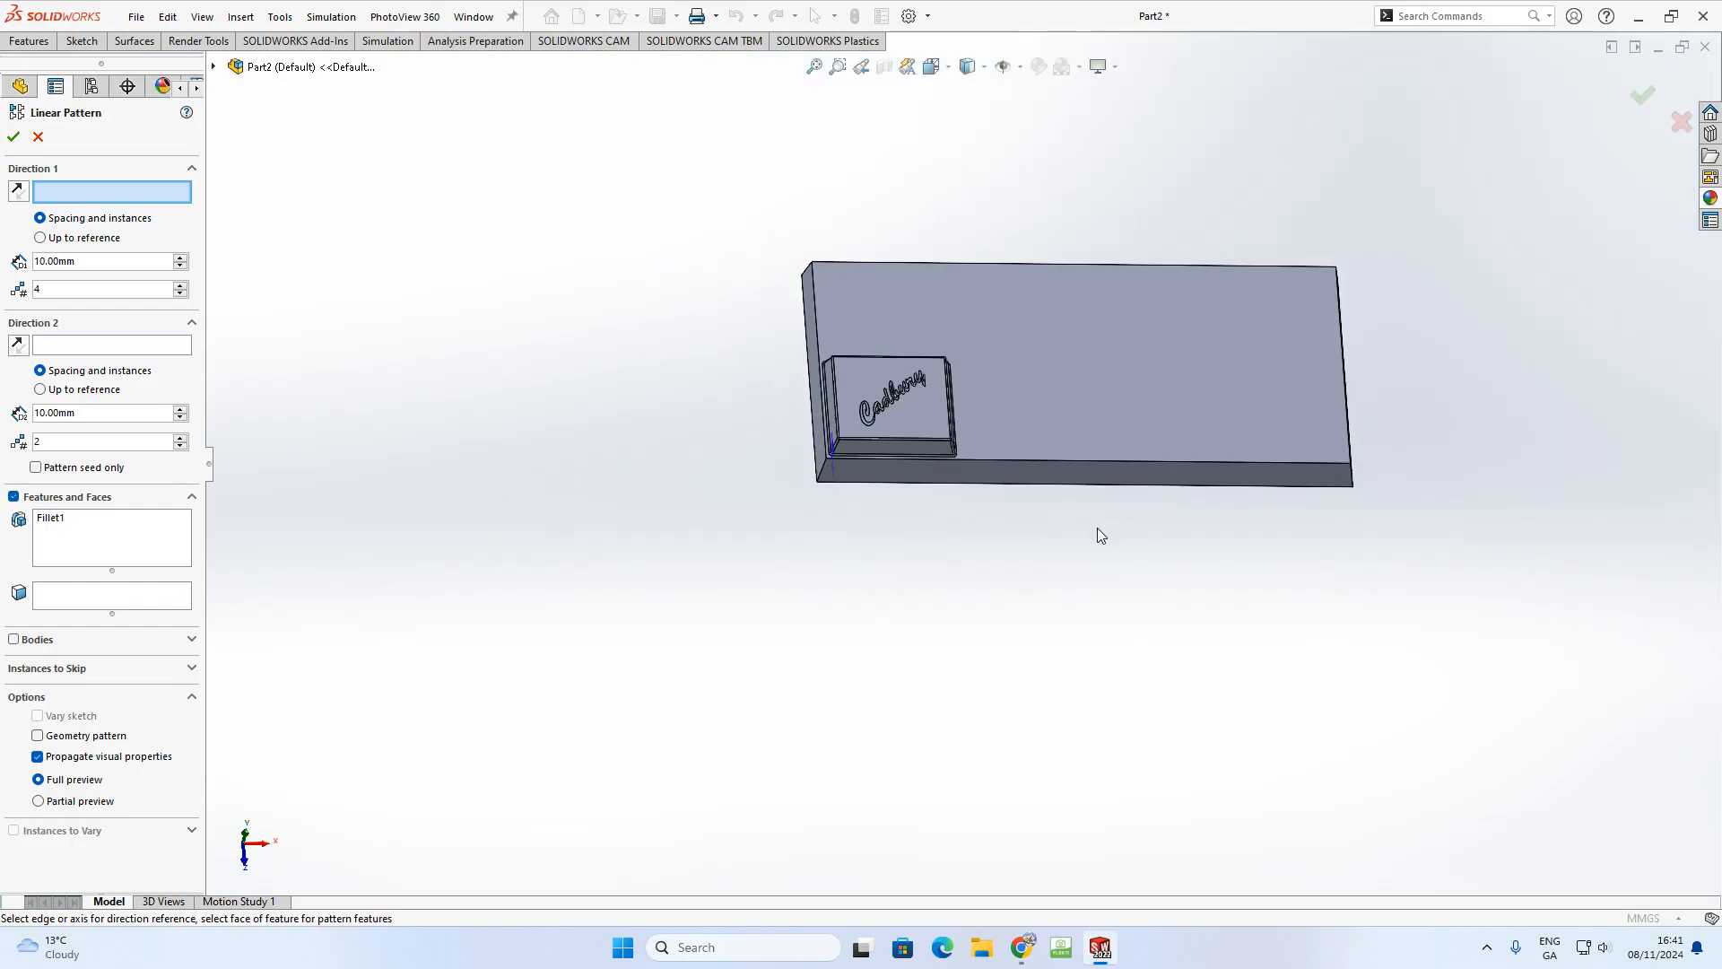
pyautogui.scroll(-1, 988, 499)
pyautogui.scroll(2, 1005, 509)
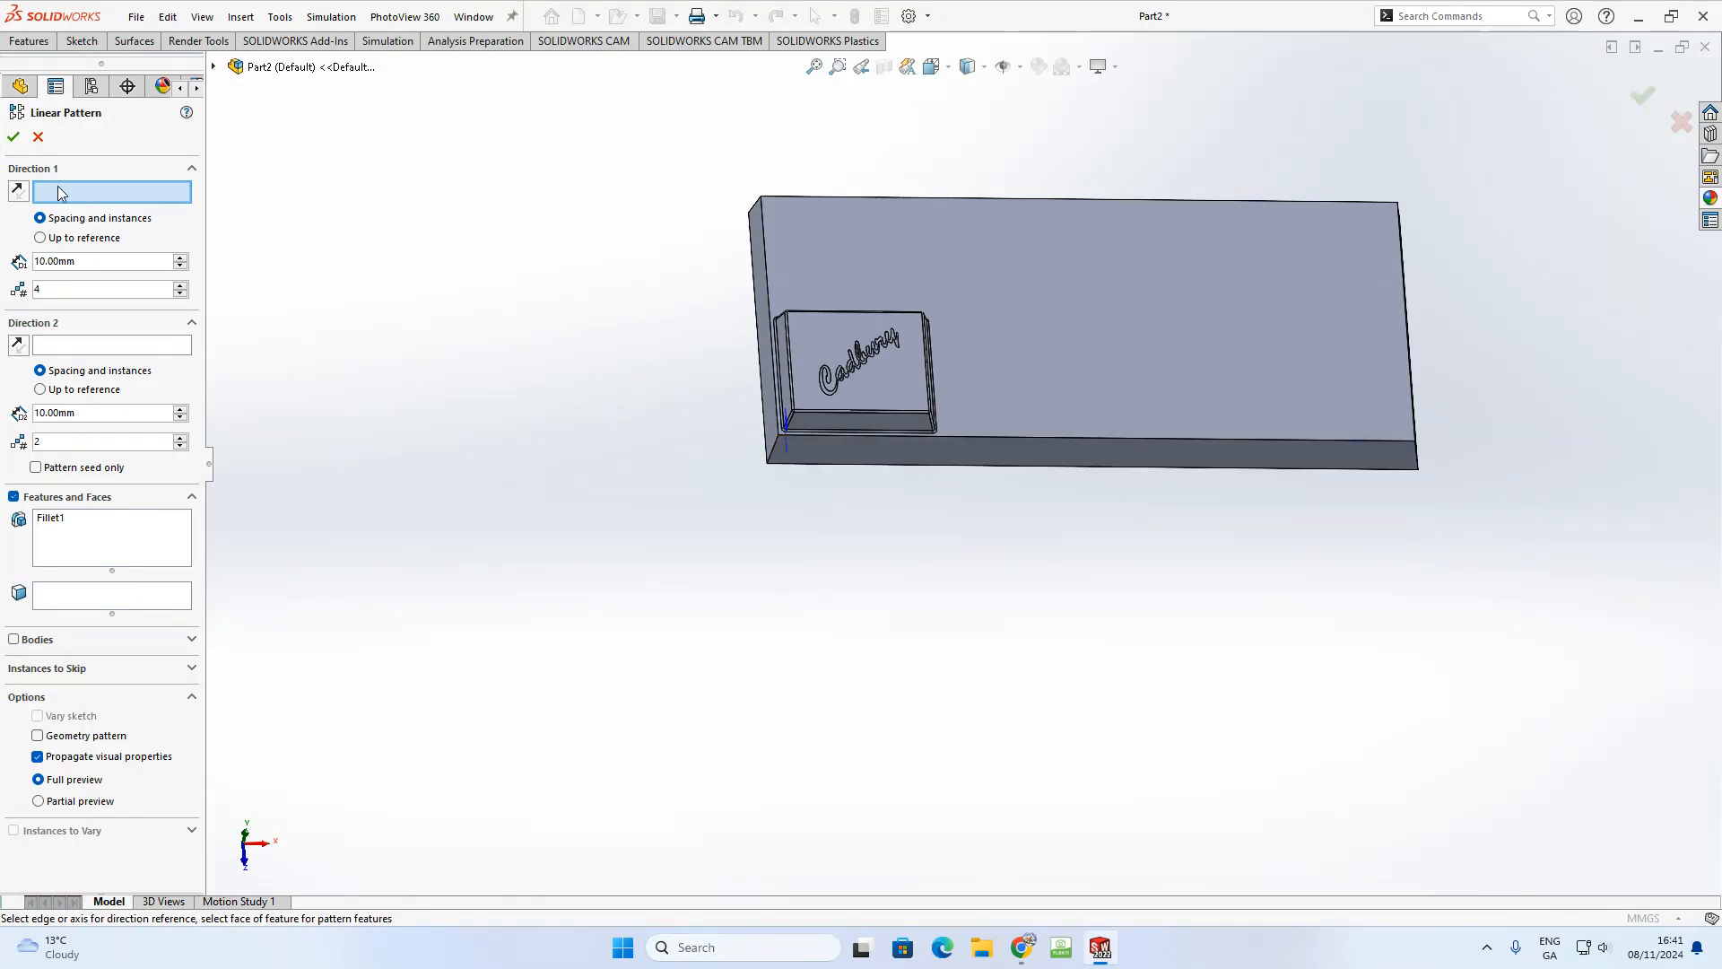
pyautogui.click(841, 470)
pyautogui.scroll(-3, 831, 443)
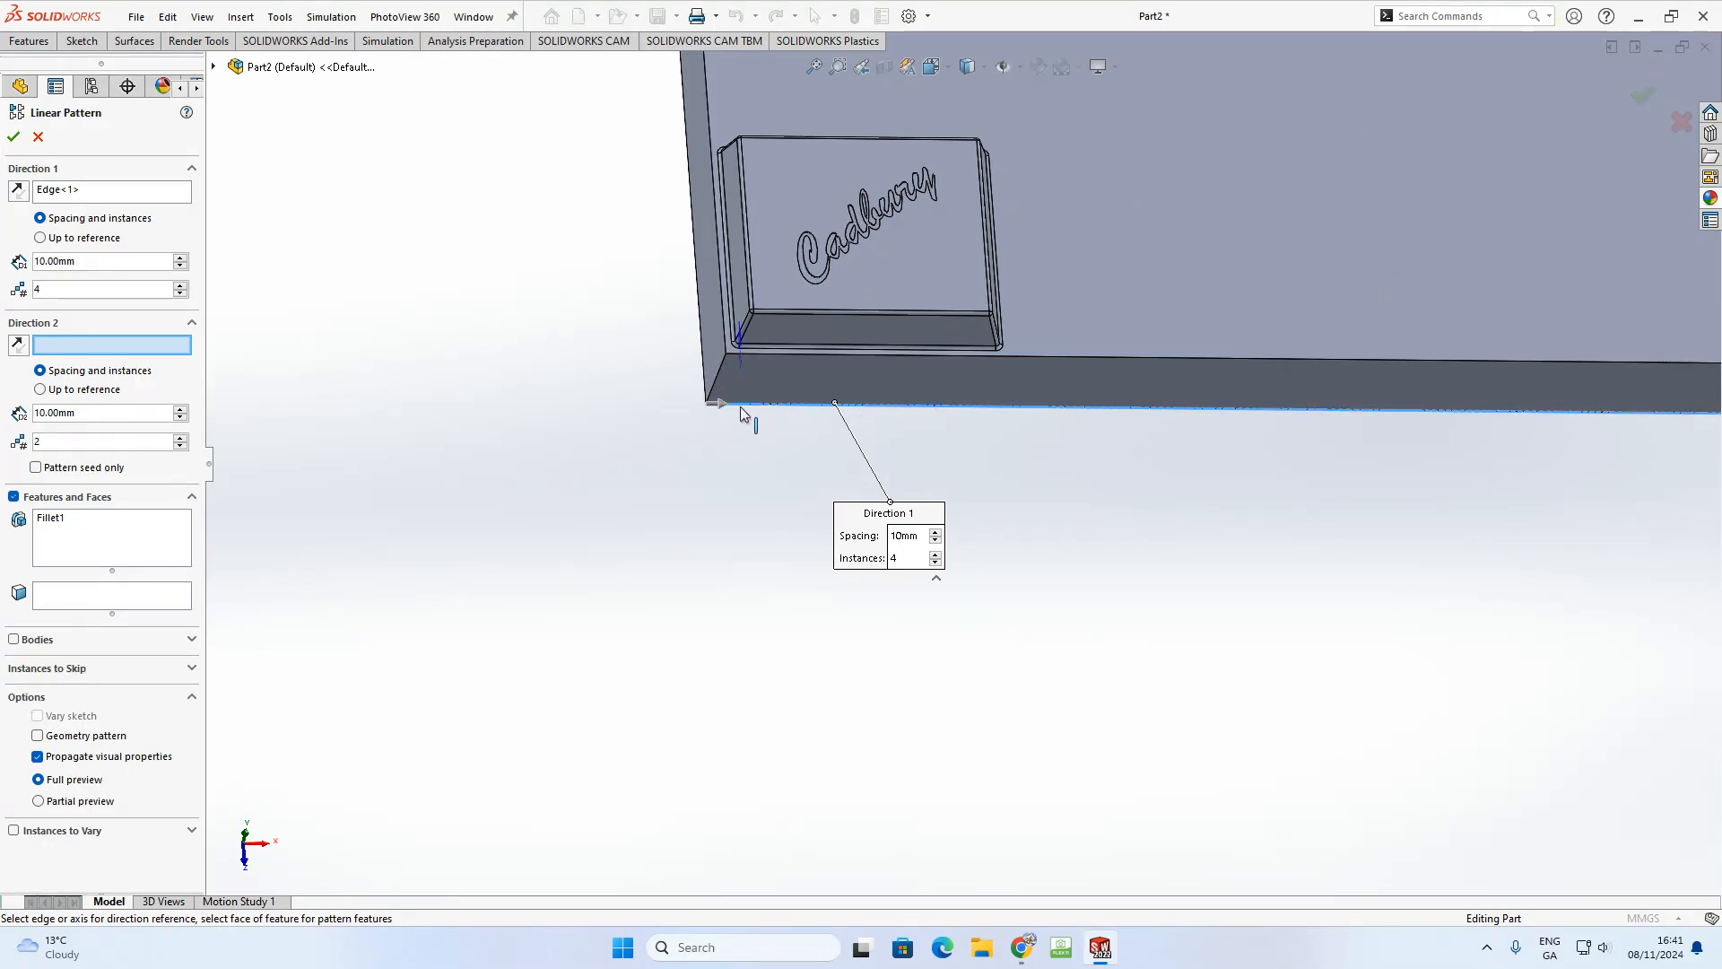
pyautogui.click(18, 192)
# - Reduce the pattern's Direction 1 instance count to 2
pyautogui.scroll(4, 732, 357)
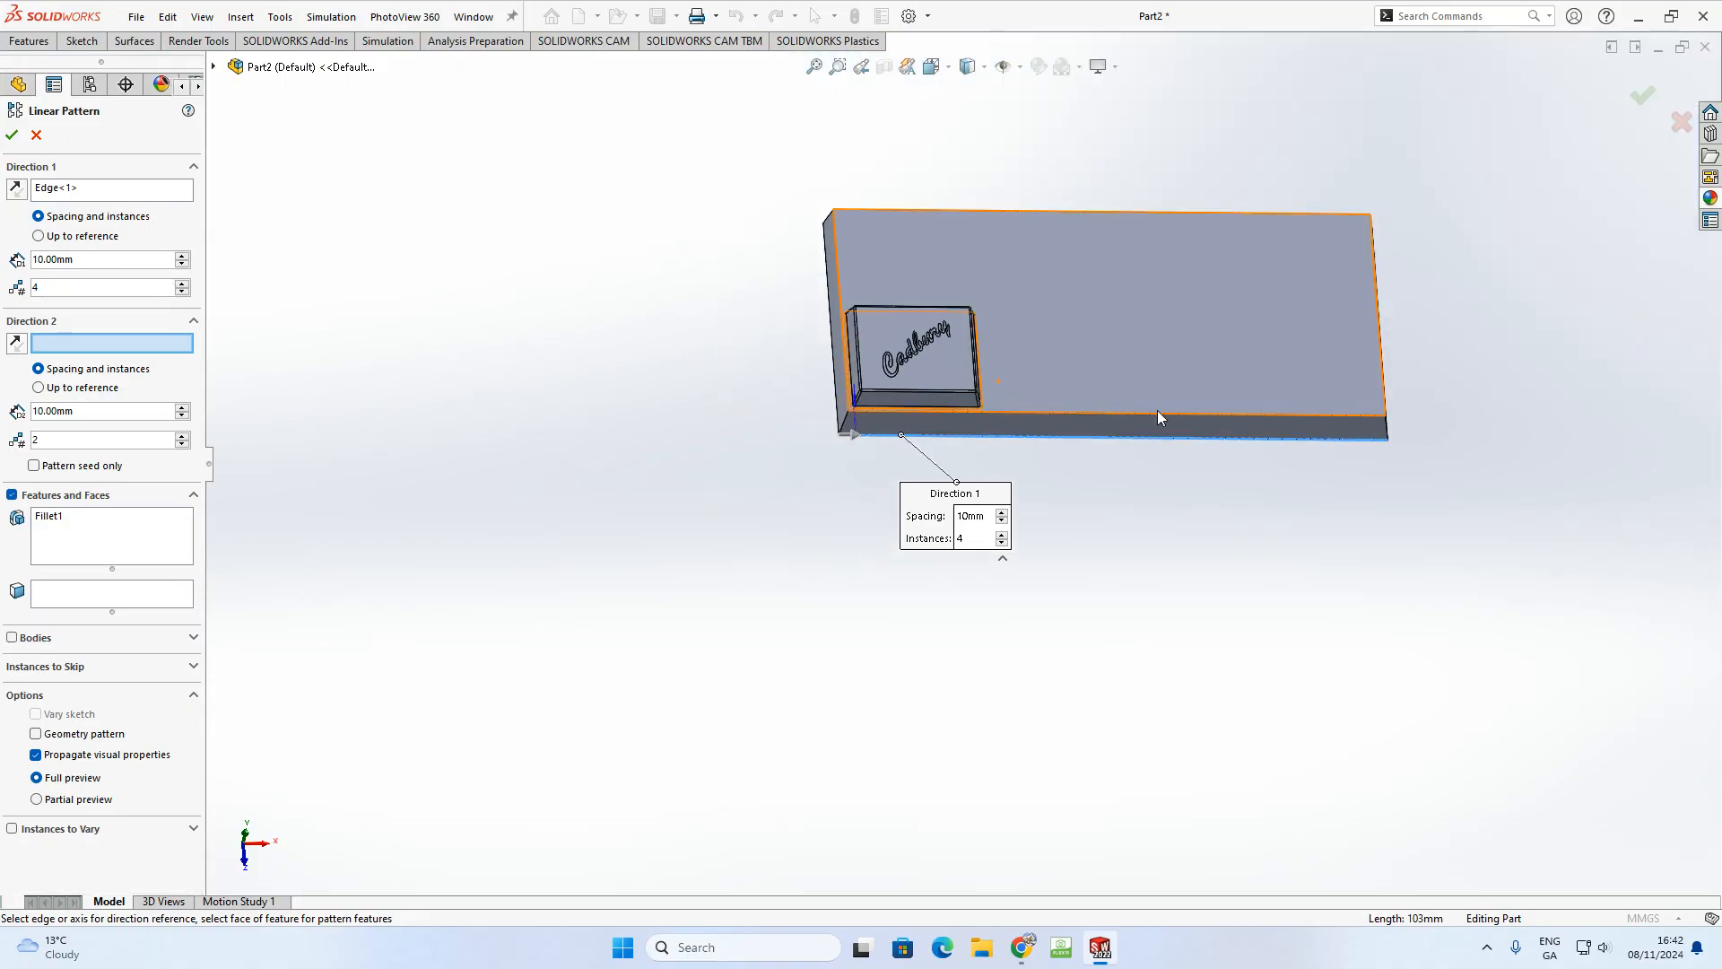
pyautogui.scroll(-1, 1247, 397)
pyautogui.scroll(-1, 1218, 191)
pyautogui.moveTo(1208, 203); pyautogui.dragTo(1164, 237, button='middle')
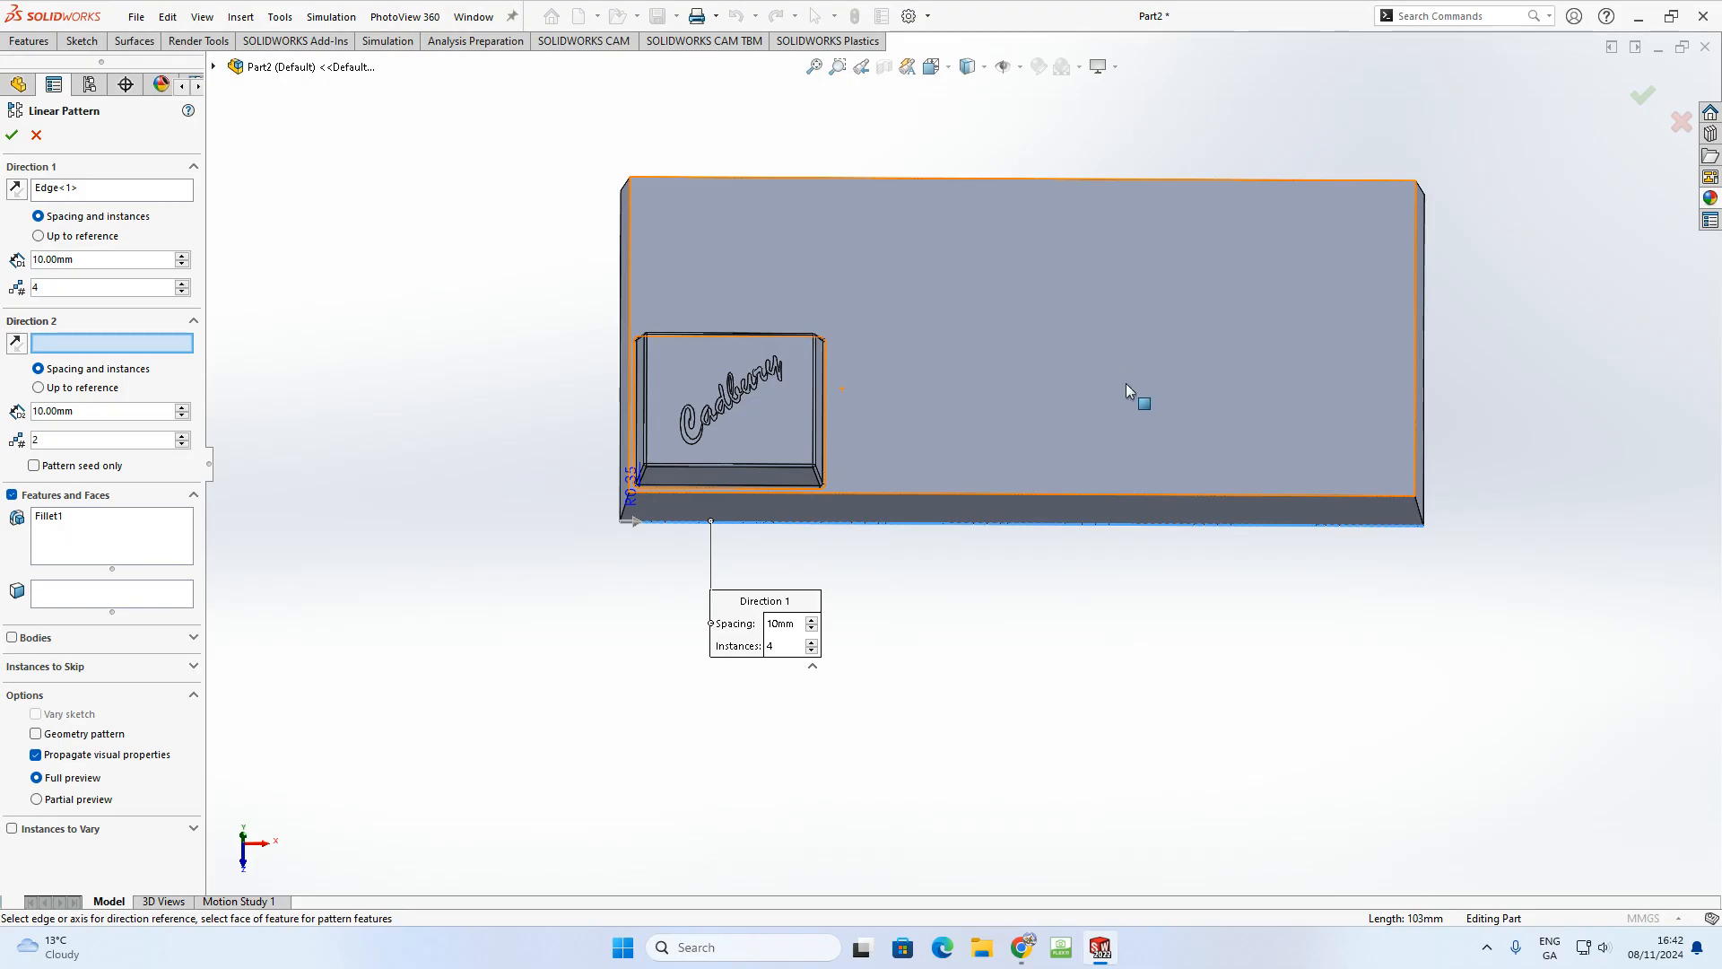
pyautogui.click(182, 291)
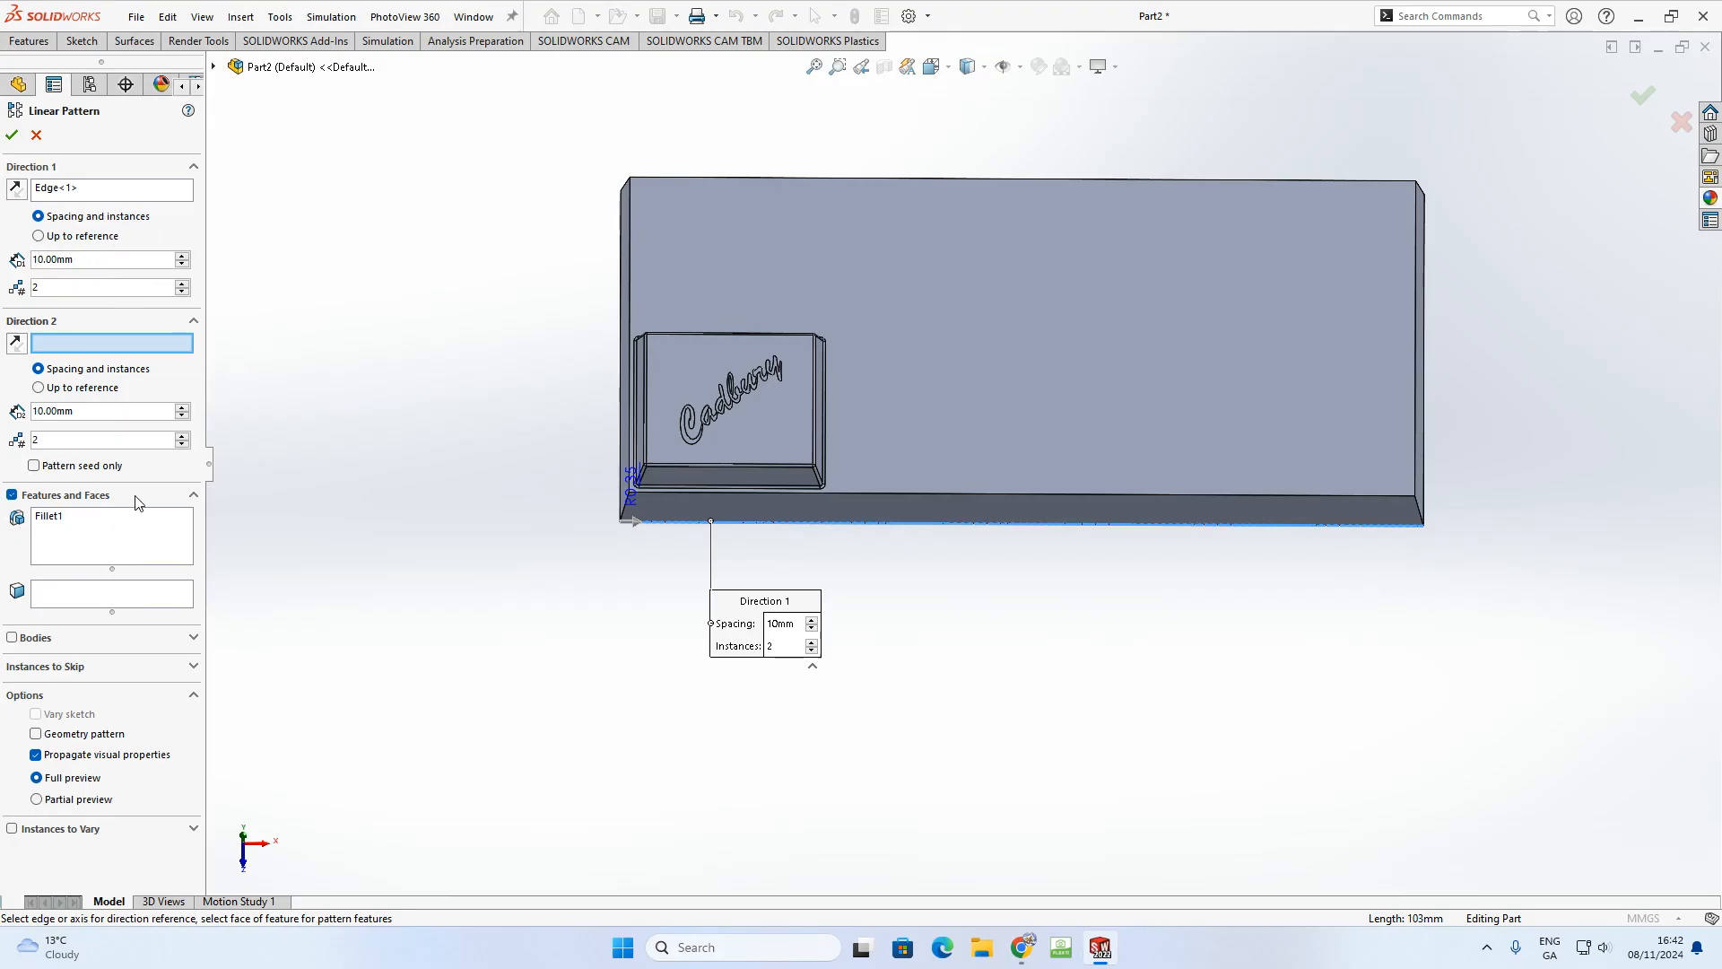
# - Replace the preselected fillet in the features to pattern with Boss-Extrude2, Cut-Extrude1 and Fillet1, in that order
pyautogui.click(44, 520)
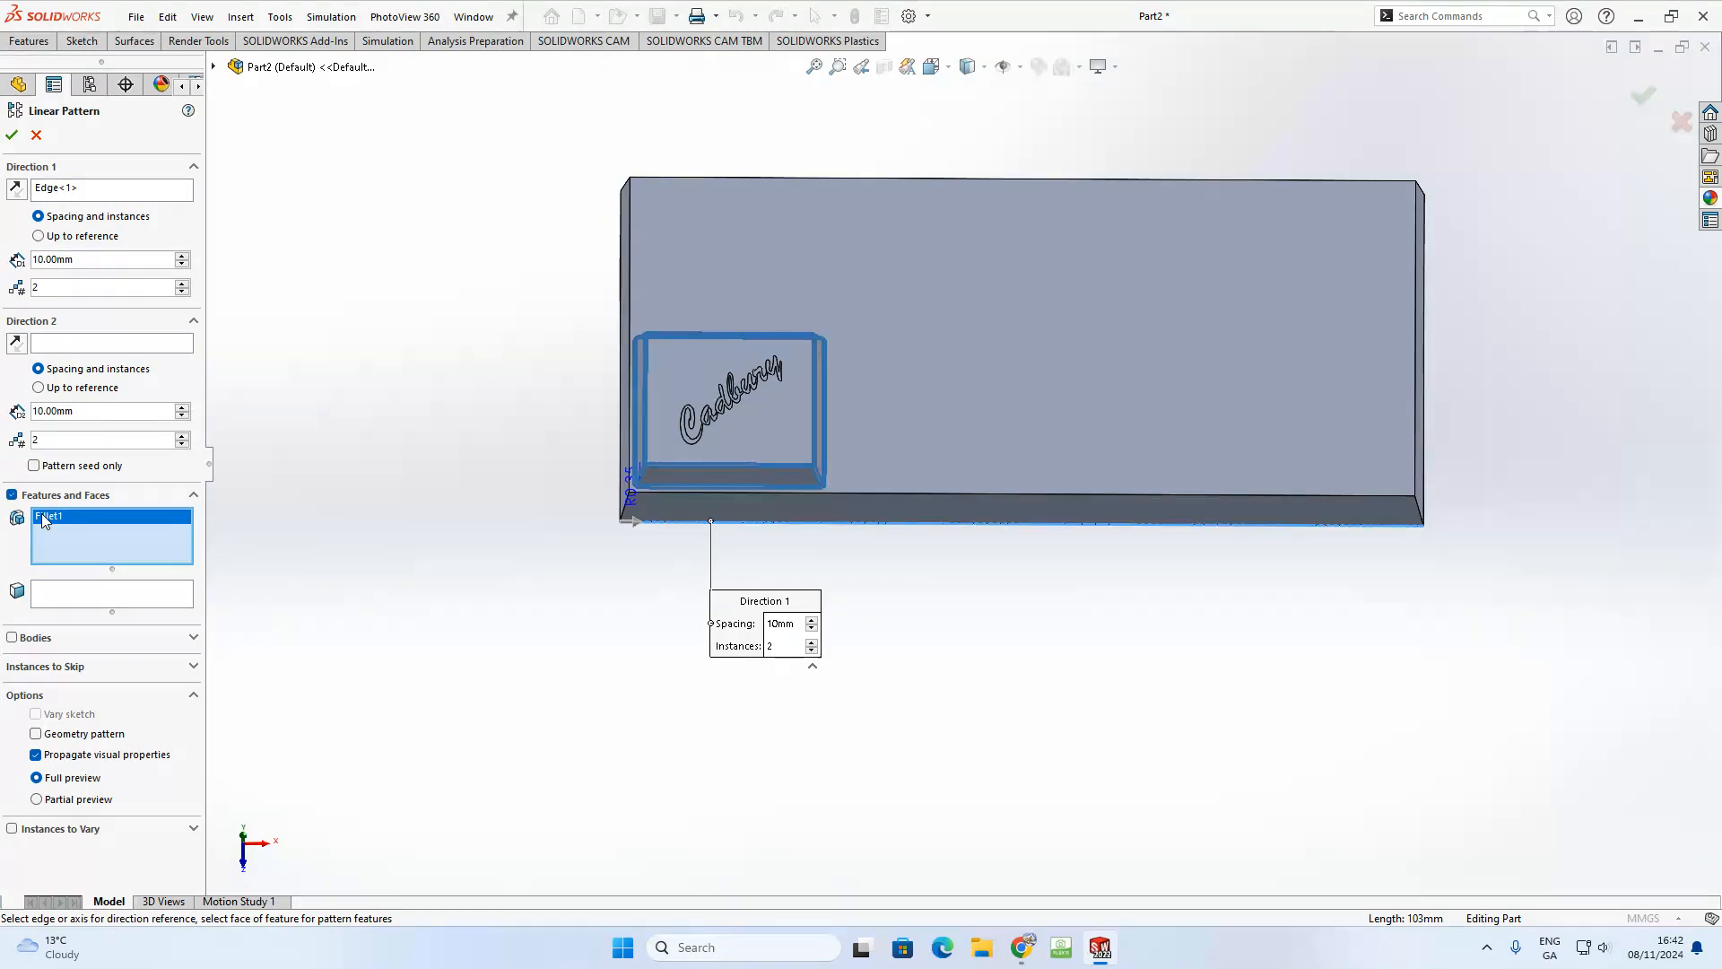
pyautogui.press('Delete')
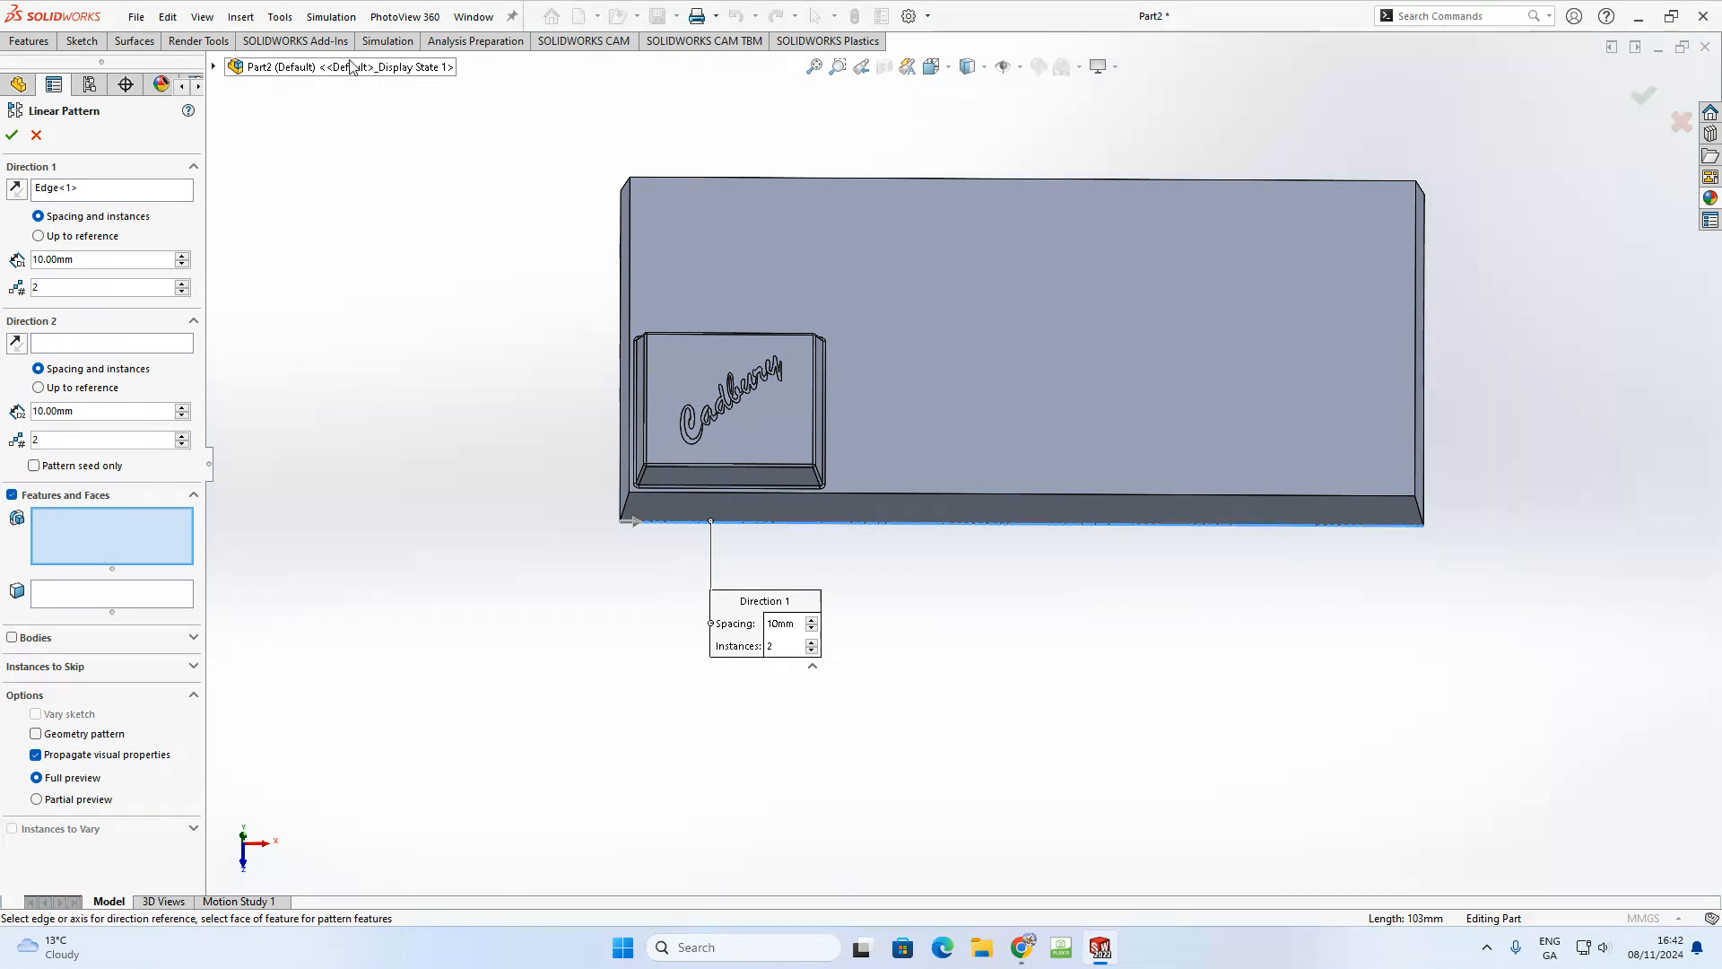
pyautogui.click(214, 68)
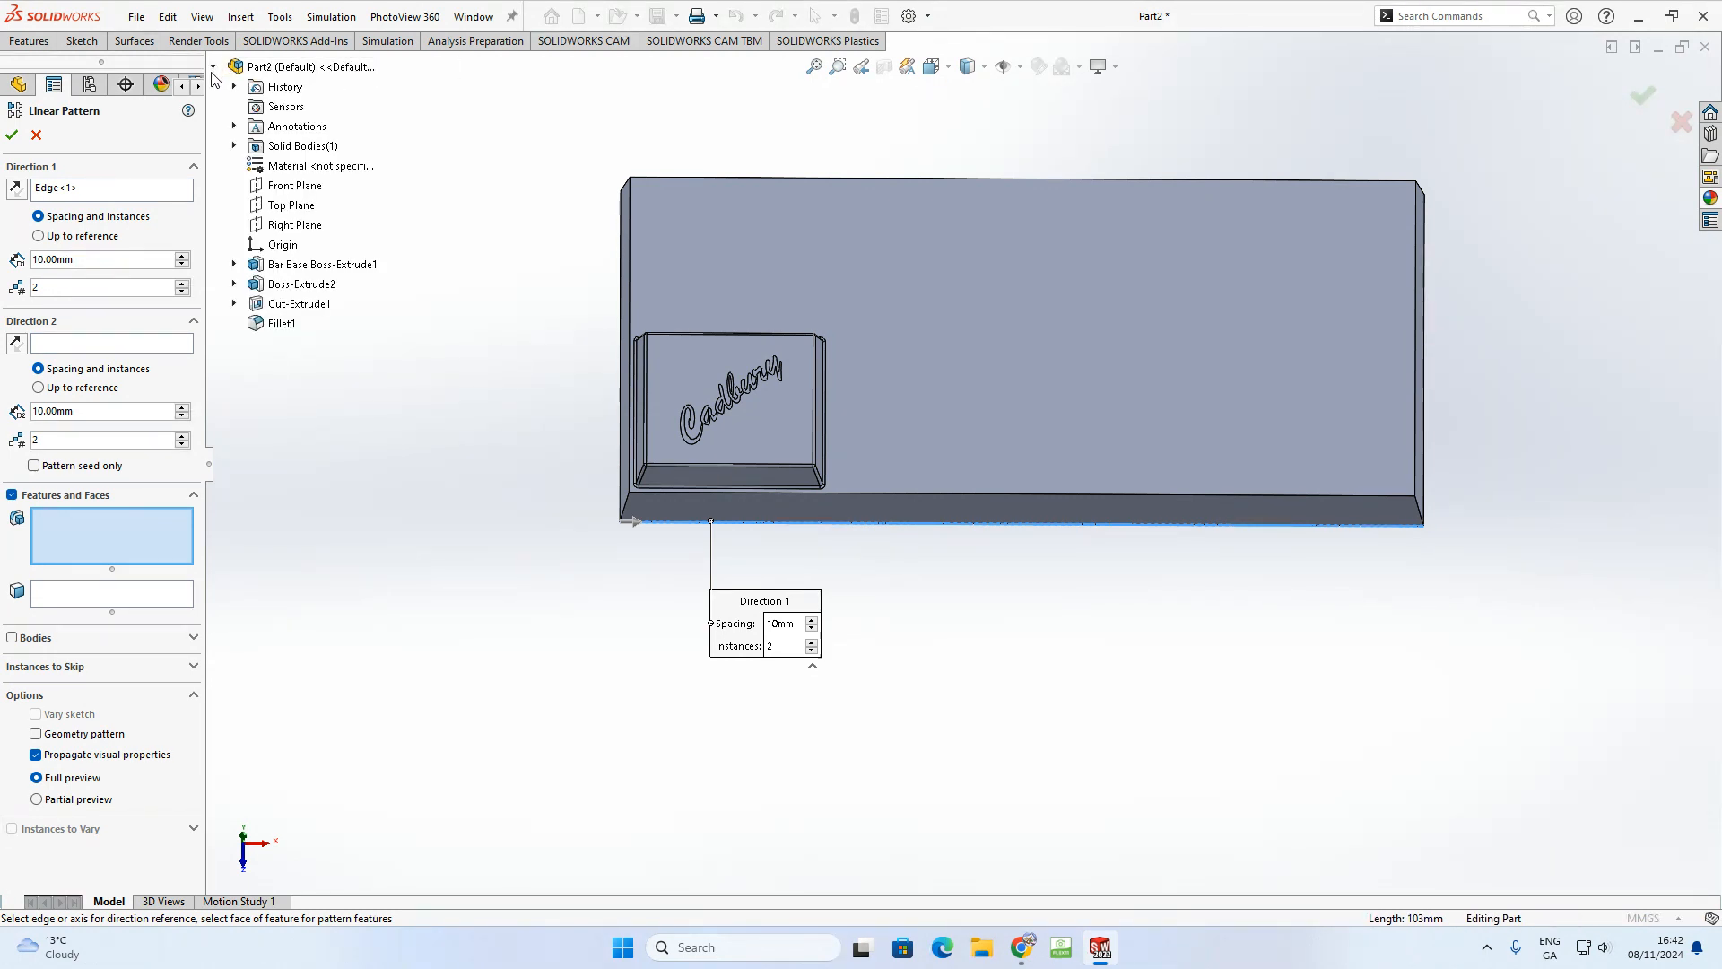
pyautogui.click(290, 285)
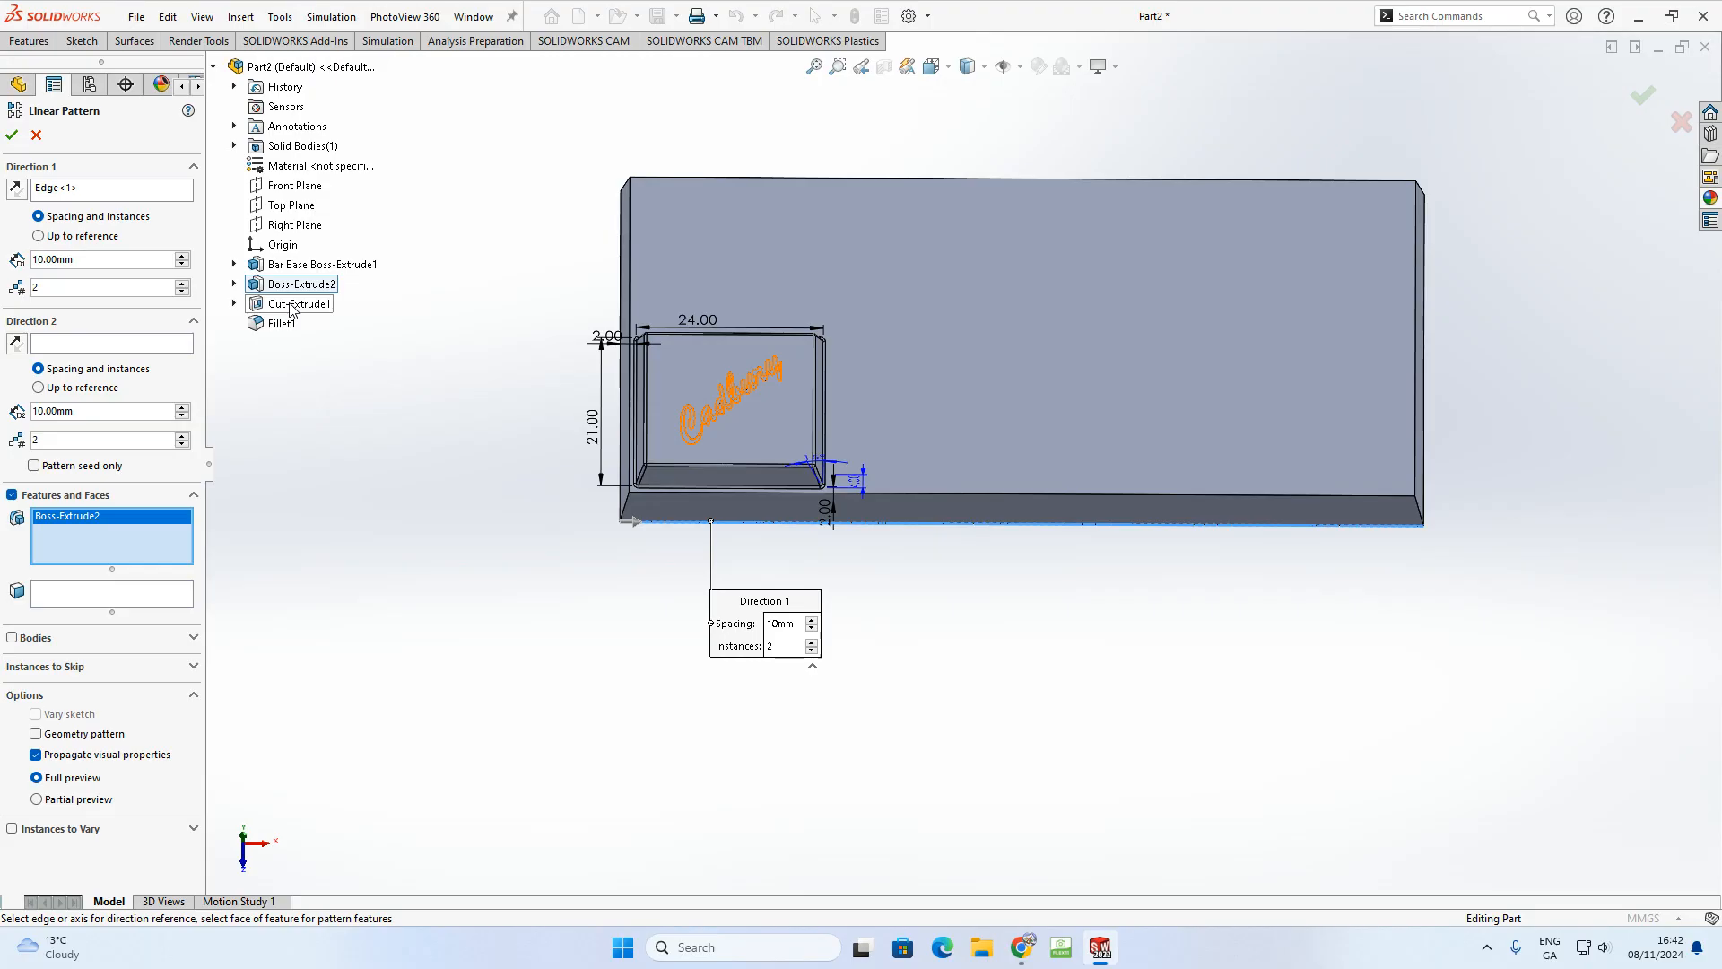
pyautogui.click(292, 306)
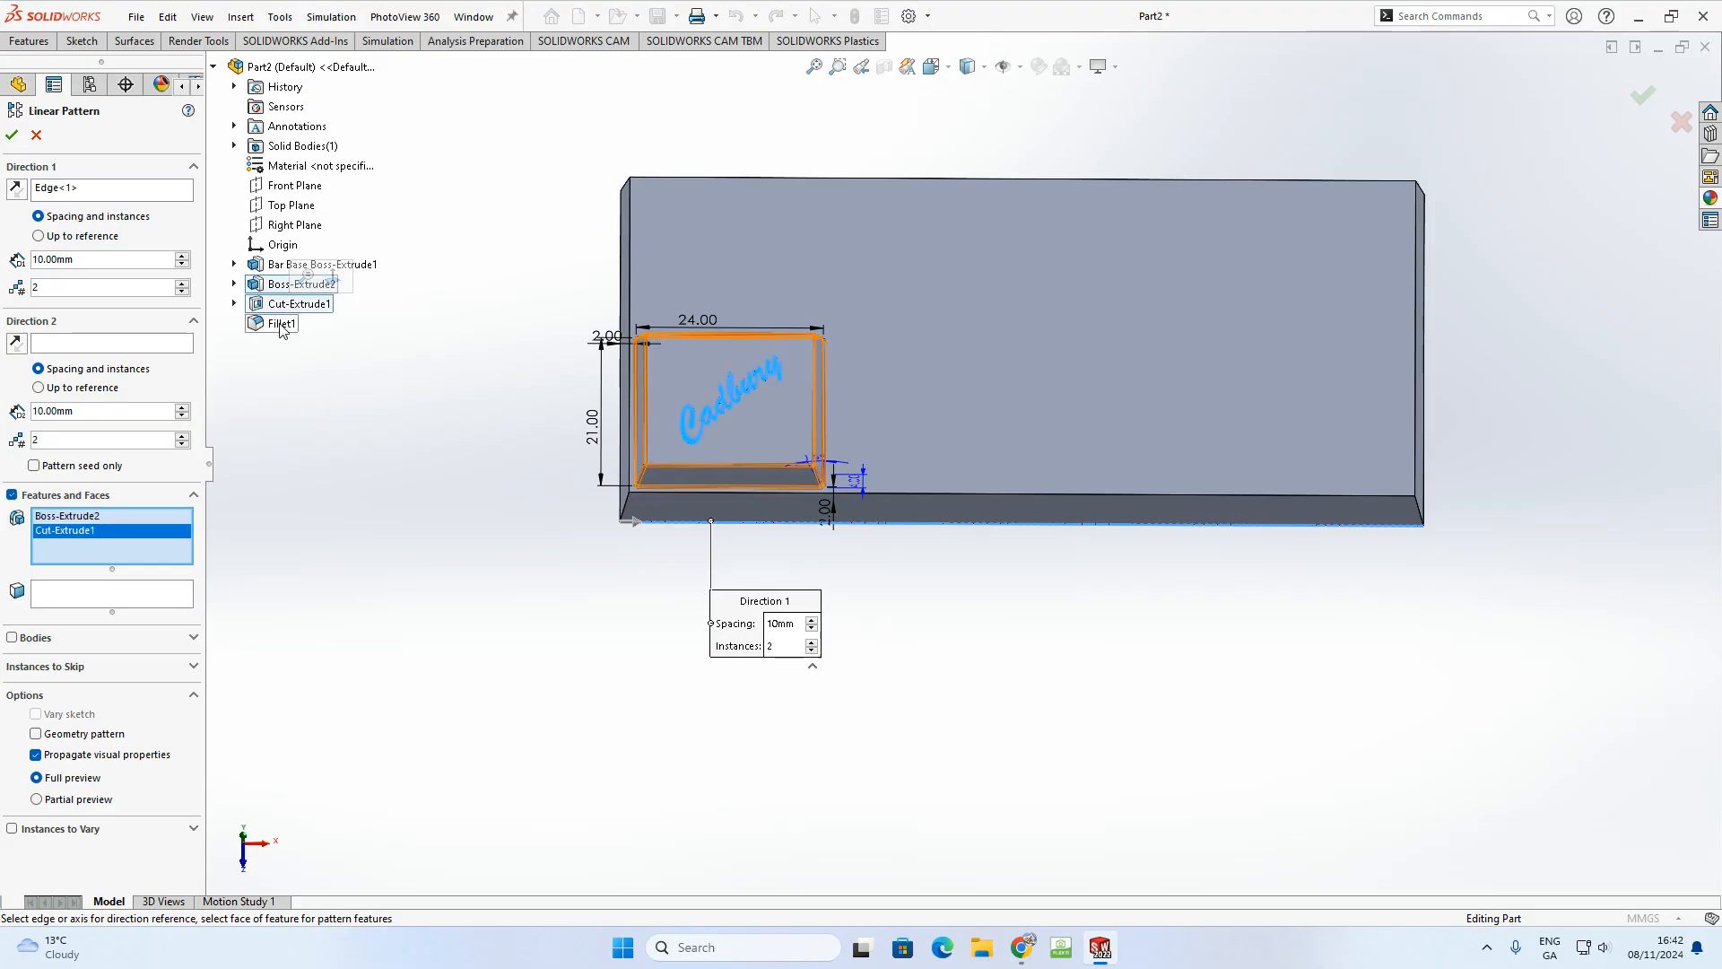
pyautogui.click(282, 324)
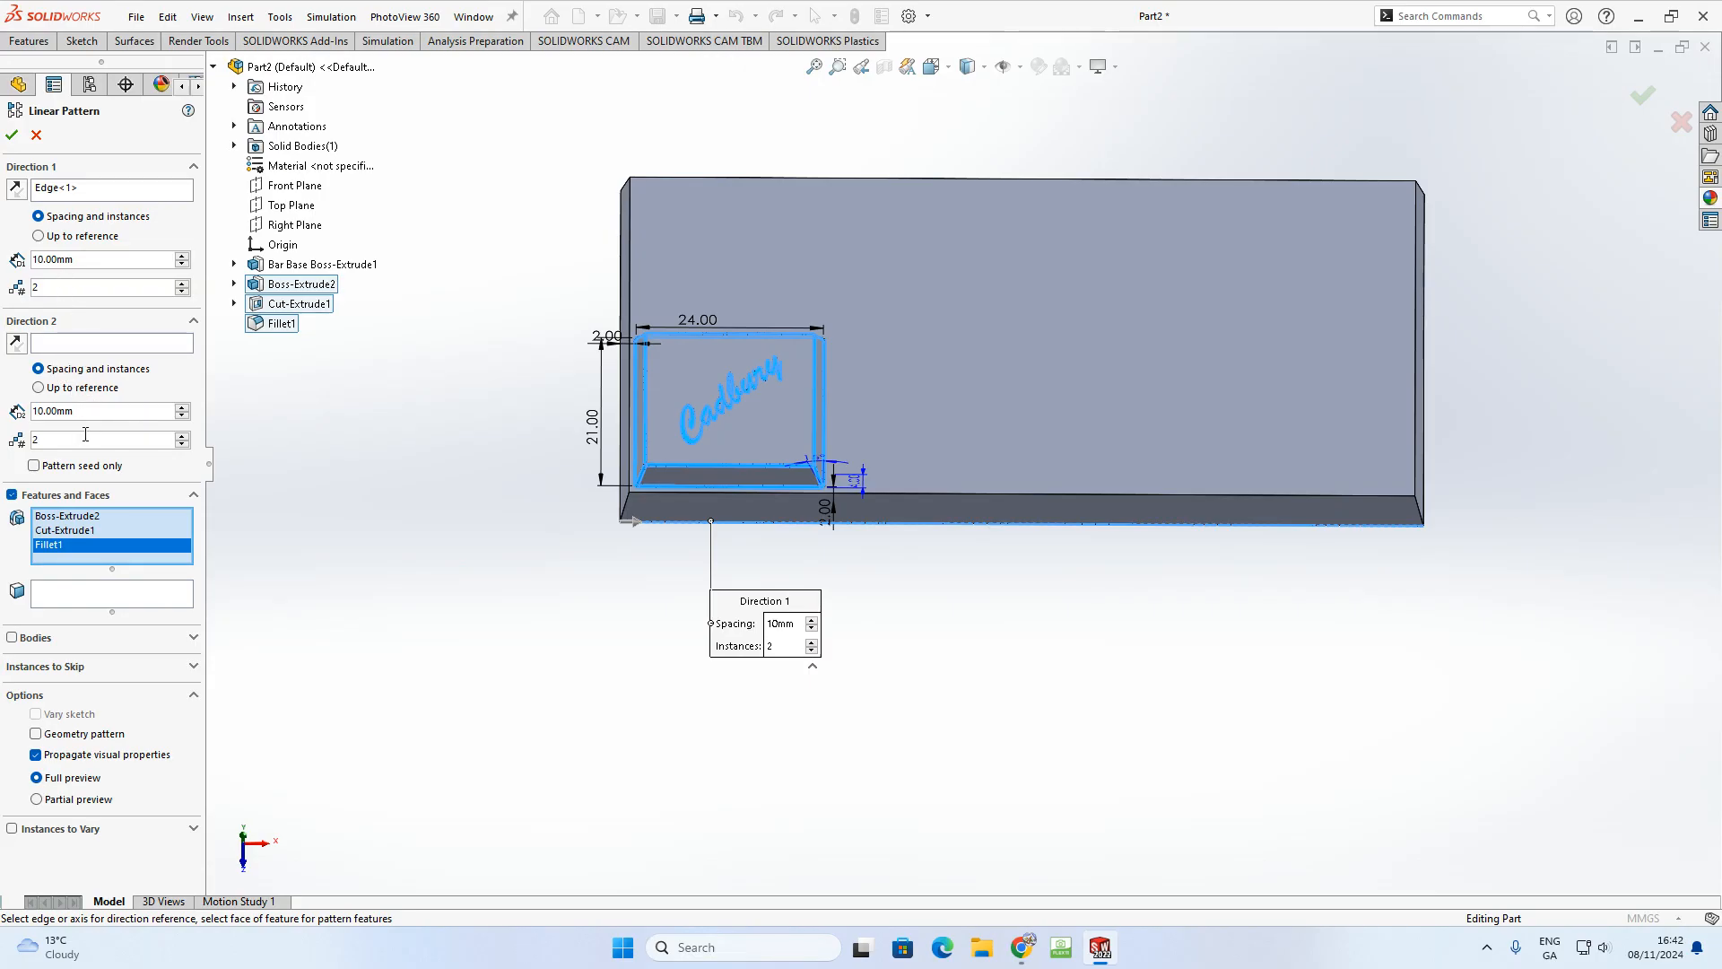
# - Set the pattern's Direction 2 instances to 1 and its Direction 1 spacing to 25 mm
pyautogui.click(182, 445)
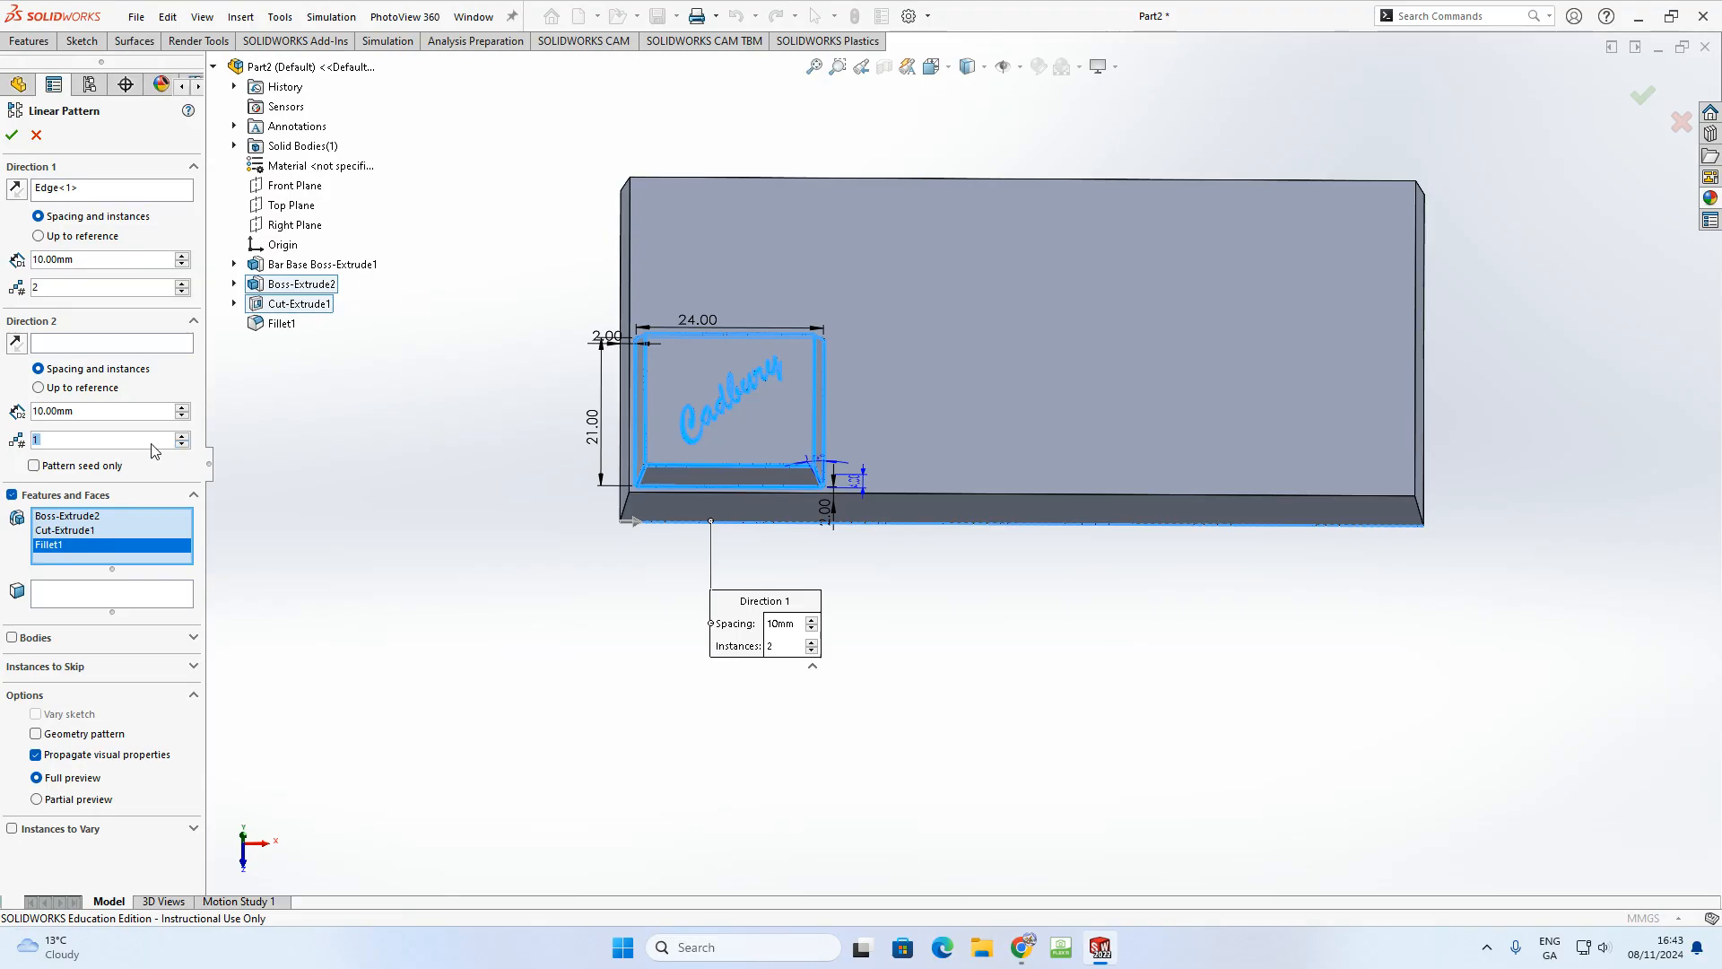
pyautogui.click(73, 284)
pyautogui.moveTo(114, 259); pyautogui.dragTo(13, 267)
pyautogui.write('25')
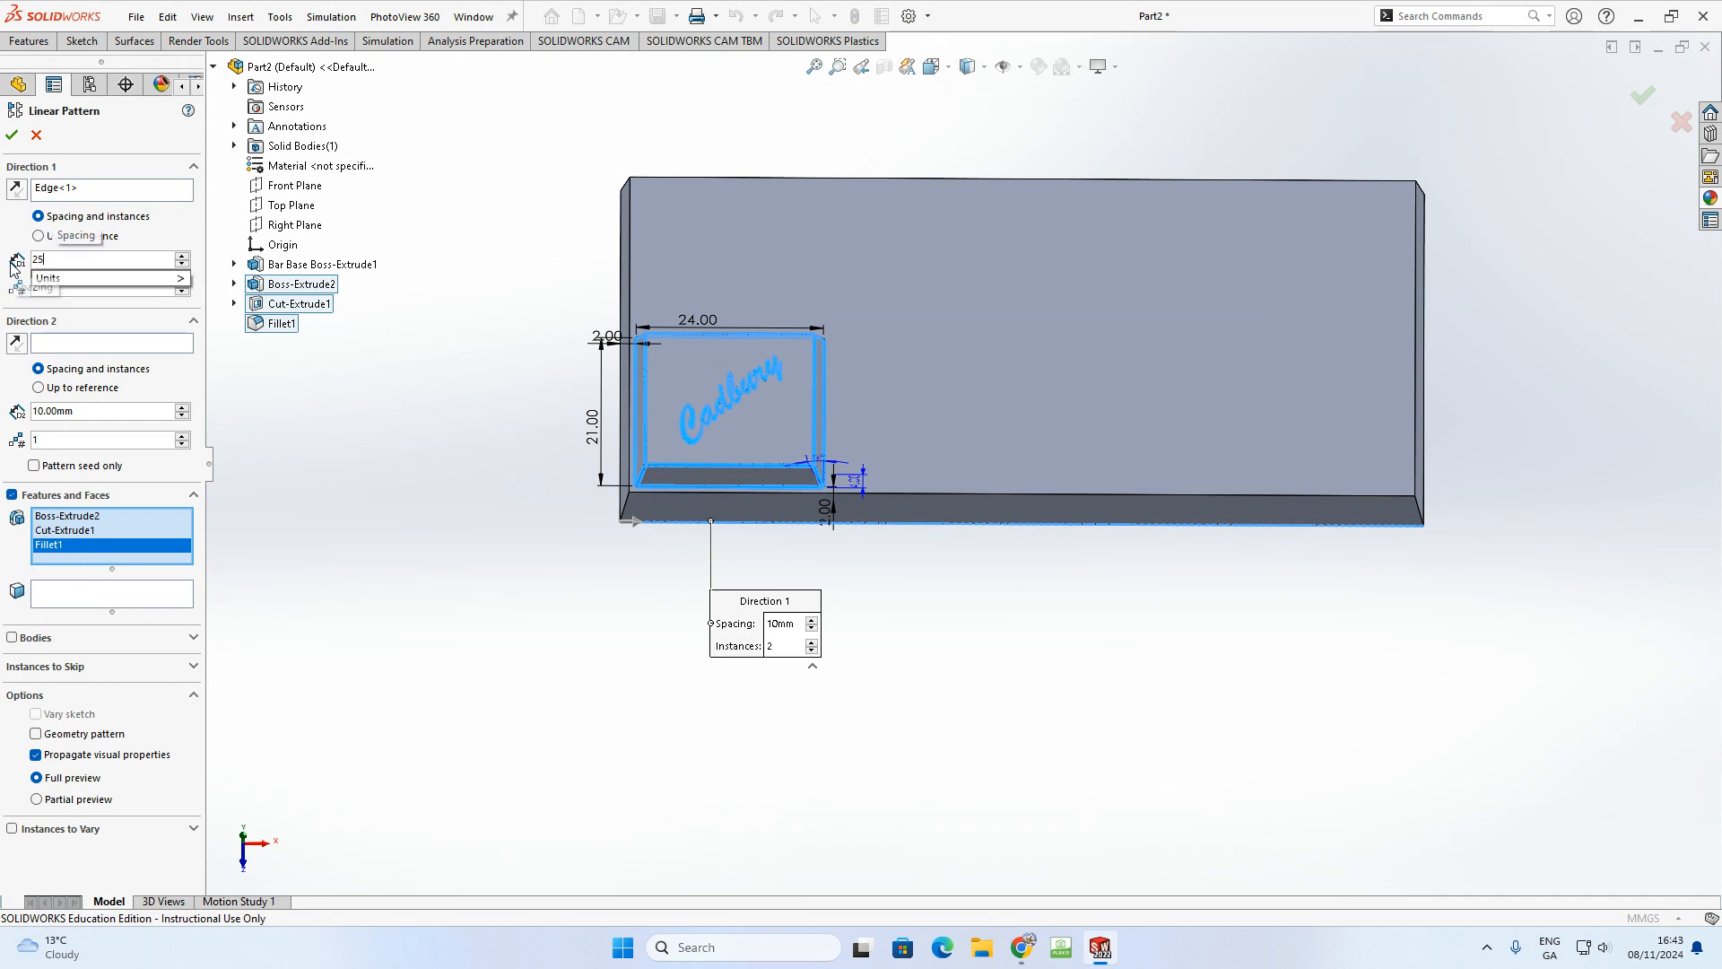
pyautogui.press('Return')
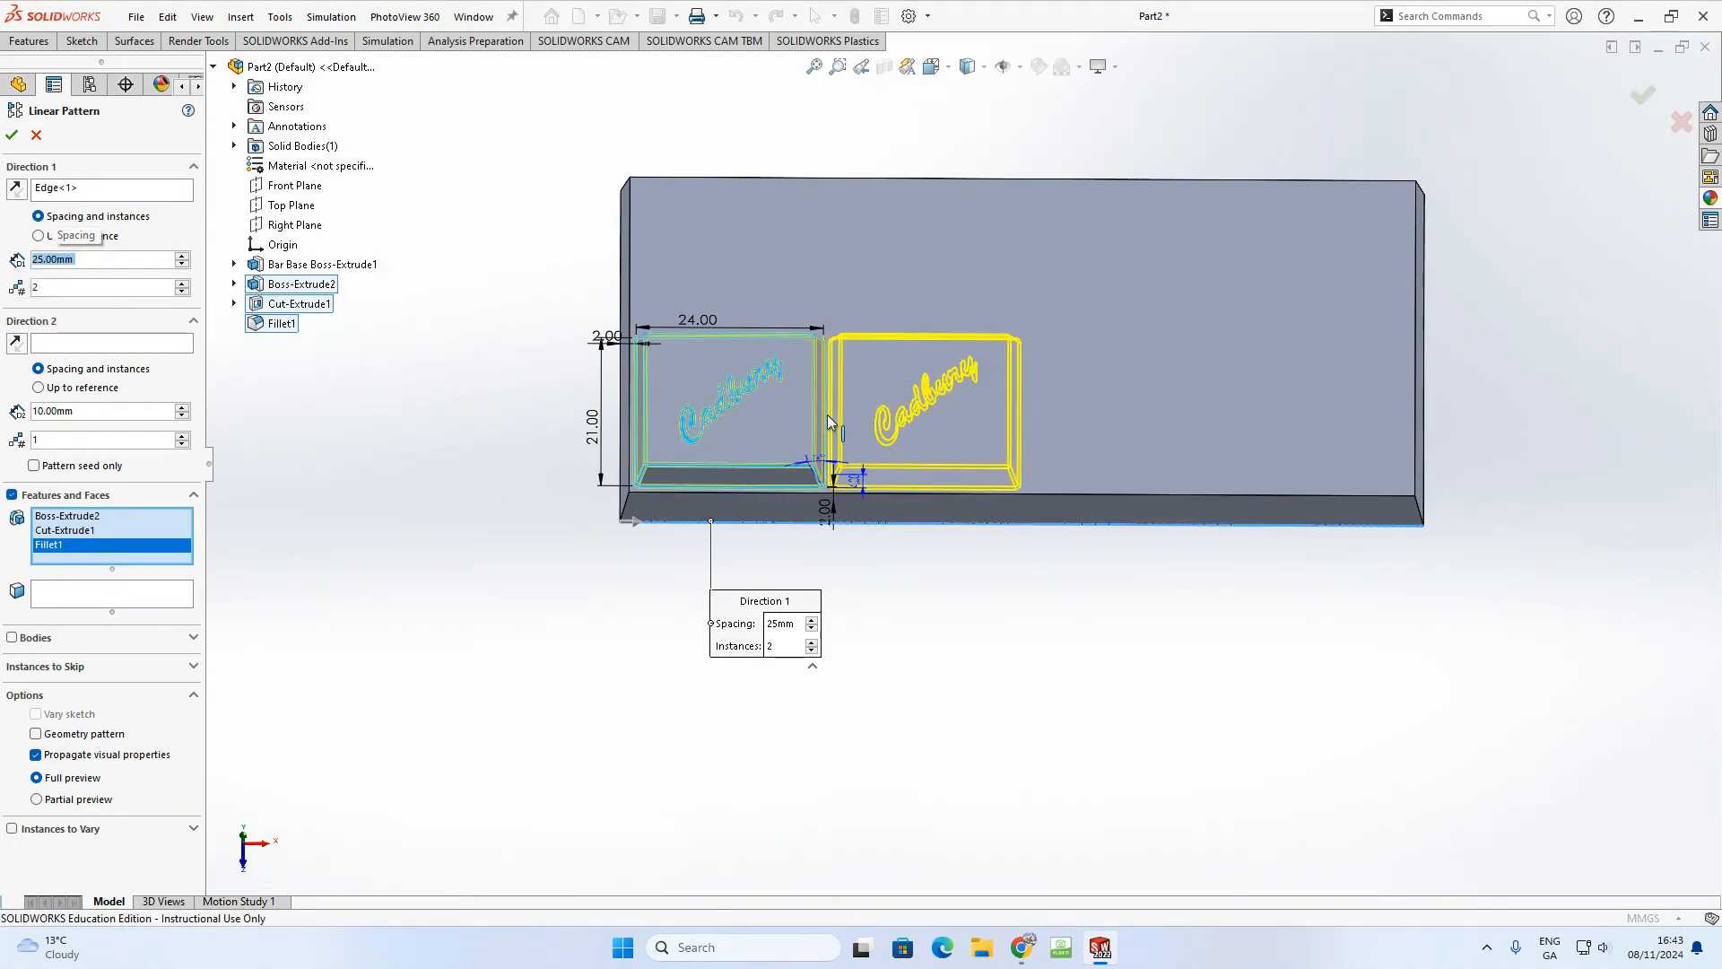
pyautogui.scroll(3, 942, 421)
pyautogui.scroll(-2, 911, 413)
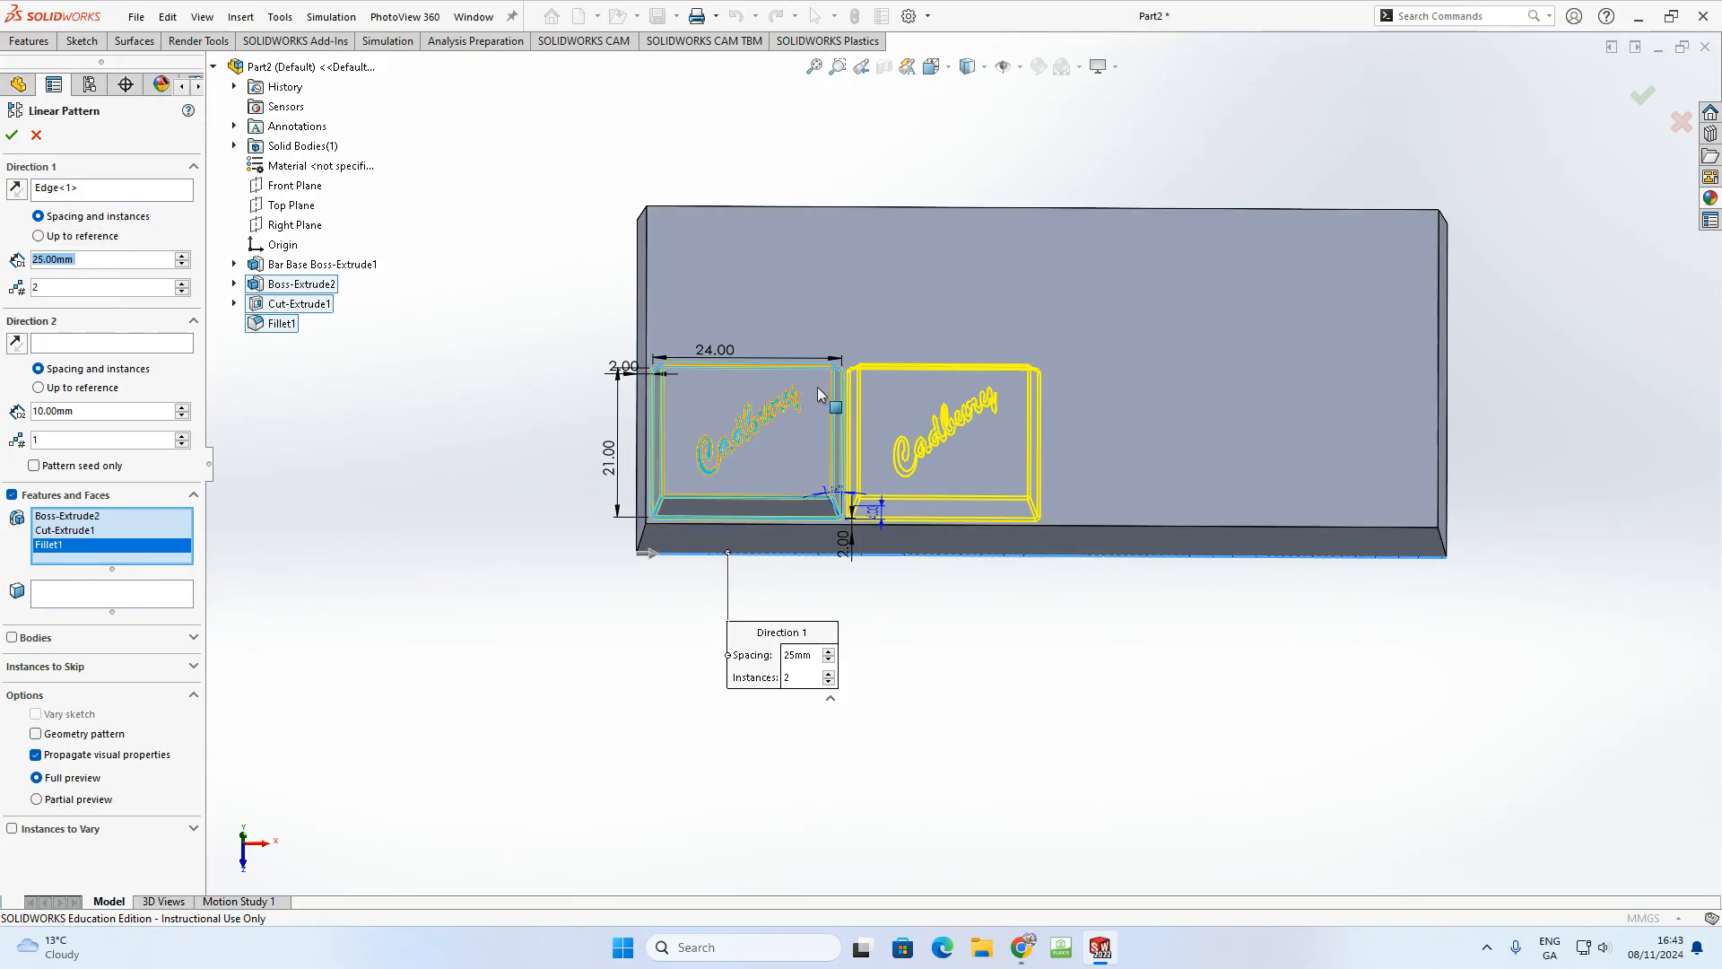
pyautogui.scroll(-5, 861, 395)
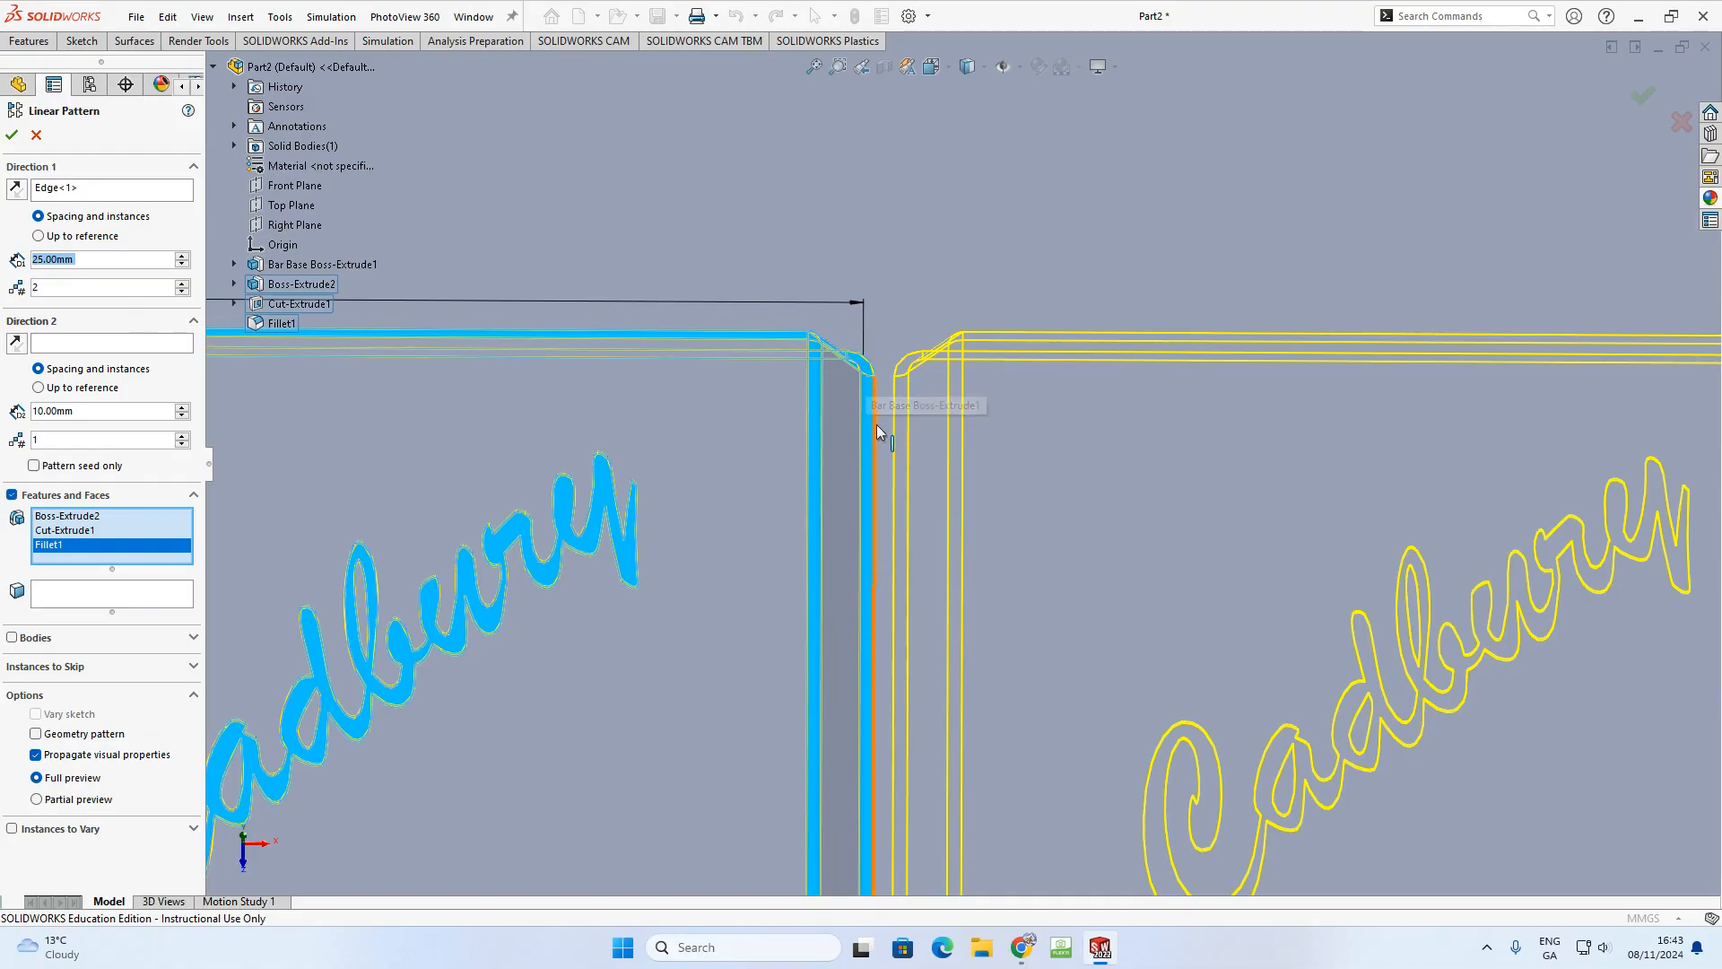
pyautogui.scroll(6, 883, 444)
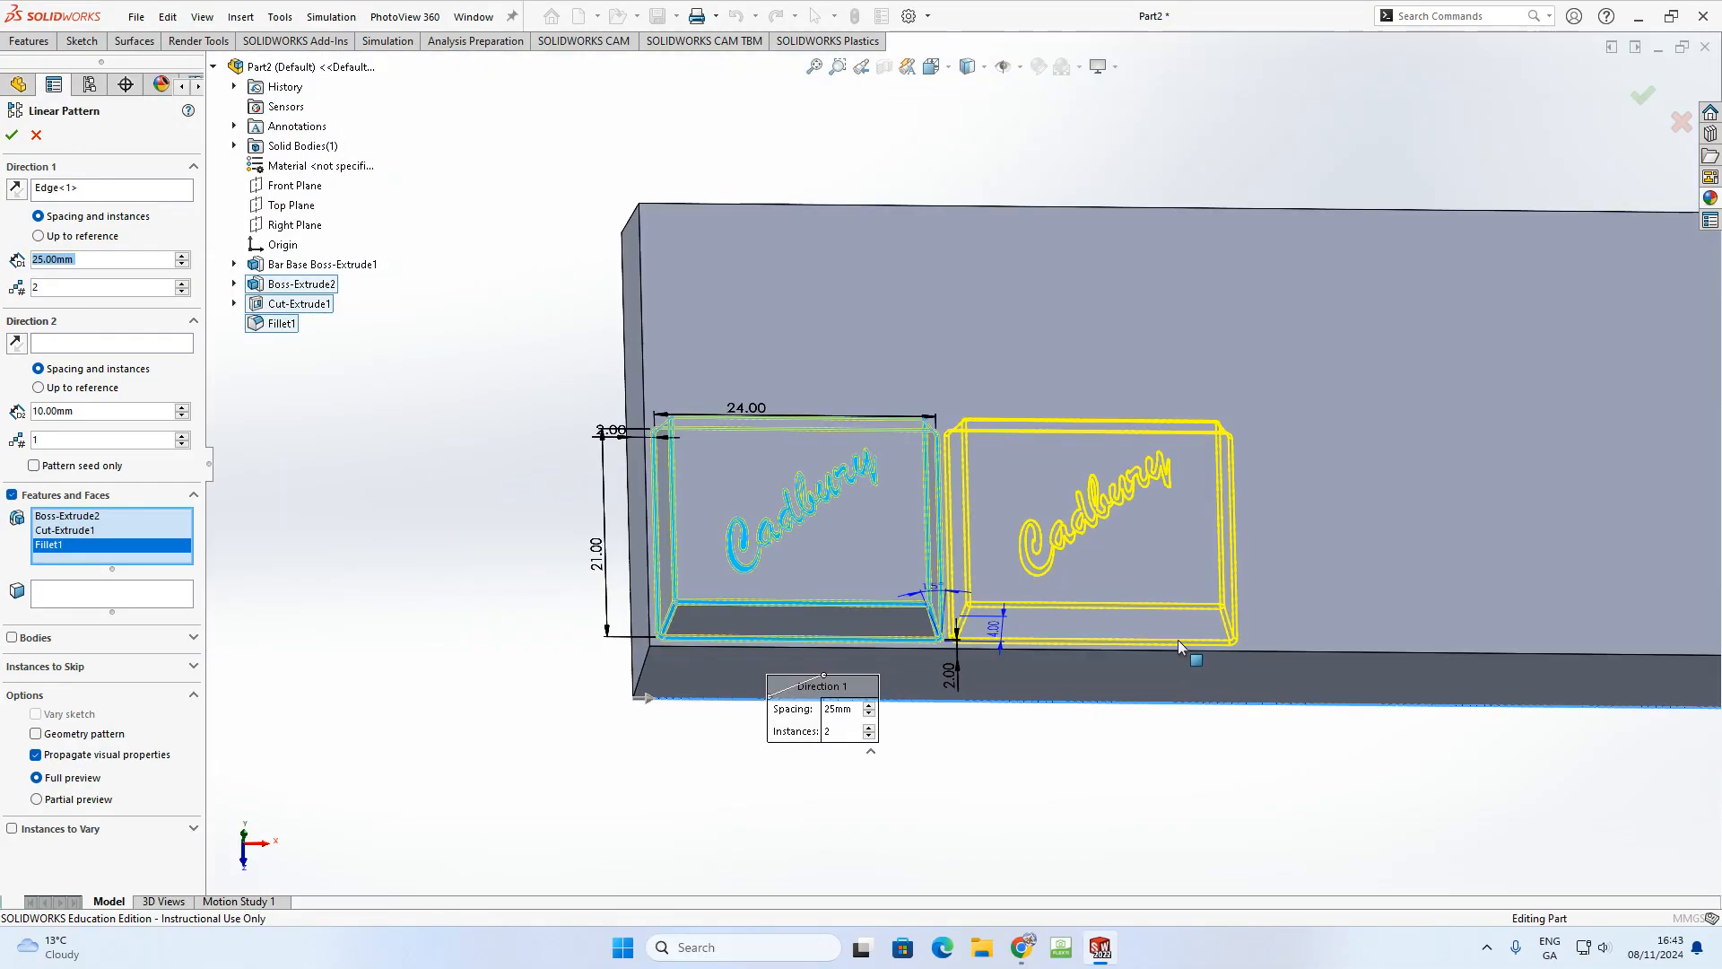
# - Remove Fillet1 and Cut-Extrude1 from the features to pattern and add both back to compare the pattern previews
pyautogui.moveTo(1178, 648); pyautogui.dragTo(1196, 635, button='middle')
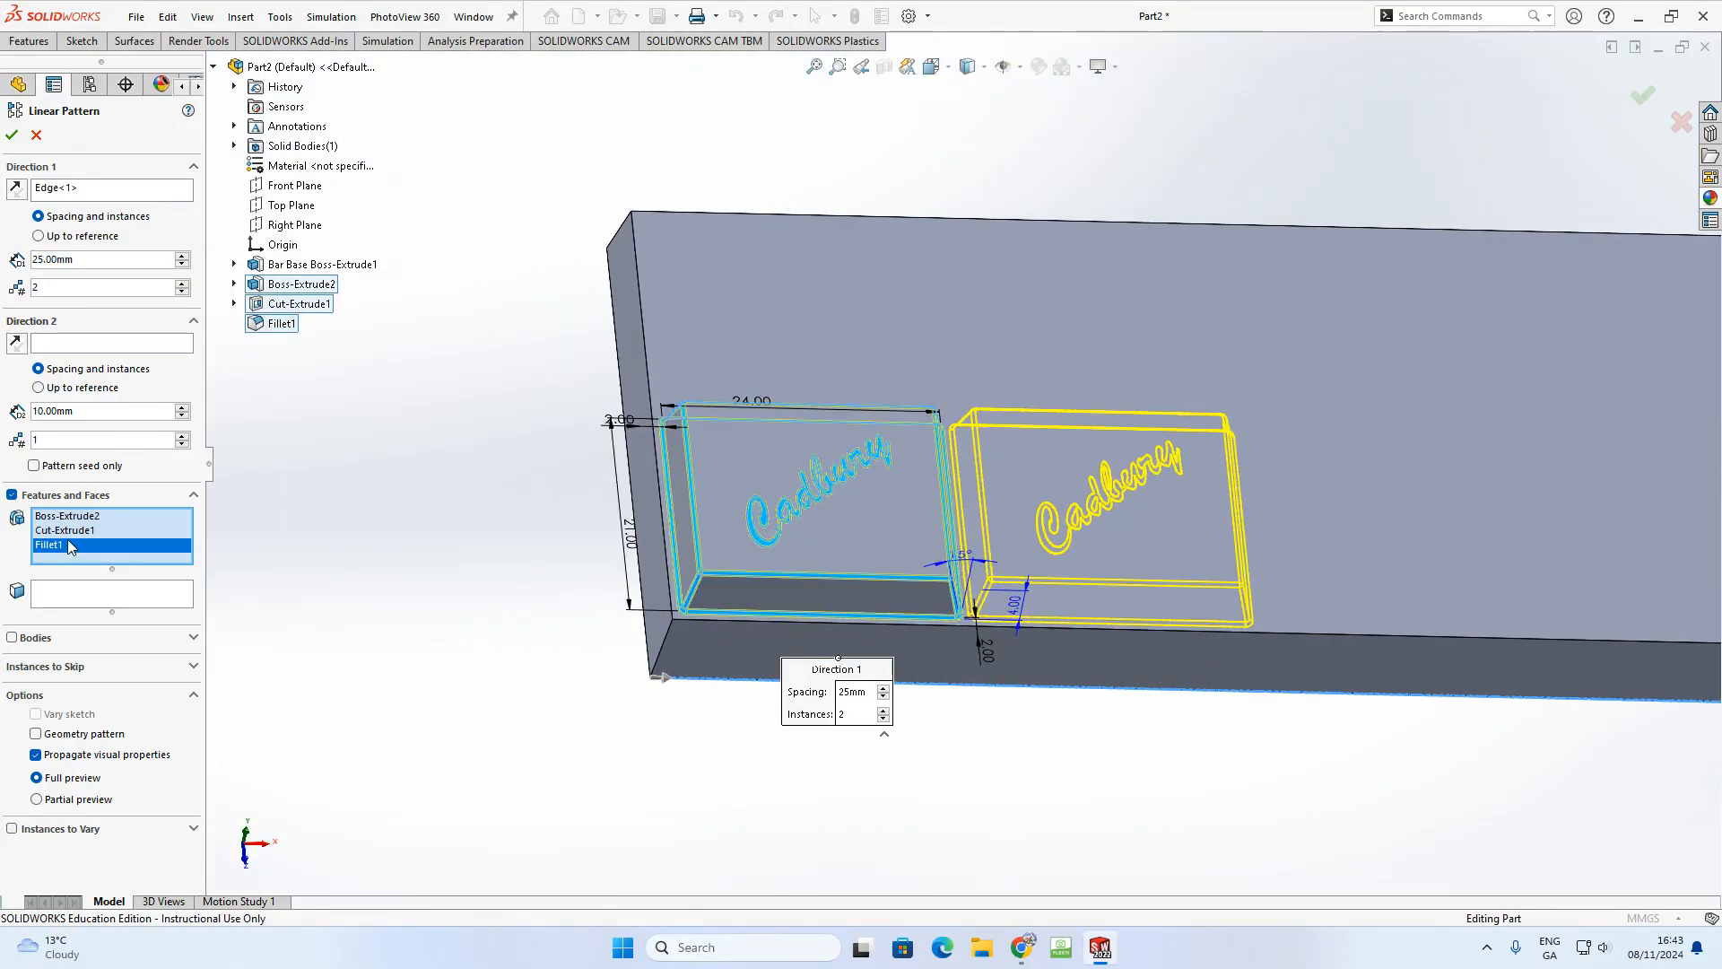
pyautogui.press('Delete')
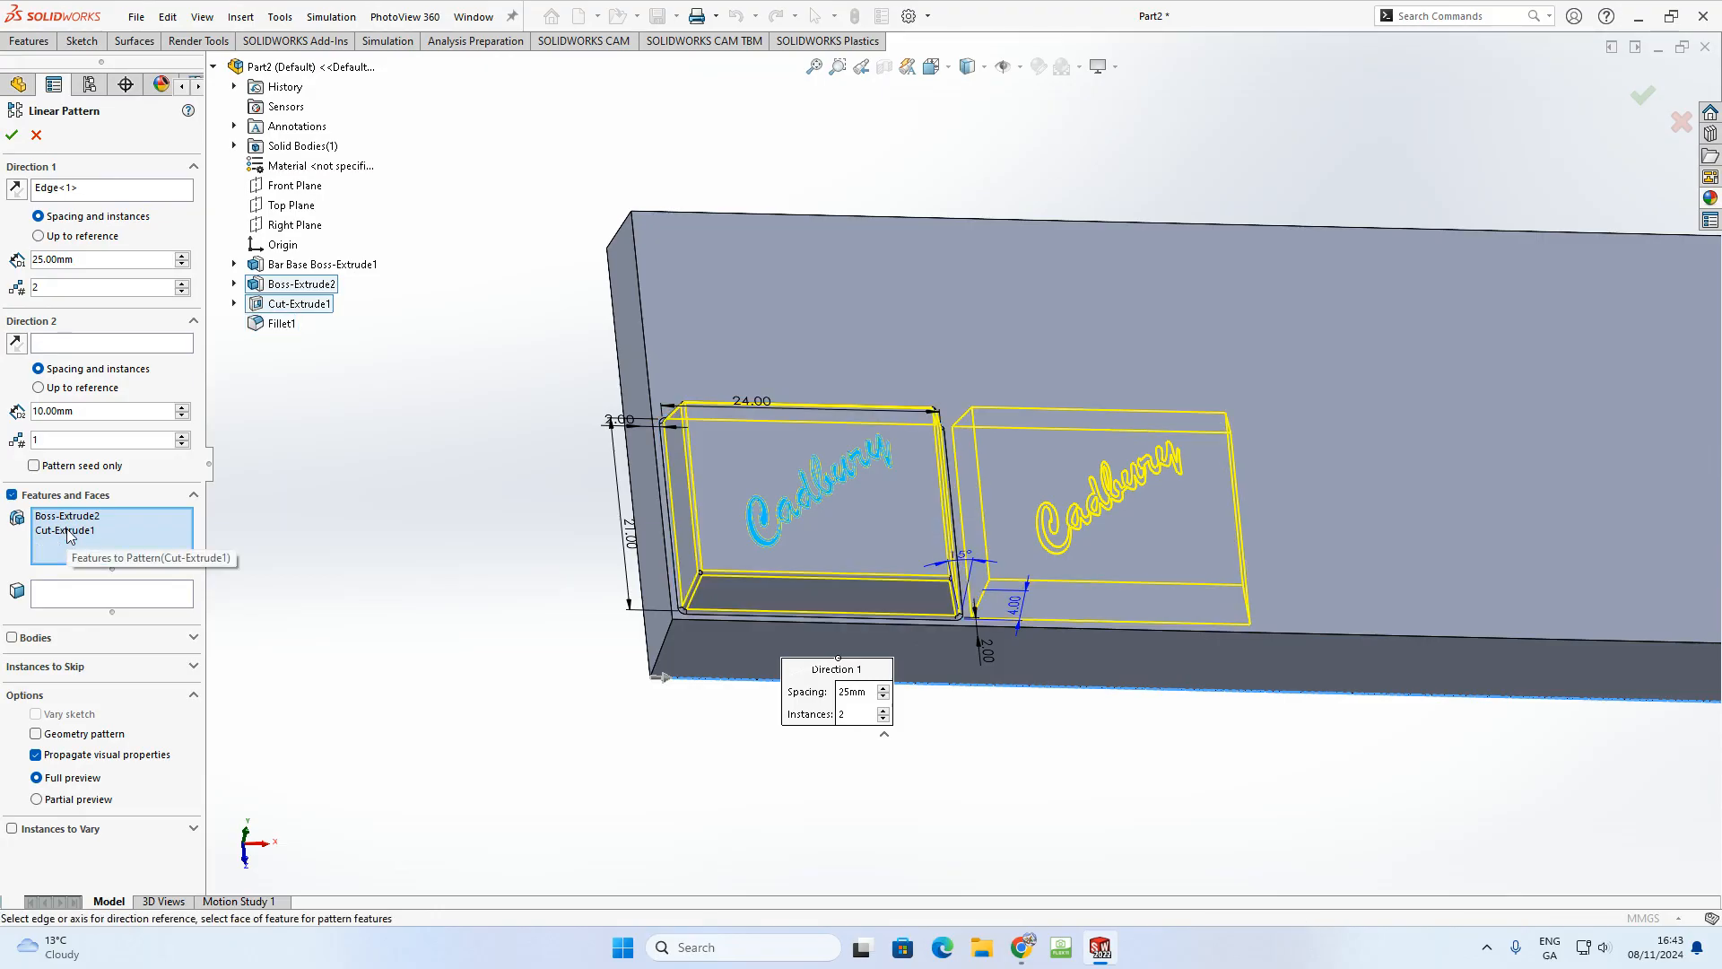
pyautogui.click(67, 531)
pyautogui.press('Delete')
pyautogui.scroll(3, 1038, 514)
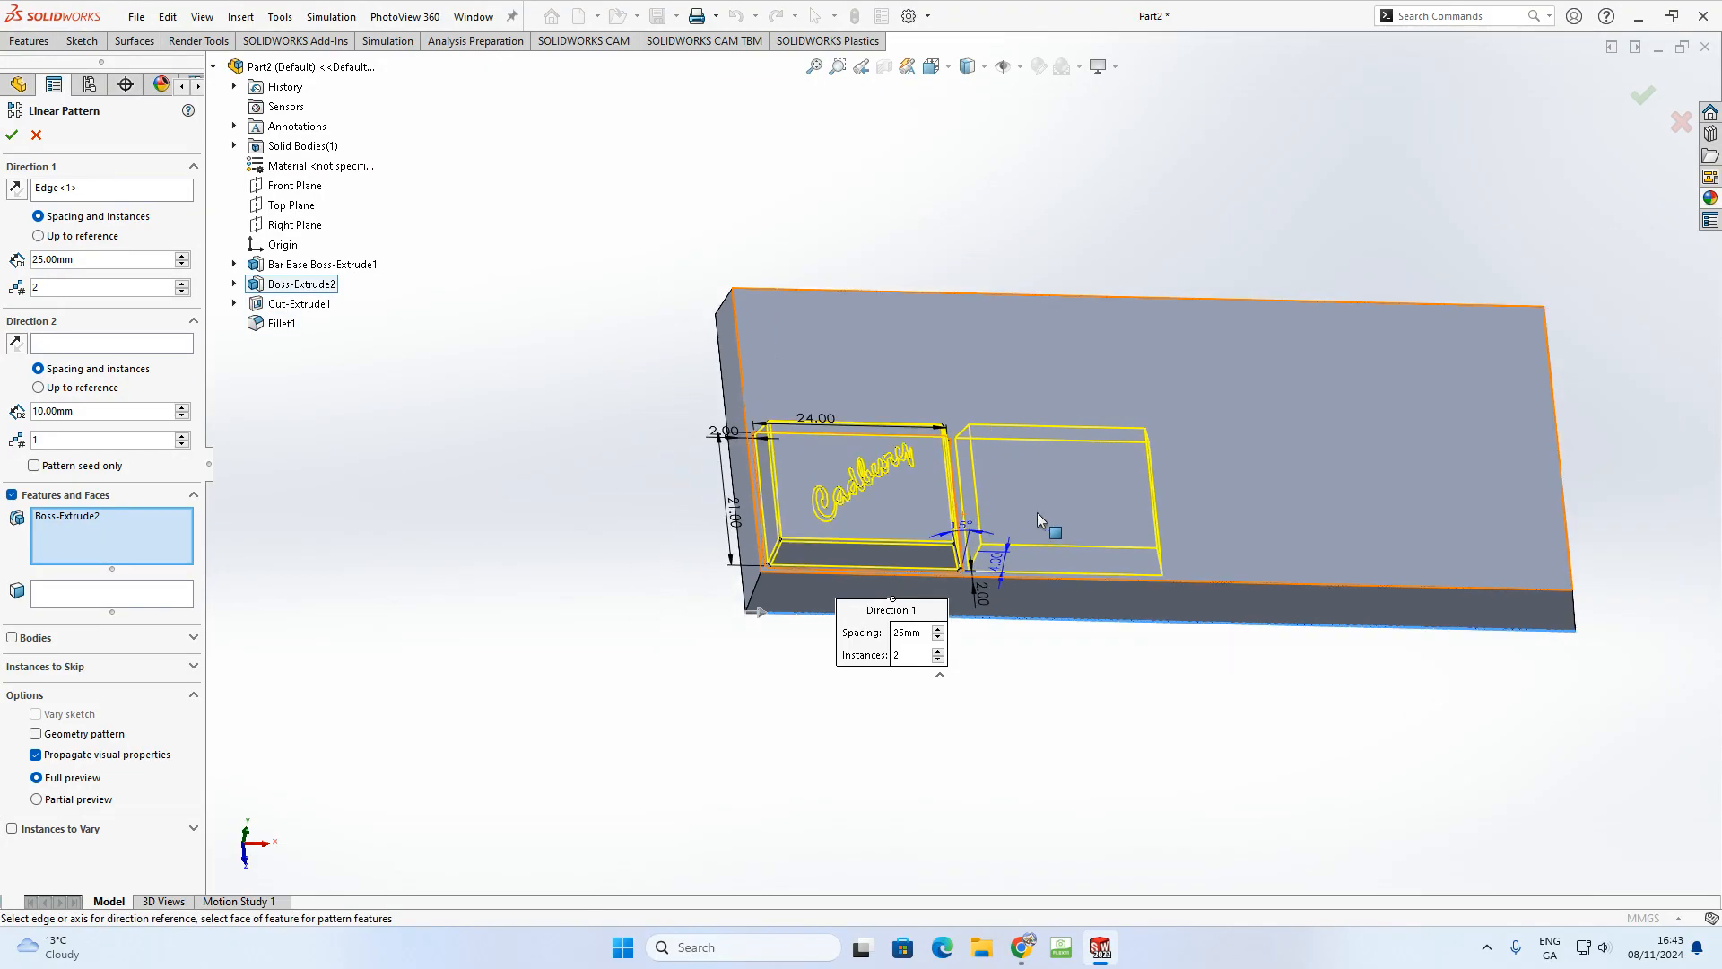
pyautogui.scroll(-3, 1040, 462)
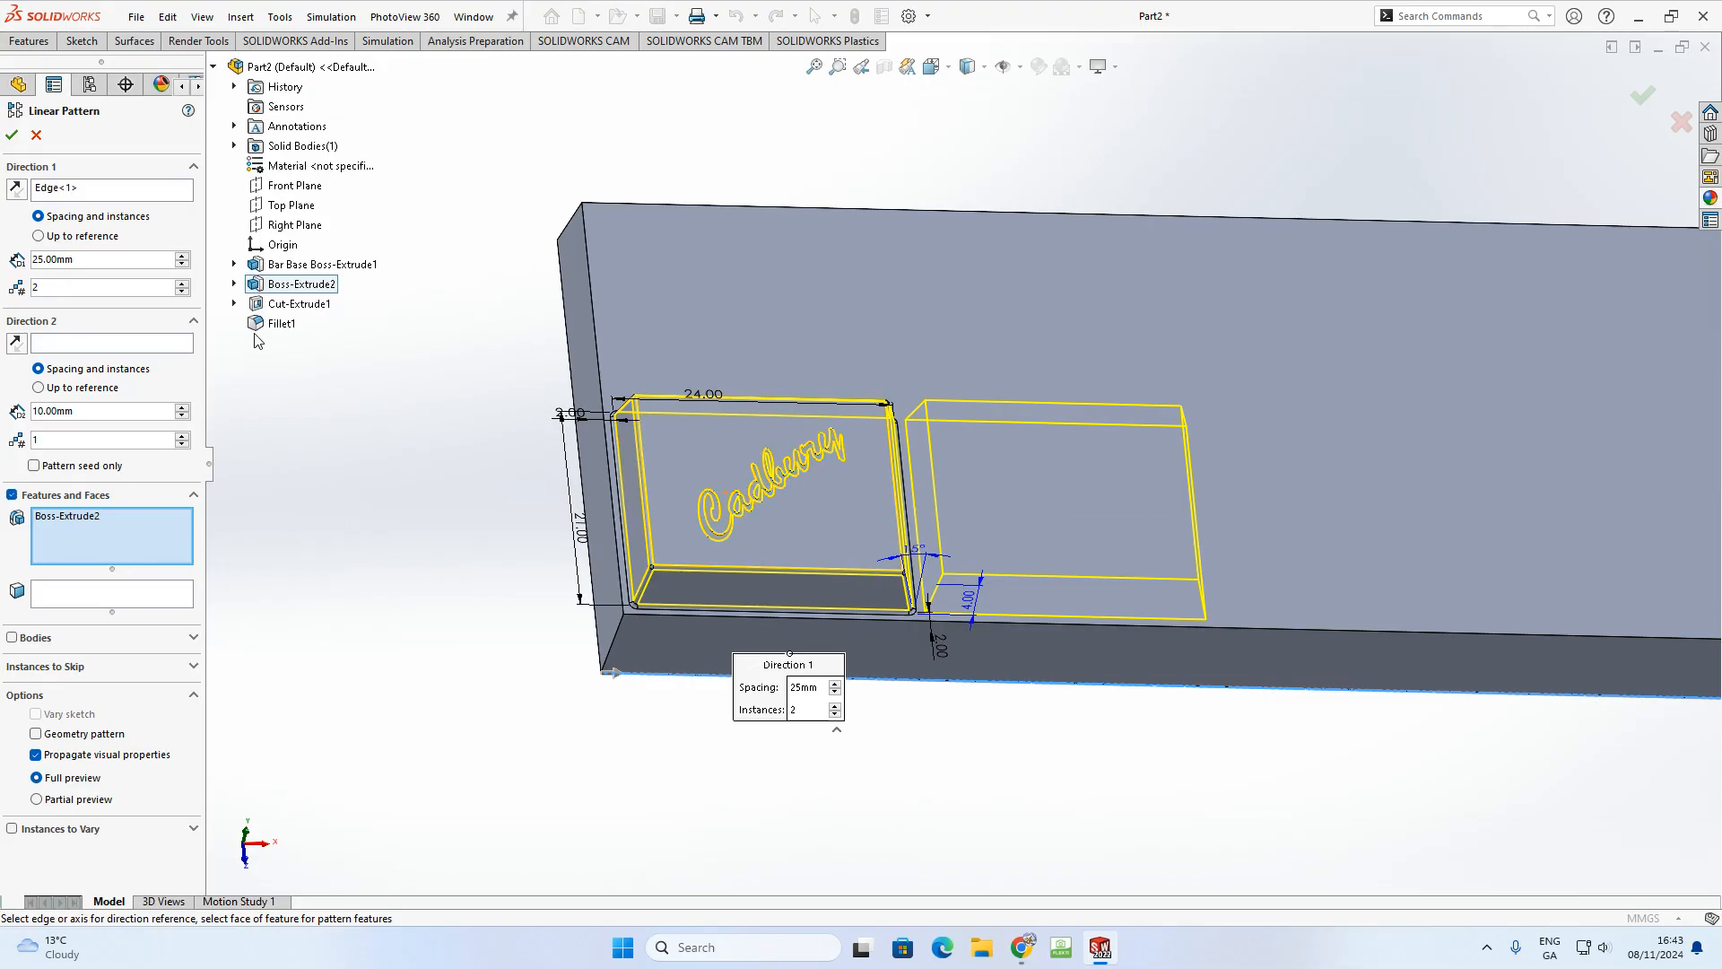
pyautogui.click(282, 305)
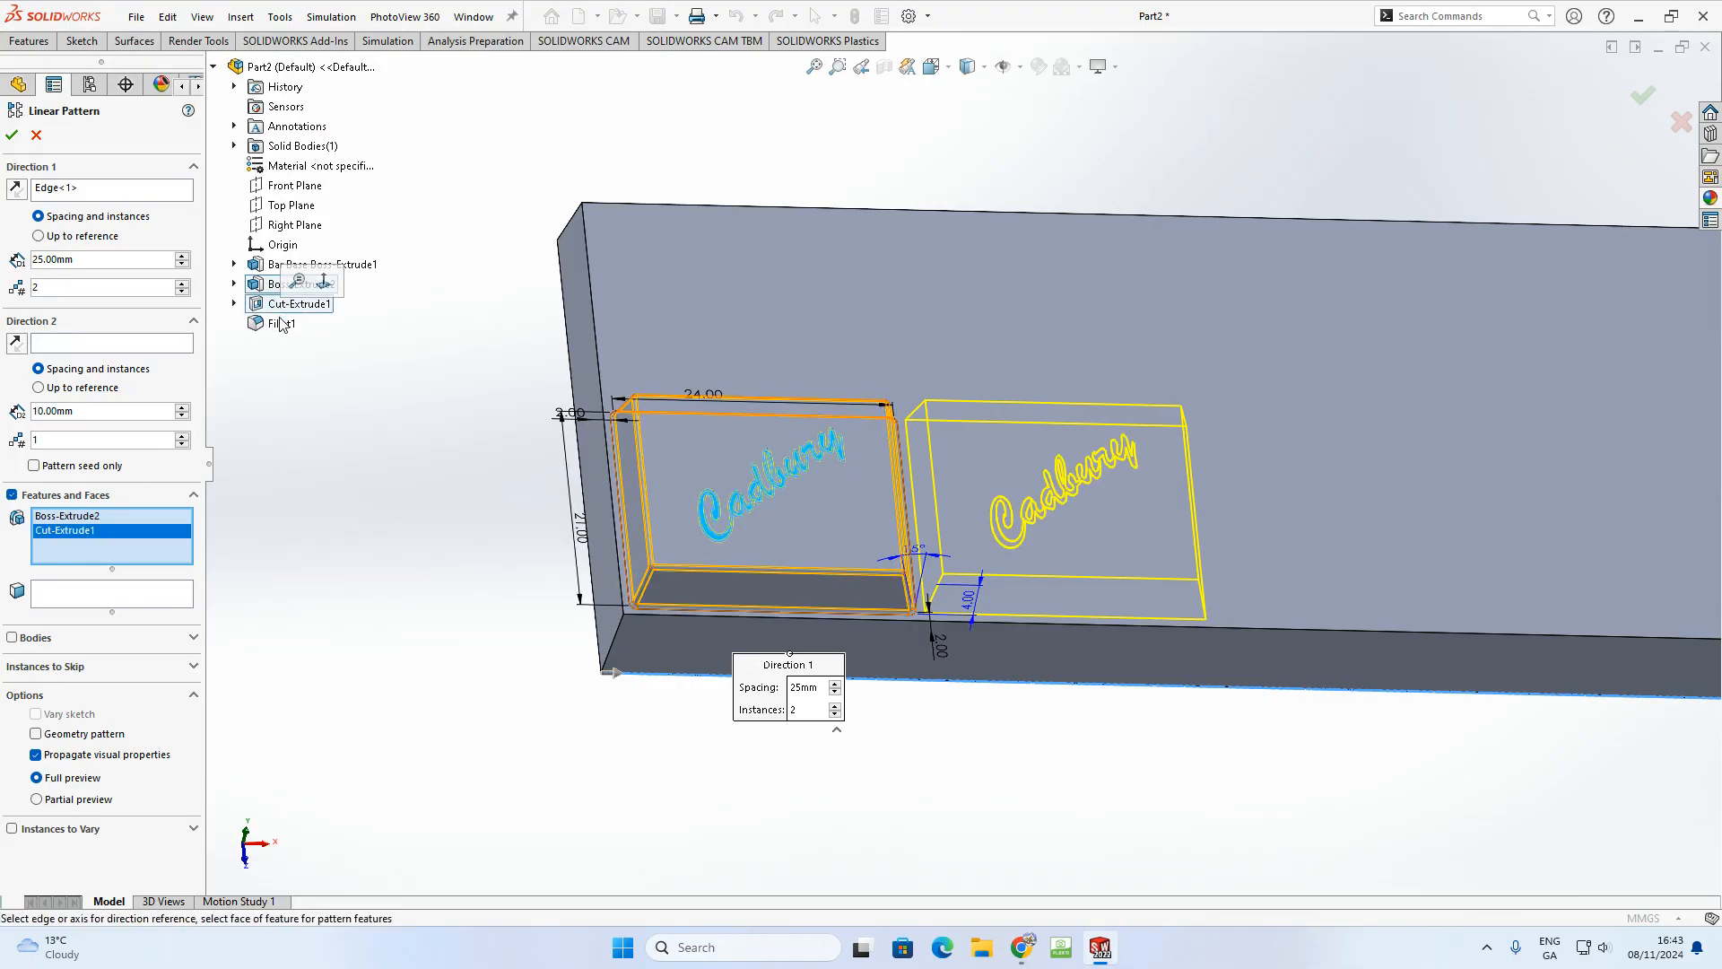
pyautogui.click(280, 323)
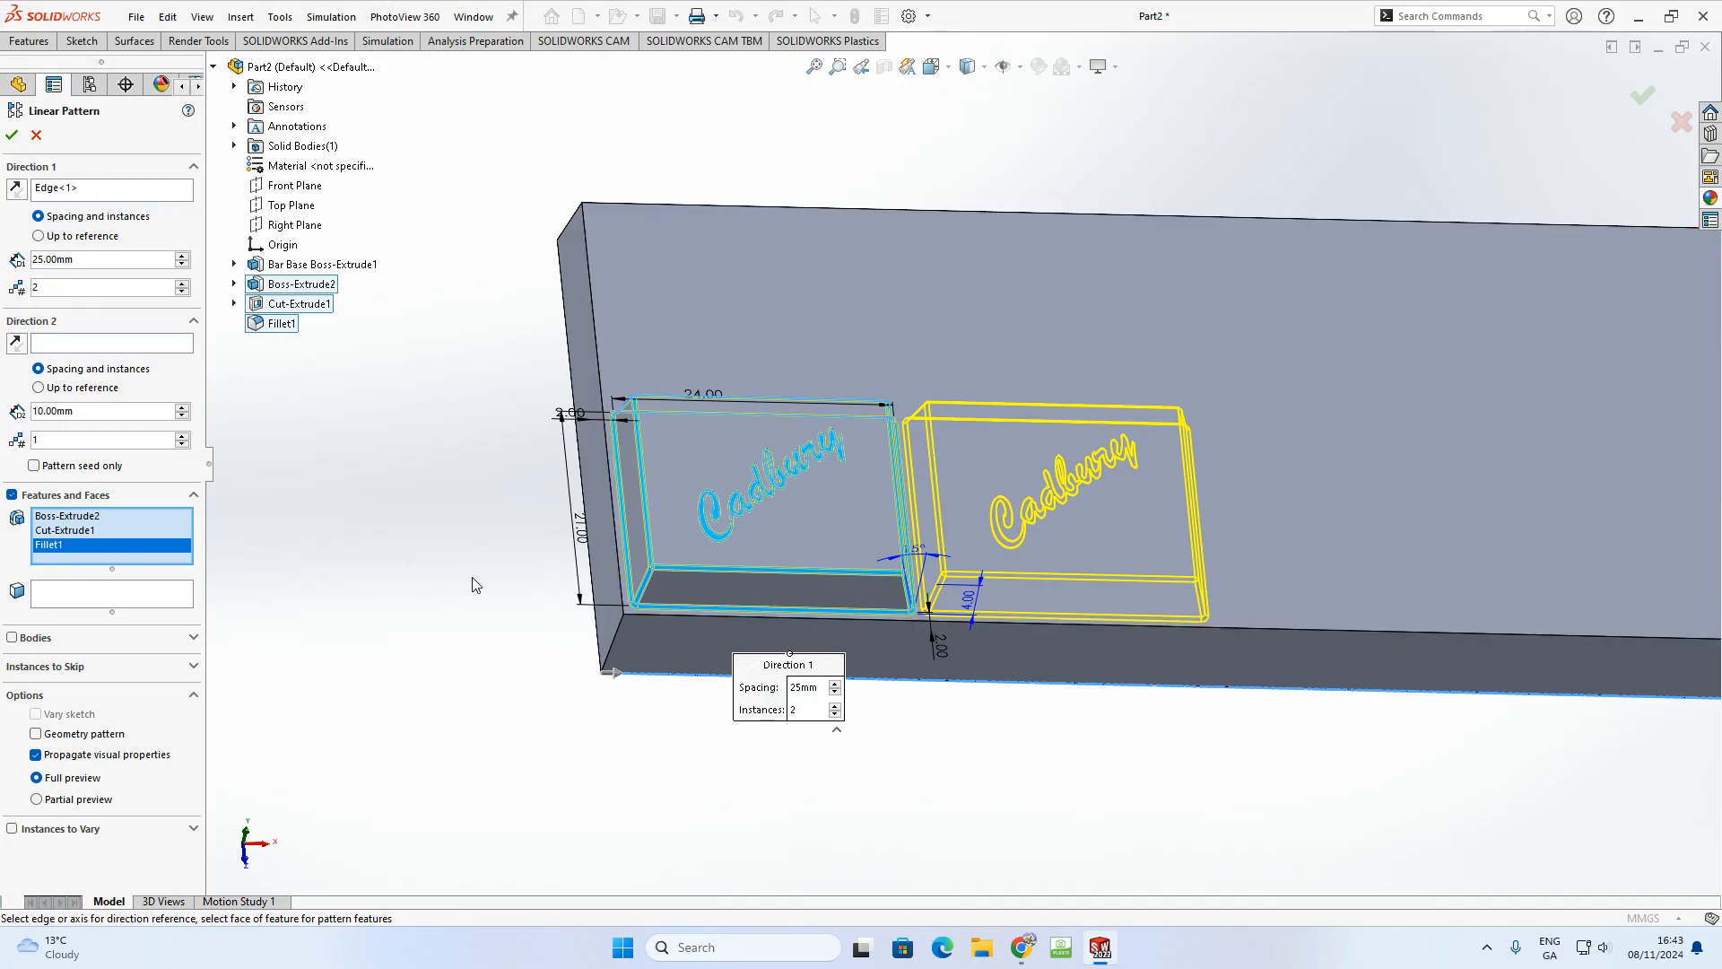
# - Set the pattern's Direction 1 instance count to 4 so the pieces fill the row along the base
pyautogui.scroll(2, 472, 577)
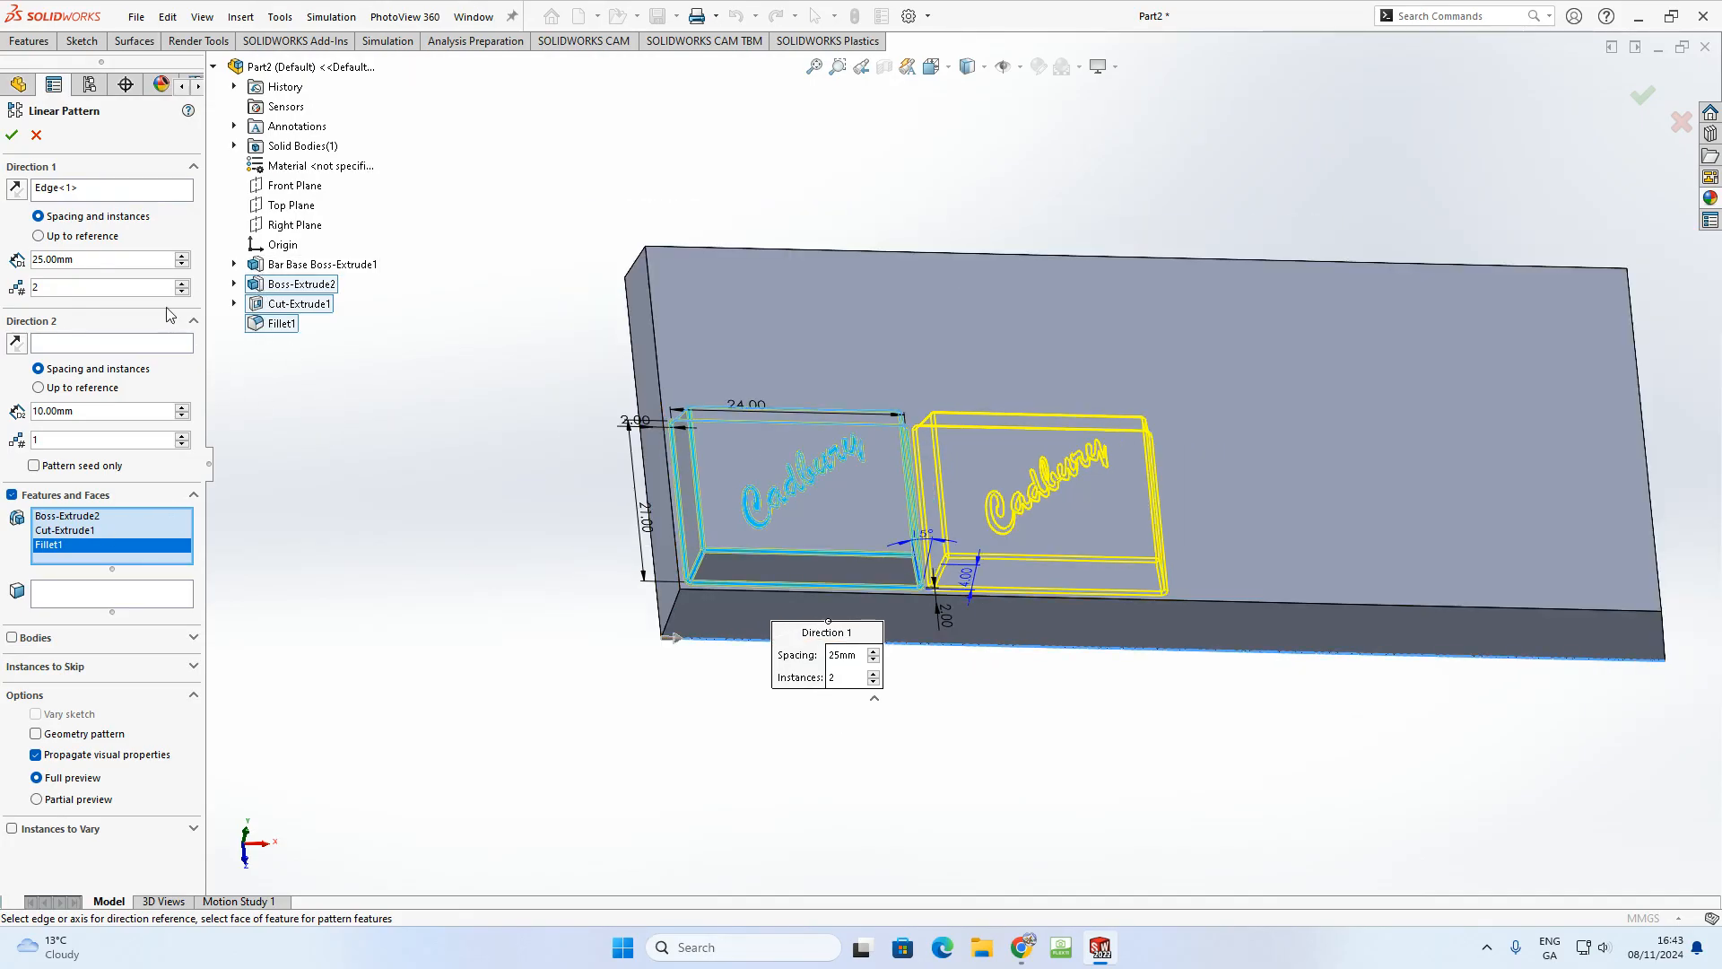
pyautogui.click(181, 282)
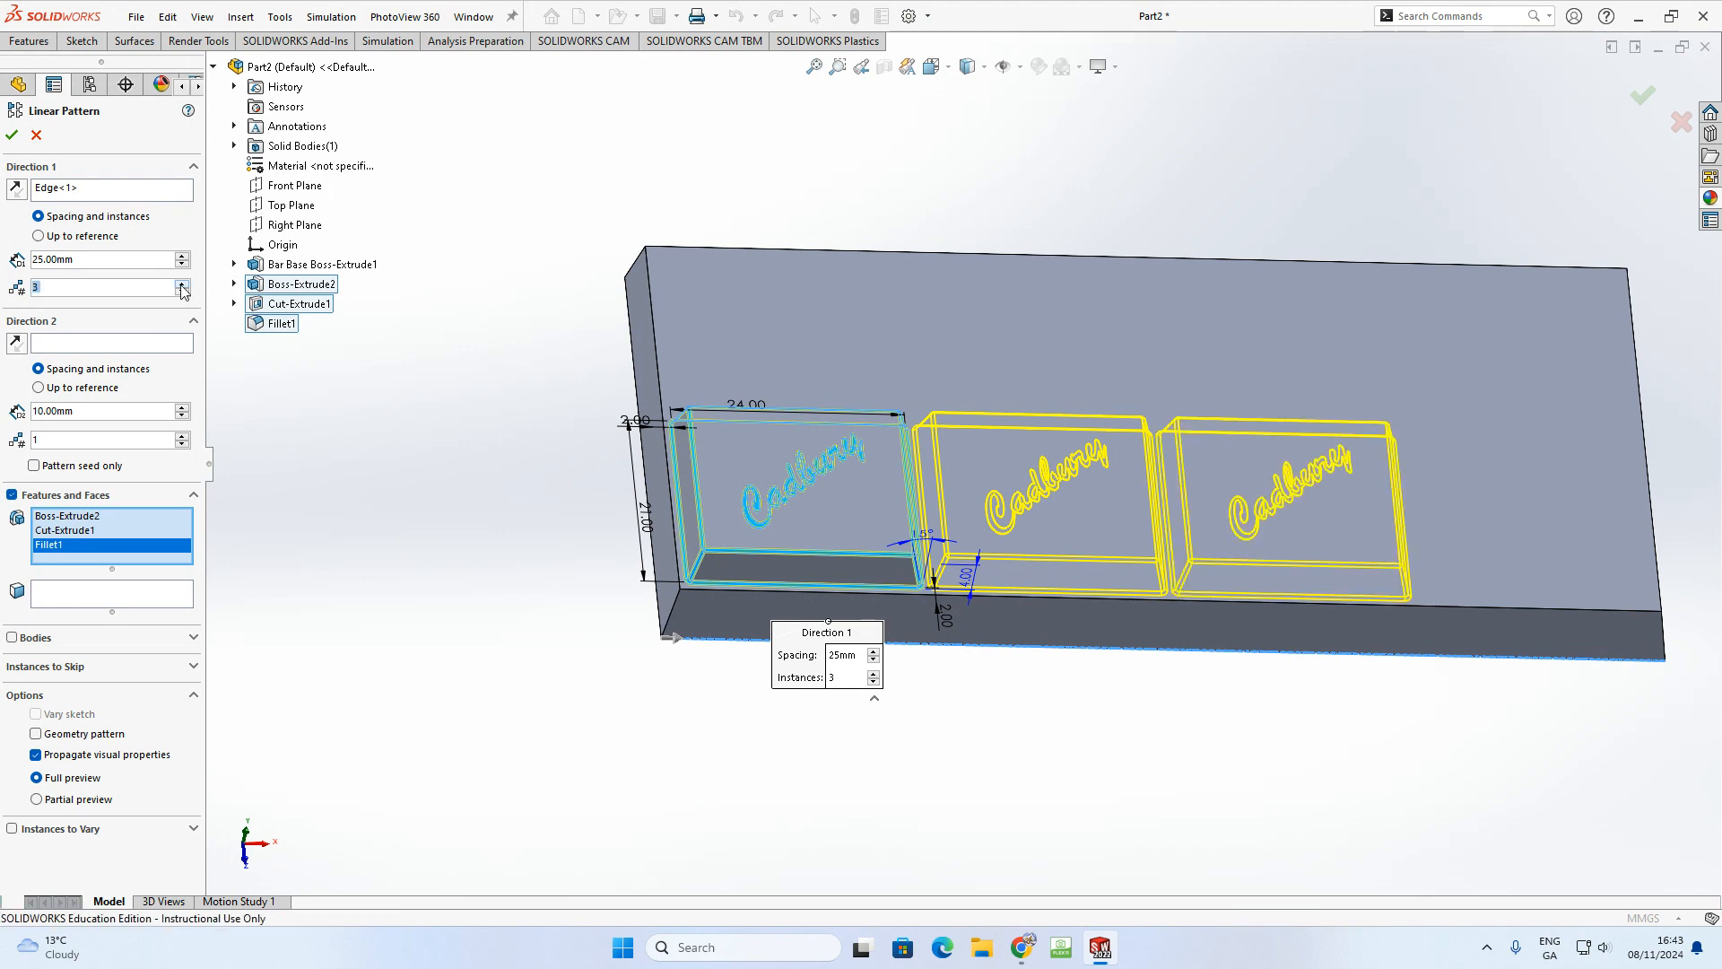
pyautogui.click(181, 282)
pyautogui.moveTo(674, 408)
pyautogui.mouseDown(button='middle')
pyautogui.moveTo(846, 466)
pyautogui.moveTo(700, 422)
pyautogui.mouseUp(button='middle')
pyautogui.scroll(3, 915, 499)
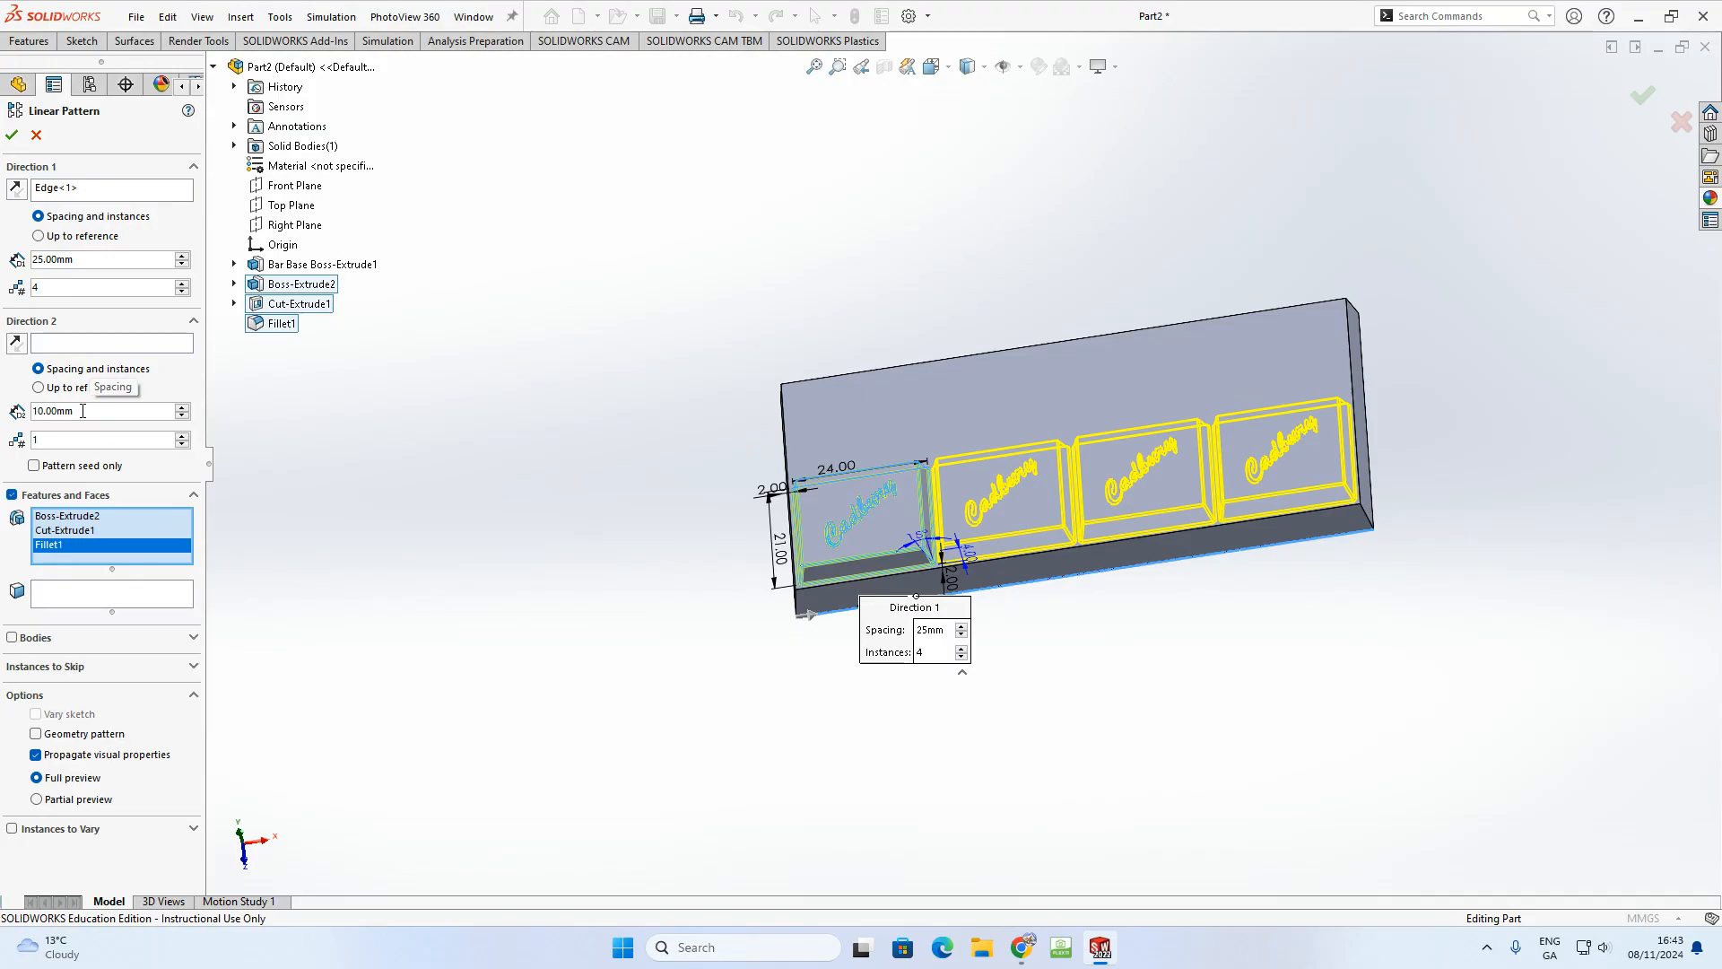
# - Use the bottom short edge of the base's end face as the pattern's Direction 2 reference
pyautogui.click(79, 344)
pyautogui.moveTo(589, 580); pyautogui.dragTo(673, 529, button='middle')
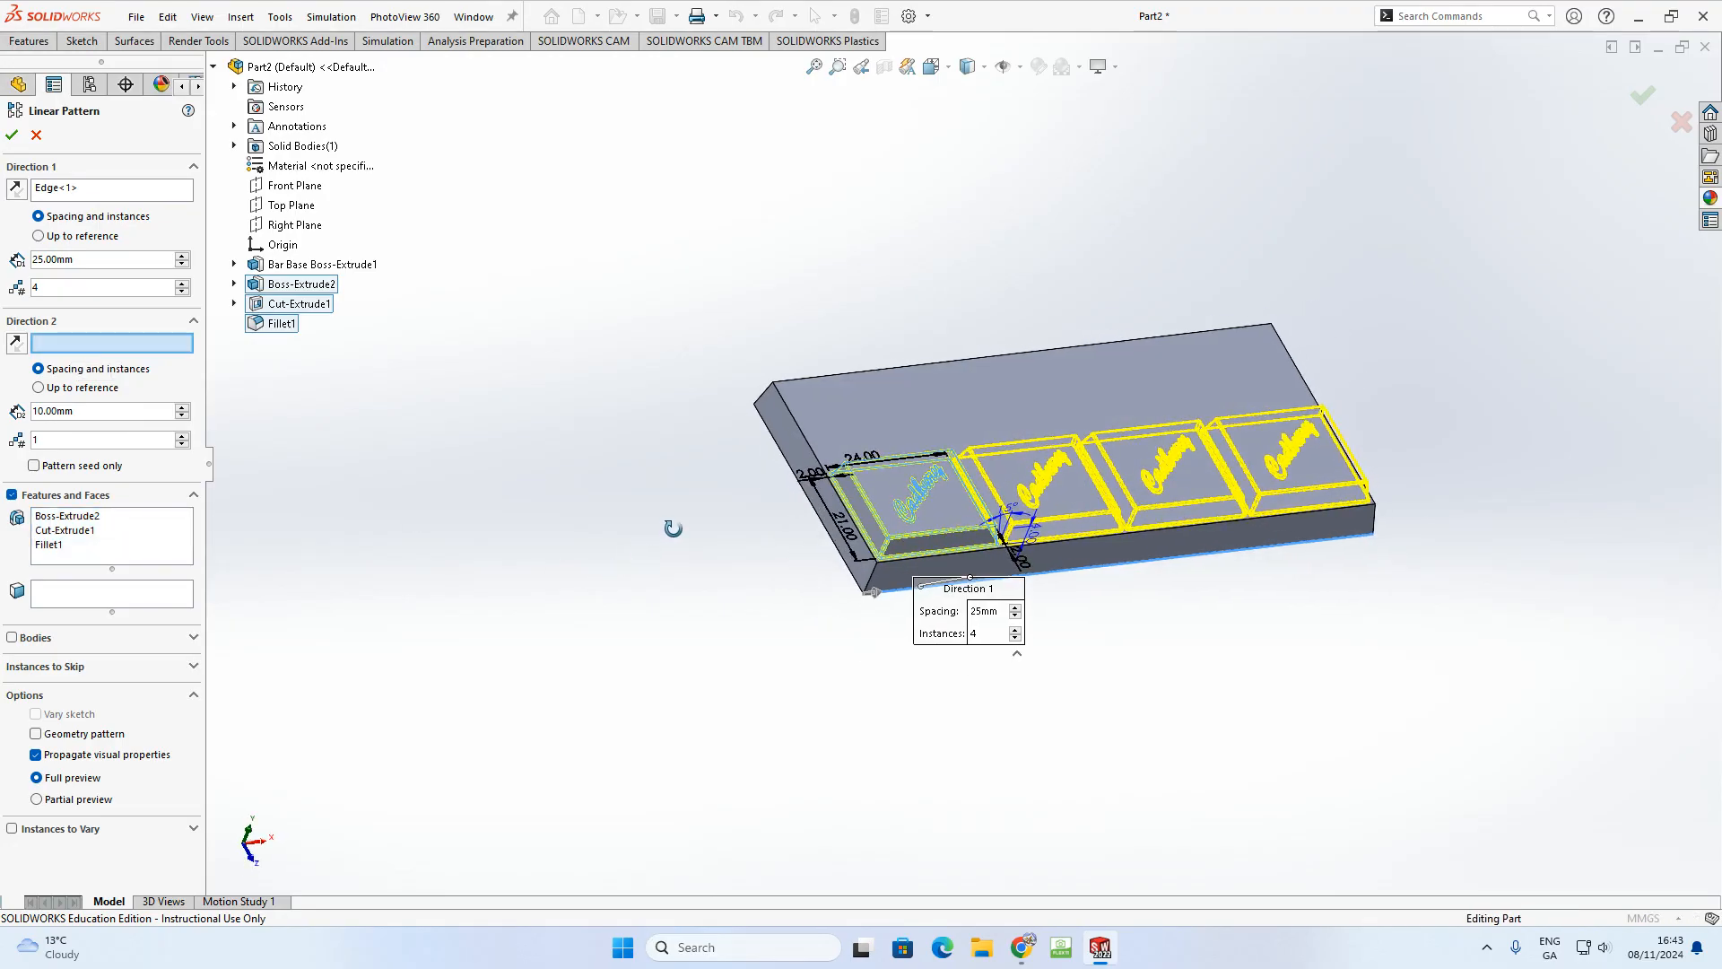
pyautogui.click(806, 495)
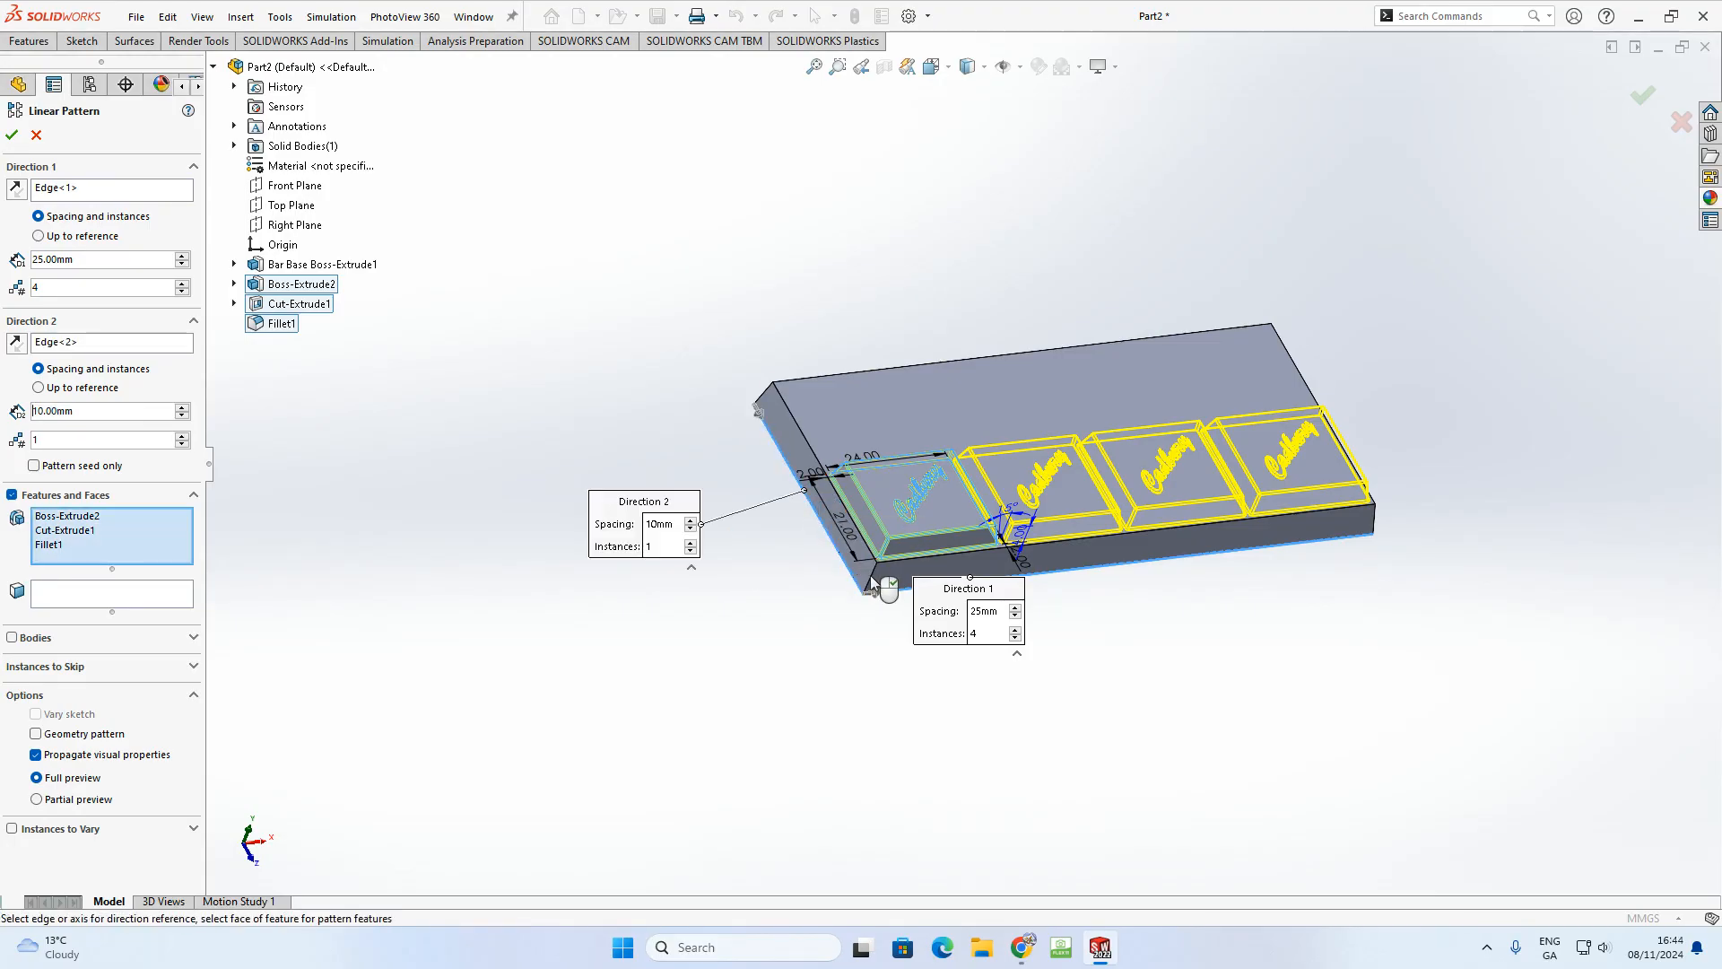
pyautogui.scroll(-5, 744, 225)
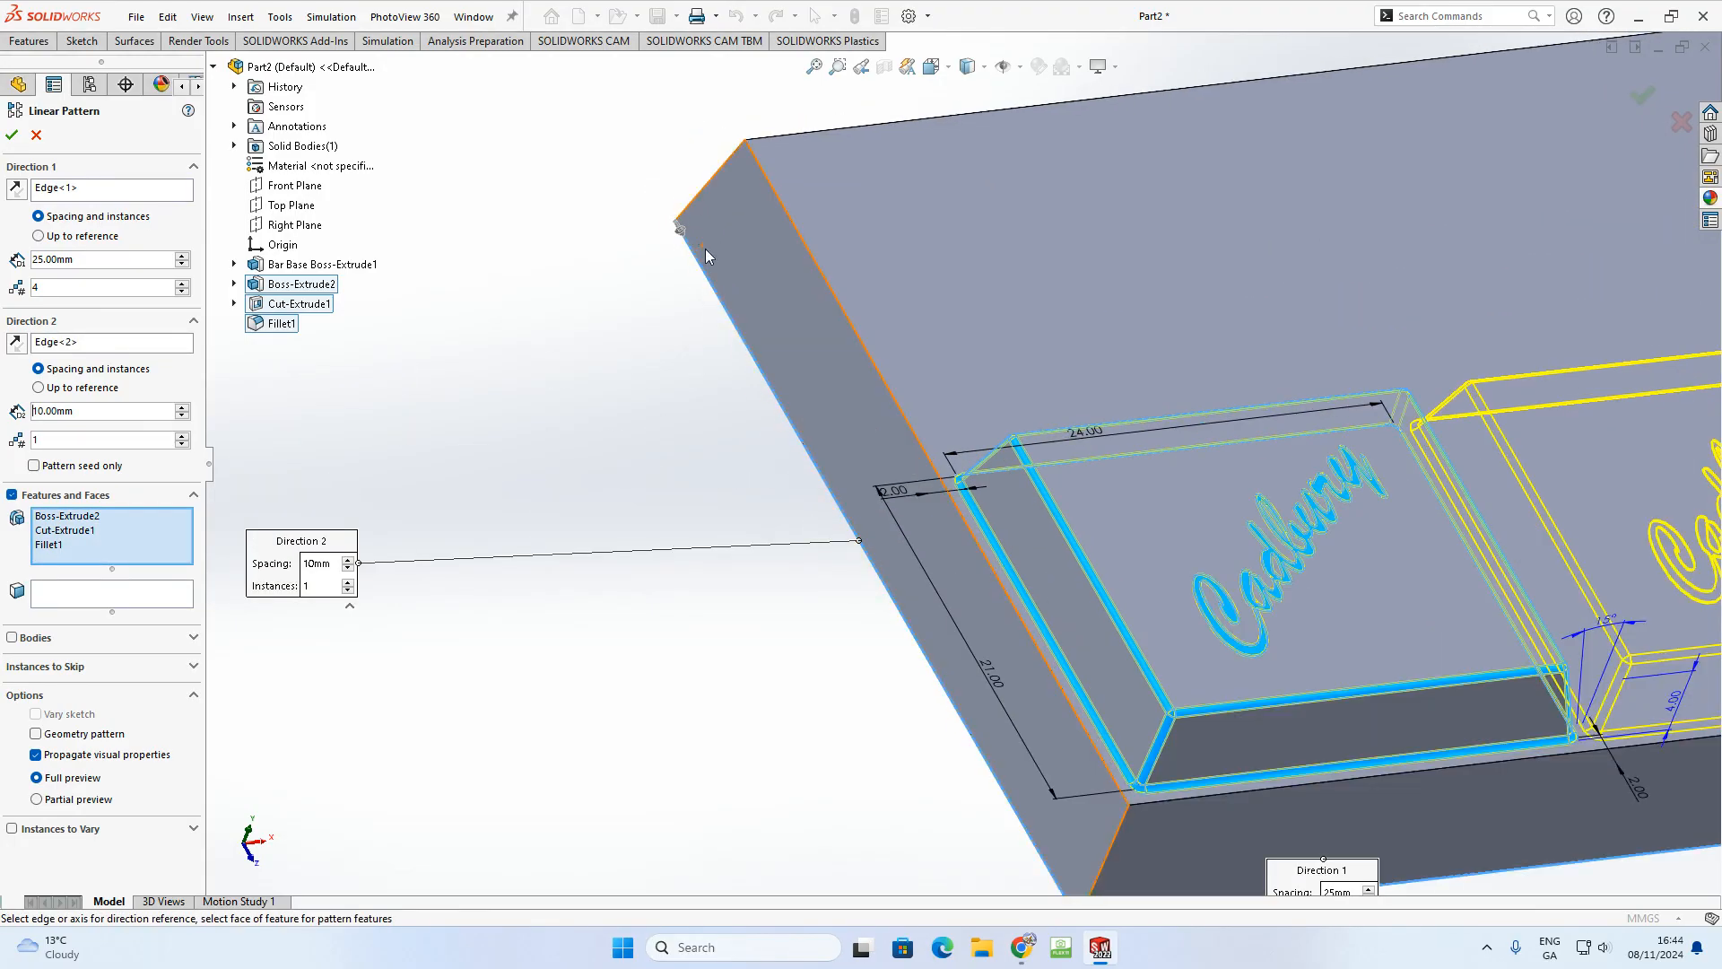
pyautogui.scroll(-6, 717, 287)
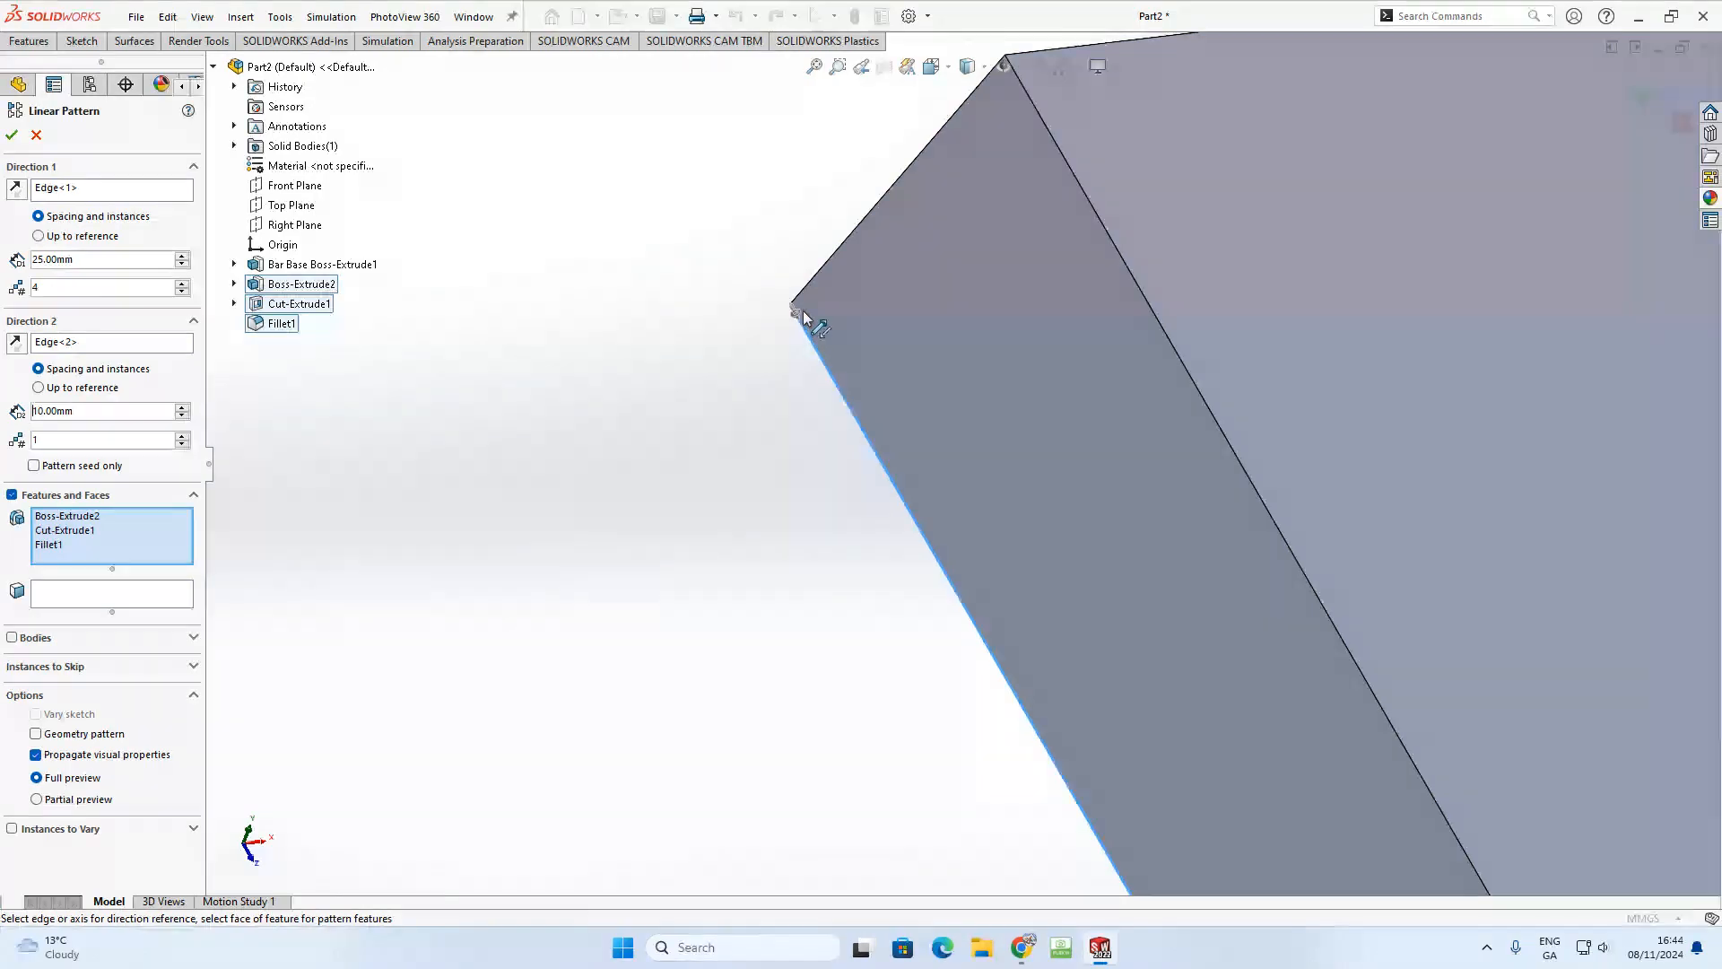
pyautogui.scroll(6, 1100, 638)
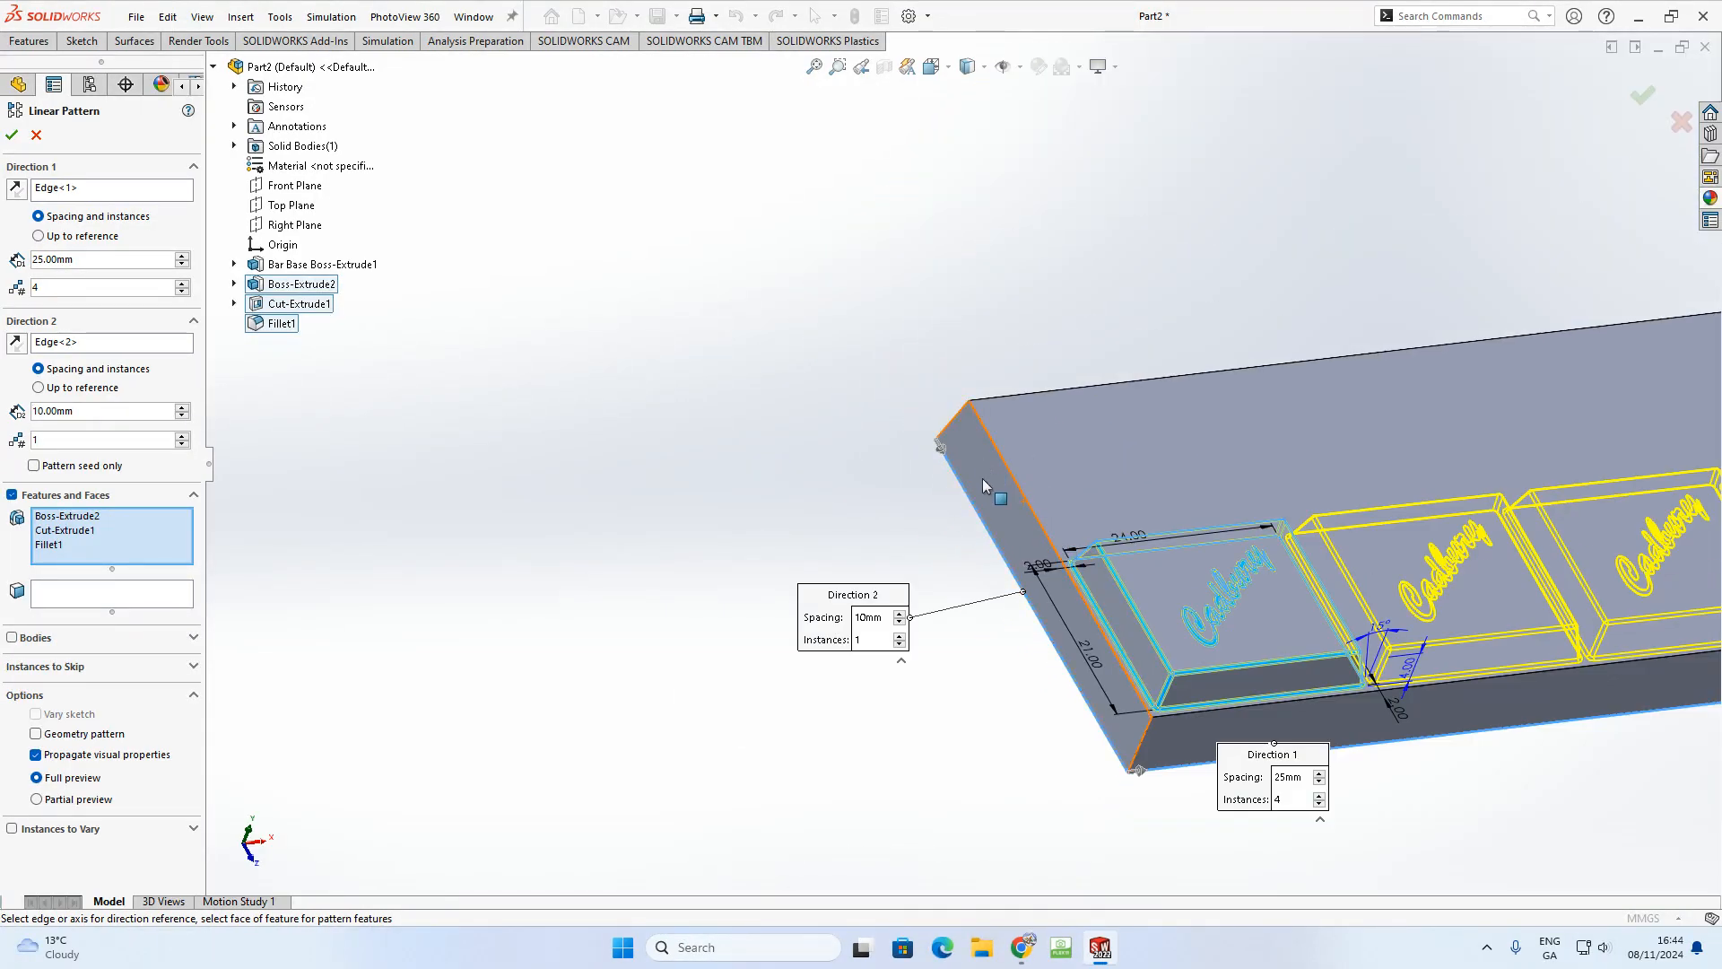
pyautogui.moveTo(984, 481); pyautogui.dragTo(1175, 595, button='middle')
pyautogui.scroll(5, 1065, 535)
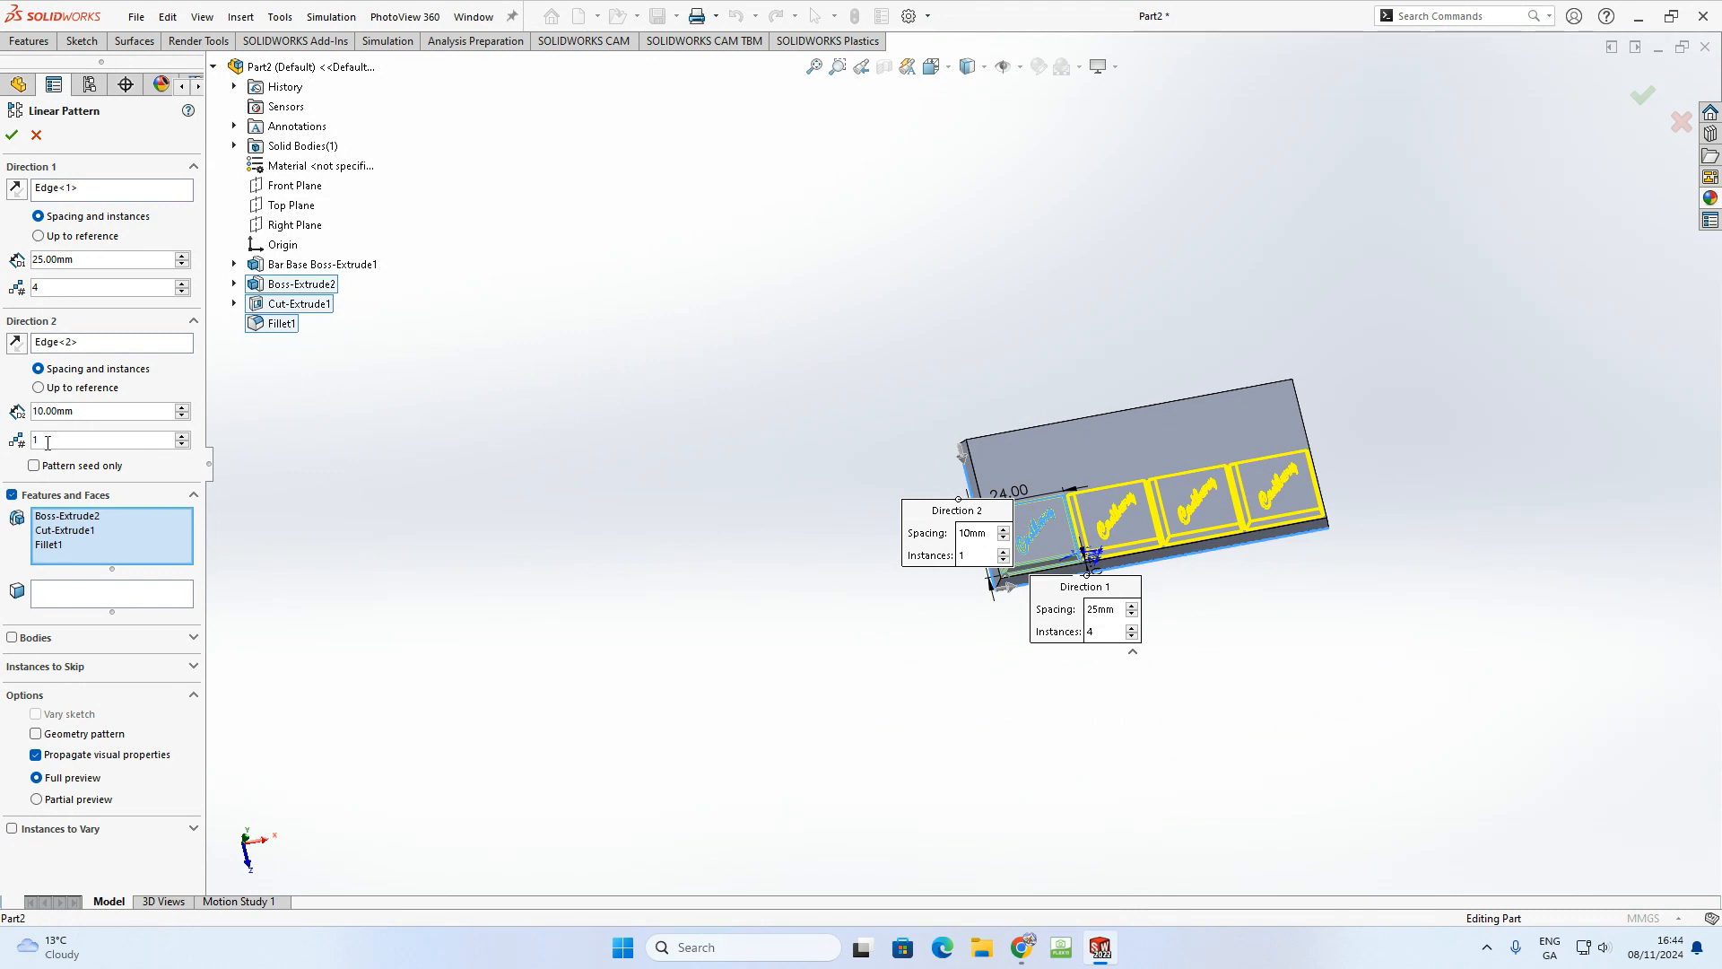
# - Set the pattern's Direction 2 to 2 instances with 22 mm spacing
pyautogui.scroll(-2, 1042, 513)
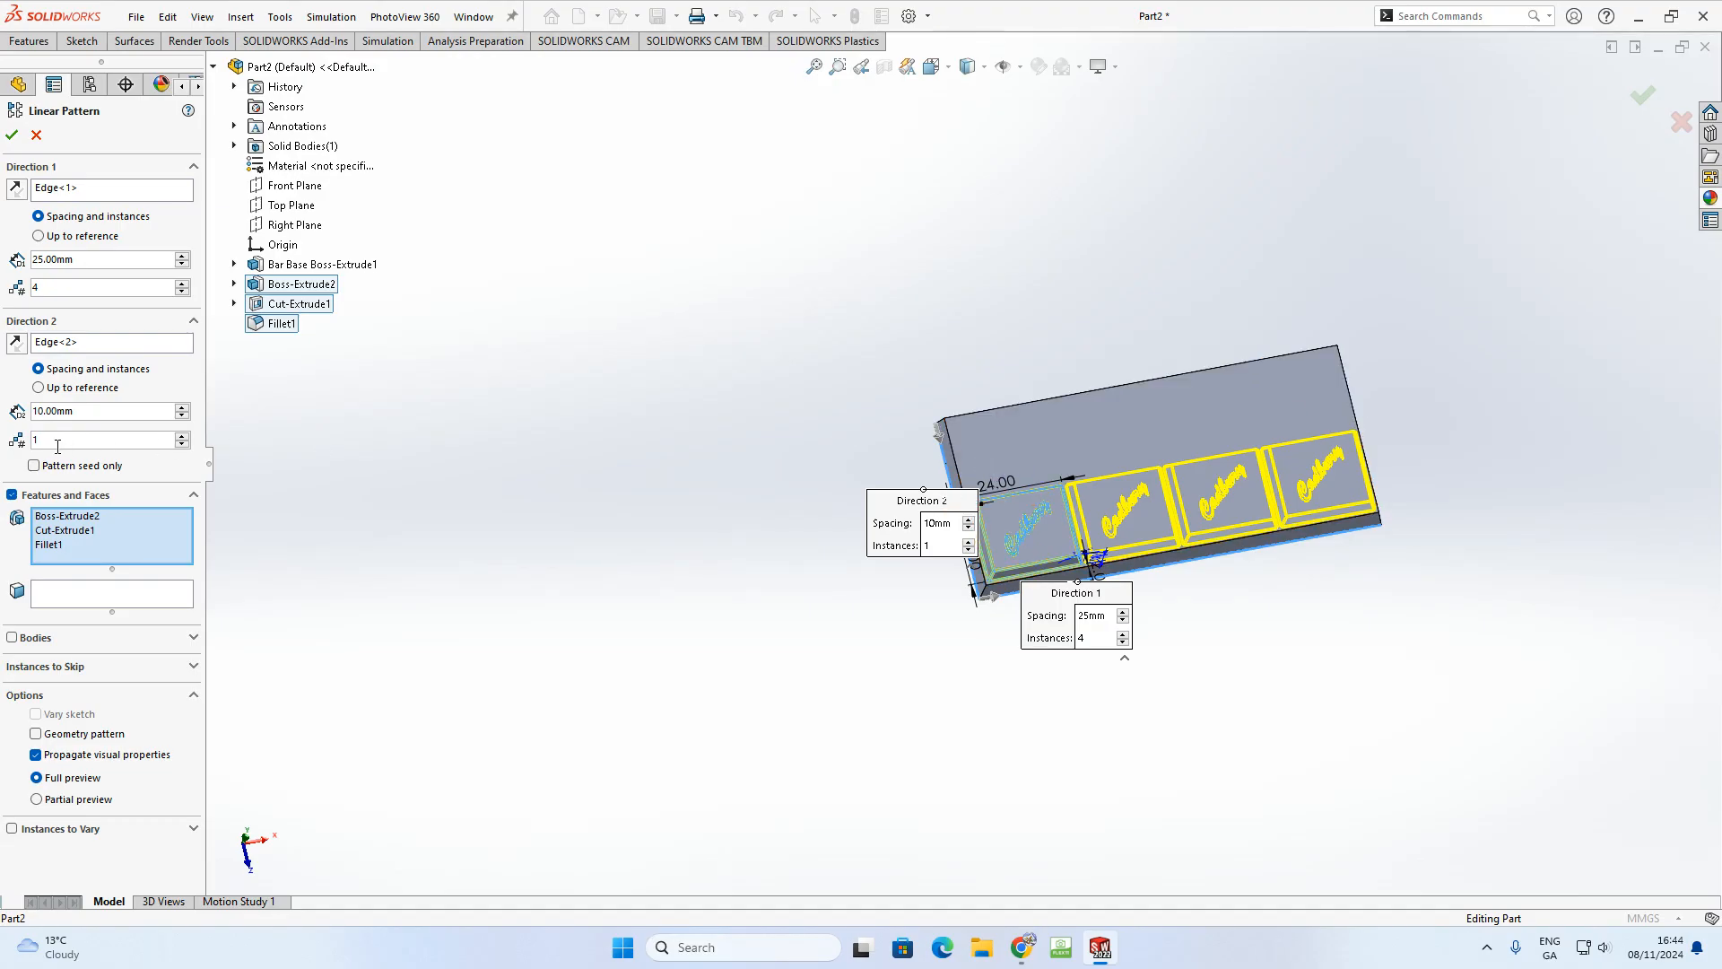
pyautogui.click(183, 436)
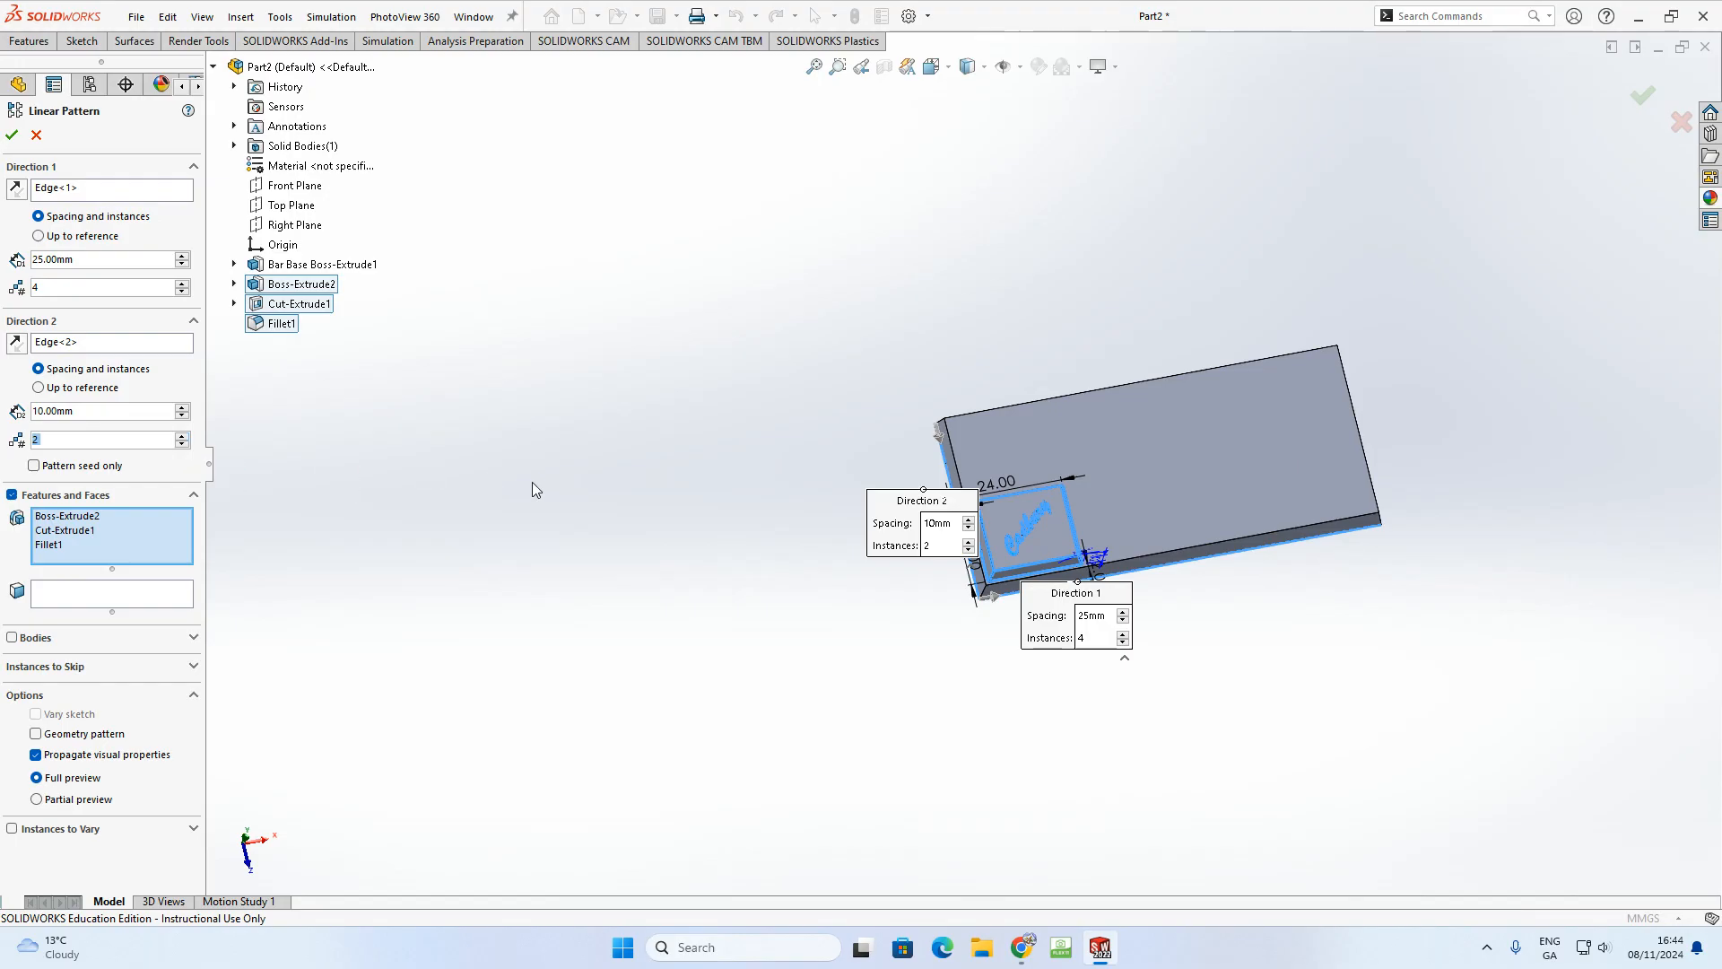
pyautogui.doubleClick(58, 412)
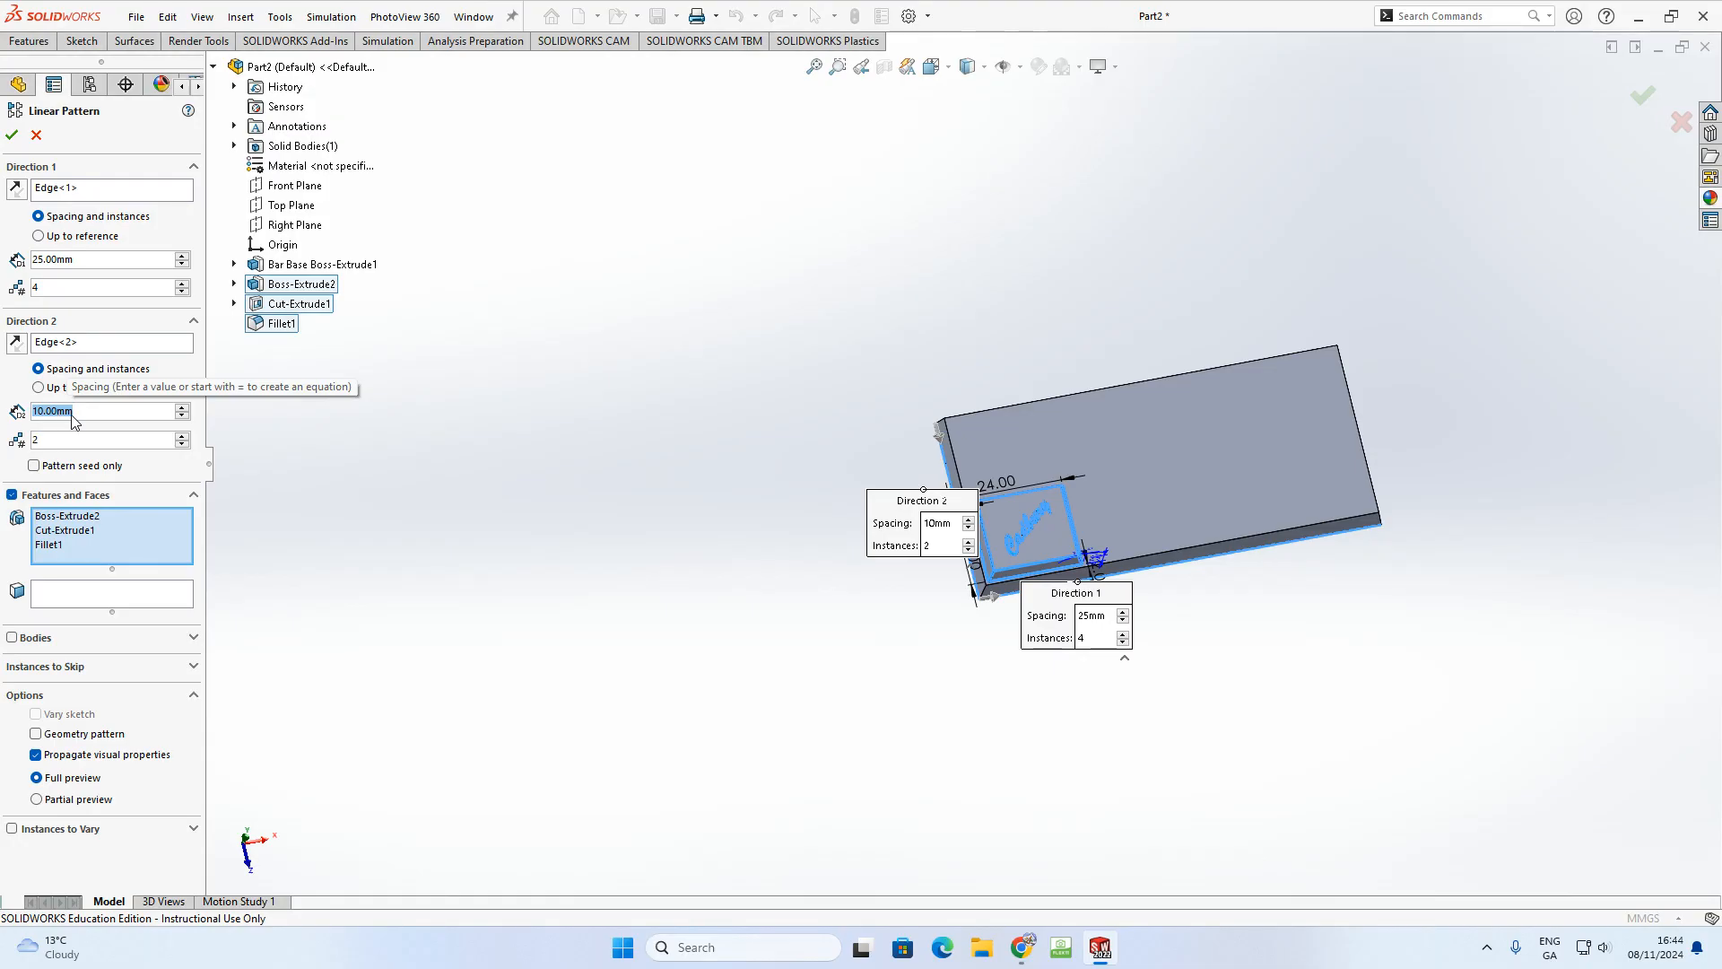
pyautogui.write('22')
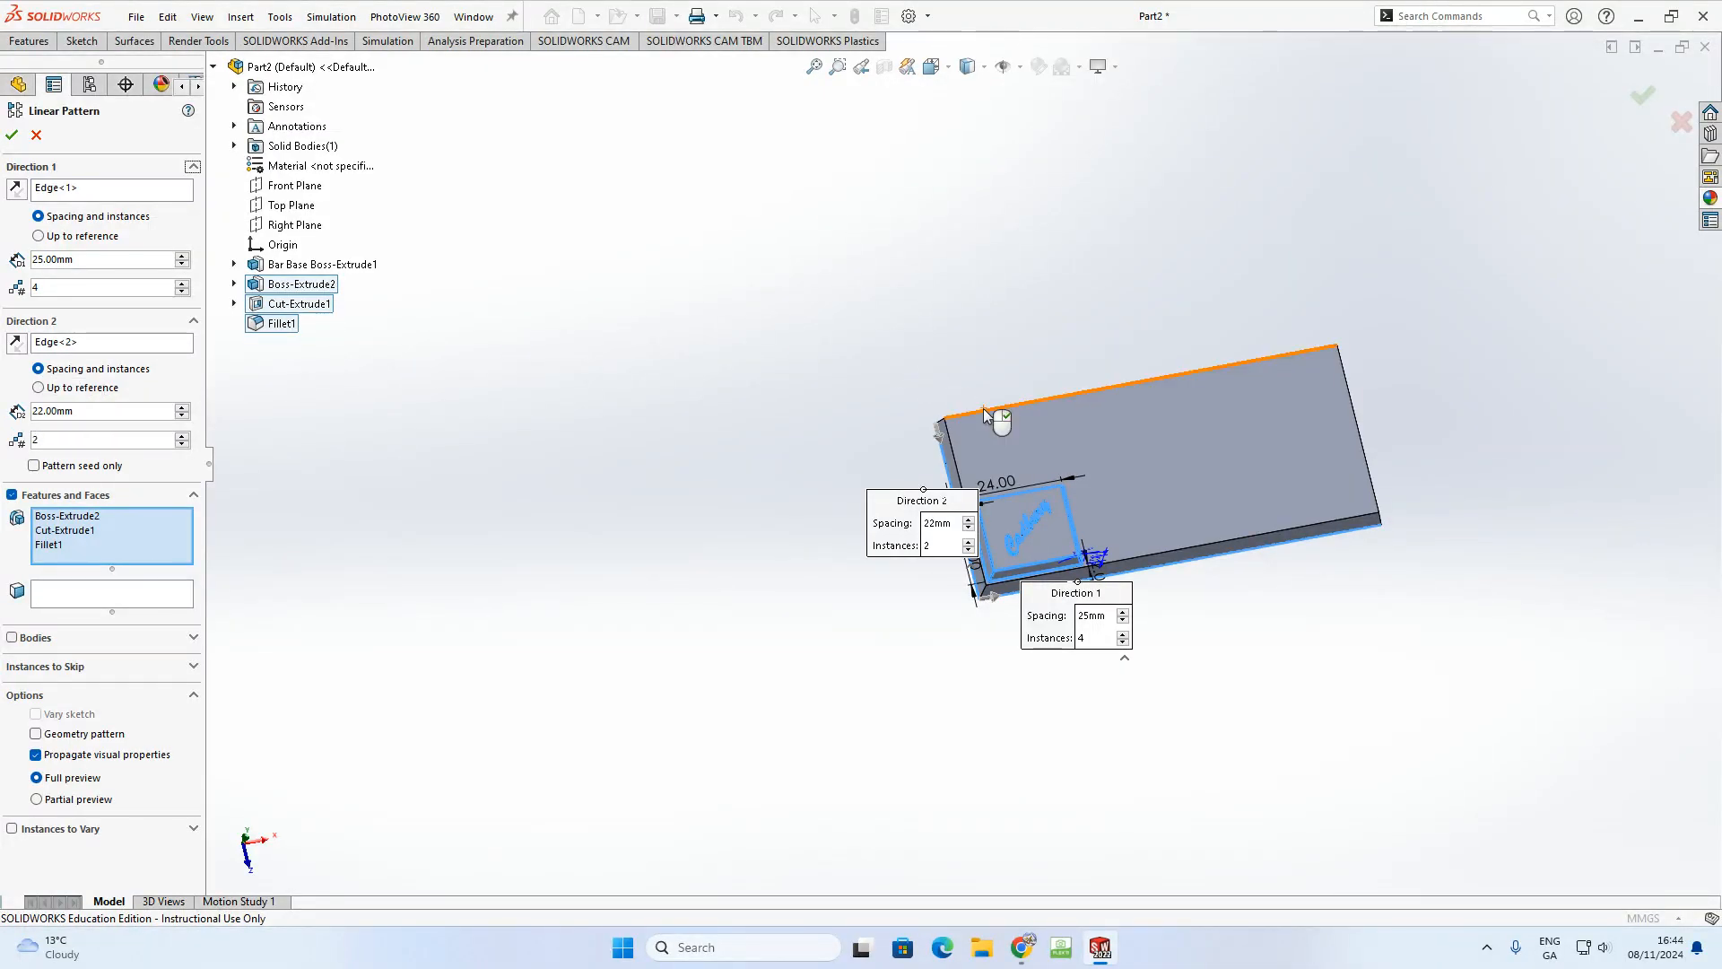
# - Reverse Direction 2 so the second row of pieces lies across the base, and accept the linear pattern
pyautogui.scroll(-3, 994, 466)
pyautogui.scroll(-1, 994, 466)
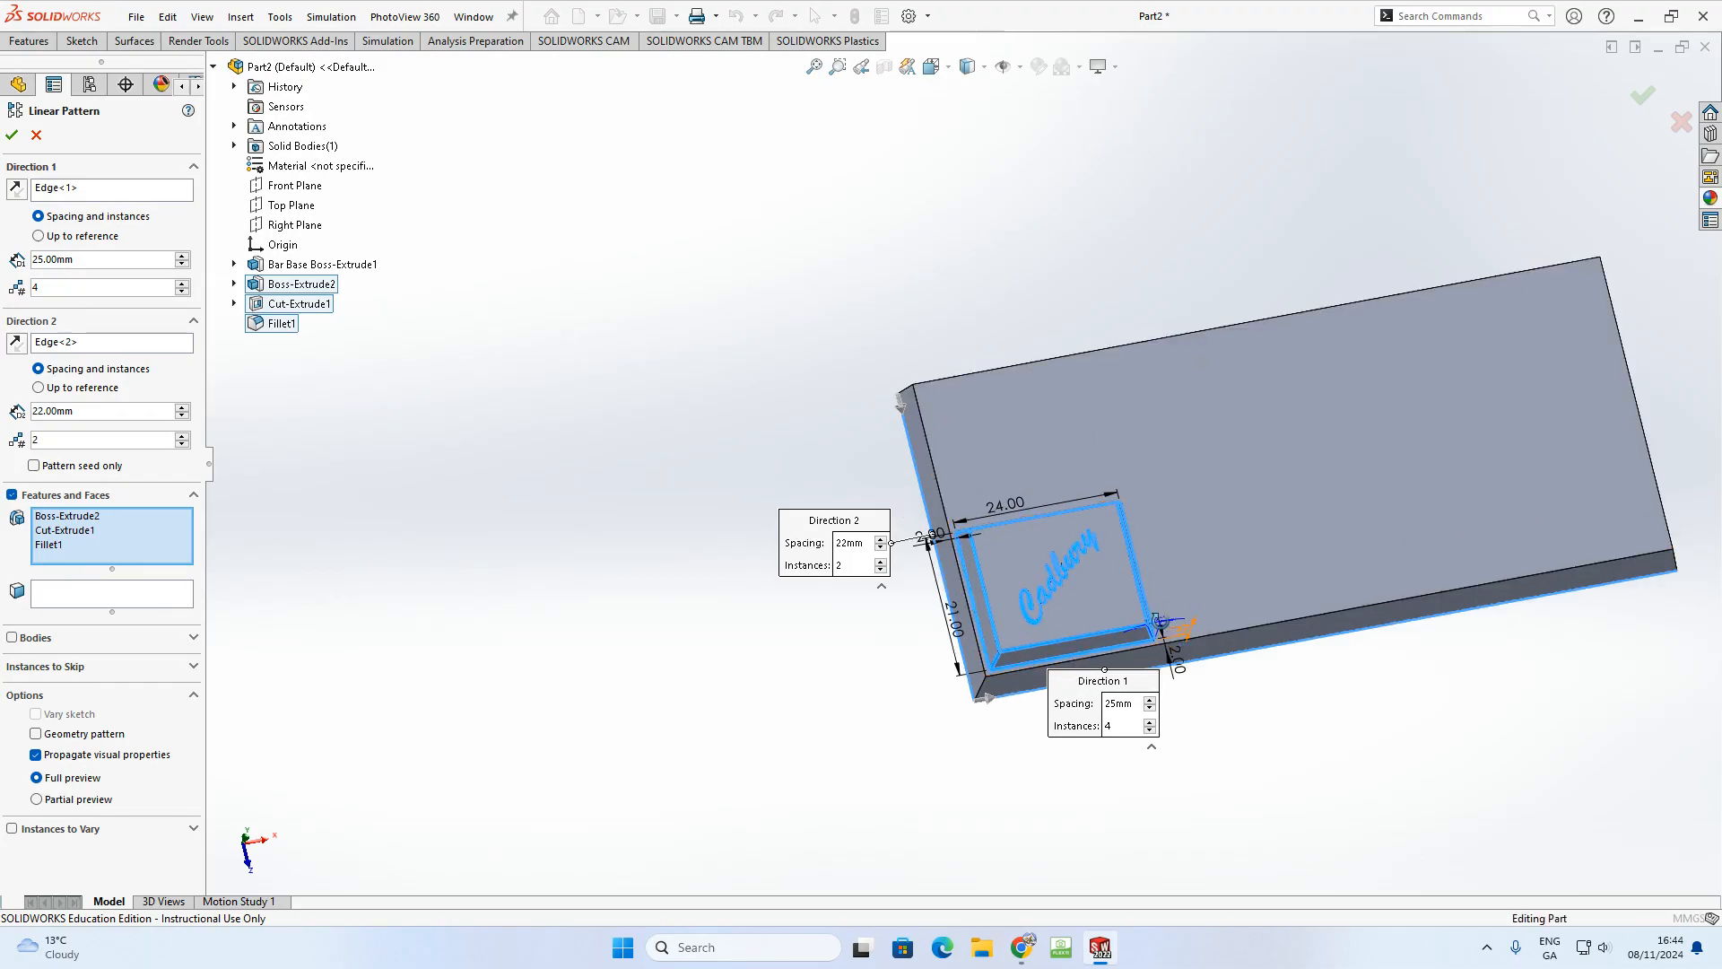
pyautogui.moveTo(1013, 494); pyautogui.dragTo(1159, 499, button='middle')
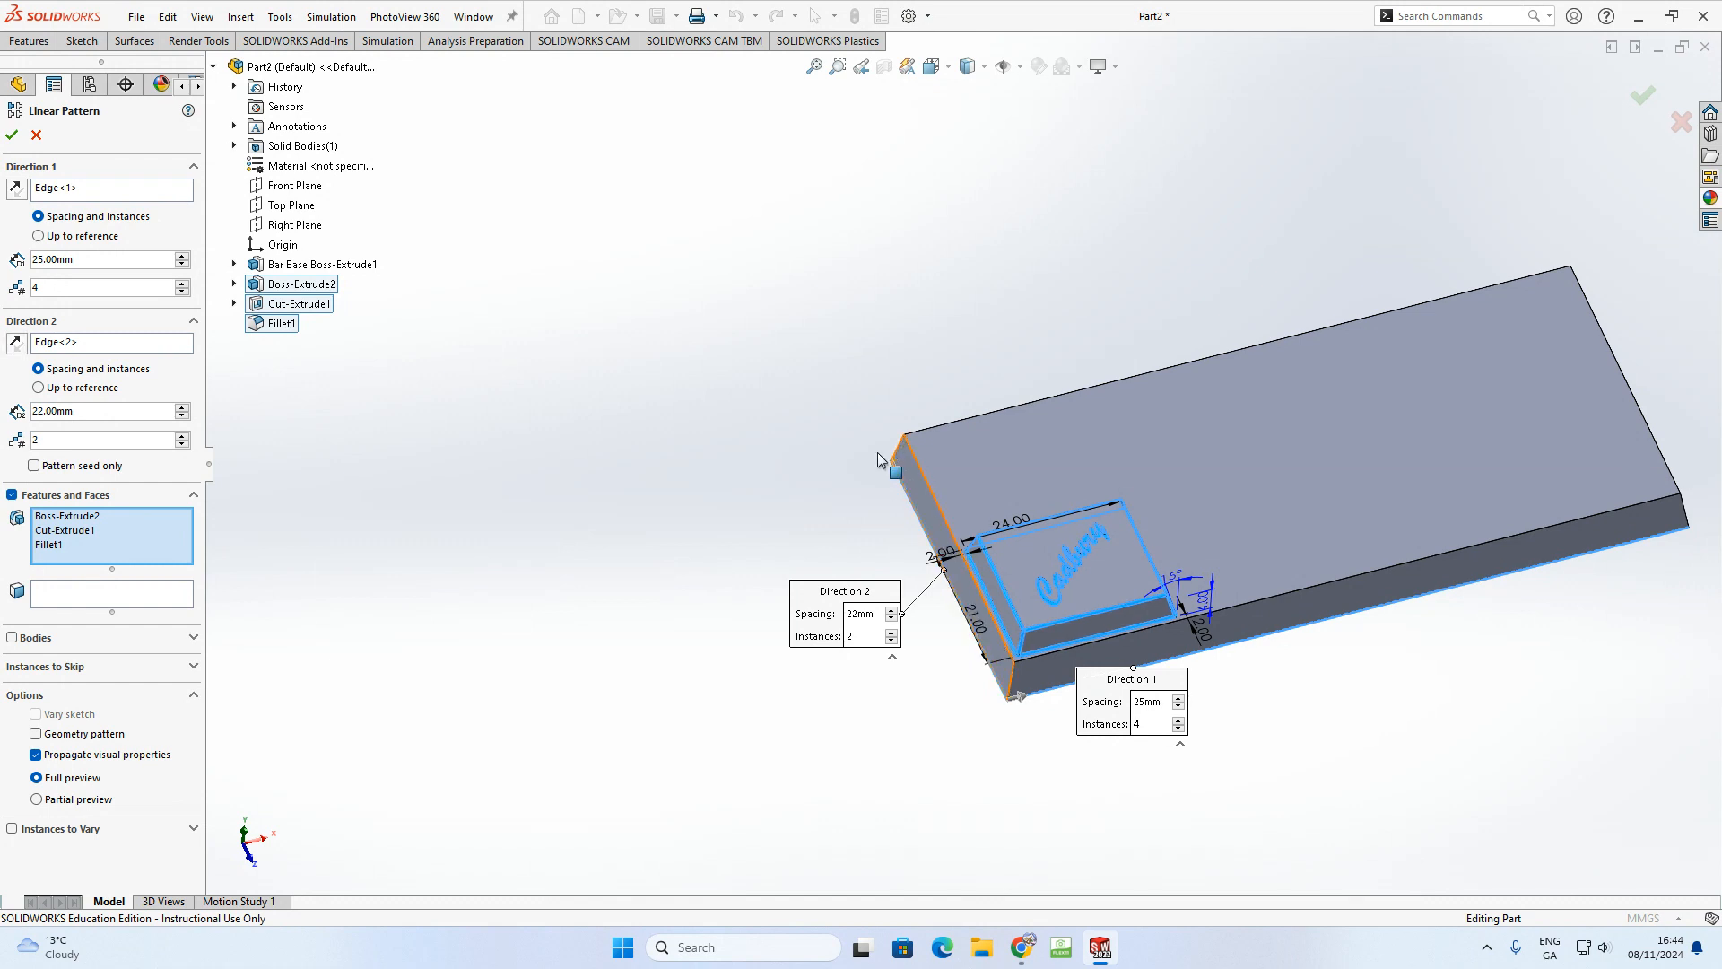
pyautogui.click(16, 346)
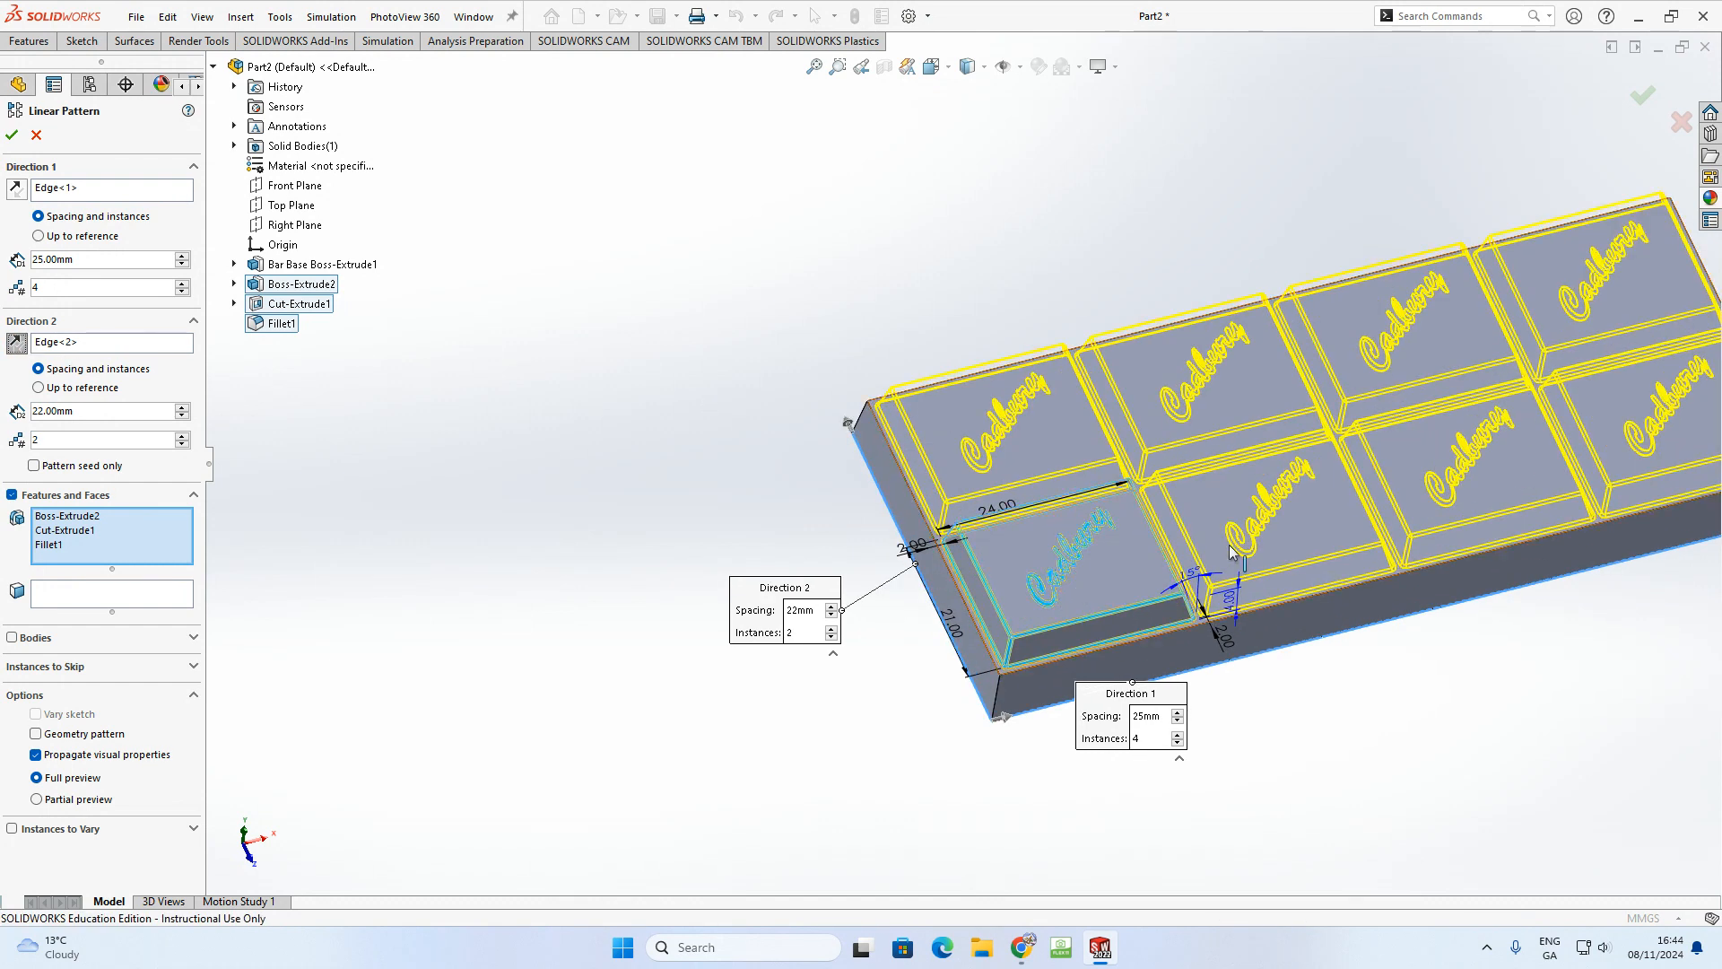
pyautogui.scroll(2, 1045, 536)
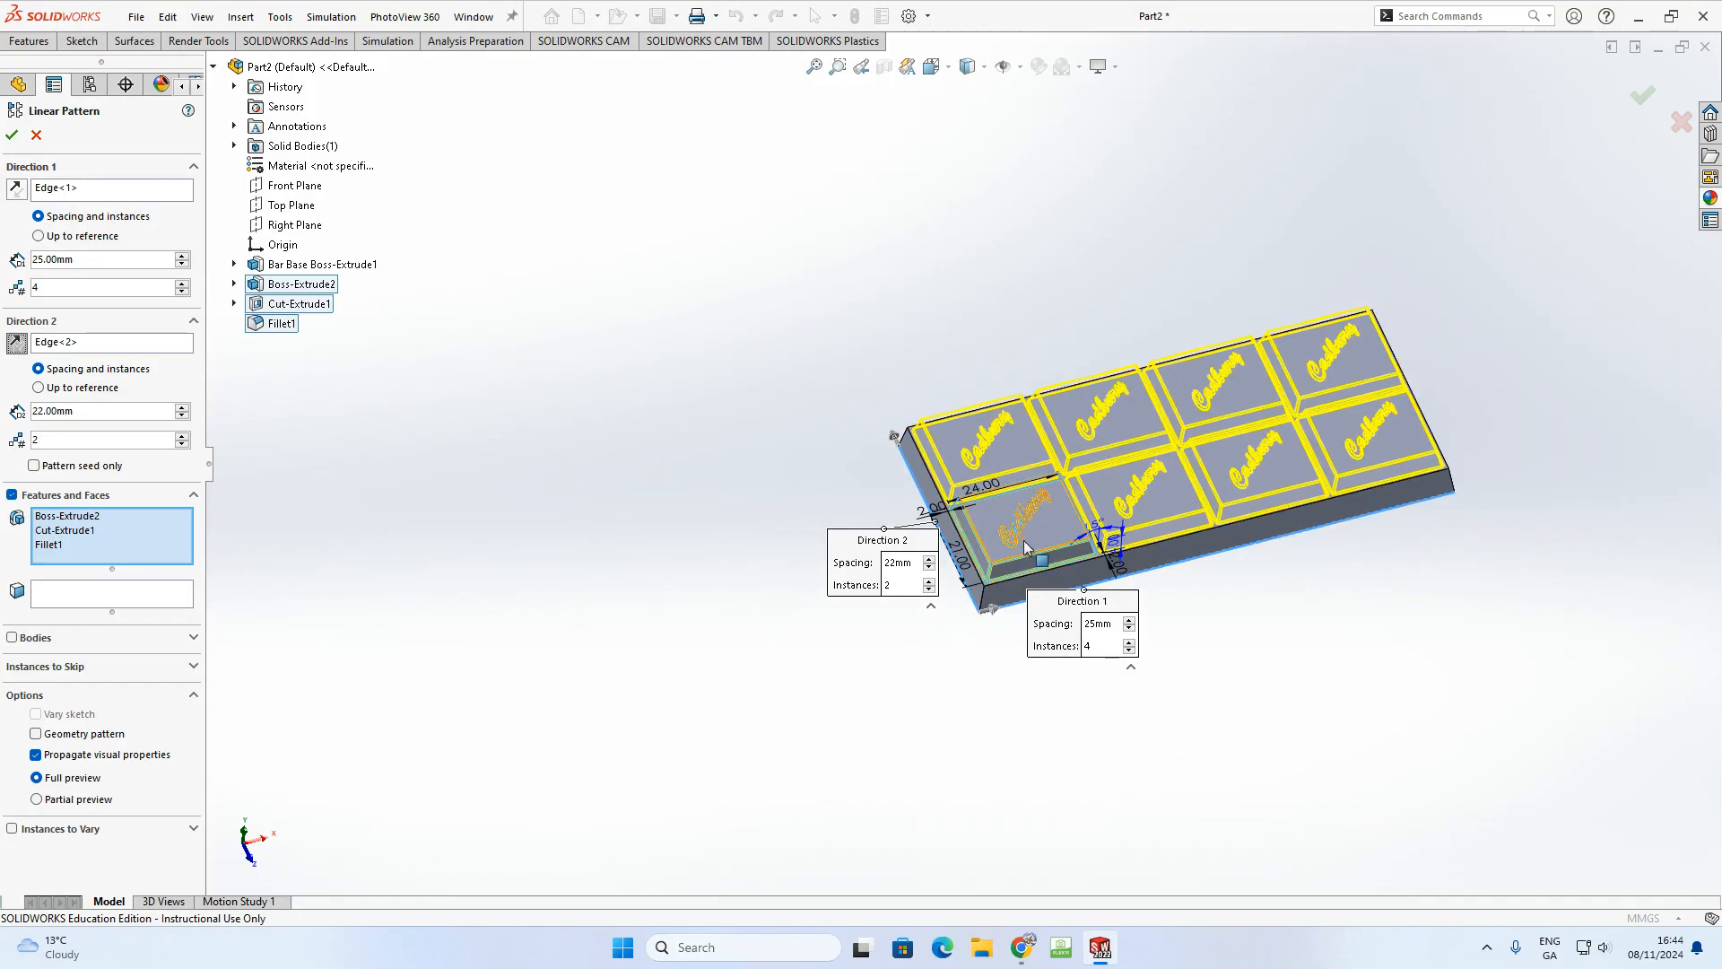
pyautogui.scroll(-3, 927, 471)
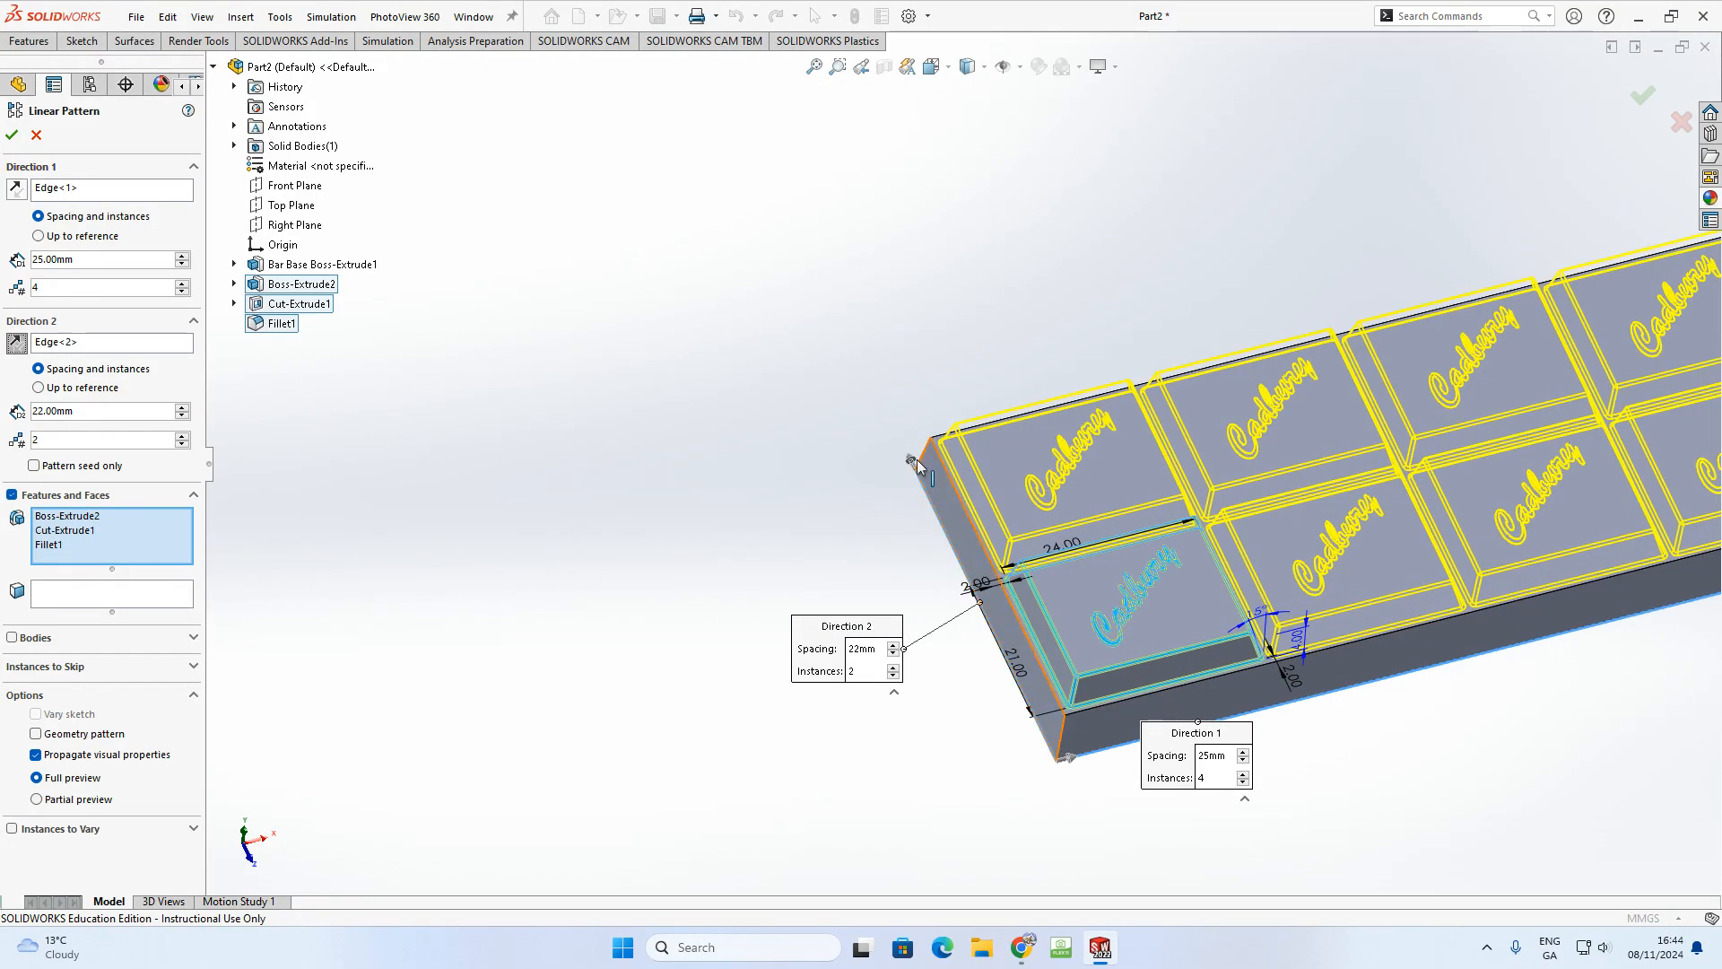
pyautogui.scroll(4, 922, 475)
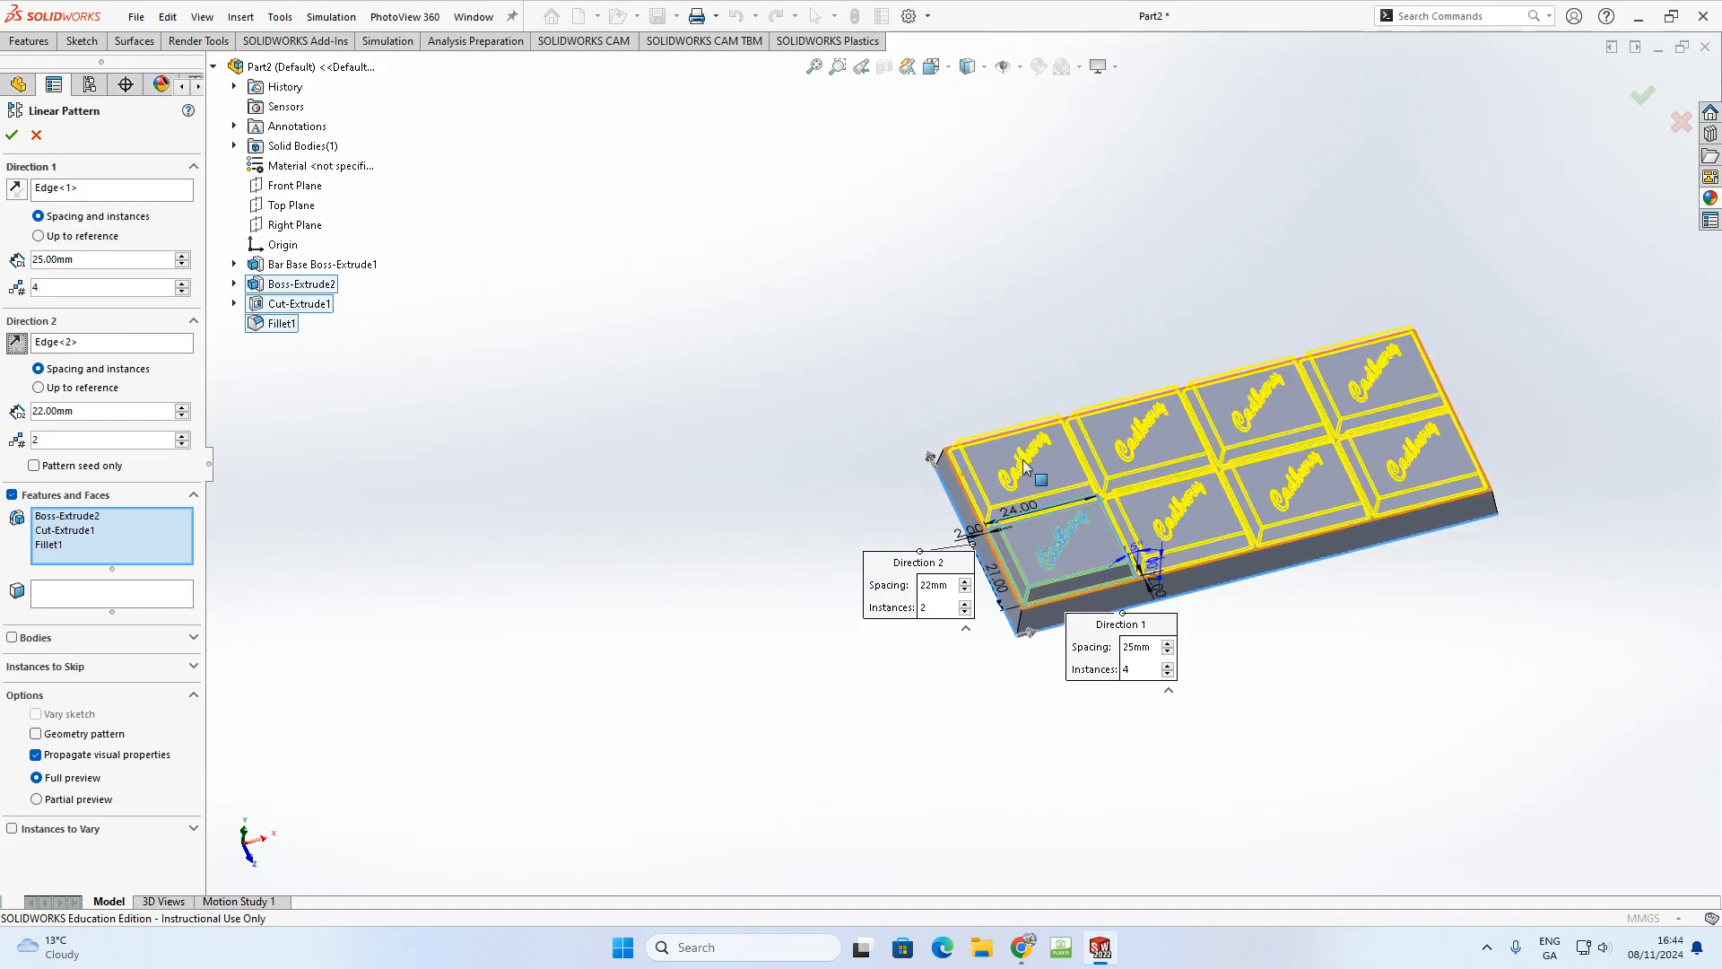
pyautogui.moveTo(995, 598); pyautogui.dragTo(1025, 541, button='middle')
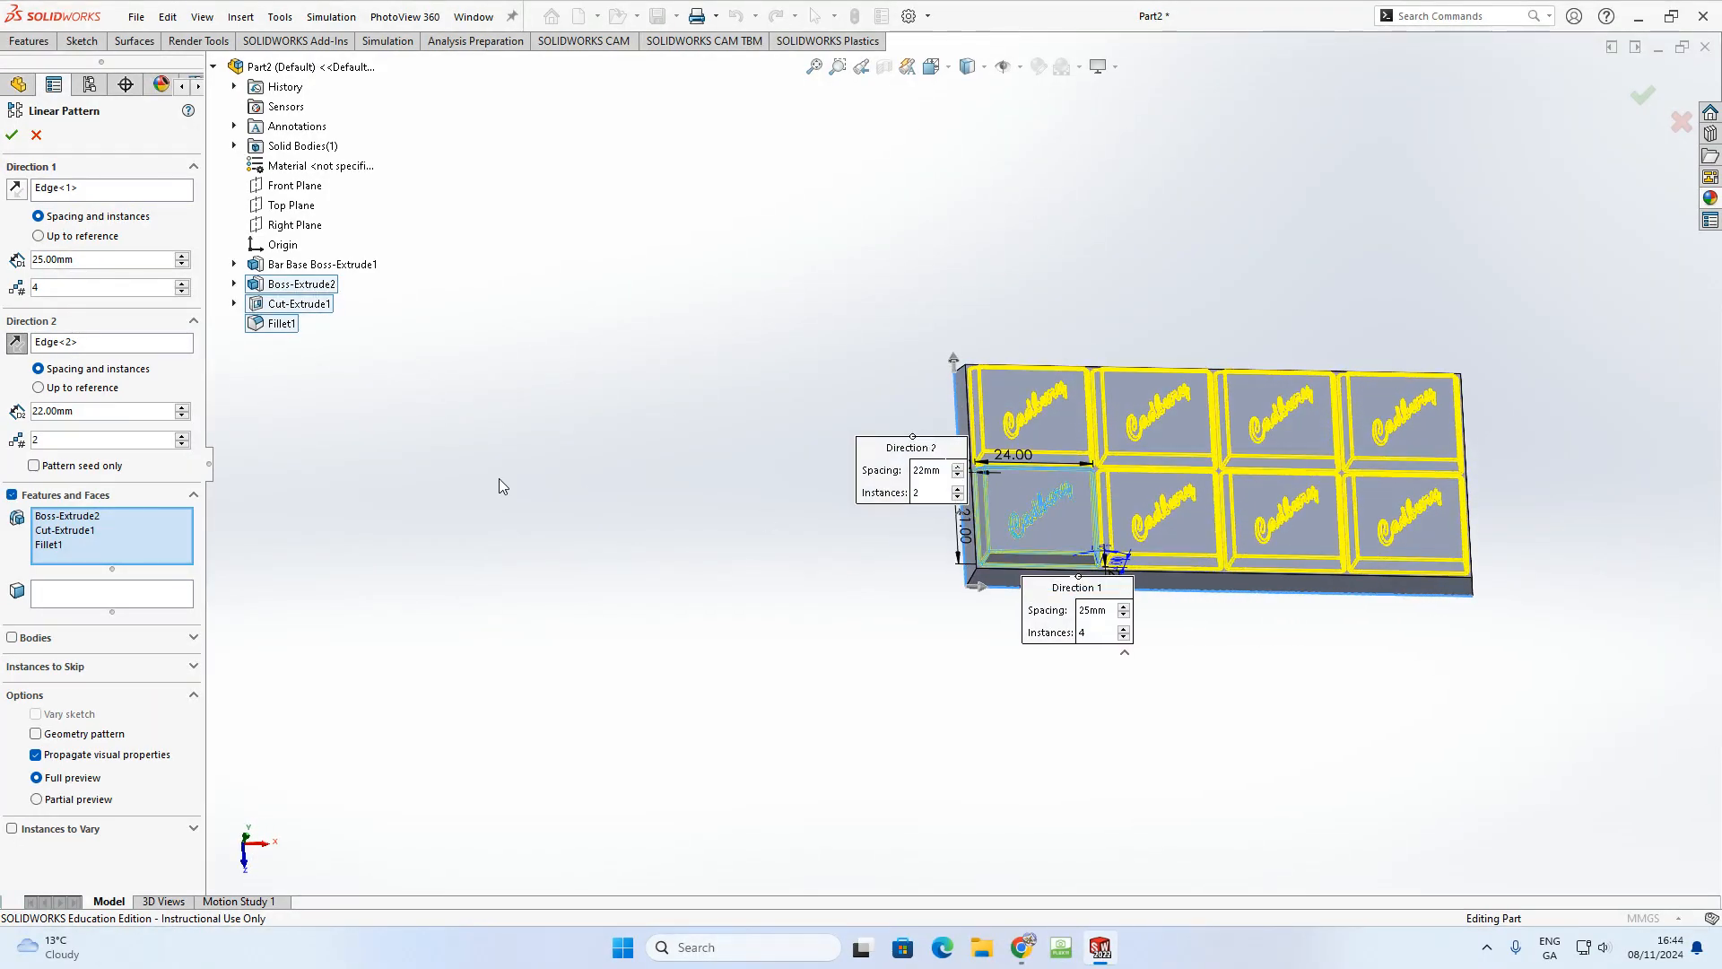
pyautogui.click(11, 136)
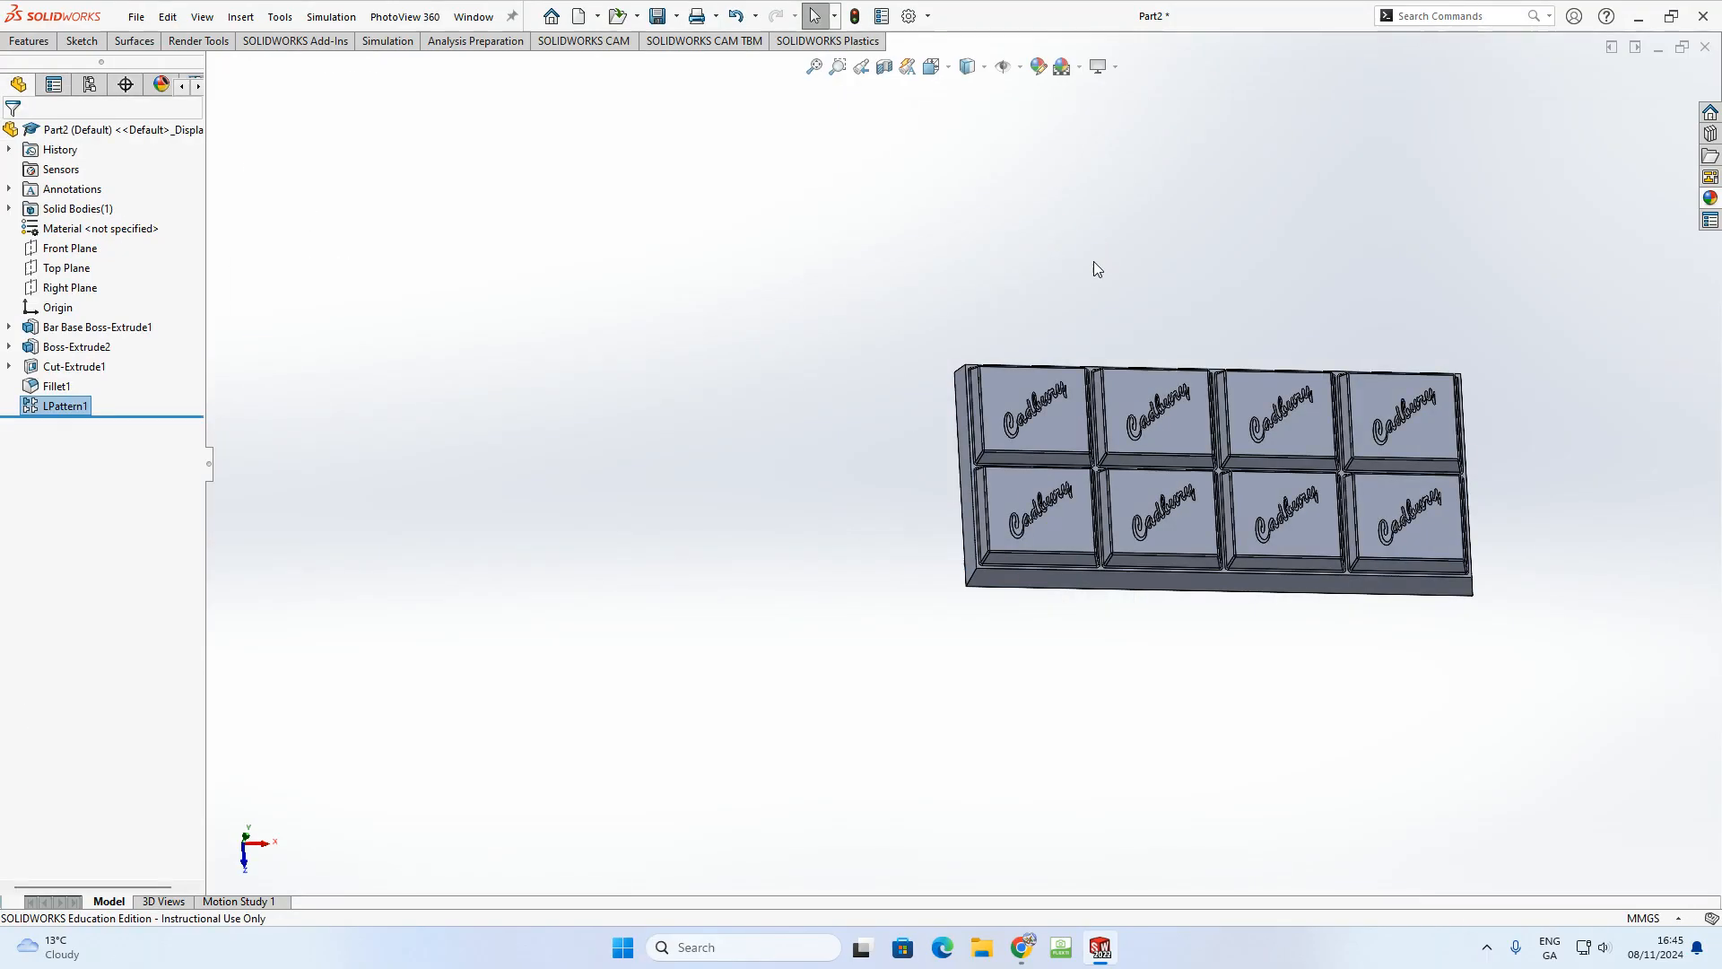
pyautogui.moveTo(1103, 295); pyautogui.dragTo(1507, 450, button='middle')
pyautogui.press('f')
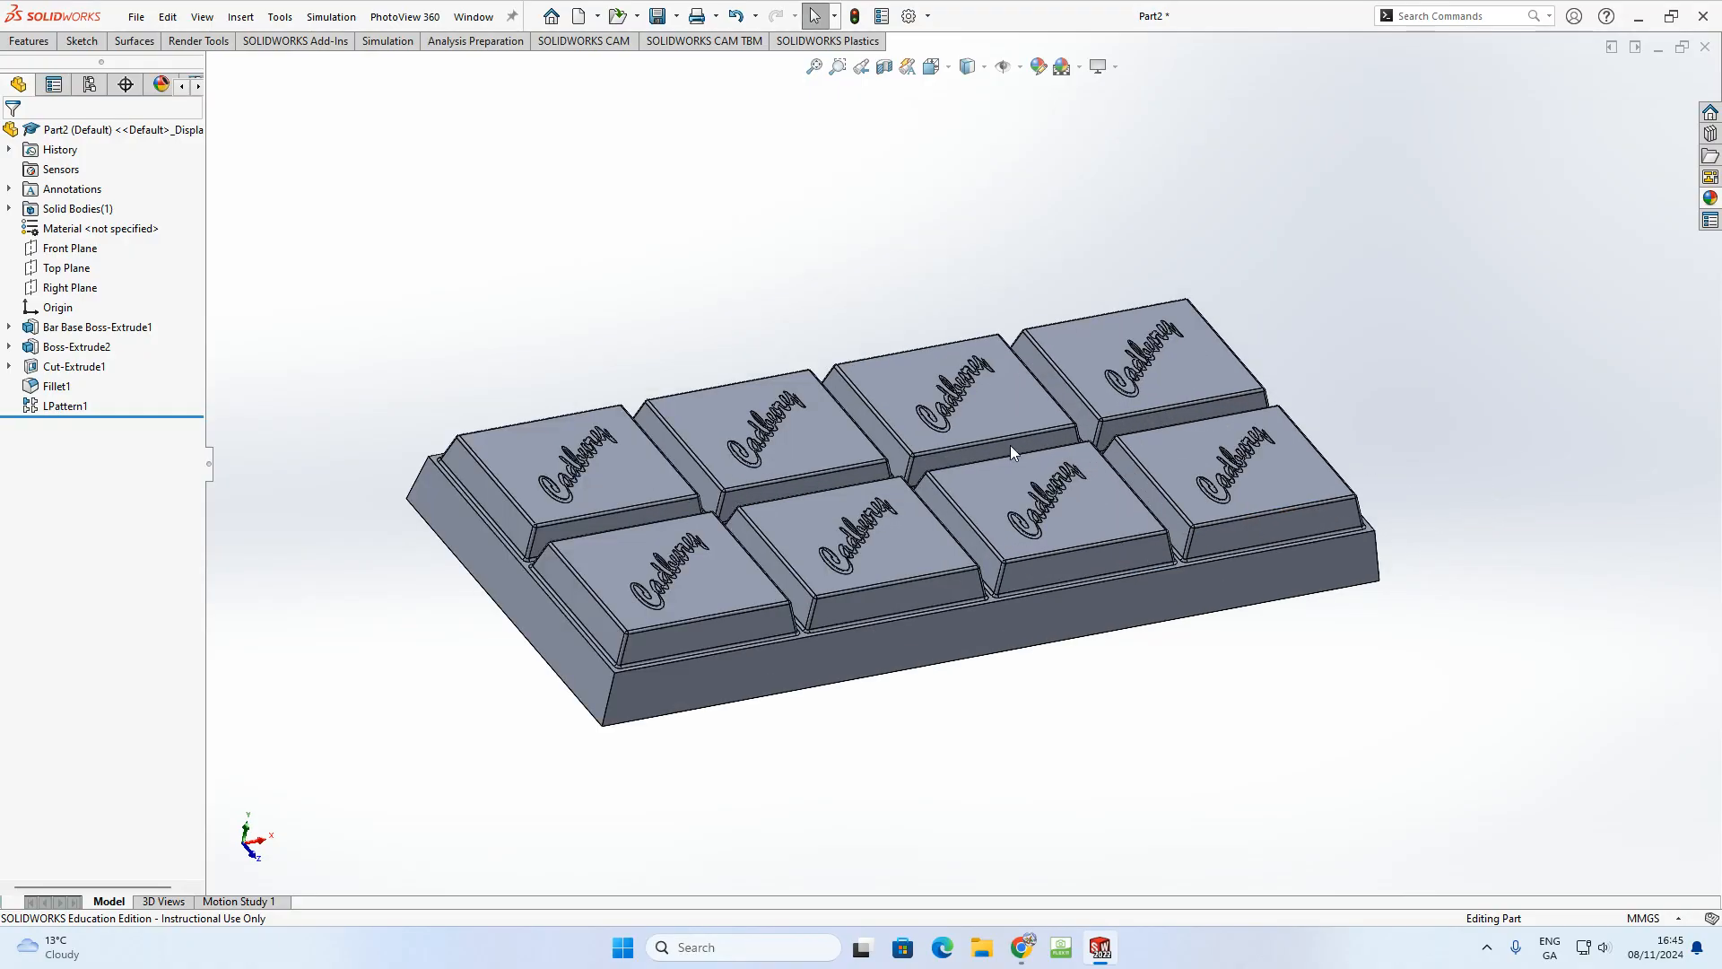
# - Roll the model back to just after Boss-Extrude2 and rename that feature "Bar Chunk Boss-Extrude2"
pyautogui.click(88, 348)
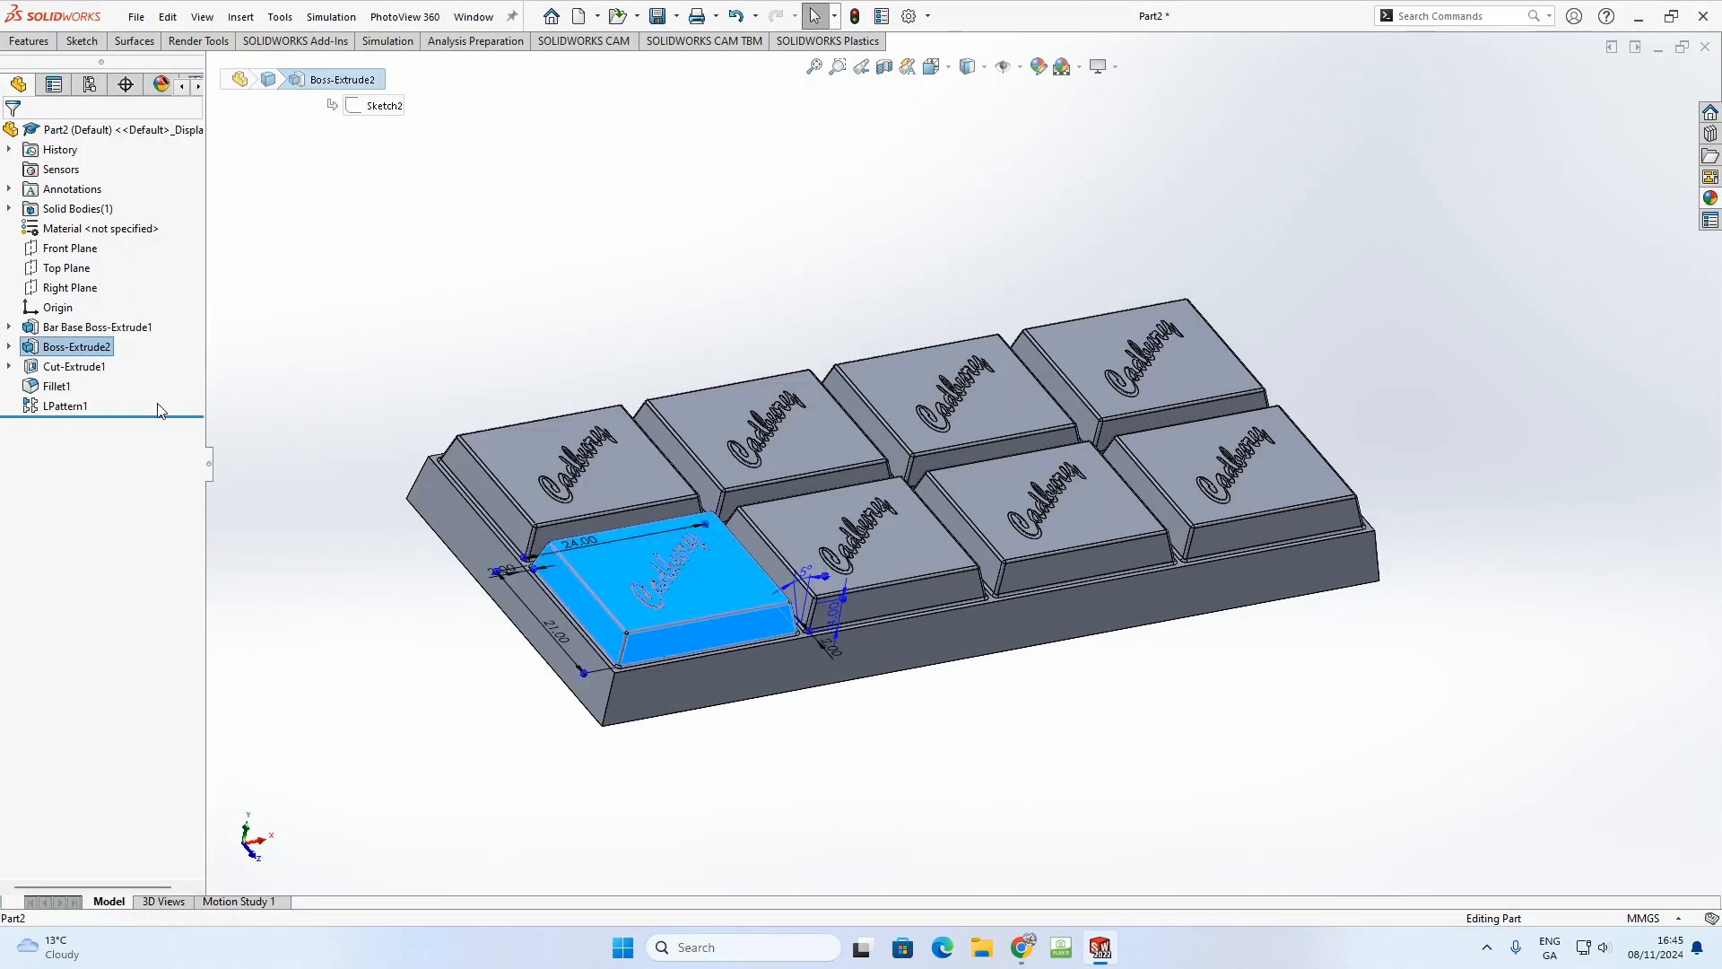
pyautogui.moveTo(208, 408); pyautogui.dragTo(168, 363)
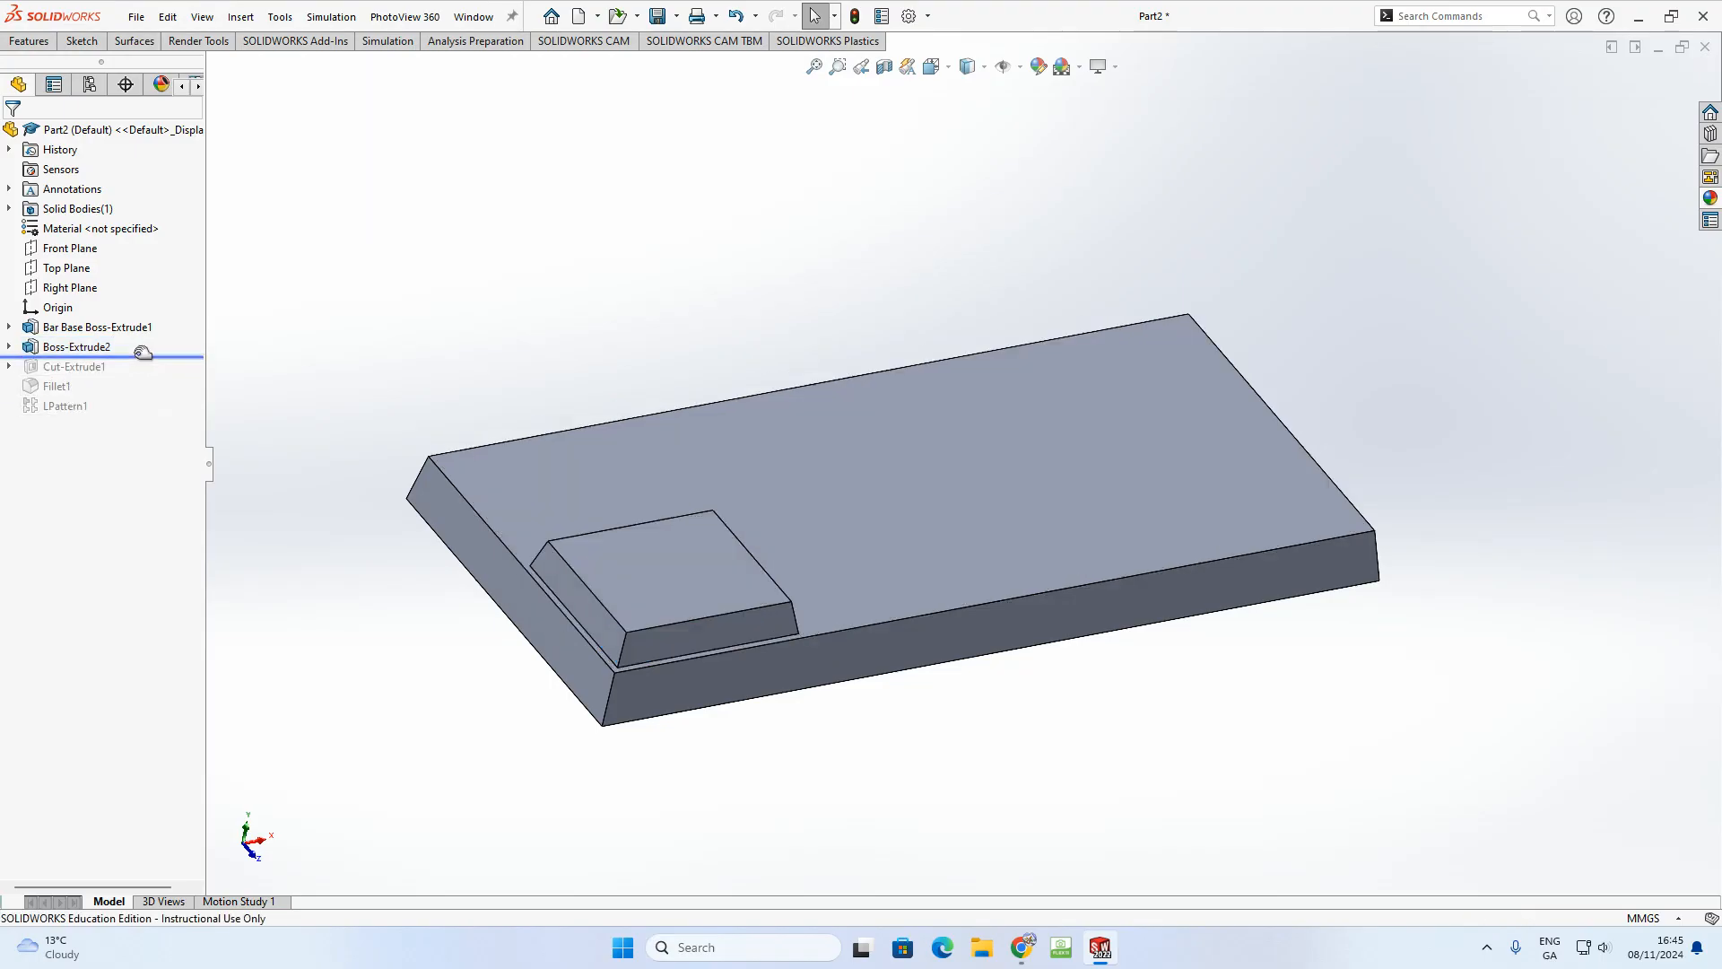
pyautogui.click(79, 350)
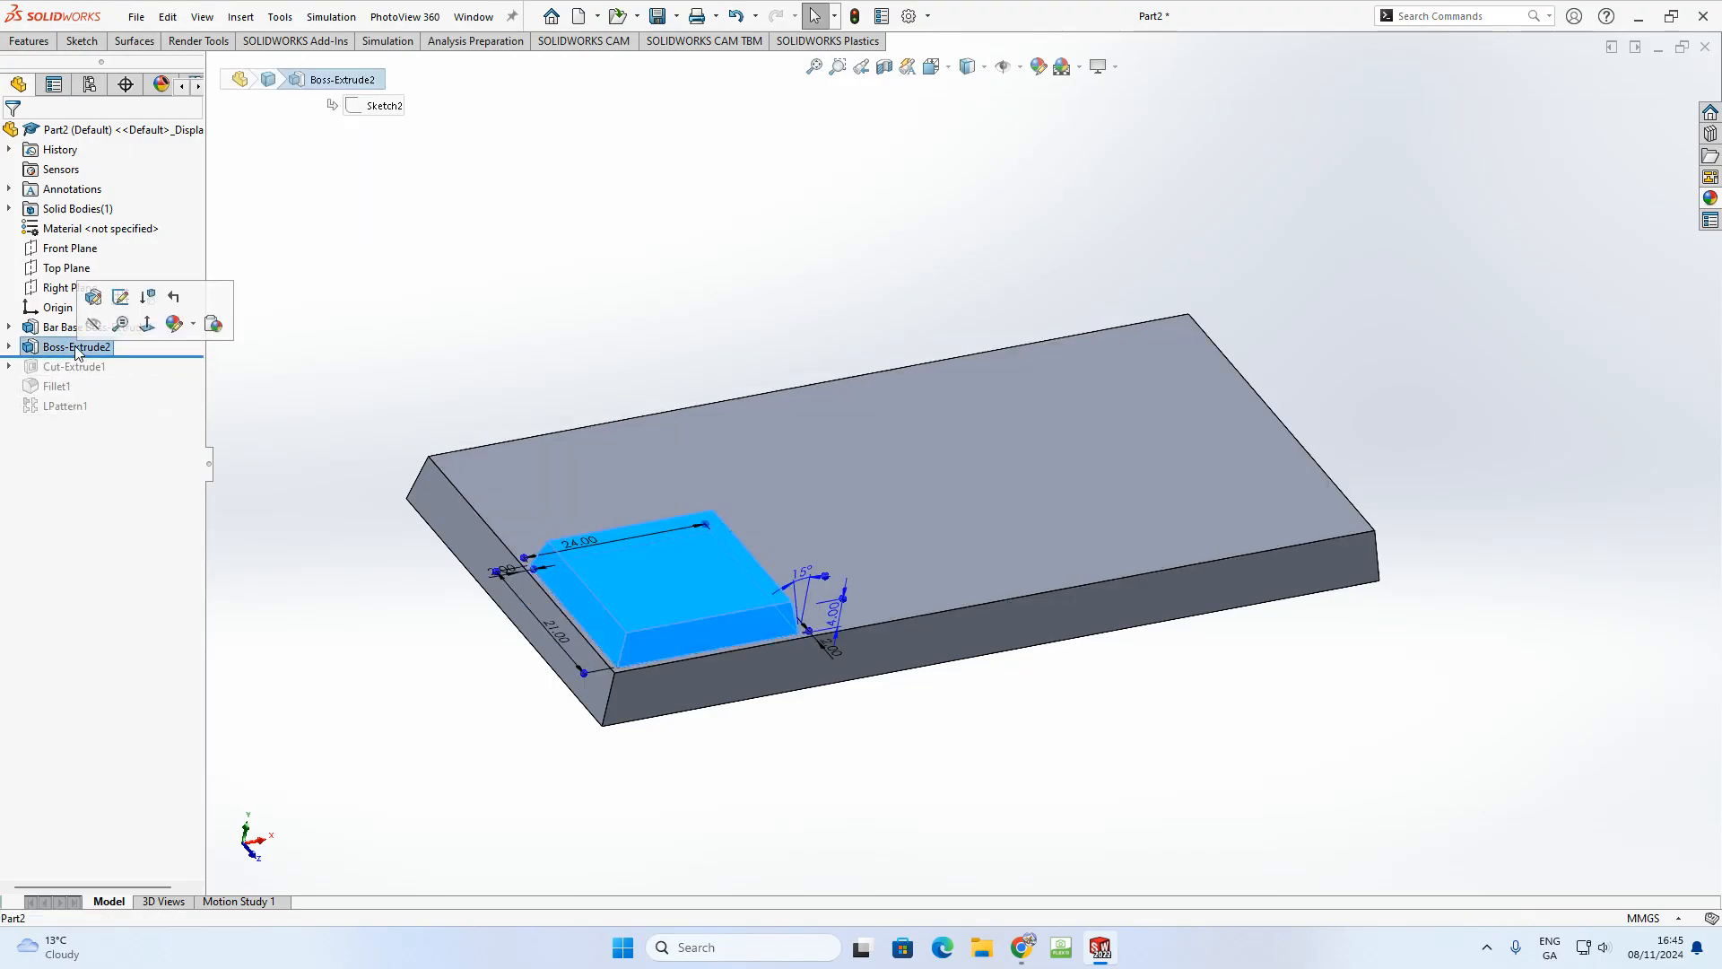
pyautogui.click(77, 350)
pyautogui.click(43, 345)
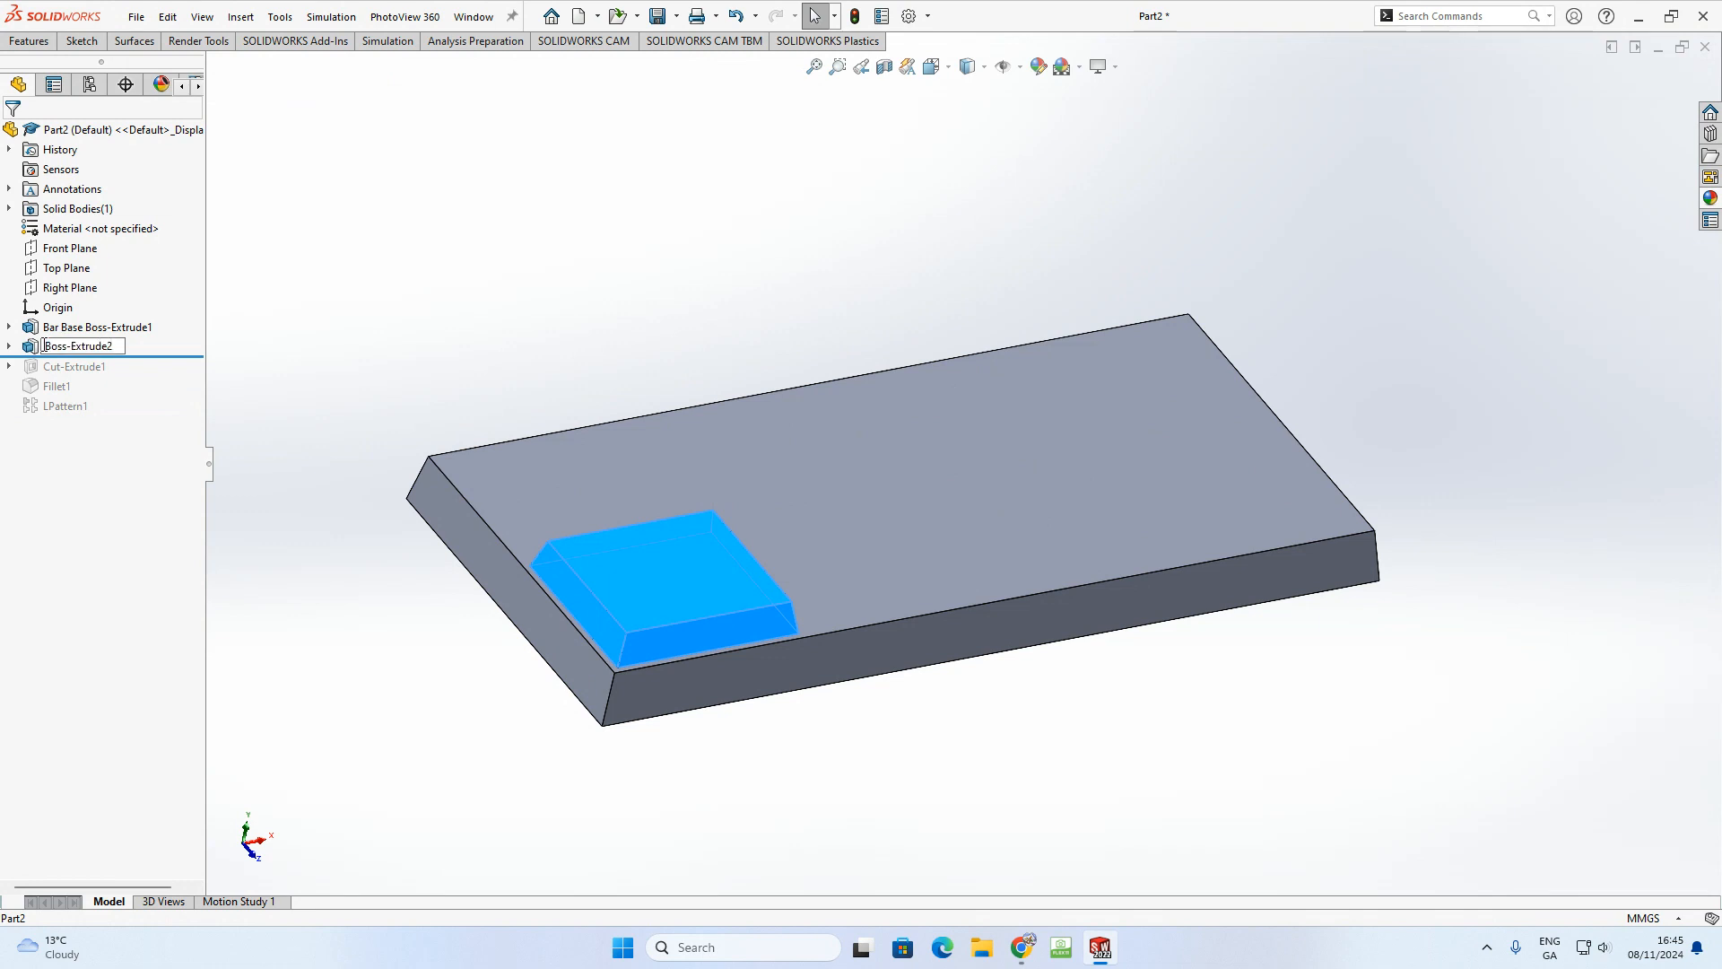
pyautogui.write('Bar Chunk')
pyautogui.click(599, 240)
# - Roll the model forward to include Cut-Extrude1 and rename that feature "Cadbury Logo Cut-Extrude1"
pyautogui.moveTo(198, 355); pyautogui.dragTo(79, 379)
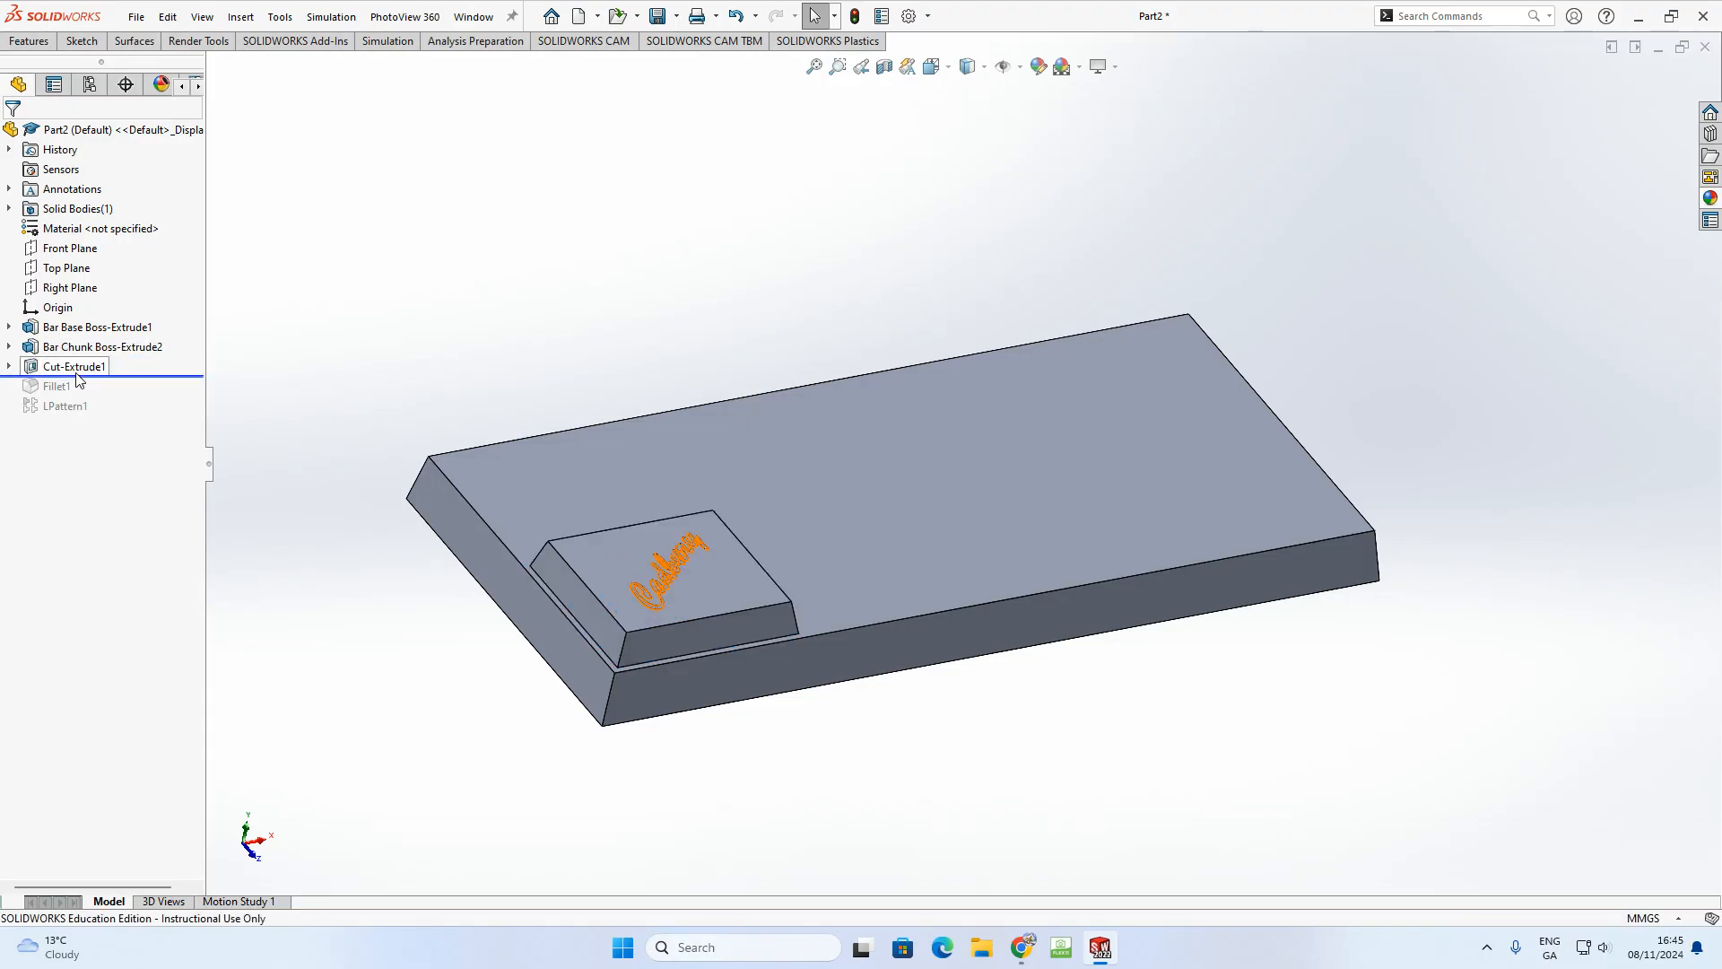
pyautogui.click(73, 367)
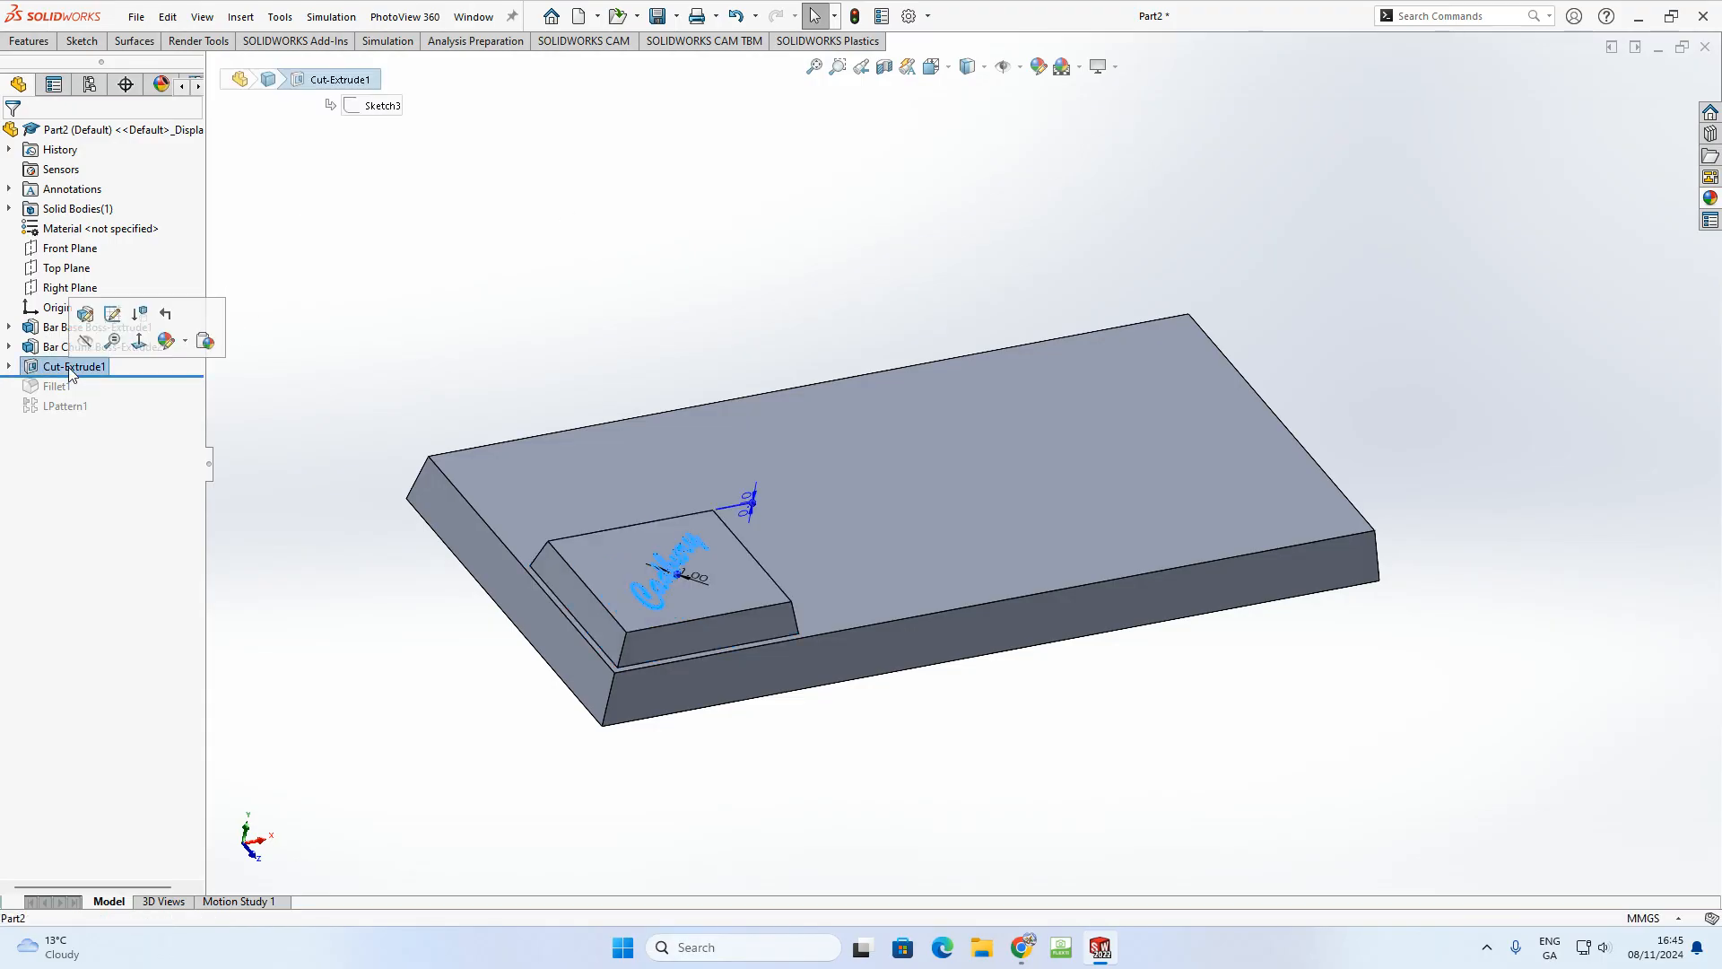
pyautogui.click(55, 368)
pyautogui.click(46, 366)
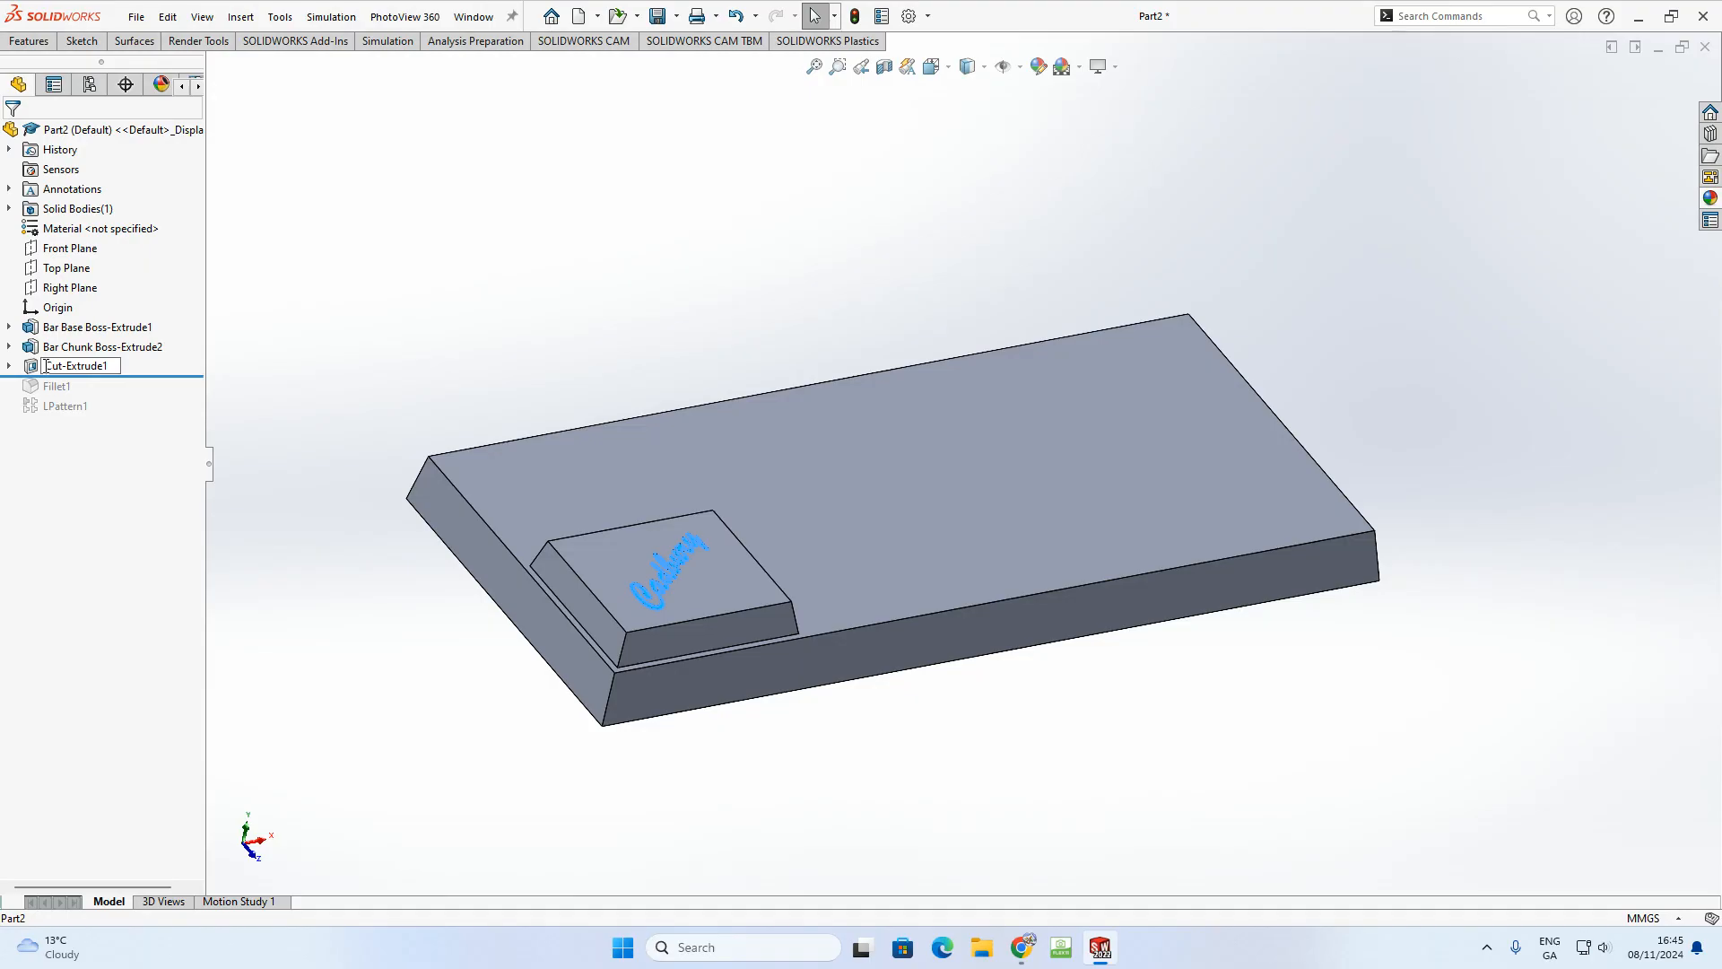
pyautogui.write('Cadbury Logo')
pyautogui.click(489, 388)
# - Roll the model forward to the end of the feature history and rename LPattern1 as "Bar Chunks LPattern1"
pyautogui.click(186, 374)
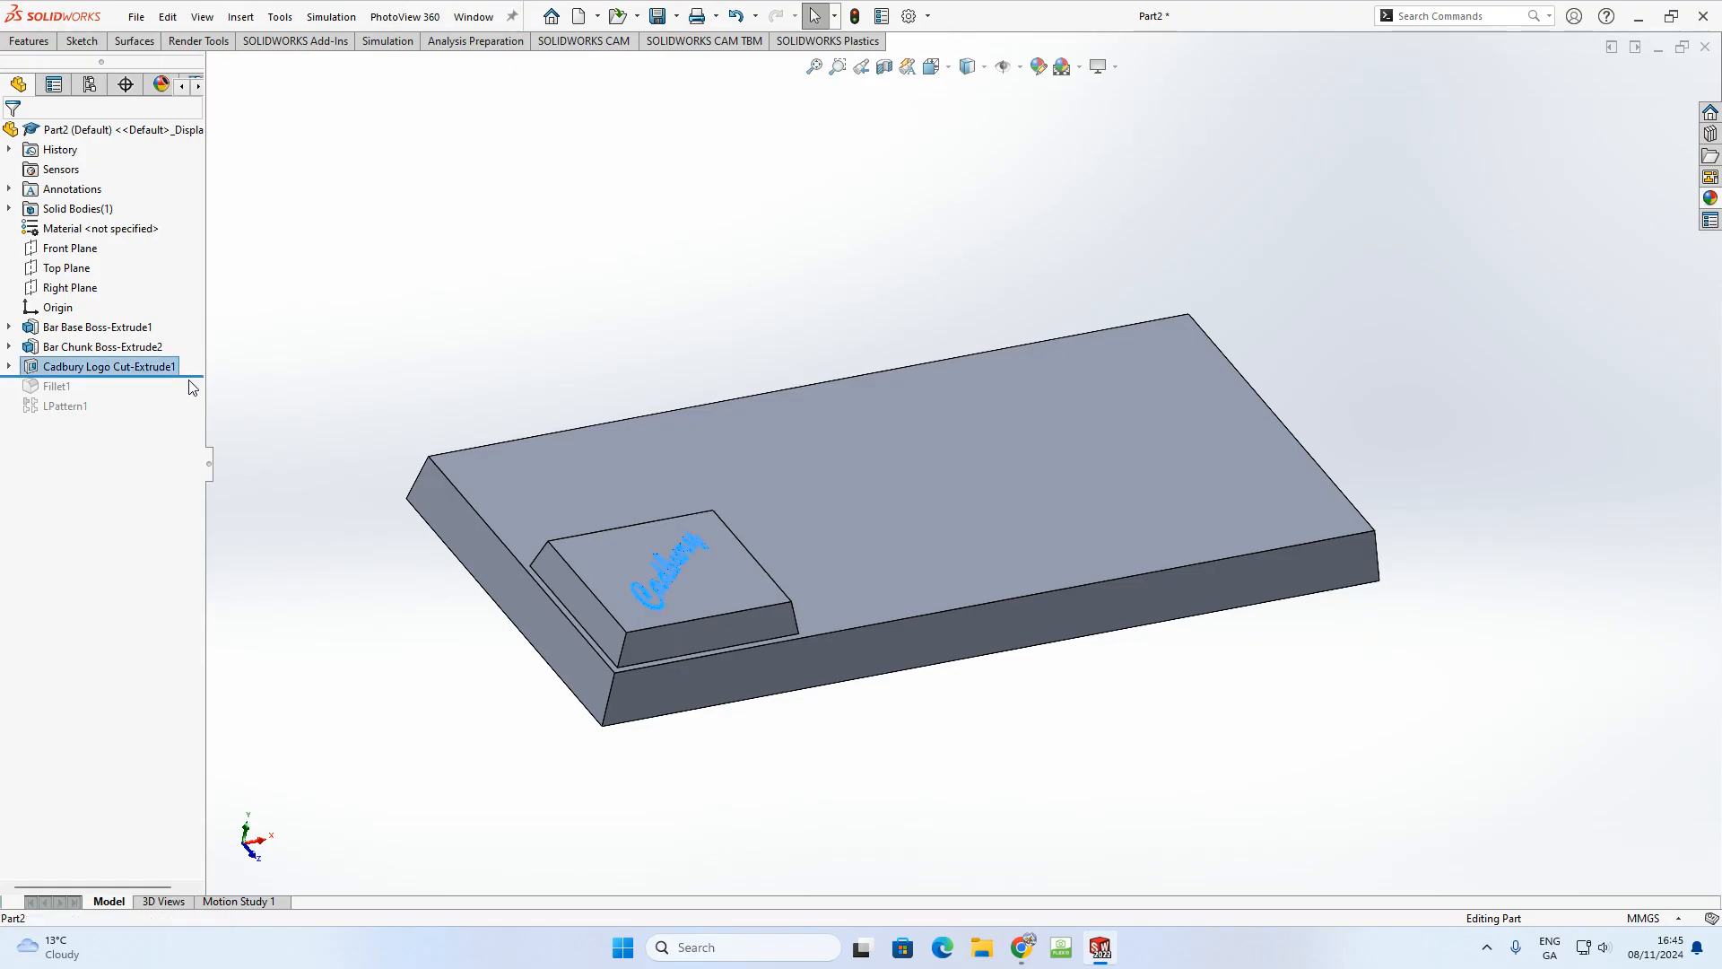
pyautogui.moveTo(173, 376); pyautogui.dragTo(77, 414)
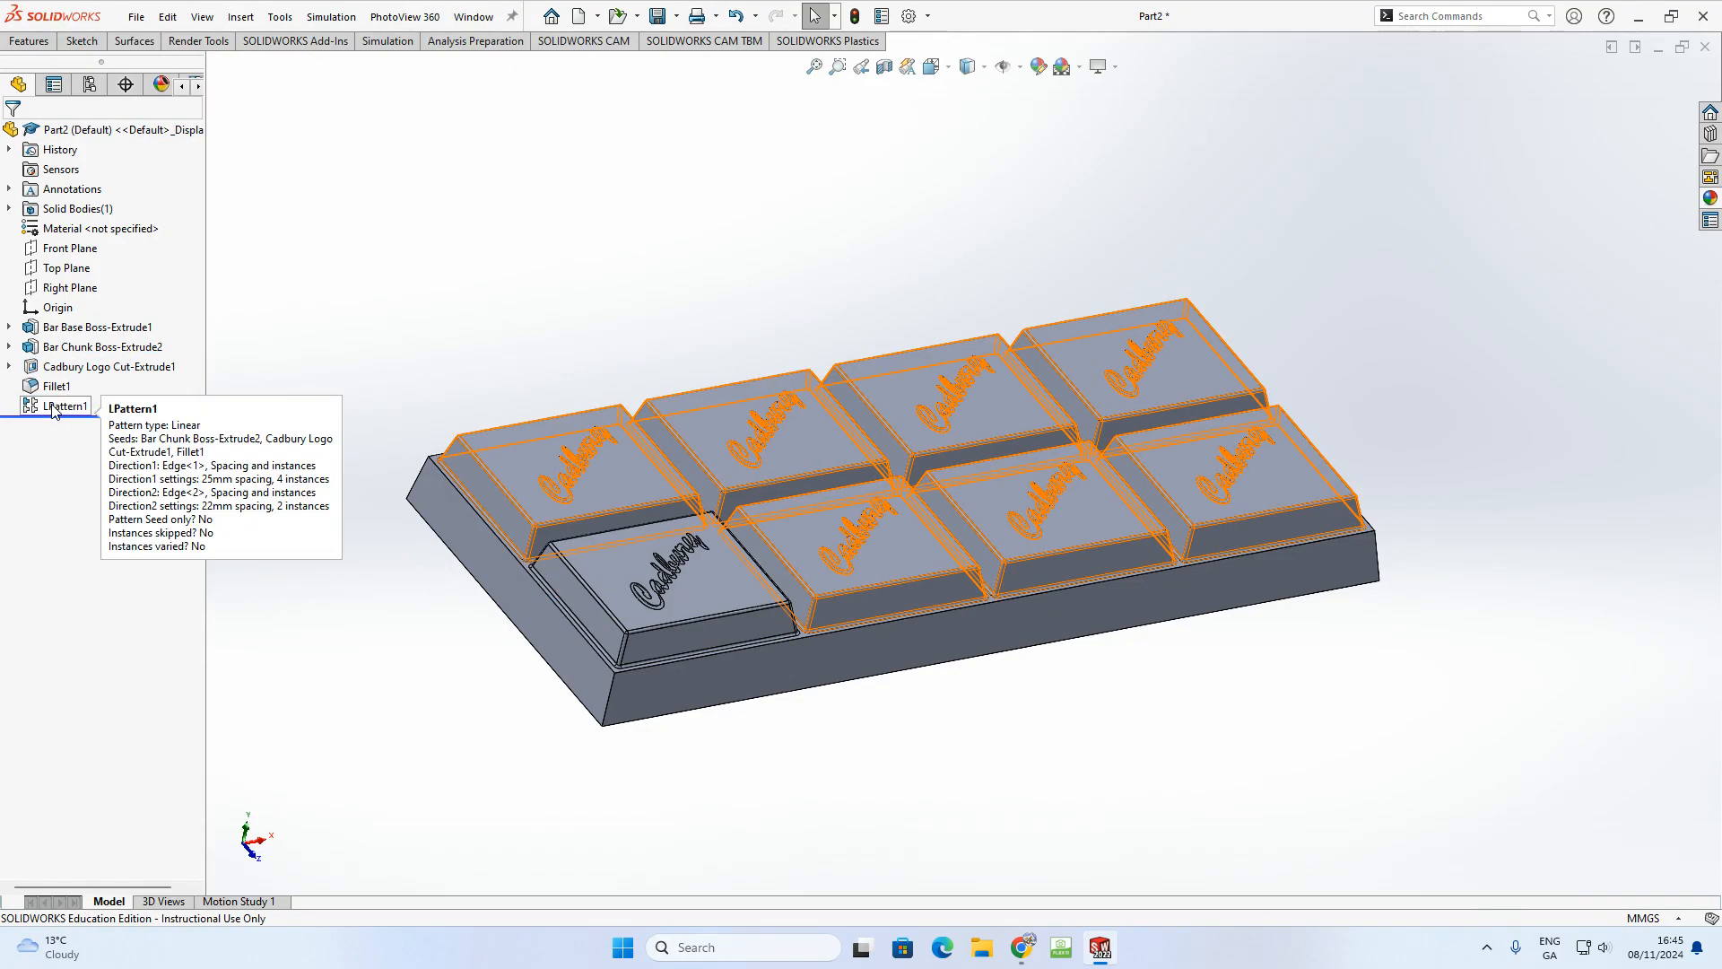
pyautogui.click(53, 408)
pyautogui.click(61, 405)
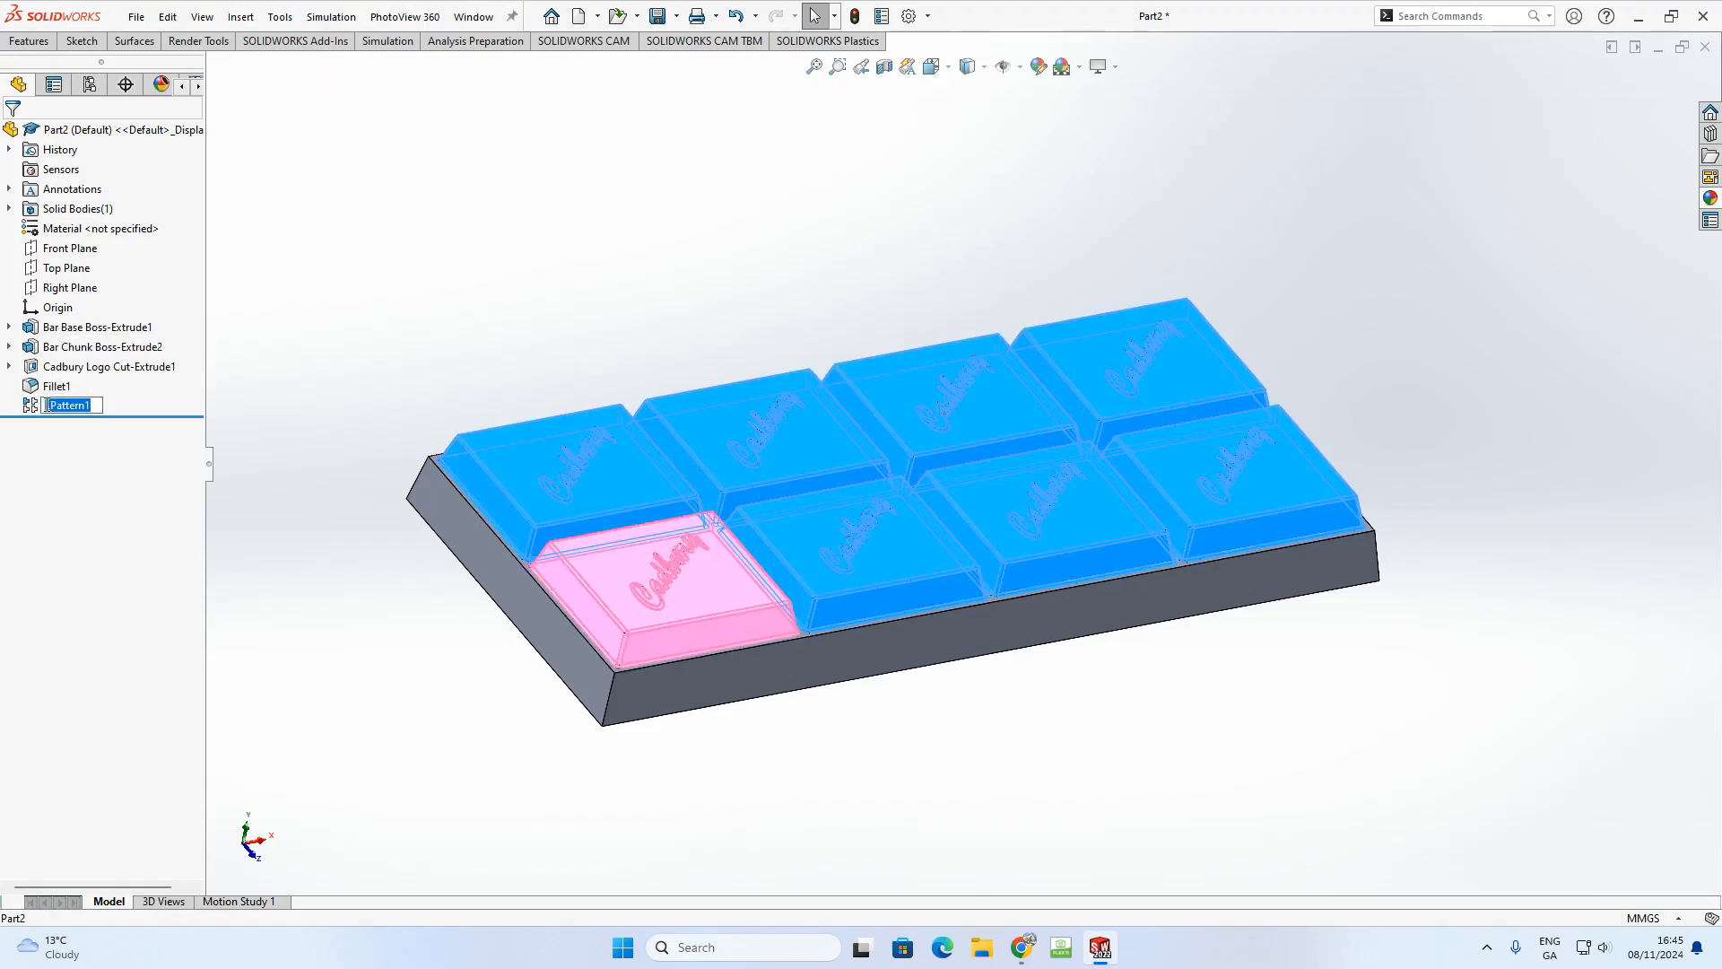
pyautogui.click(47, 406)
pyautogui.write('Bar Chunks')
pyautogui.click(490, 289)
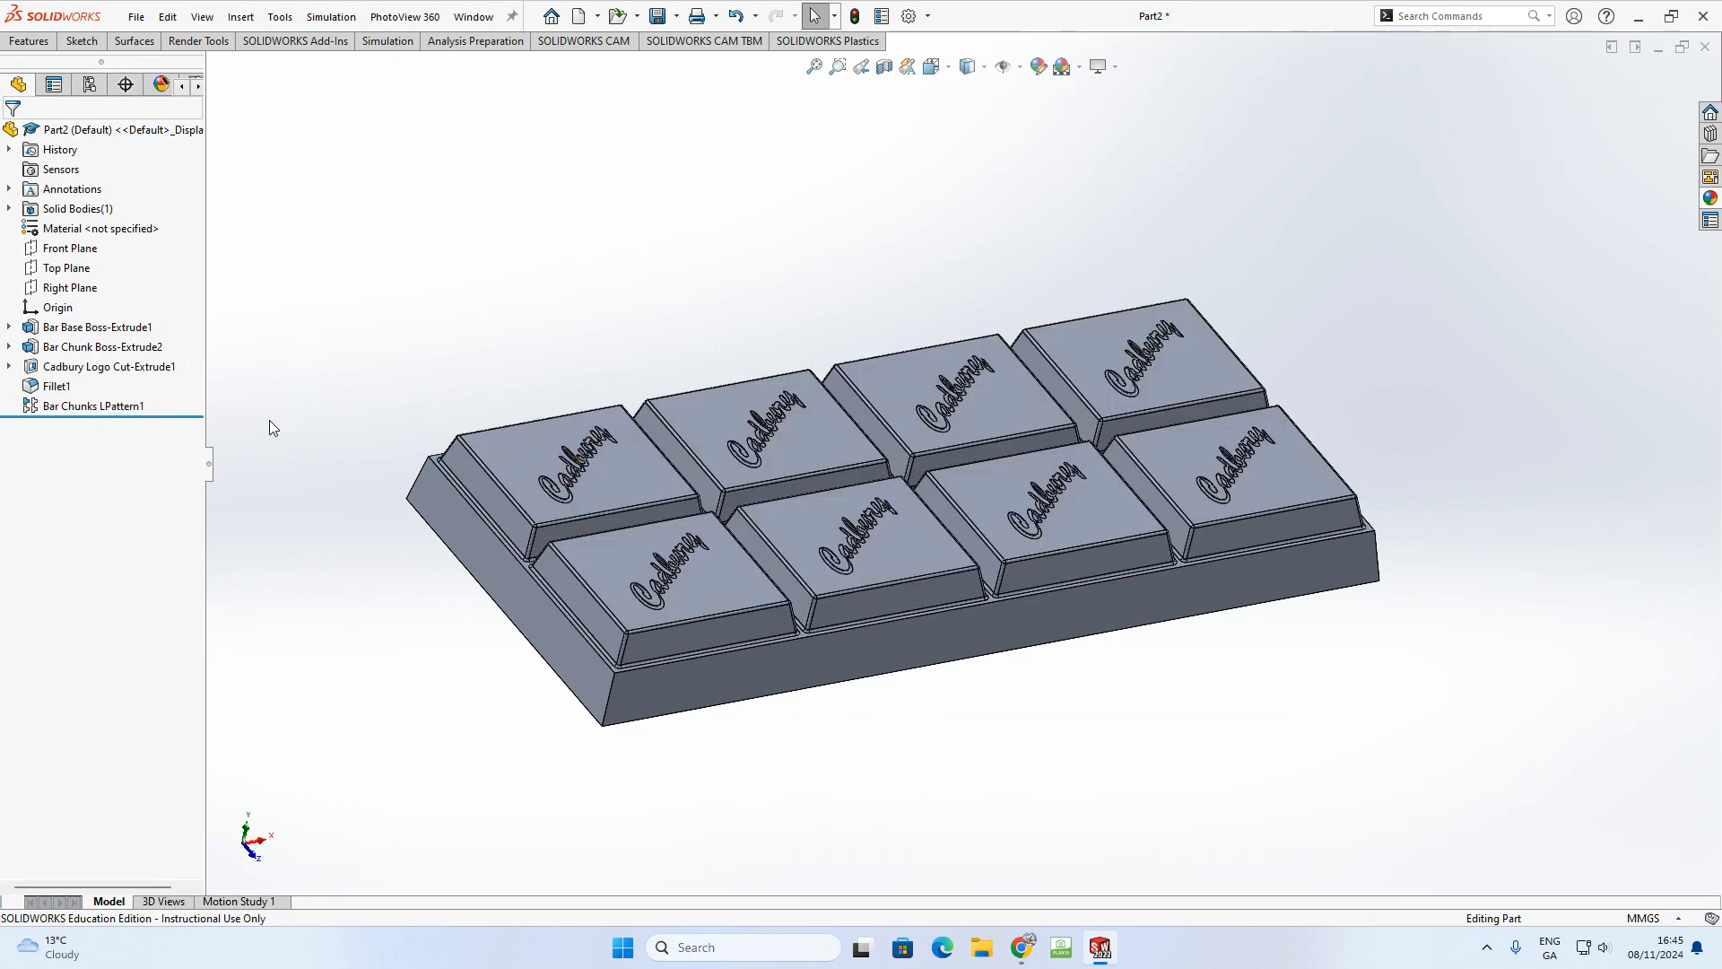
# - Open the color appearance settings for the entire Part2 rather than a single face, feature or body
pyautogui.scroll(4, 825, 475)
pyautogui.moveTo(788, 495); pyautogui.dragTo(764, 609, button='middle')
pyautogui.scroll(-1, 1034, 433)
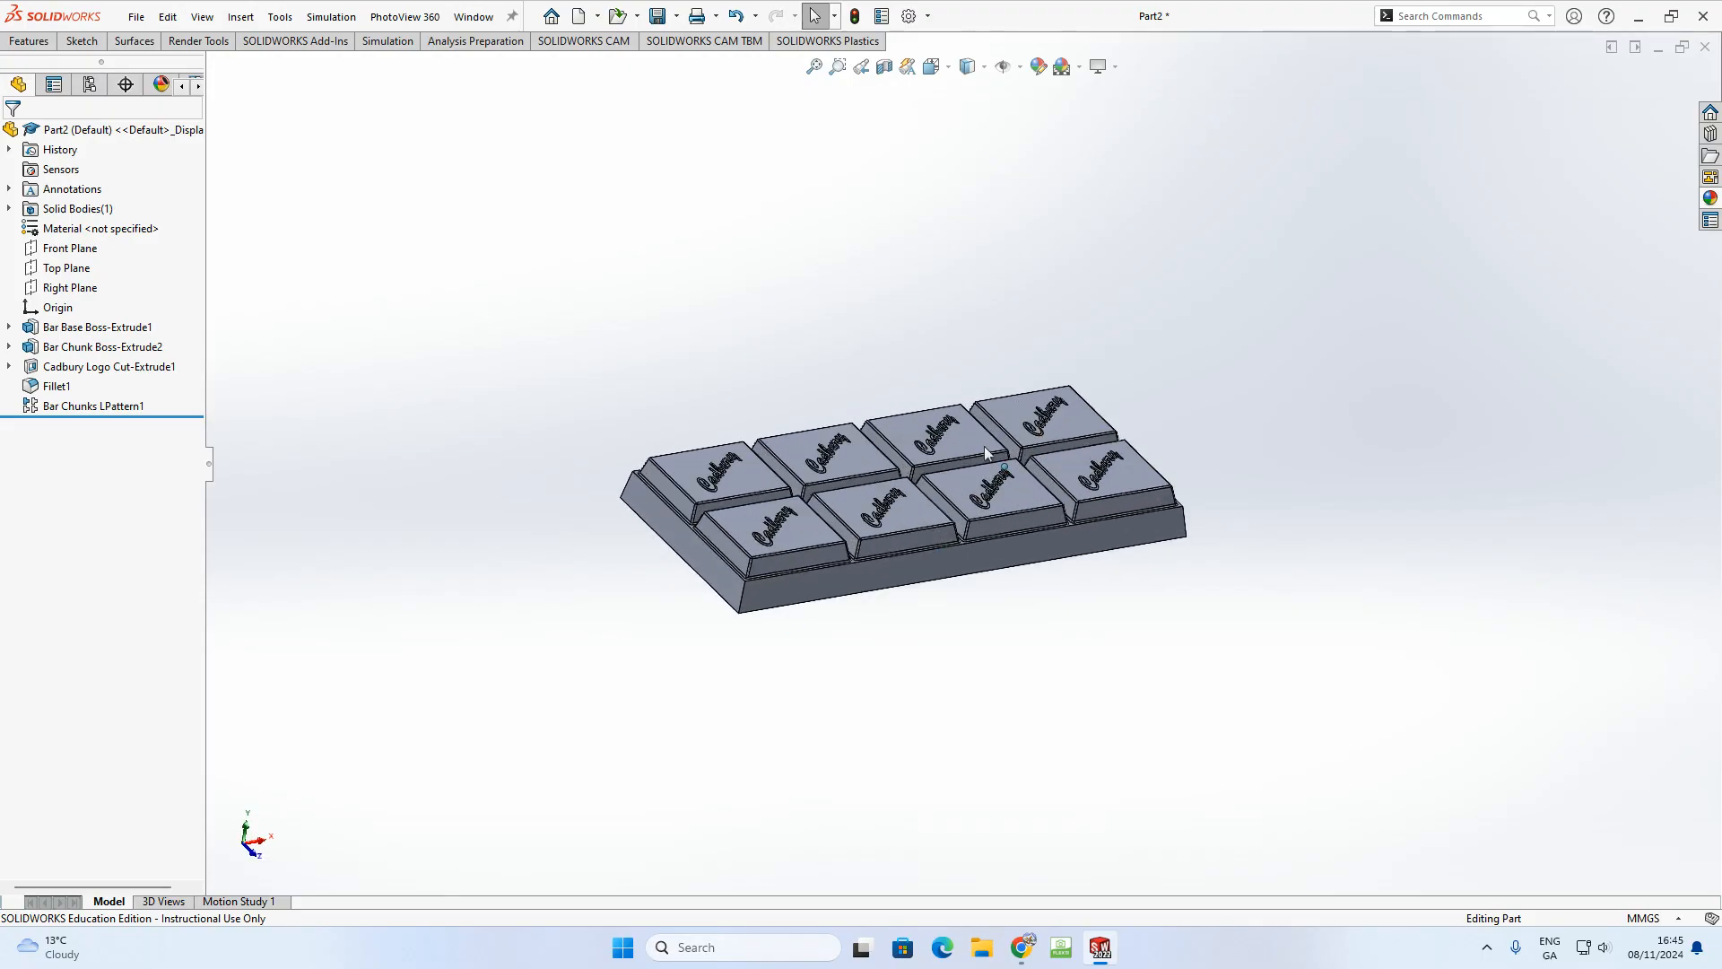
pyautogui.moveTo(985, 452); pyautogui.dragTo(911, 511, button='middle')
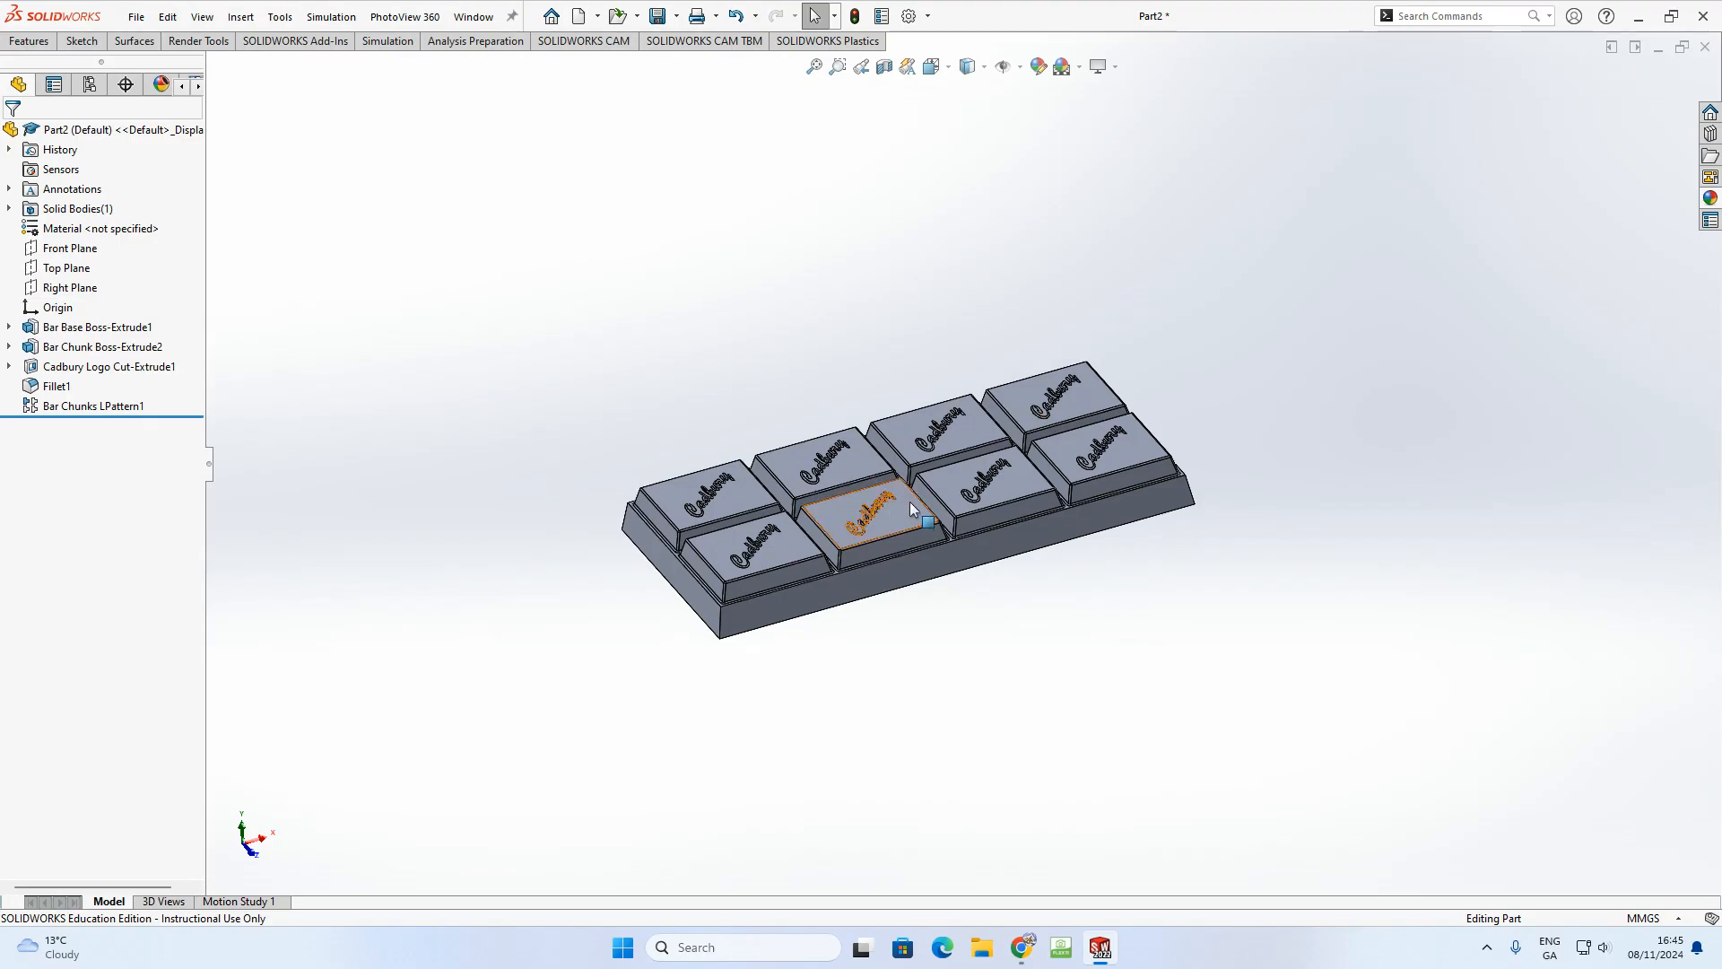
pyautogui.rightClick(911, 503)
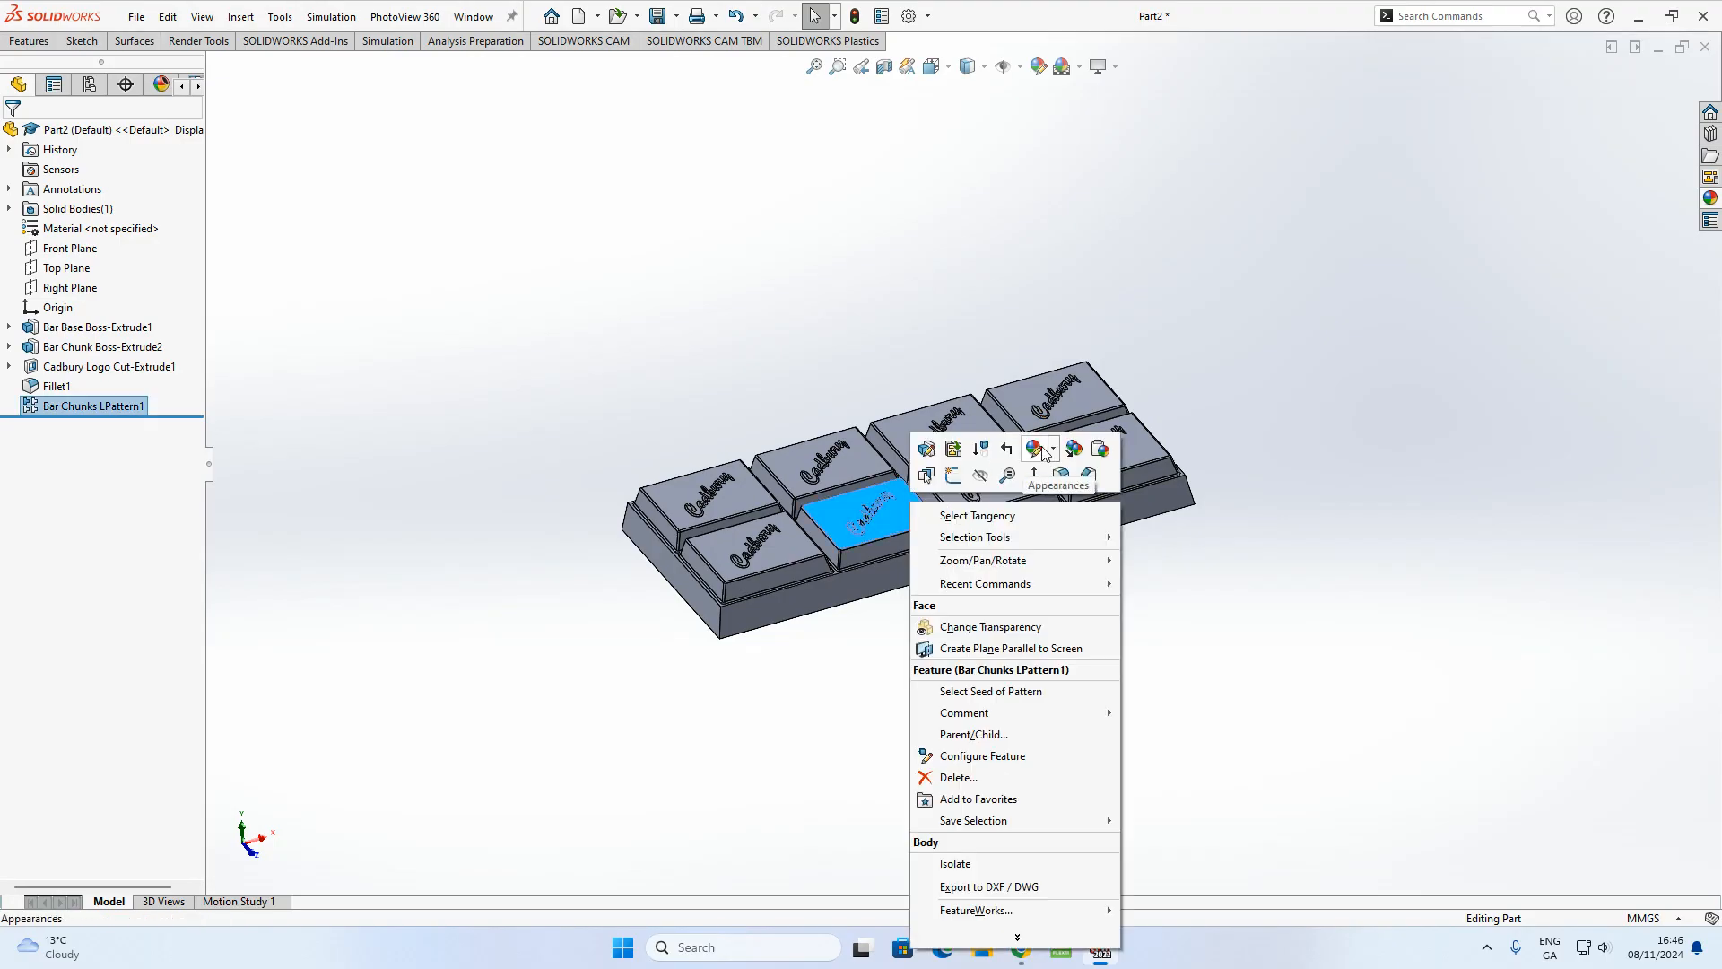
pyautogui.click(1055, 452)
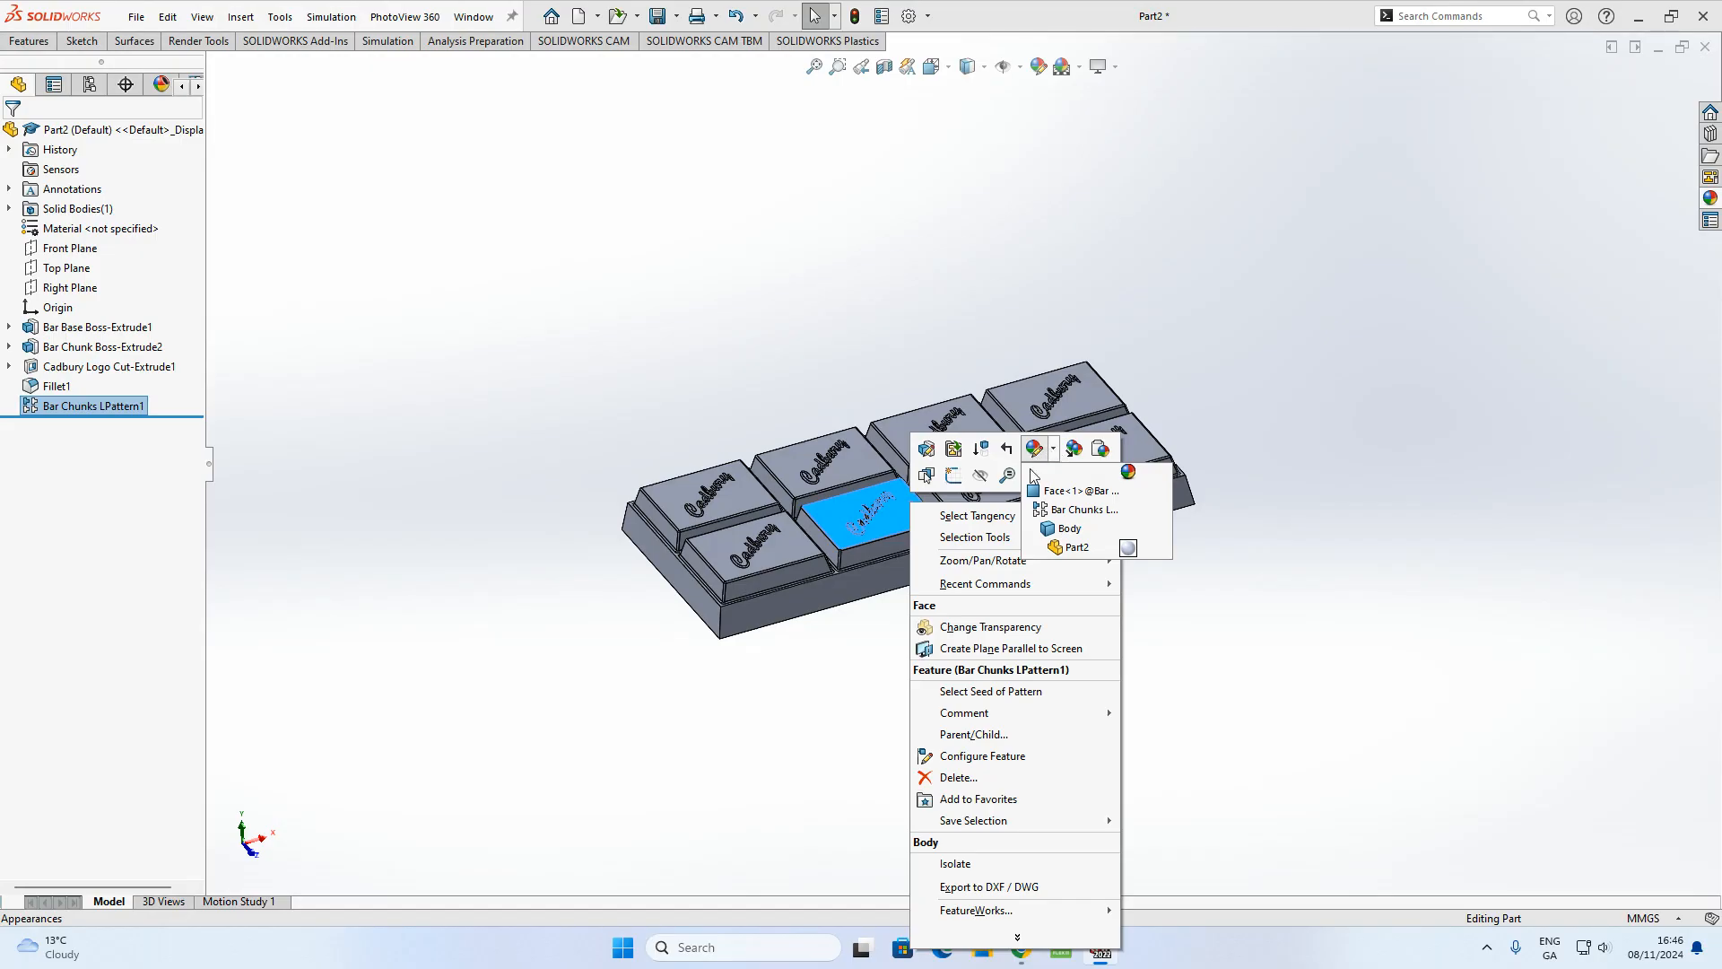
pyautogui.click(1075, 549)
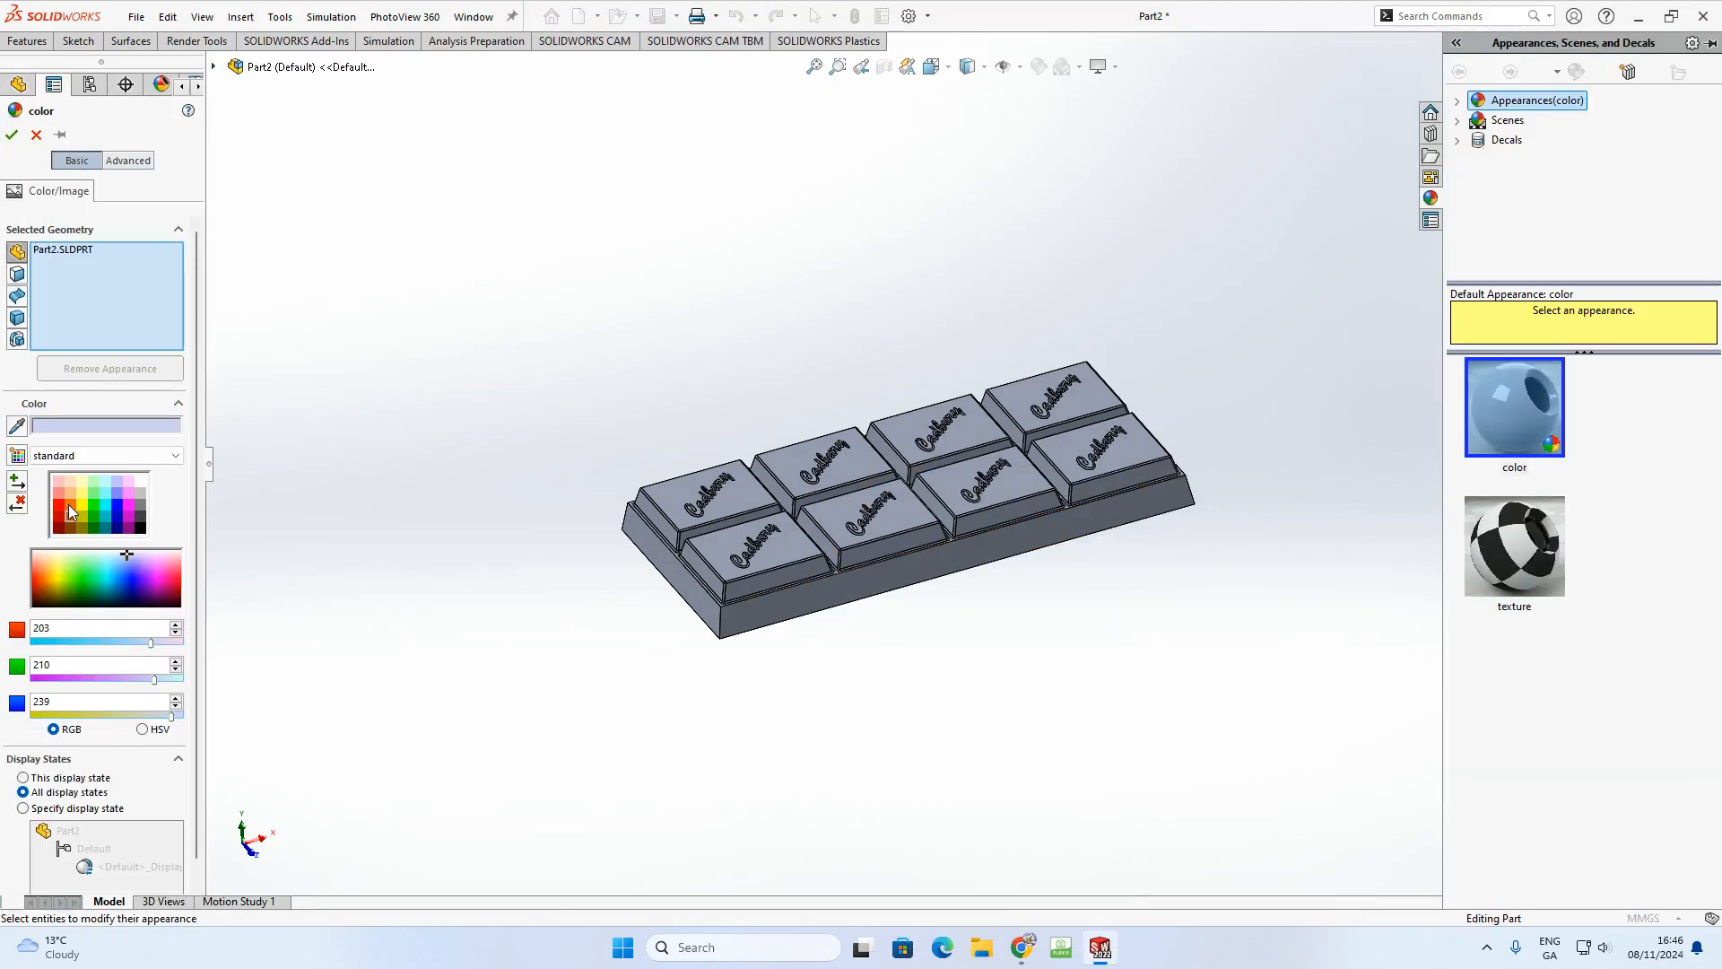
# - Try light orange (RGB 252, 188, 132) and dark brown (RGB 124, 60, 4) as the chocolate color on the whole bar
pyautogui.click(68, 505)
pyautogui.click(68, 493)
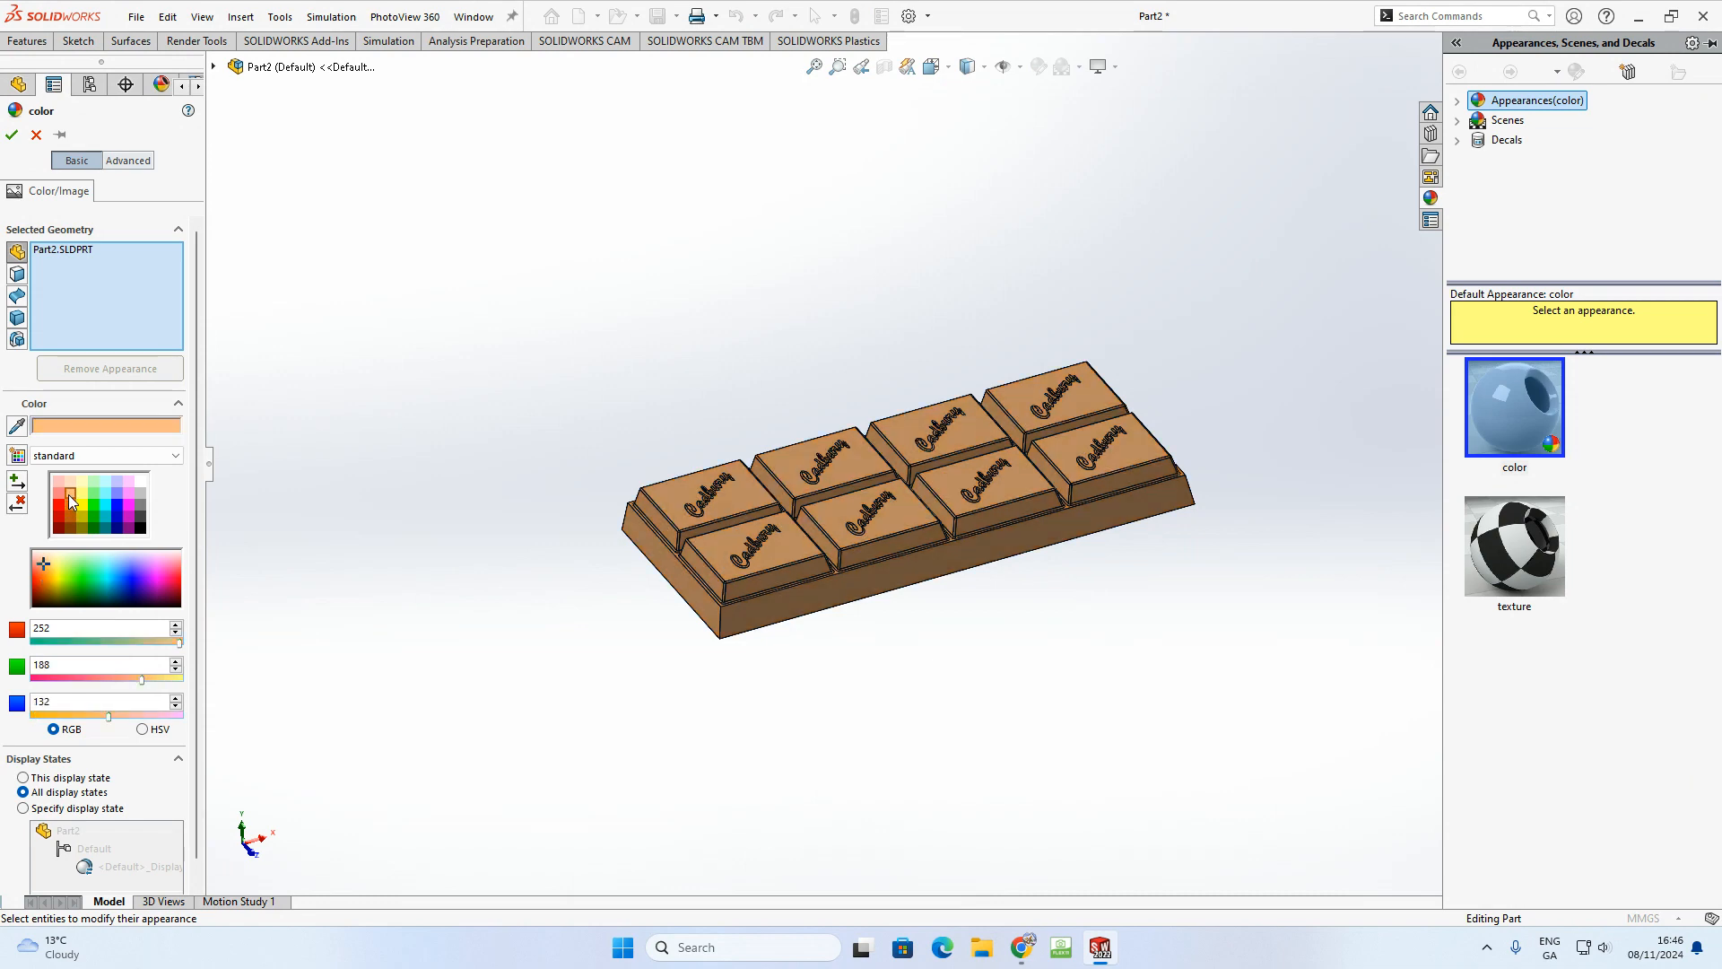
pyautogui.moveTo(450, 518); pyautogui.dragTo(739, 643, button='middle')
pyautogui.moveTo(728, 496); pyautogui.dragTo(682, 610, button='middle')
pyautogui.click(70, 527)
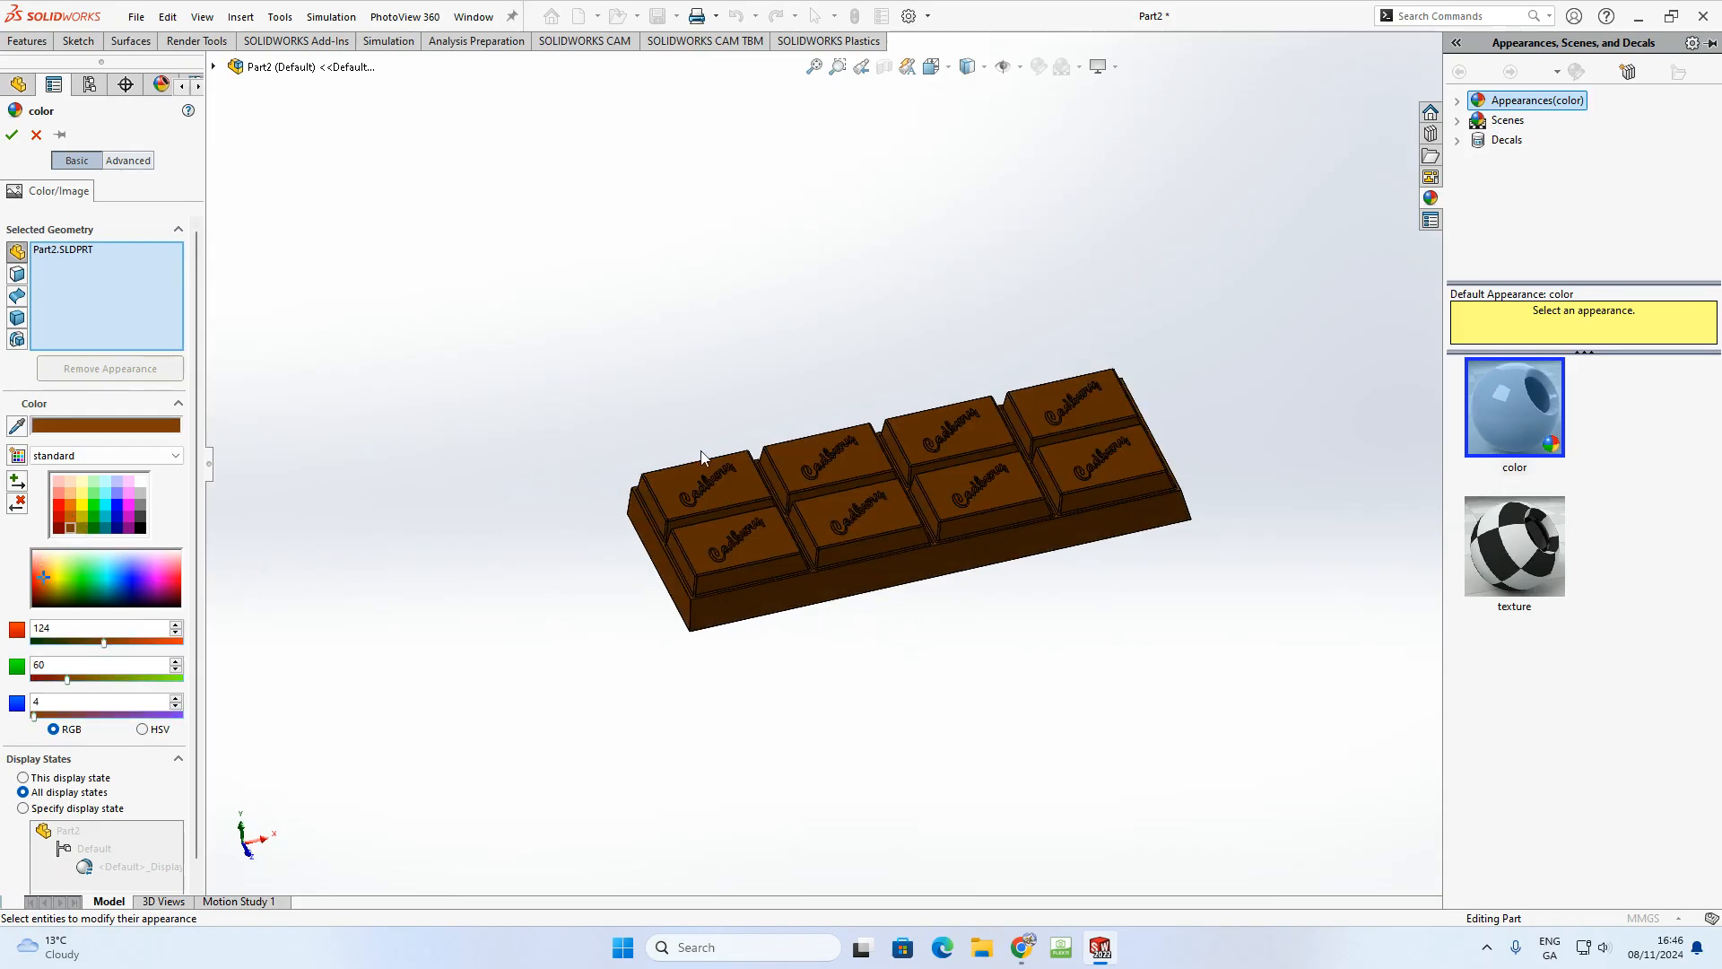
pyautogui.click(70, 524)
pyautogui.click(70, 492)
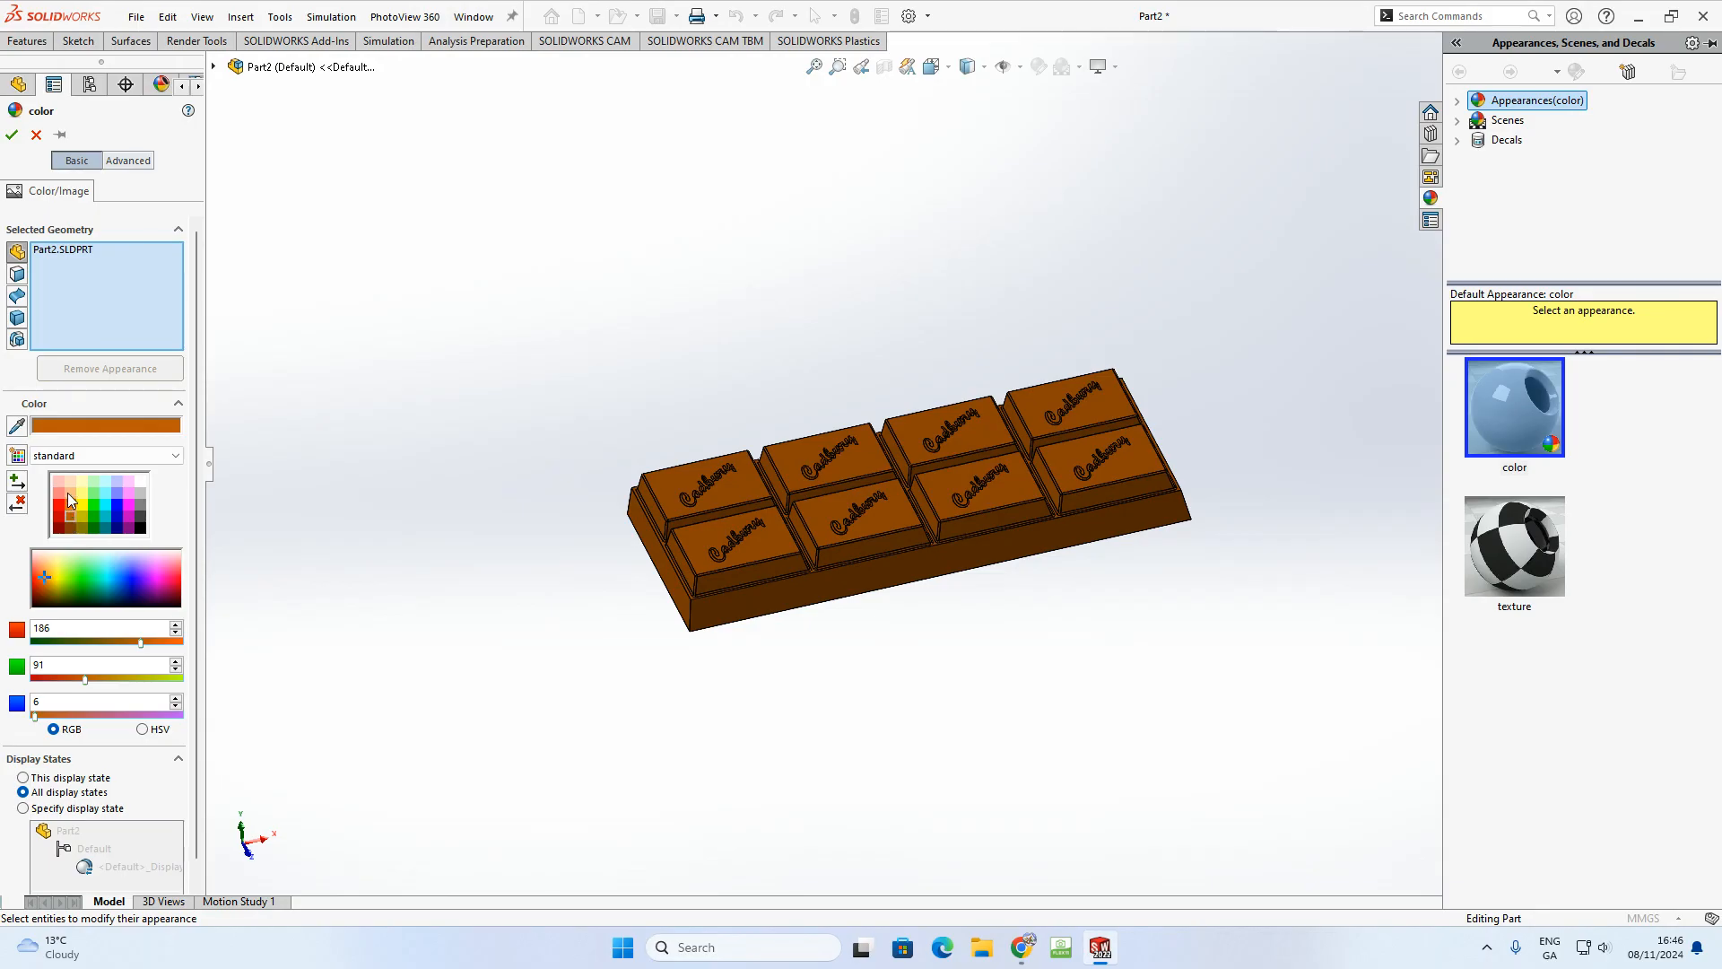
pyautogui.moveTo(636, 457); pyautogui.dragTo(757, 498, button='middle')
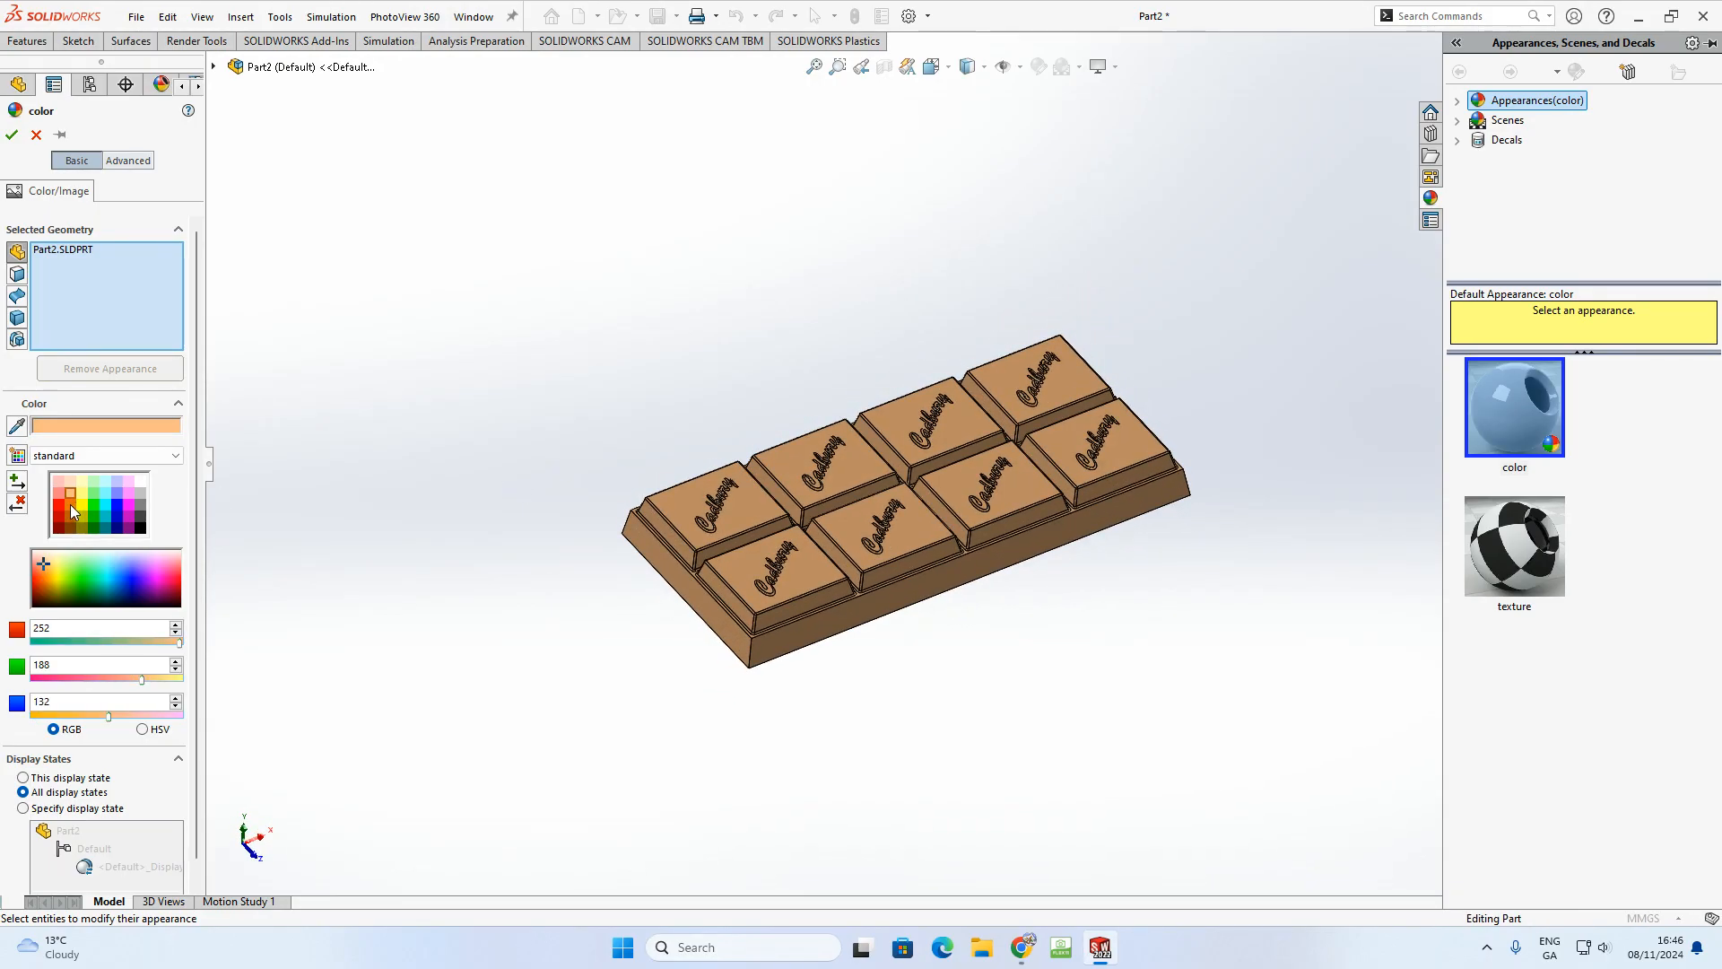
# - Color the whole part chocolate brown with the standard swatch RGB 186, 91, 6, and accept the appearance
pyautogui.click(70, 504)
pyautogui.click(71, 519)
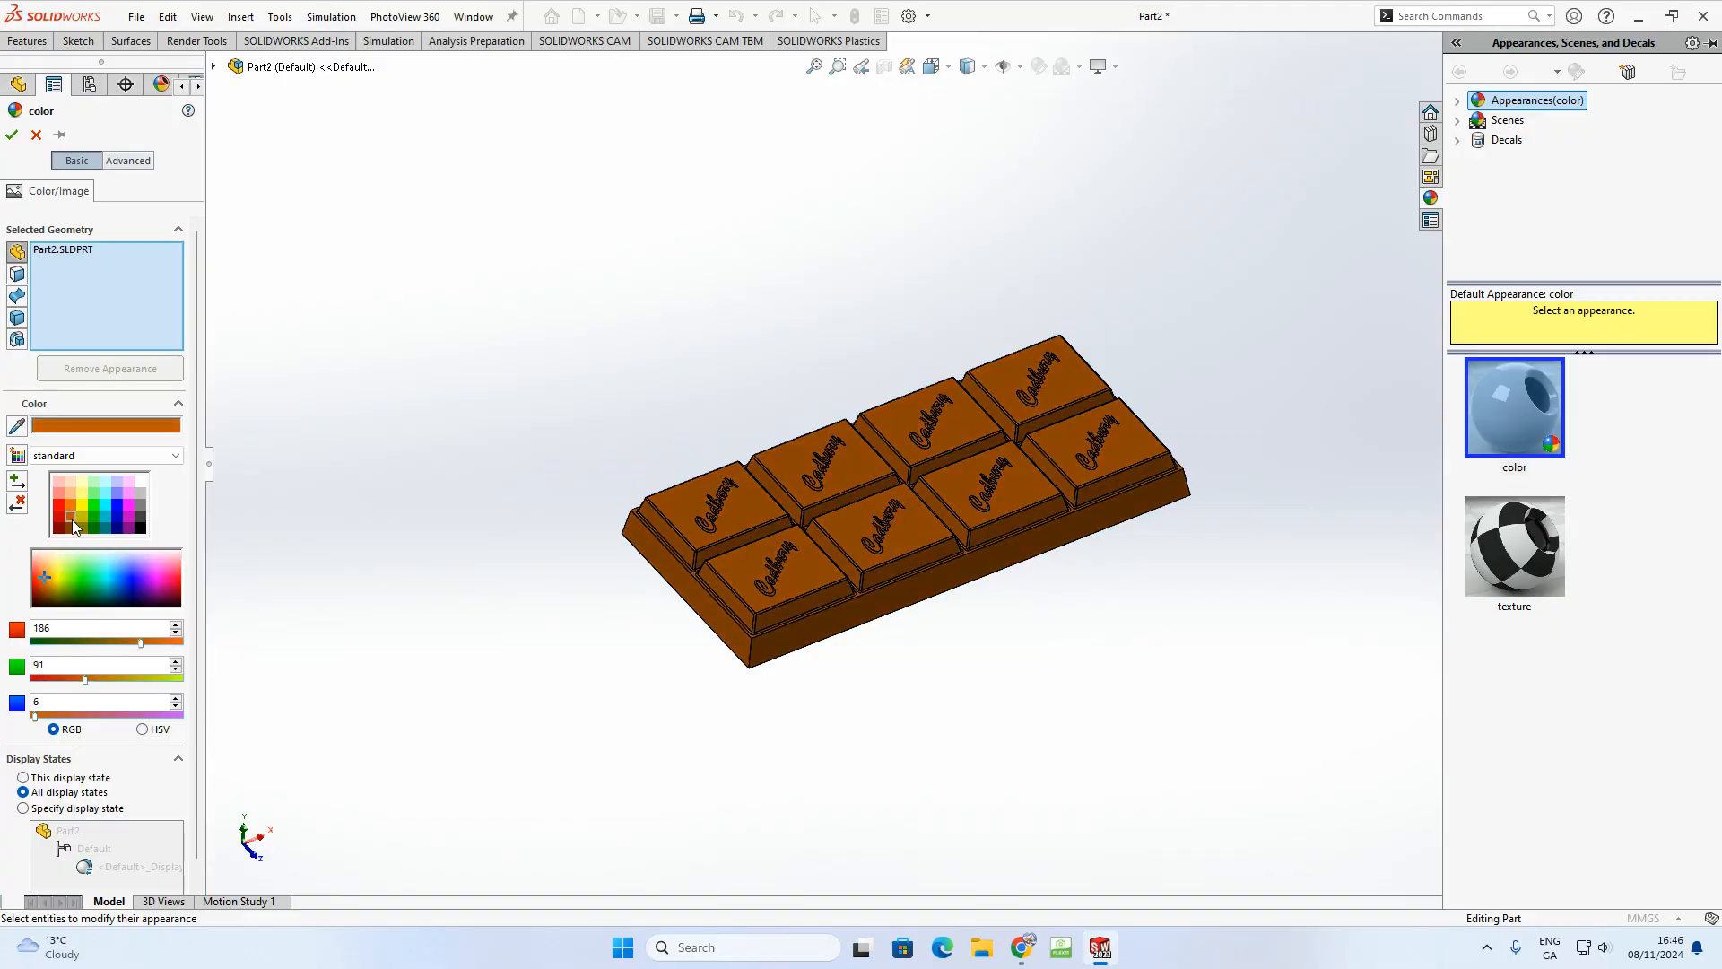
pyautogui.click(71, 528)
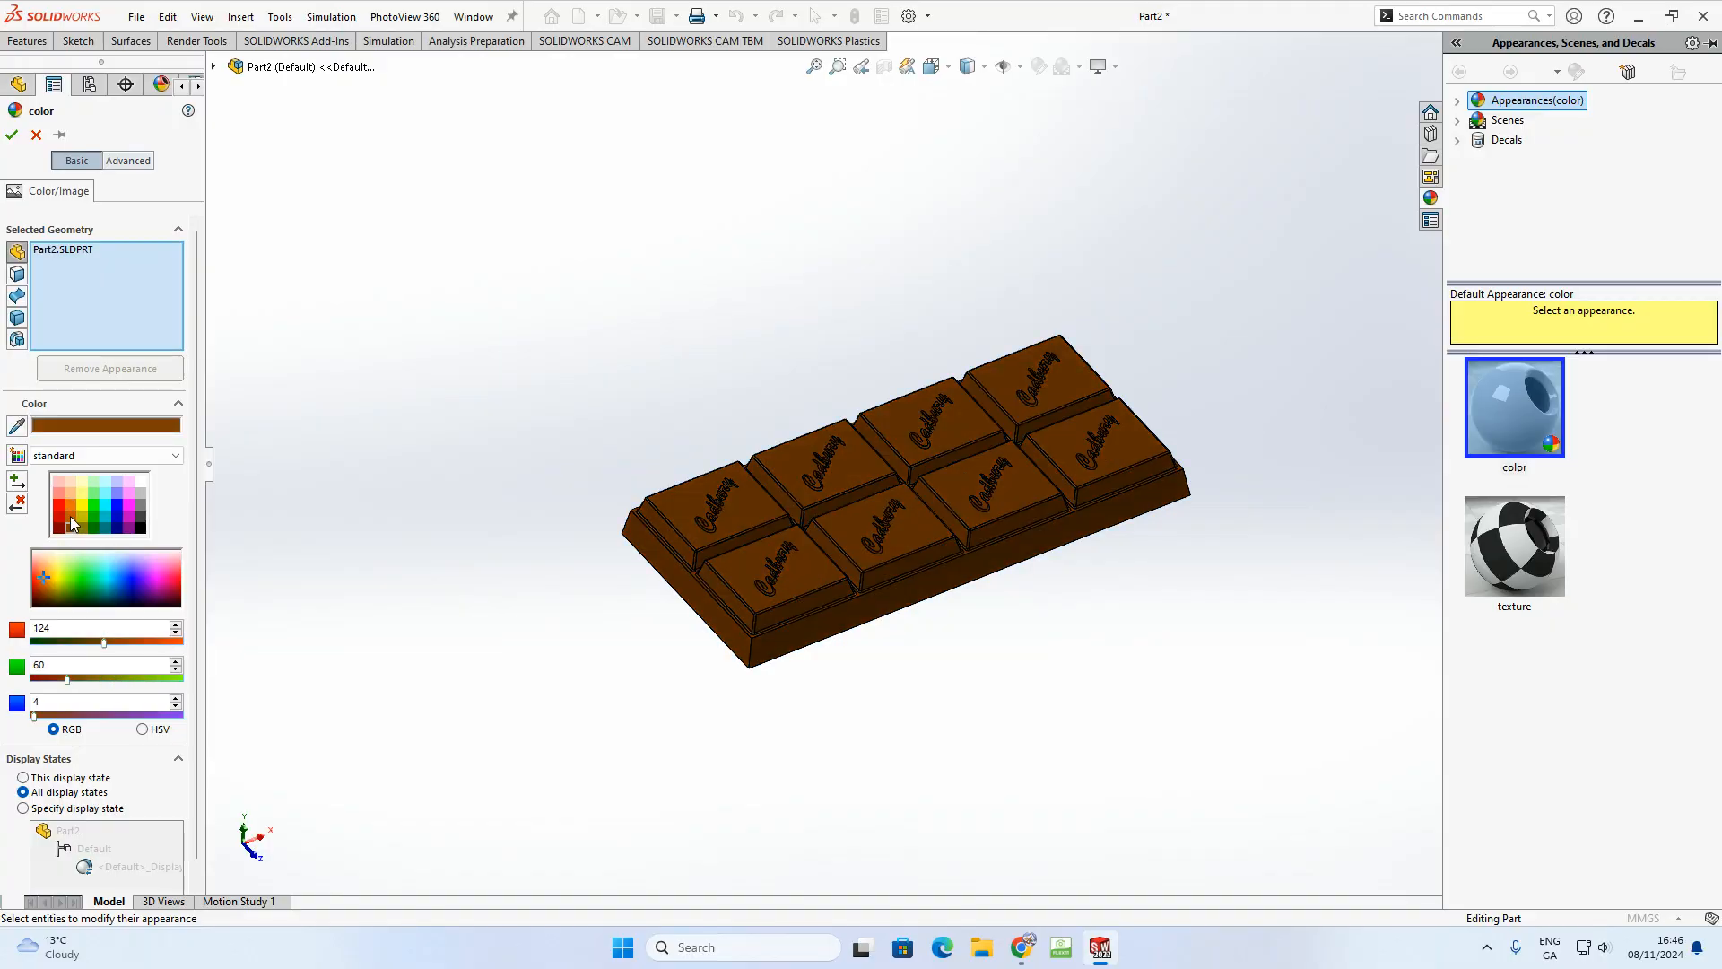
pyautogui.click(70, 516)
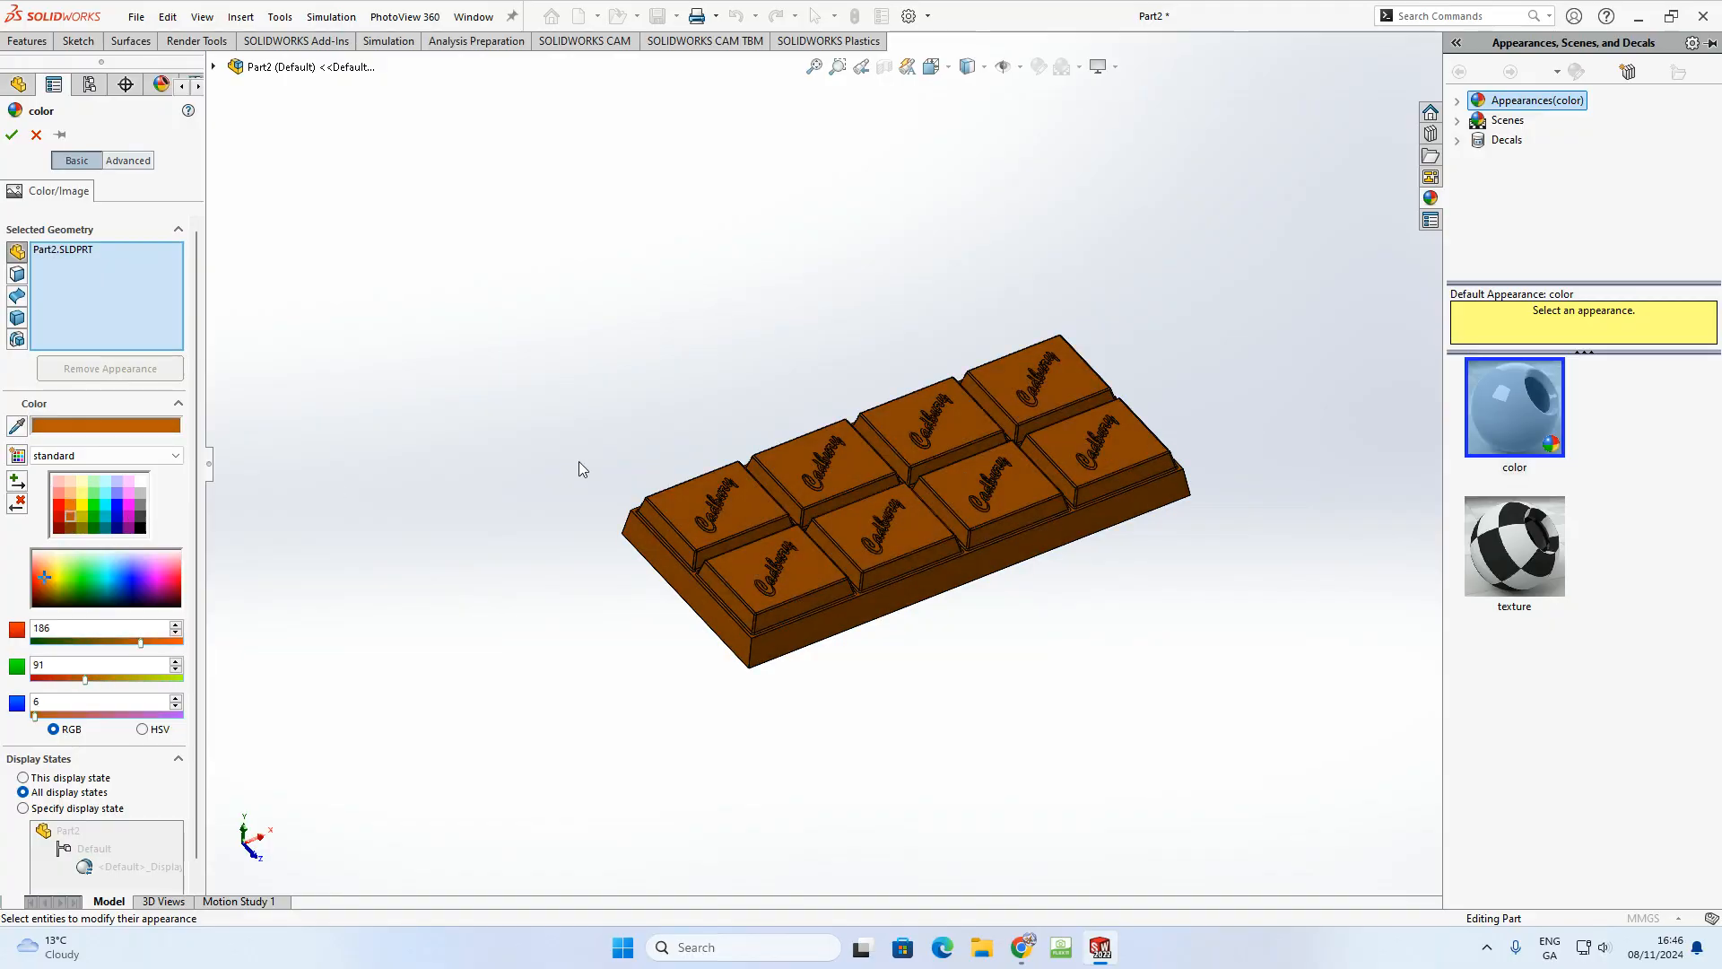
pyautogui.click(12, 136)
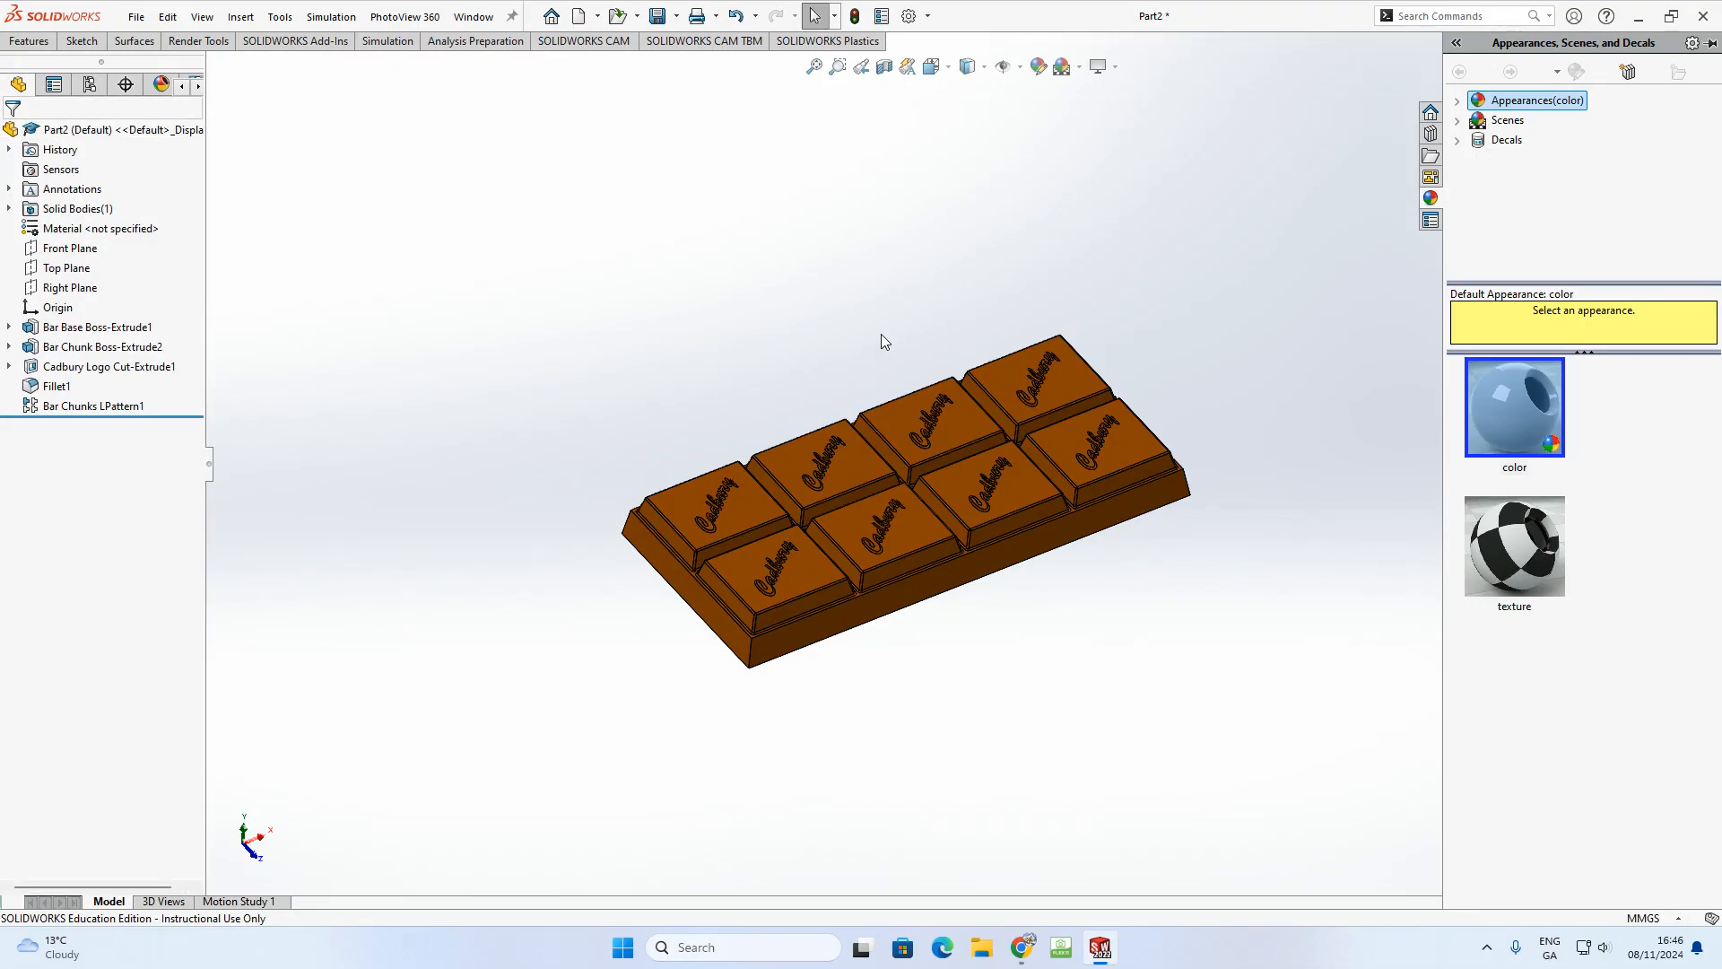
pyautogui.click(1310, 119)
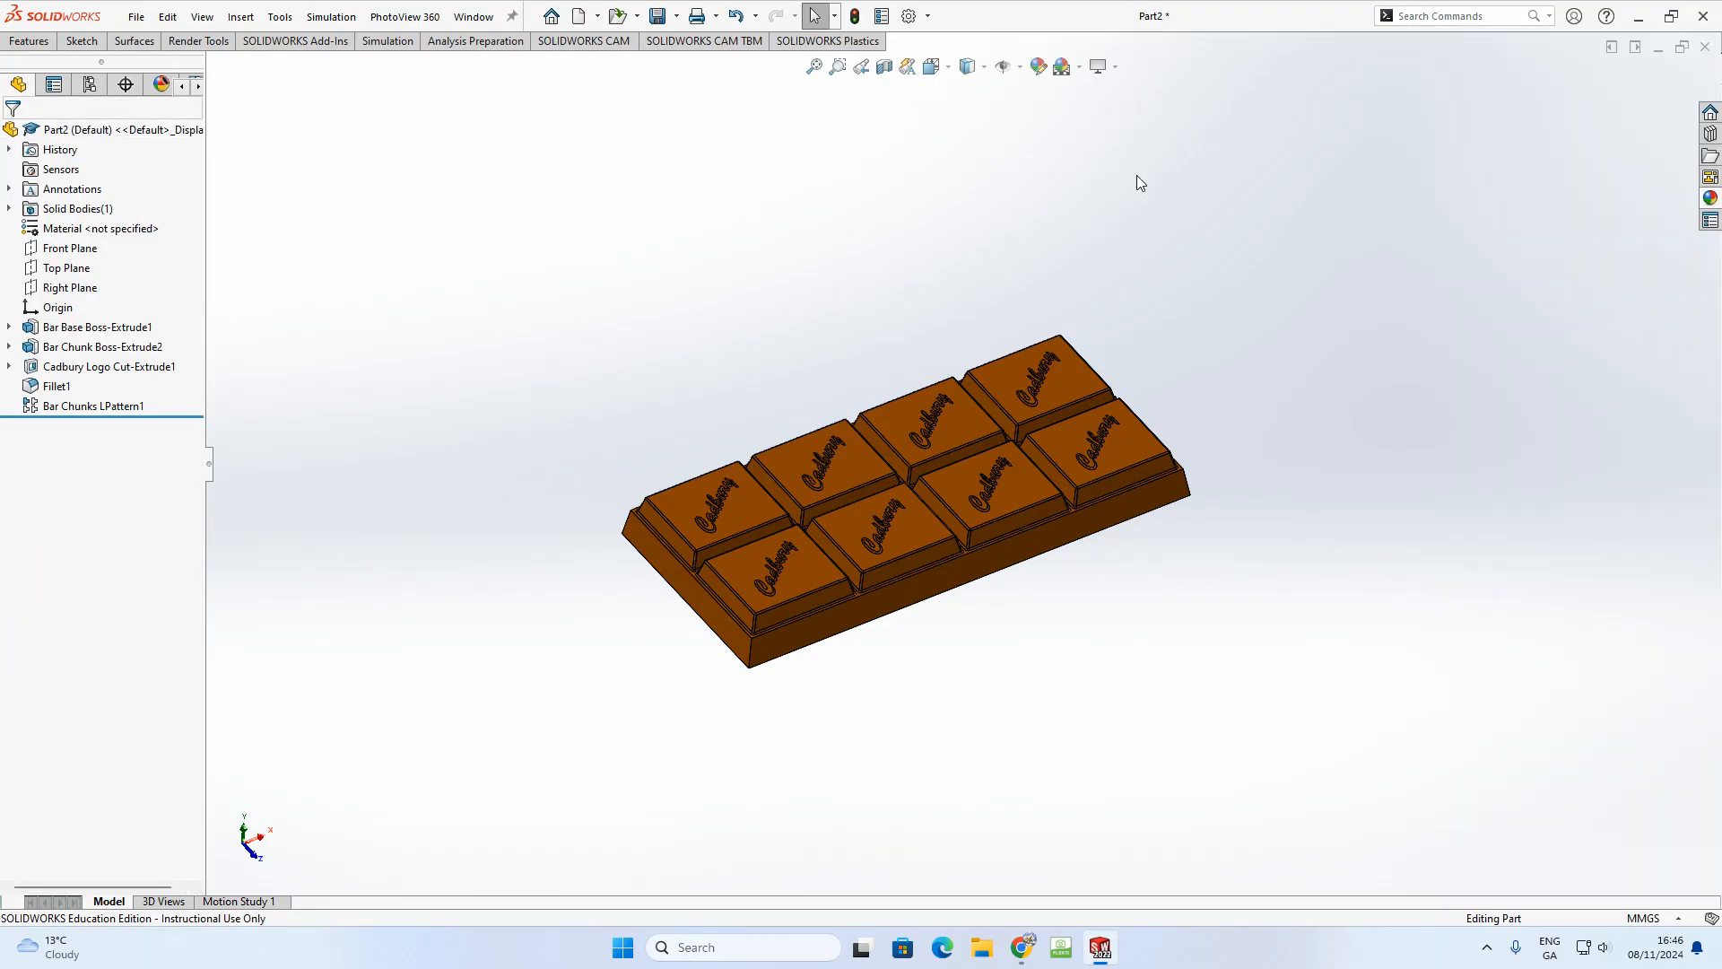
pyautogui.moveTo(779, 567); pyautogui.dragTo(861, 484, button='middle')
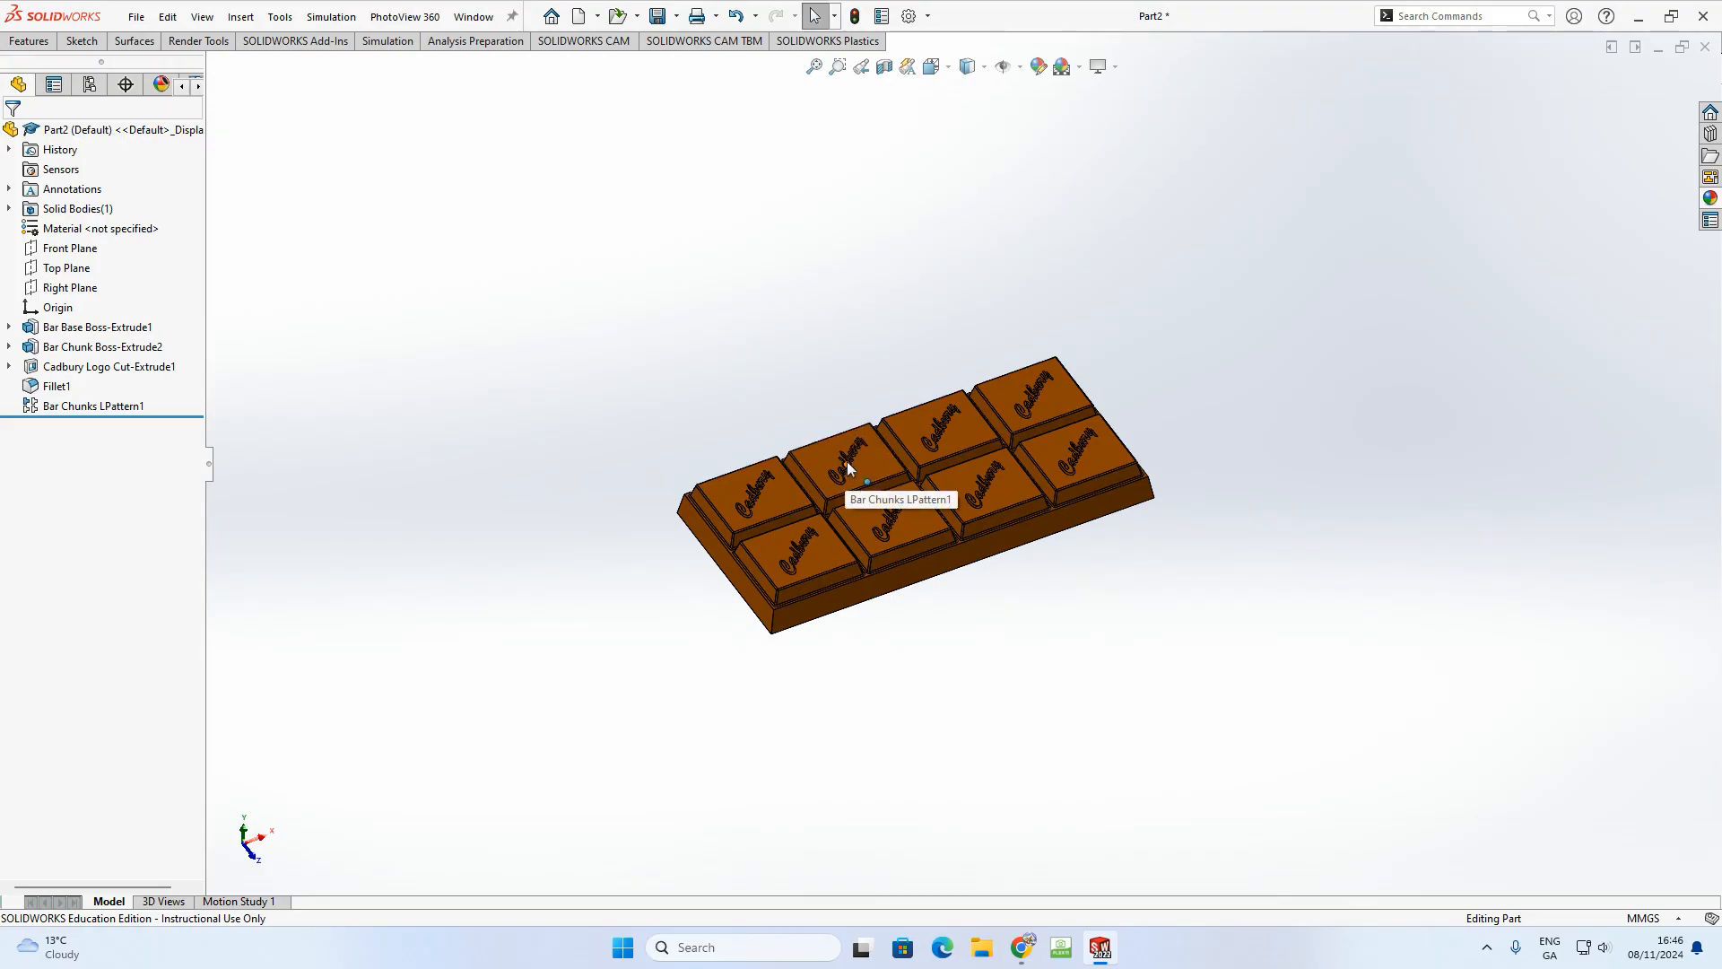
# - Save the part as "Chocolate Bar 2" in the Chocolate Bar folder, keeping the SOLIDWORKS Part file type
pyautogui.click(137, 22)
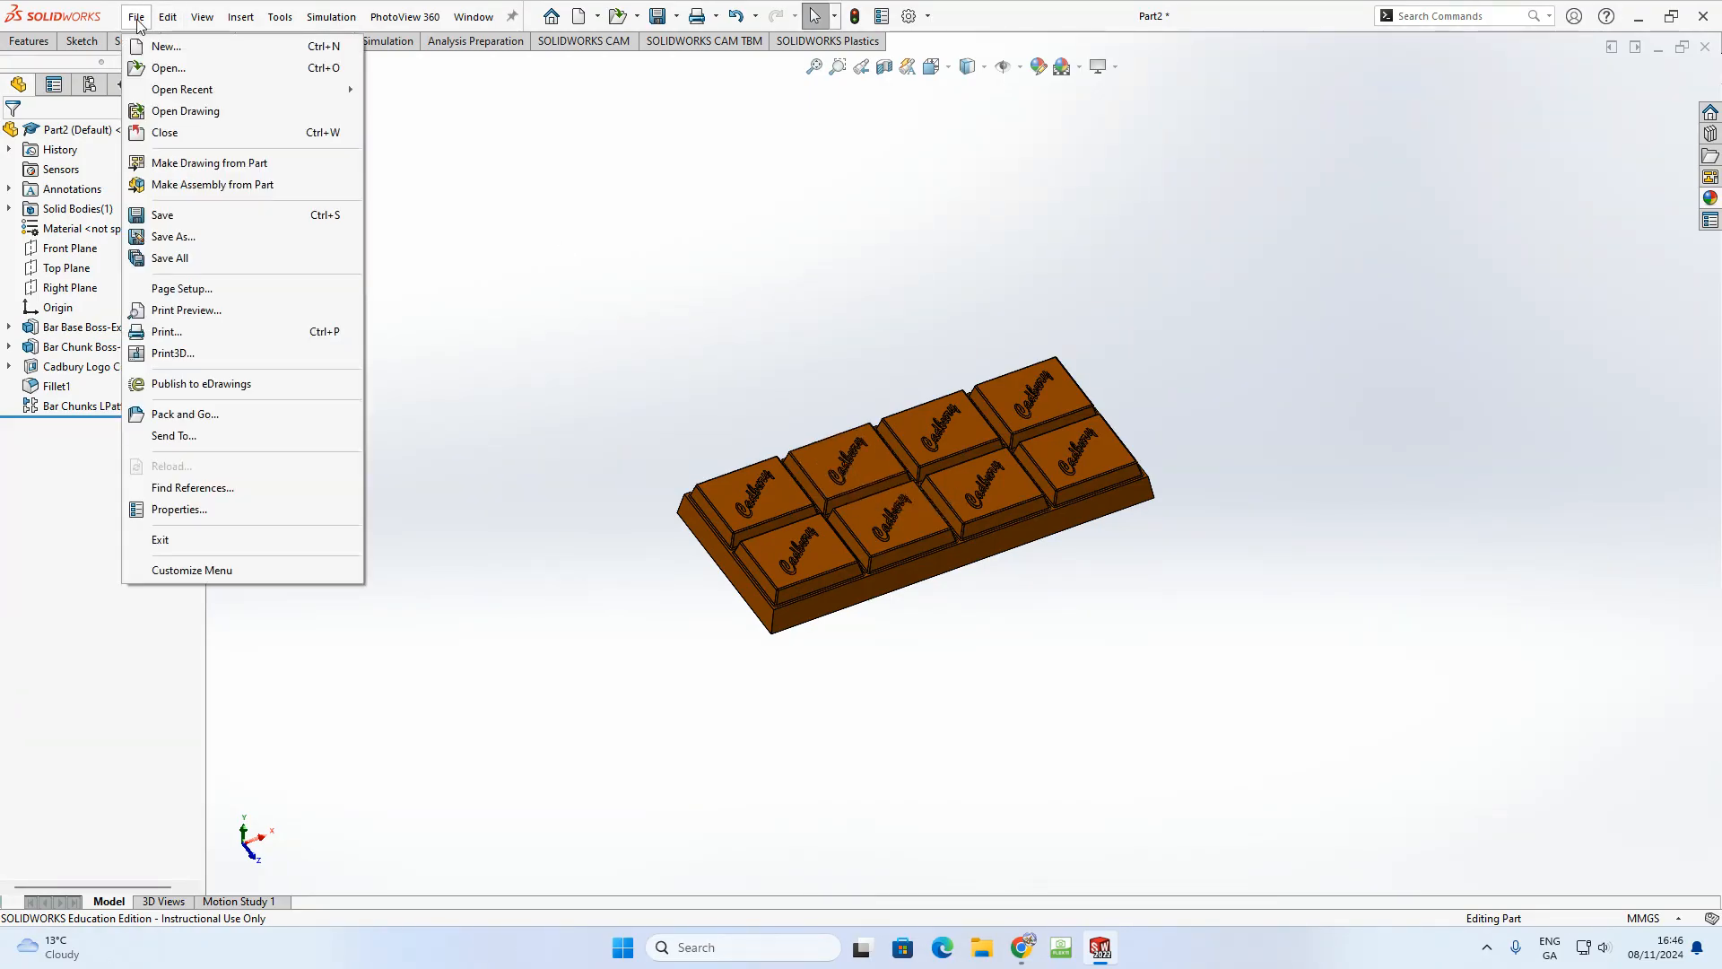
pyautogui.click(206, 238)
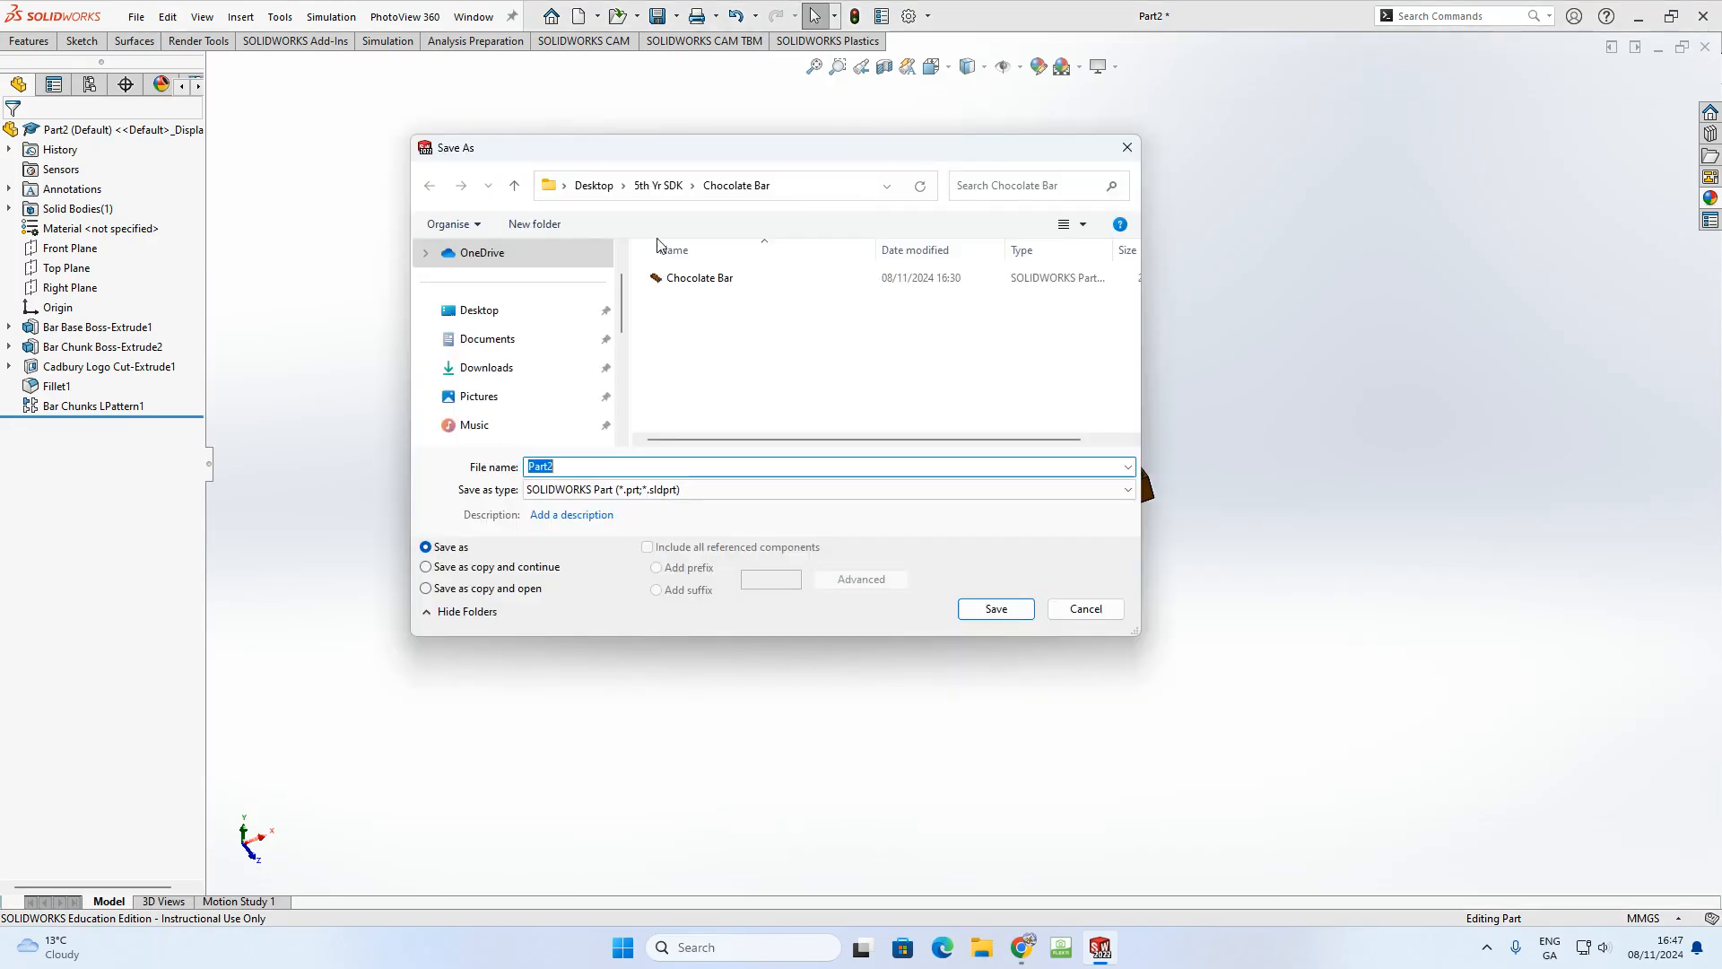
pyautogui.click(572, 467)
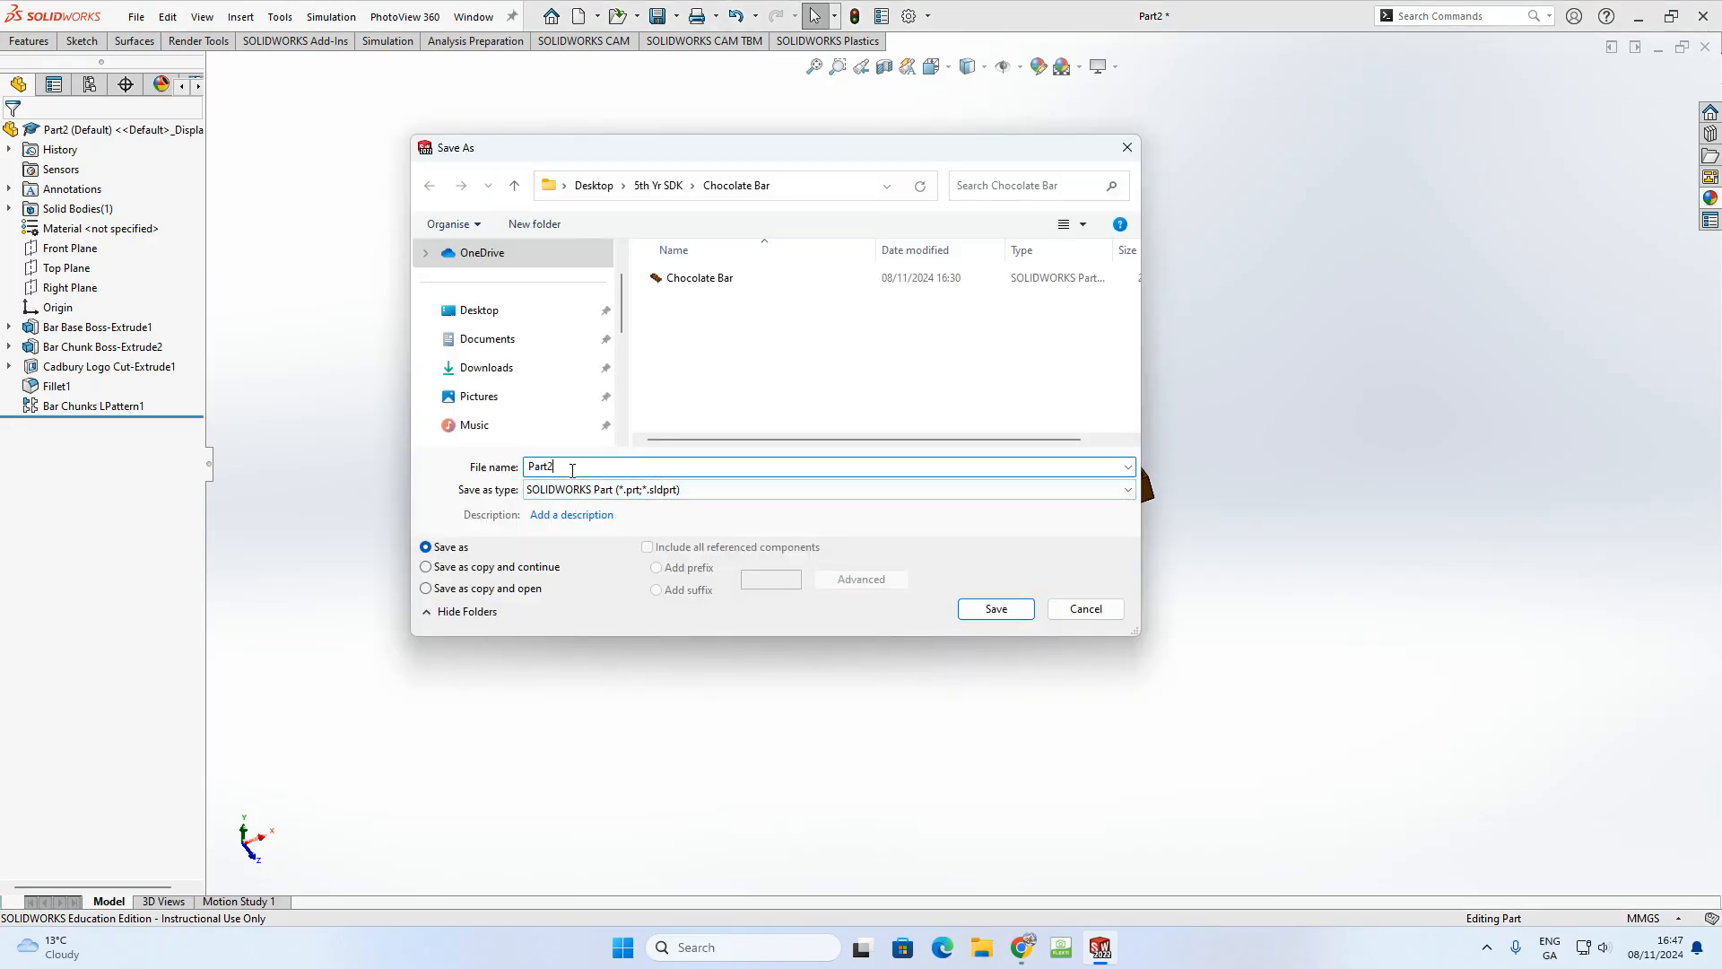
pyautogui.write('Bar 2')
pyautogui.hotkey('ctrl', 'a')
pyautogui.write('P')
pyautogui.write('C')
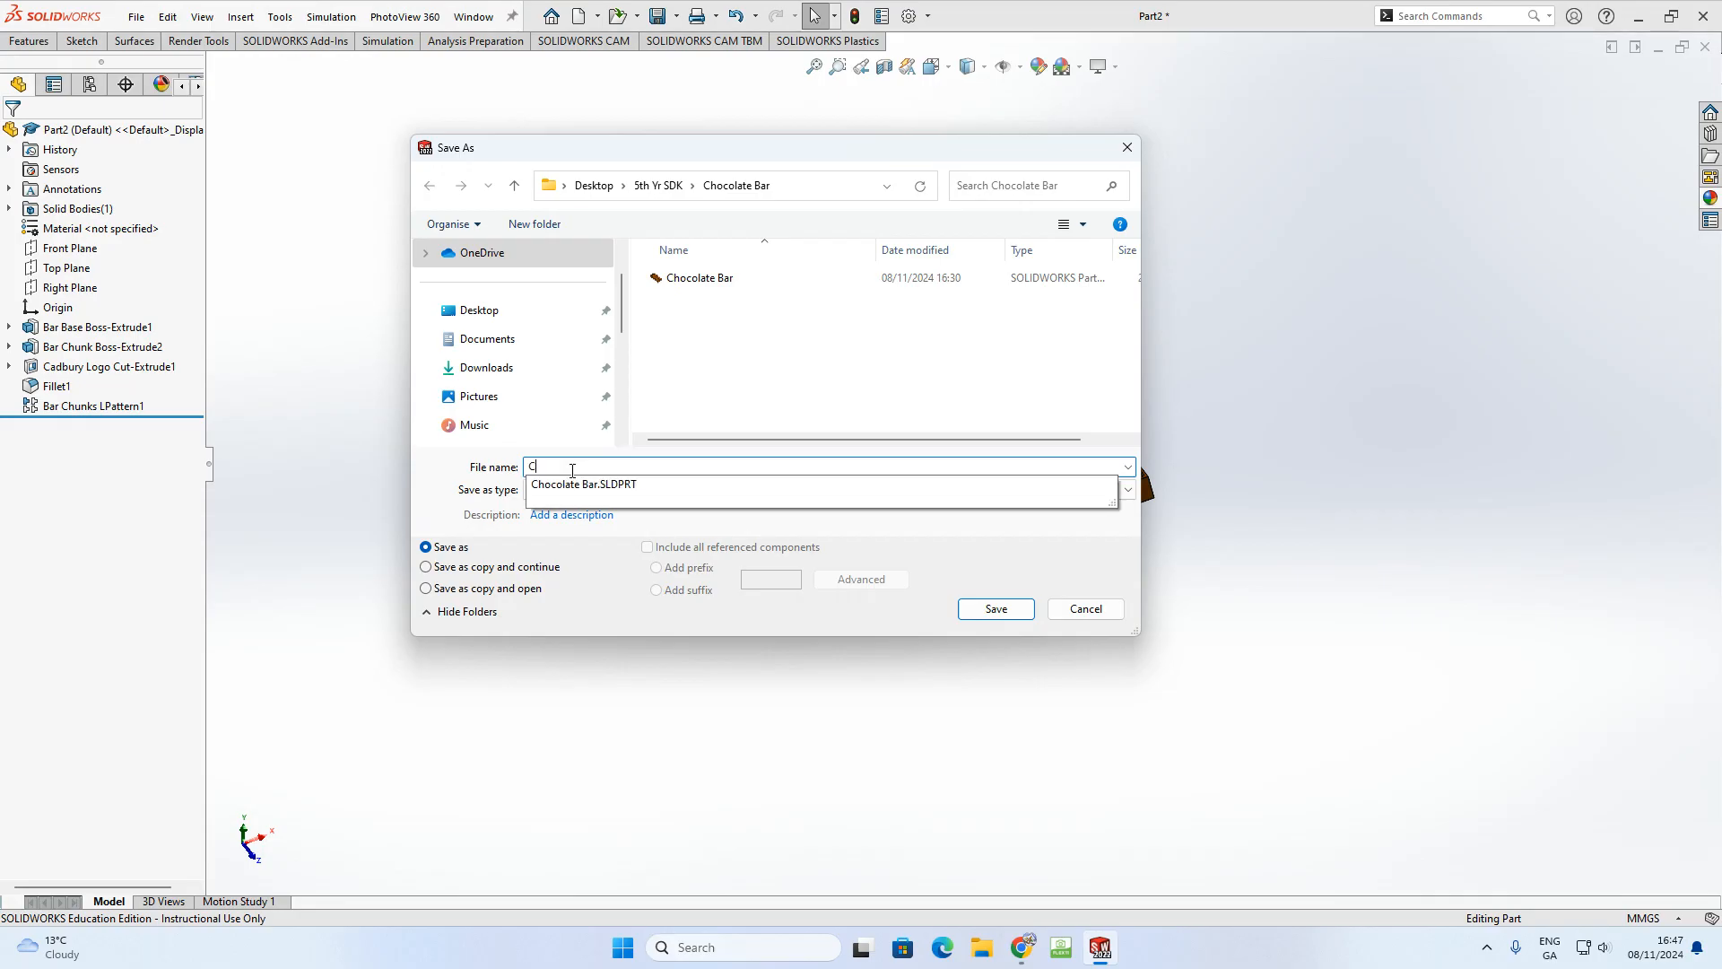
pyautogui.write('hocolate bar 2')
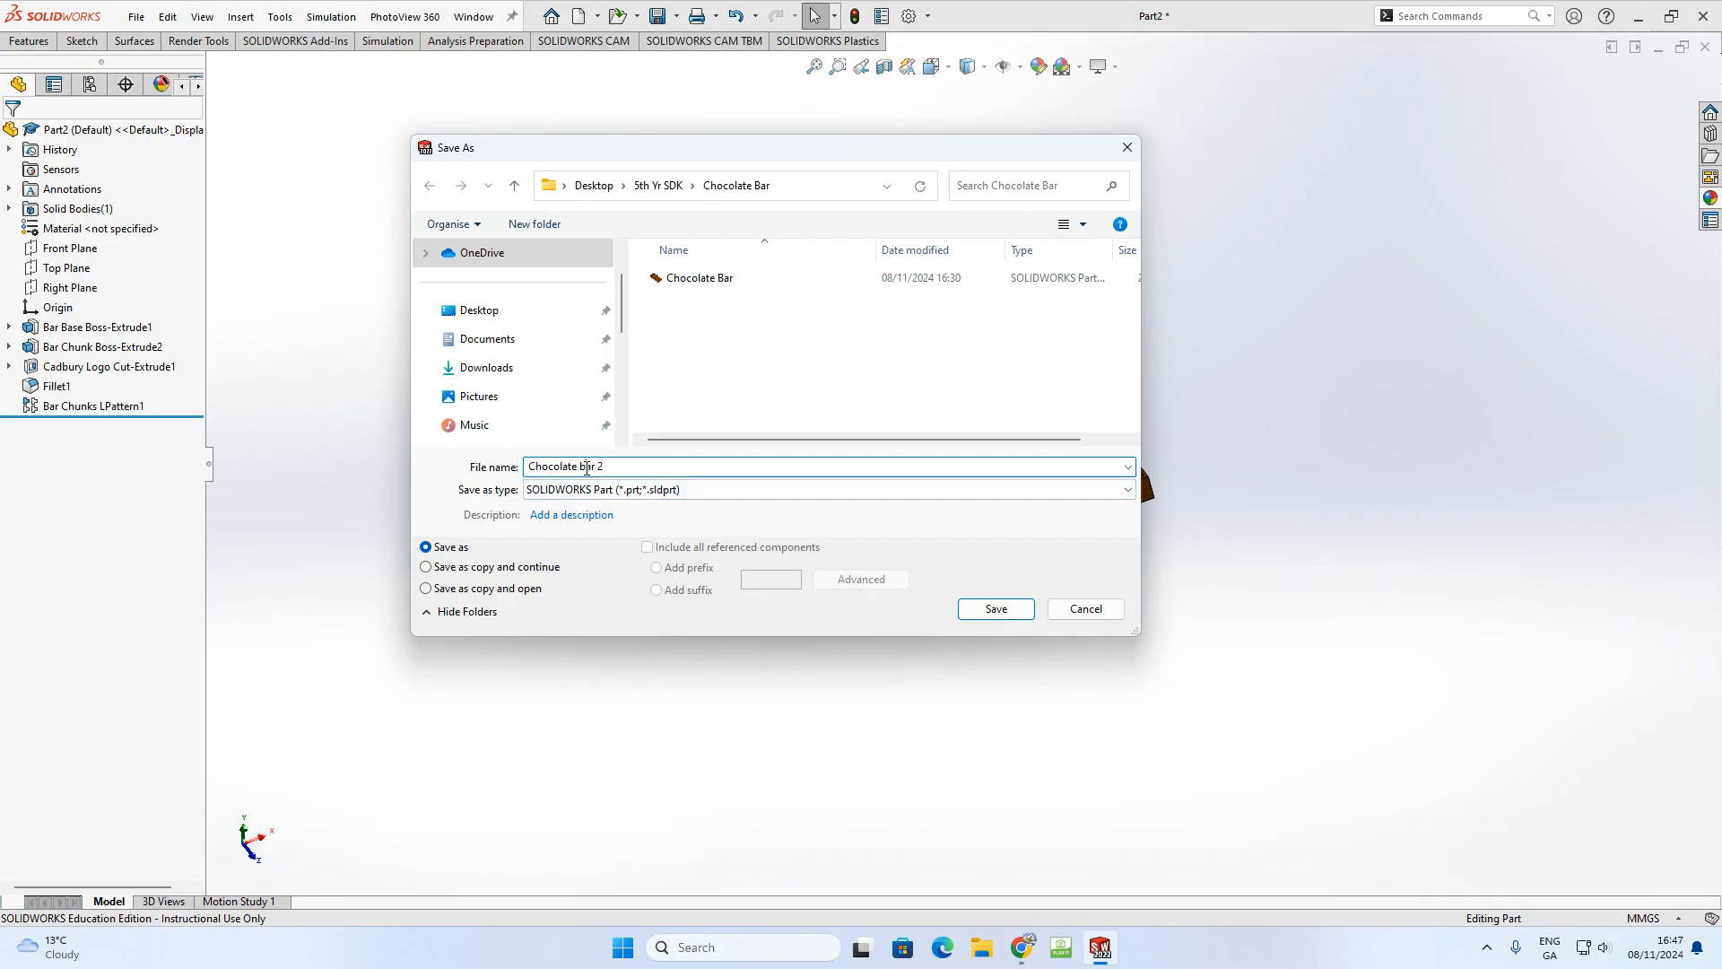
pyautogui.click(587, 468)
pyautogui.press('BackSpace')
pyautogui.write('B')
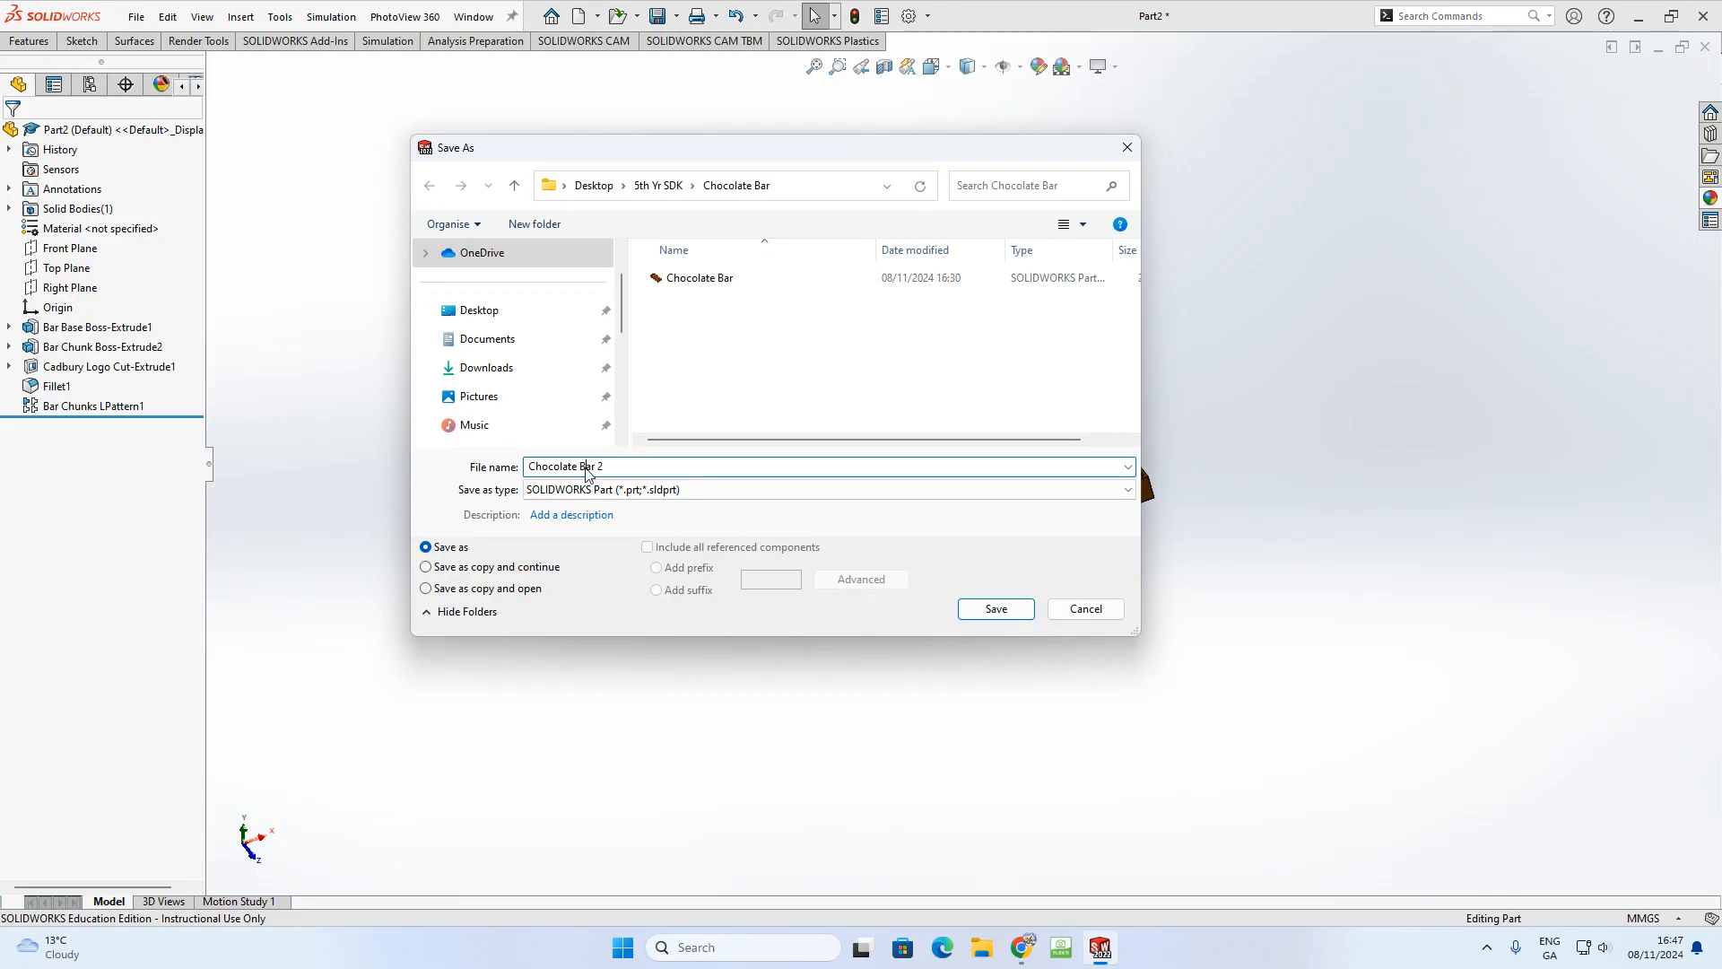
pyautogui.click(1026, 611)
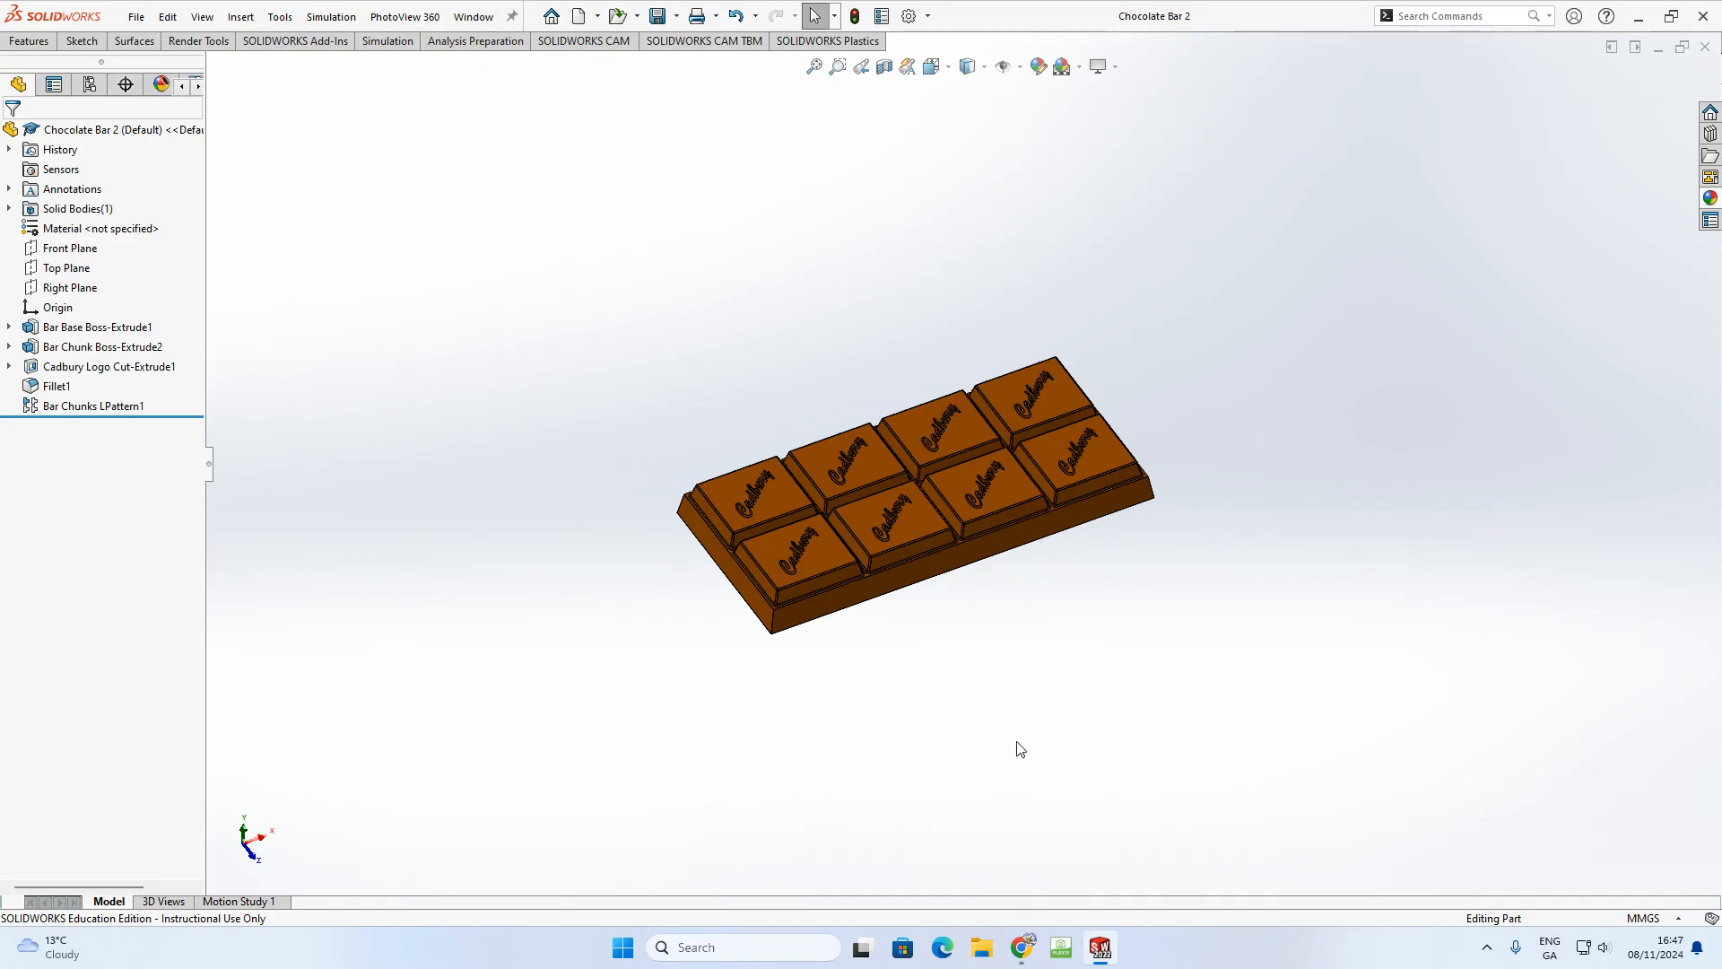
pyautogui.moveTo(1022, 947)
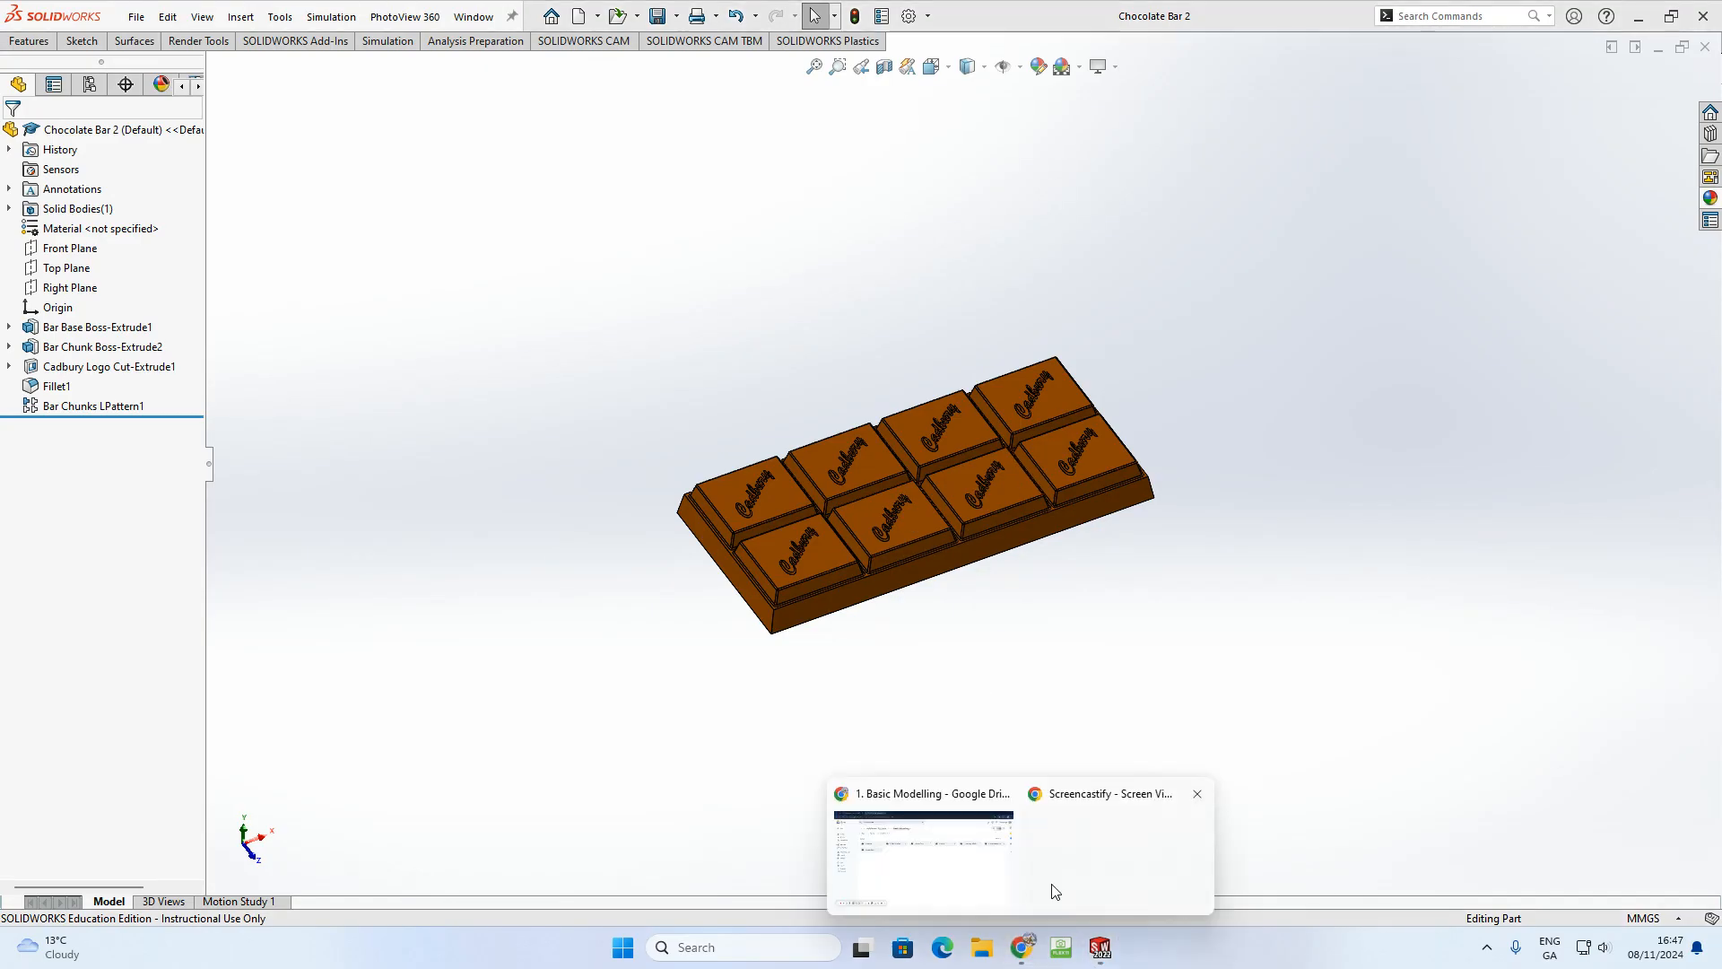